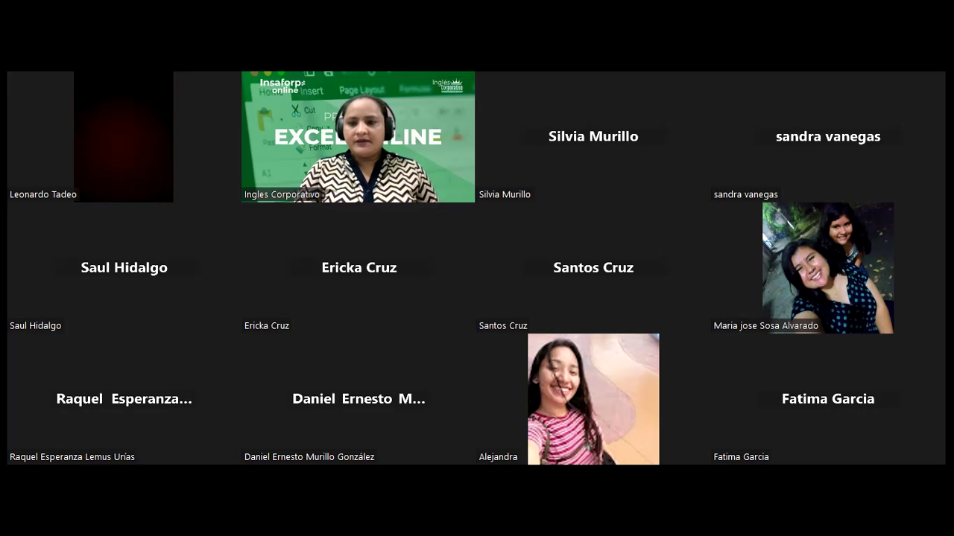
Leave the Zoom full-screen gallery and bring the 'validación' Excel workbook to the front.
key(alt+Tab)
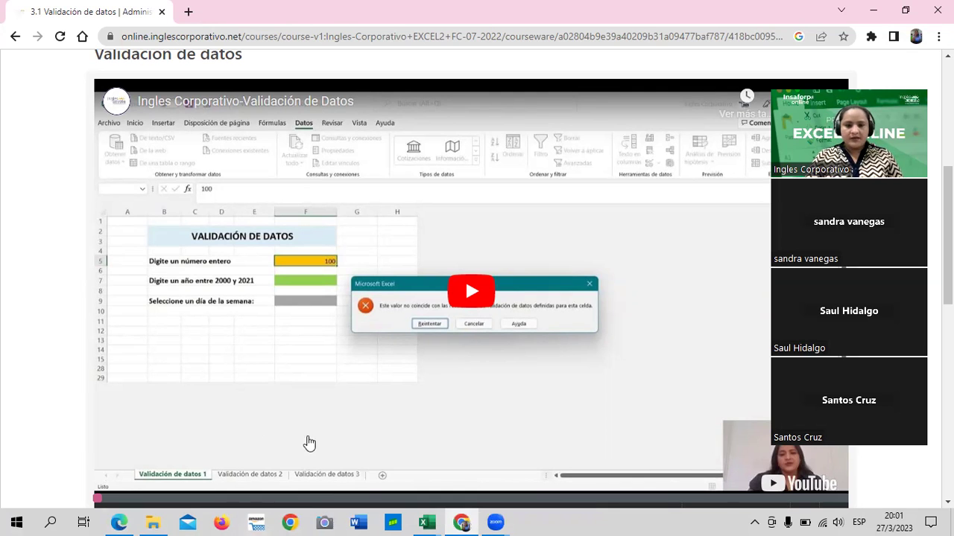
mouse_move(429, 521)
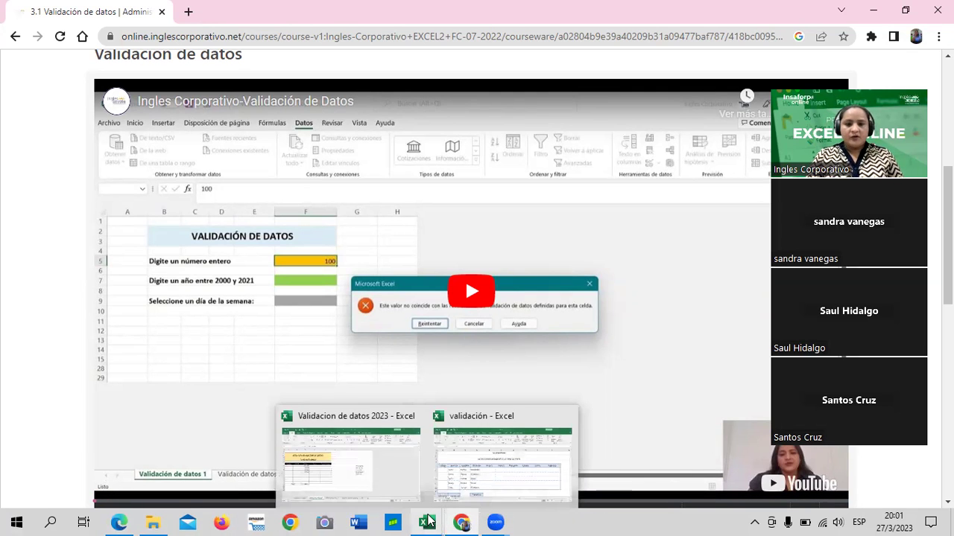
click(516, 483)
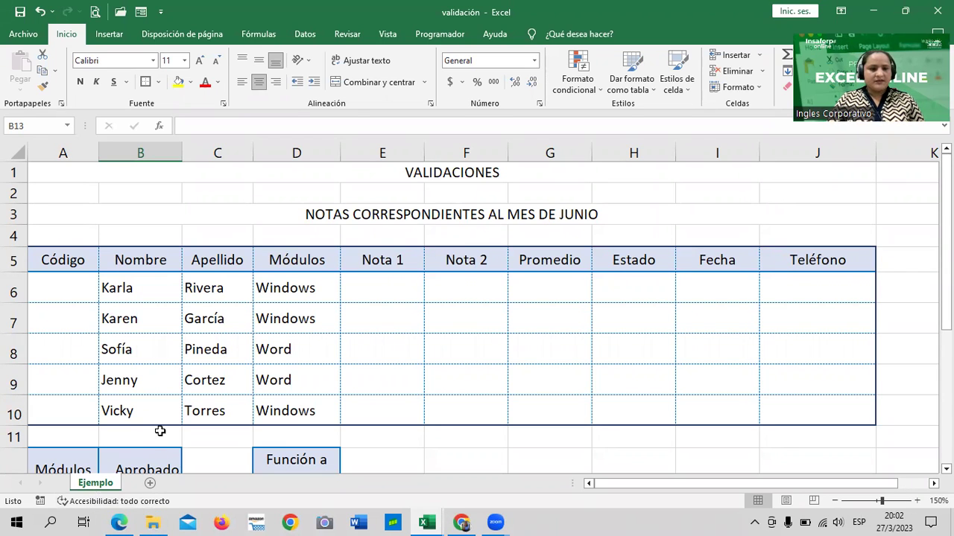
Append 2022 so the A3 subtitle reads 'NOTAS CORRESPONDIENTES AL MES DE JUNIO 2022'.
scroll(162, 424, down, 1)
scroll(494, 331, up, 1)
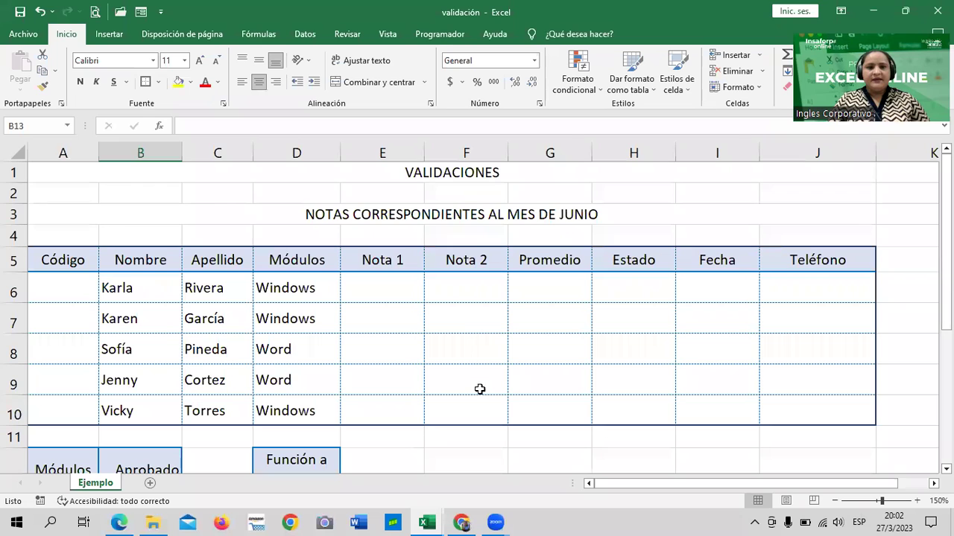
click(430, 172)
click(390, 214)
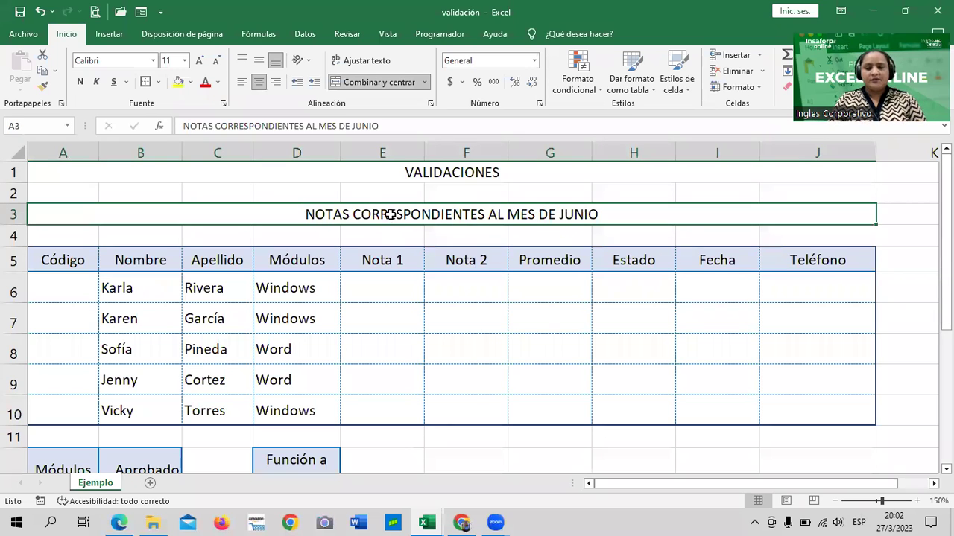
double_click(631, 214)
text(2022)
key(Return)
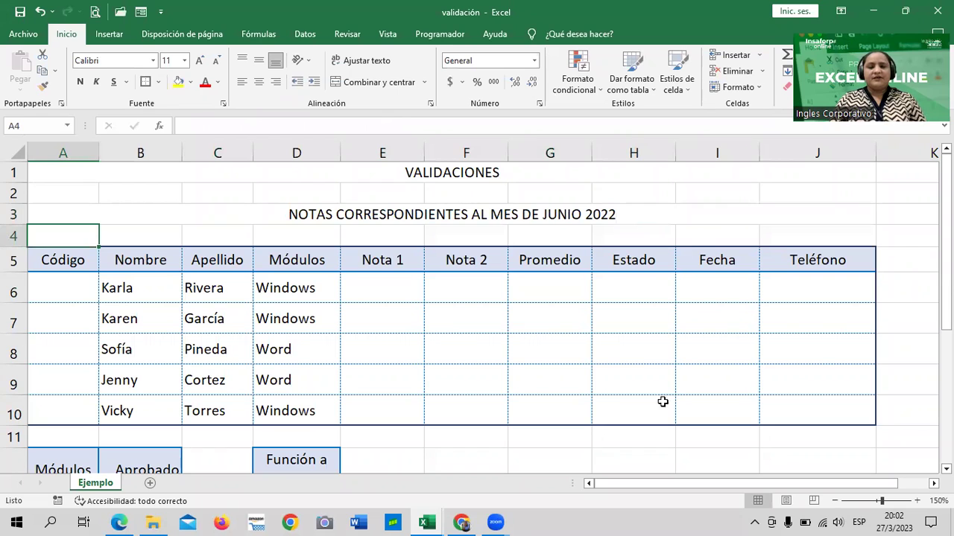
click(382, 294)
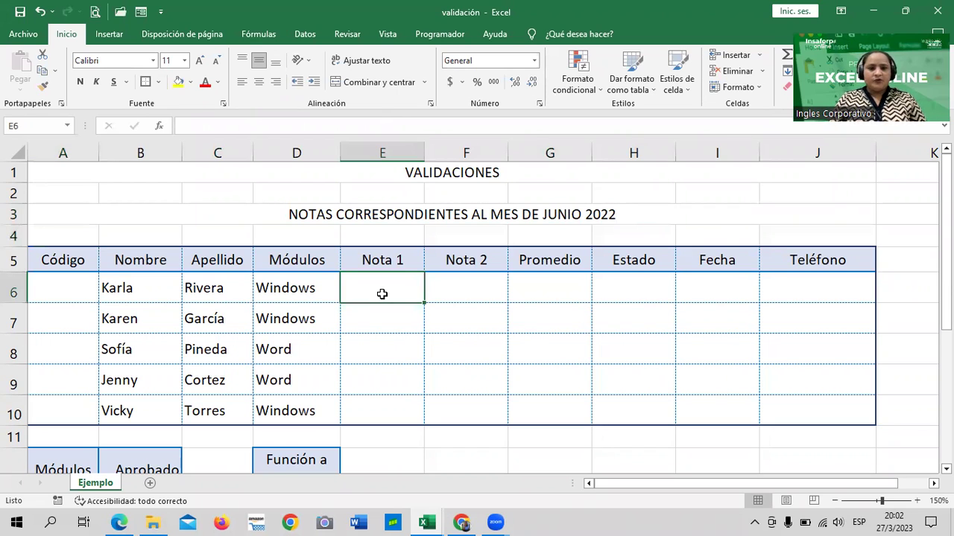
click(67, 291)
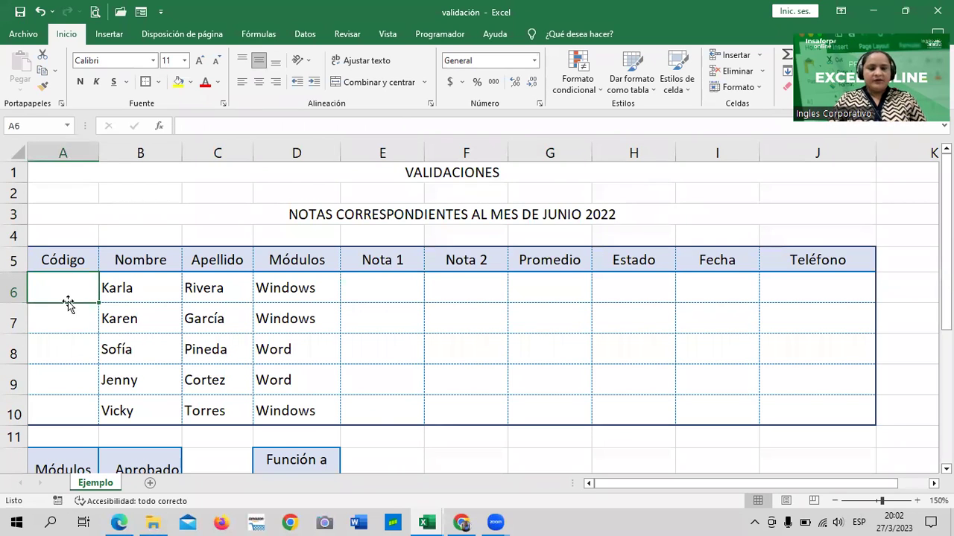
scroll(381, 413, down, 2)
scroll(381, 413, up, 1)
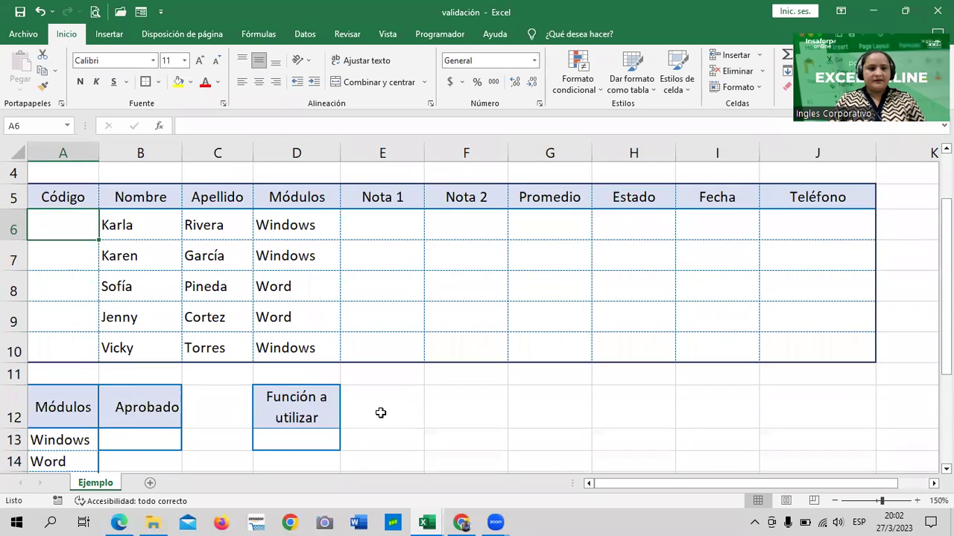
scroll(380, 414, up, 2)
scroll(380, 410, up, 1)
drag(50, 285, 50, 408)
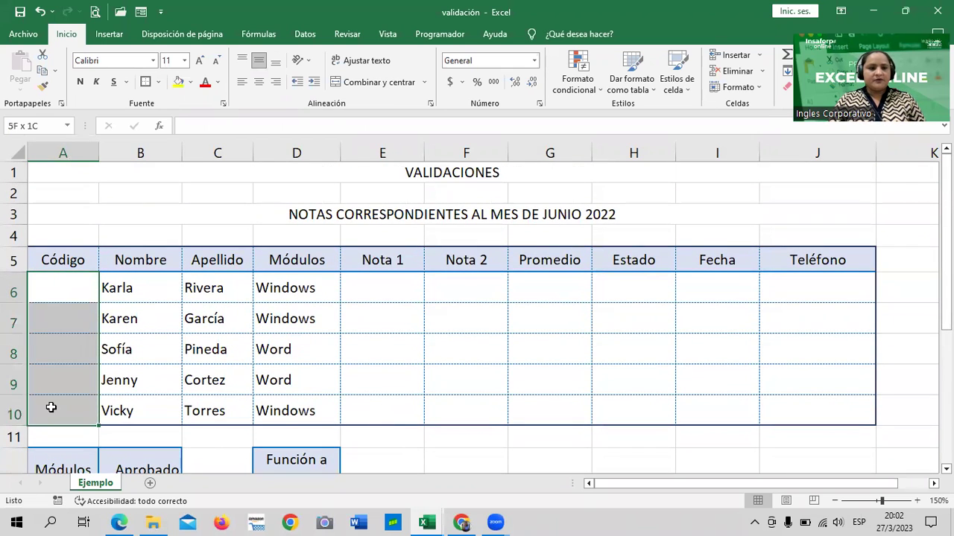
click(149, 291)
click(210, 286)
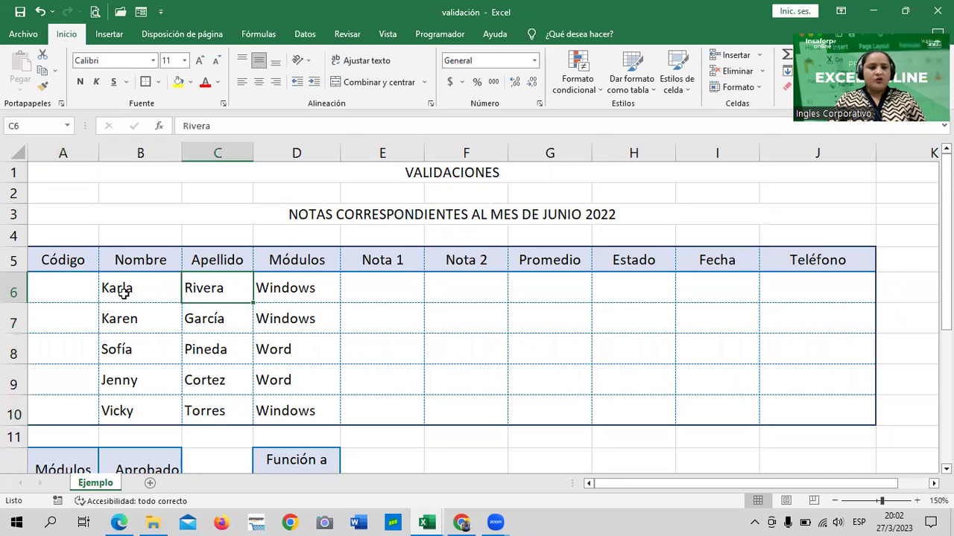
click(298, 288)
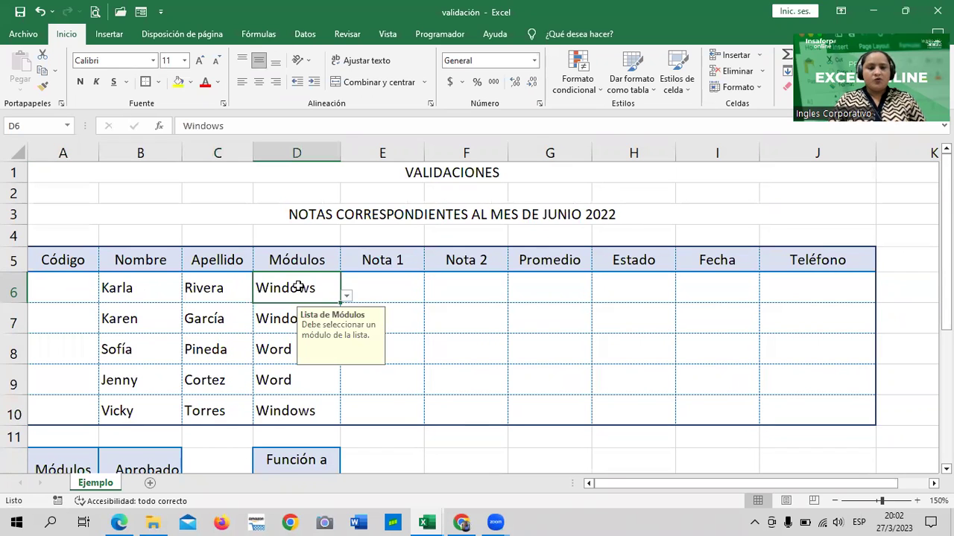
click(345, 297)
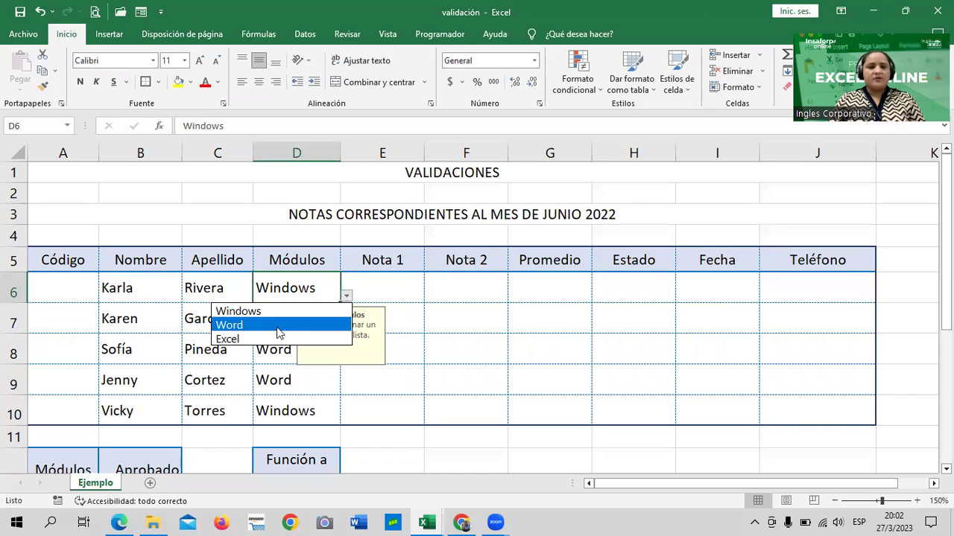
click(274, 325)
click(346, 297)
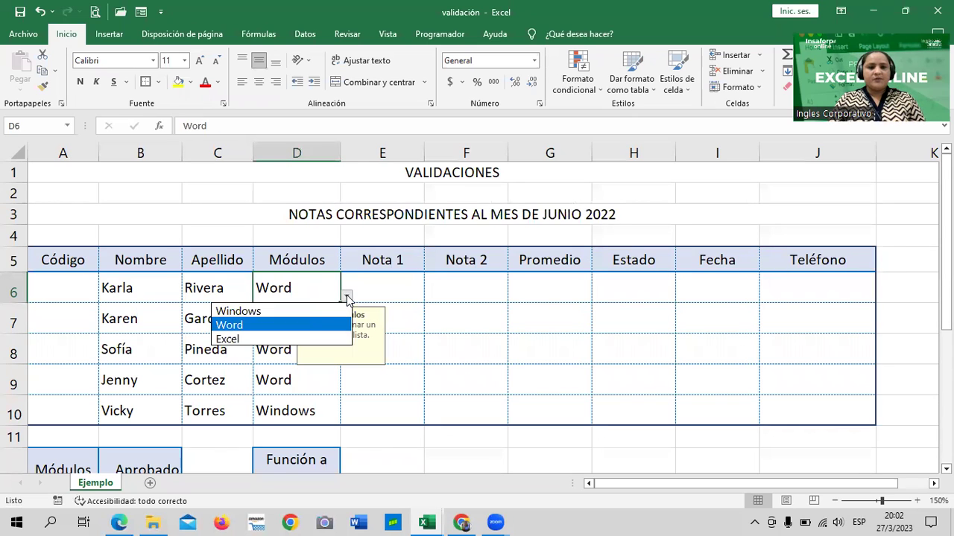
click(304, 313)
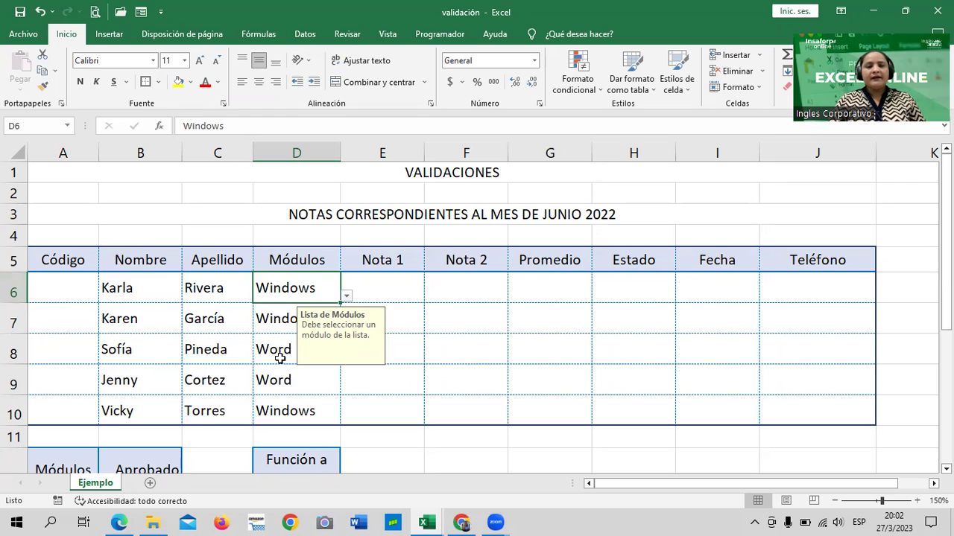
click(392, 292)
click(476, 291)
click(589, 289)
click(384, 288)
click(460, 290)
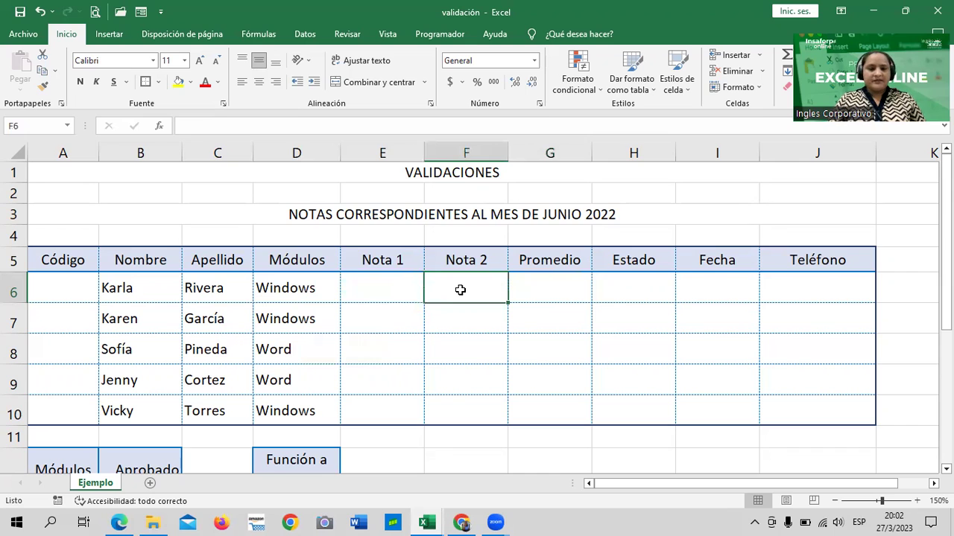
click(544, 288)
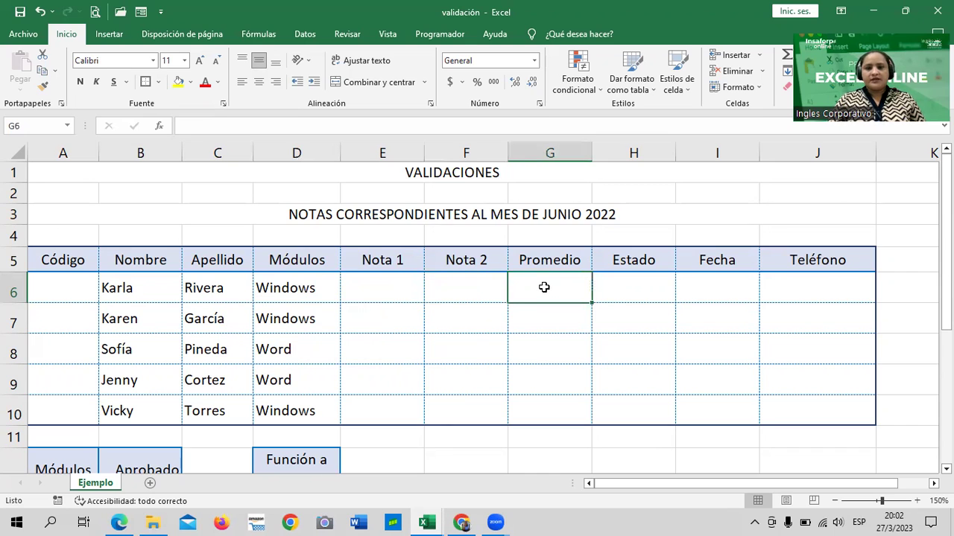
click(645, 284)
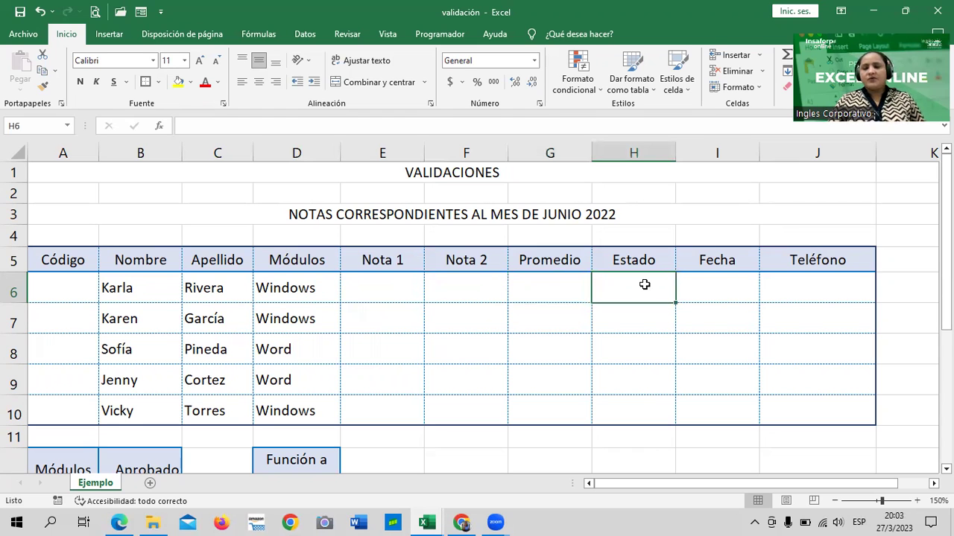
scroll(216, 415, down, 1)
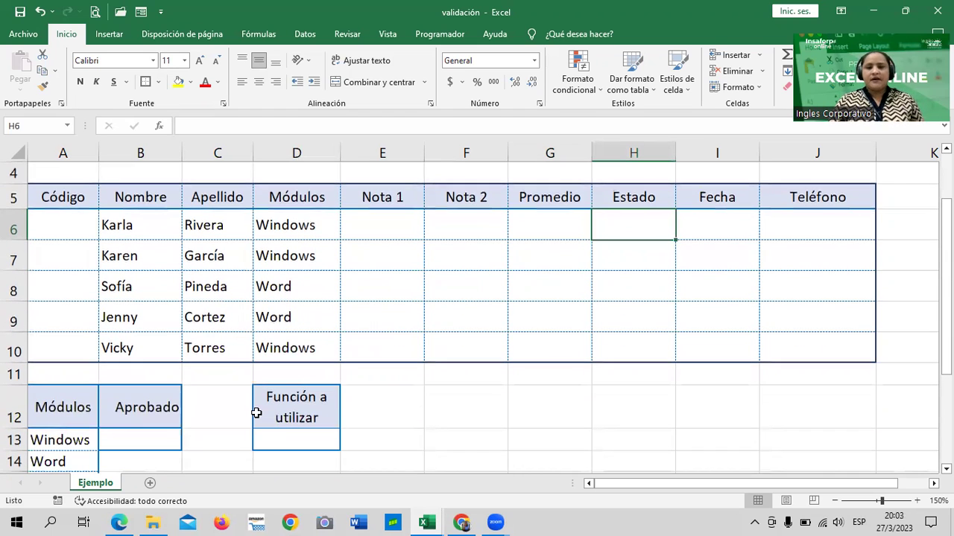
click(553, 222)
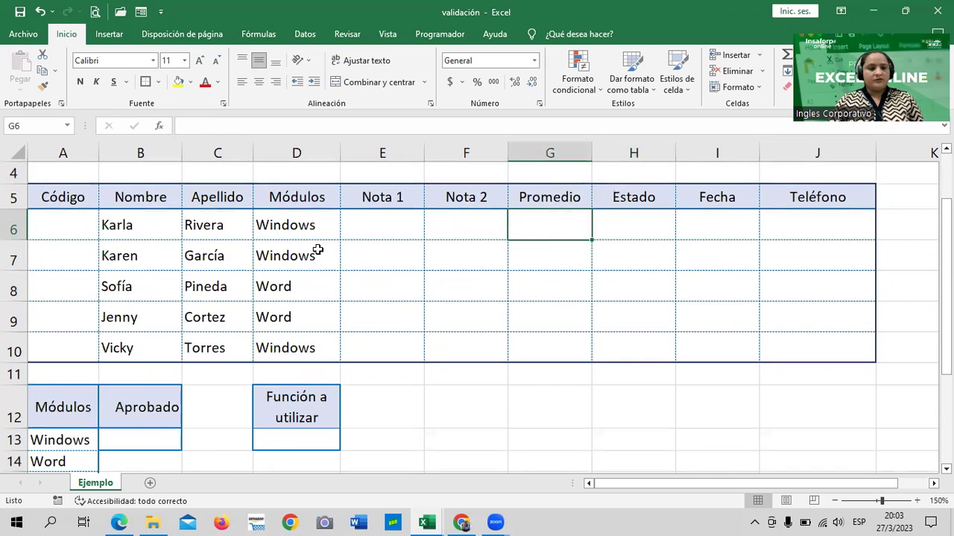
scroll(179, 447, down, 2)
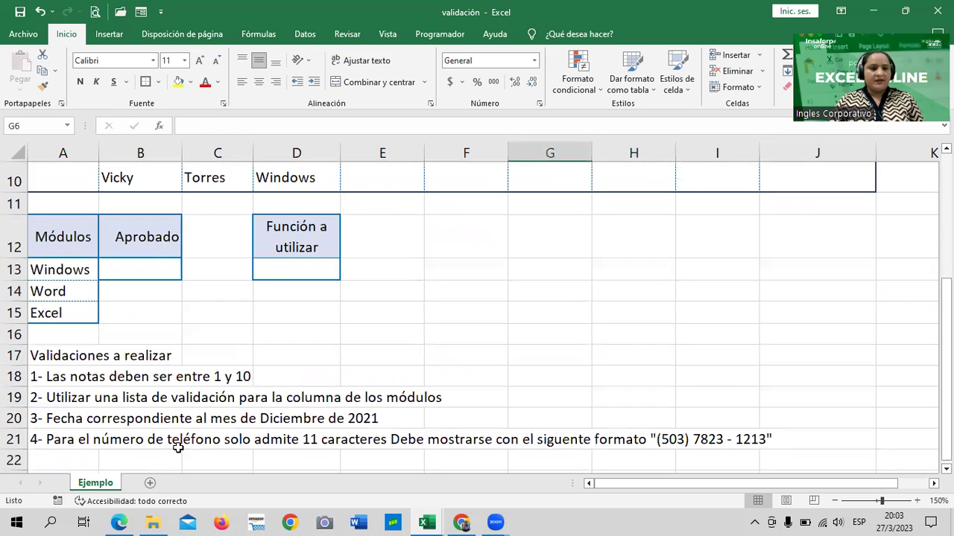
click(67, 319)
click(134, 291)
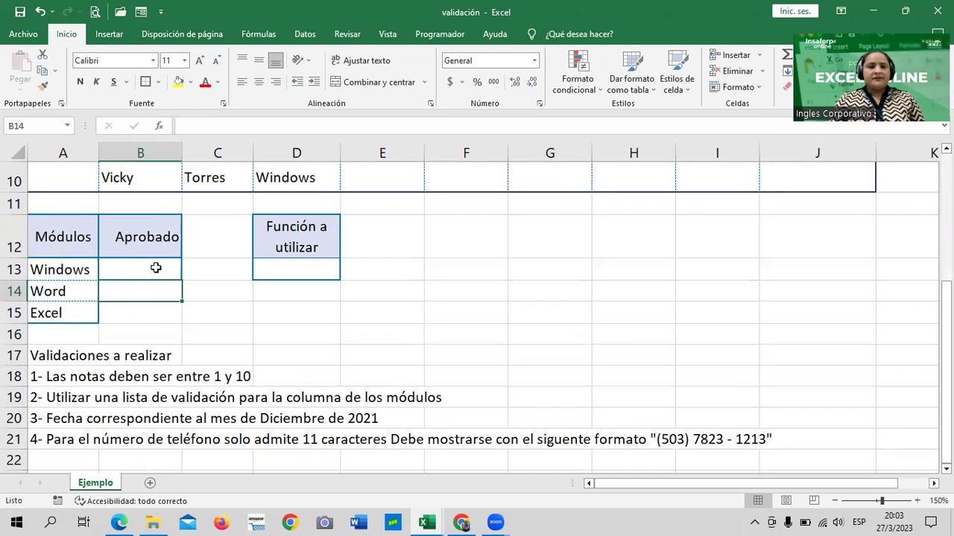
scroll(223, 267, up, 1)
scroll(306, 266, up, 1)
scroll(398, 262, up, 1)
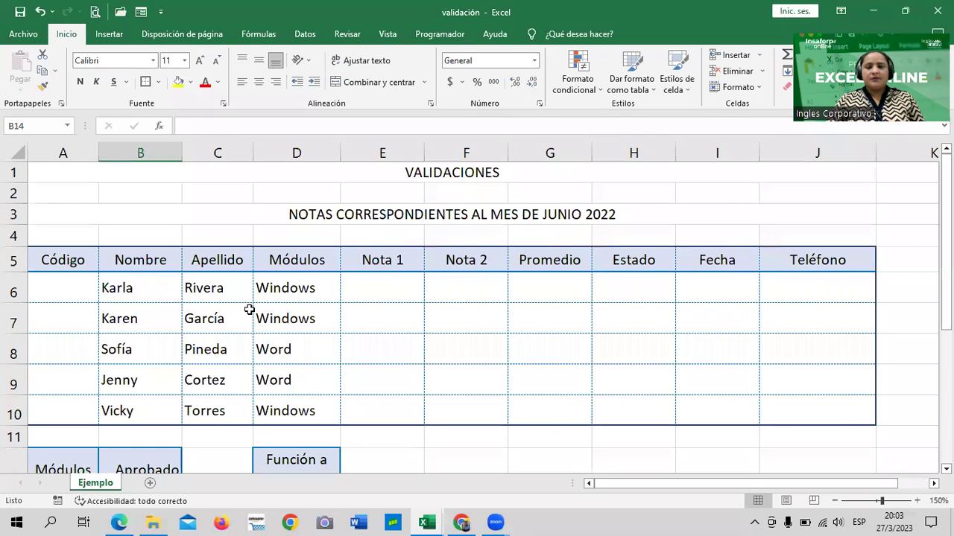
click(711, 286)
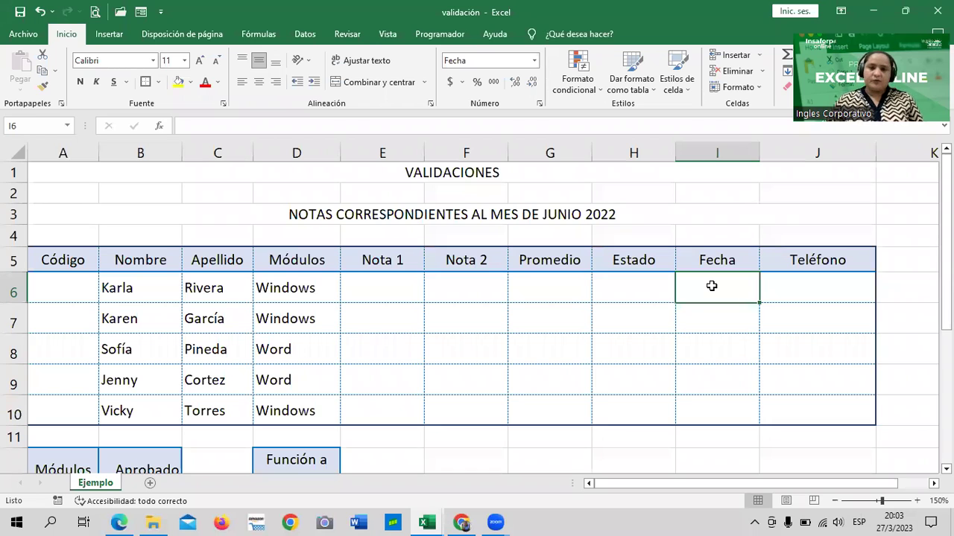
click(853, 298)
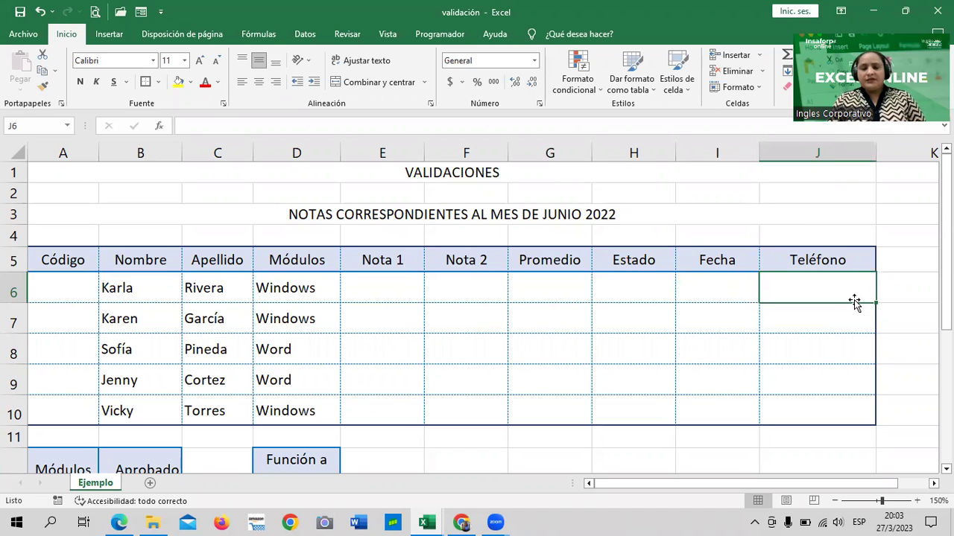
scroll(487, 353, down, 2)
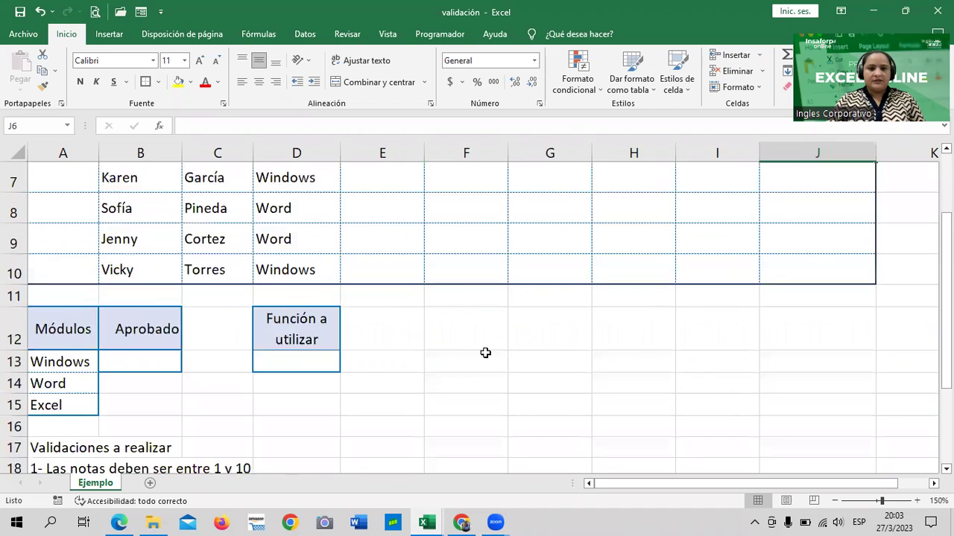
scroll(484, 350, down, 4)
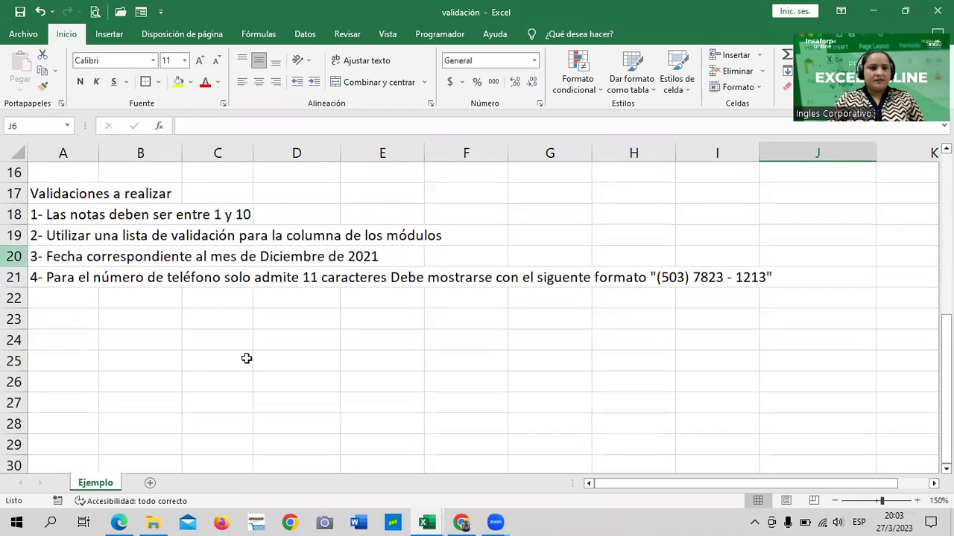
scroll(330, 288, up, 1)
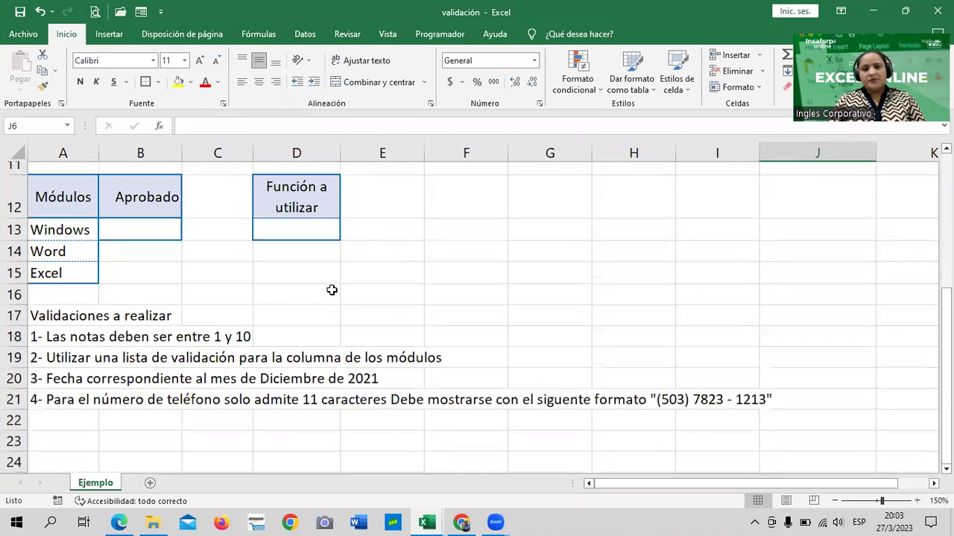
scroll(330, 320, up, 1)
mouse_move(438, 521)
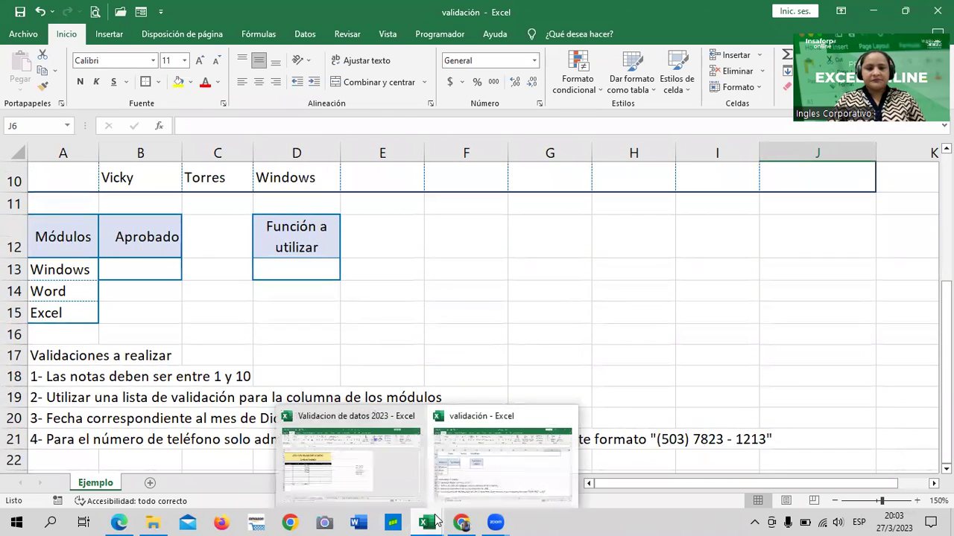
Switch to the 'Validacion de datos 2023' workbook.
click(387, 467)
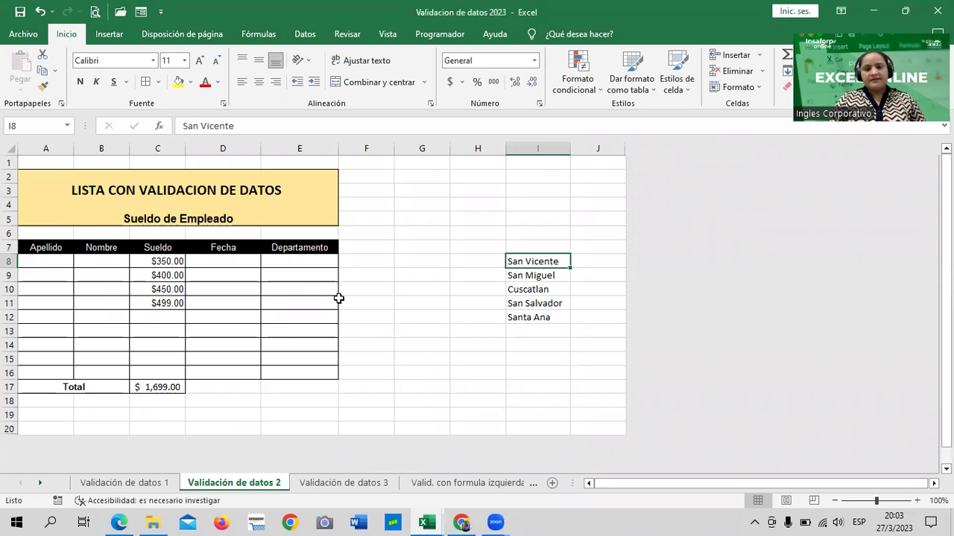
mouse_move(468, 522)
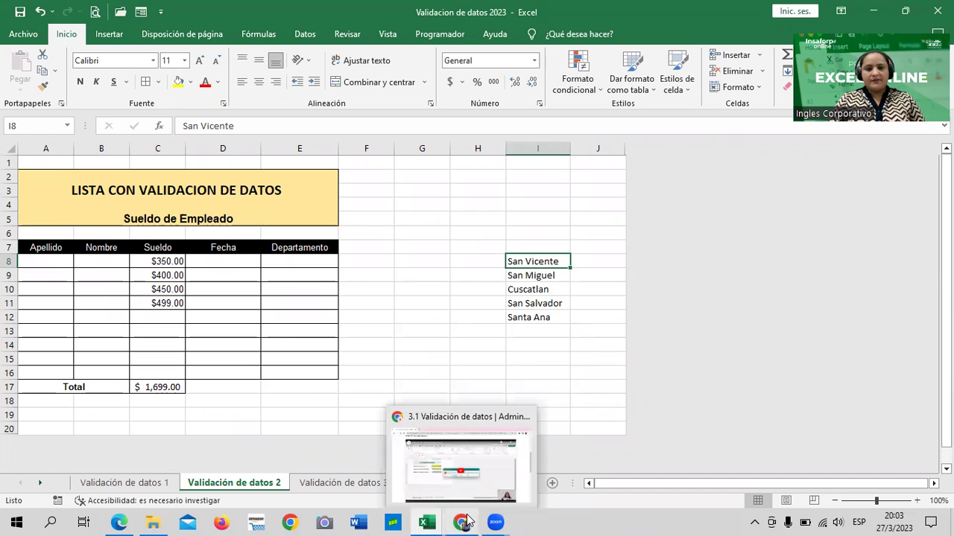
click(446, 251)
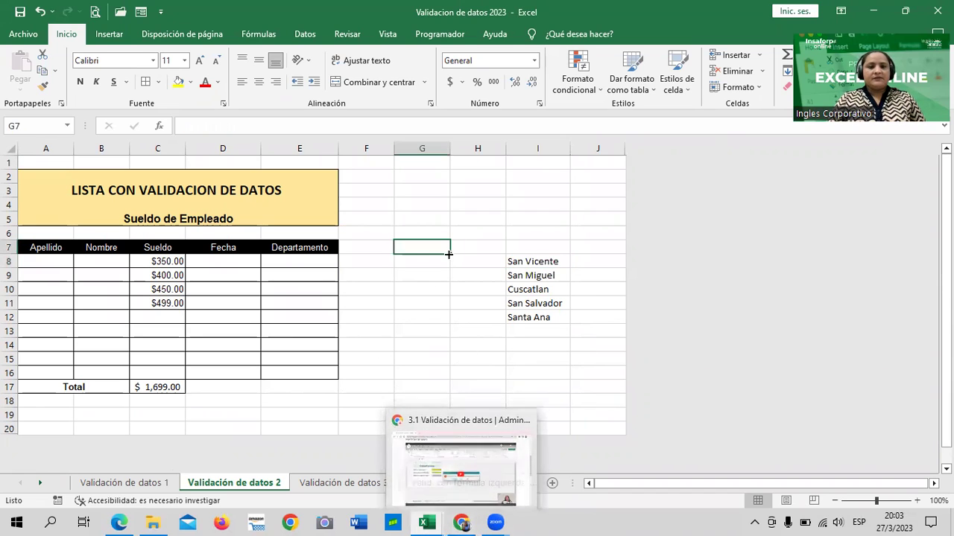
Browse the sheet tabs and settle on 'Validación de datos 3', selecting code A001.
click(123, 483)
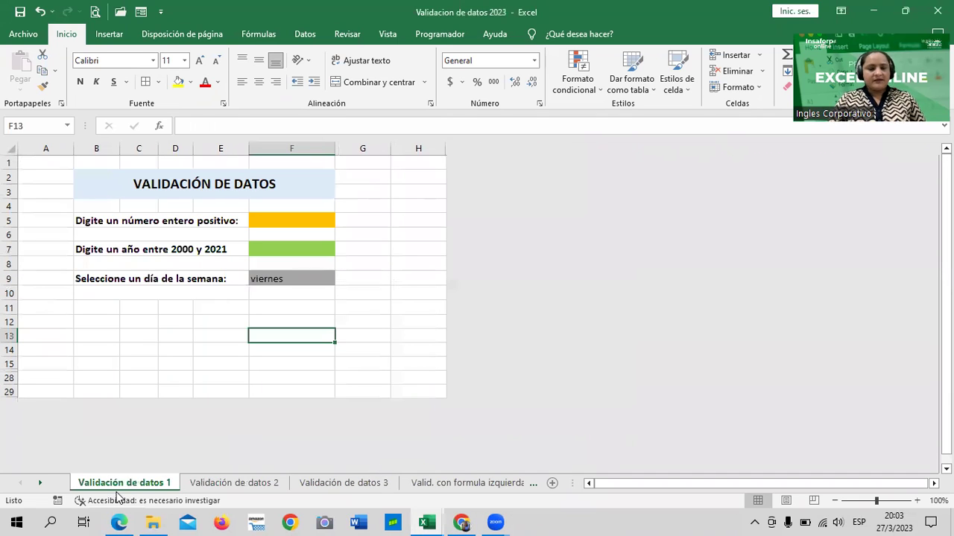
click(251, 484)
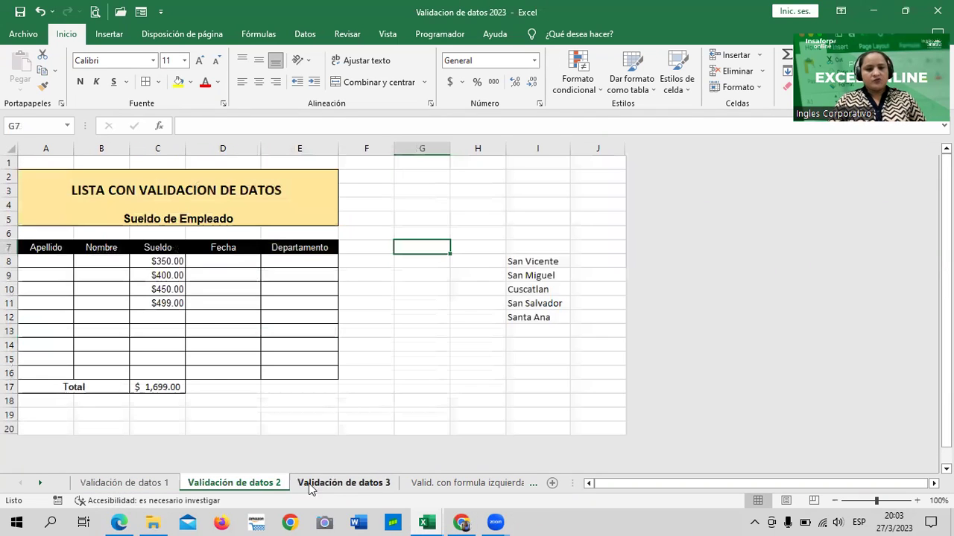
click(347, 486)
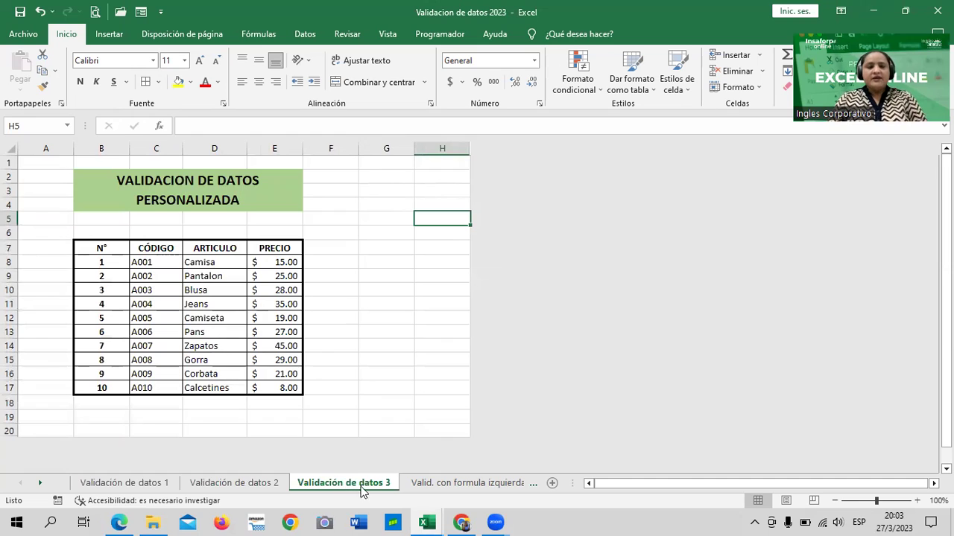
click(456, 484)
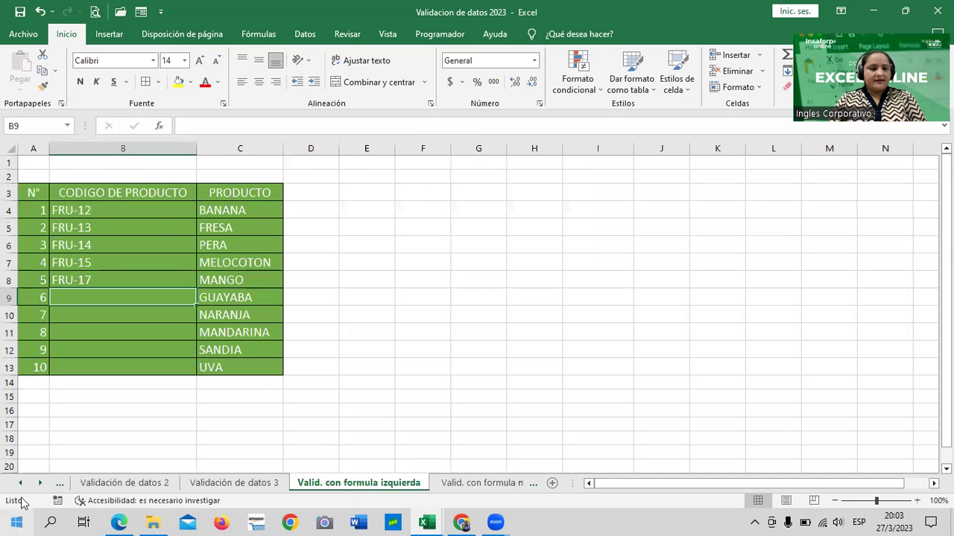
click(40, 484)
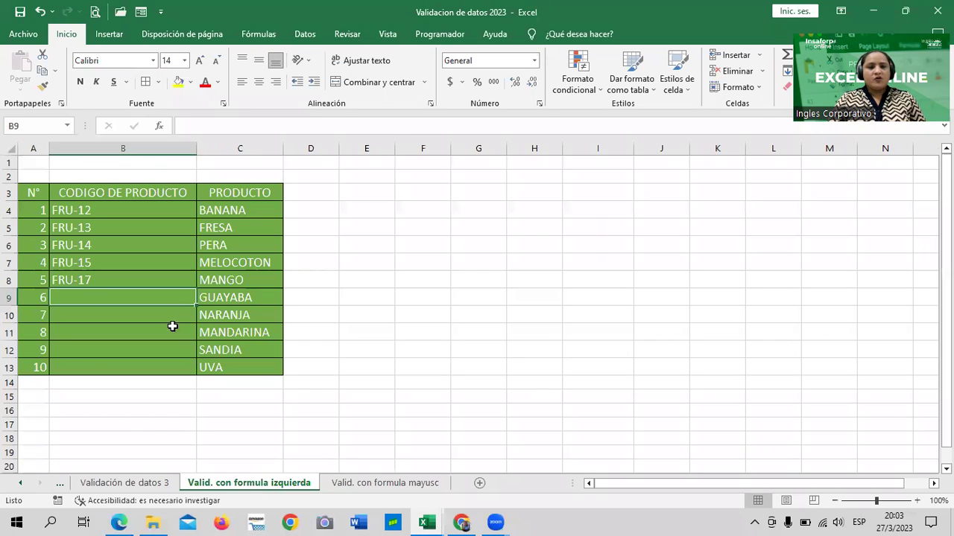
click(159, 470)
click(157, 485)
click(165, 268)
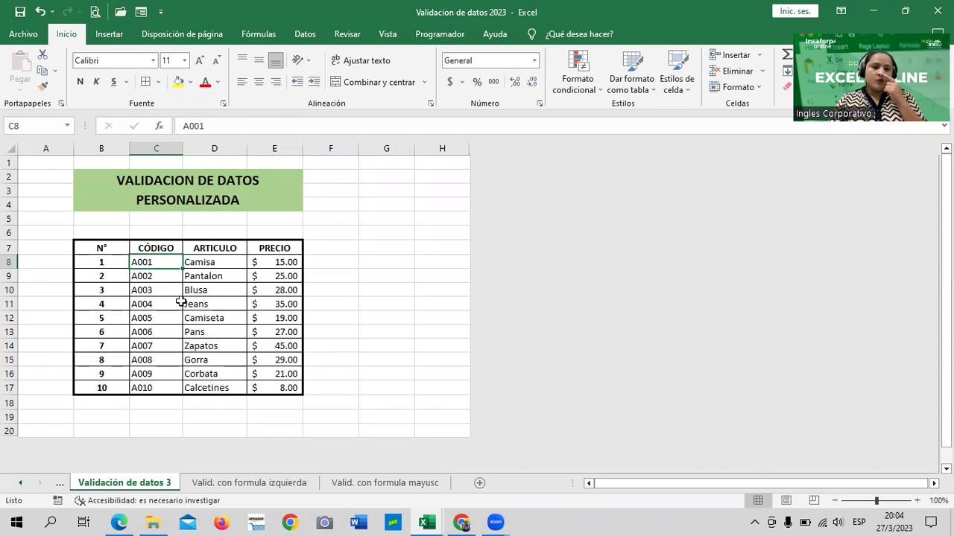
click(140, 274)
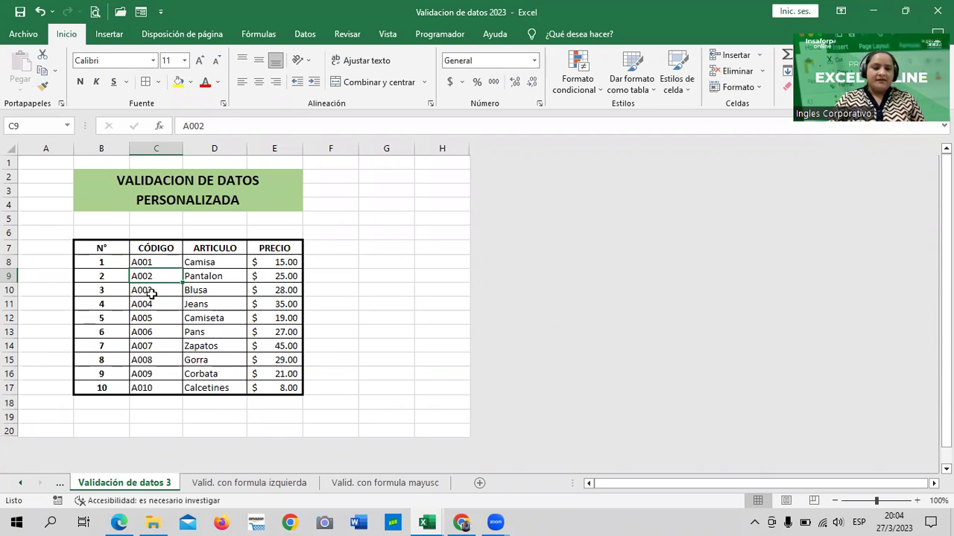
click(149, 289)
double_click(167, 296)
key(BackSpace)
text(2)
key(Return)
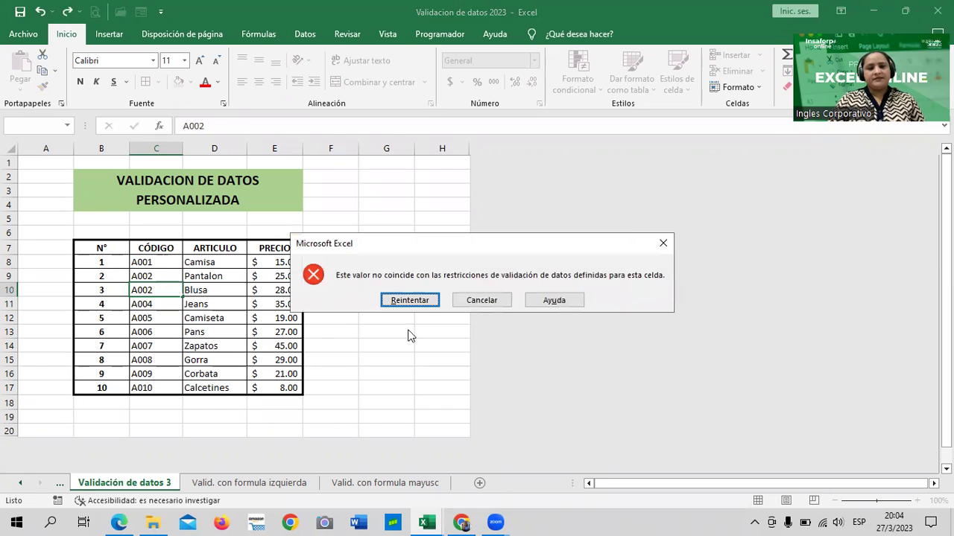
click(409, 300)
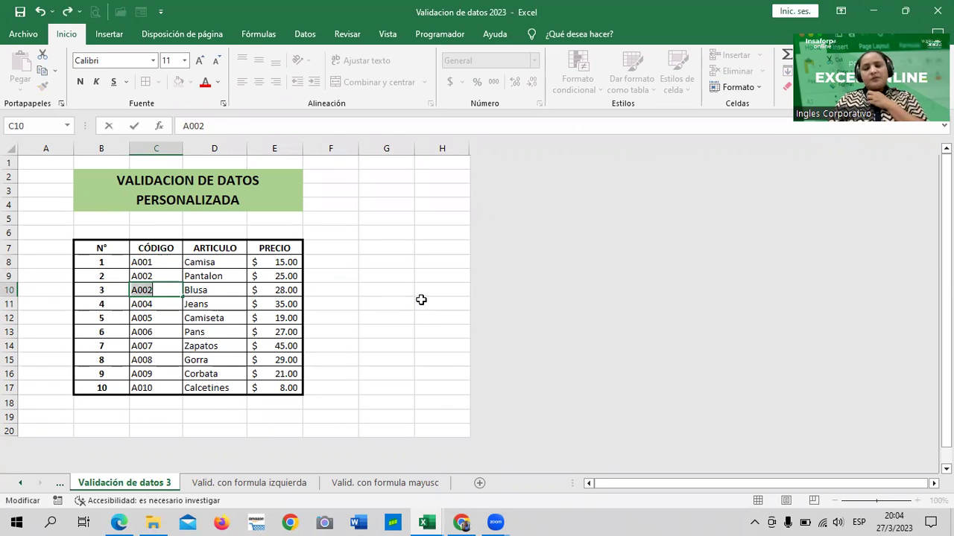
click(163, 290)
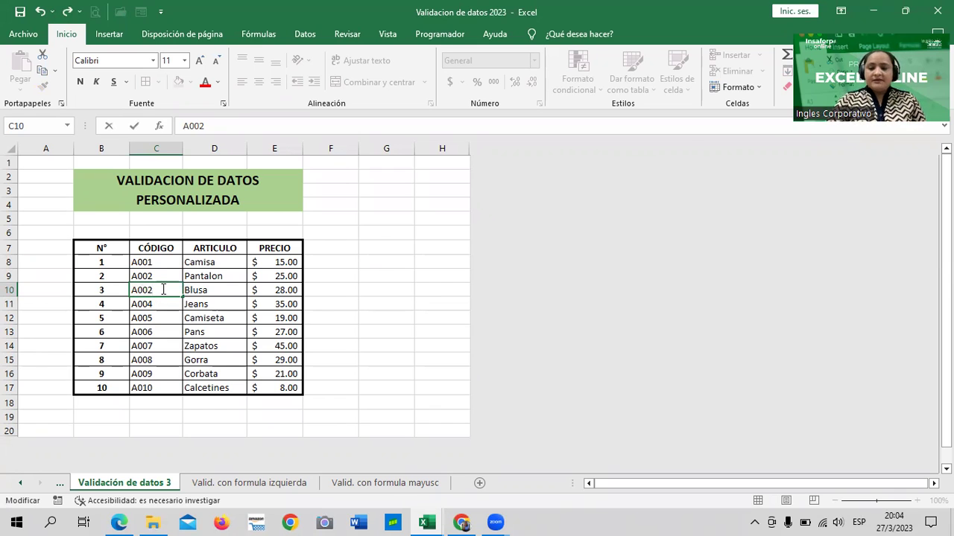
text(3)
key(BackSpace)
key(BackSpace)
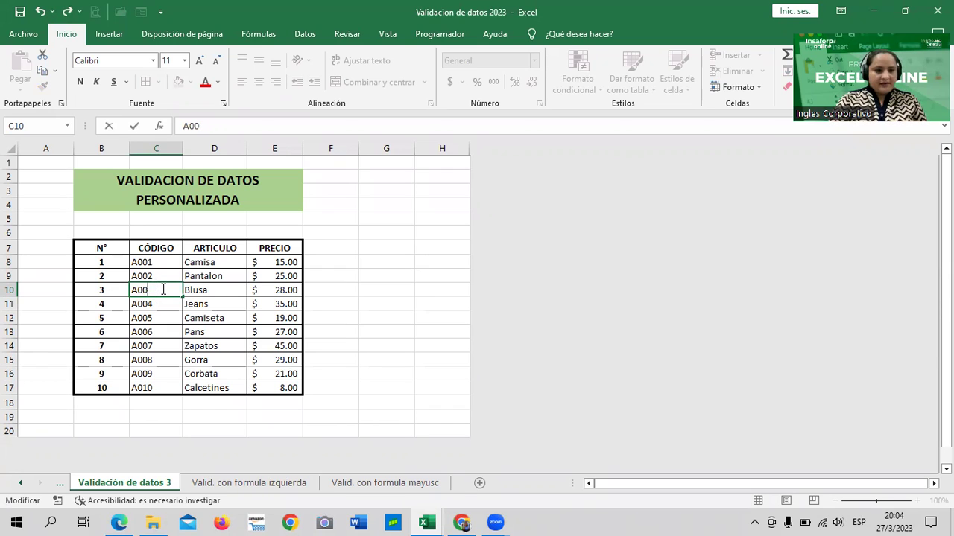
text(3)
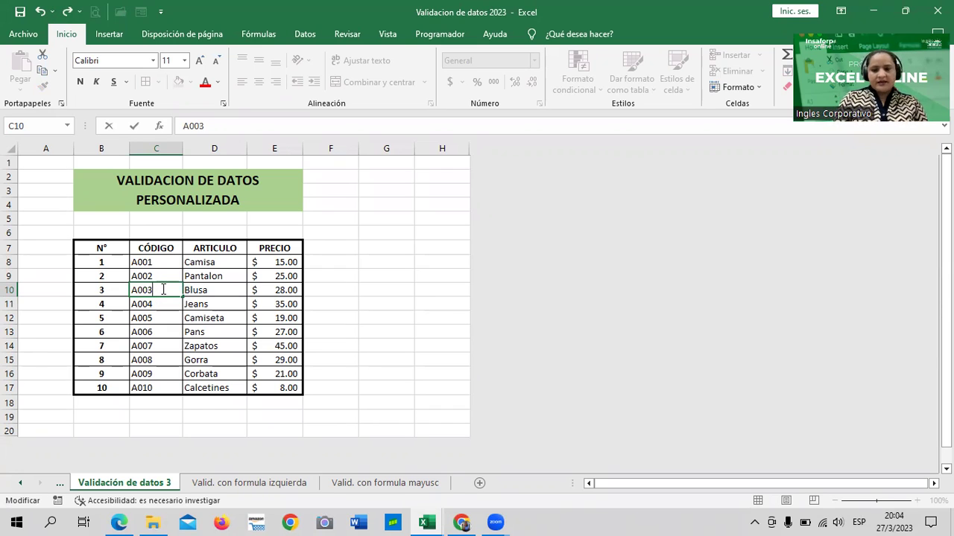
key(Return)
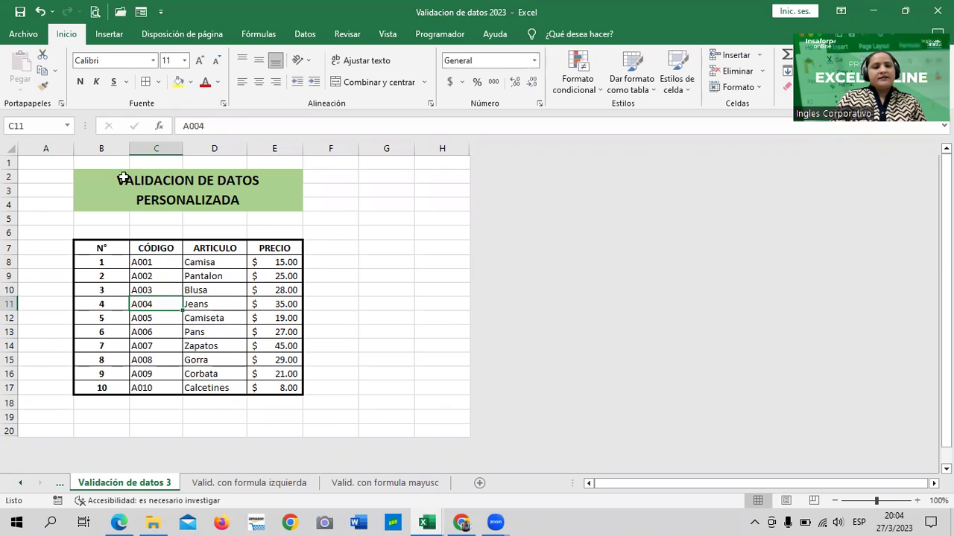
click(155, 142)
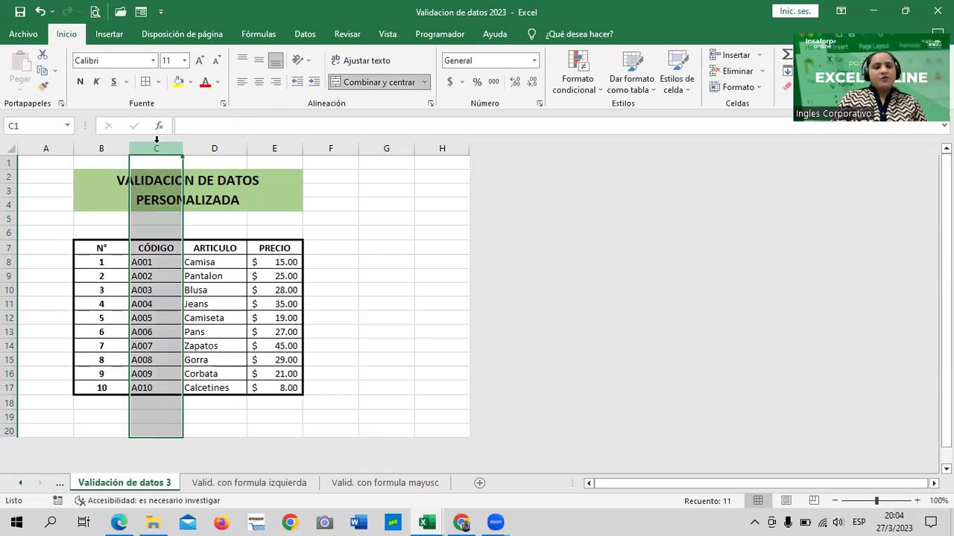
click(317, 270)
click(154, 265)
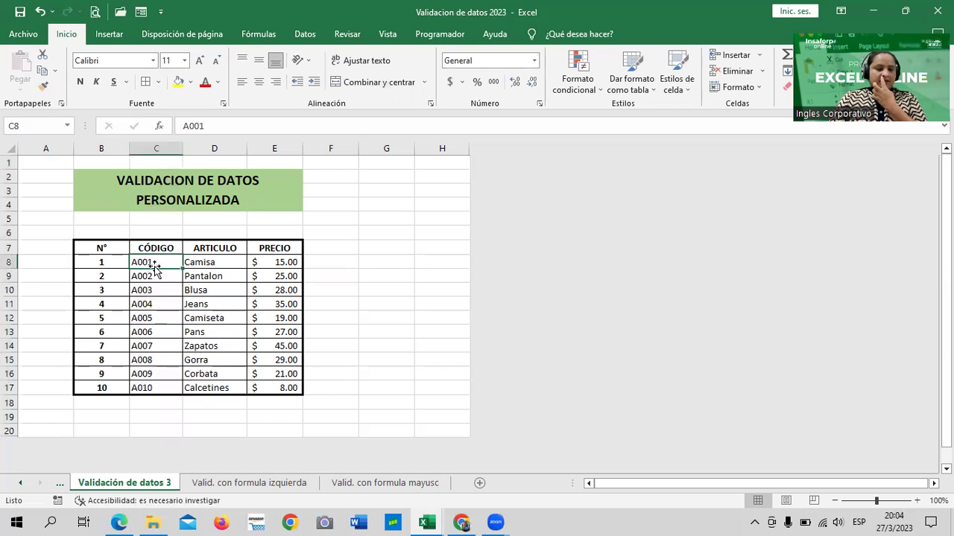
double_click(165, 291)
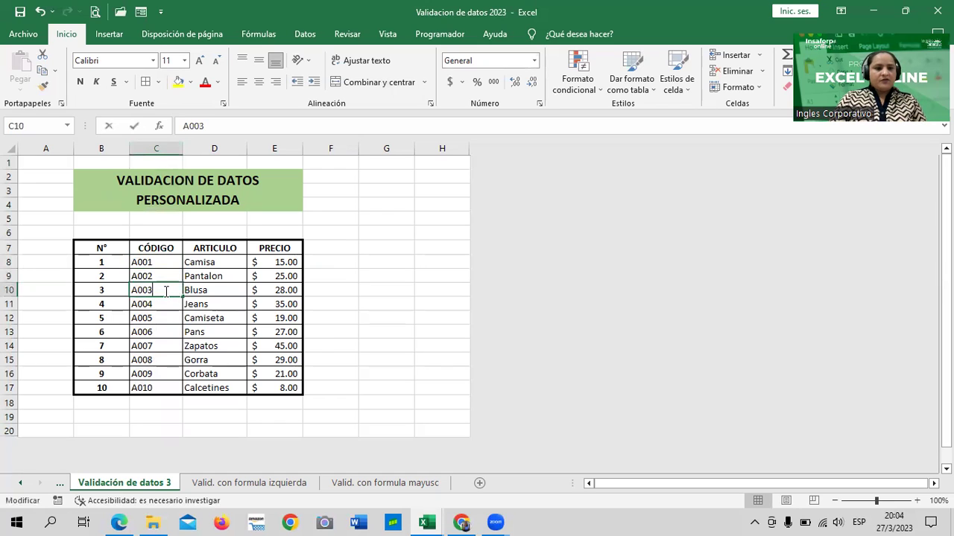
key(BackSpace)
text(5)
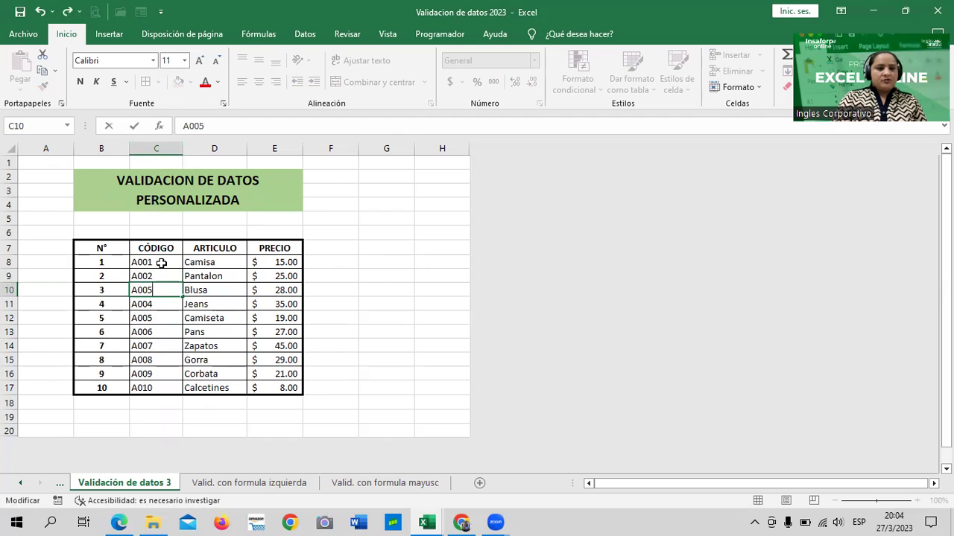
key(Return)
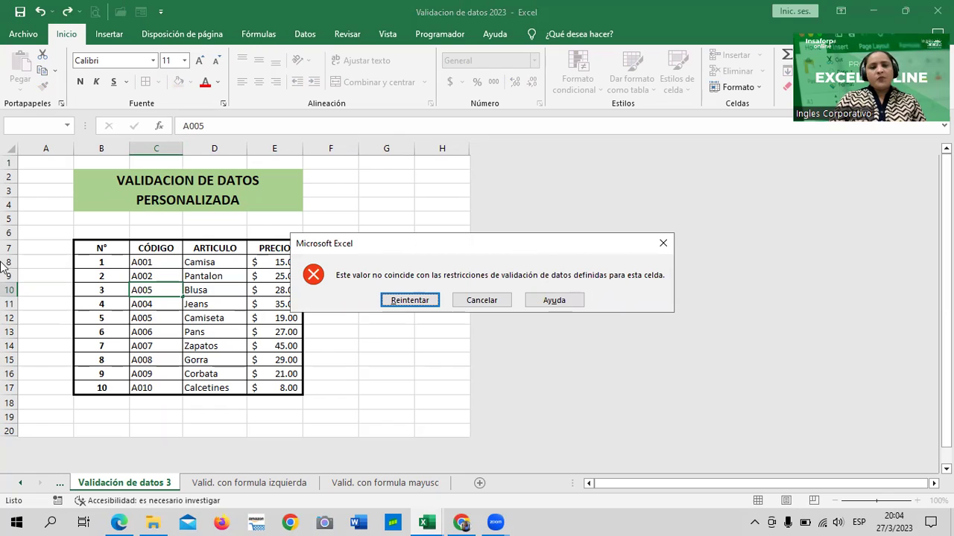
click(428, 298)
click(157, 291)
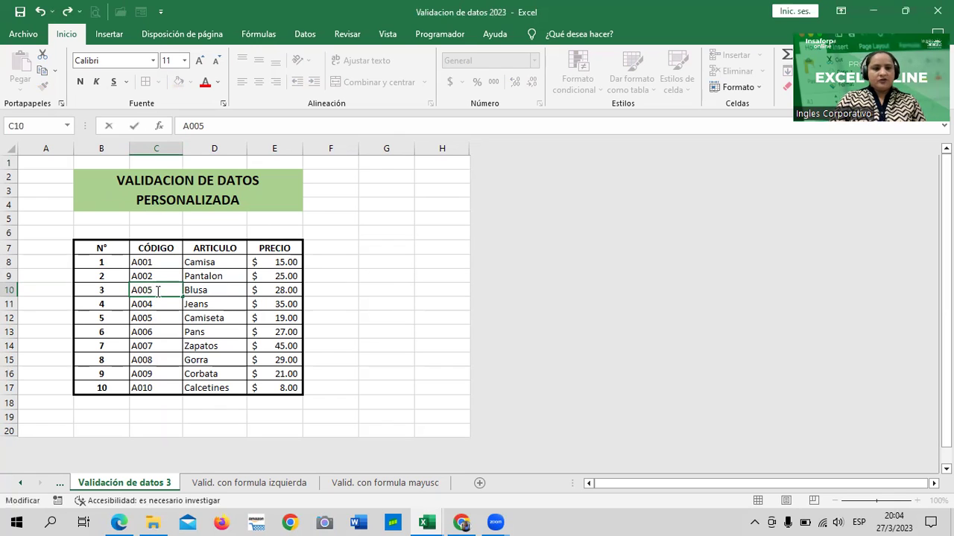
key(BackSpace)
text(3)
key(Return)
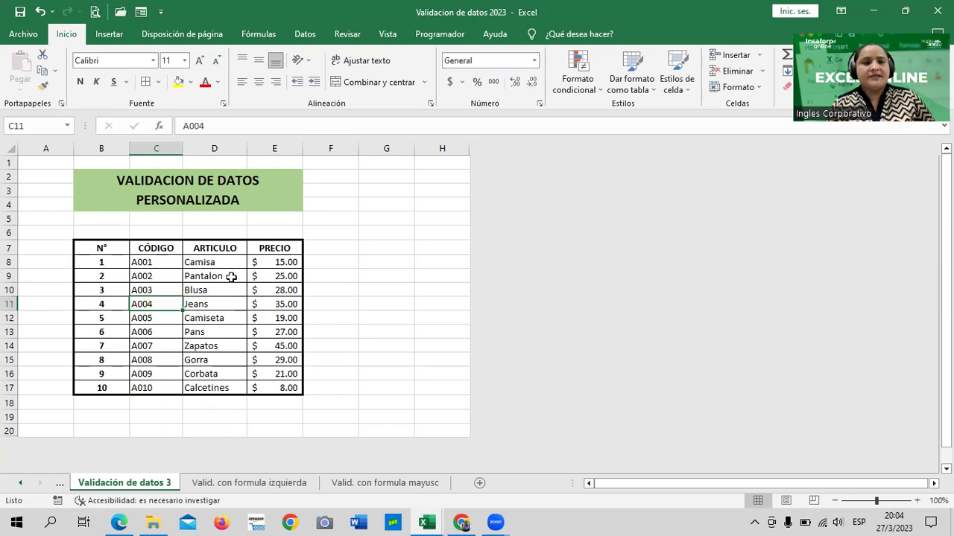
mouse_move(152, 522)
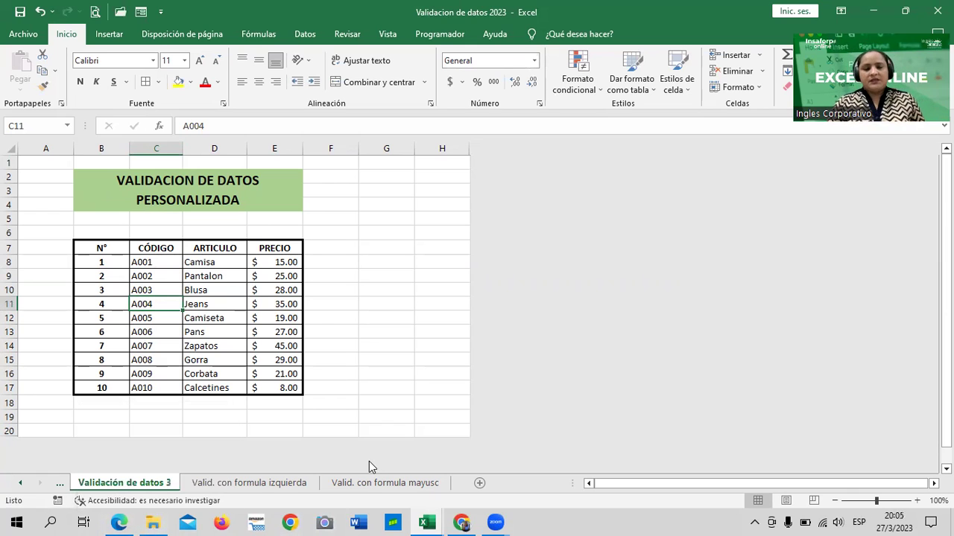
Open the 'Valid. con formula izquierda' sheet and inspect codes FRU-12 and FRU-17 before moving to B9.
click(262, 485)
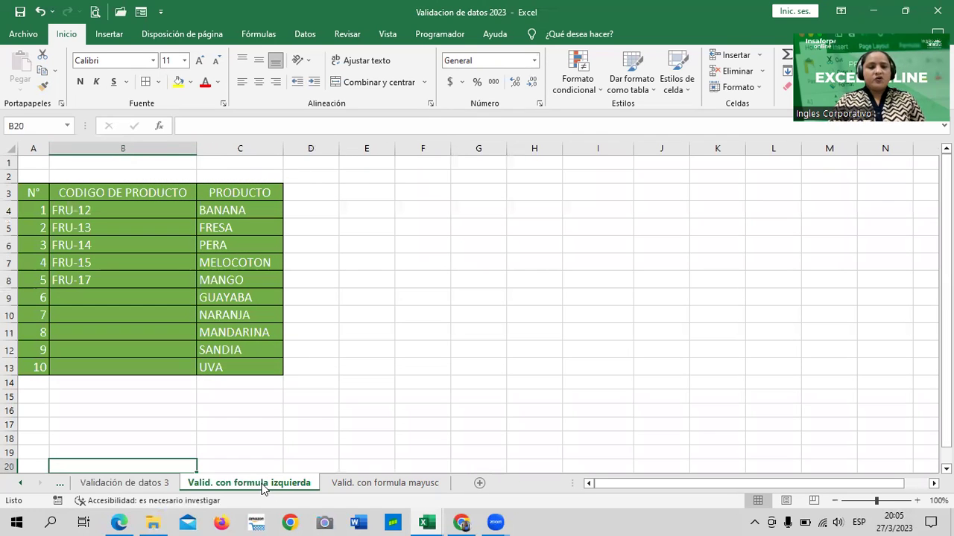
click(555, 268)
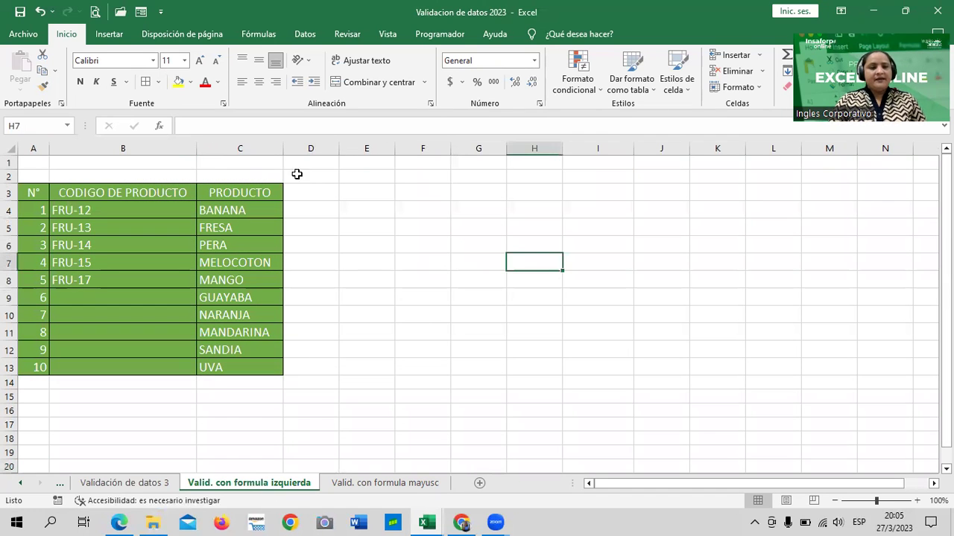
click(93, 211)
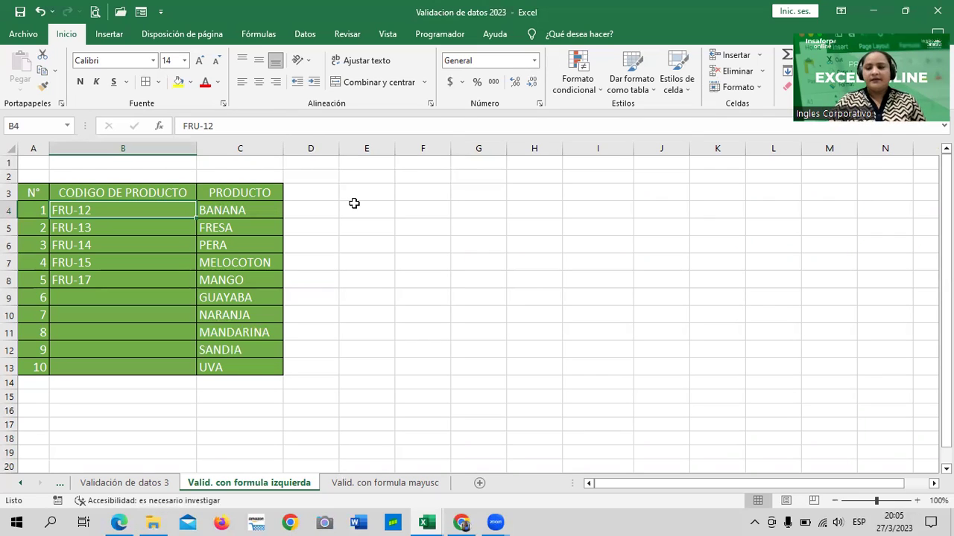
click(387, 276)
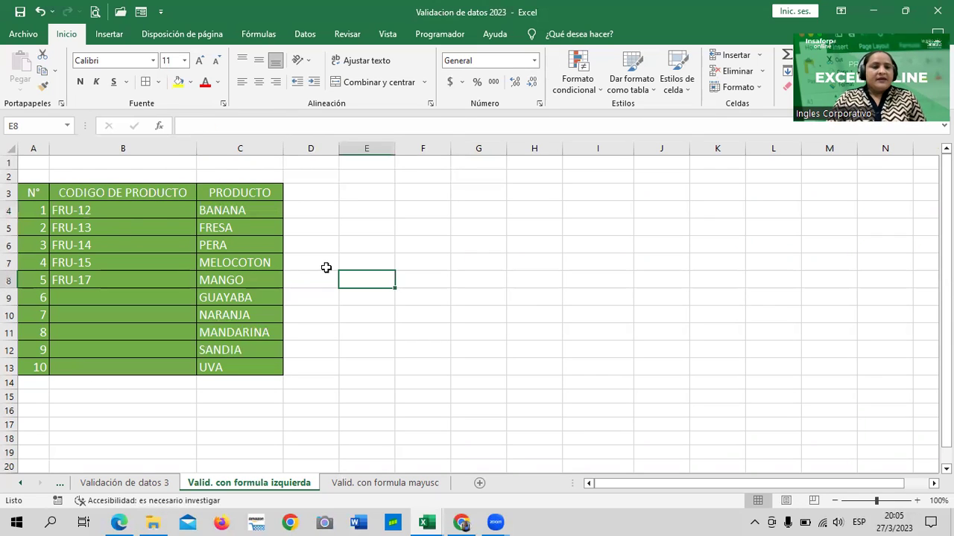
click(90, 208)
click(87, 280)
double_click(92, 280)
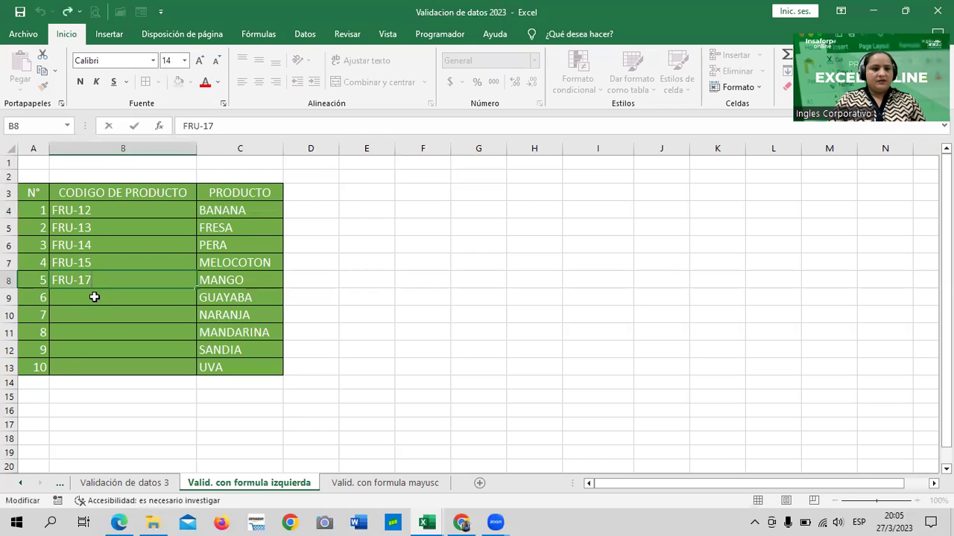
click(95, 297)
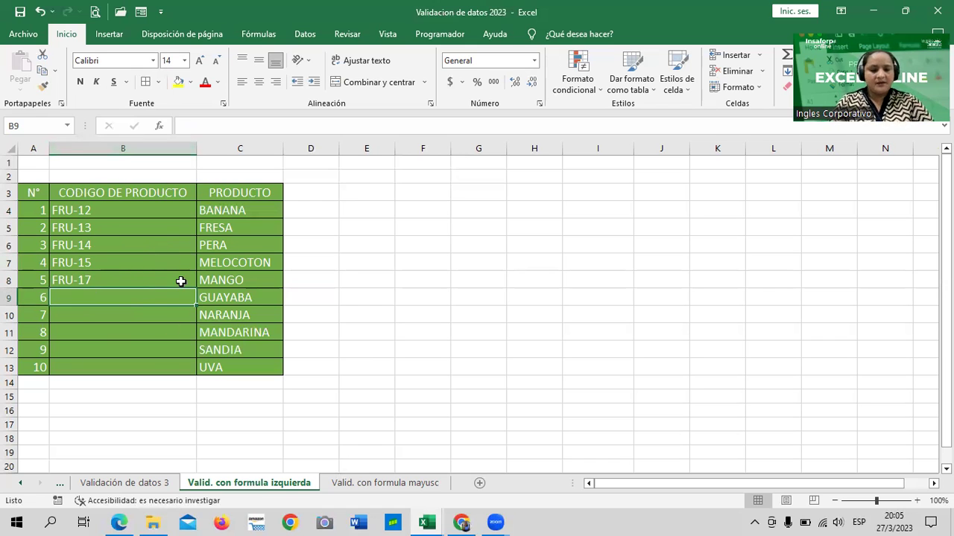
Test the B9 code rule with 'hola', which is rejected, and retry.
text(fru-)
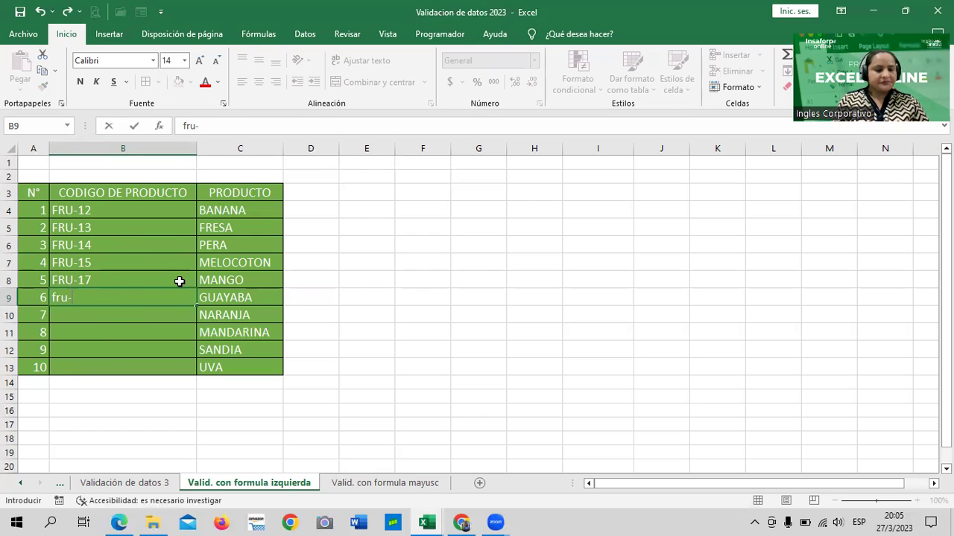
key(BackSpace)
key(BackSpace)
key(BackSpace)
key(BackSpace)
text(hola)
key(Return)
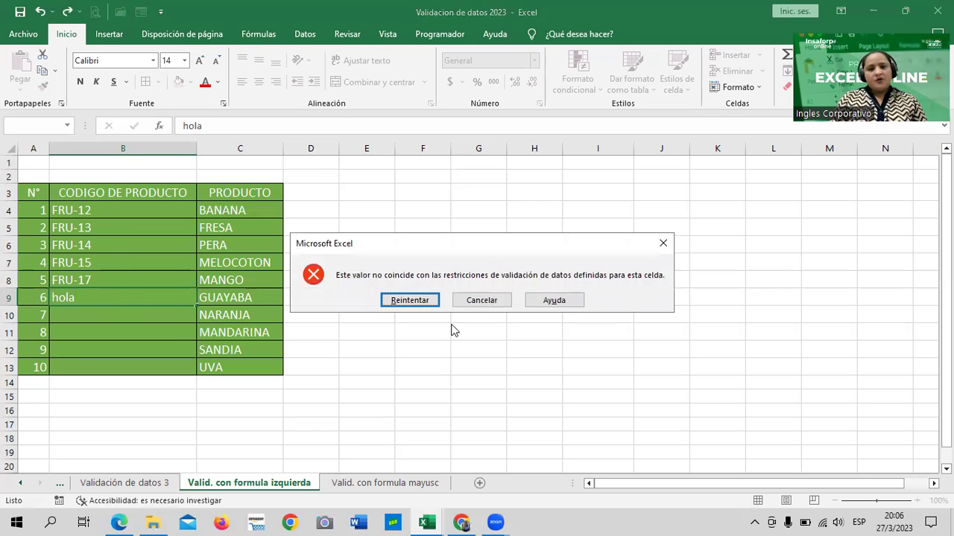
click(417, 301)
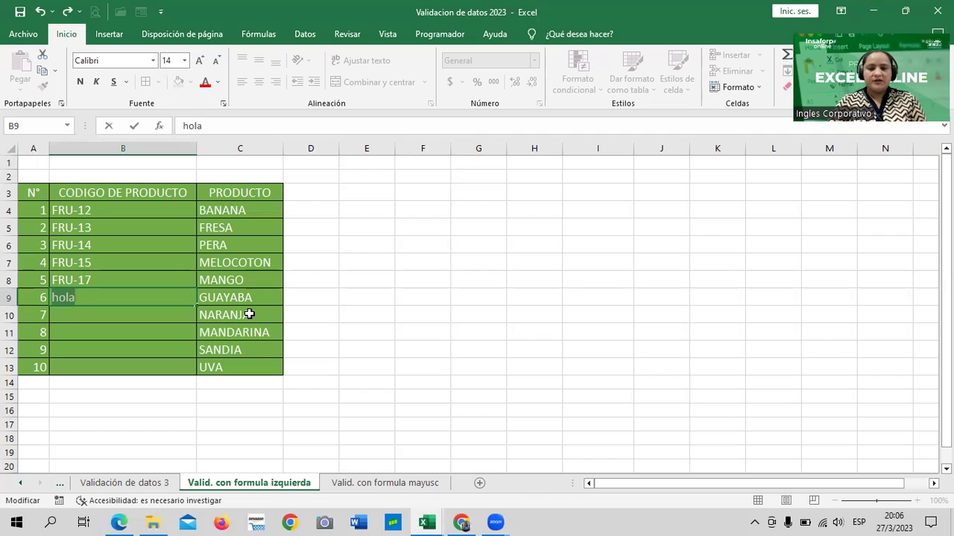
Enter 'frut-' in B9, cancel the rejection, and review the code range B4:B13.
key(BackSpace)
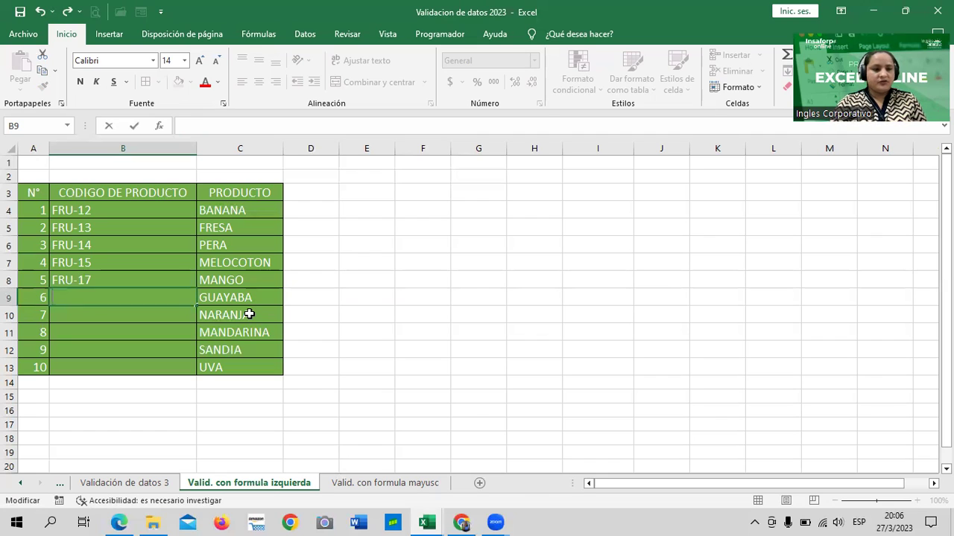
text(fru)
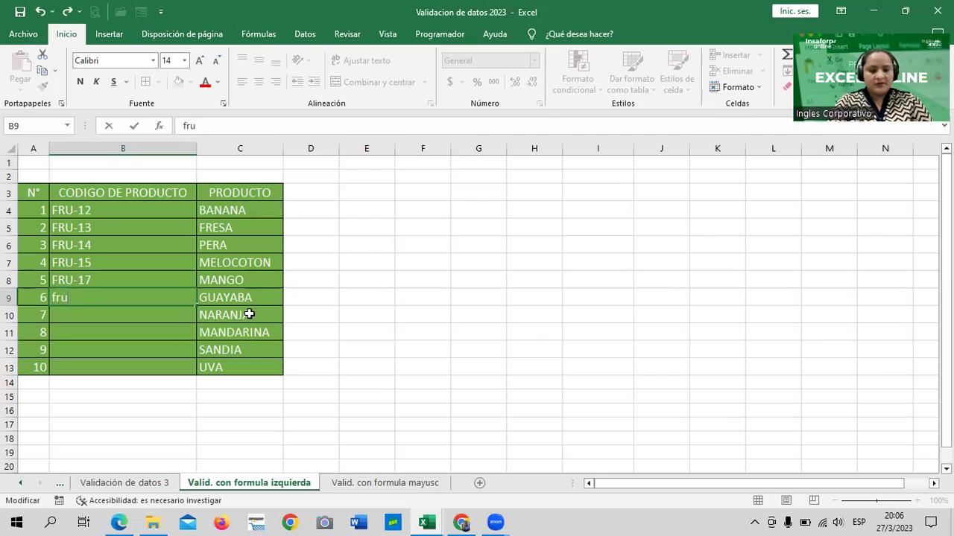
text(t-)
key(Return)
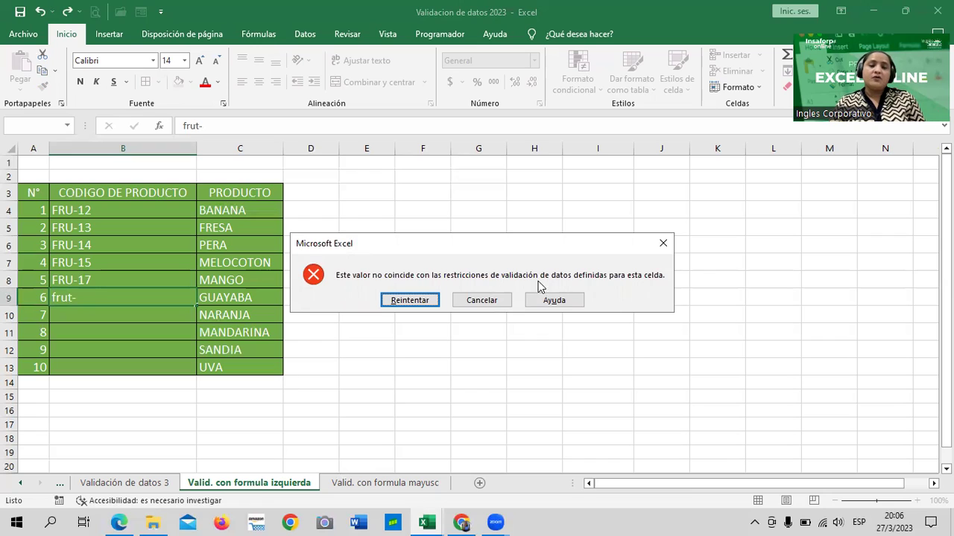
click(463, 306)
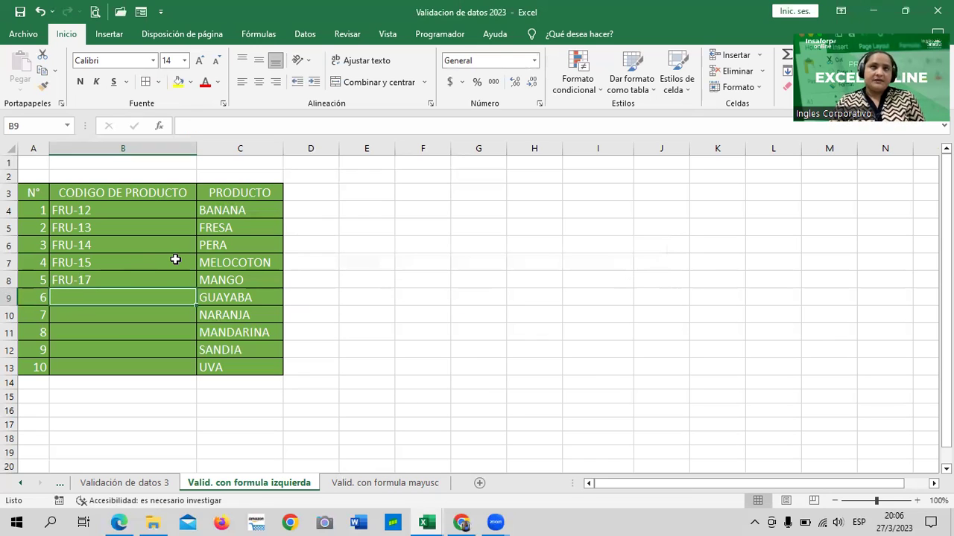
click(104, 279)
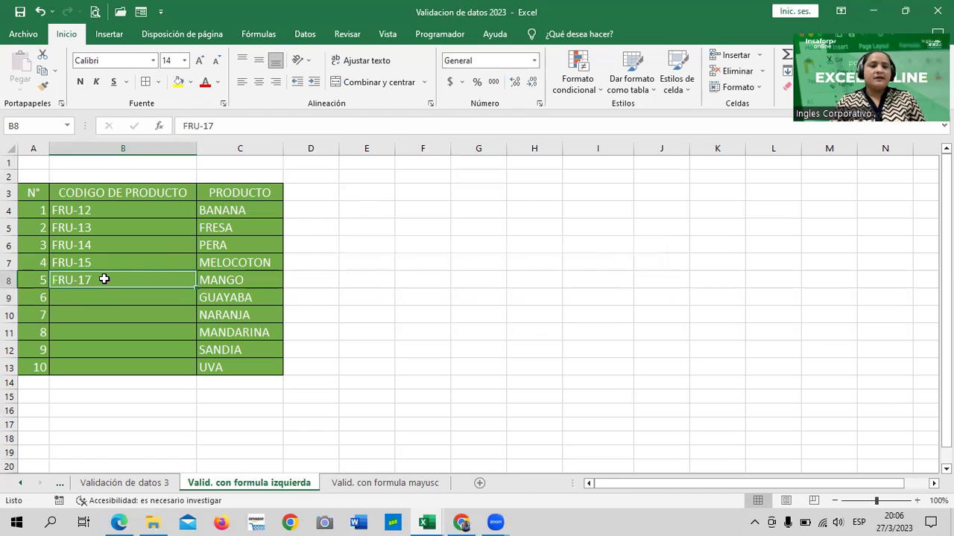
drag(92, 211, 90, 367)
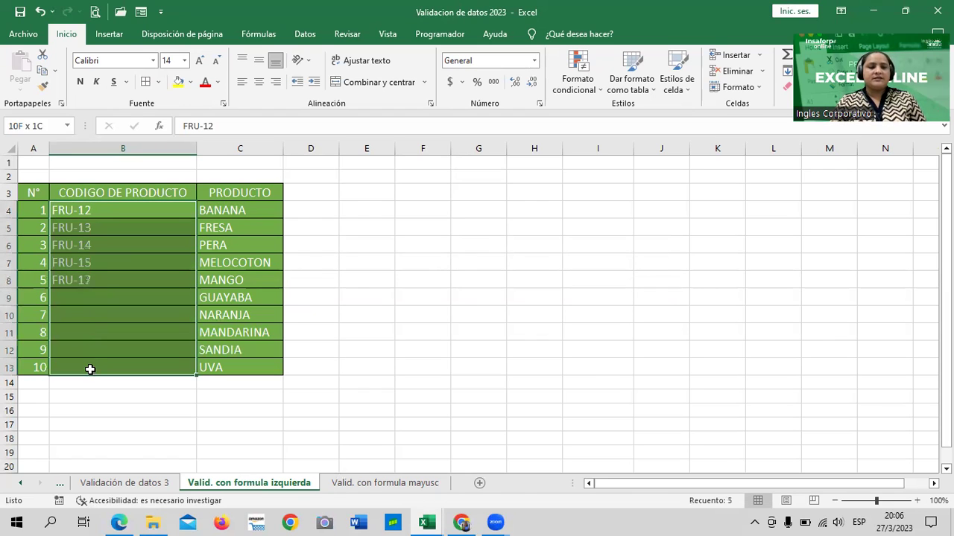
click(92, 280)
click(91, 297)
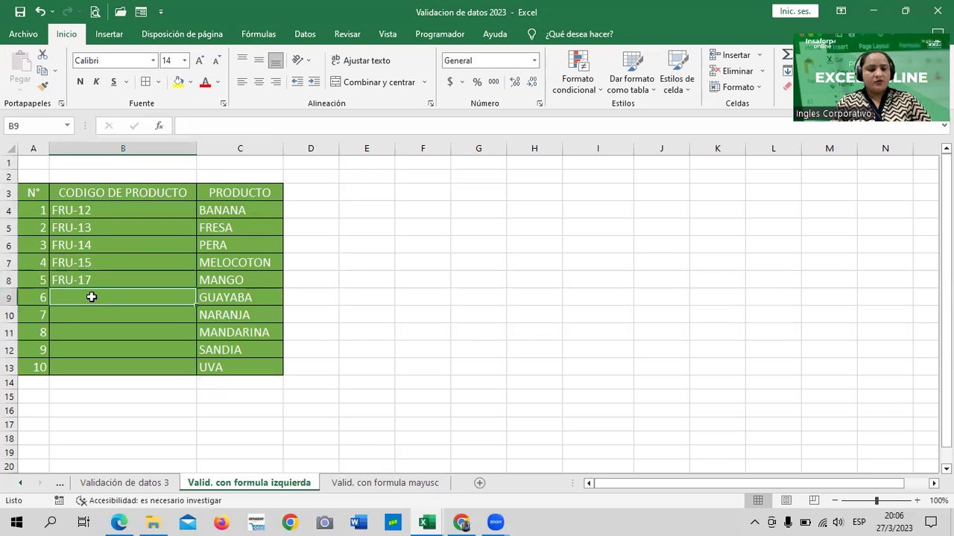
Enter the uppercase code FRU-10222 in B9, then go to the 'Valid. con formula mayusc' sheet.
key(Caps_Lock)
text(FRU-)
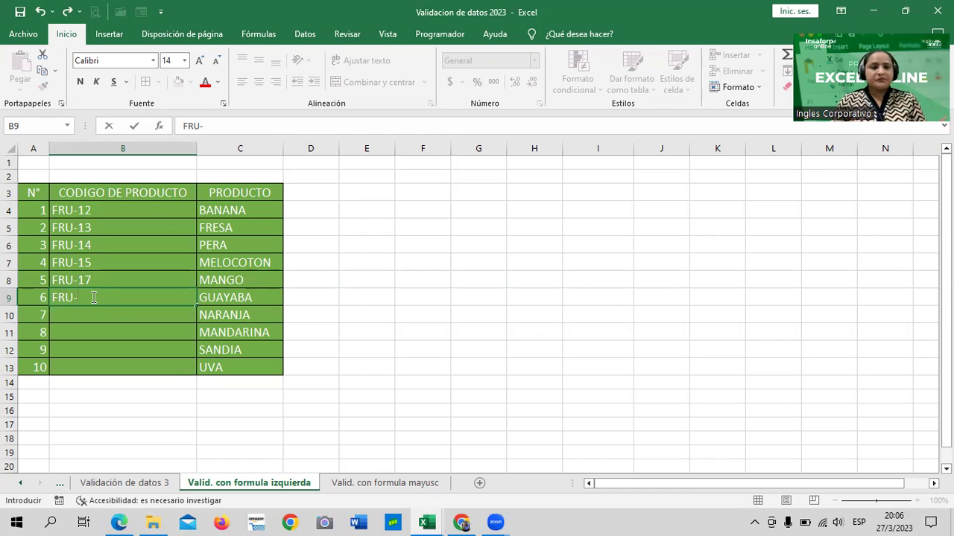
text(10222)
key(Return)
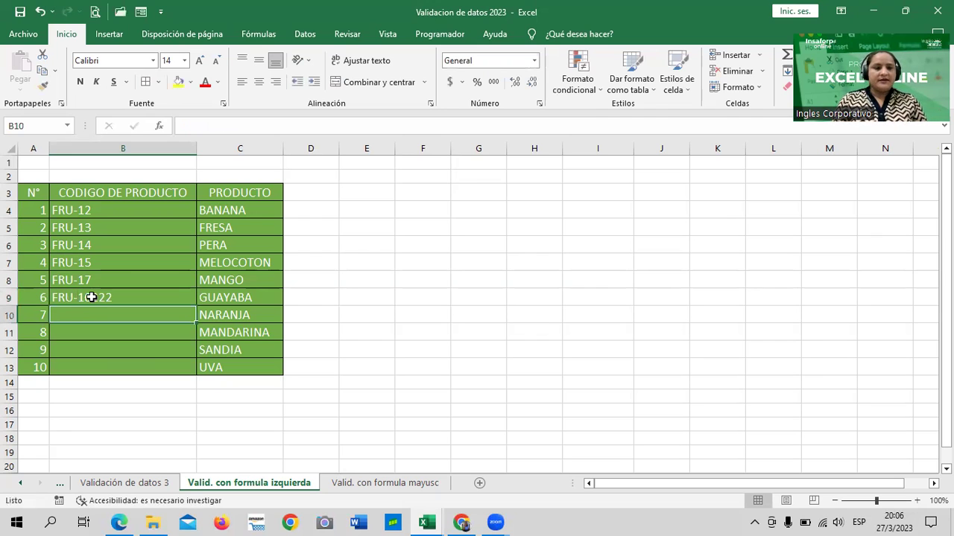
click(84, 296)
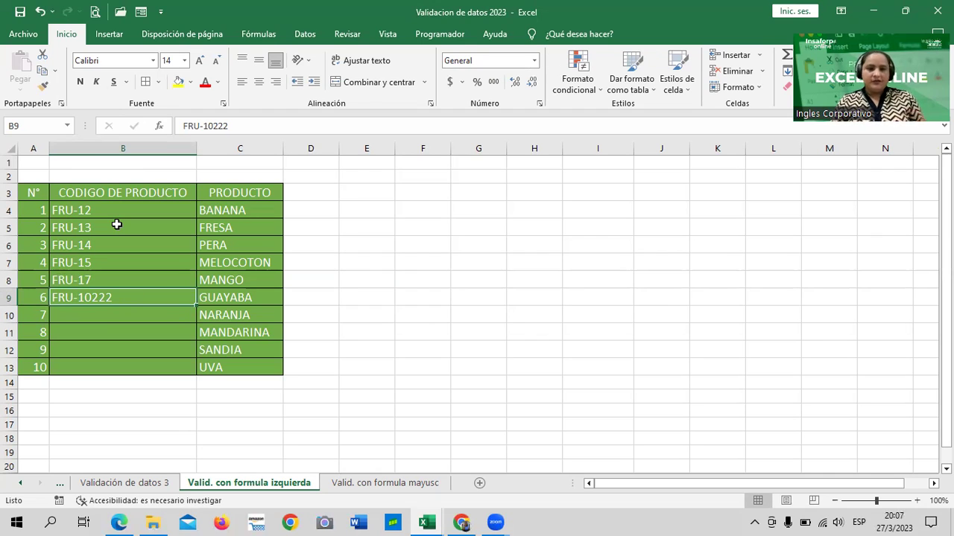
click(108, 210)
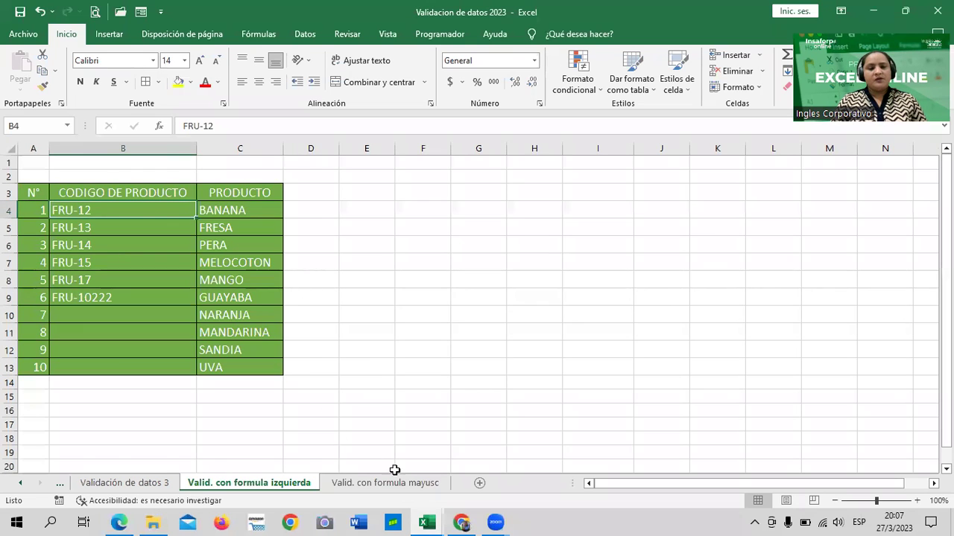
click(394, 486)
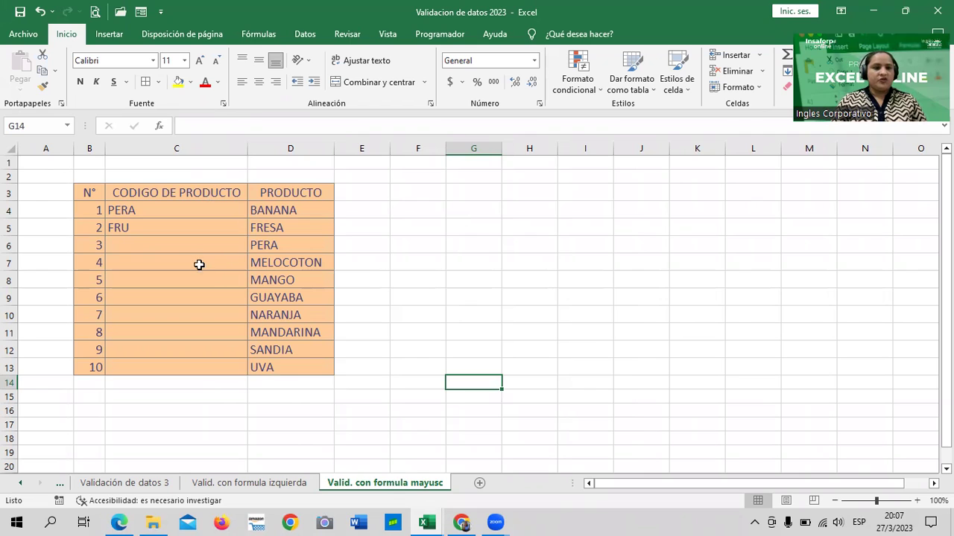
Test C6's uppercase rule with 'hola', which is rejected, then retry.
click(185, 244)
drag(198, 210, 204, 365)
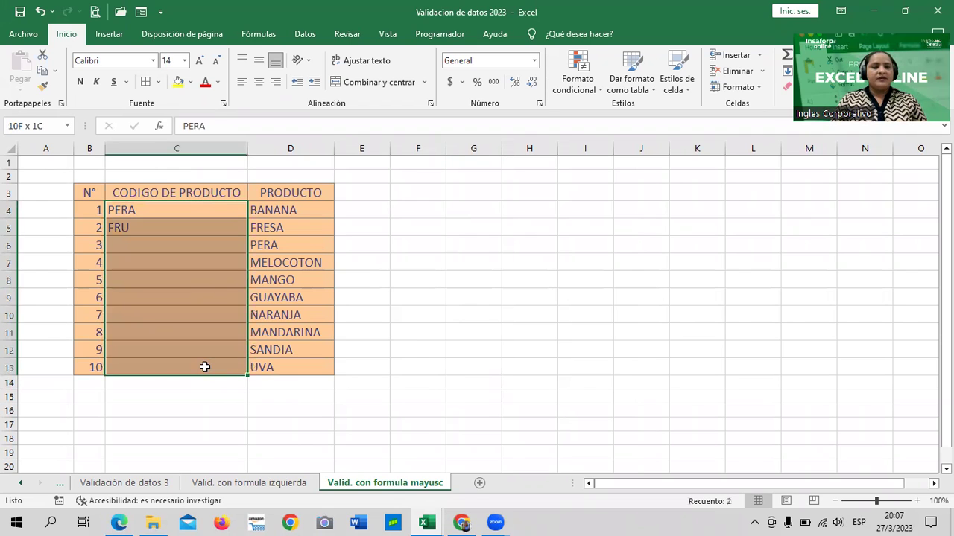
click(516, 295)
click(134, 247)
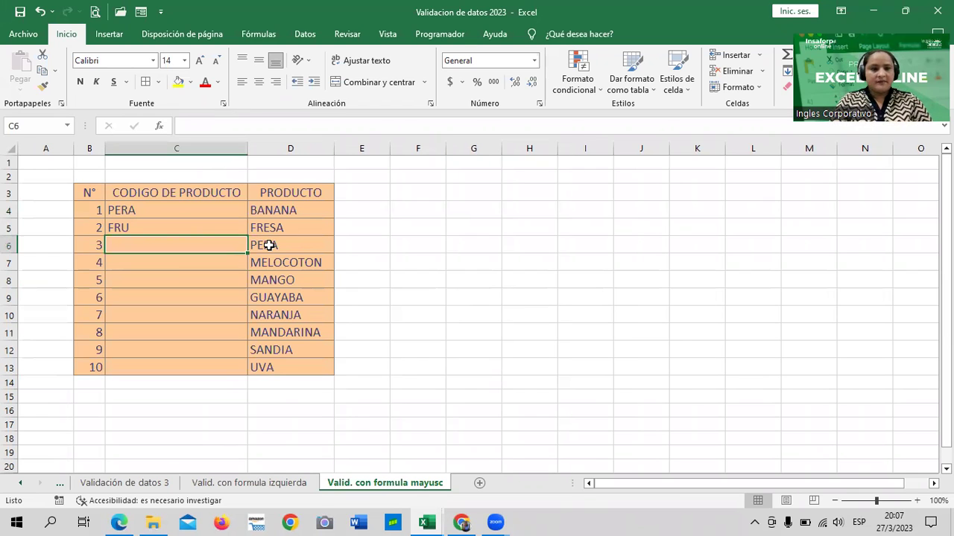
text(hola)
key(Return)
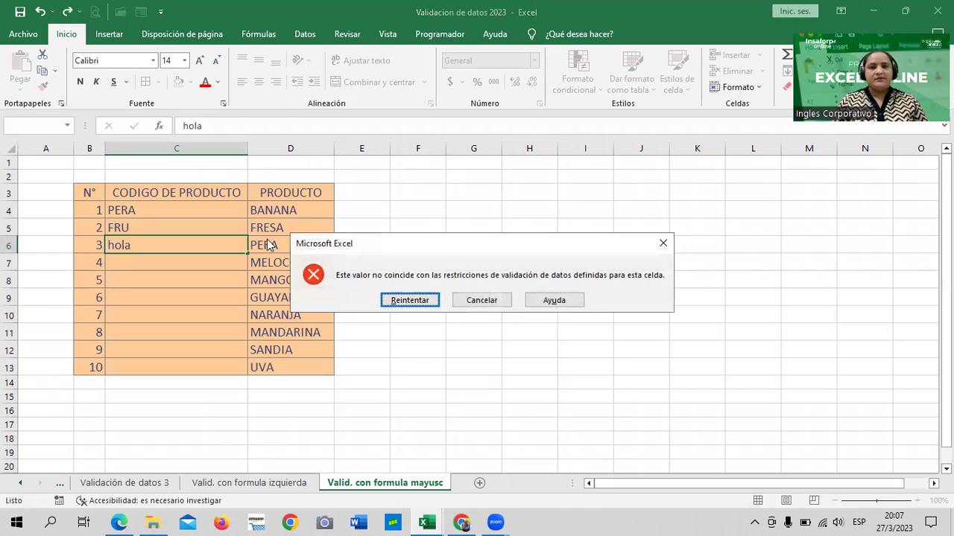
click(417, 299)
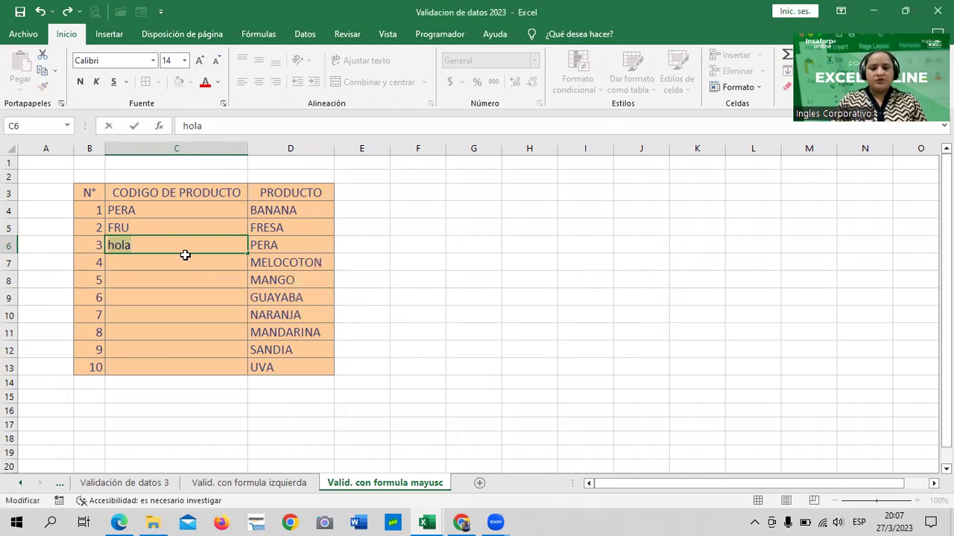
Replace the entry with uppercase SAN so C6 accepts it.
key(BackSpace)
key(BackSpace)
key(BackSpace)
text(sand)
key(BackSpace)
key(BackSpace)
key(BackSpace)
key(BackSpace)
key(Caps_Lock)
text(SAN)
key(Return)
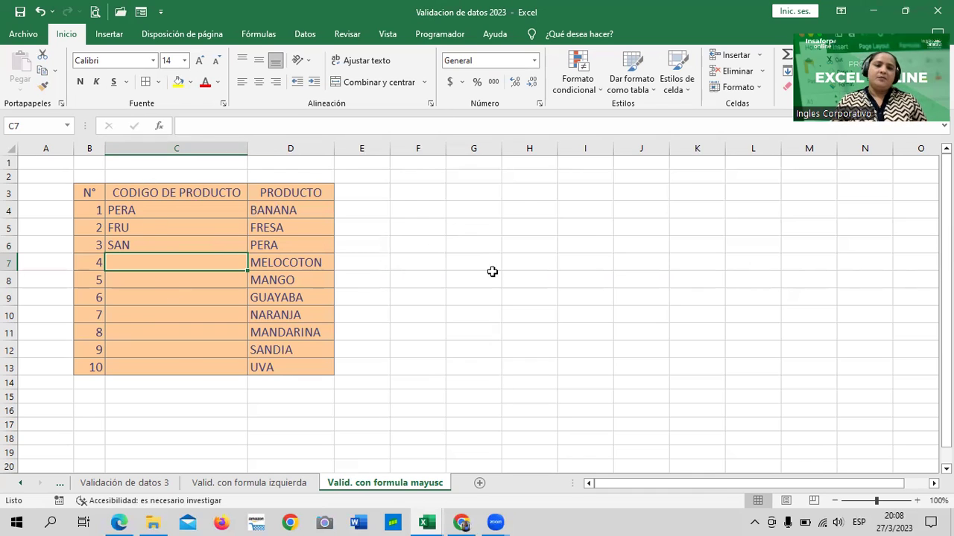
Scroll back through the sheet tabs to the 'Validación de datos 1' sheet.
click(489, 215)
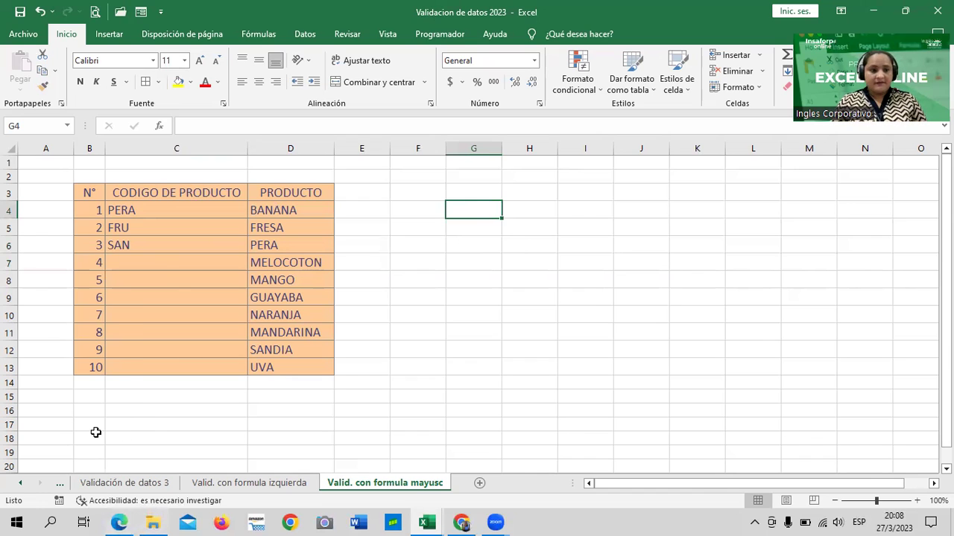
click(20, 486)
click(20, 485)
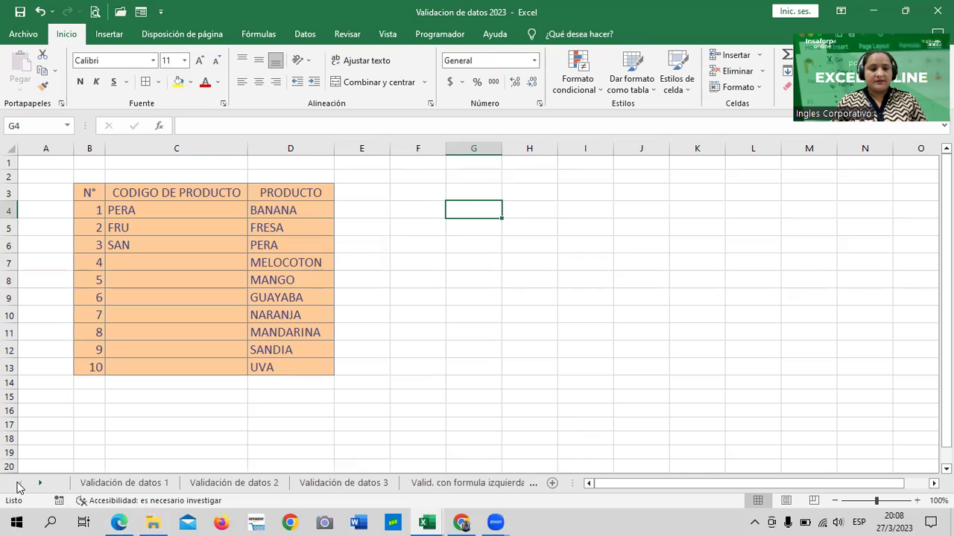
click(171, 484)
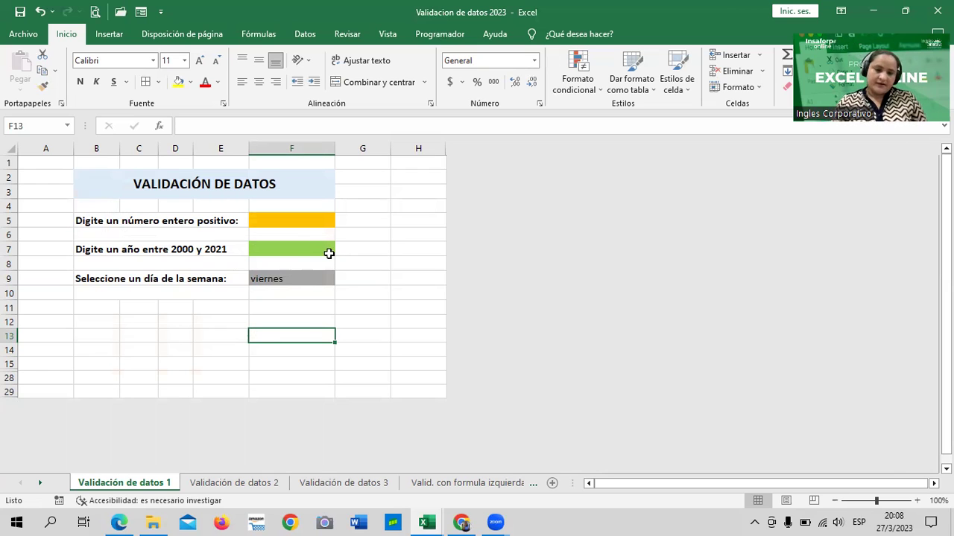
Switch to the browser showing the '3.1 Validación de datos' course video page.
click(464, 521)
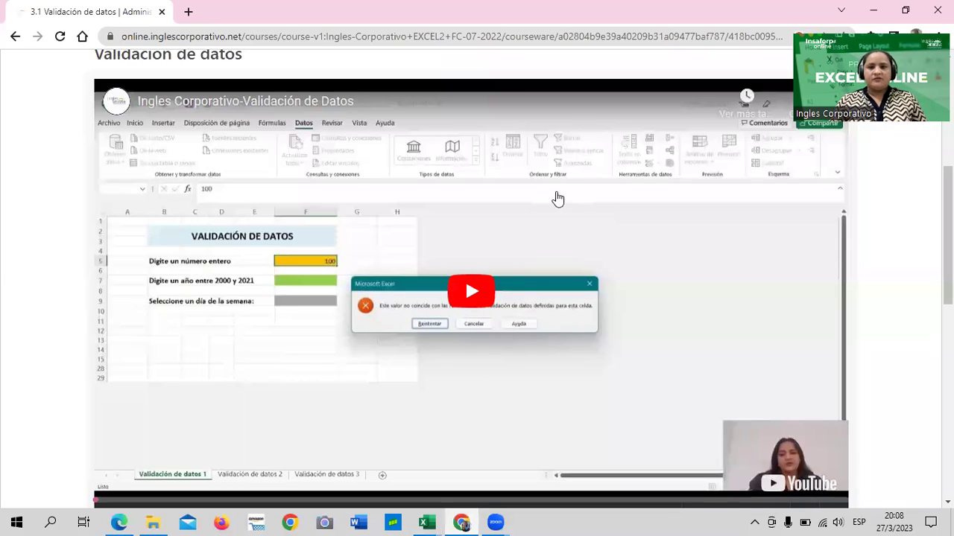
Open the '3.0 Objetivo de la lección' page and scroll down to its data validation dialog image.
scroll(427, 241, up, 2)
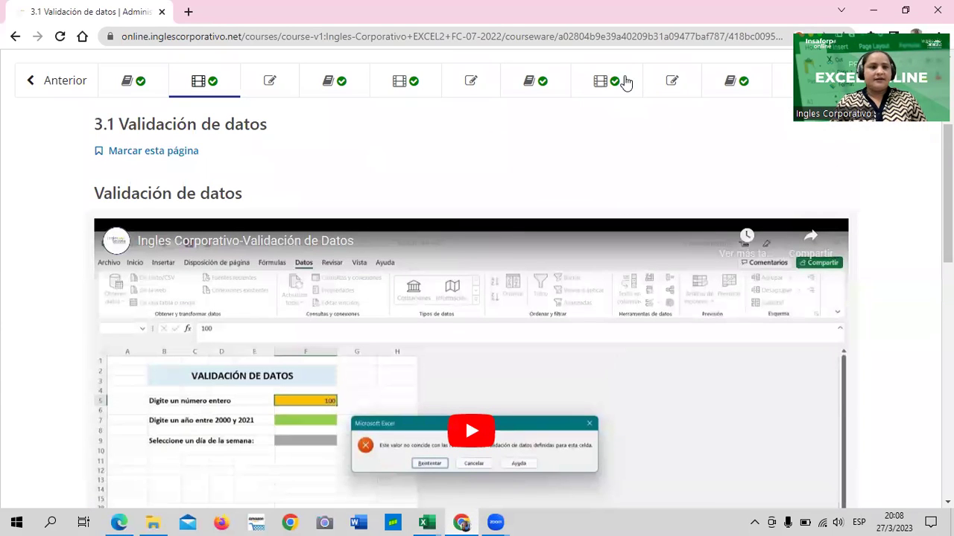
click(147, 91)
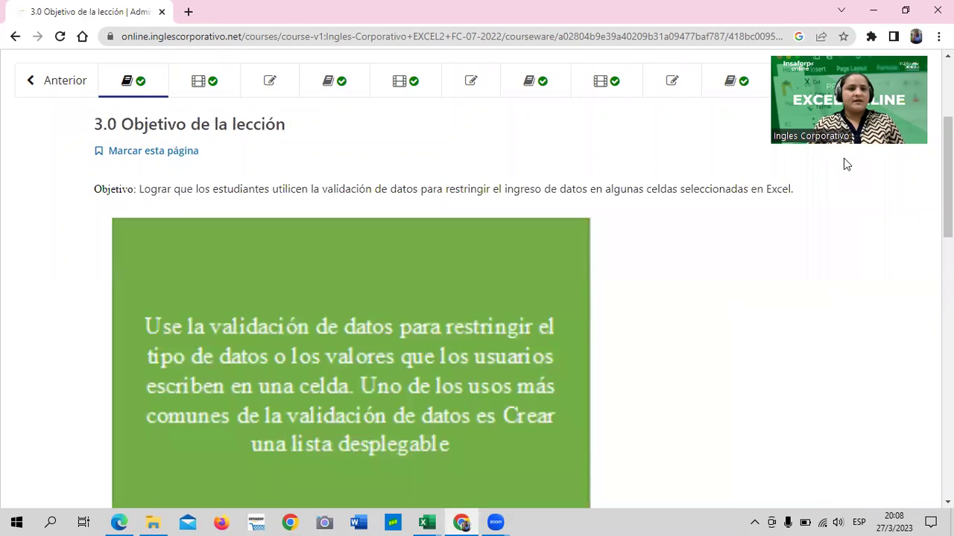
scroll(844, 164, up, 3)
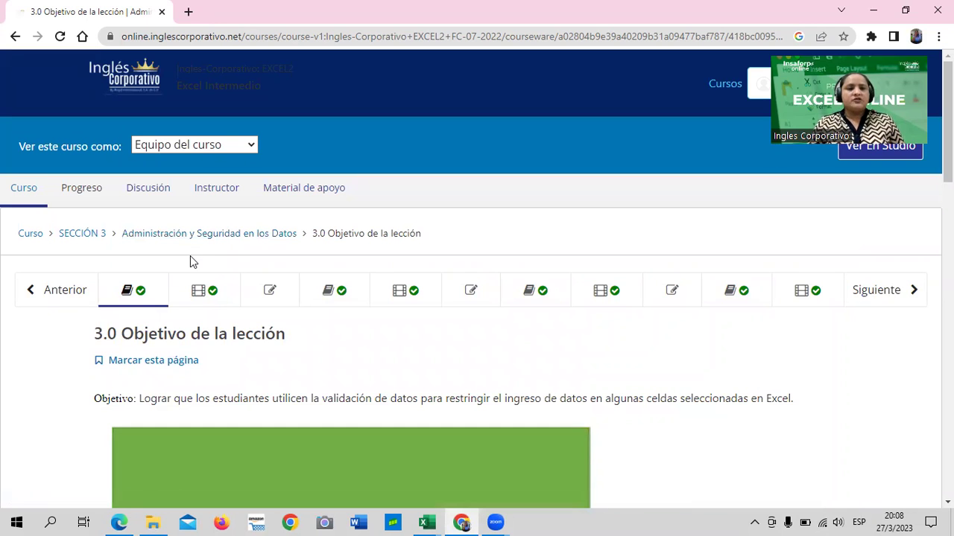
scroll(419, 295, down, 1)
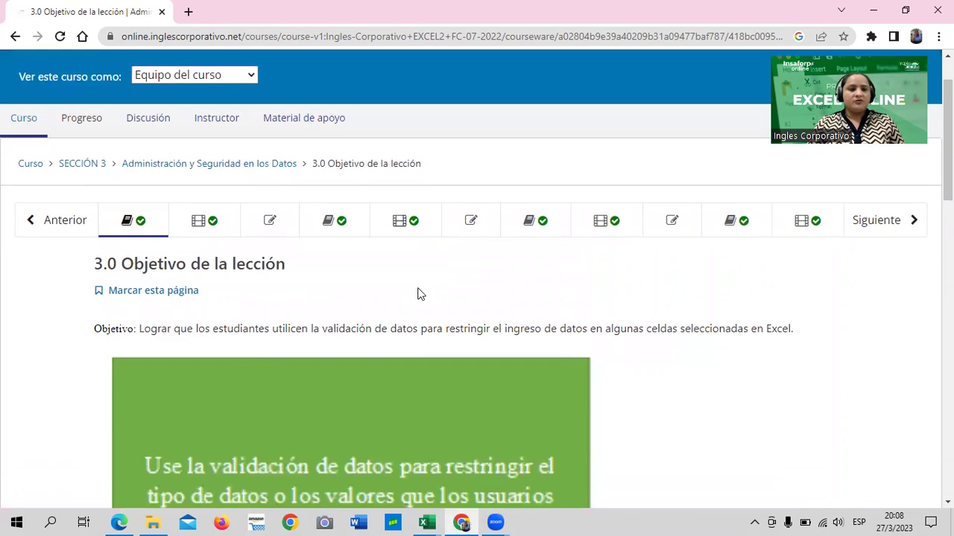
scroll(447, 317, down, 1)
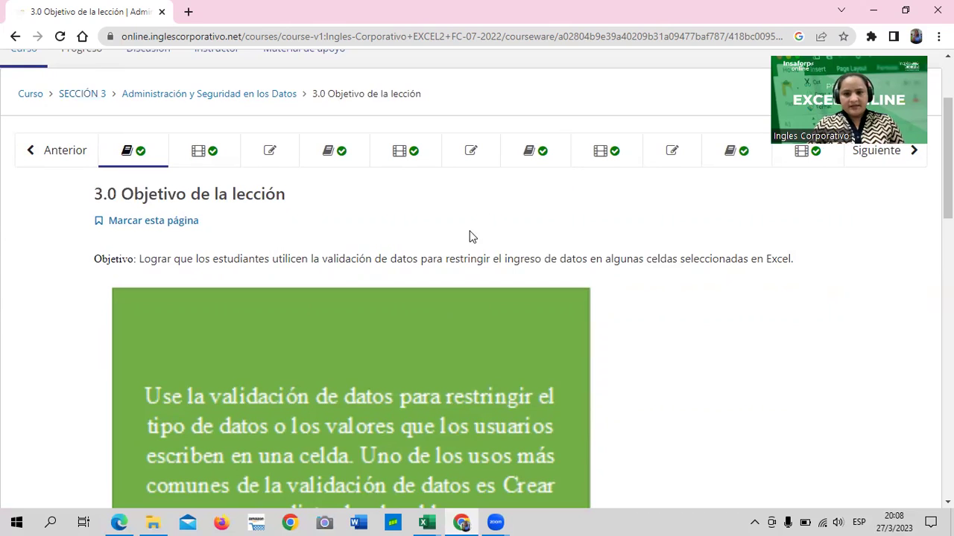
scroll(472, 243, down, 1)
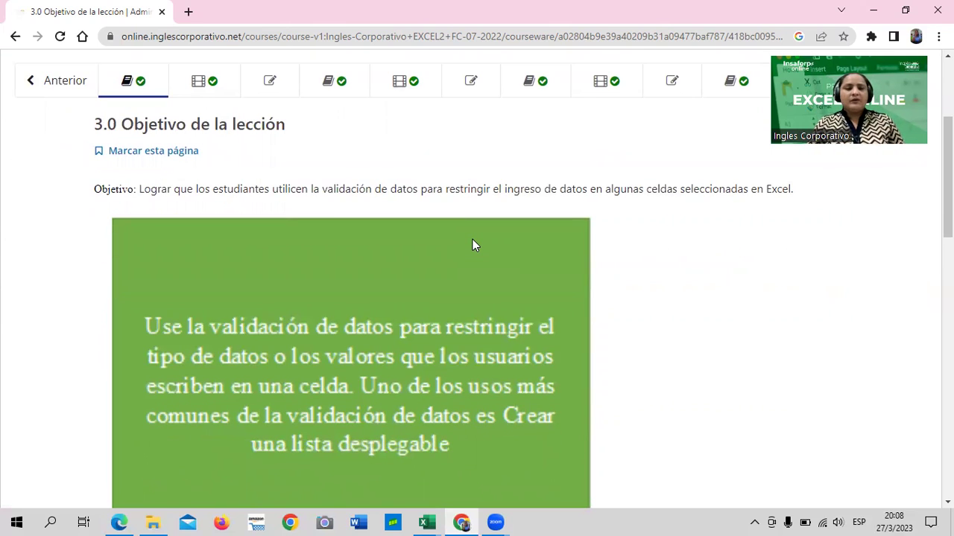
scroll(473, 240, down, 2)
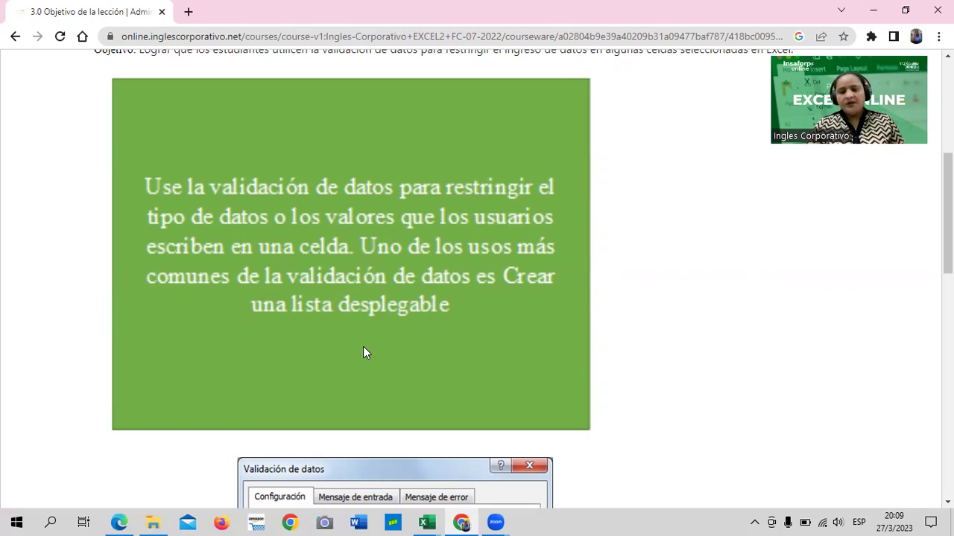
scroll(359, 346, down, 1)
scroll(359, 345, down, 2)
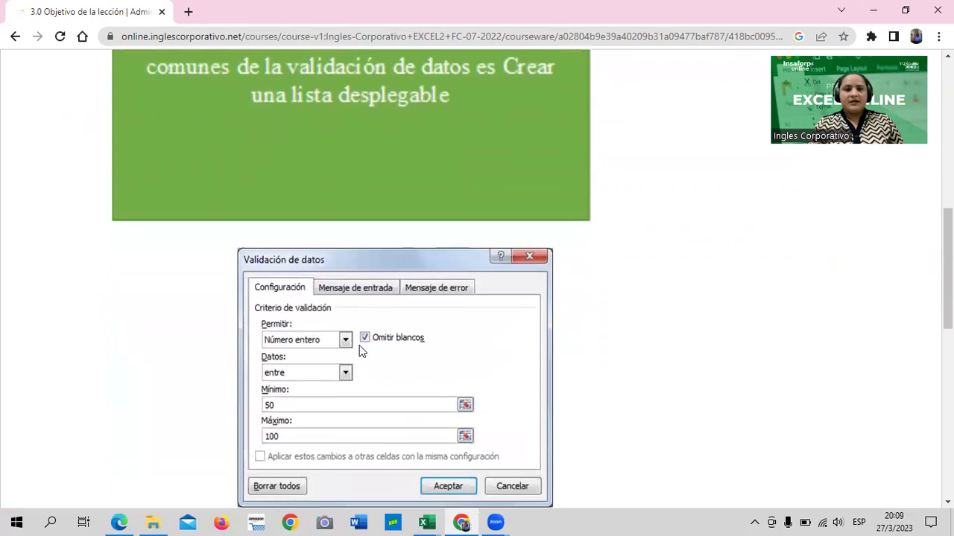
scroll(359, 345, down, 1)
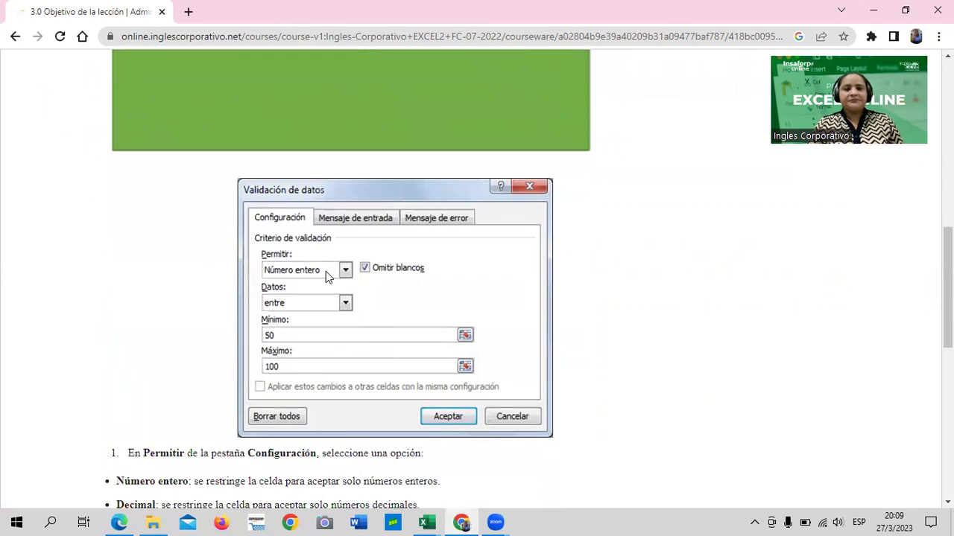
scroll(328, 272, down, 1)
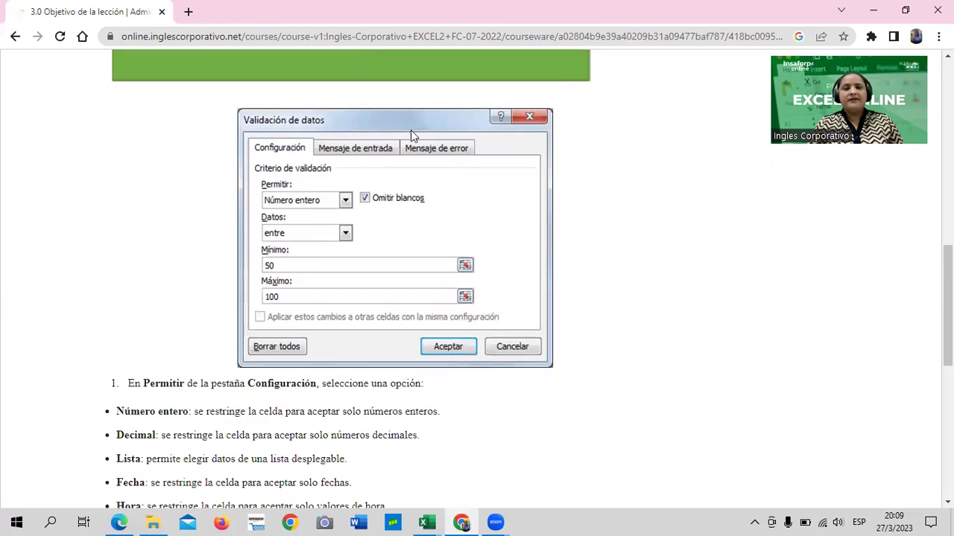
scroll(370, 149, down, 2)
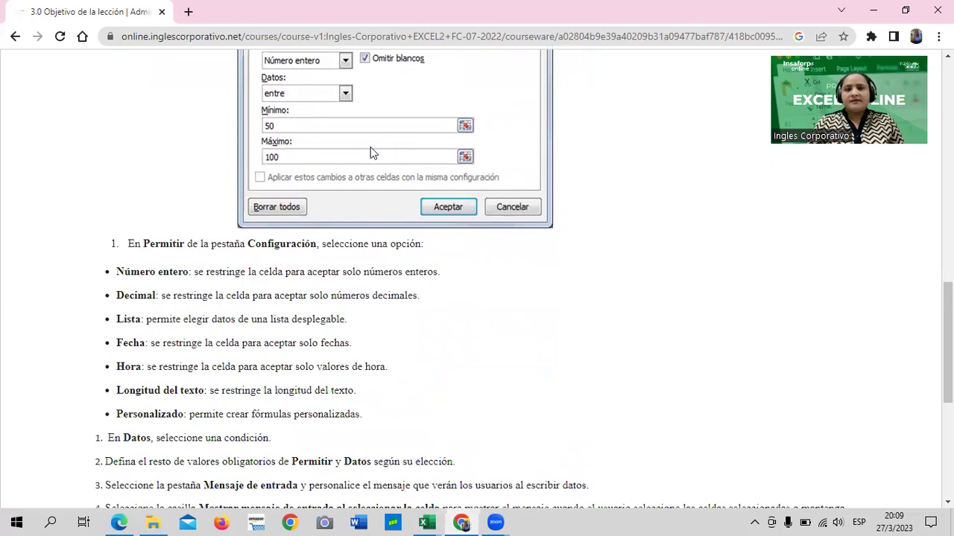
scroll(370, 149, down, 1)
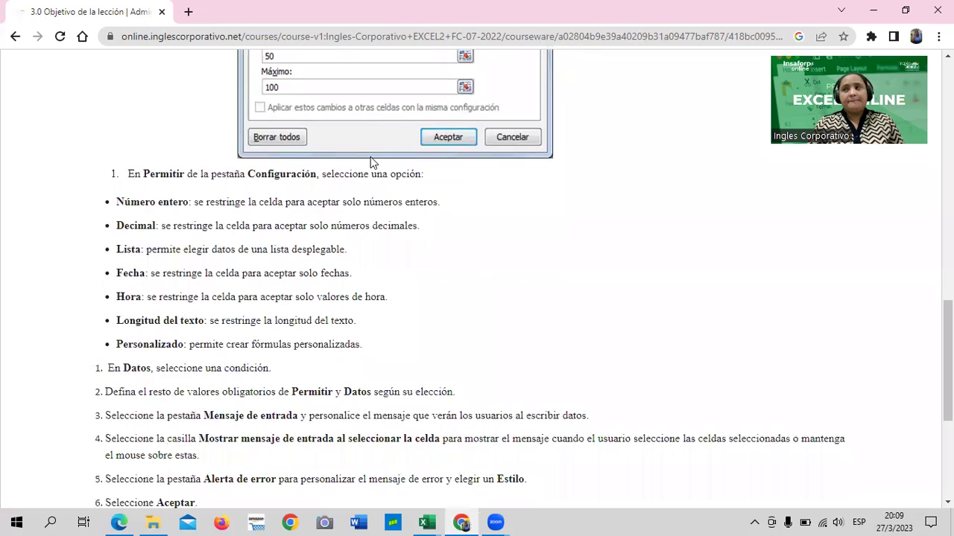
scroll(386, 195, up, 1)
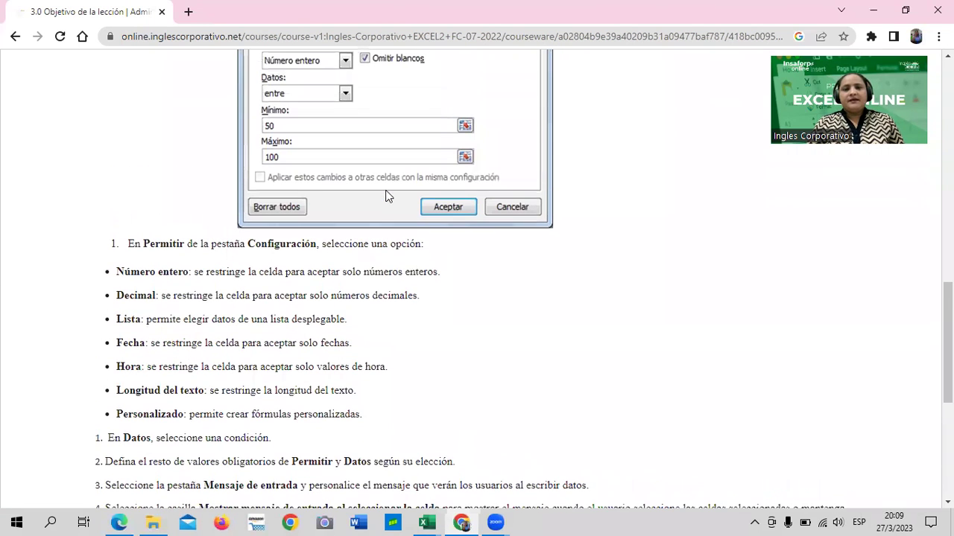
scroll(386, 195, up, 1)
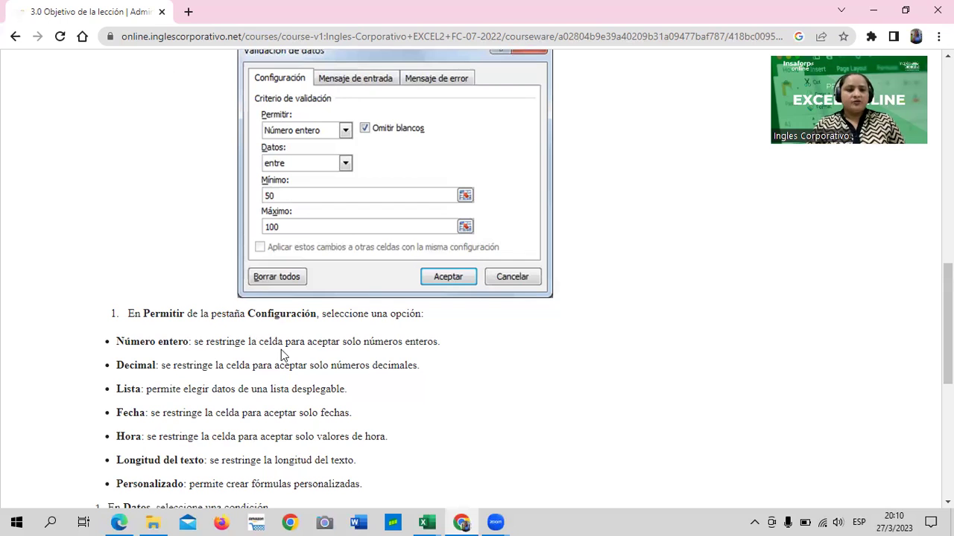
scroll(240, 337, down, 1)
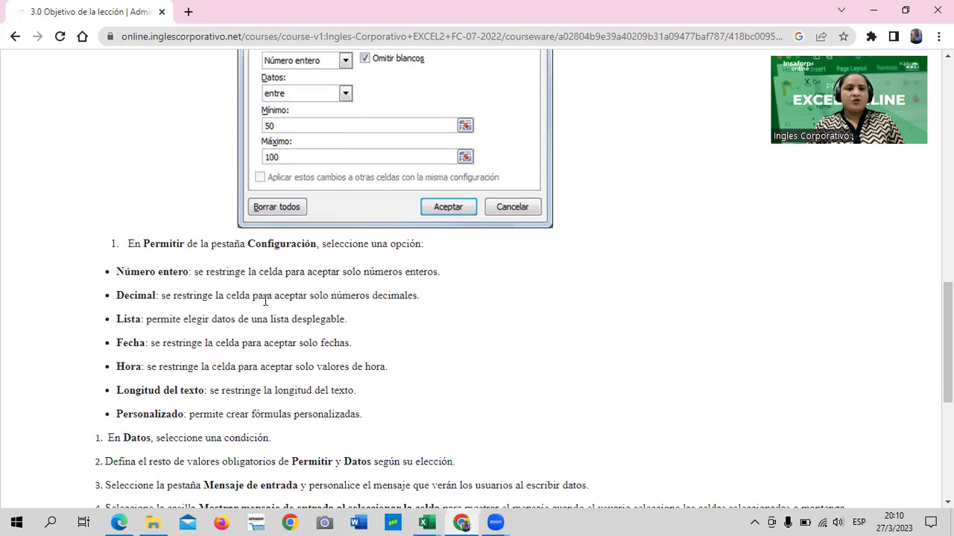
scroll(265, 301, up, 2)
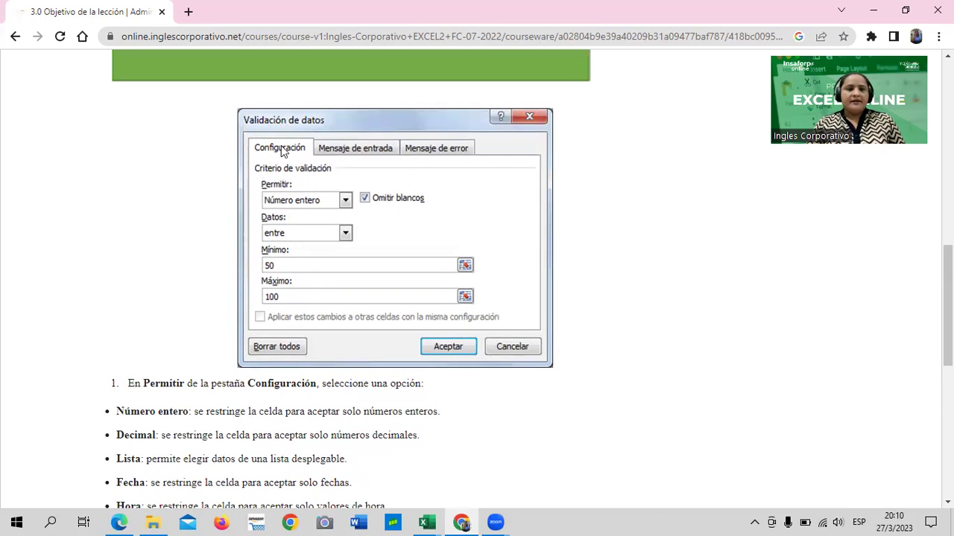
scroll(336, 326, down, 1)
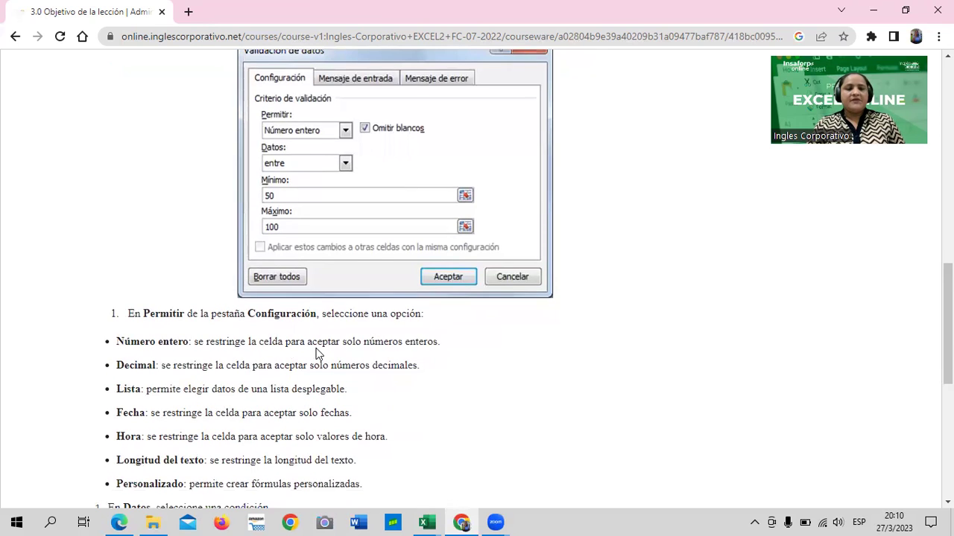
scroll(316, 353, down, 1)
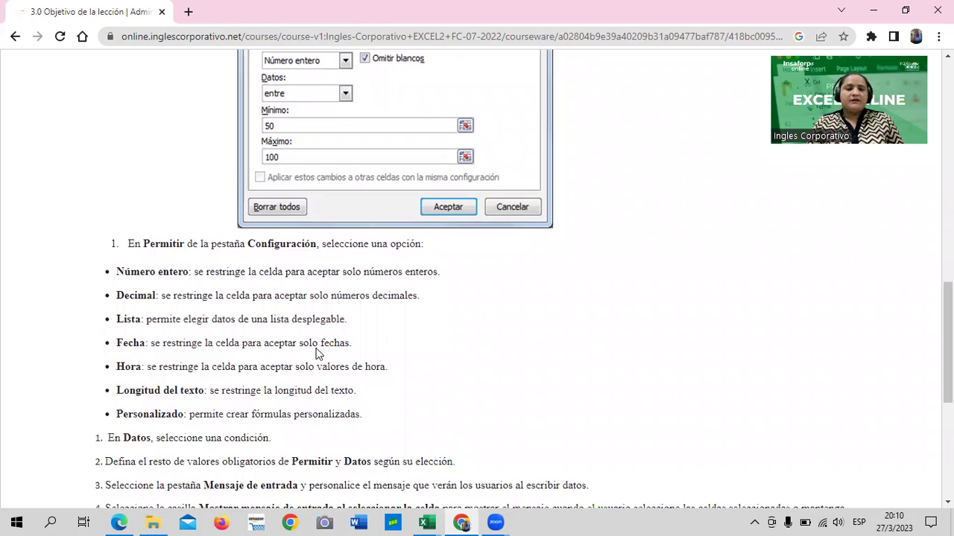
scroll(417, 325, down, 1)
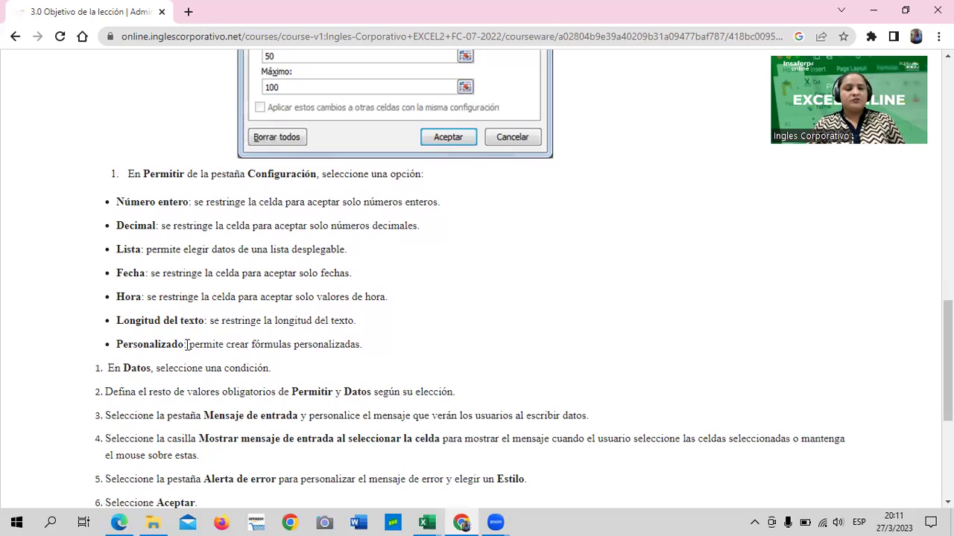
scroll(186, 344, down, 1)
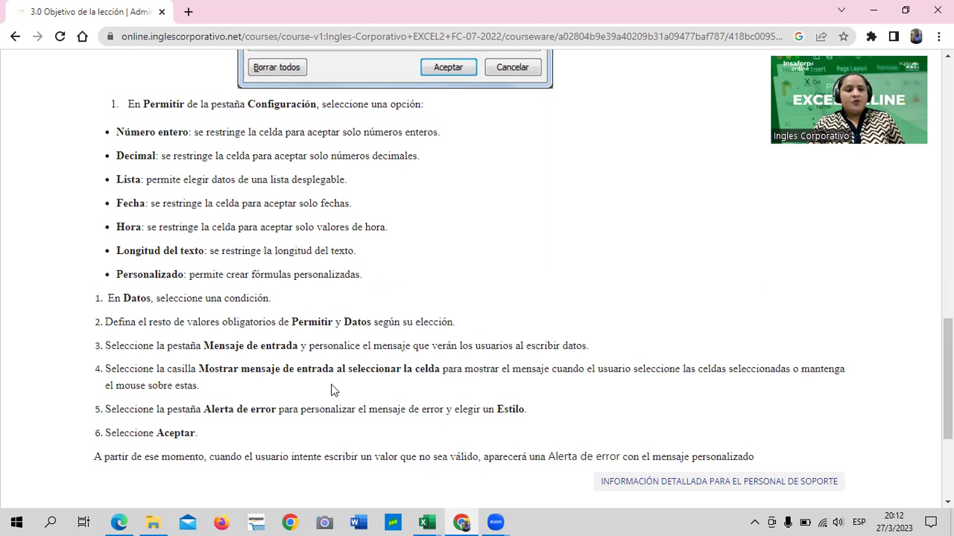
scroll(232, 354, up, 3)
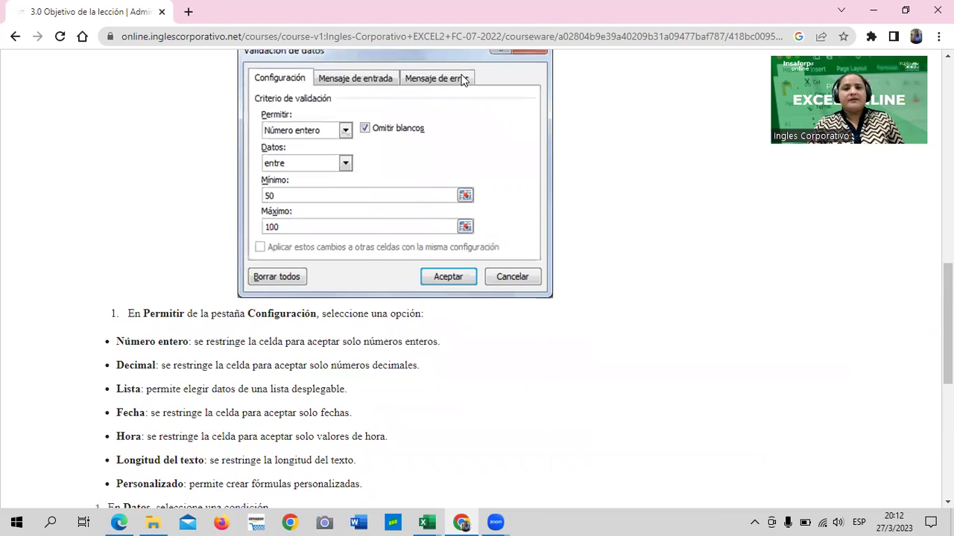
scroll(538, 441, up, 7)
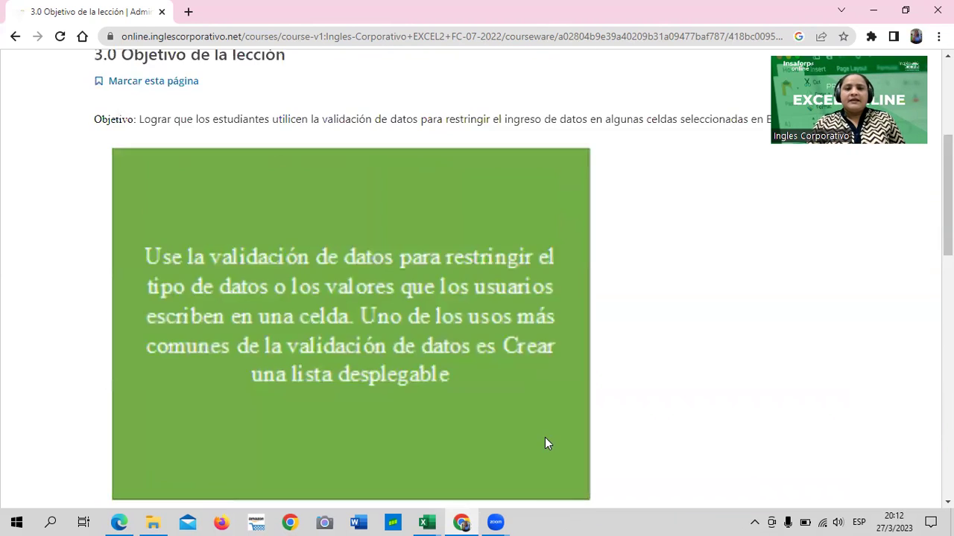
scroll(502, 424, down, 3)
scroll(502, 424, down, 2)
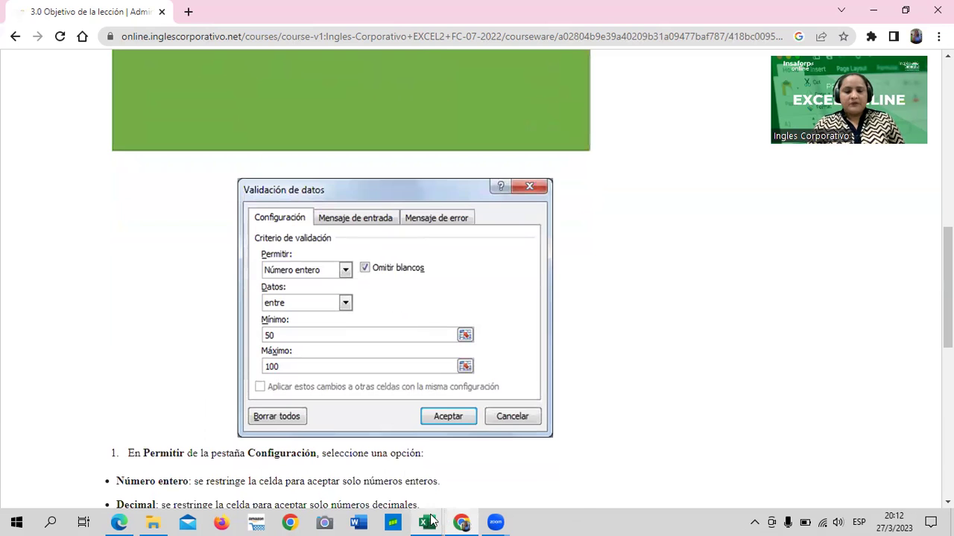
Return to Excel and show the Validación de datos dialog's Mensaje de error settings.
mouse_move(426, 522)
click(355, 472)
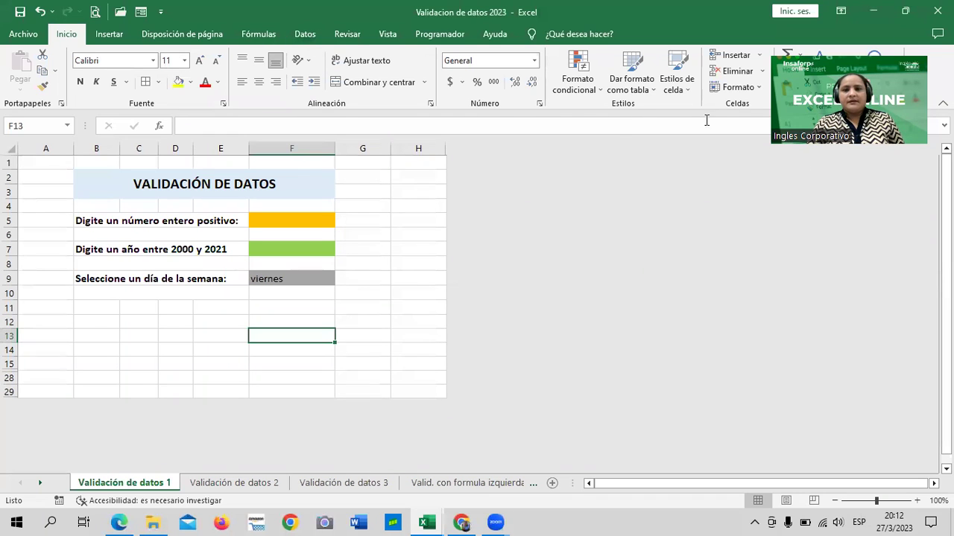
click(312, 39)
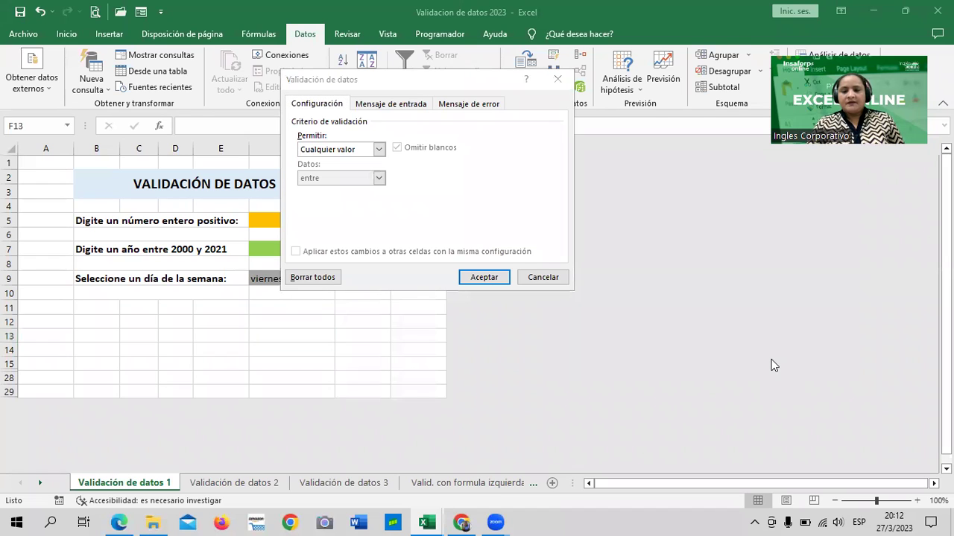
click(475, 104)
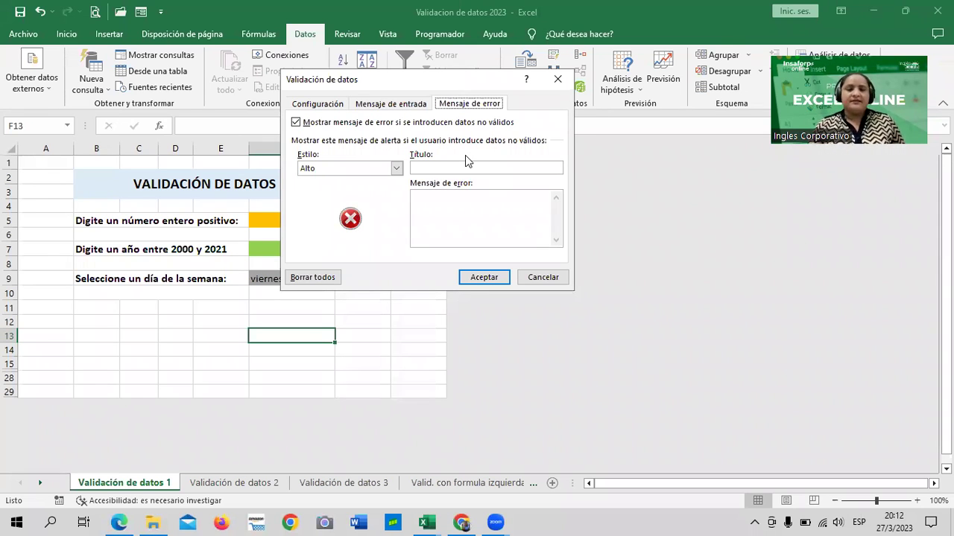
Set the error alert Estilo to Información, after briefly choosing Advertencia.
click(398, 168)
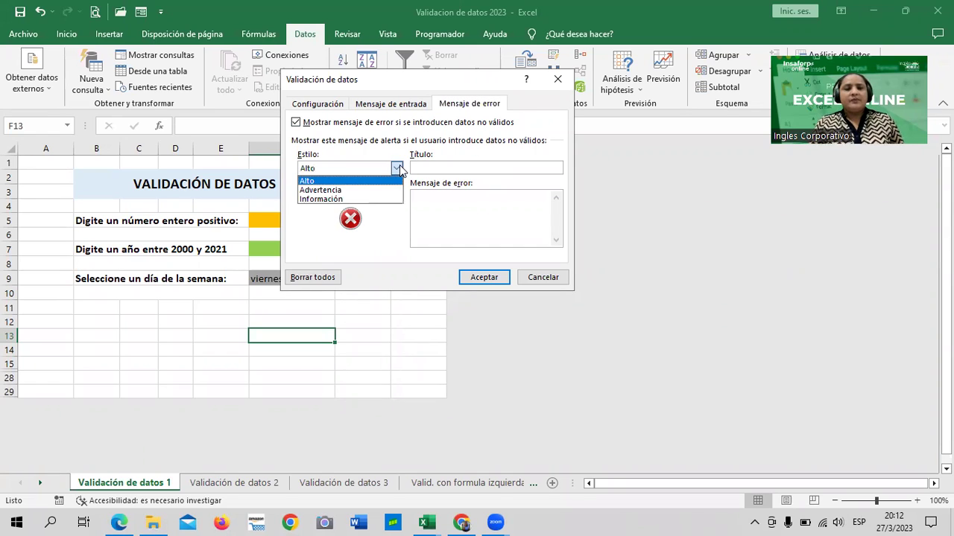
click(376, 190)
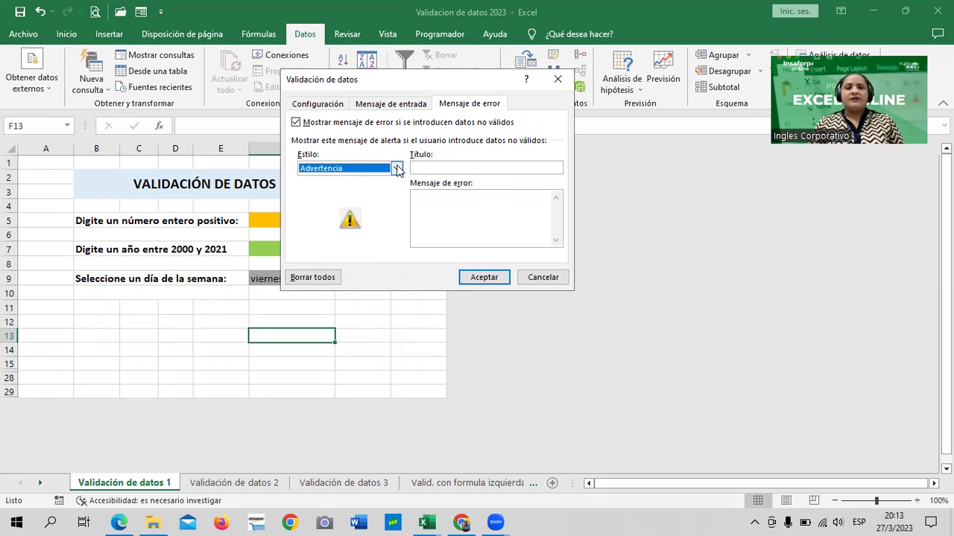
click(395, 171)
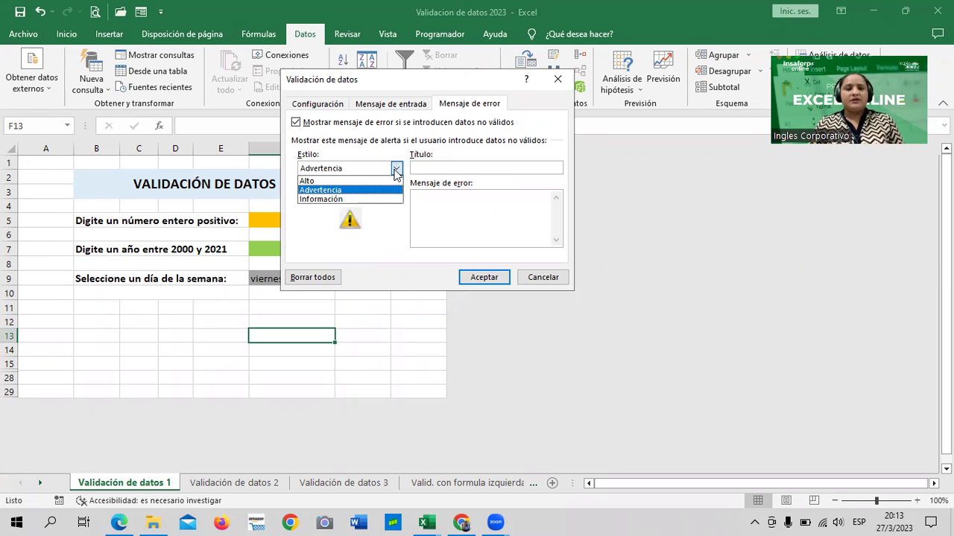
click(361, 198)
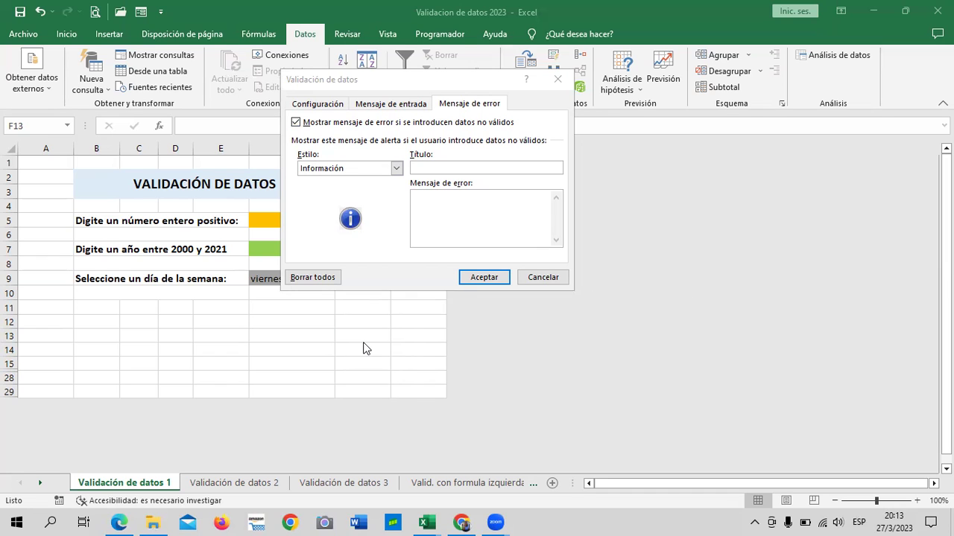
Close the Validación de datos dialog and return to the sheet.
click(558, 79)
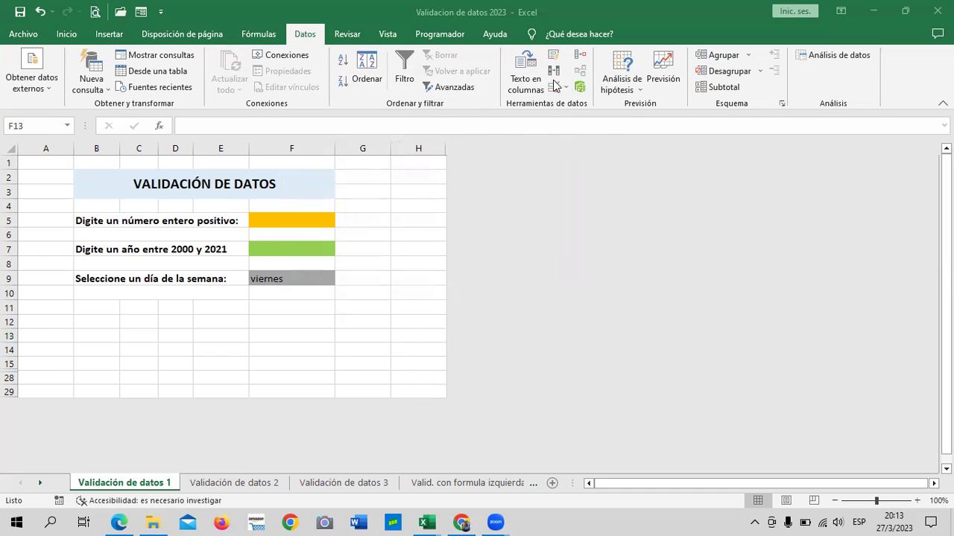
scroll(283, 380, down, 1)
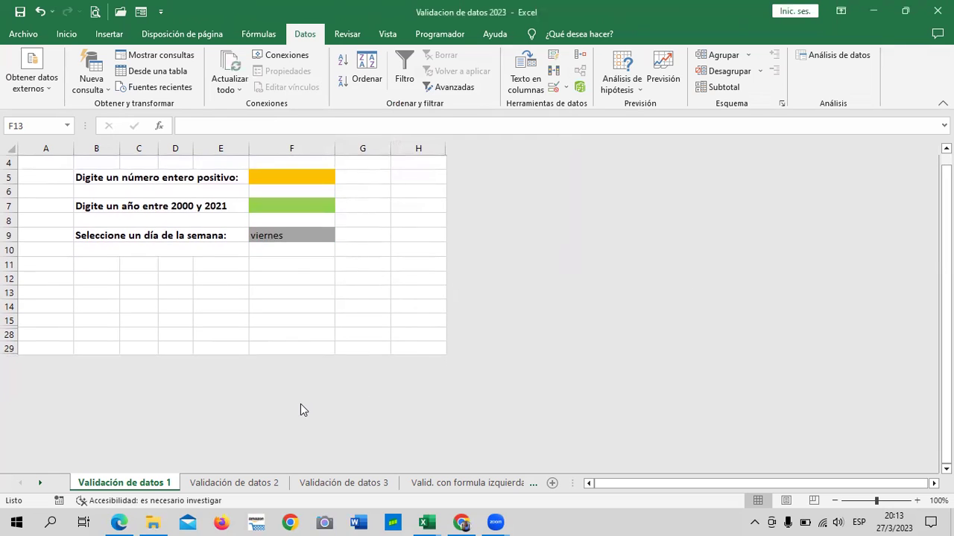
scroll(301, 410, up, 1)
click(119, 485)
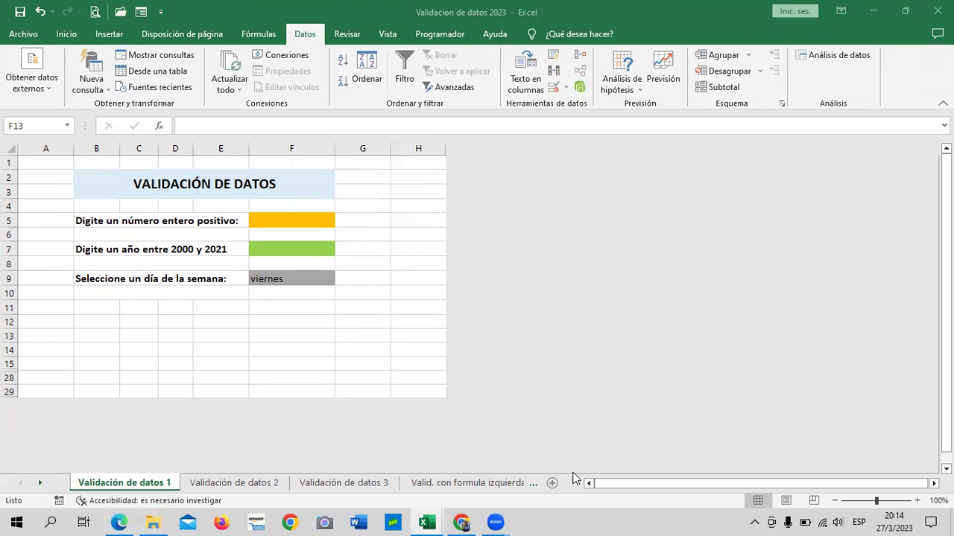
Try other weekdays, including jueves, from F9's dropdown, then restore viernes.
click(315, 219)
click(273, 250)
click(272, 278)
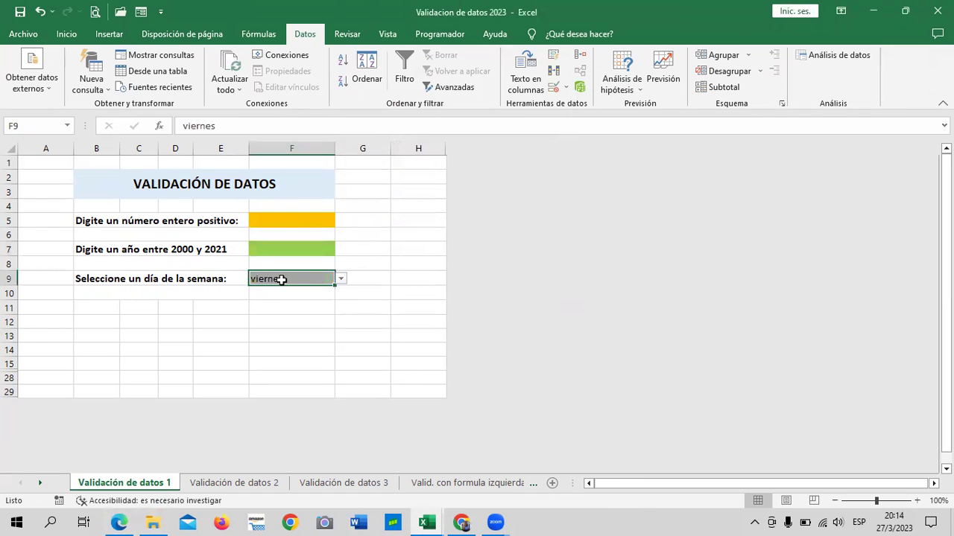
click(340, 279)
click(324, 300)
click(342, 280)
click(302, 320)
click(339, 280)
click(292, 328)
click(320, 324)
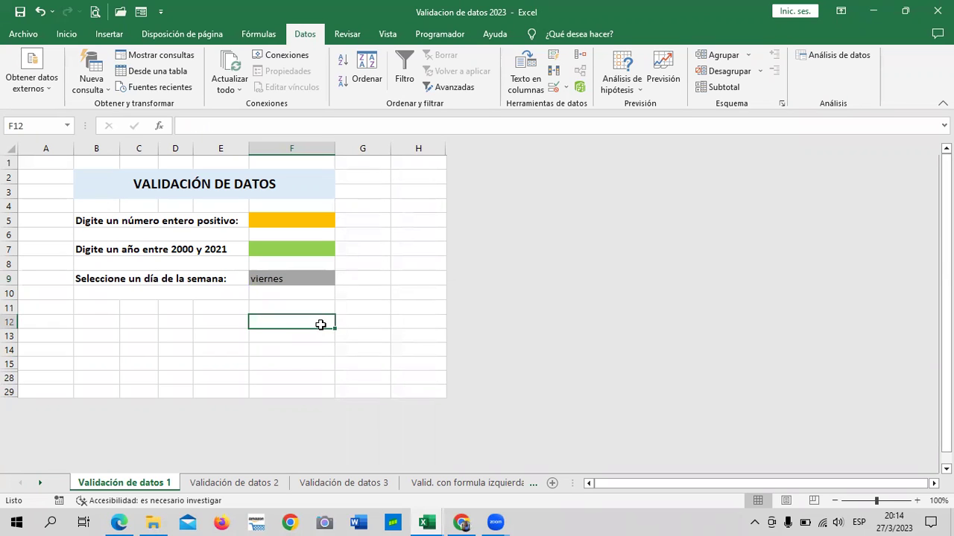
Enter 10 in cell F5.
click(267, 222)
click(269, 243)
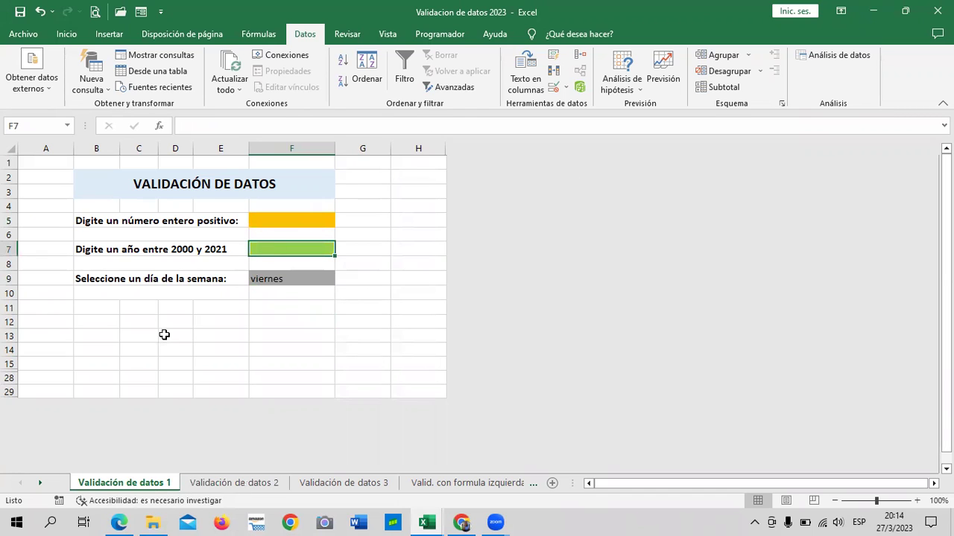
click(289, 217)
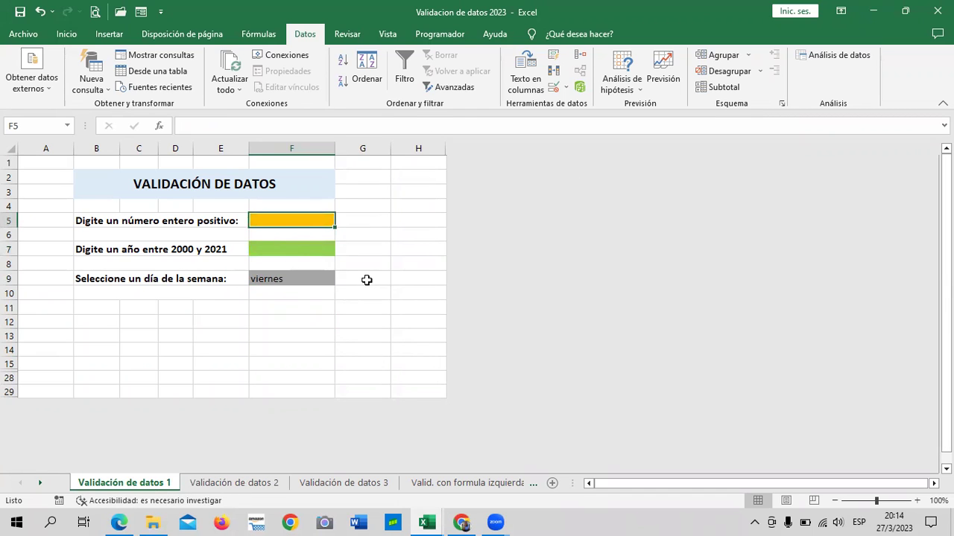
key(F2)
text(10)
key(Return)
click(311, 217)
Test F7 with the year 1999, which is rejected, then enter 2020.
click(299, 248)
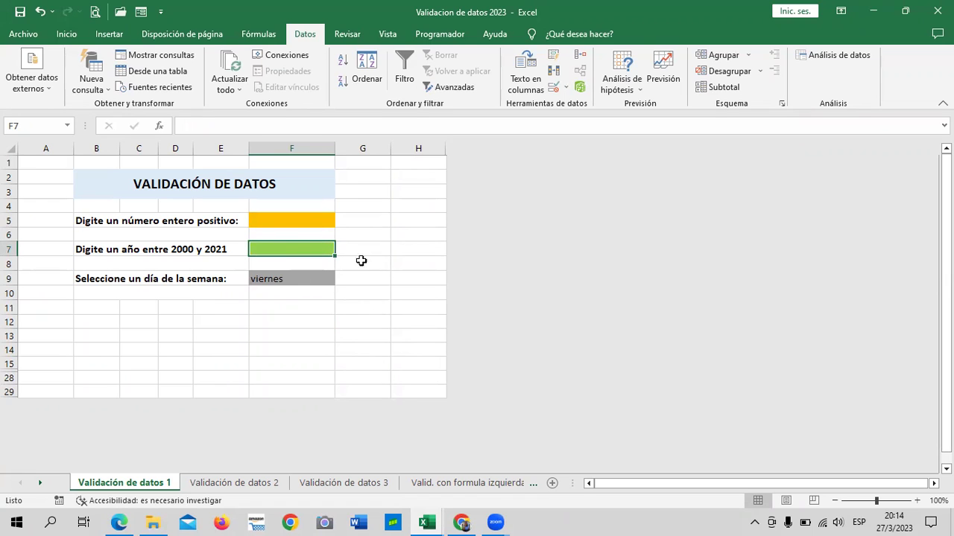
text(1999)
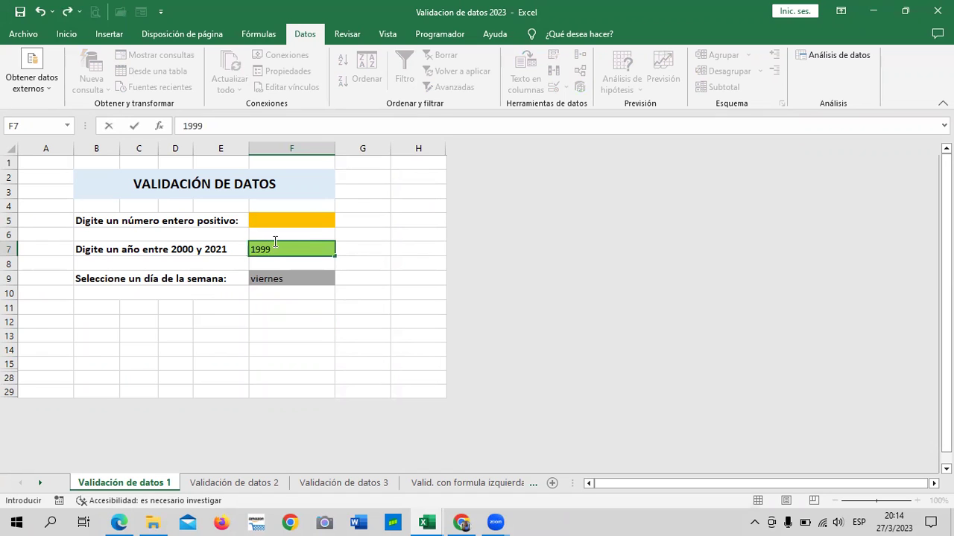
key(Return)
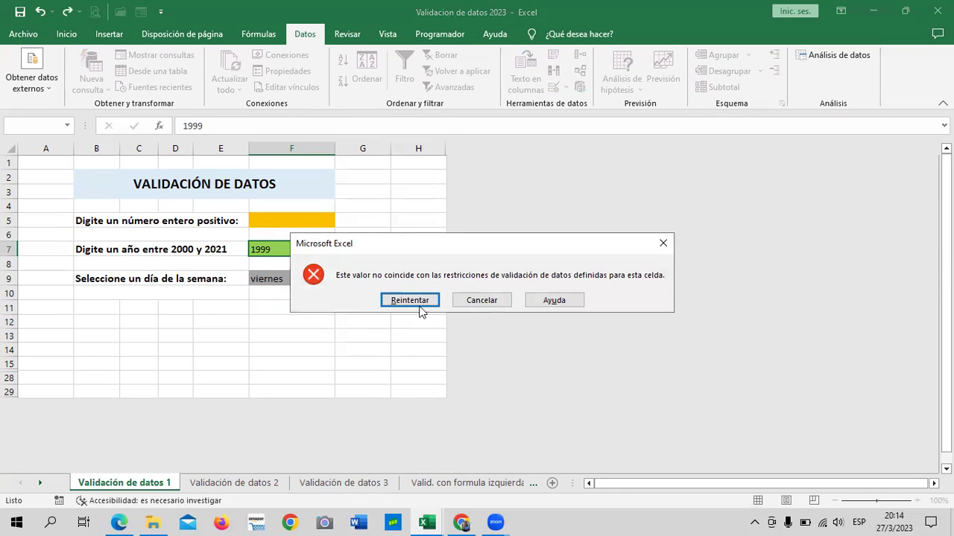
click(421, 302)
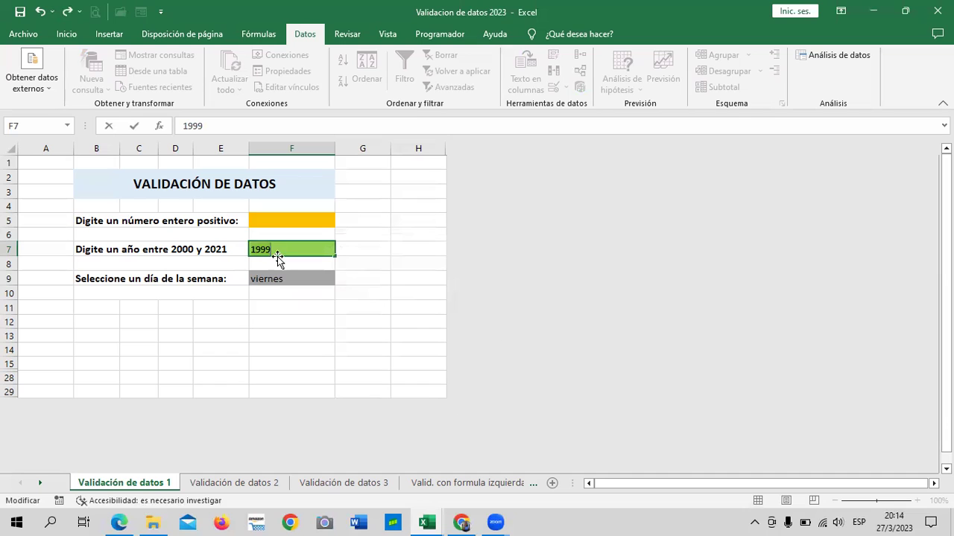
text(2020)
key(Return)
click(274, 246)
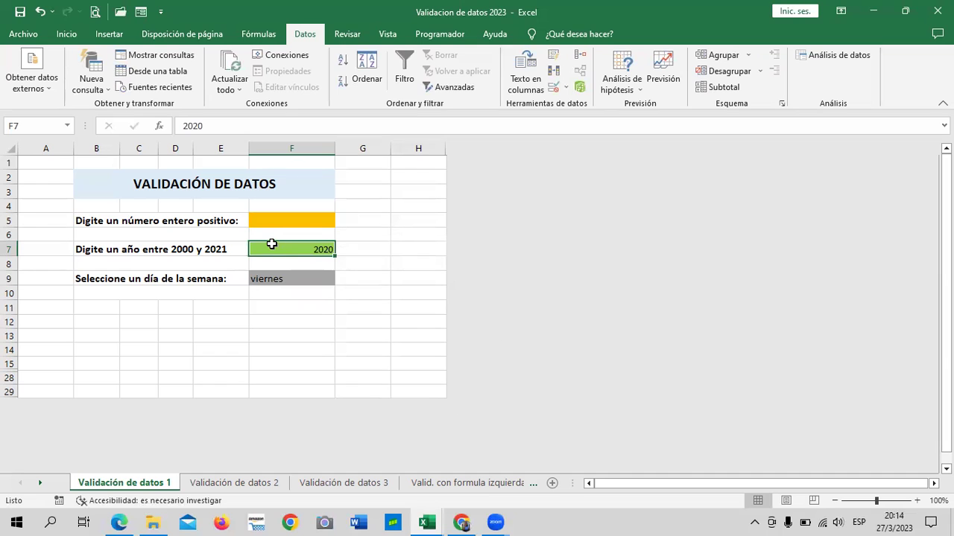
Pick marte from F9's weekday dropdown.
click(385, 264)
click(313, 218)
click(314, 253)
click(300, 275)
click(340, 279)
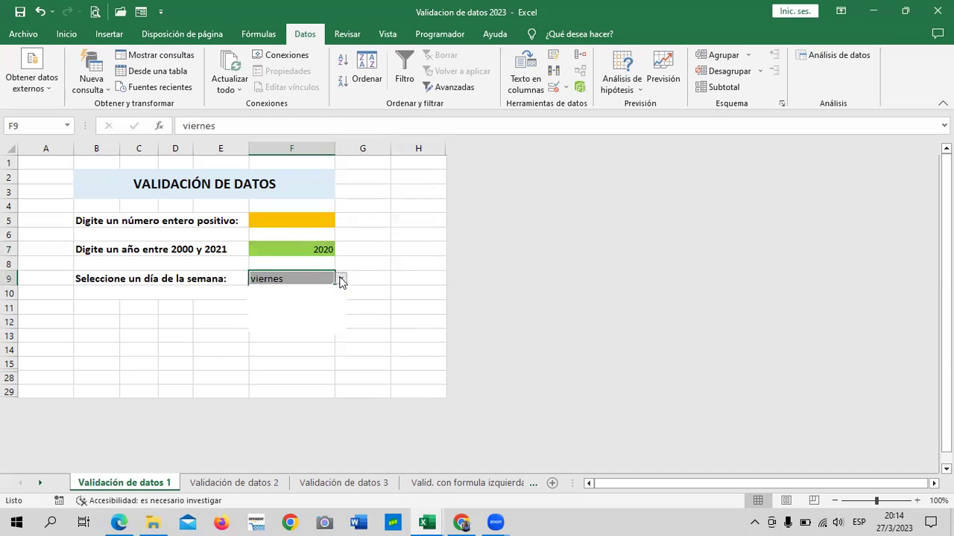
click(302, 300)
click(350, 294)
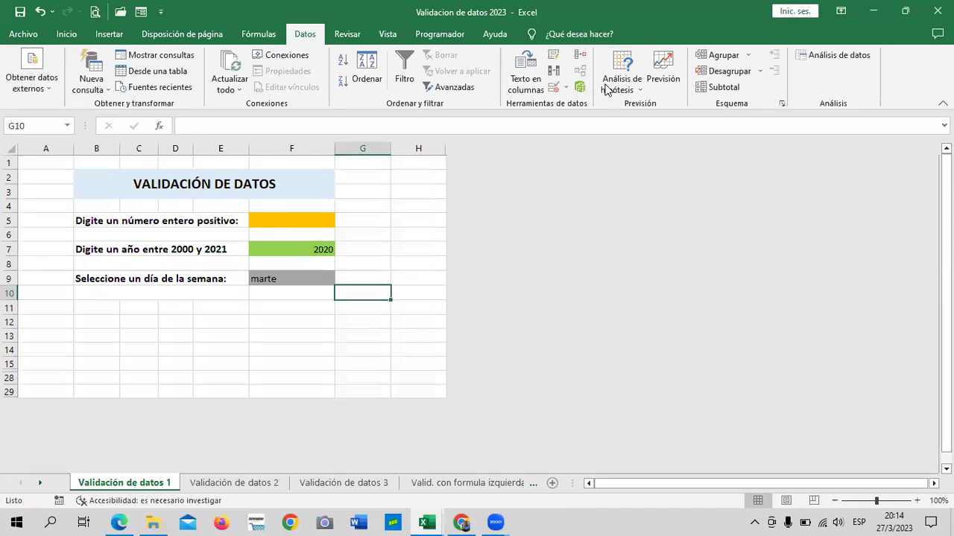
Clear F7's validation with Borrar todos so it becomes Cualquier valor, keeping 2020.
click(296, 251)
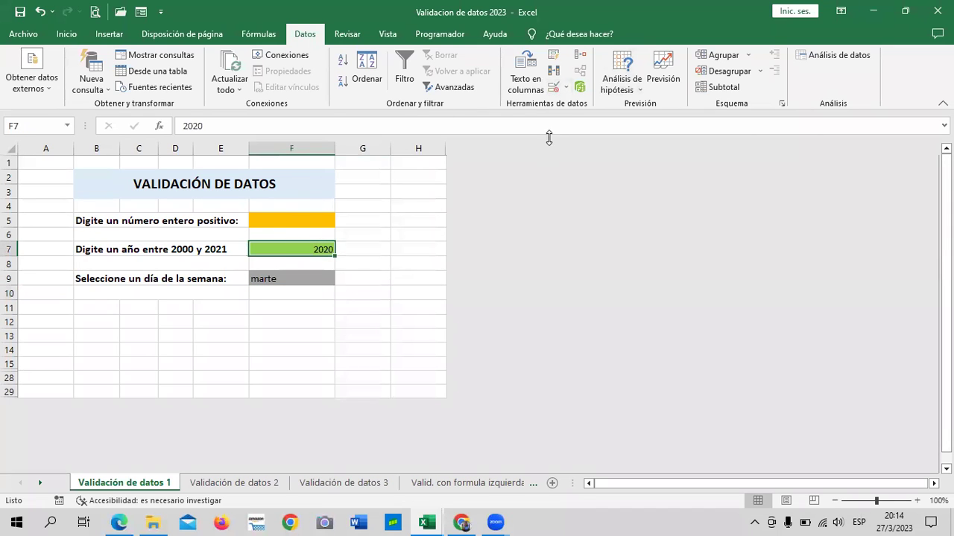
click(553, 90)
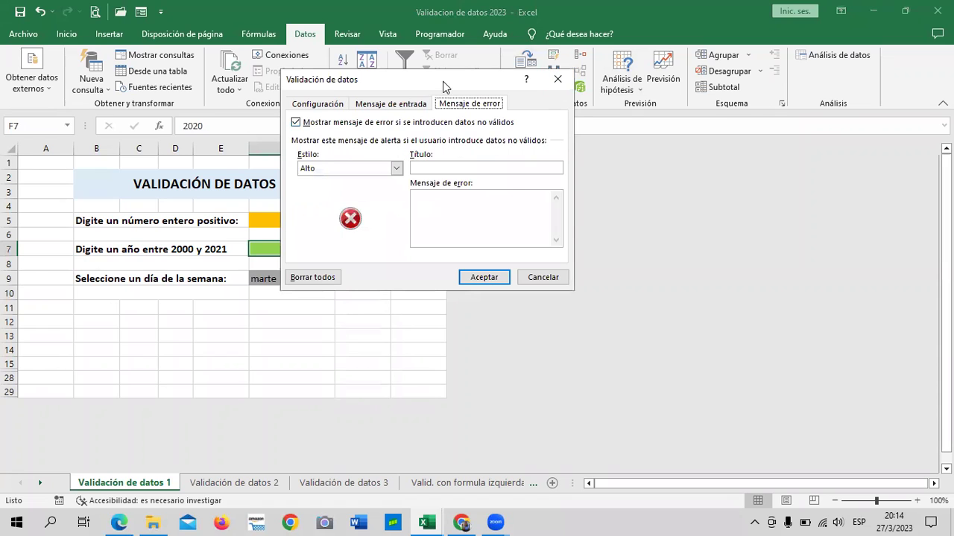
drag(452, 87, 643, 139)
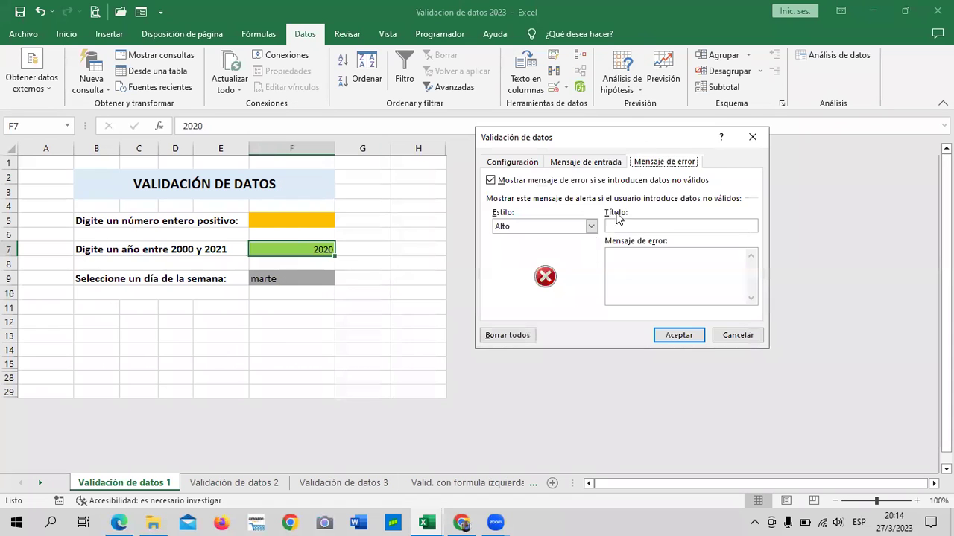
click(529, 164)
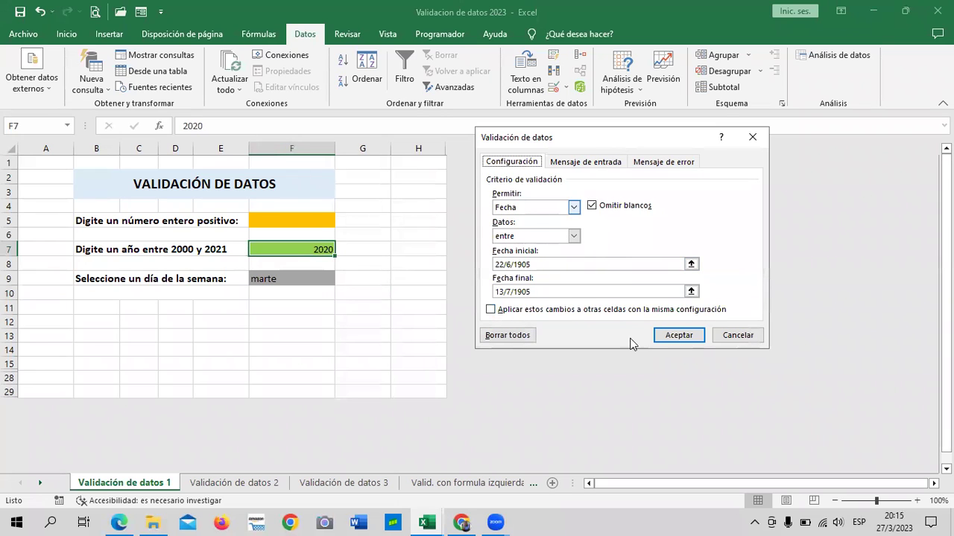
click(512, 335)
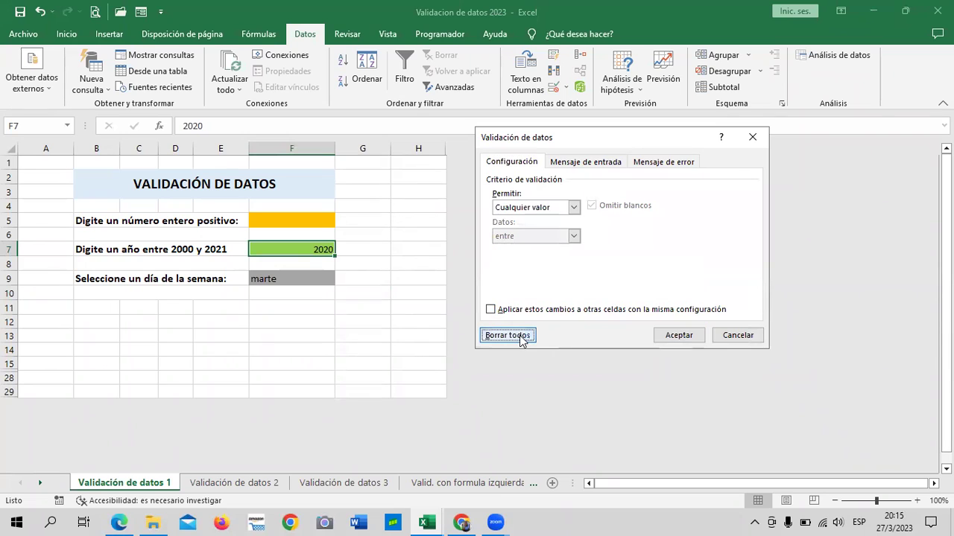
click(687, 337)
click(381, 333)
click(275, 294)
click(289, 277)
Try the years 1995 and 2010 in F7, then delete its contents.
click(304, 222)
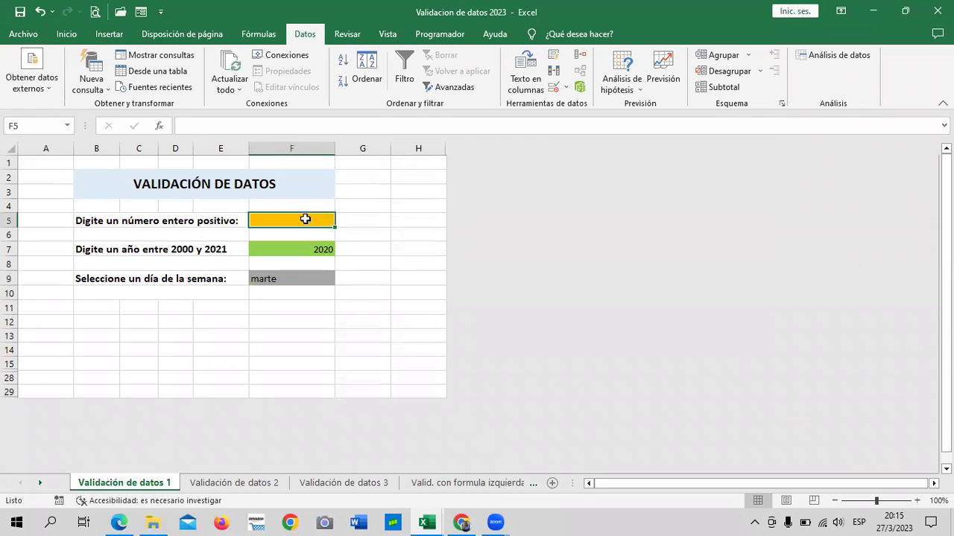
click(297, 250)
text(1)
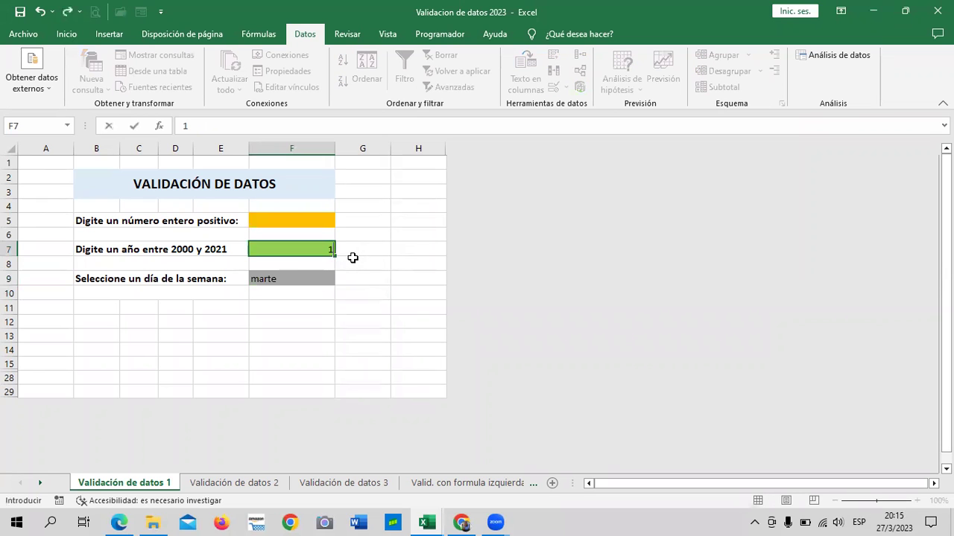
text(995)
key(Return)
click(288, 235)
click(286, 254)
text(2010)
key(Return)
click(373, 249)
click(310, 251)
key(Delete)
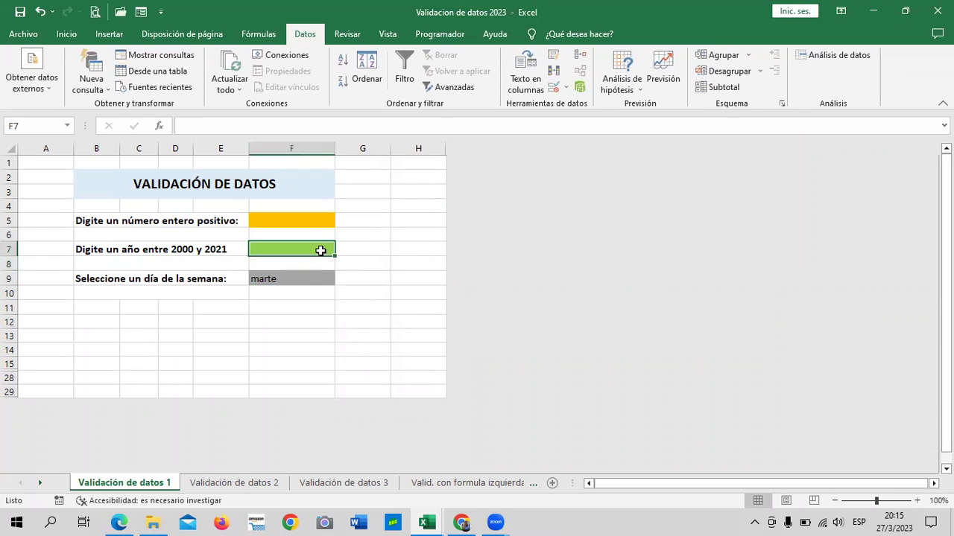
Edit the B7 prompt to read 'Digite un año entre 2020 y 2022'.
click(202, 252)
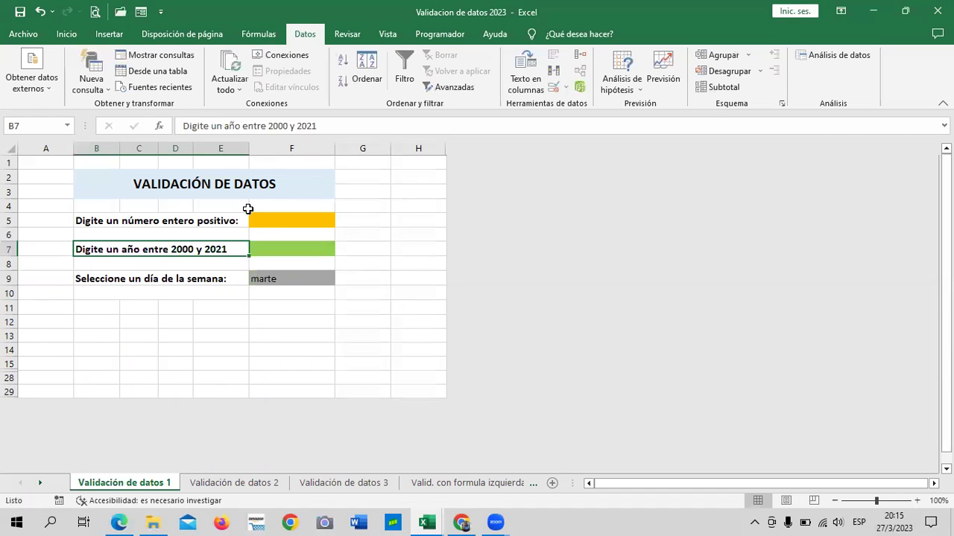
click(287, 126)
key(BackSpace)
key(BackSpace)
text(20)
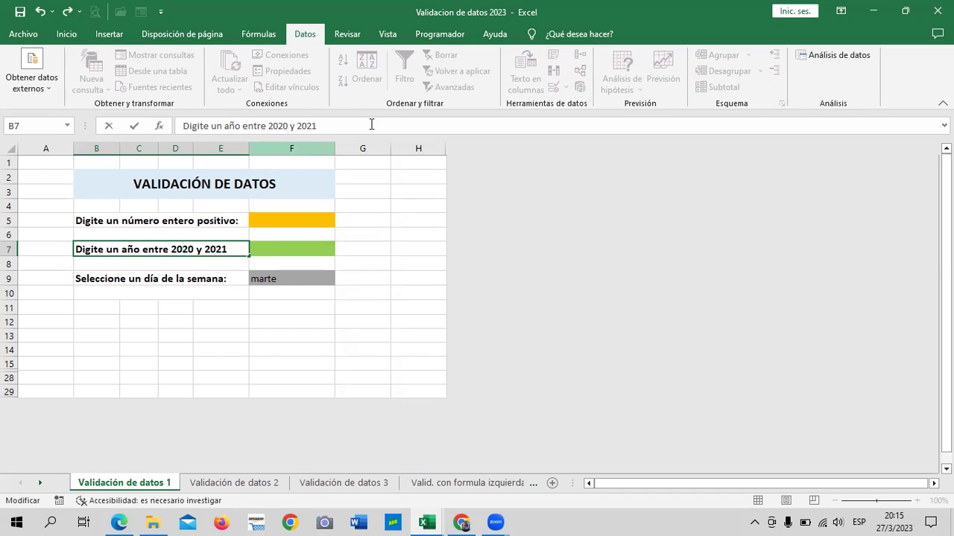
click(369, 125)
text(2)
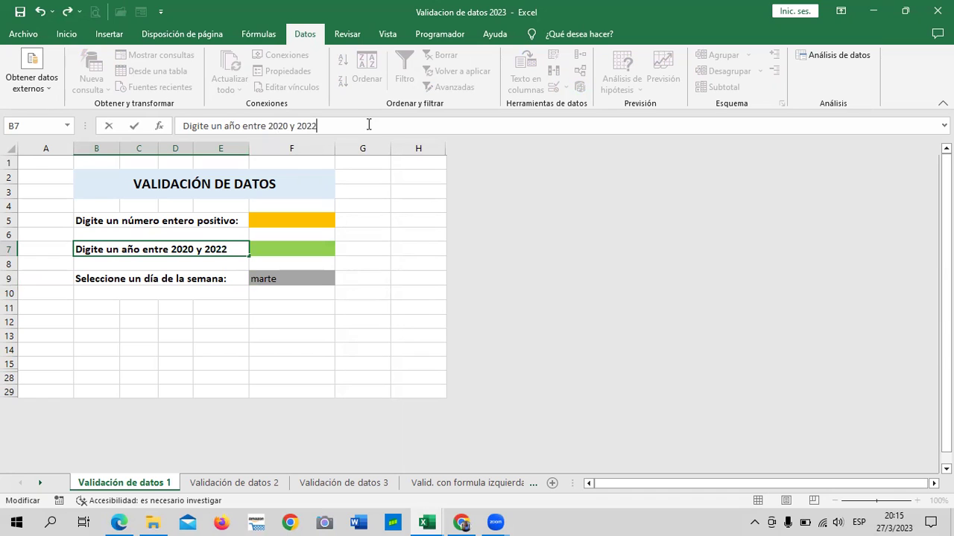
key(Return)
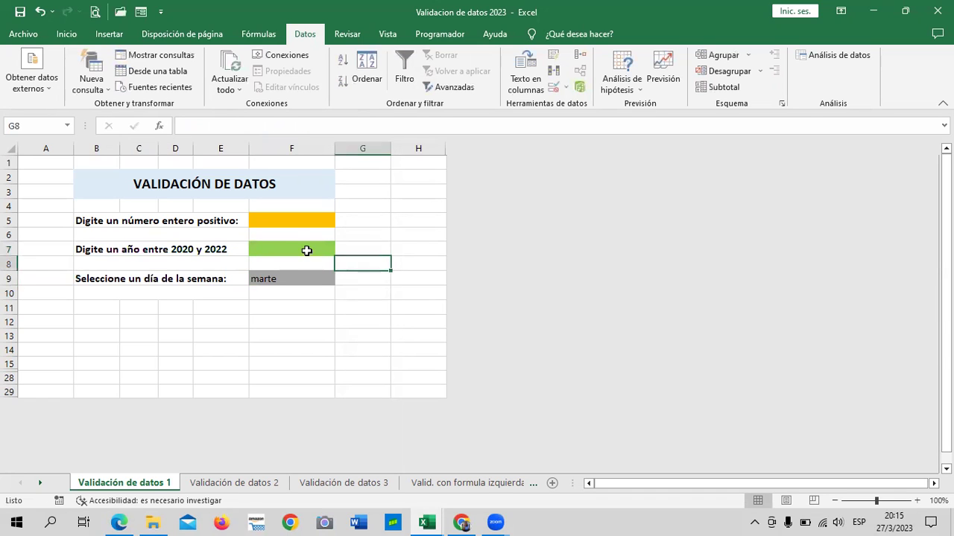
Set F7's data validation to allow only Fecha values.
click(306, 244)
click(553, 88)
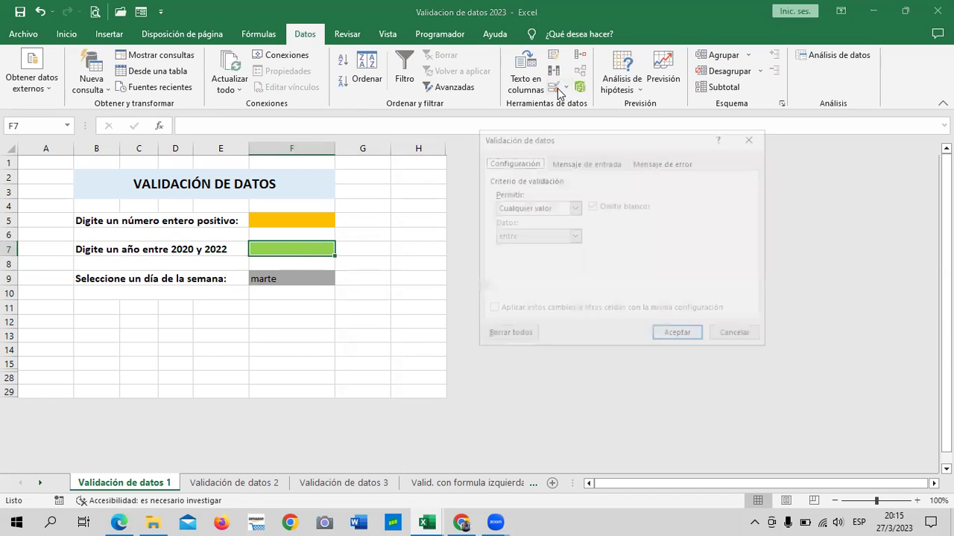
click(573, 207)
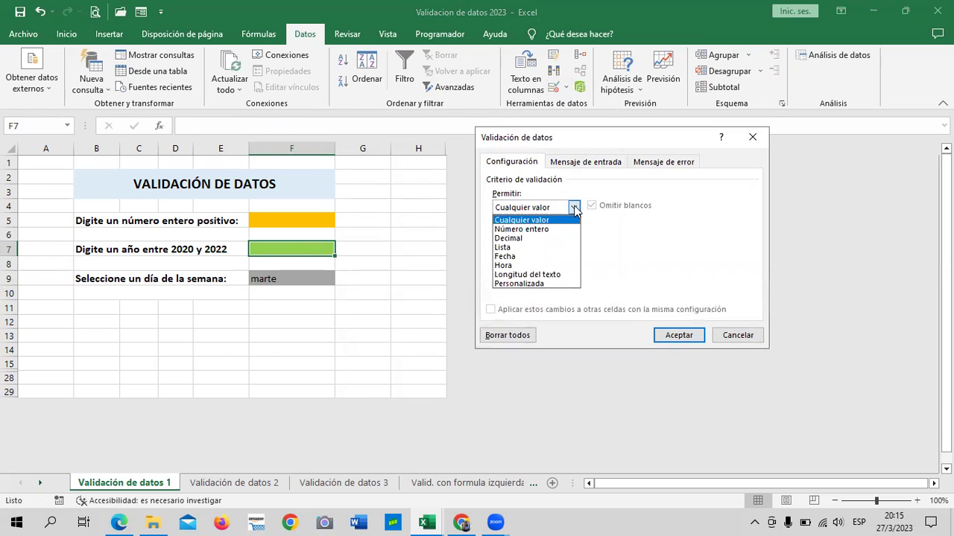
click(520, 258)
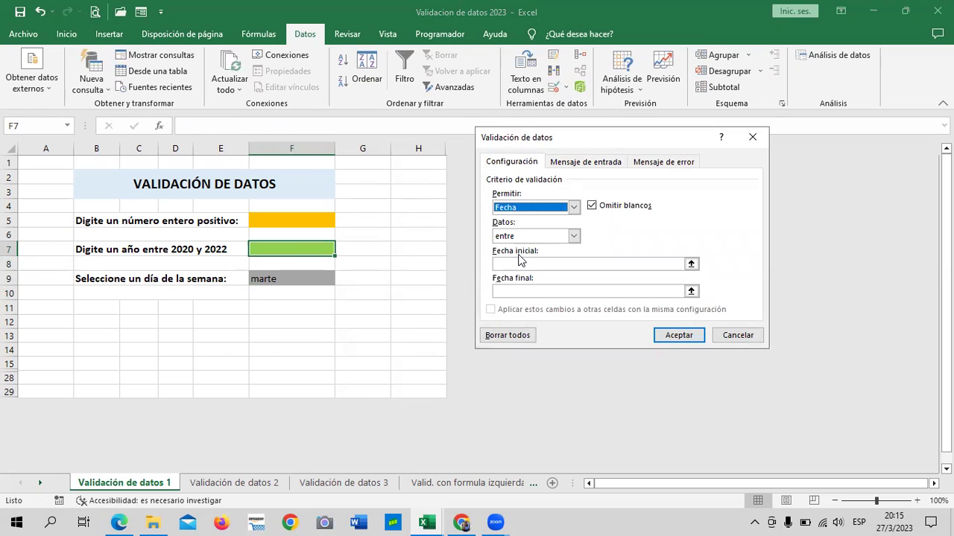
Enter 1/1/2020 as start date and 31/12/2022 as end date, then close the dialog.
click(541, 264)
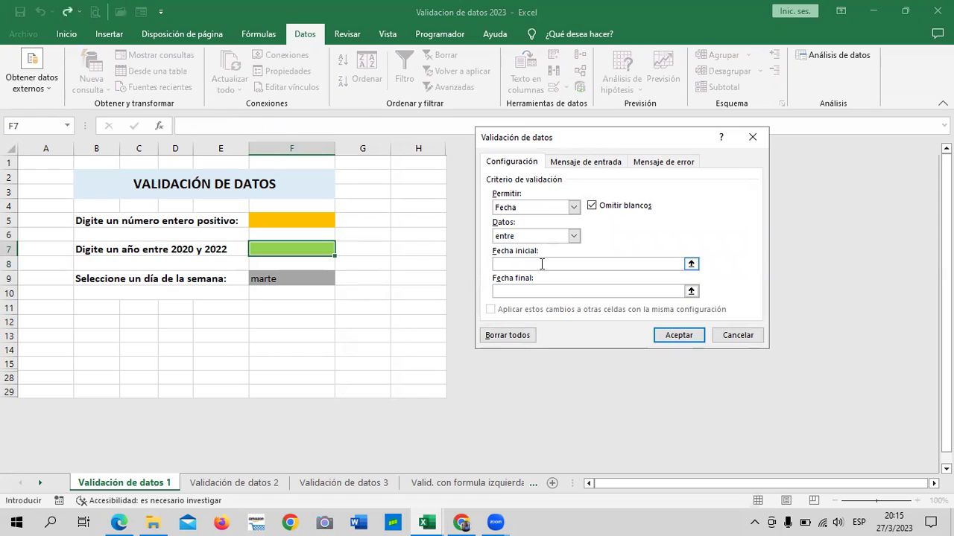
text(1/)
text(/)
click(590, 290)
text(3)
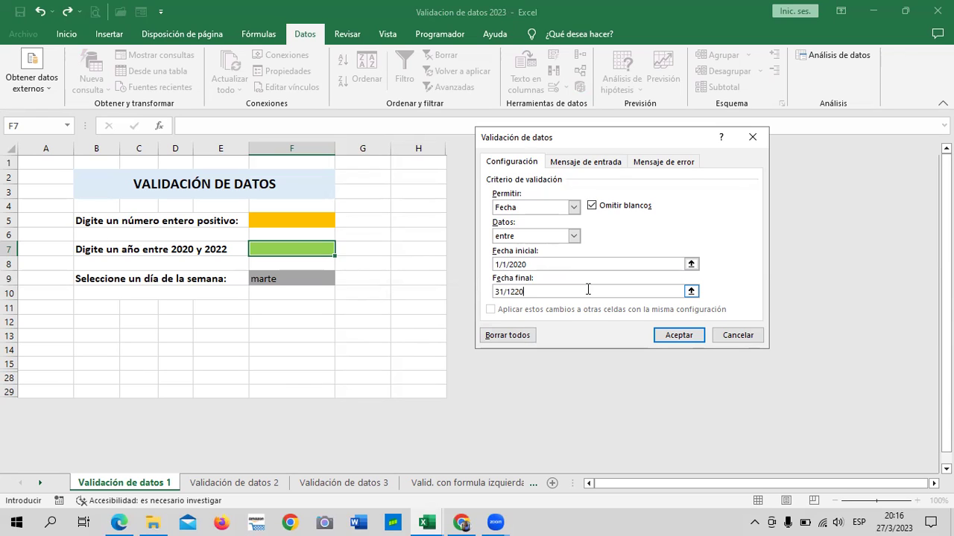
click(514, 291)
key(BackSpace)
key(Return)
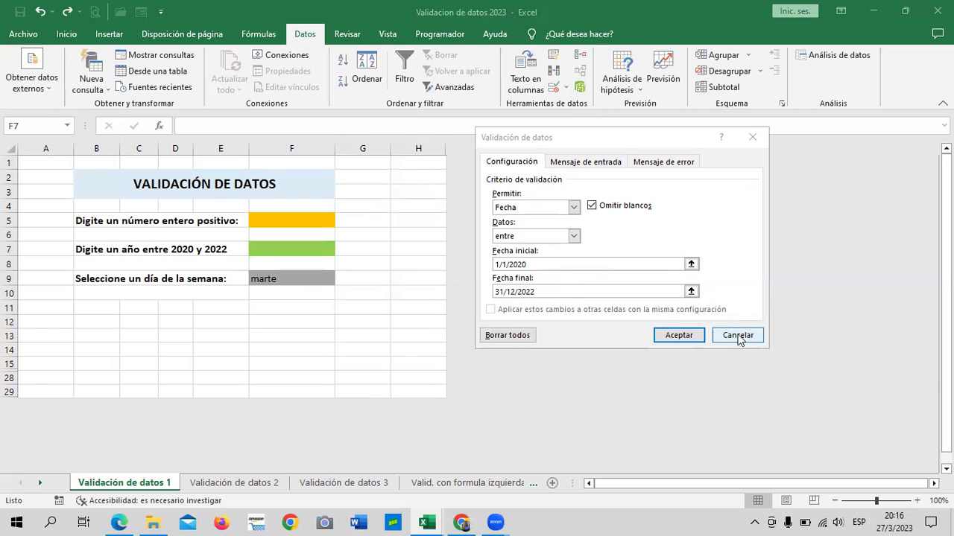
click(691, 335)
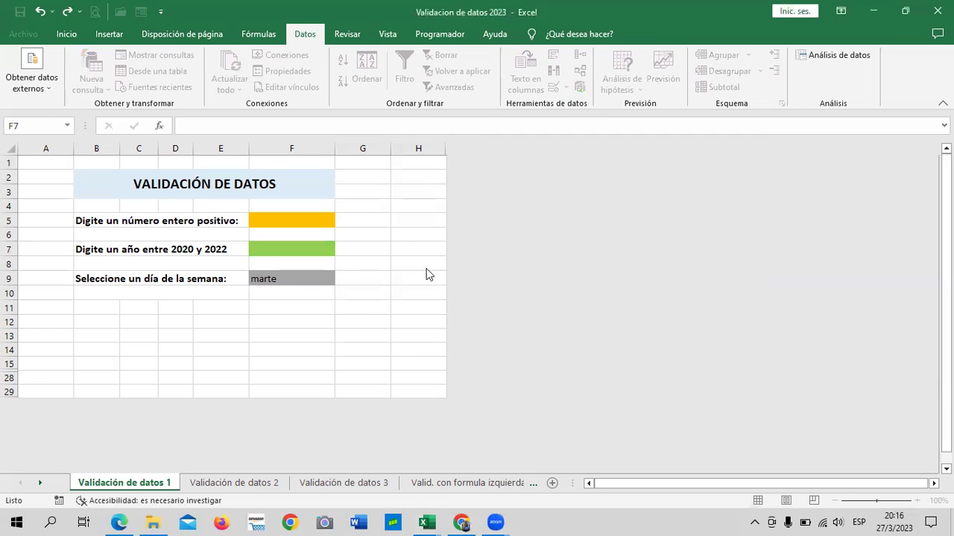
Clear all validation from F5:F9 with Borrar todos after accepting the mixed-rules warning.
click(213, 251)
drag(286, 218, 290, 279)
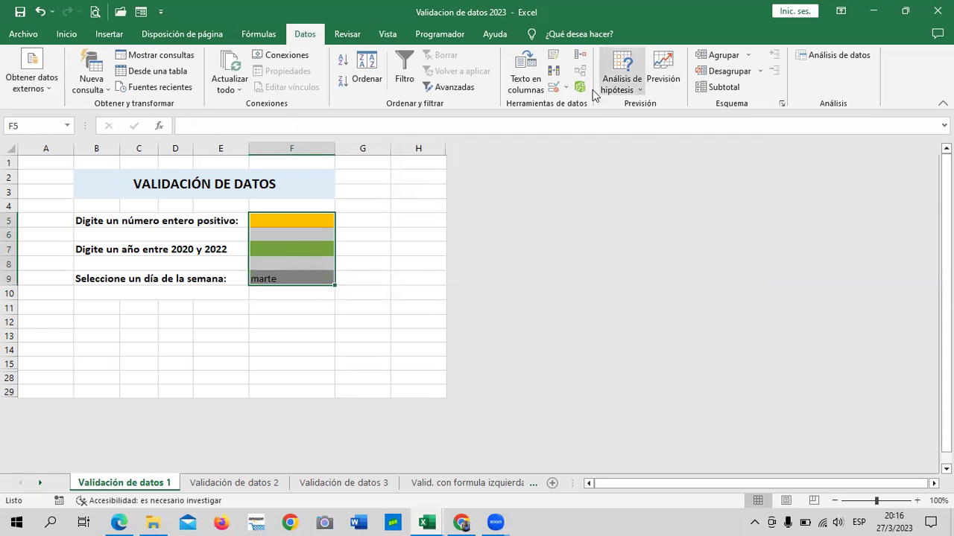
click(554, 88)
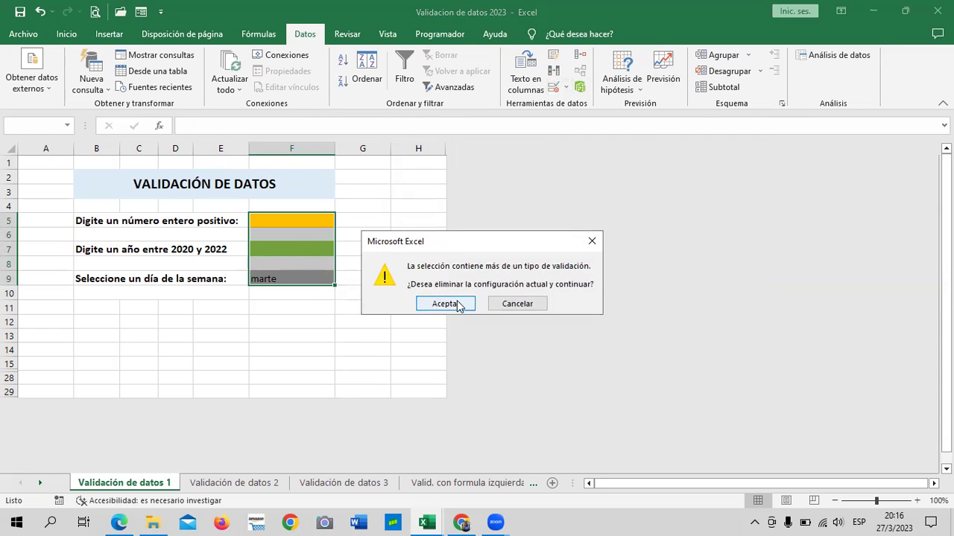
click(446, 303)
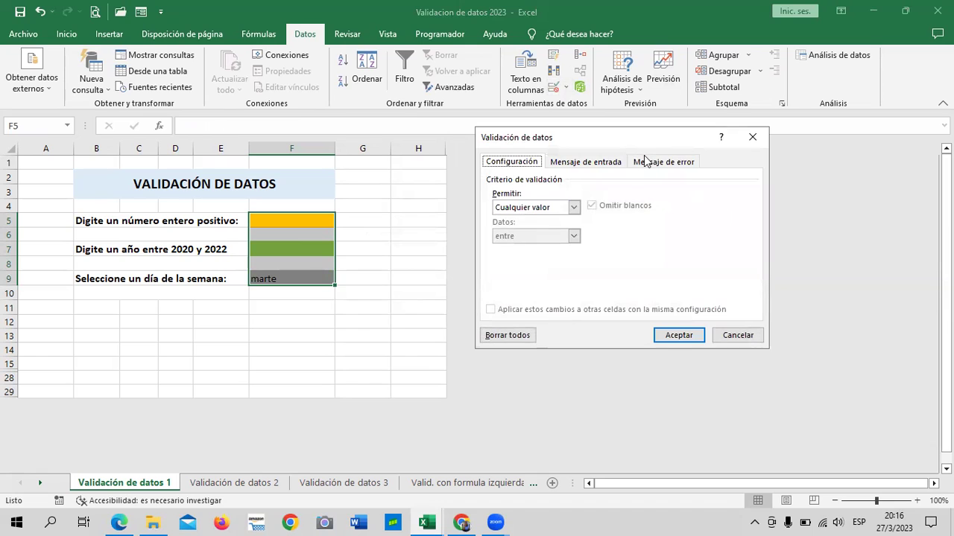
click(509, 337)
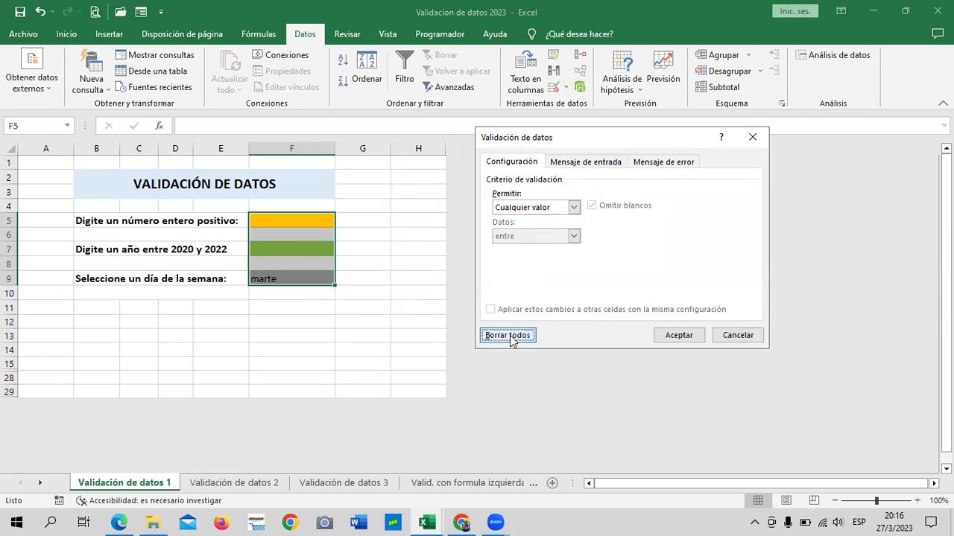
click(675, 335)
Delete the marte entry from F9.
click(410, 313)
click(339, 279)
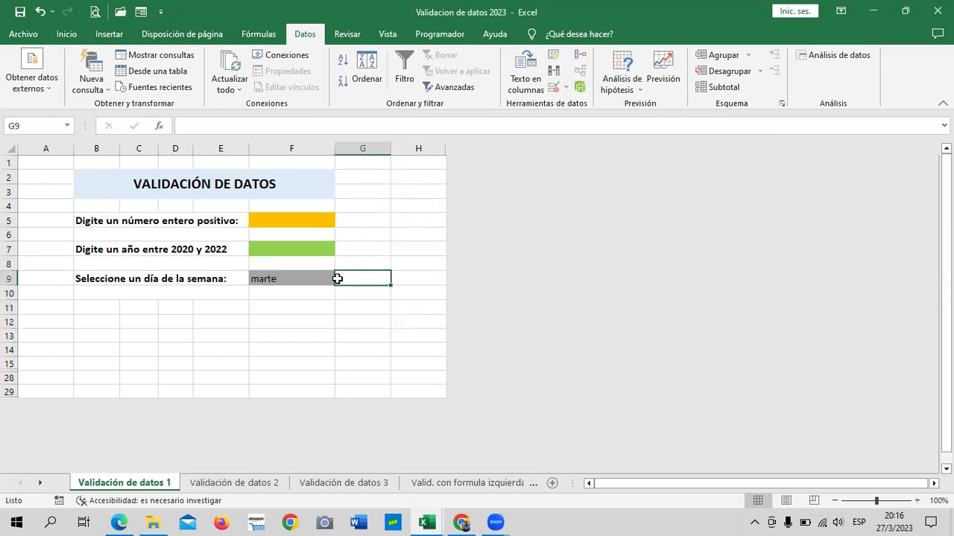
click(309, 281)
key(Delete)
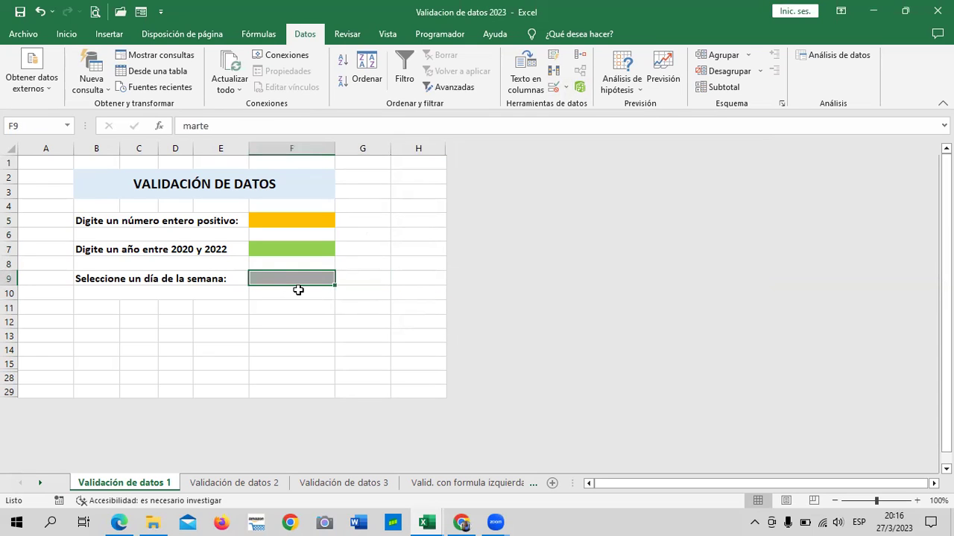
click(362, 251)
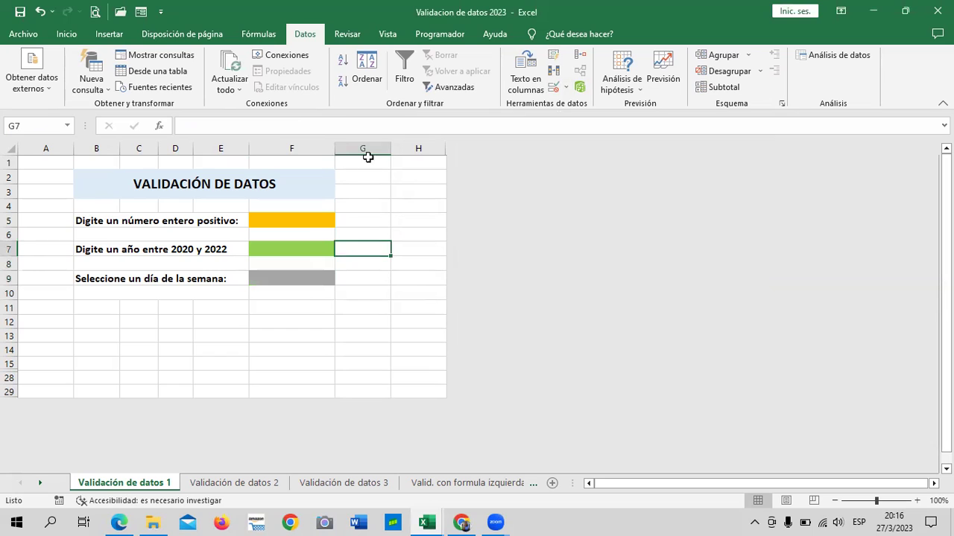
click(310, 221)
Set F7's data validation to allow Fecha values.
click(292, 285)
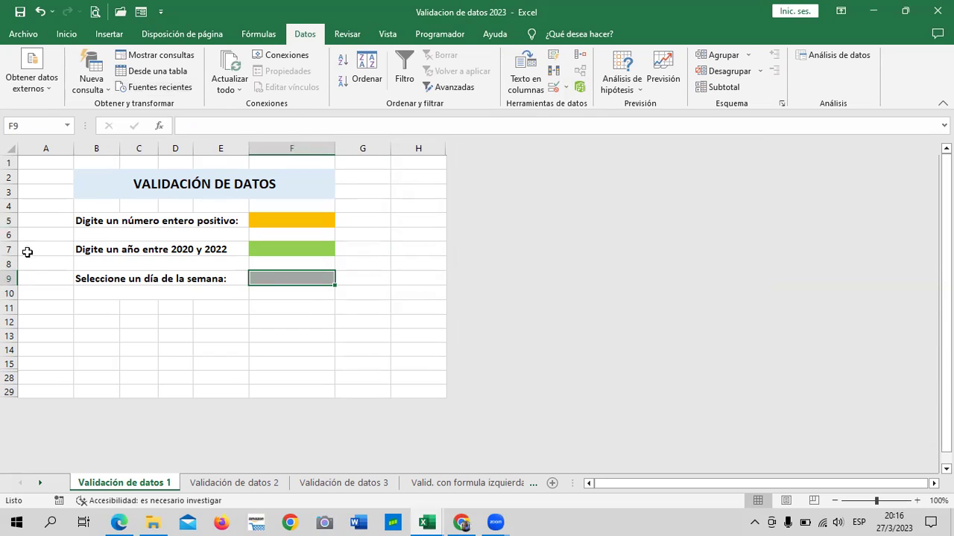
click(165, 250)
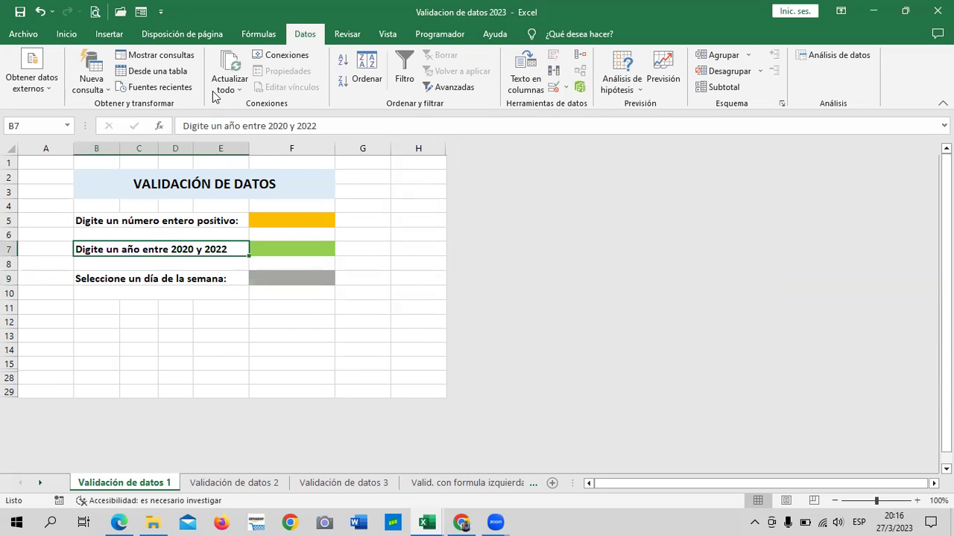
click(321, 262)
click(310, 250)
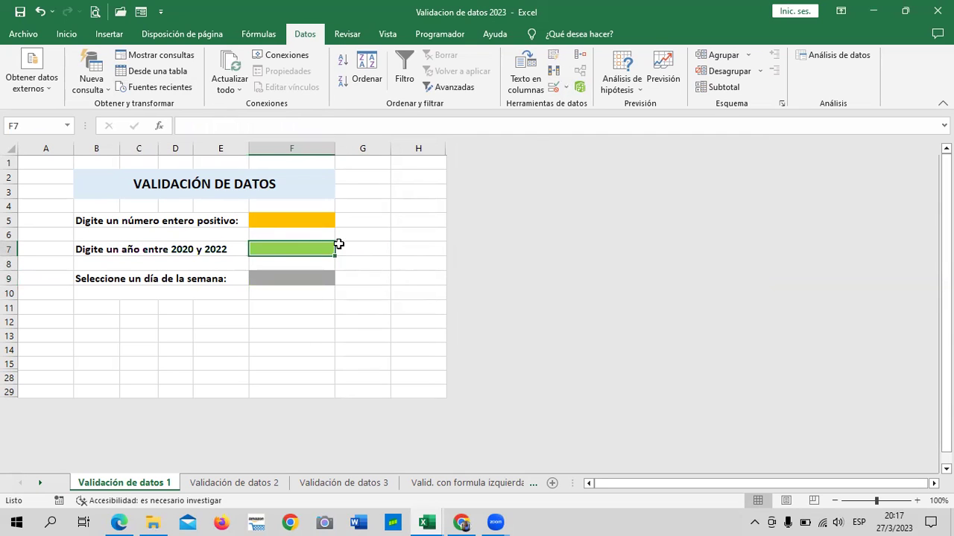
click(554, 88)
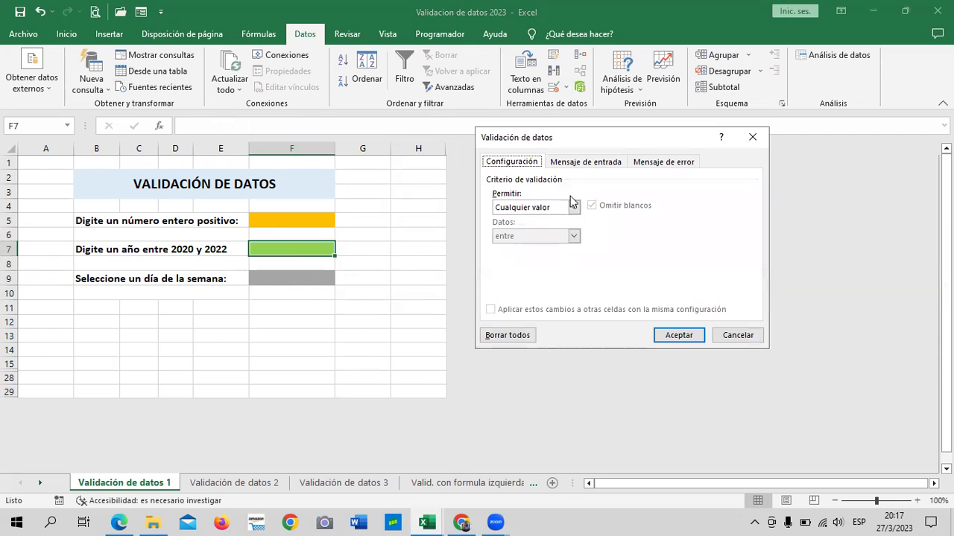
click(575, 208)
click(518, 256)
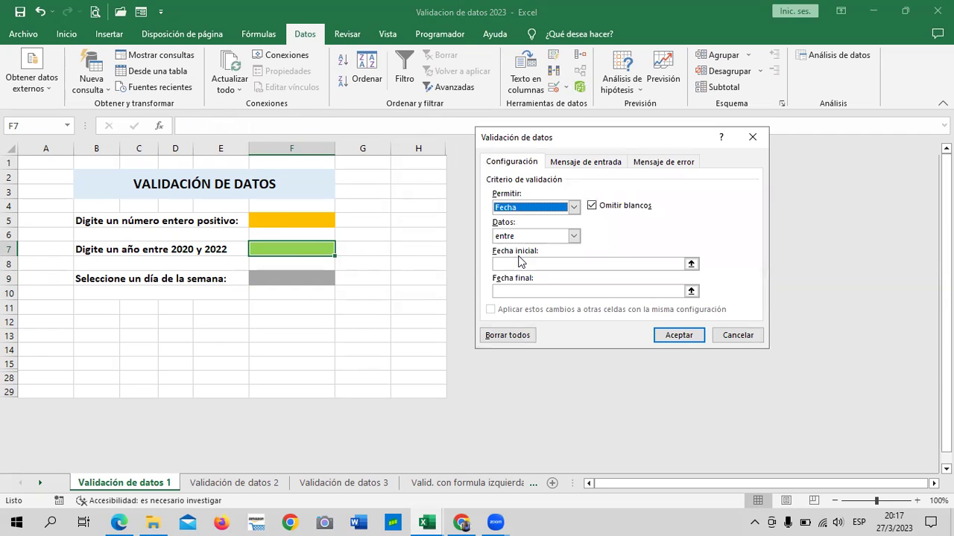
click(532, 265)
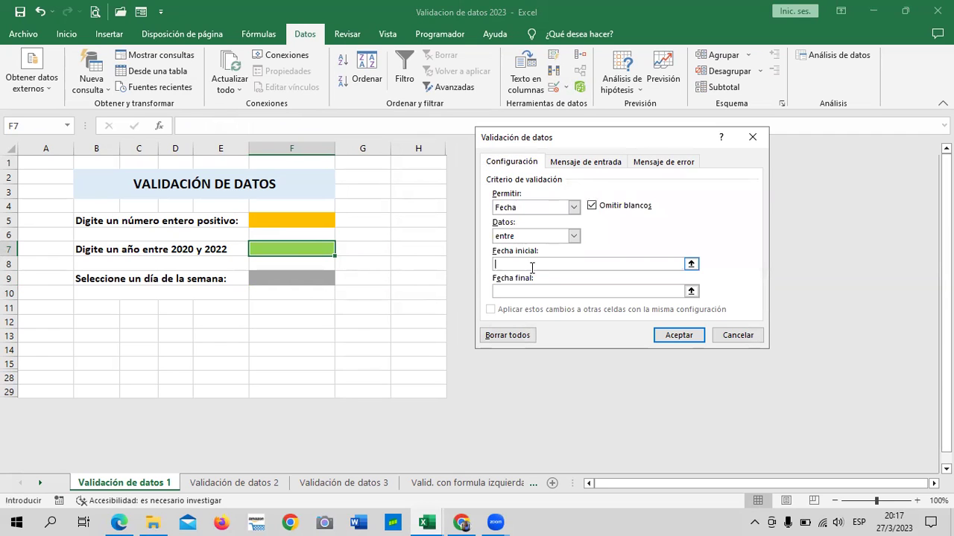
Keep the entre comparison with start date 1/1/2020 and end date 31/12/2022.
click(579, 235)
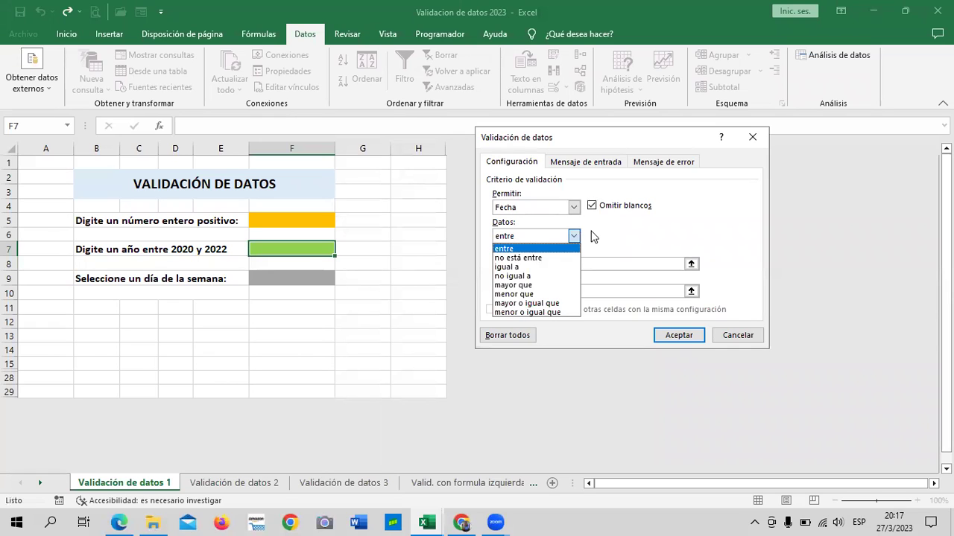
click(605, 237)
click(575, 237)
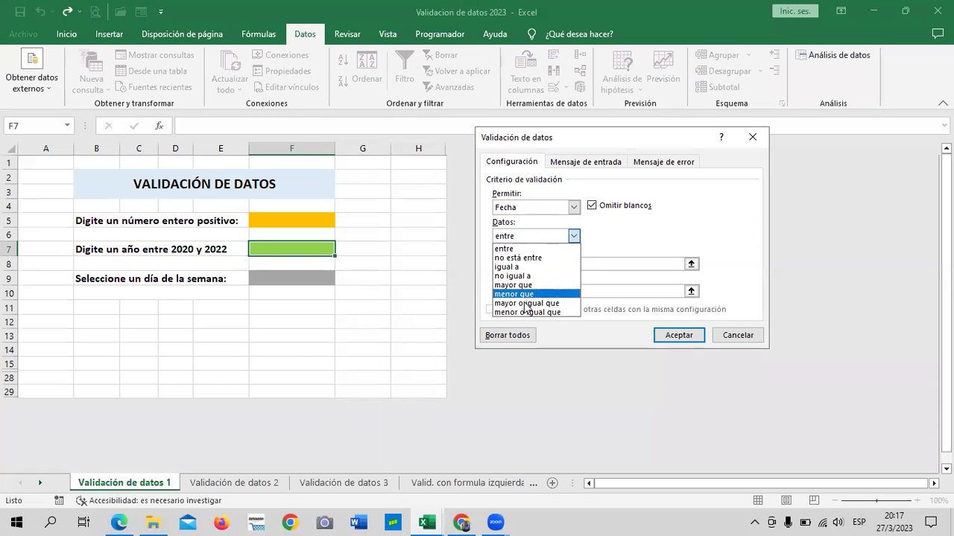
click(641, 238)
click(572, 236)
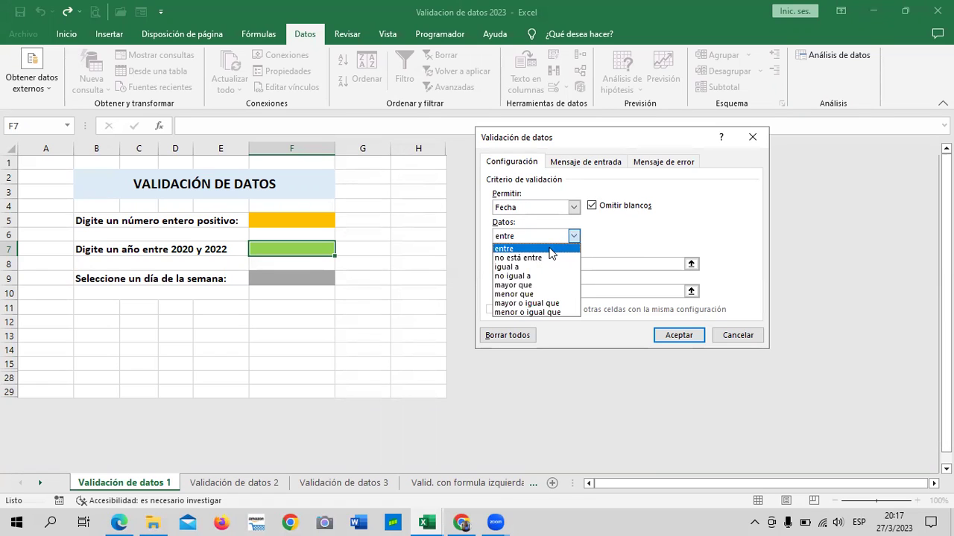
click(552, 248)
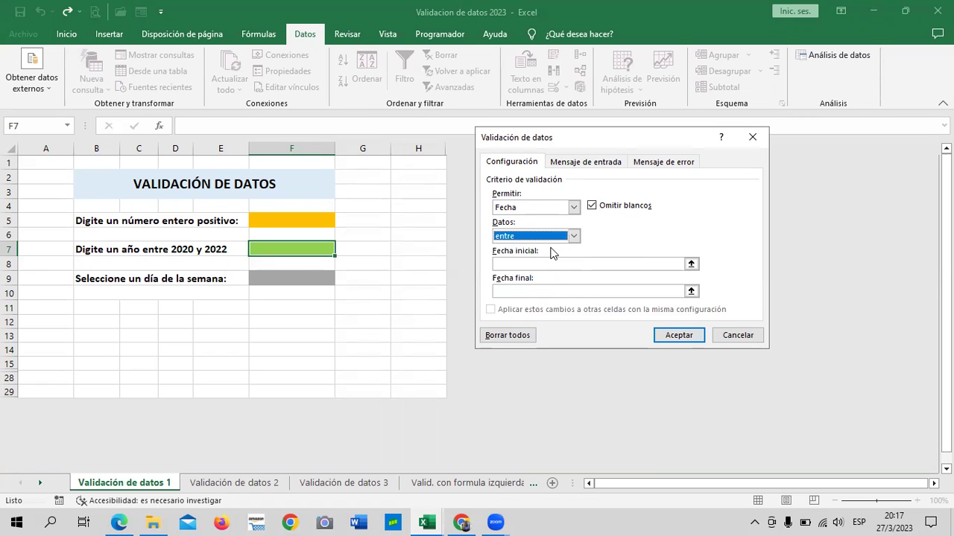
click(531, 264)
text(1/1/)
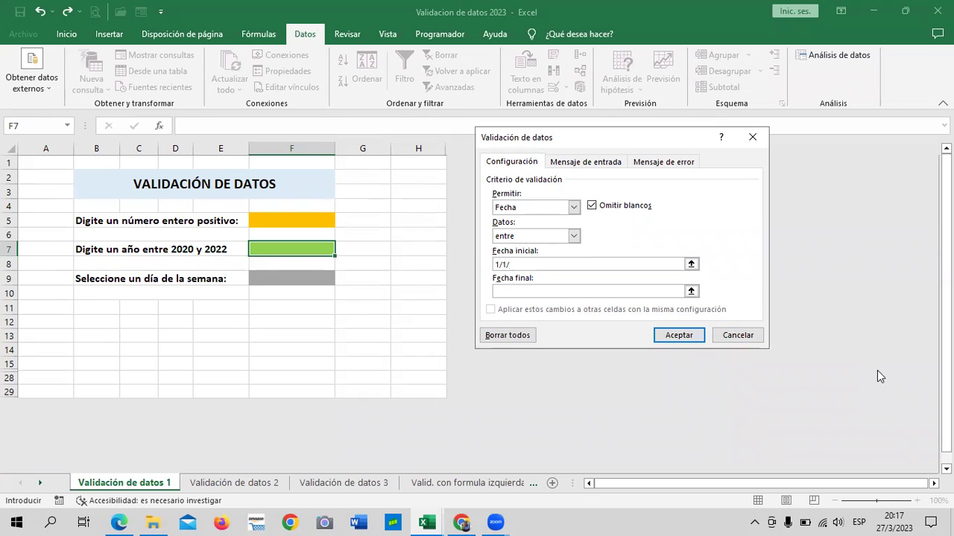
text(2020)
click(646, 291)
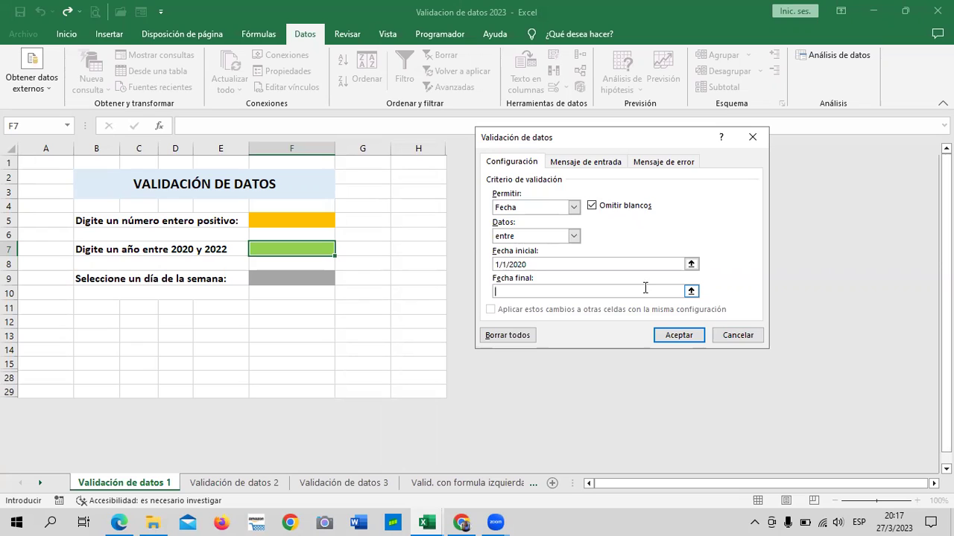
text(31)
text(/12/2022)
Look at the input message settings, then apply the date rule to F7.
click(593, 163)
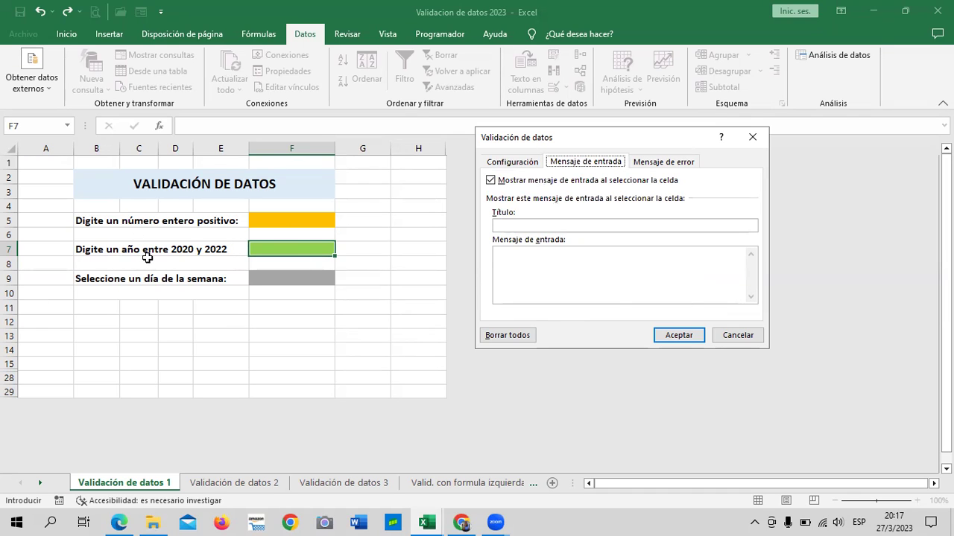
click(510, 164)
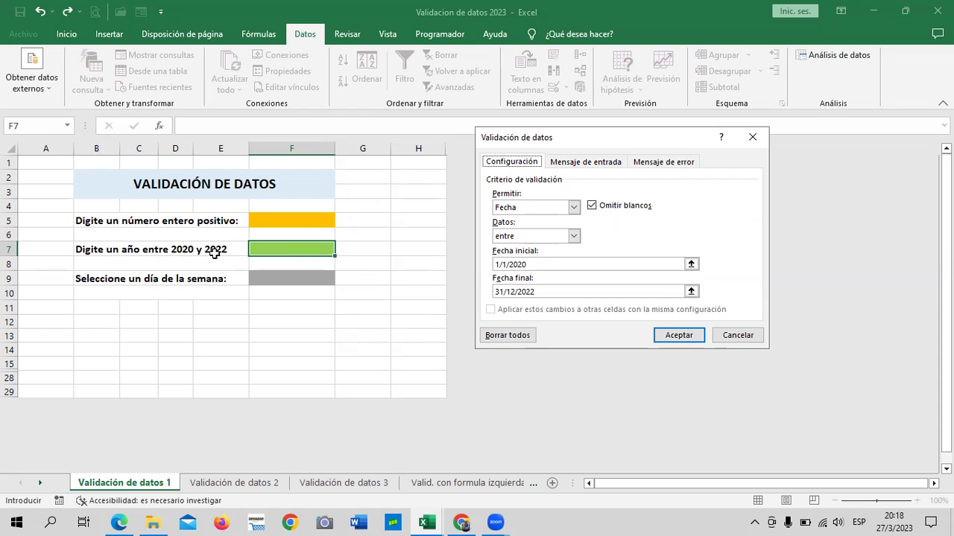
click(693, 337)
click(383, 253)
click(300, 245)
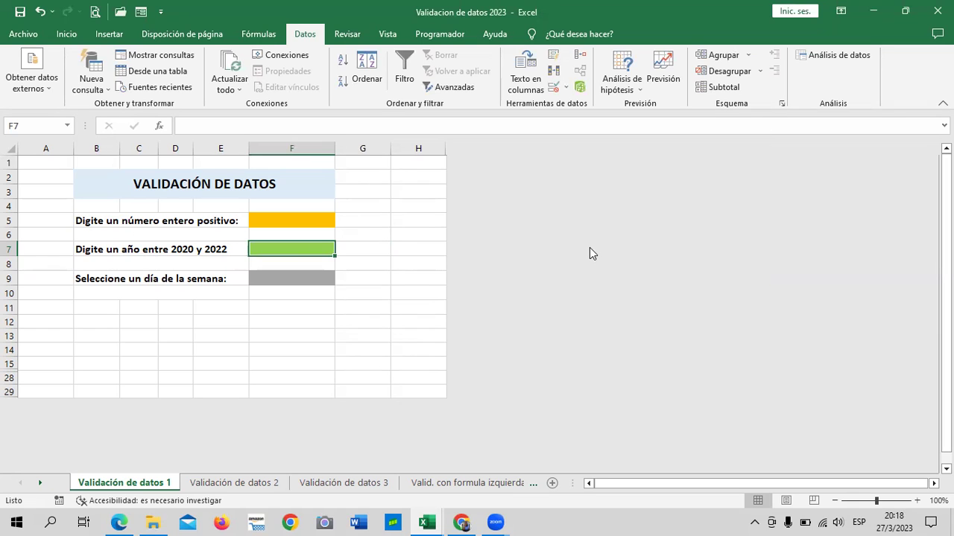
Enter 15/5/2019 in F7, retry after the rejection, and correct it to 15/5/2021.
text(15)
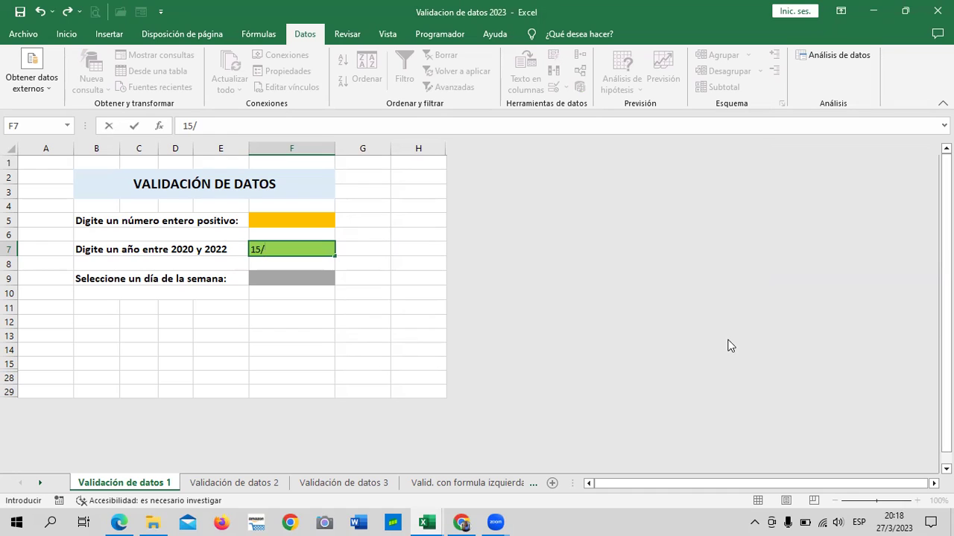
text(/)
text(9)
key(Return)
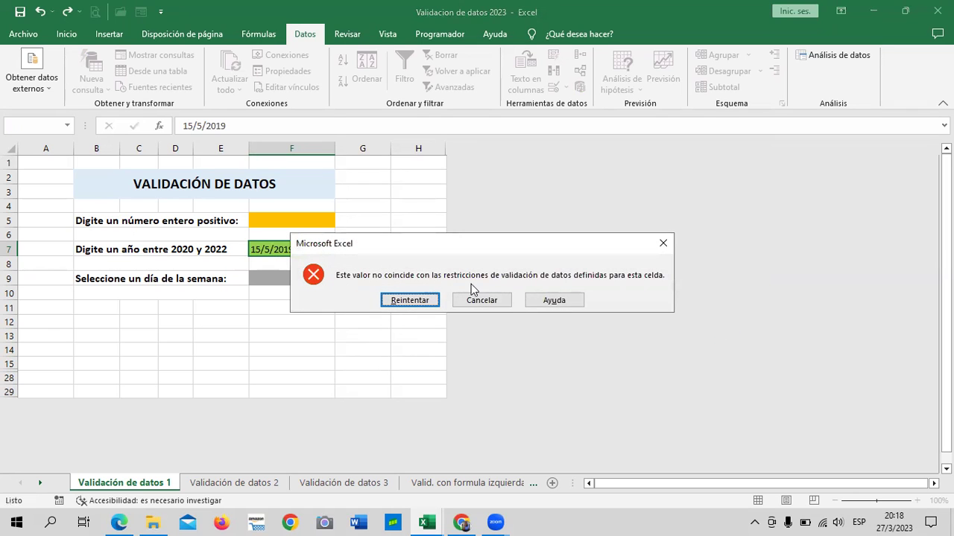
click(412, 300)
click(304, 254)
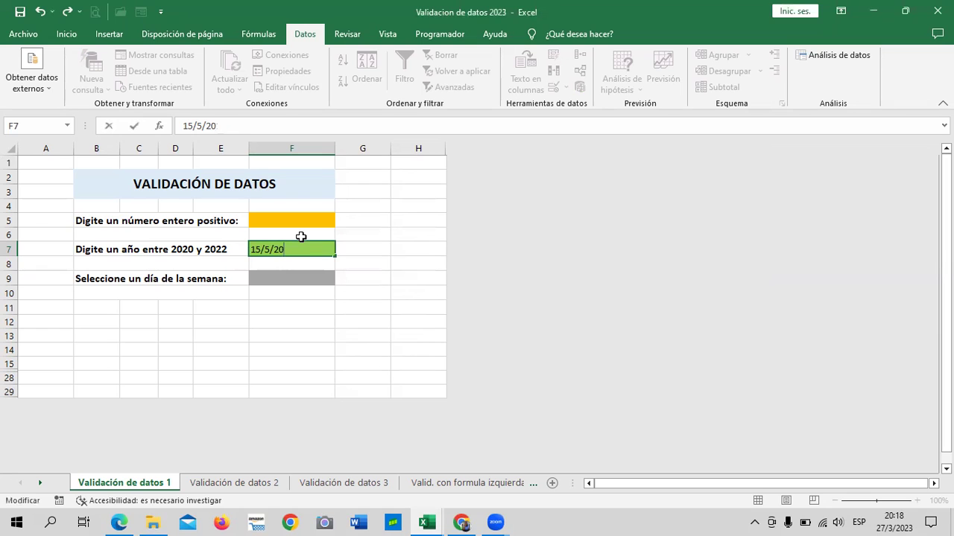
text(21)
key(Return)
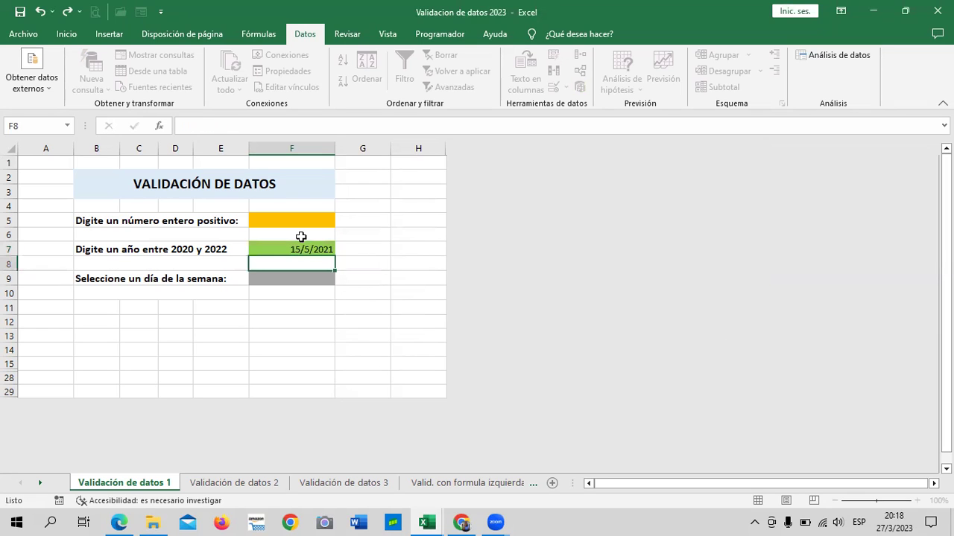
Check the date stored in F7, then select the weekday cell F9.
click(298, 249)
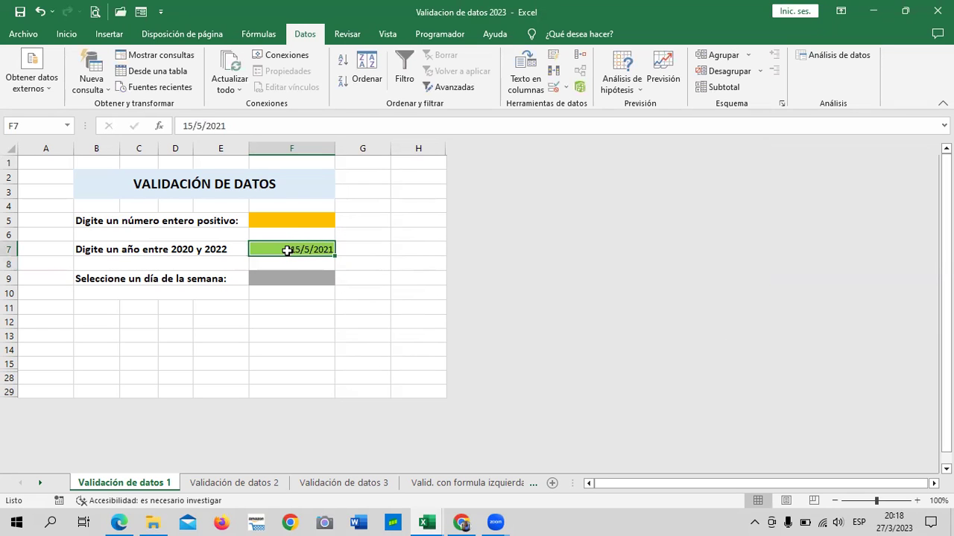
click(400, 248)
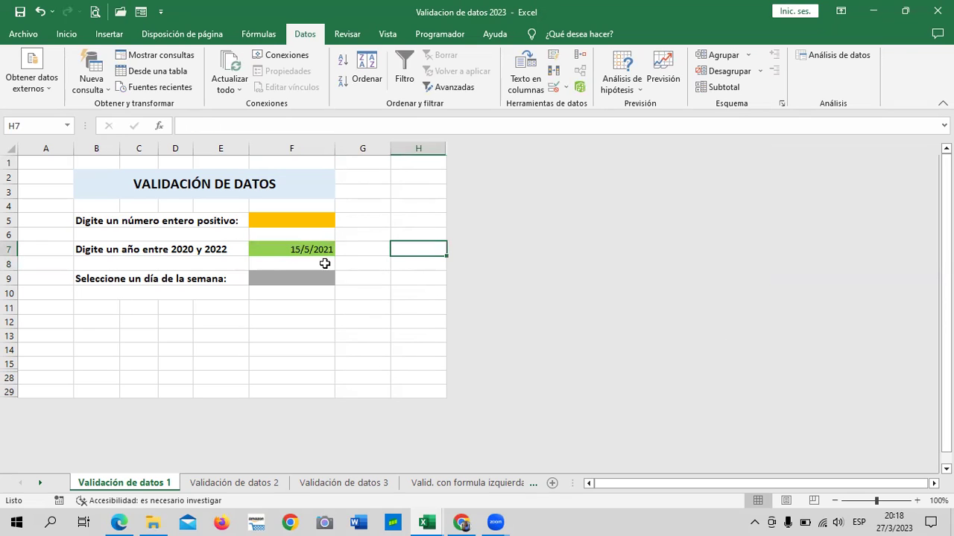
click(314, 248)
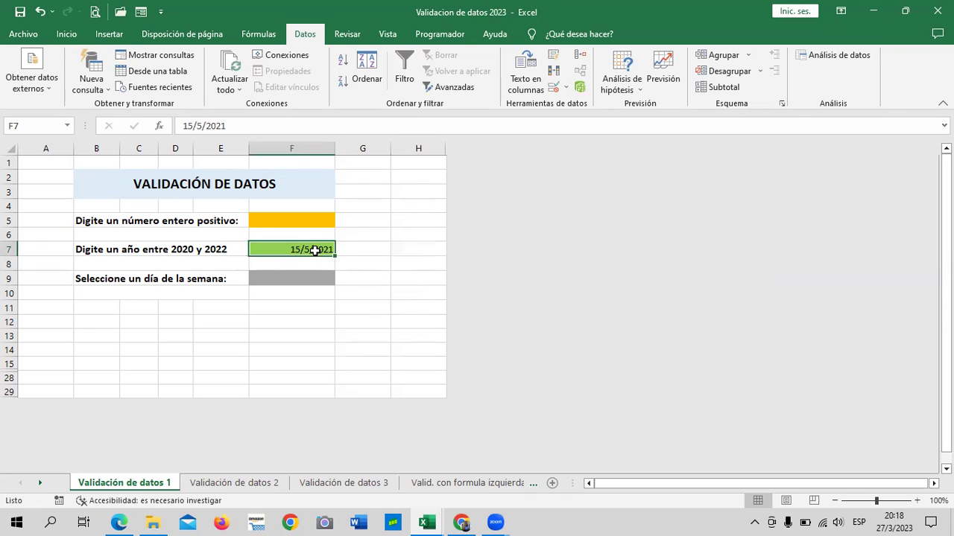
click(360, 253)
click(317, 248)
click(119, 277)
click(277, 278)
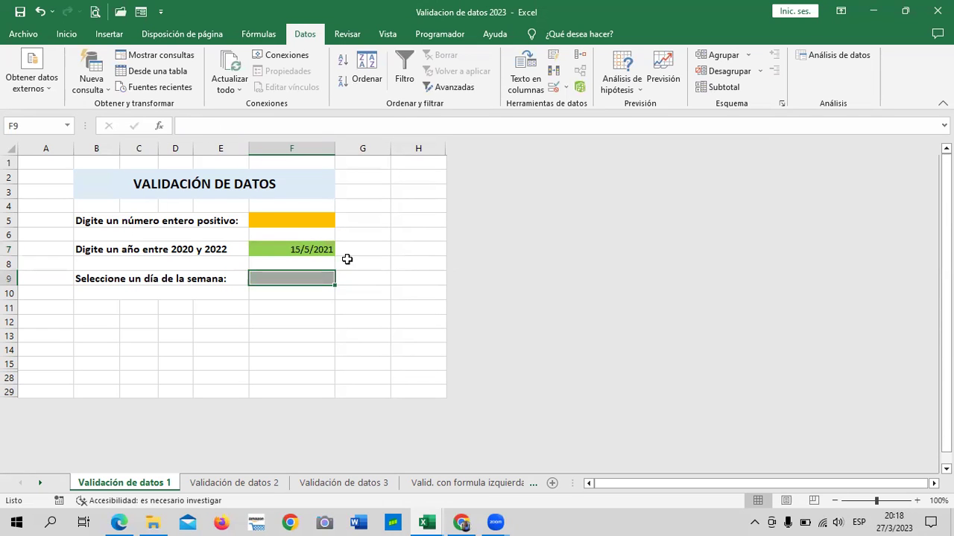
Give F9 a list rule with source LUNES; MARTES; MIERCOLES; JUEVES; VIERNES.
click(552, 87)
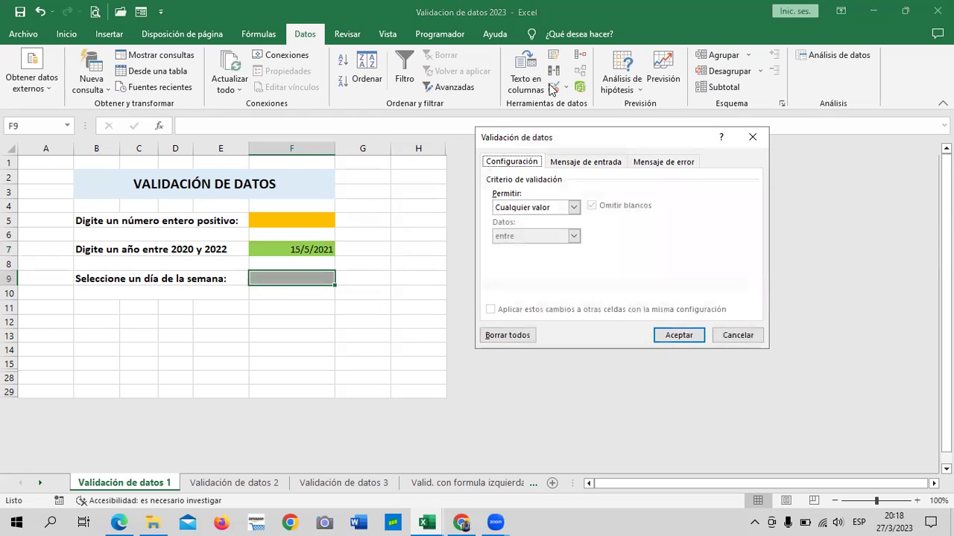
click(574, 208)
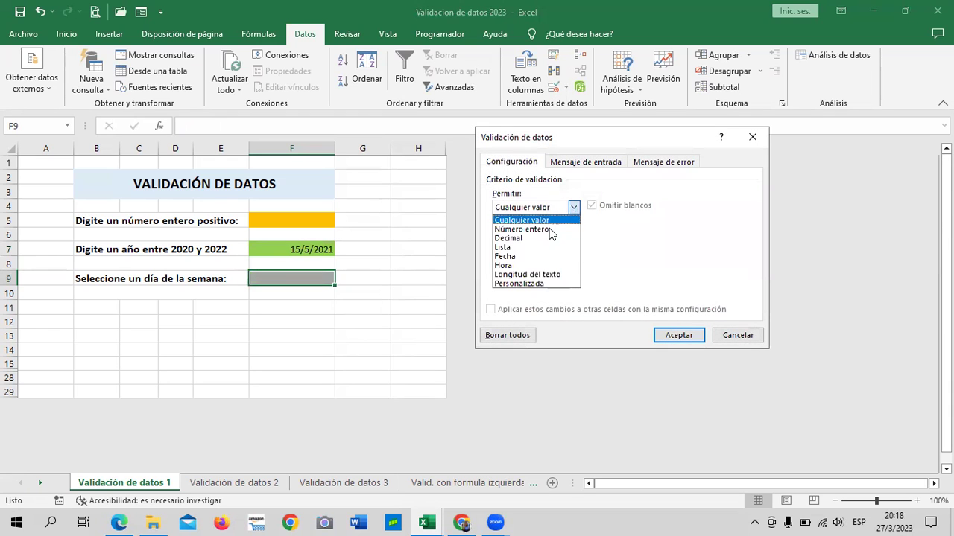
click(532, 246)
click(542, 264)
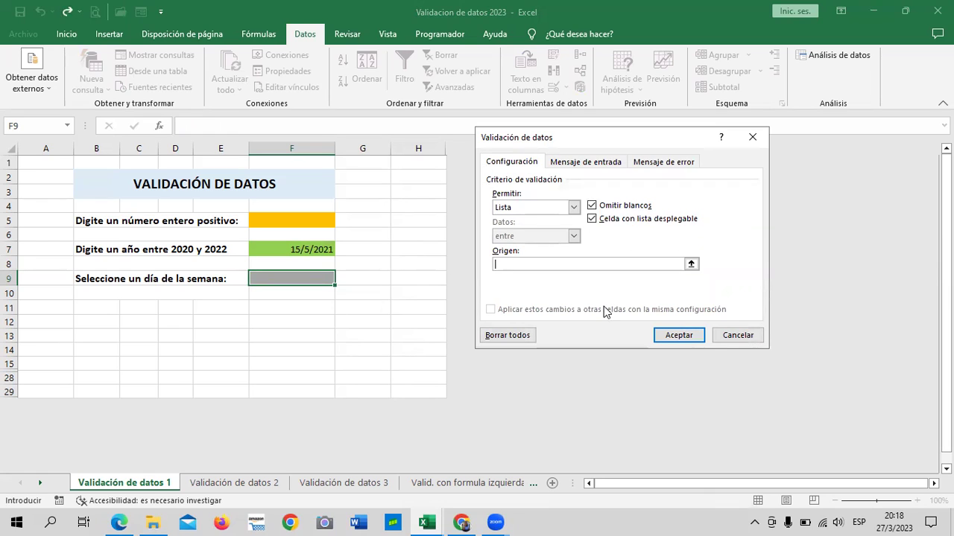
text(LUNES;)
text(MARTES,)
text( MIERCOLES;)
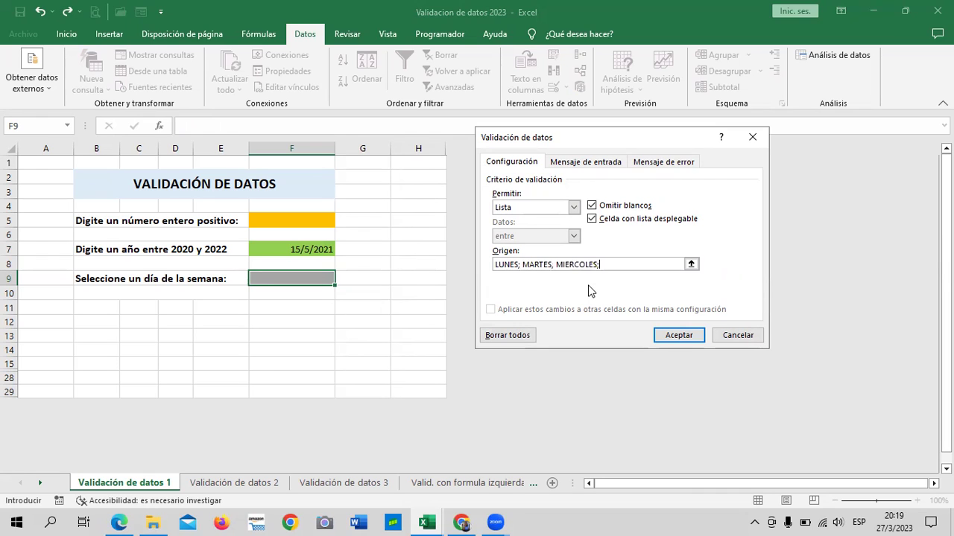
click(554, 265)
key(BackSpace)
text(;)
click(635, 264)
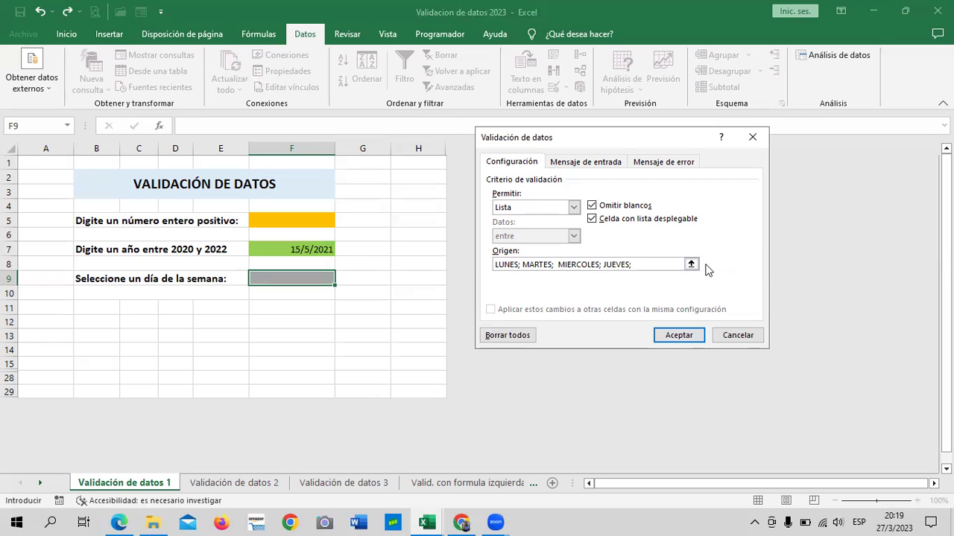
text(ERN)
click(689, 336)
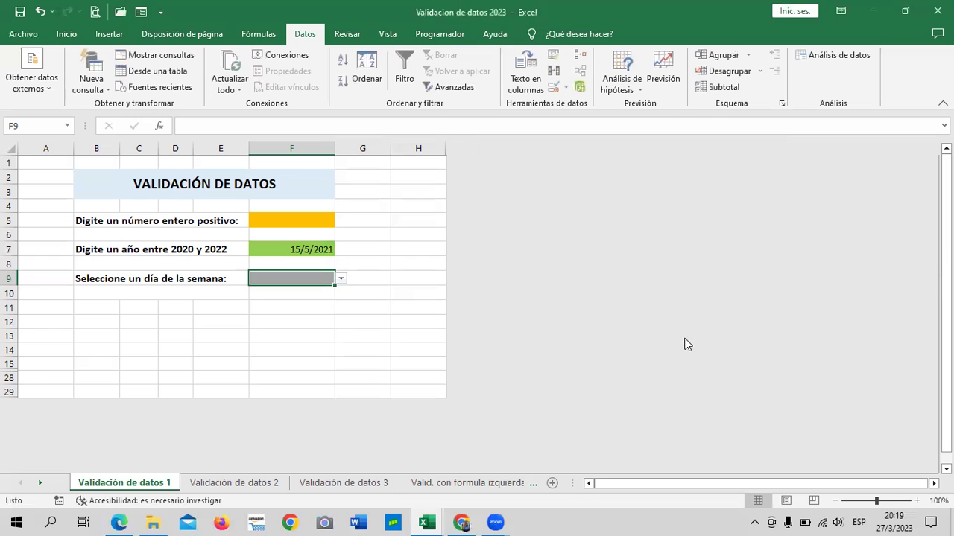
Try the weekdays in F9's dropdown and leave JUEVES selected.
click(361, 308)
click(315, 274)
click(340, 278)
click(310, 301)
click(341, 280)
click(322, 309)
click(340, 279)
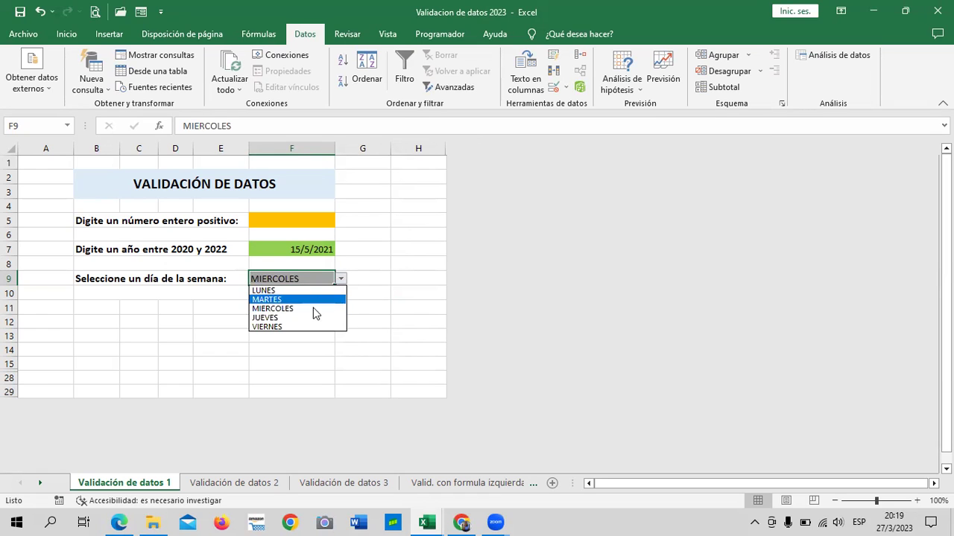
click(316, 317)
click(363, 351)
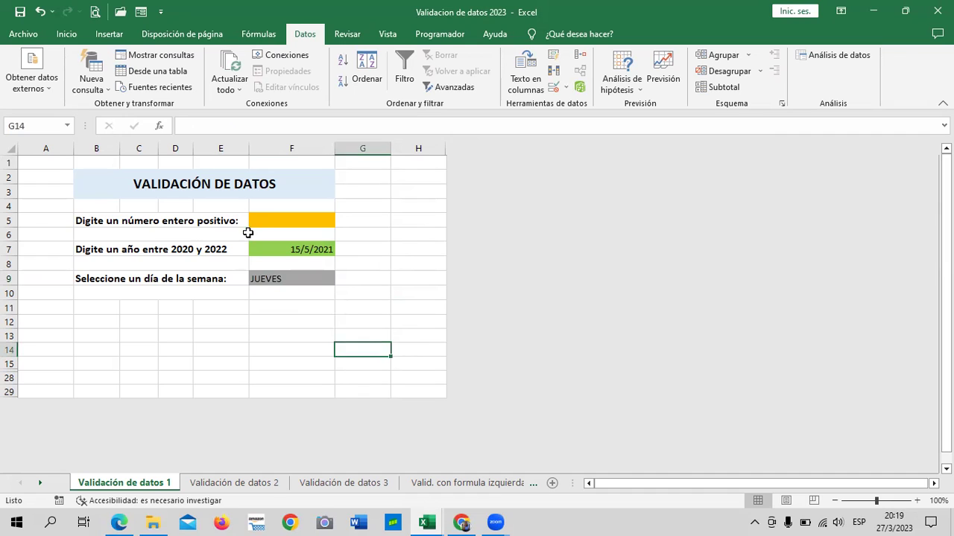
click(284, 220)
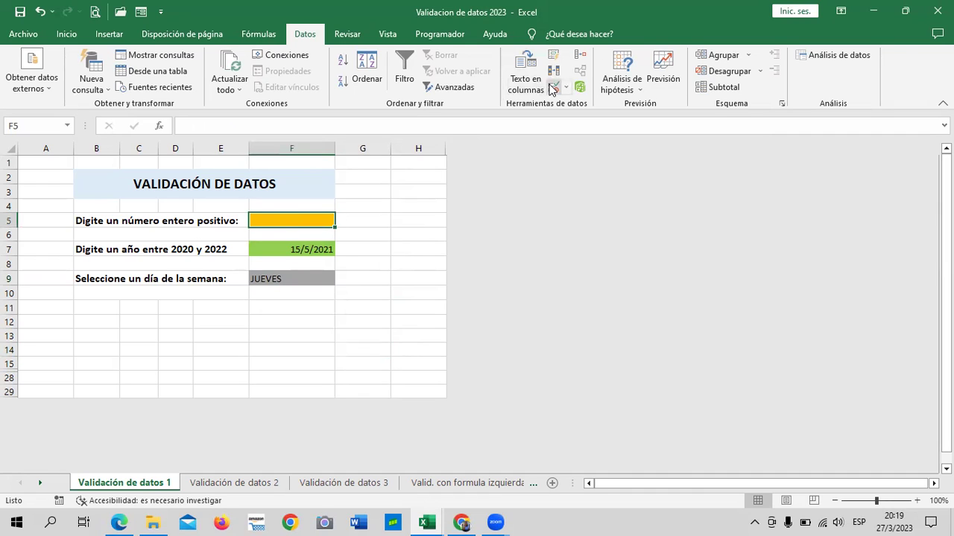
Set F5's validation back to Cualquier valor instead of whole numbers.
click(552, 88)
click(574, 208)
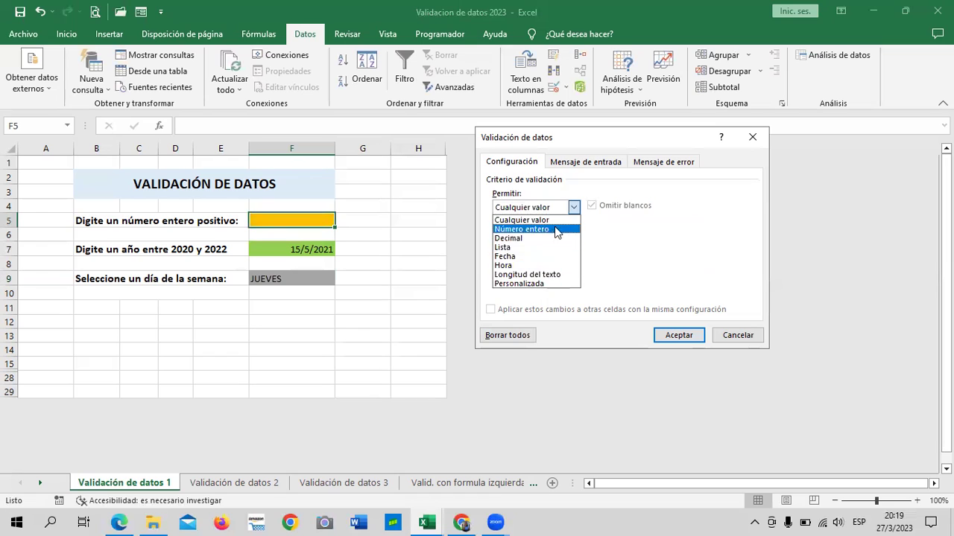
click(555, 229)
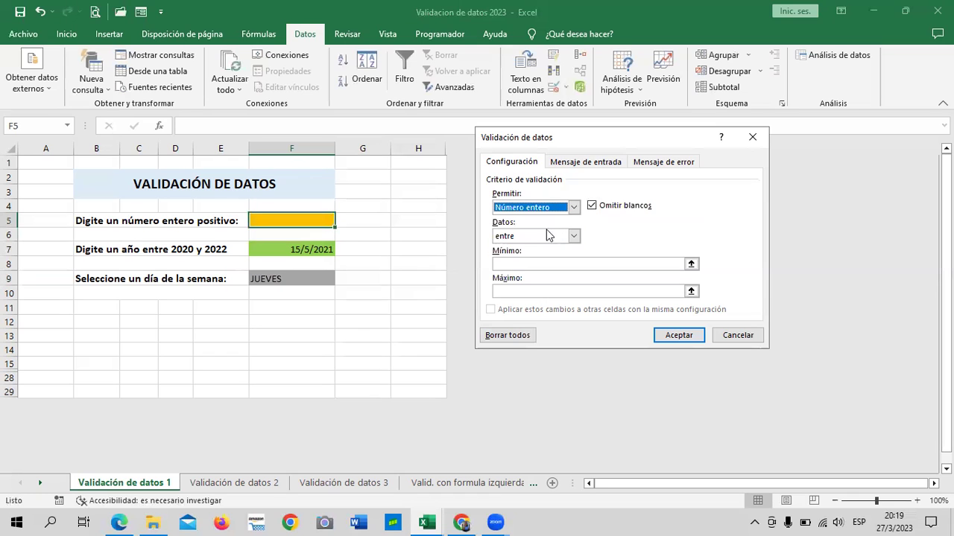
click(574, 207)
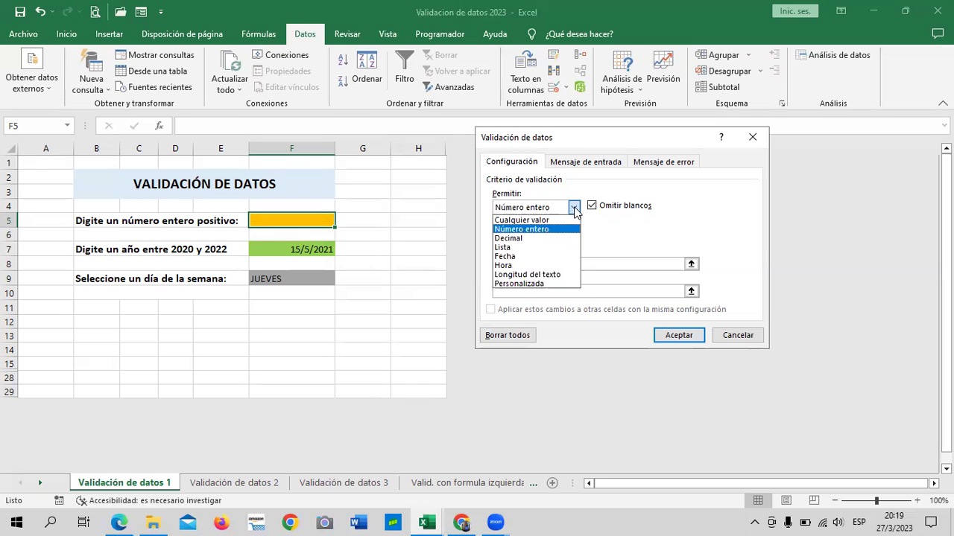
click(554, 222)
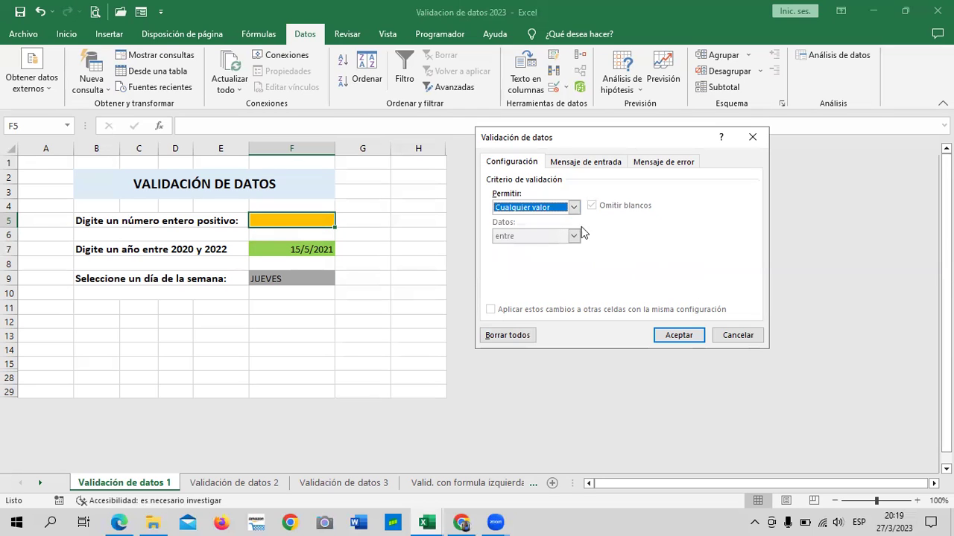
click(678, 336)
Enter 10 in F5, then replace it with 500.
text(10)
key(Return)
click(322, 217)
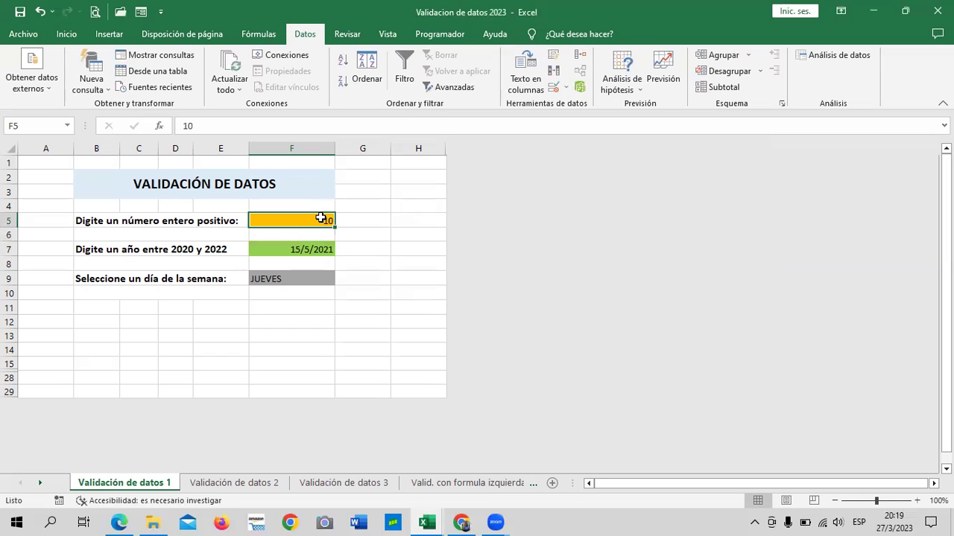
text(500)
key(Return)
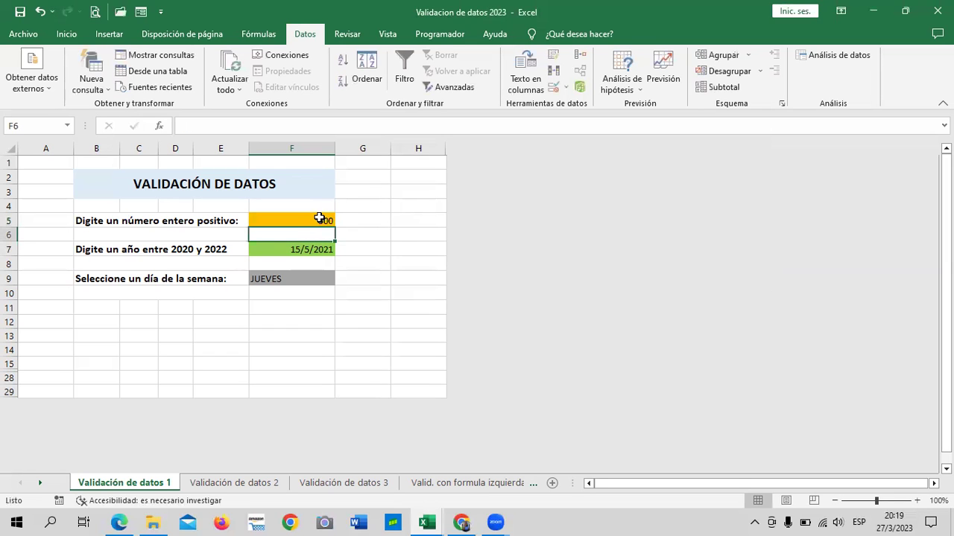
click(411, 221)
click(312, 219)
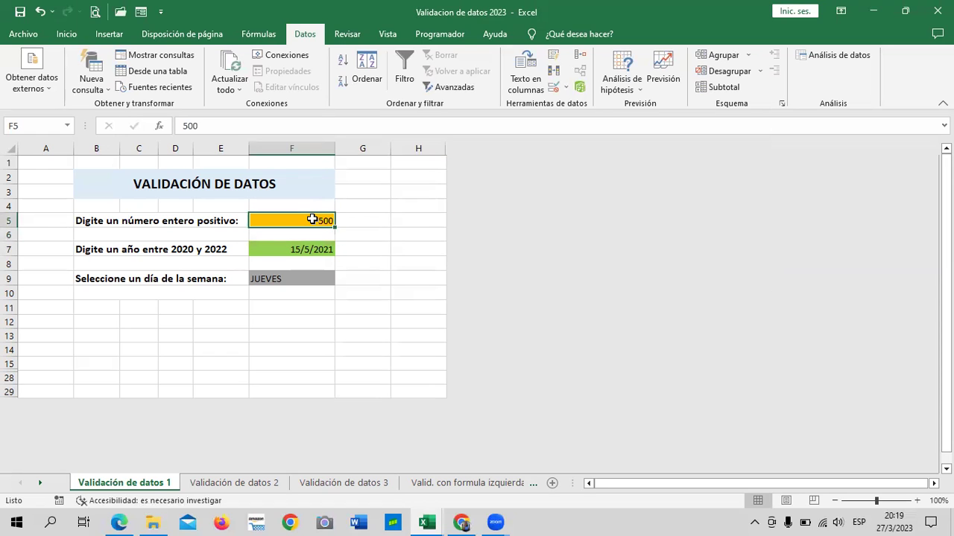
click(362, 219)
click(323, 222)
click(357, 221)
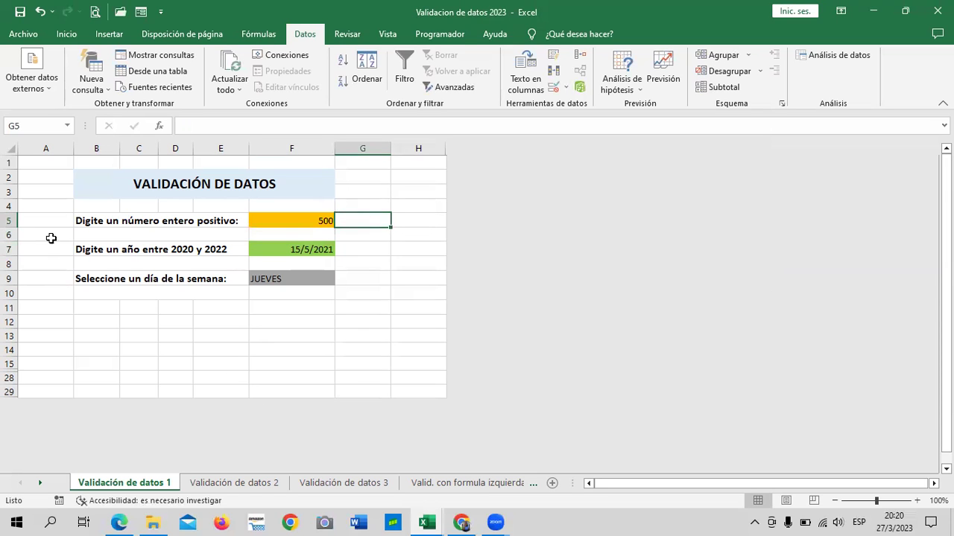
Switch to the 'Validación de datos 2' sheet and look over the Departamento and department-name cells.
click(234, 484)
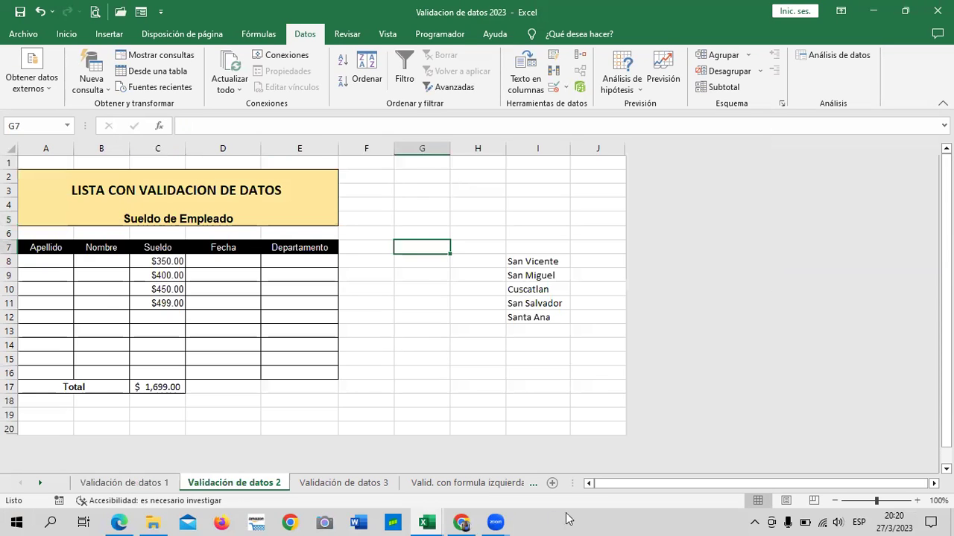
click(445, 415)
click(537, 262)
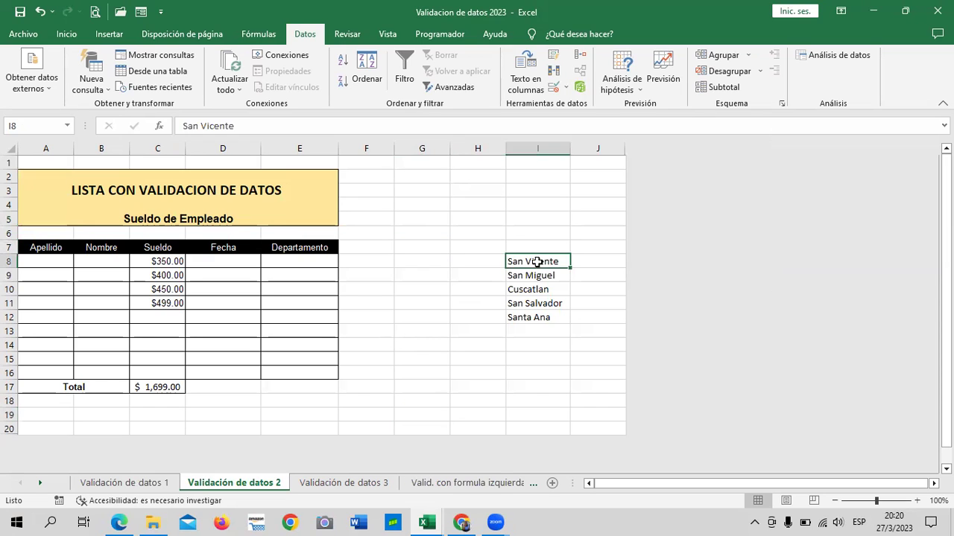
click(286, 266)
click(291, 356)
click(315, 273)
click(300, 387)
click(301, 318)
Select the department names in column I, then the Departamento cells E8:E17.
drag(525, 262, 537, 330)
click(287, 260)
click(402, 292)
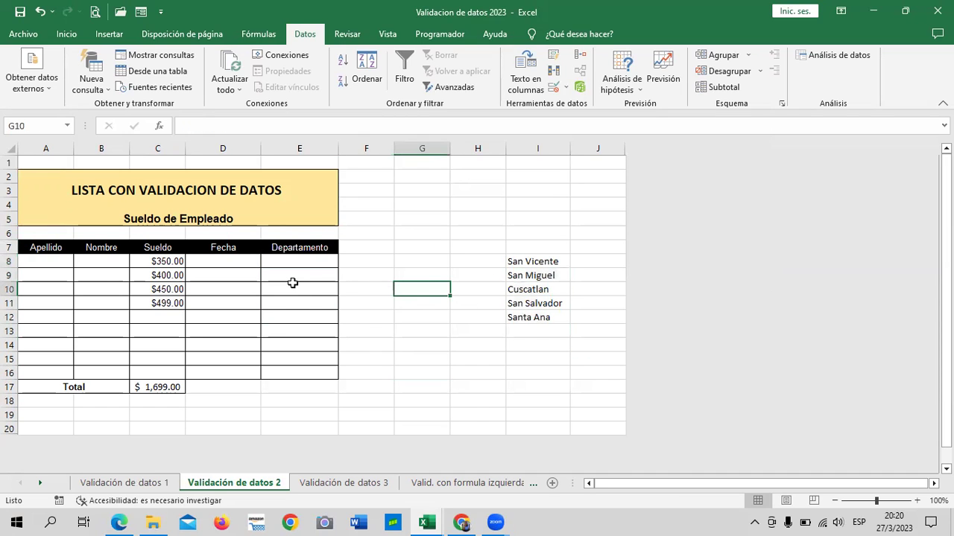
click(353, 341)
drag(299, 257, 297, 386)
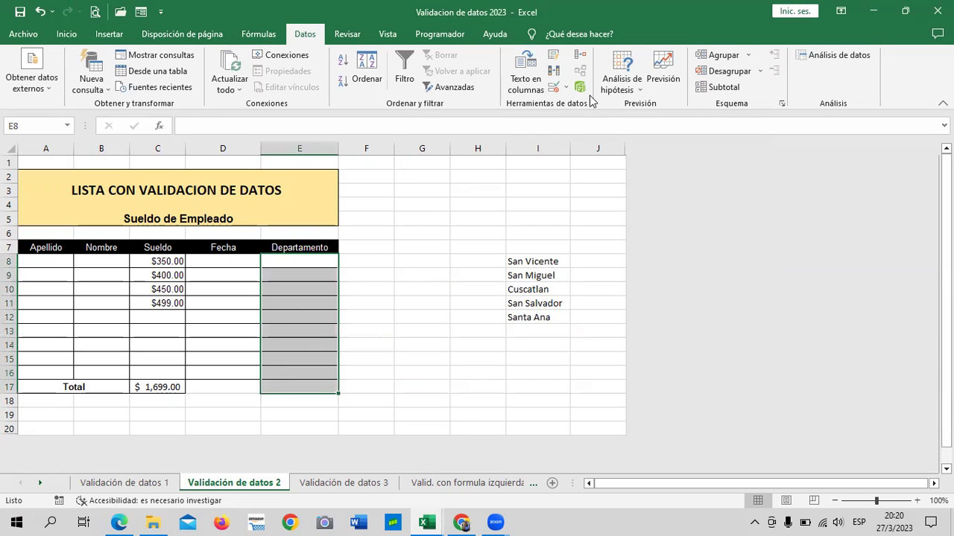
Give the Departamento cells a list rule sourced from the department names $I$8:$I$12.
click(554, 86)
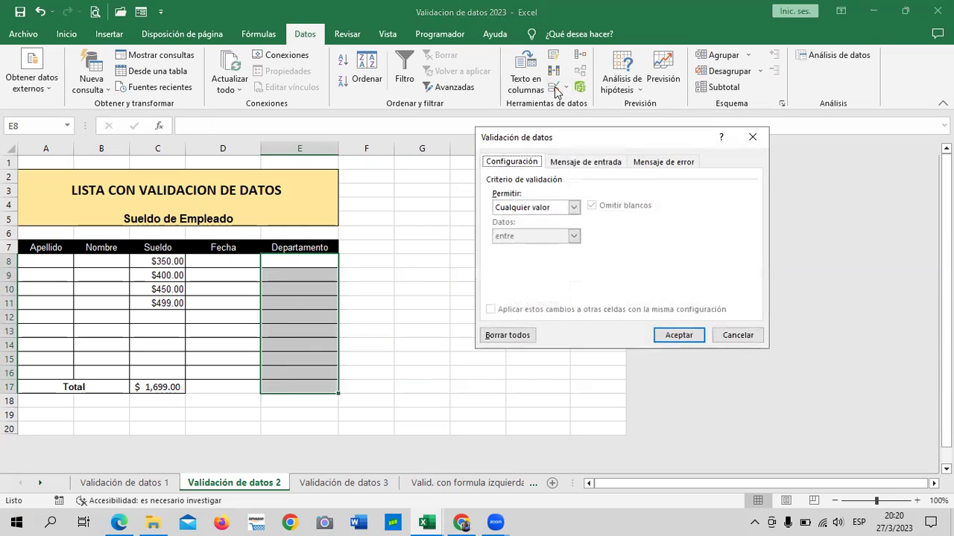
click(574, 207)
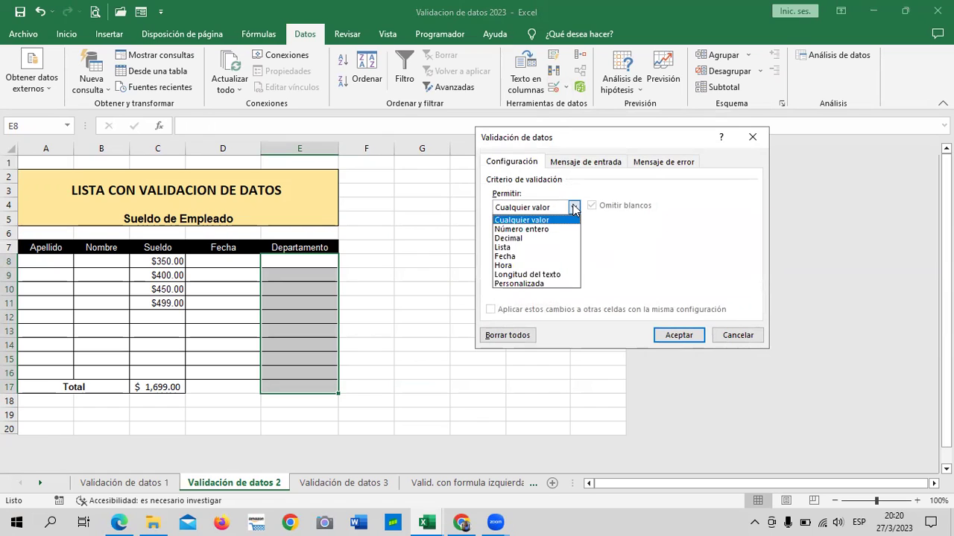
click(520, 253)
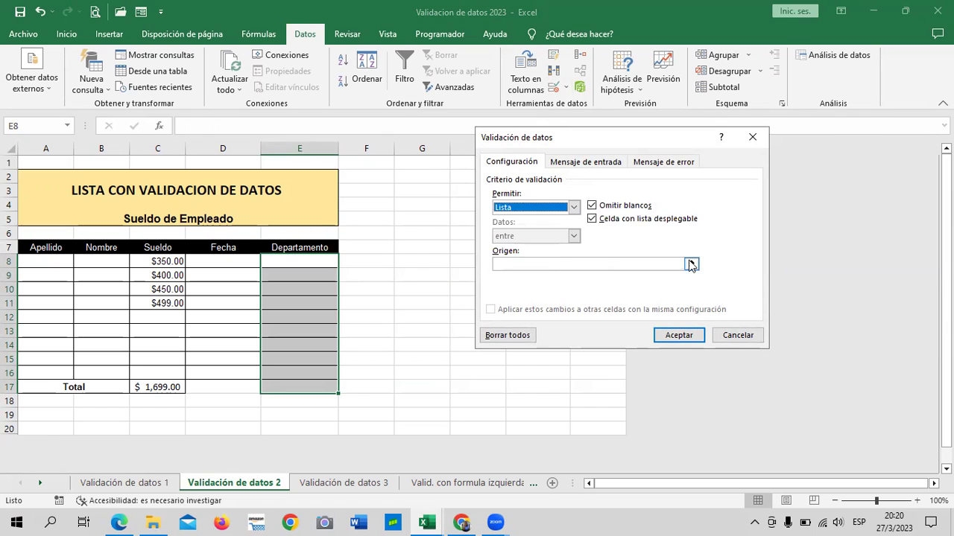
click(692, 265)
drag(523, 262, 528, 316)
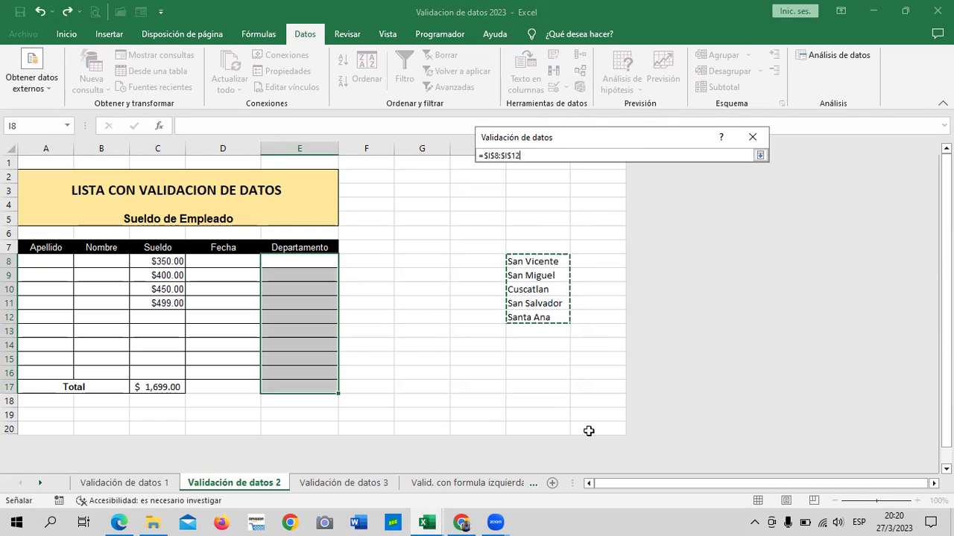
click(759, 155)
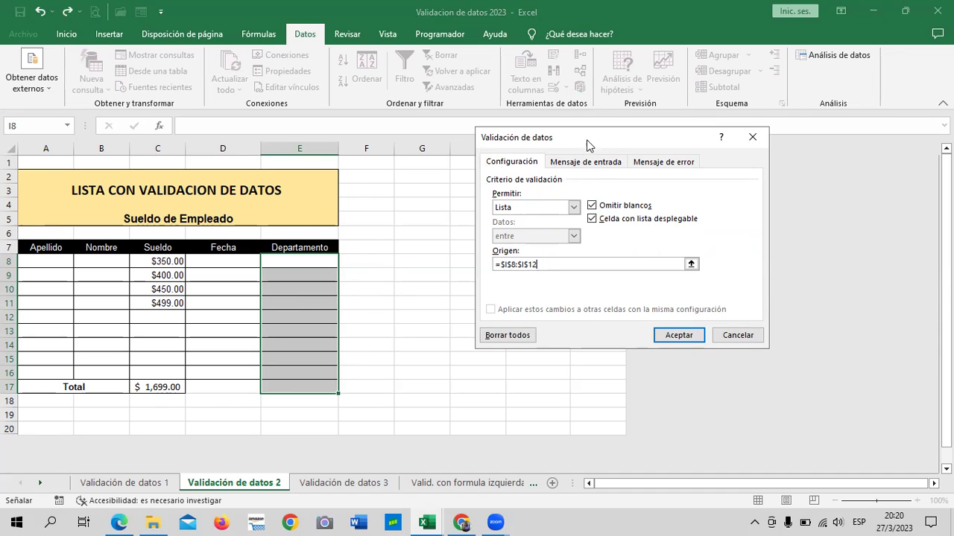
Add the input message 'Seleccione un departamento de la lista' and apply the rule.
click(605, 164)
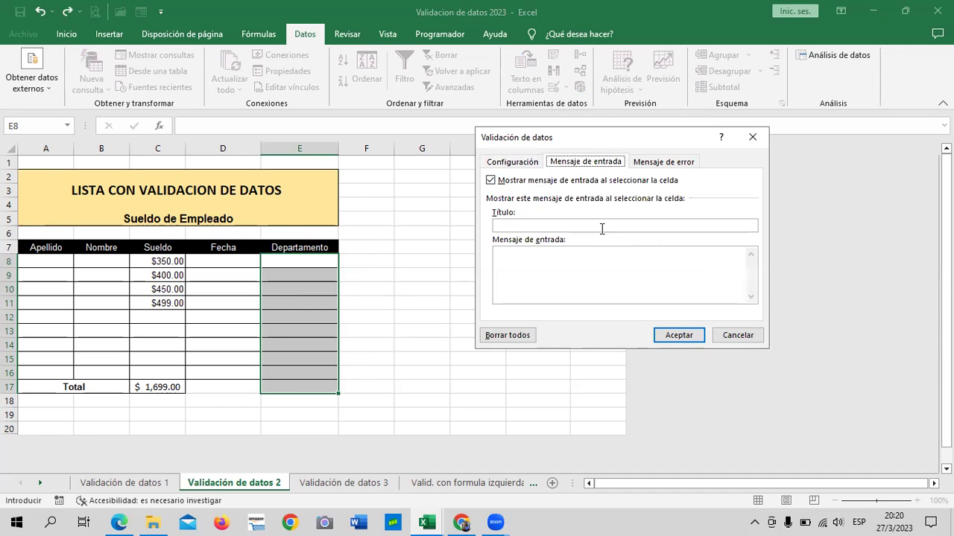
click(558, 260)
text(Sele)
key(Caps_Lock)
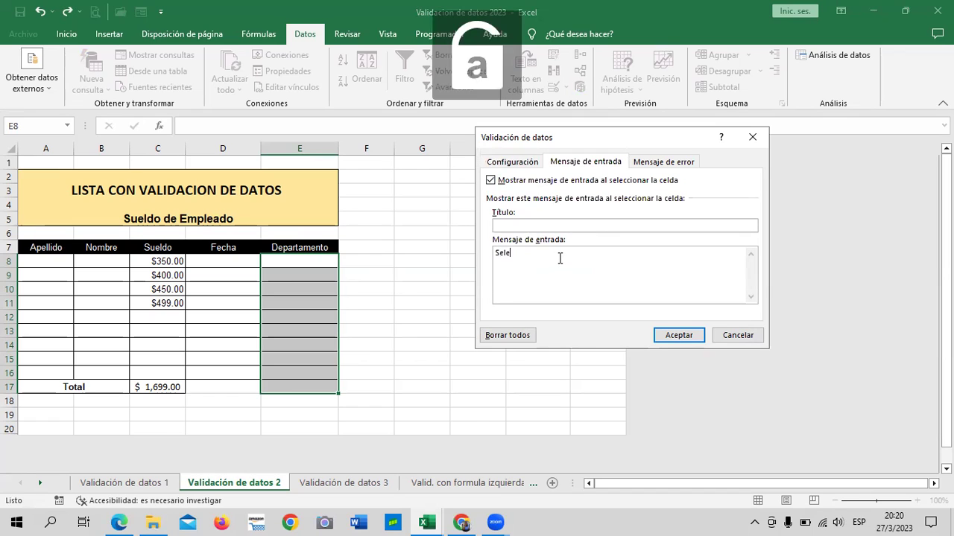
text(ccione un departamento de la lista)
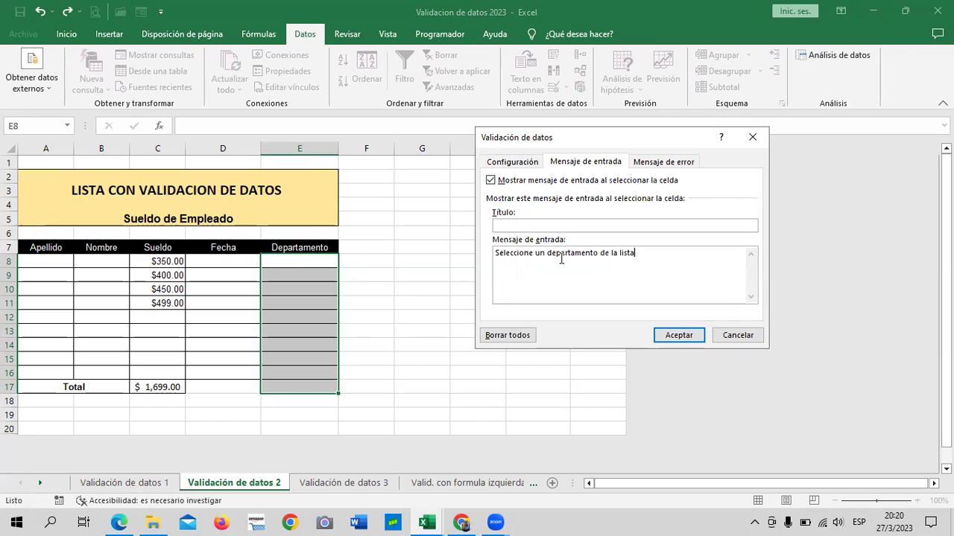
click(680, 336)
click(549, 343)
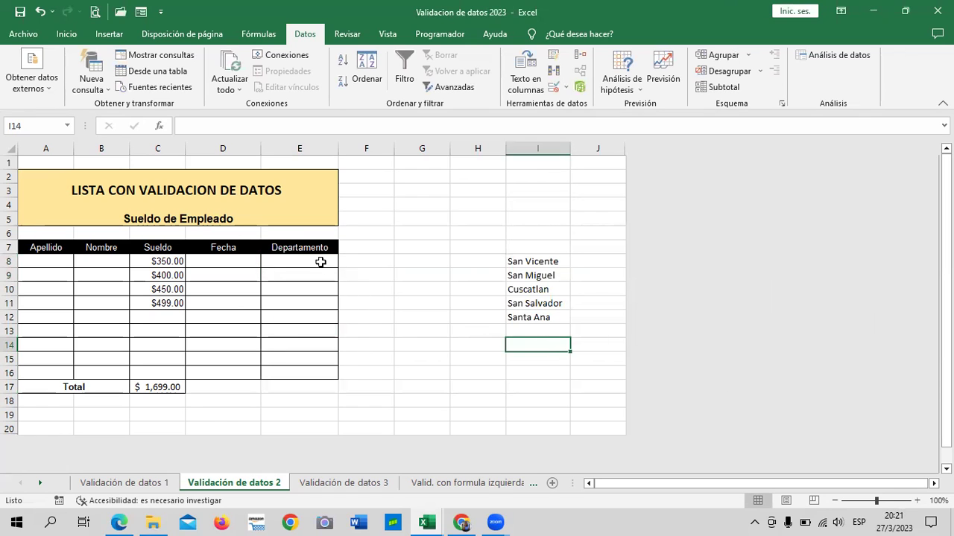
Choose San Miguel for E8, San Miguel for E9 and Cuscatlan for E10 from their dropdowns.
click(320, 261)
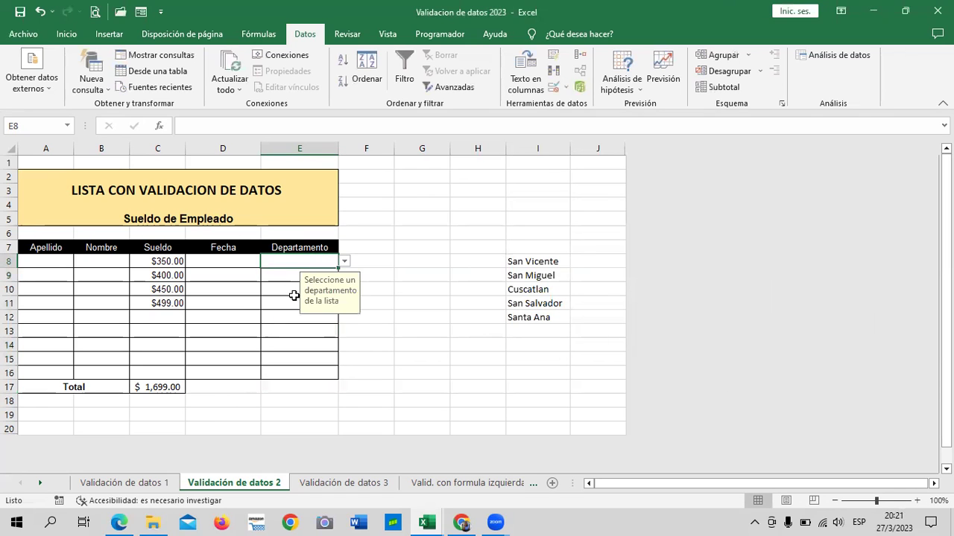
click(344, 261)
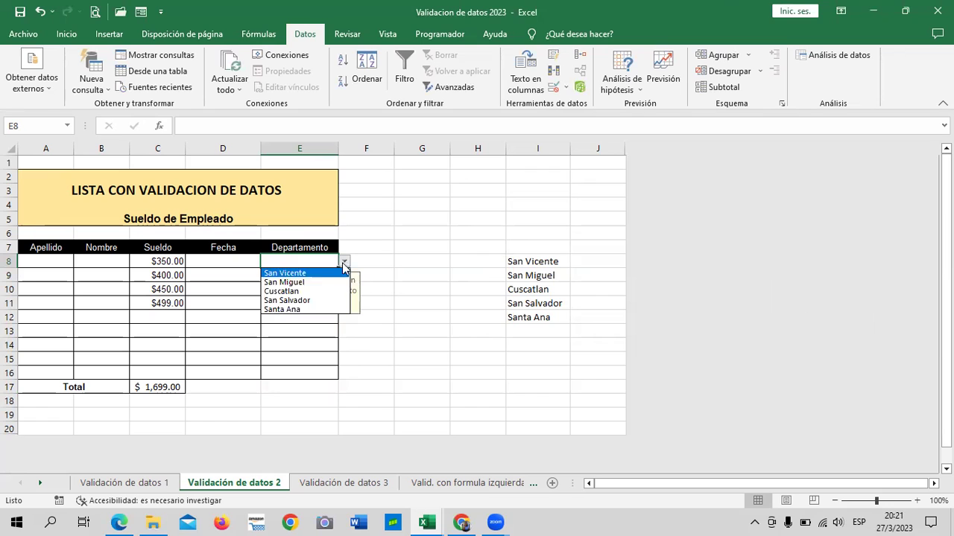
click(311, 282)
click(289, 275)
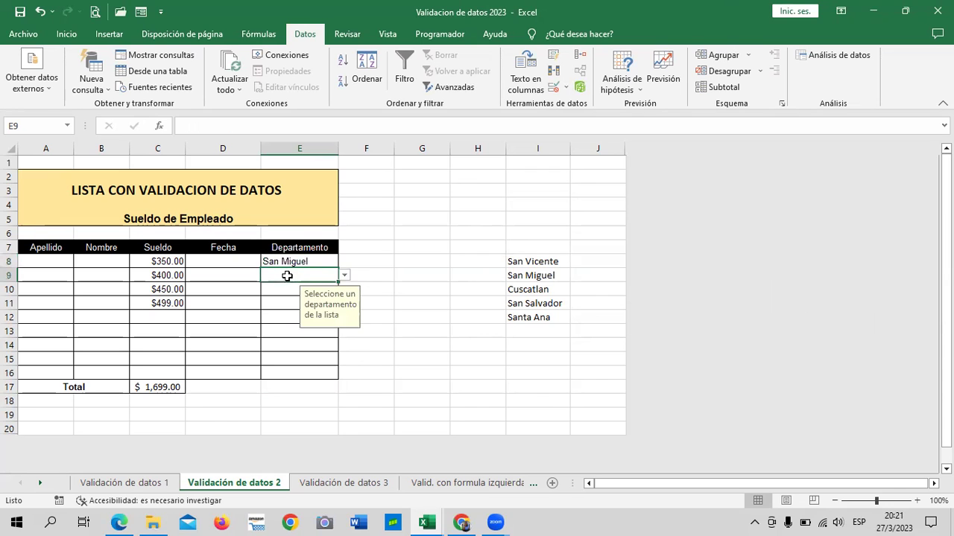
click(344, 275)
click(295, 297)
click(305, 290)
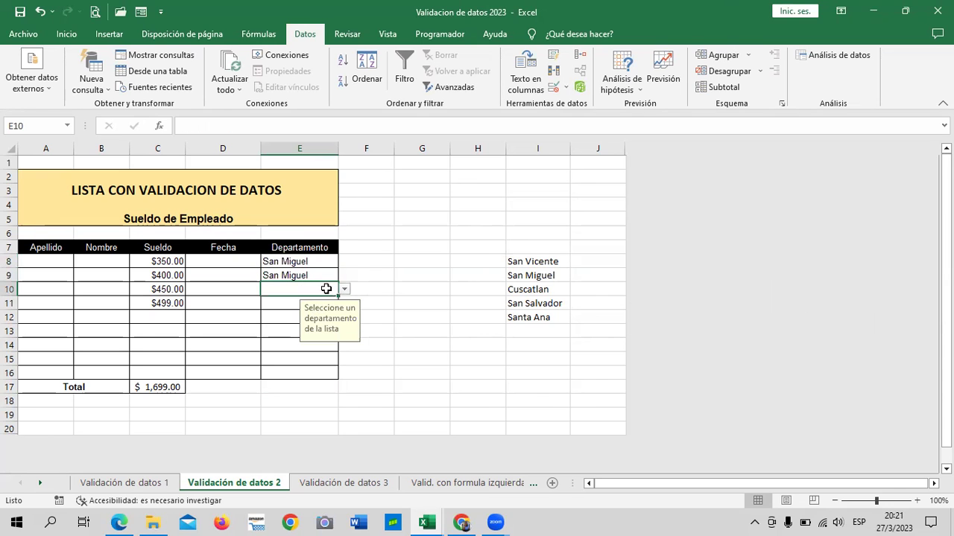
click(344, 290)
click(282, 319)
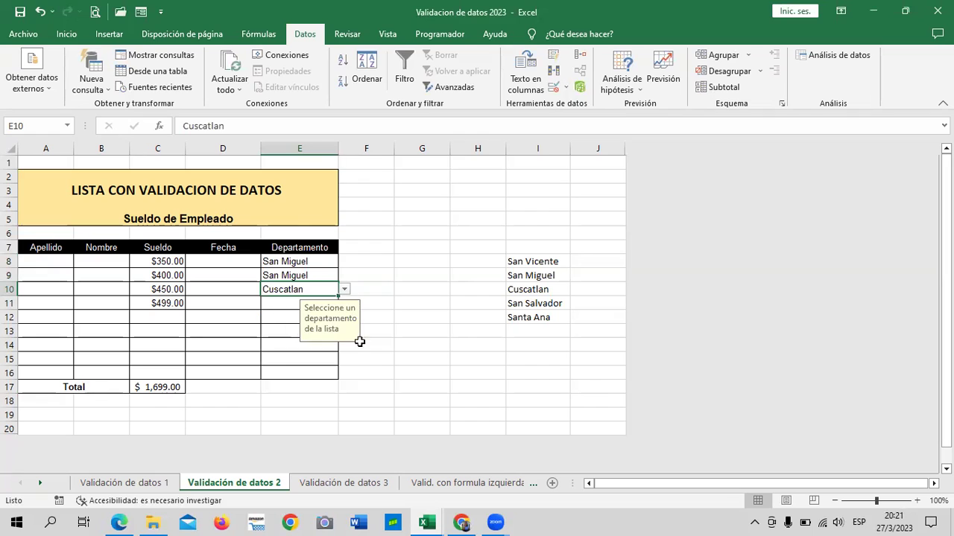
click(377, 326)
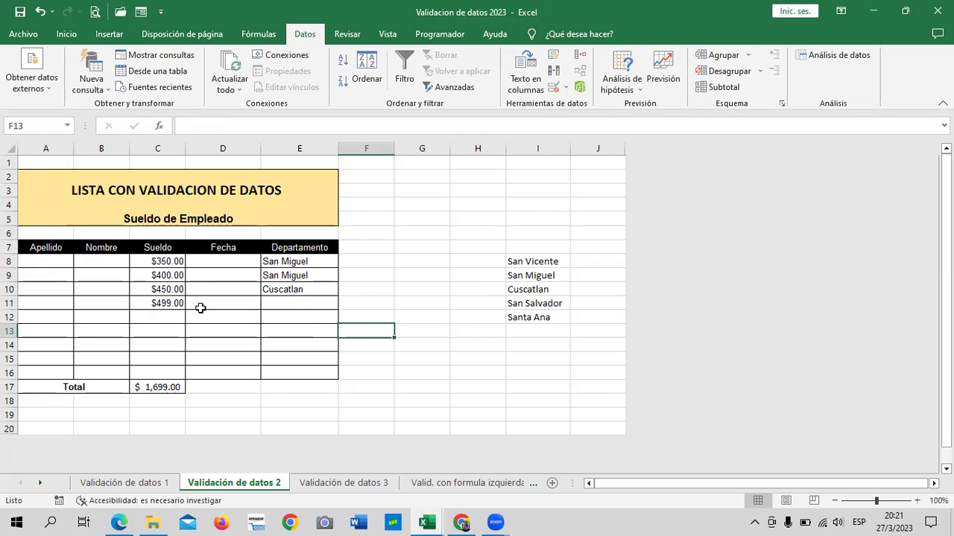
click(209, 261)
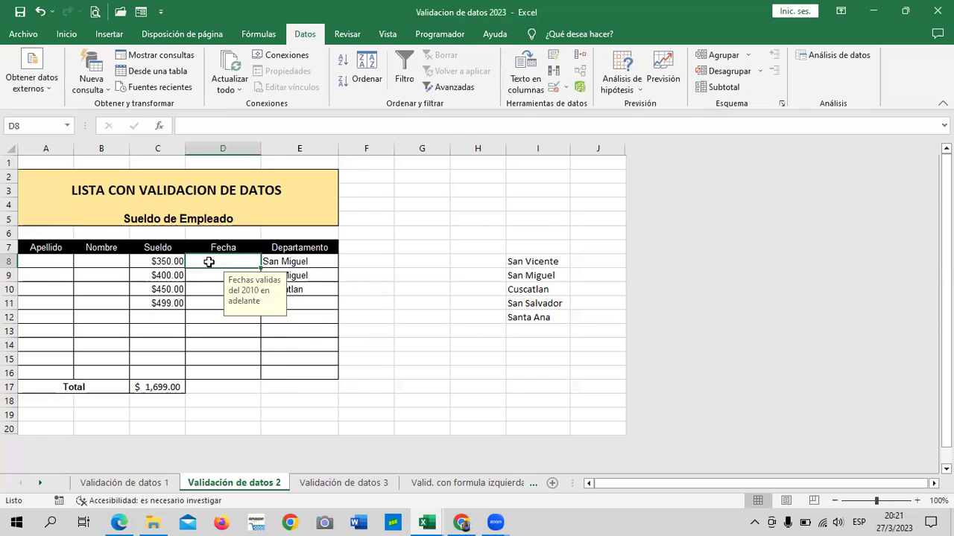
Clear all validation from the Fecha cells D8:D16, leaving Cualquier valor.
click(377, 330)
click(251, 266)
drag(246, 291, 249, 373)
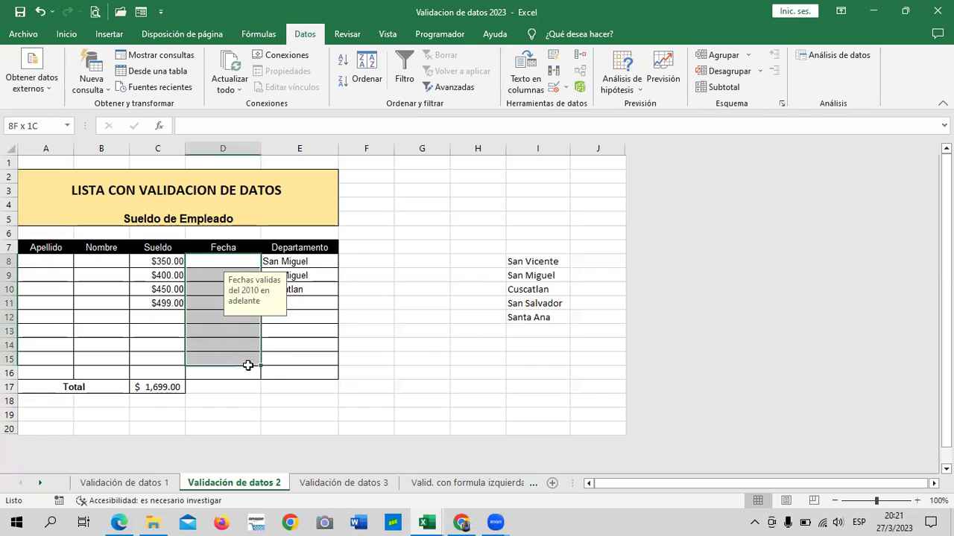
click(553, 89)
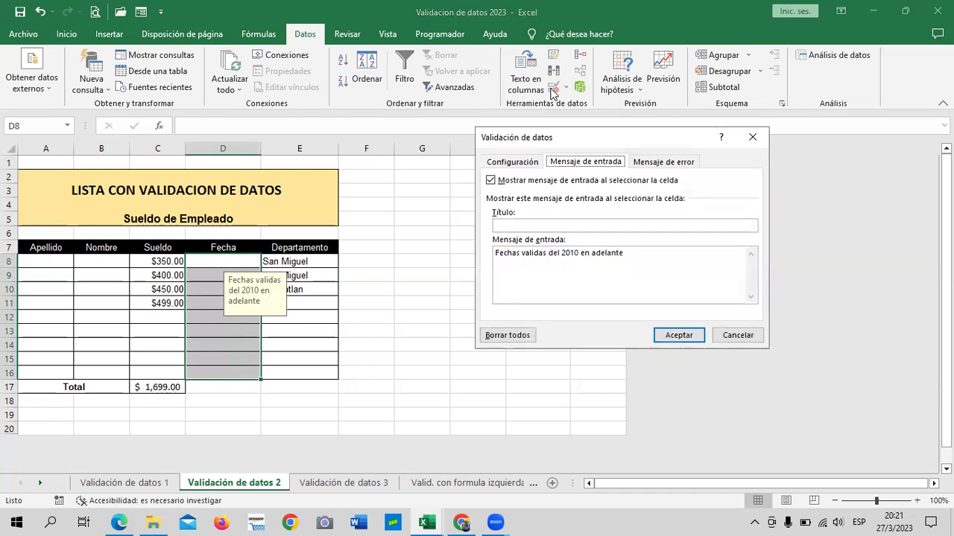
click(499, 164)
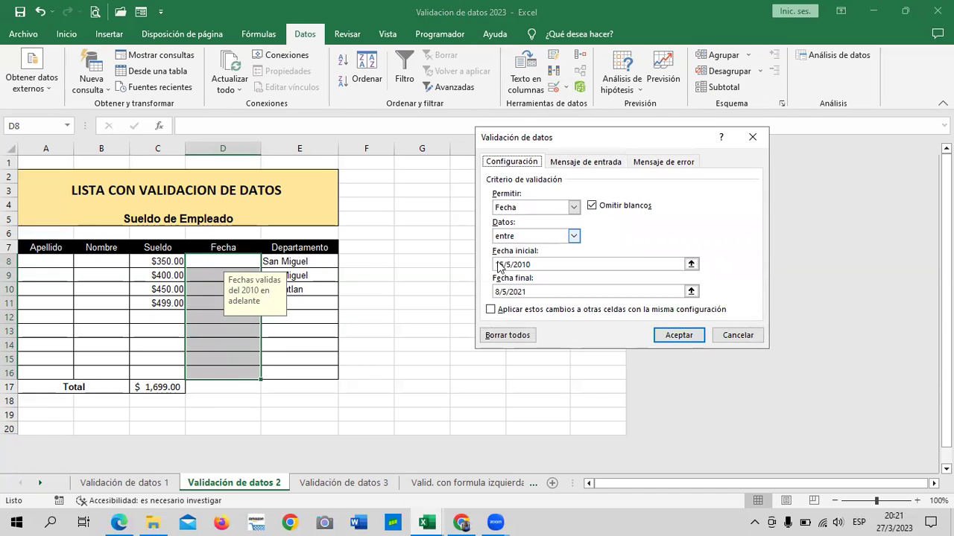
click(511, 340)
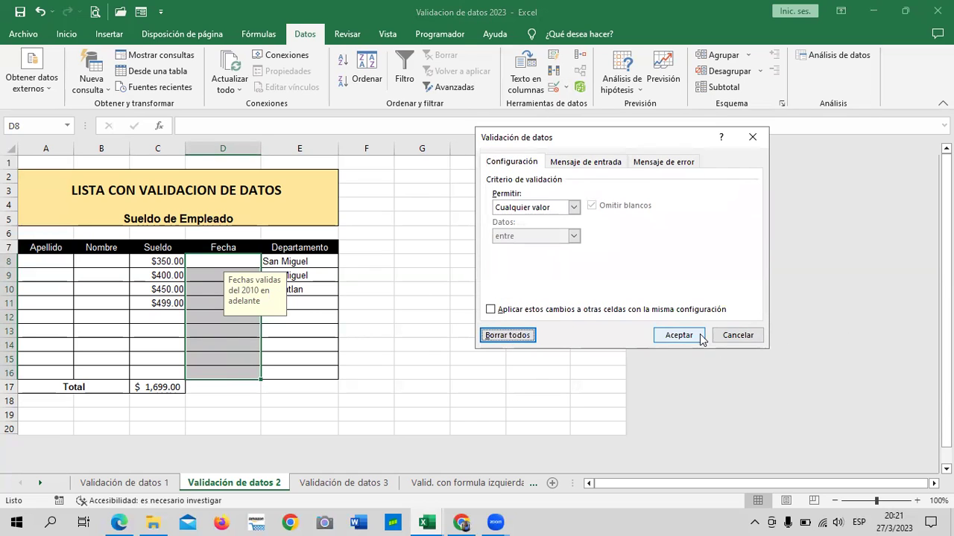
click(697, 336)
Check the cleared Fecha cells and reselect D8:D16.
click(544, 347)
click(216, 262)
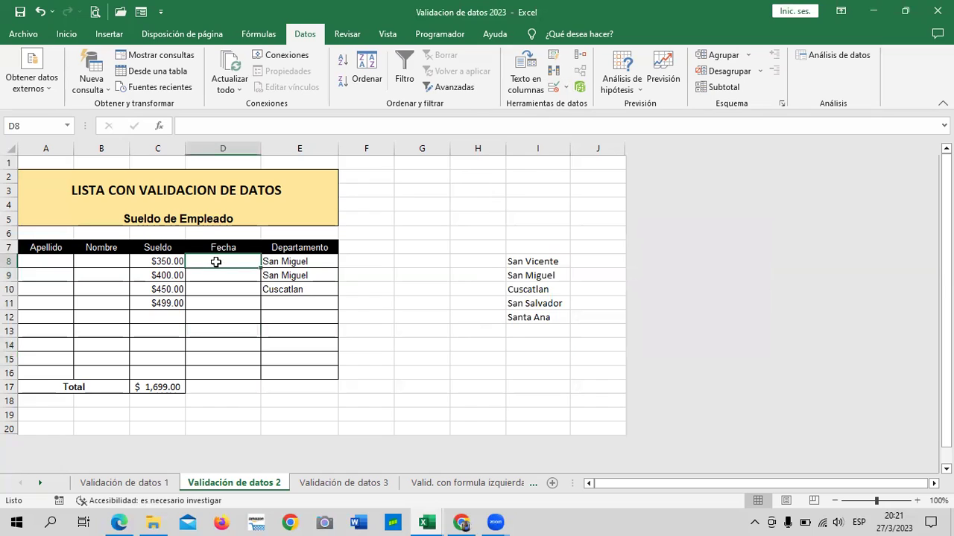
click(216, 291)
click(212, 359)
click(394, 318)
drag(223, 250, 255, 307)
click(410, 313)
drag(240, 262, 240, 373)
Allow only dates between 1/1/2023 and 25/3/2023 in D8:D16.
click(553, 87)
click(573, 207)
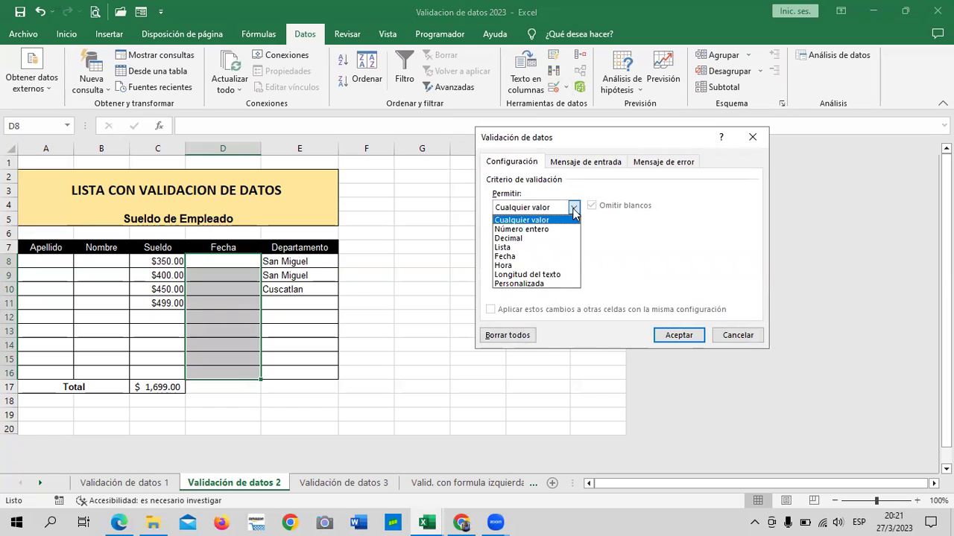
click(522, 257)
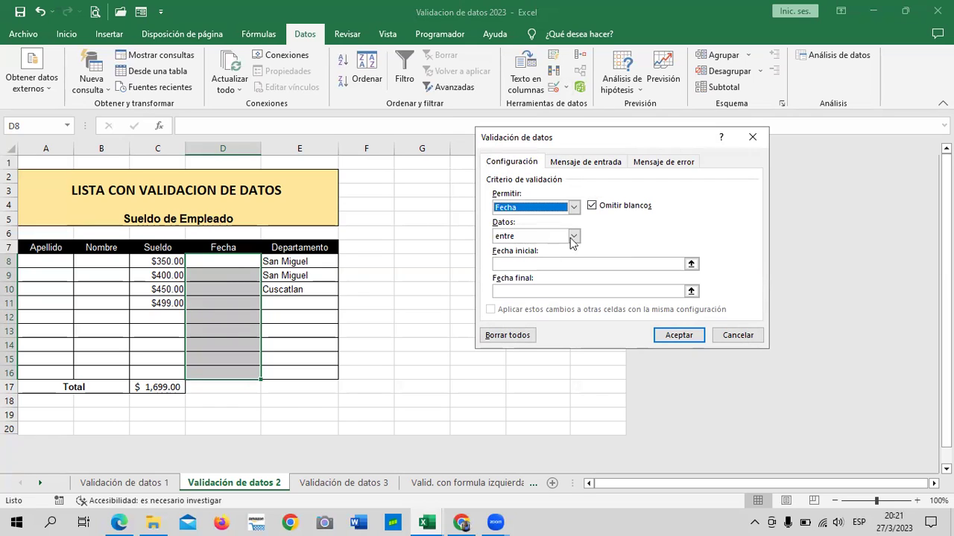
click(626, 266)
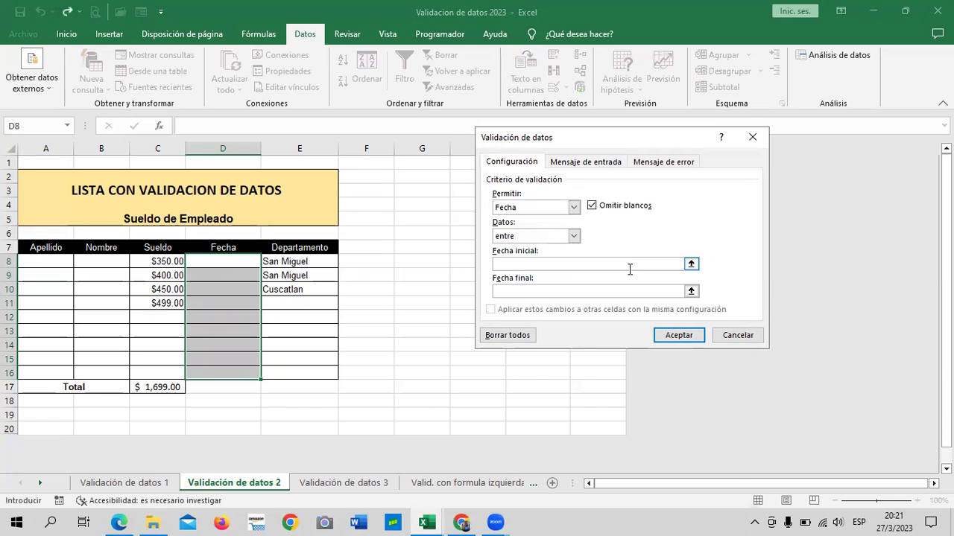
text(1/)
text(1/2)
text(023)
key(Tab)
click(569, 292)
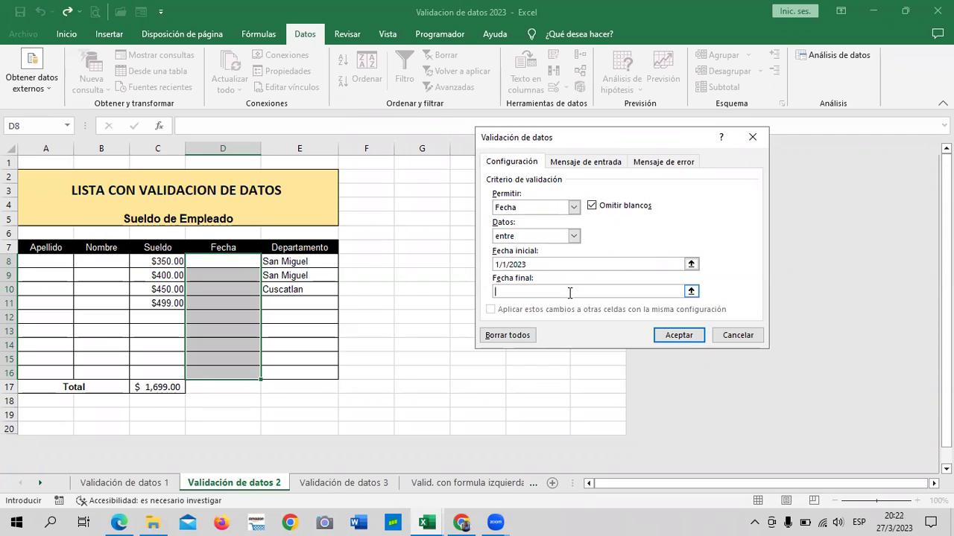
text(25)
text(/)
text(3/)
text(2023)
click(679, 335)
Check the Fecha cells, reselect D8:D16 and reopen its Data Validation settings.
click(430, 395)
click(231, 262)
click(222, 315)
click(226, 373)
click(234, 259)
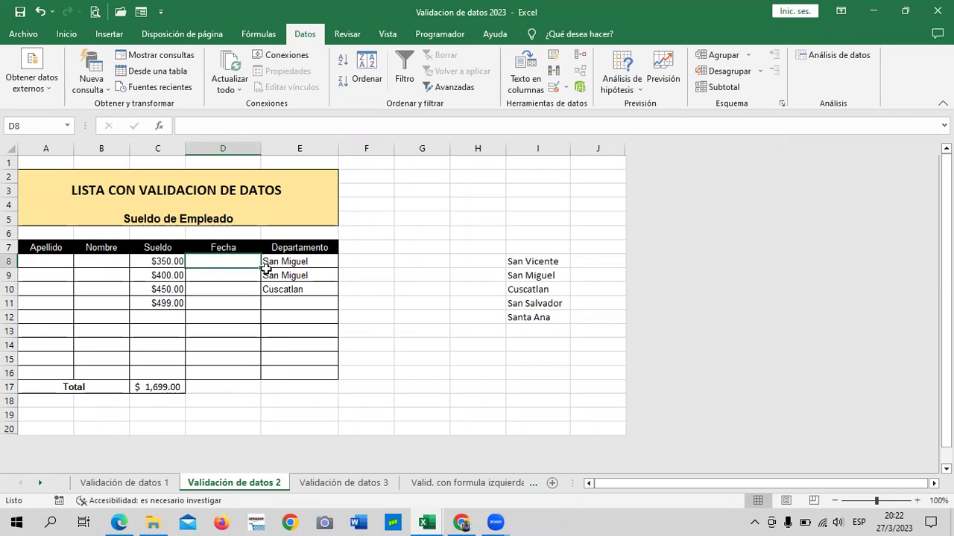
click(395, 280)
drag(240, 261, 228, 369)
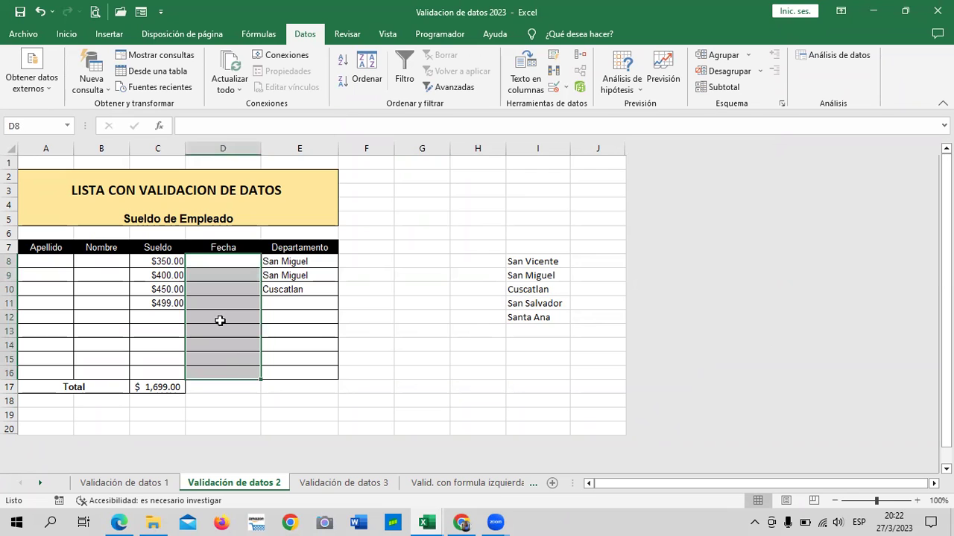
click(553, 89)
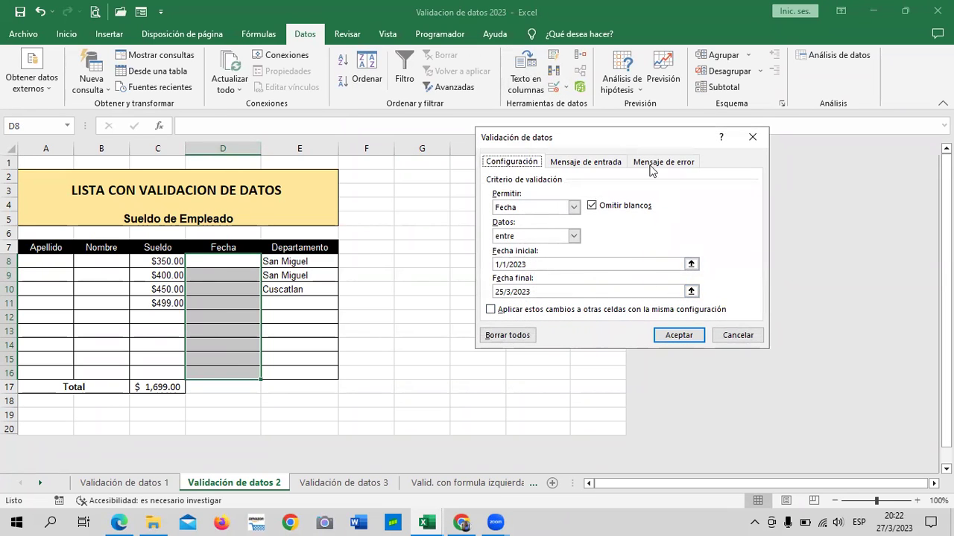
Add an input message asking for a date from January to 25 March of the current year.
click(603, 165)
click(566, 256)
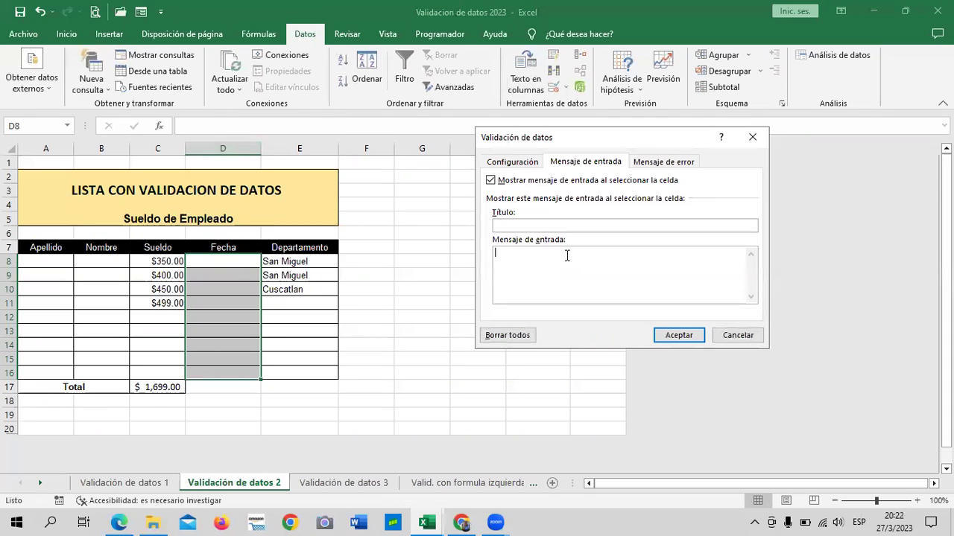
text(Ing)
key(BackSpace)
key(BackSpace)
key(BackSpace)
text(Ingrese)
text( una )
text(fecha)
text(spo)
text(e de)
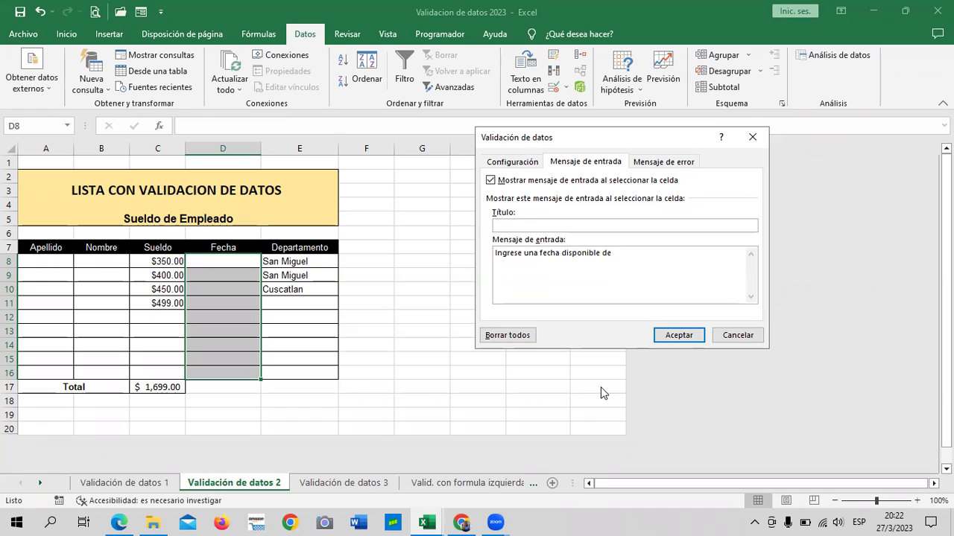
text(l anero)
text(ma)
text(20)
text( de marzo del año en)
text(curso)
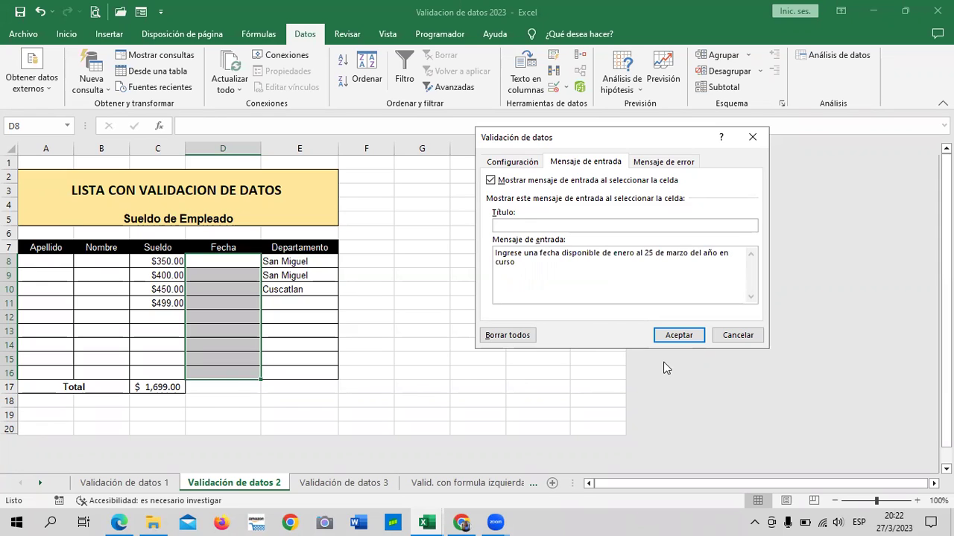
Set the error alert style to Advertencia (Warning) and apply the rule.
click(672, 162)
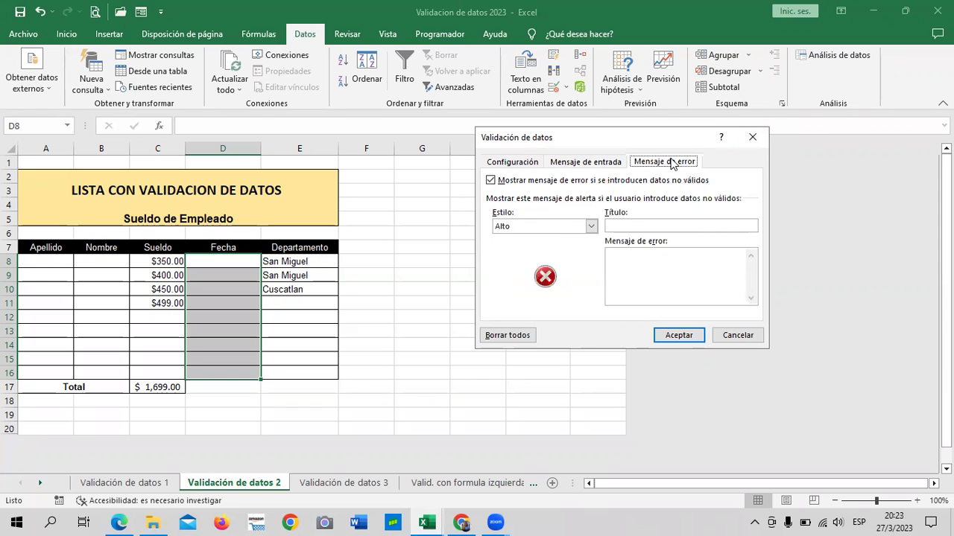
click(591, 227)
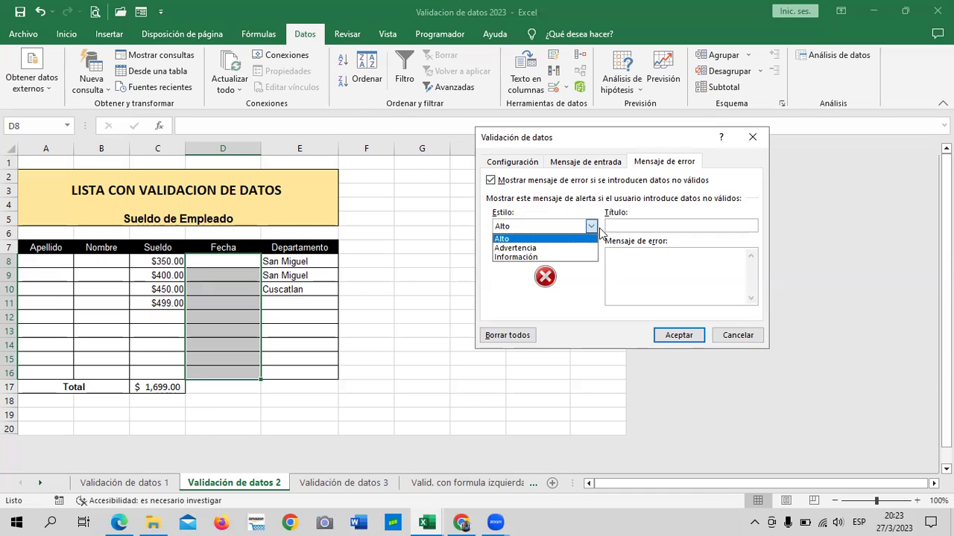
click(561, 249)
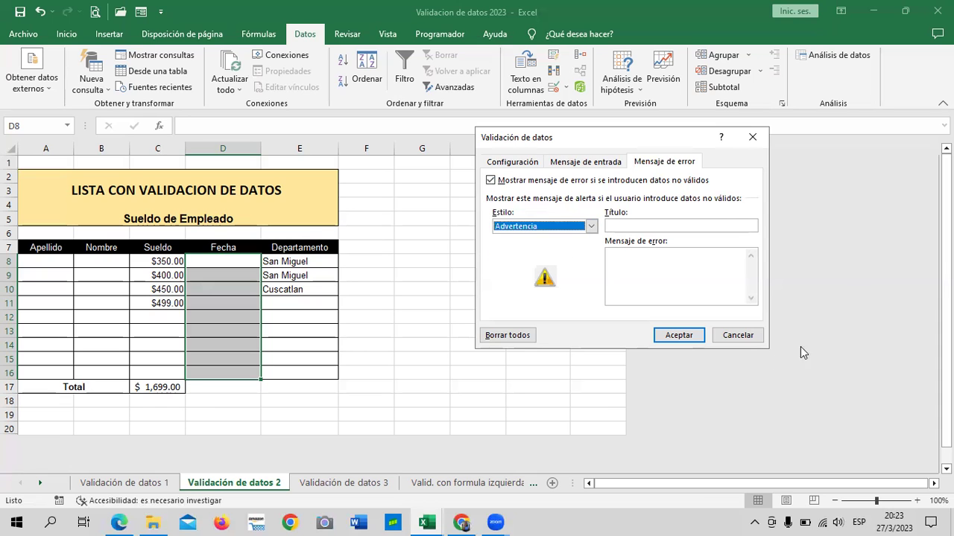
click(681, 335)
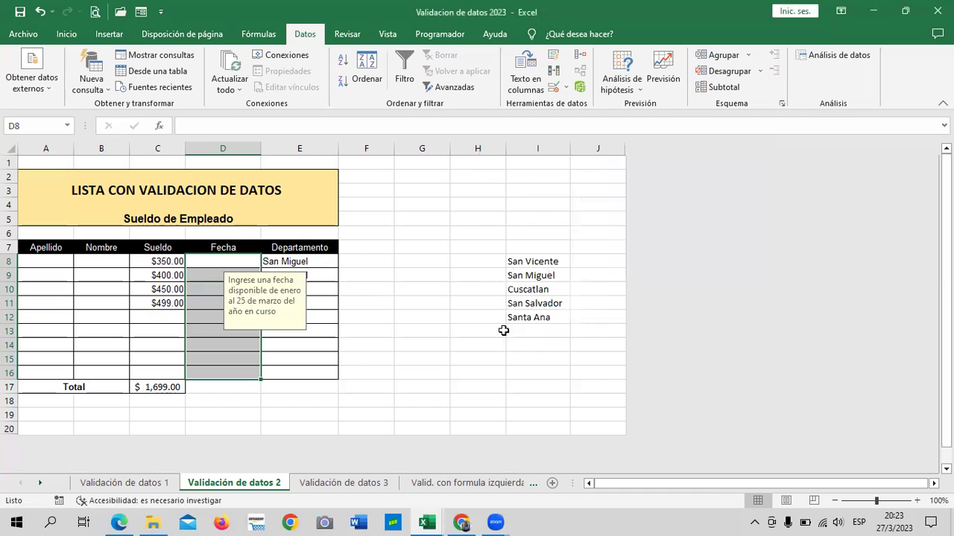
click(444, 399)
Enter 10/2/2 in D8 and accept the out-of-range warning.
click(233, 263)
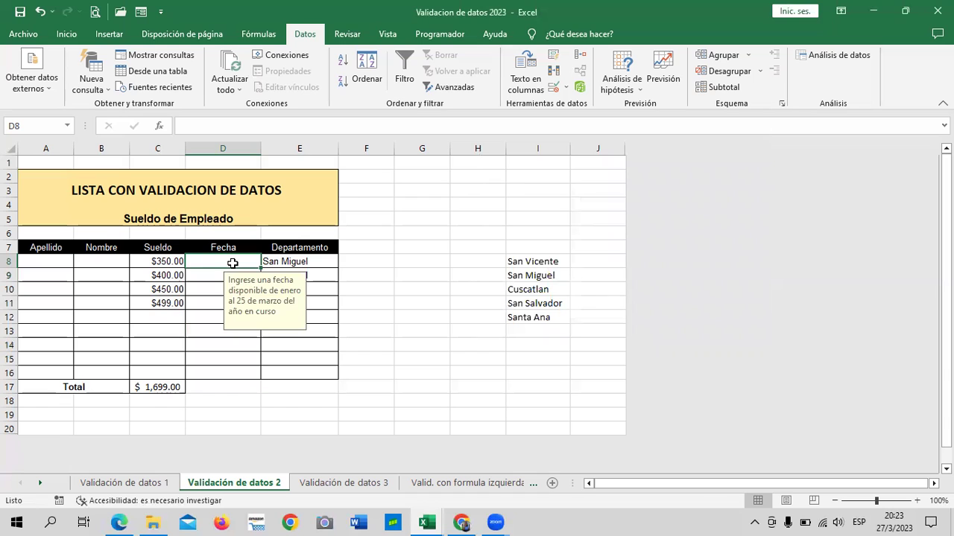
click(211, 272)
click(231, 262)
text(10)
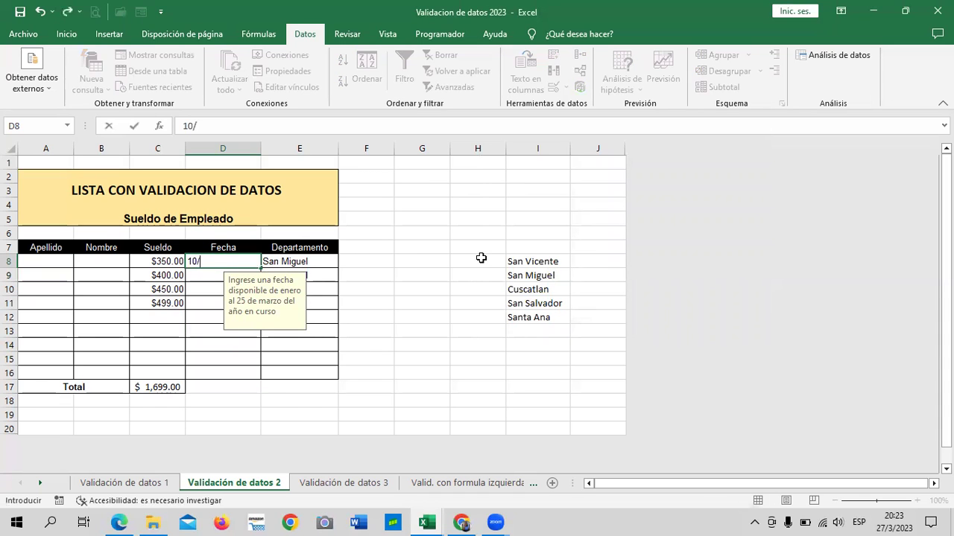
text(/)
text(2/2)
key(Return)
click(351, 304)
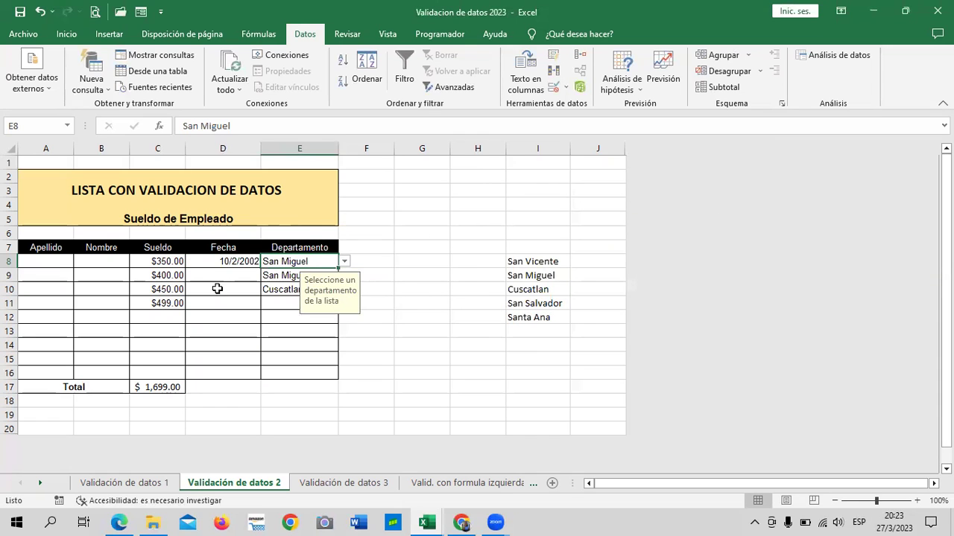
Correct D8 to 10/2/2023, then enter 27/3/2023 in D9 to trigger the warning.
click(218, 261)
click(251, 125)
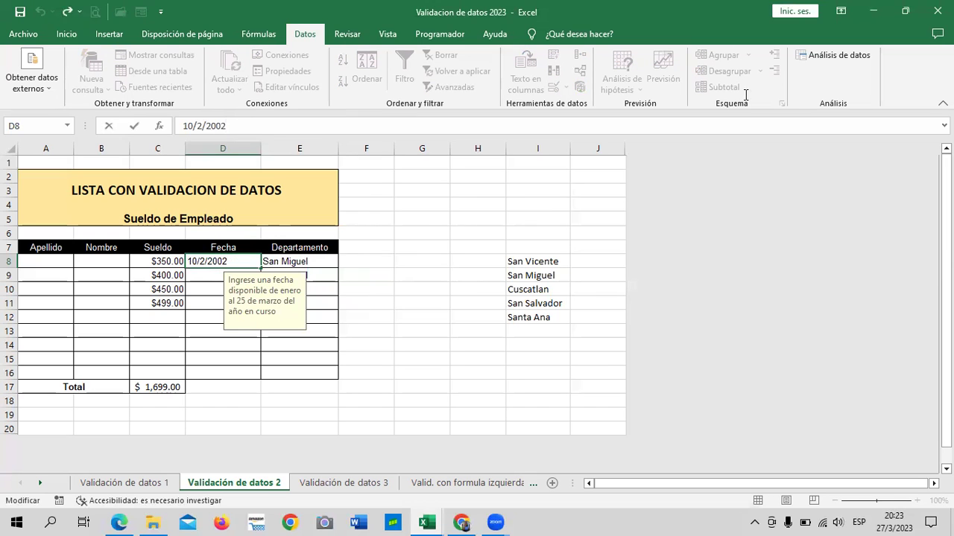
key(BackSpace)
key(BackSpace)
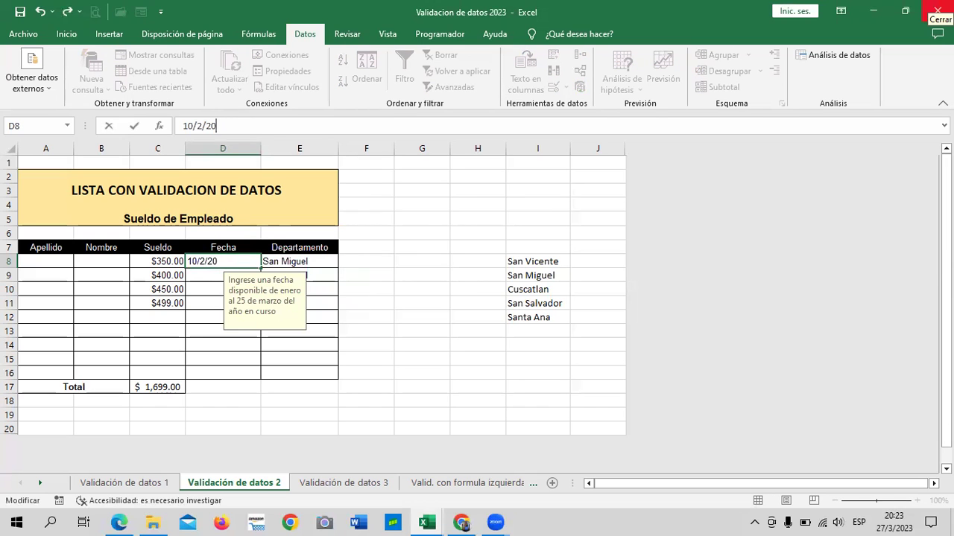
text(23)
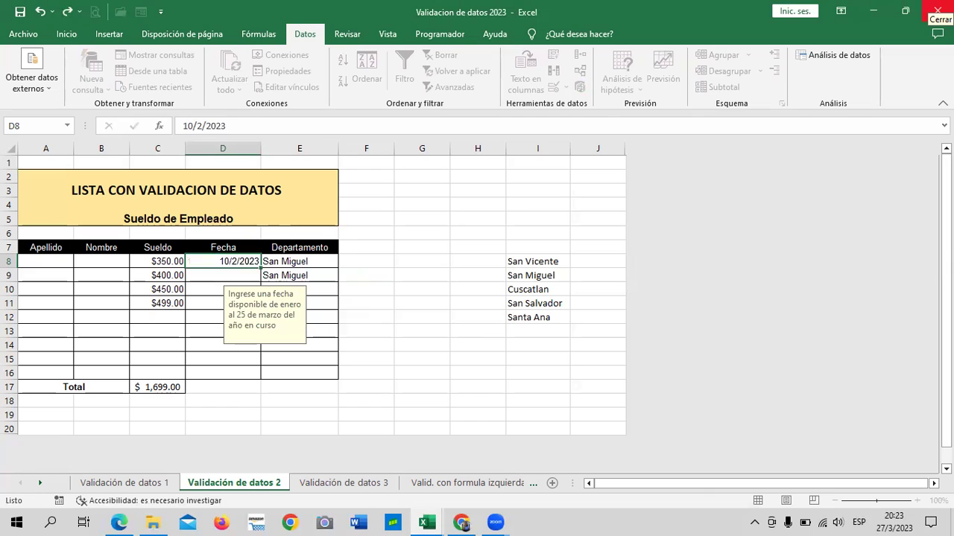
key(Return)
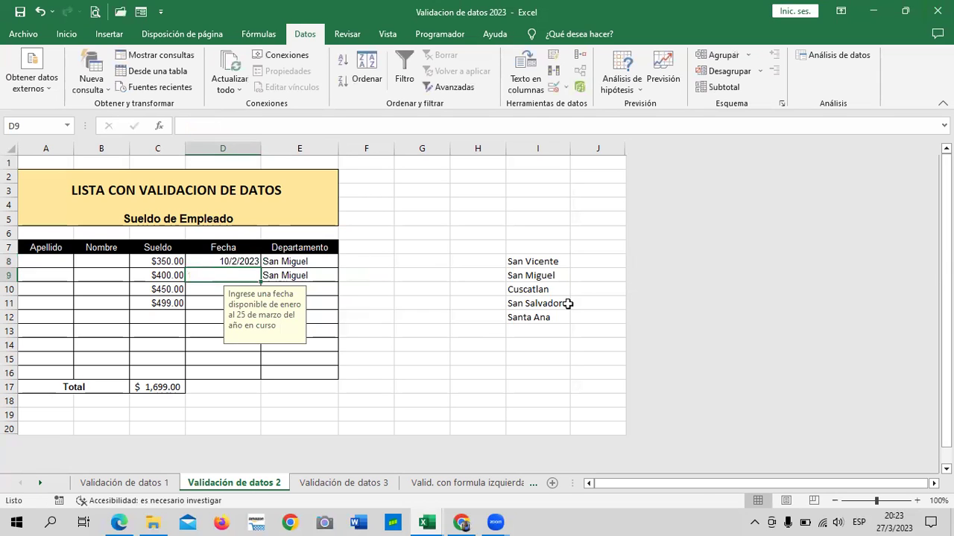
text(27)
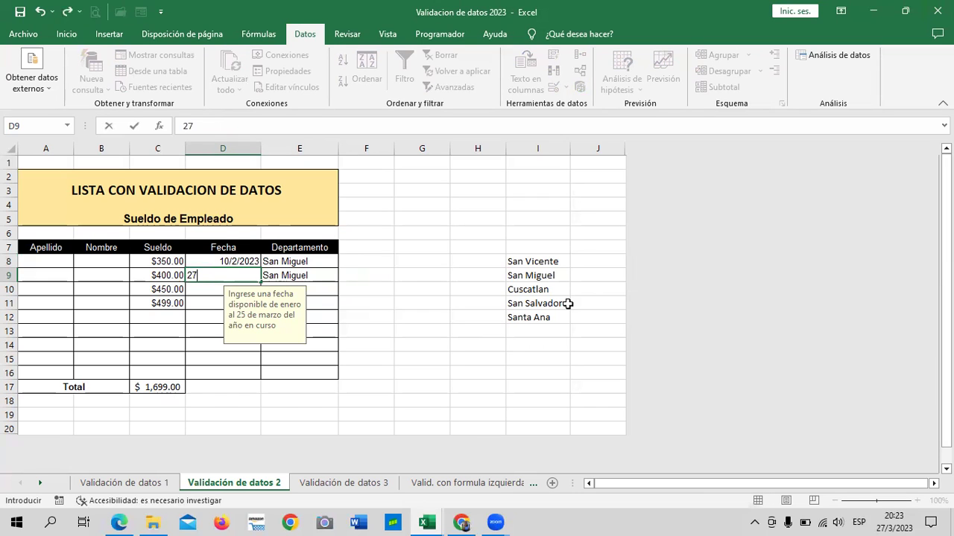
text(/3/2023)
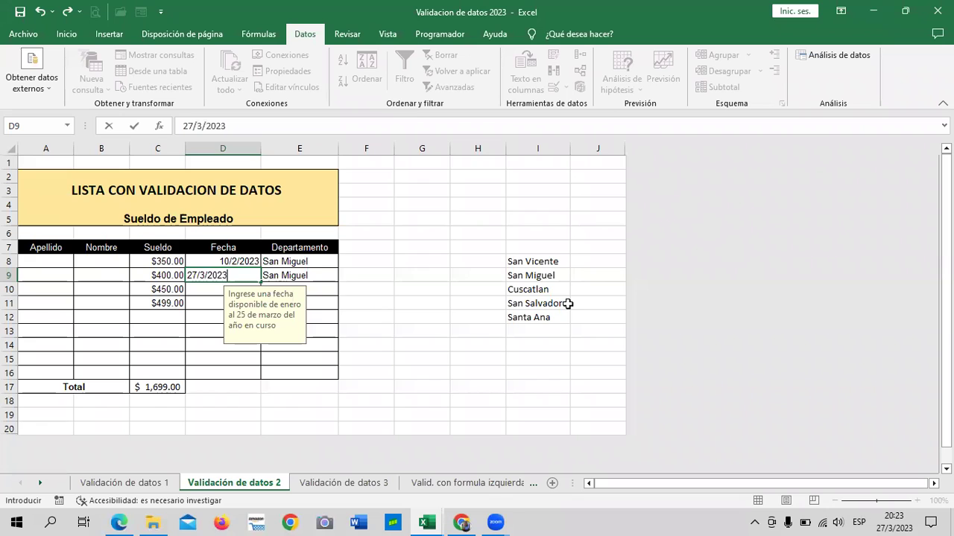
key(Return)
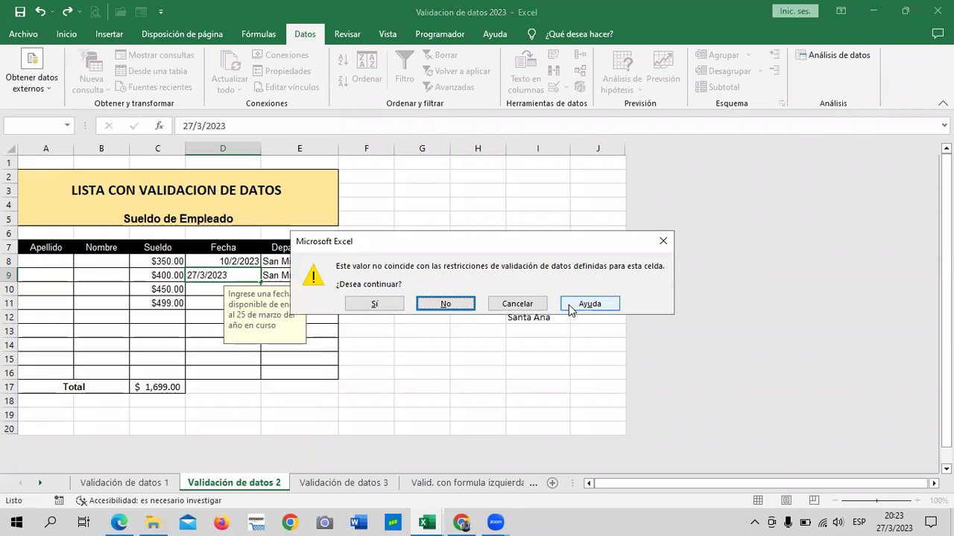
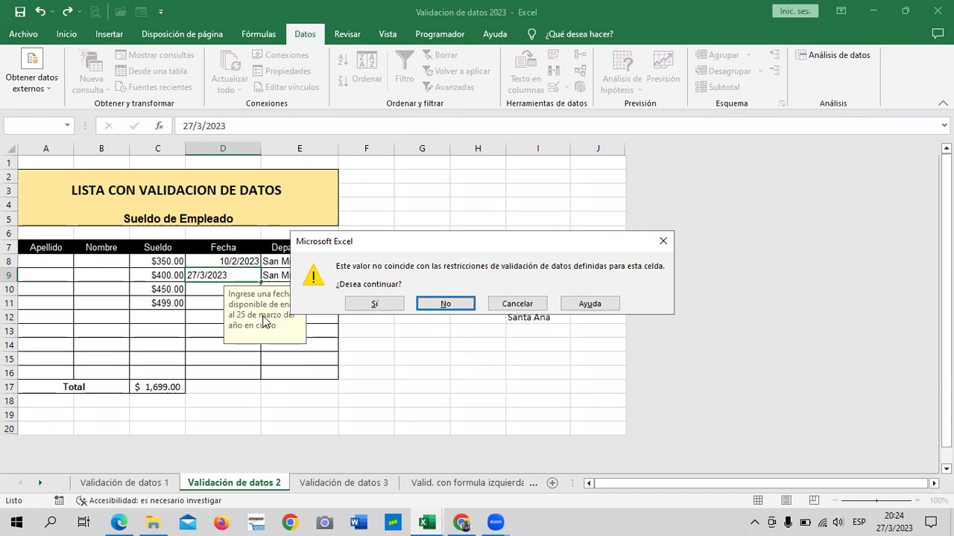
Keep 27/3/2023 in D9 despite the validation warning, then review D10 and select salary cell C8.
click(392, 303)
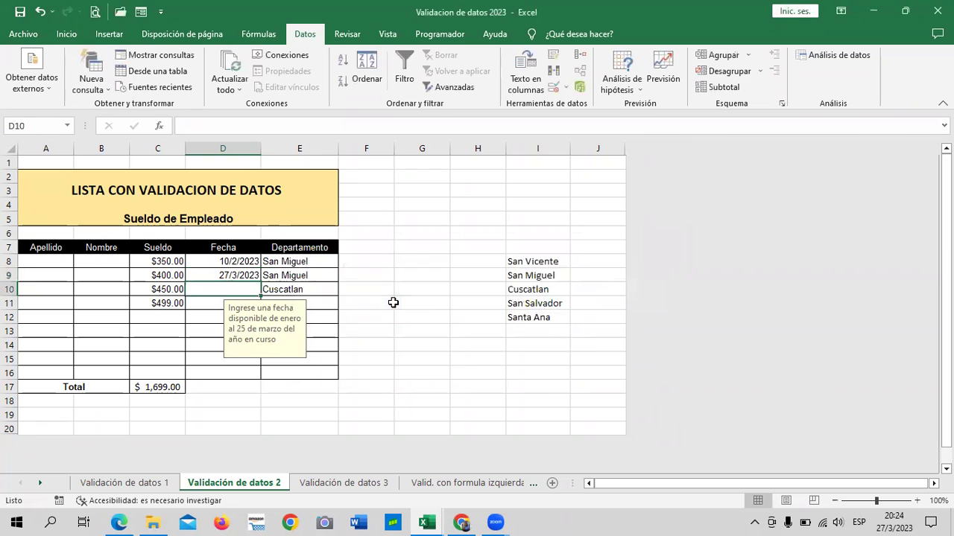
click(403, 388)
click(222, 278)
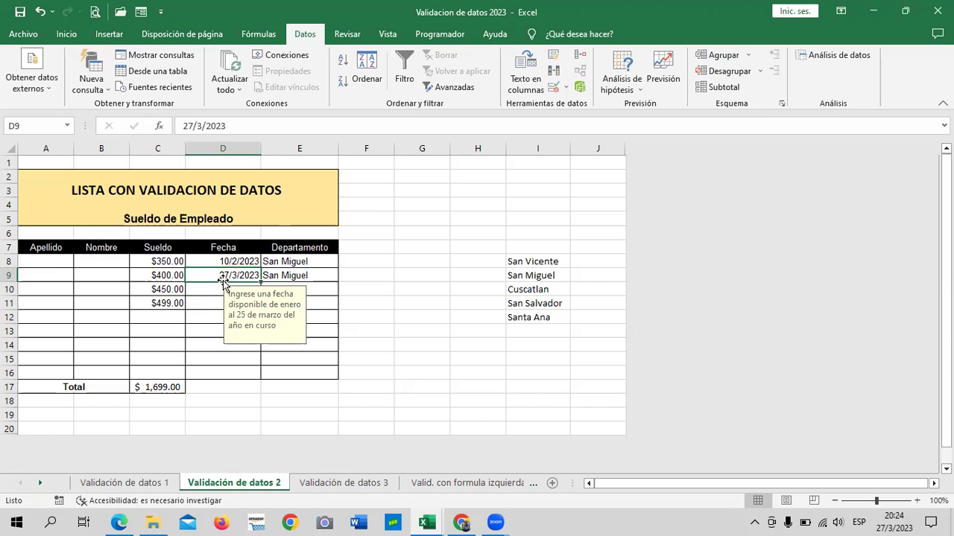
click(198, 290)
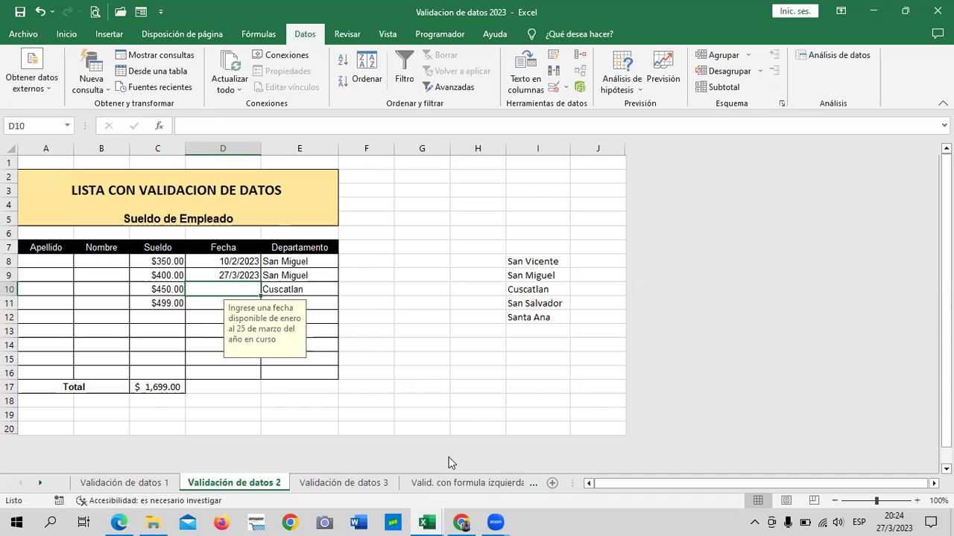
click(155, 260)
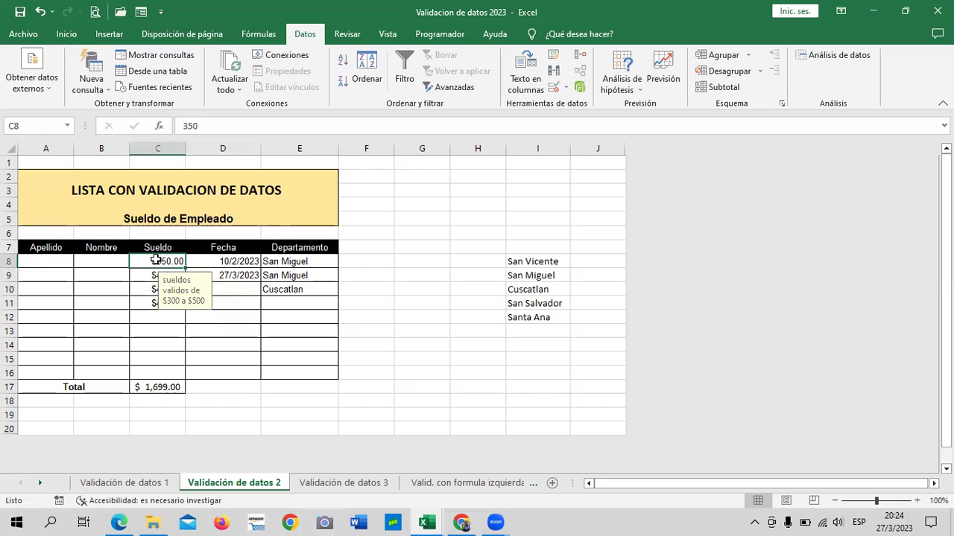
Remove all validation from Sueldo cells C8:C16 and delete their values.
click(139, 357)
drag(144, 262, 139, 372)
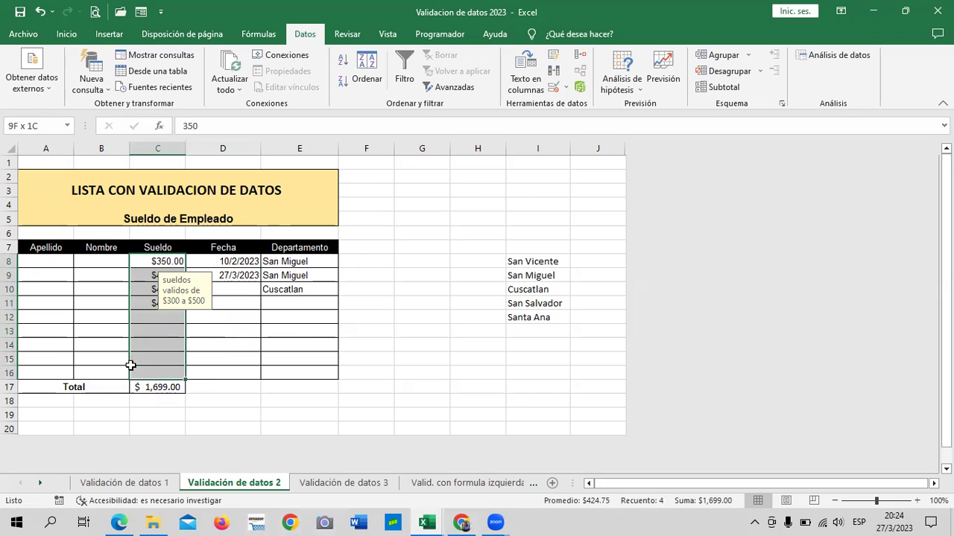
click(559, 88)
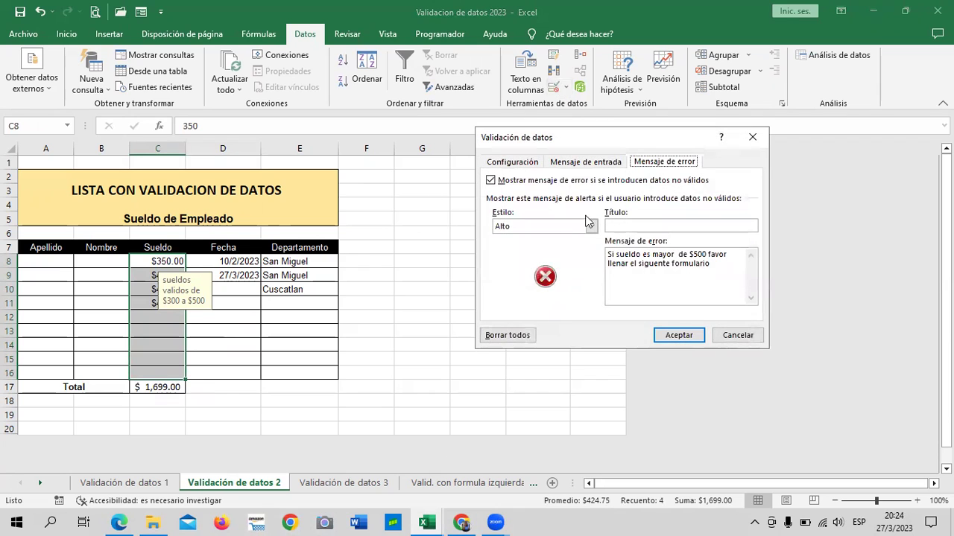
click(512, 159)
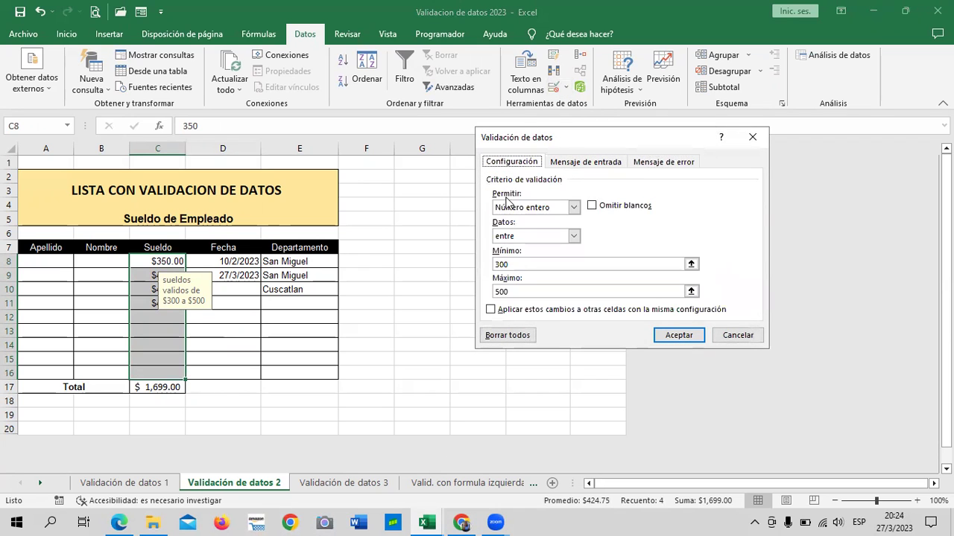
click(503, 335)
click(703, 337)
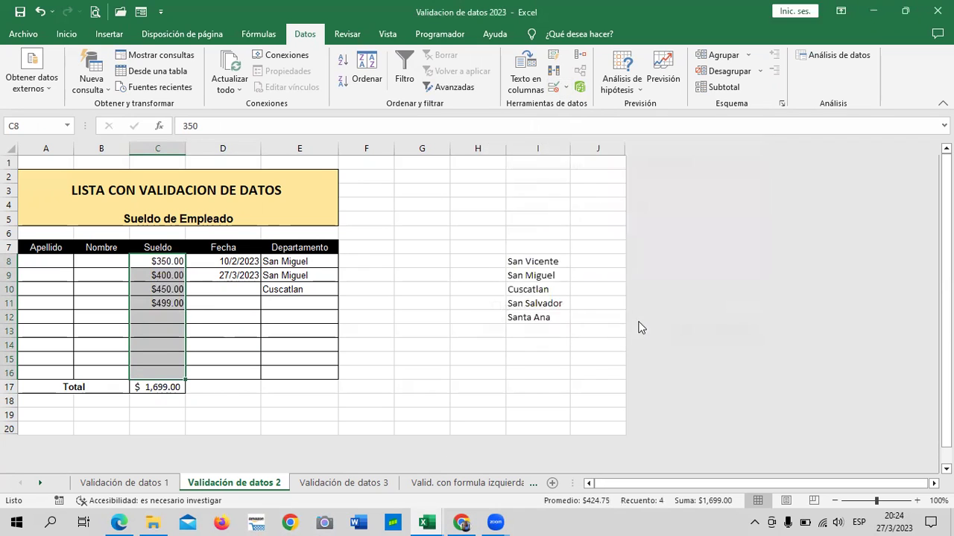
key(Delete)
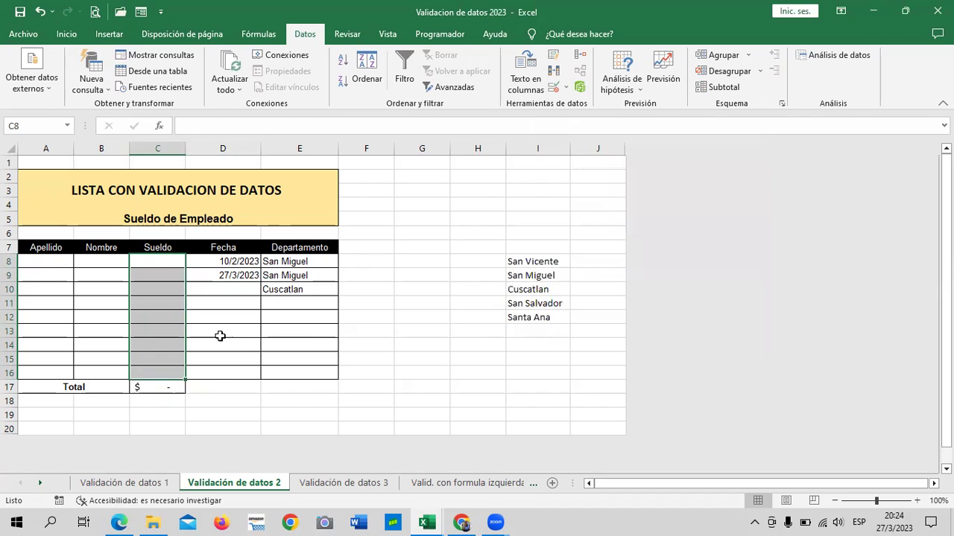
click(405, 359)
Give C8:C16 a Número entero rule requiring values mayor que 300.
drag(172, 261, 156, 374)
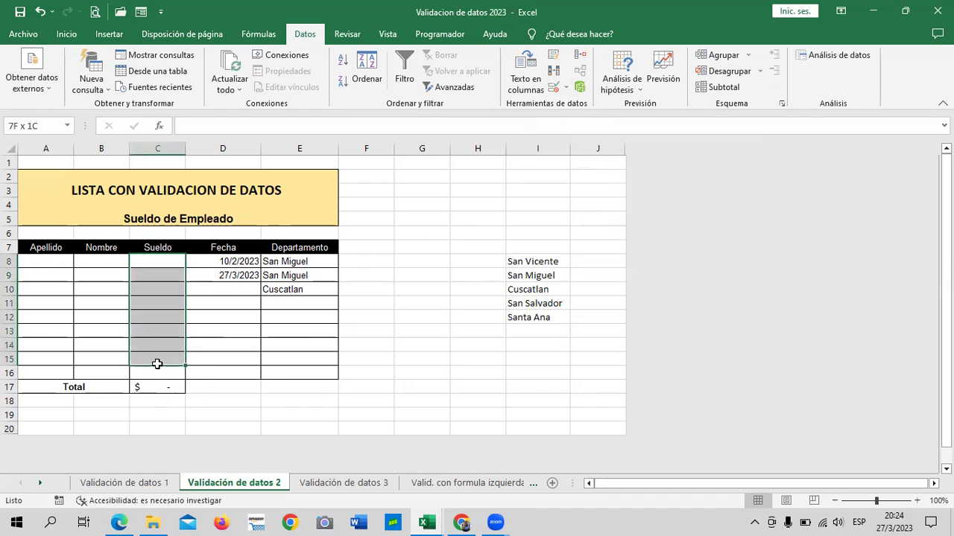
click(554, 87)
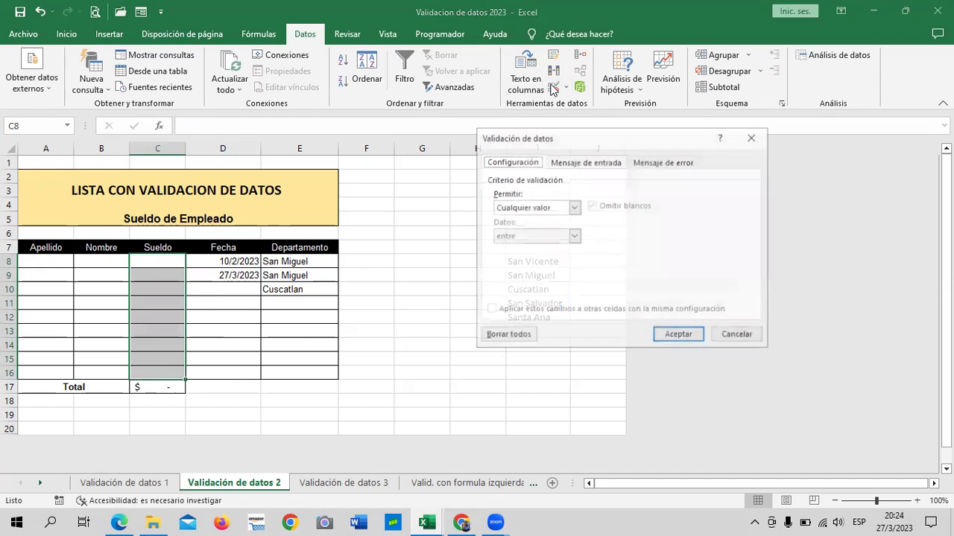
click(572, 208)
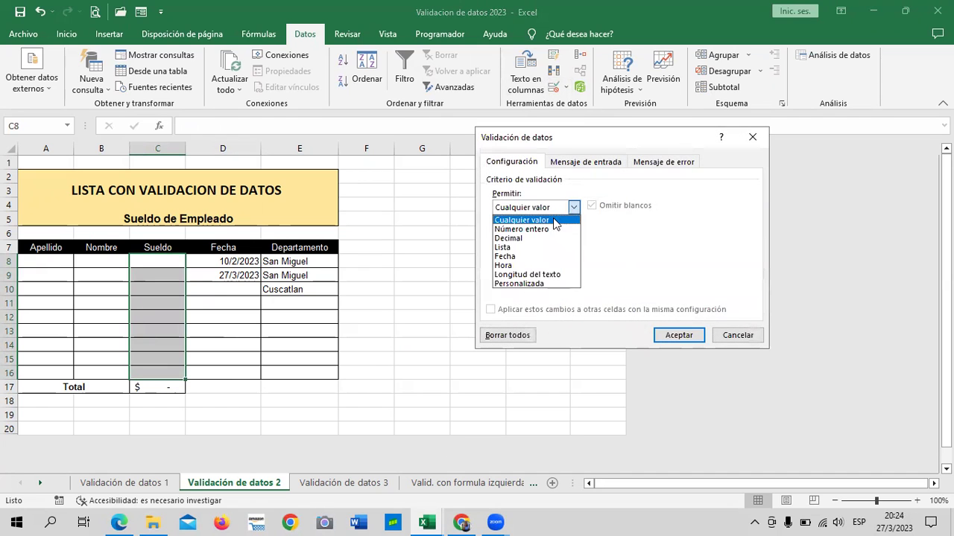
click(549, 226)
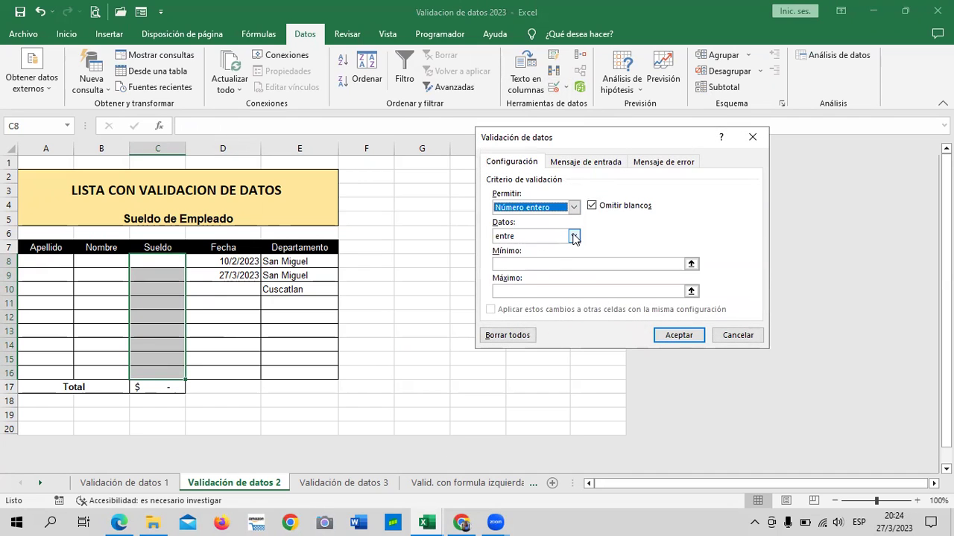
click(573, 237)
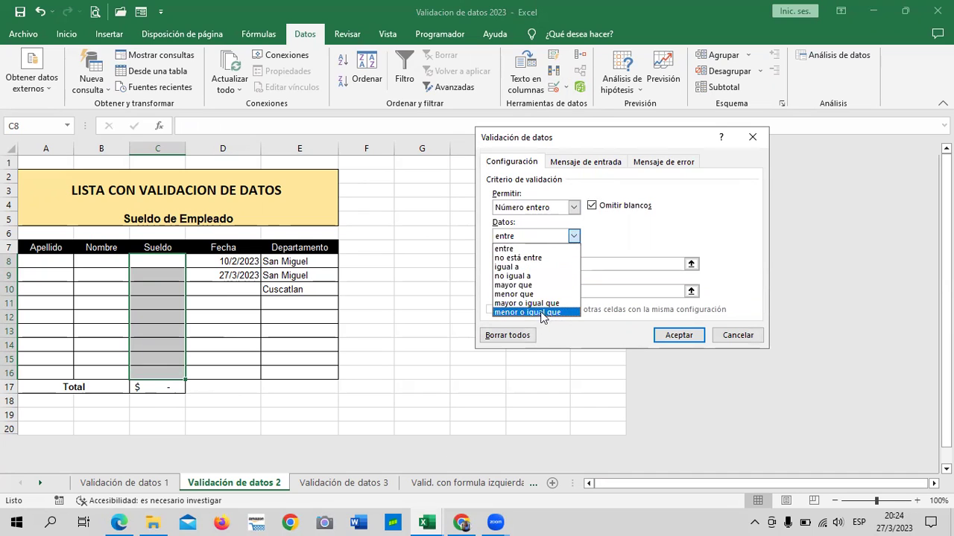
click(546, 286)
click(570, 264)
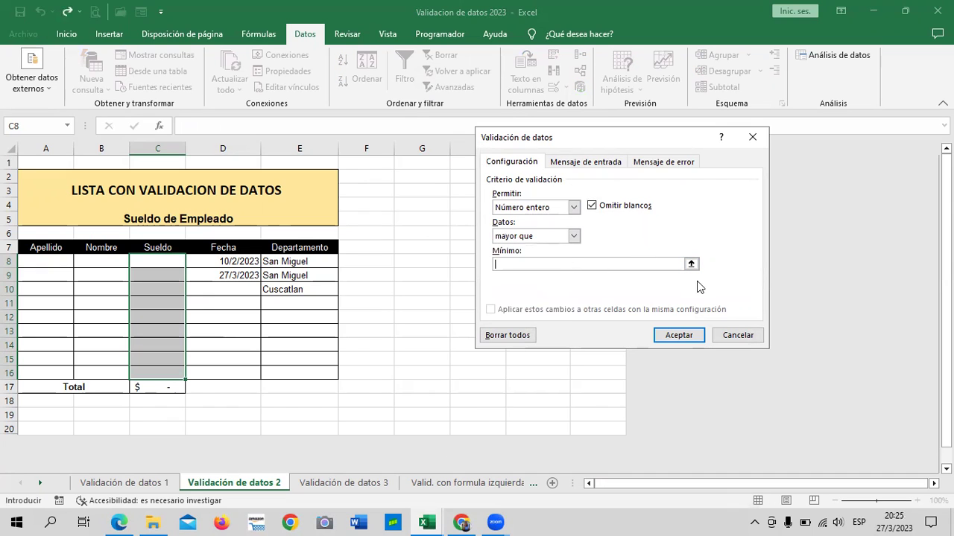
text(300)
click(689, 336)
click(517, 377)
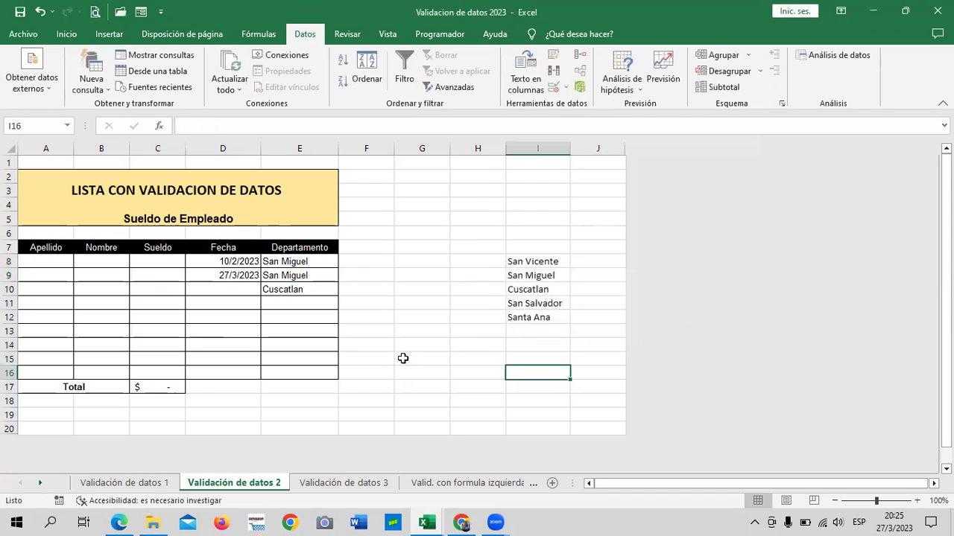
Enter 400 in C8, then try 250 in C9, which the rule rejects.
click(152, 260)
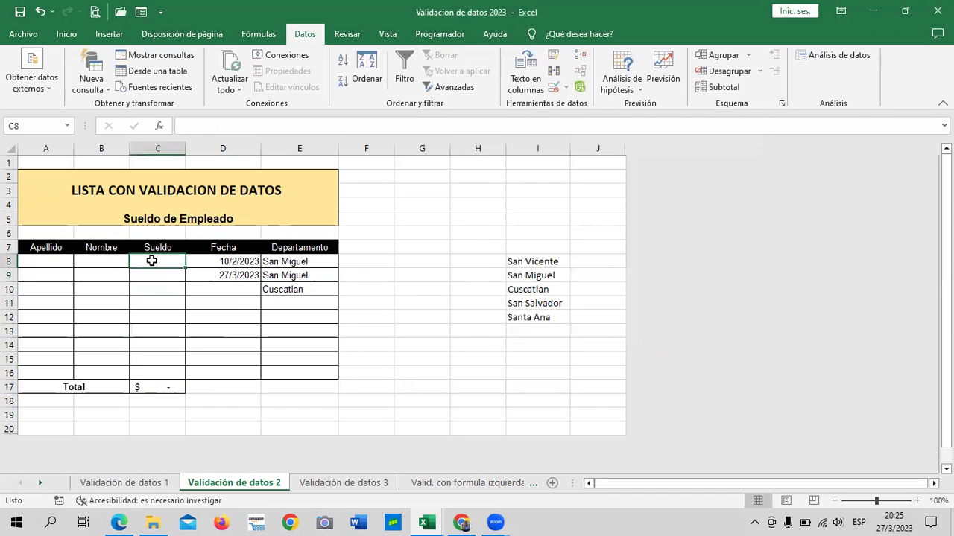
text(400)
key(Return)
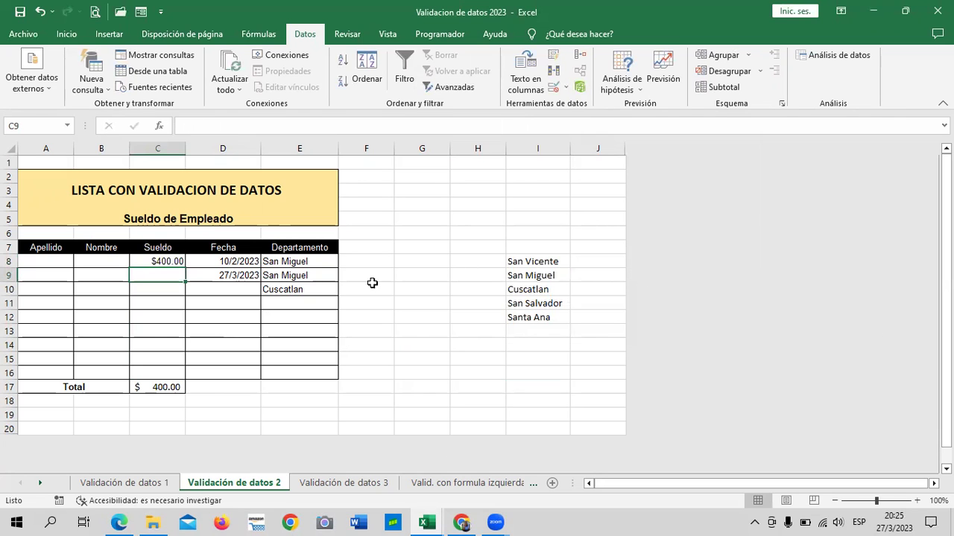
text(250)
key(Return)
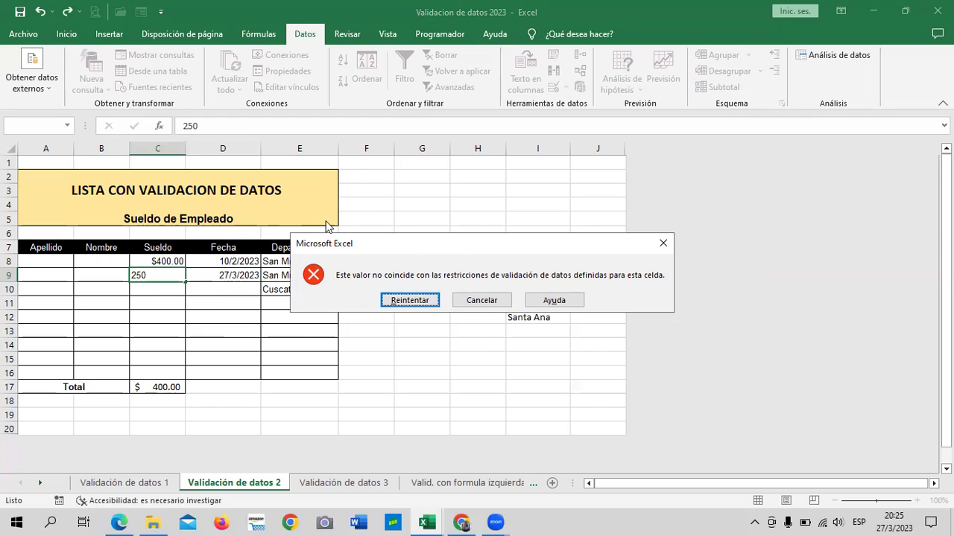
click(413, 297)
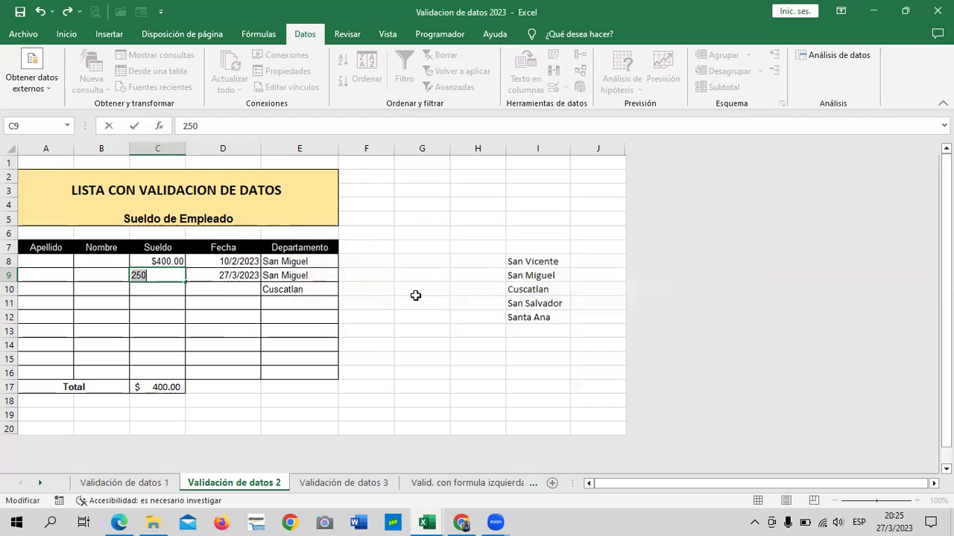
key(BackSpace)
Try the boundary 300 in C9, which is rejected, then enter 301 instead.
text(300)
key(Return)
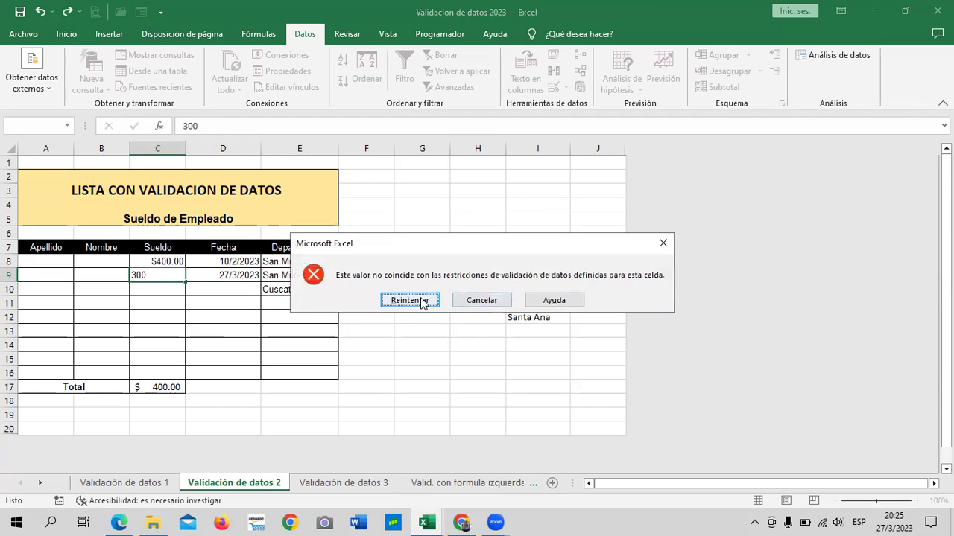
click(409, 300)
click(171, 275)
double_click(172, 275)
key(BackSpace)
text(301)
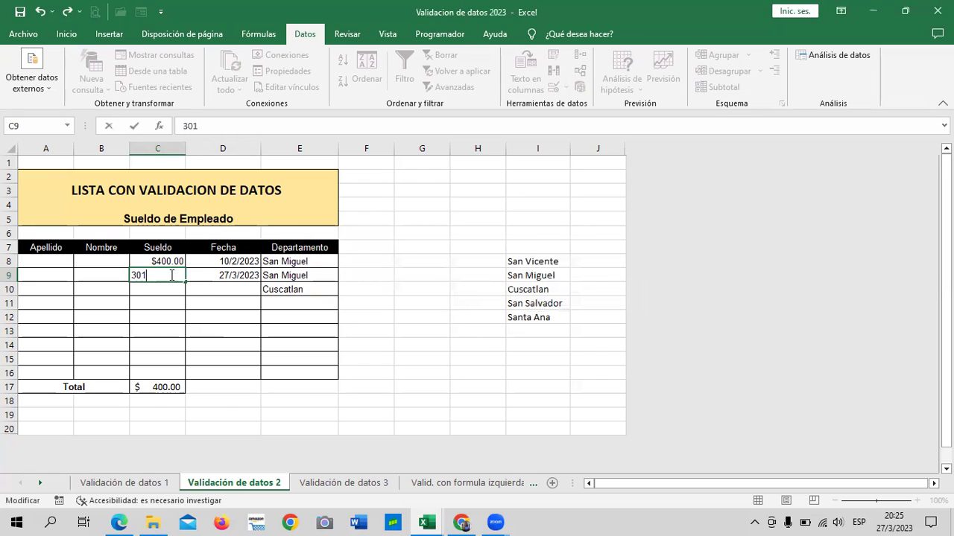
key(Return)
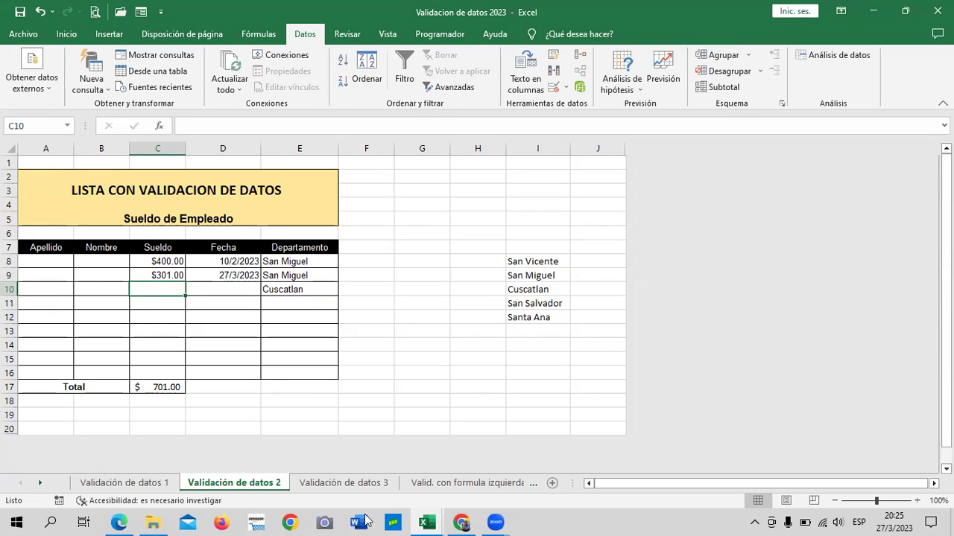
click(386, 261)
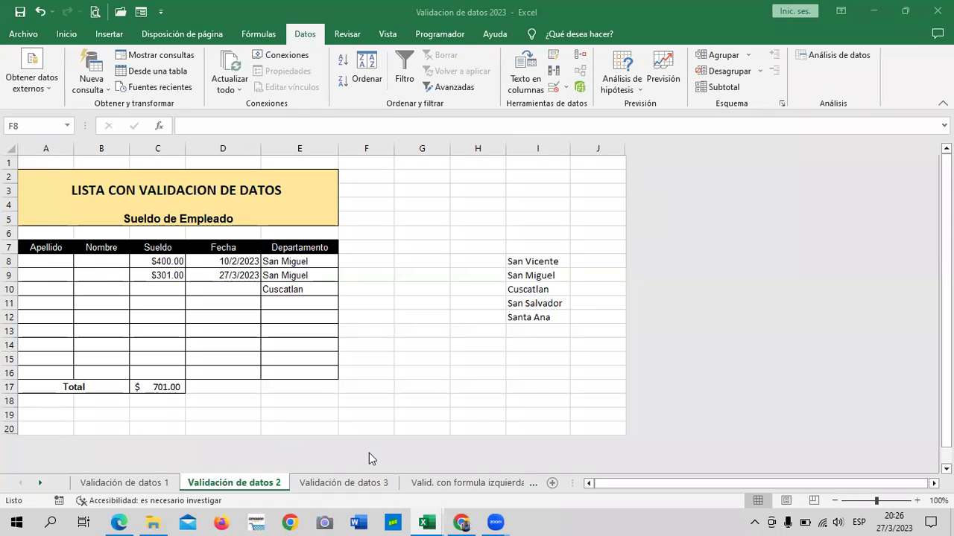
On sheet Validación de datos 3, select CÓDIGO cells C8:C17 and bring up Validación de datos.
click(349, 484)
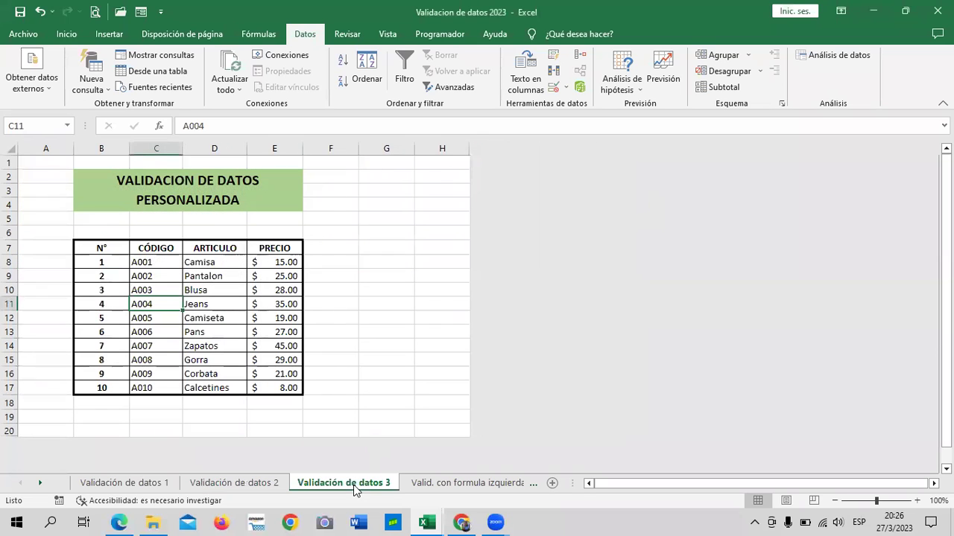
click(363, 283)
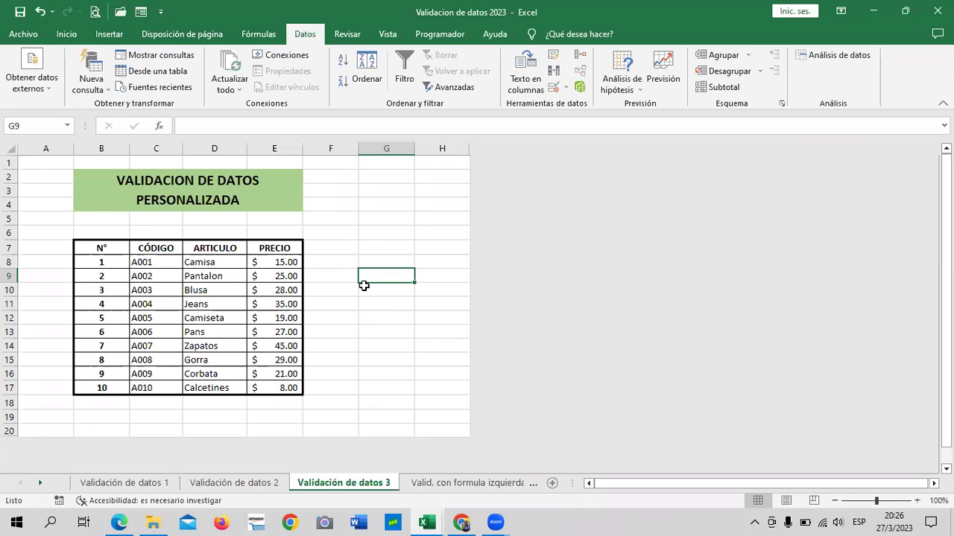
click(360, 236)
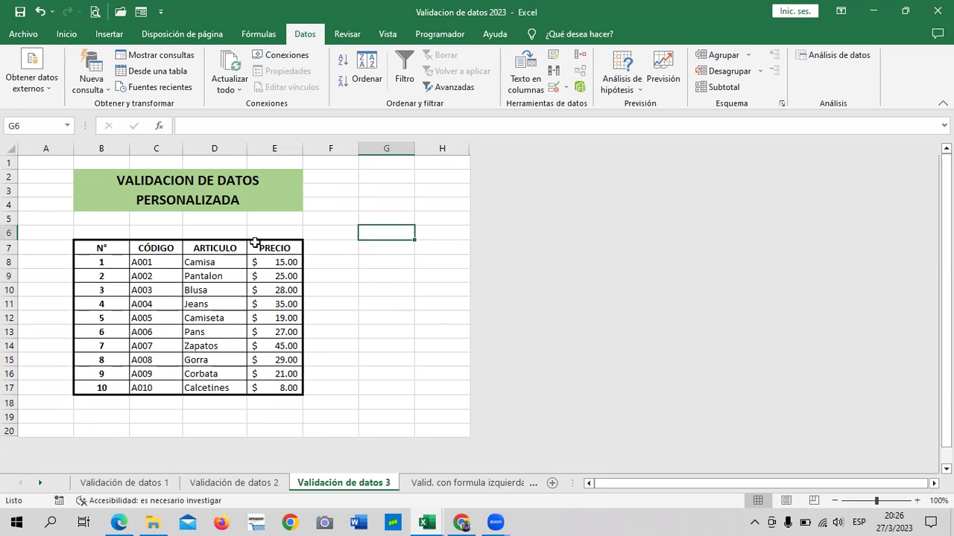
drag(142, 261, 158, 386)
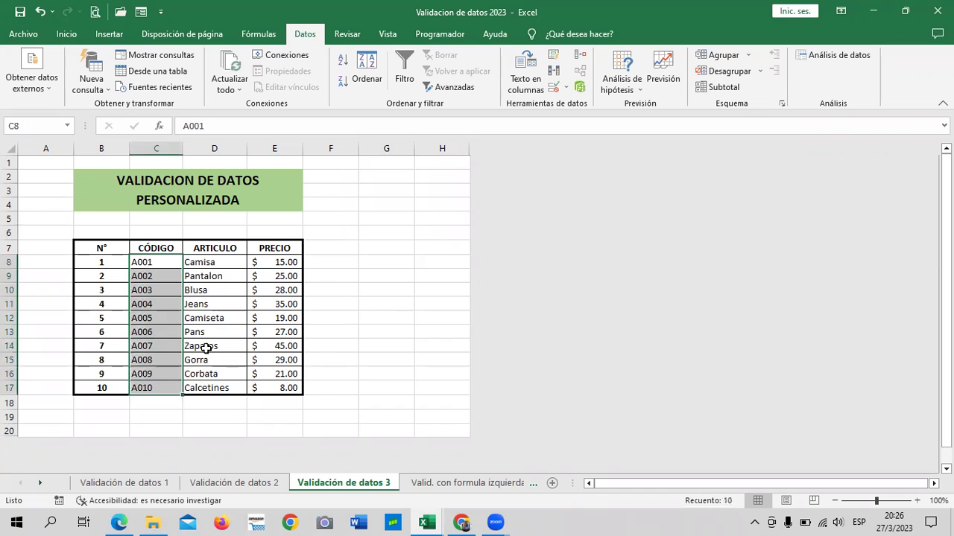
click(402, 291)
drag(160, 260, 169, 387)
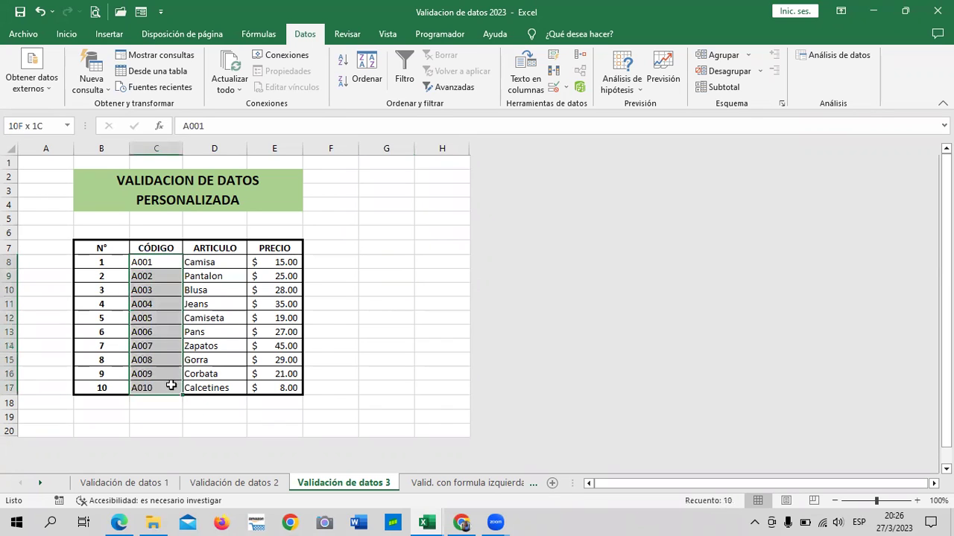
click(554, 90)
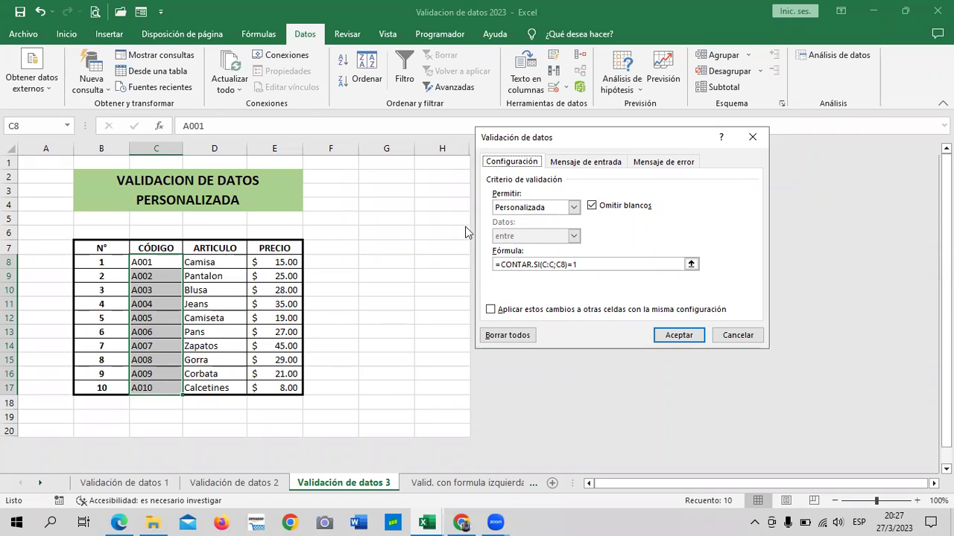
Complete the formula as =CONTAR.SI(C:C;C8)=1, accept it, and select C9 for testing.
click(566, 265)
text())
click(609, 269)
key(BackSpace)
text(1)
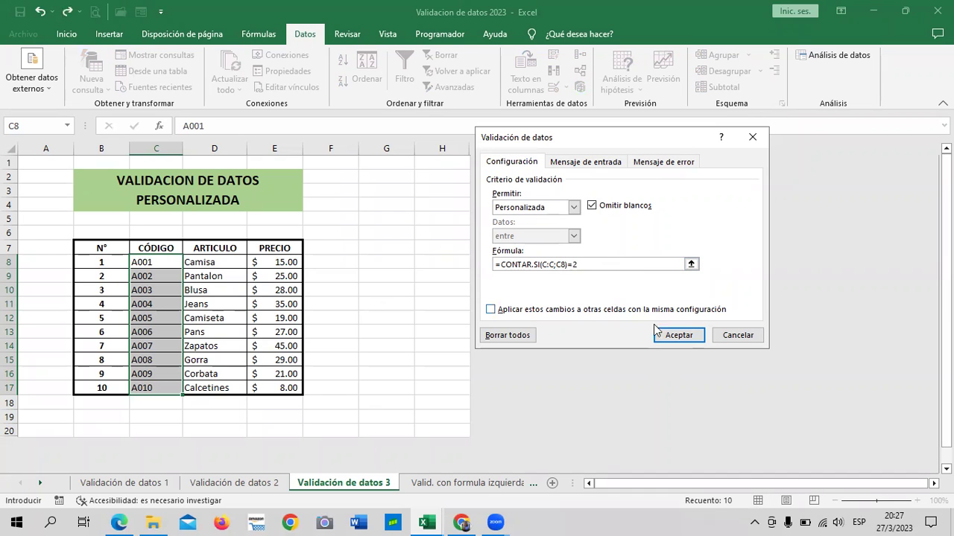
click(696, 336)
click(349, 274)
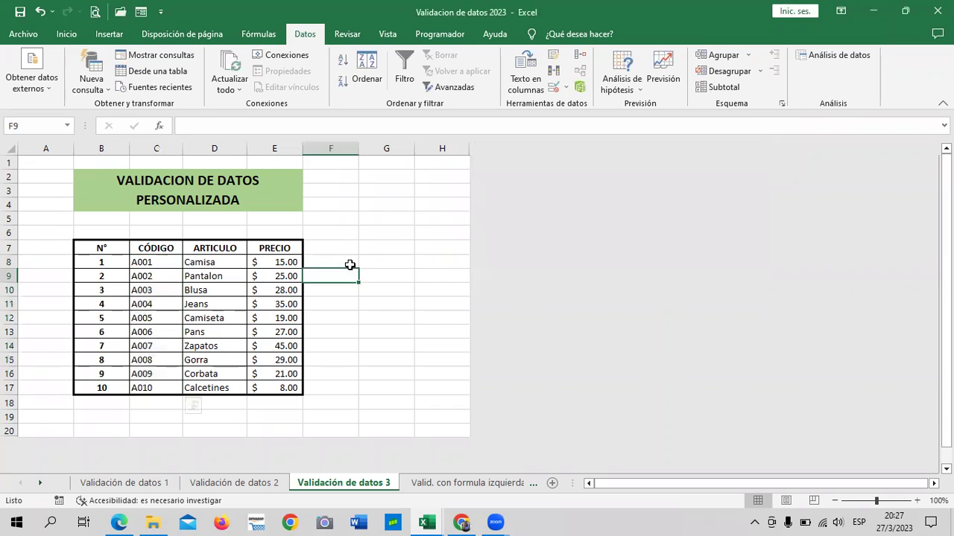
click(167, 274)
key(BackSpace)
text(1)
key(Return)
double_click(161, 290)
key(BackSpace)
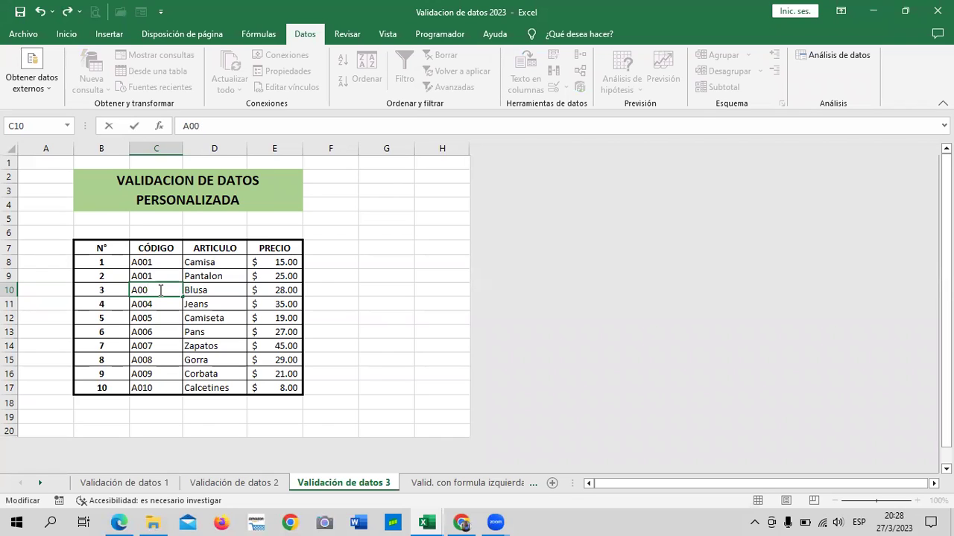
text(1)
key(Return)
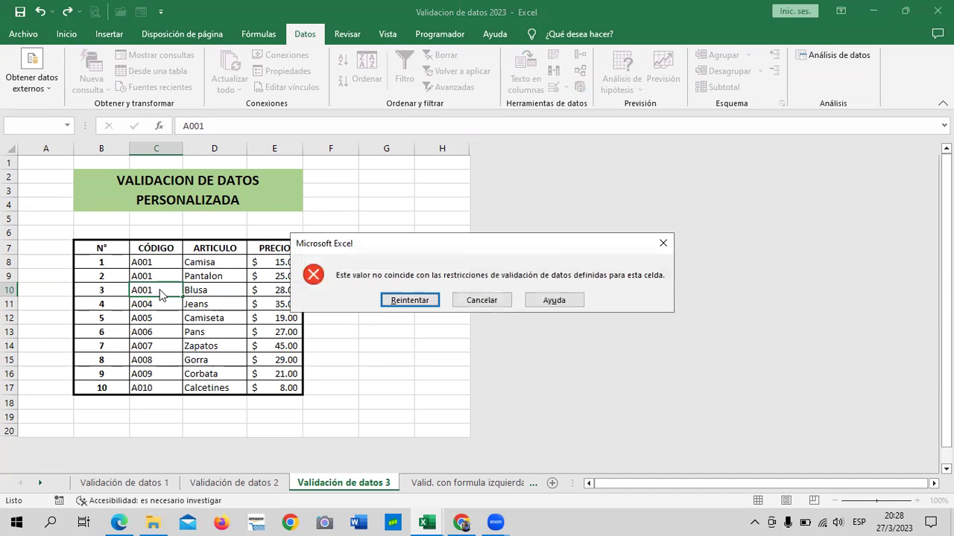
click(412, 299)
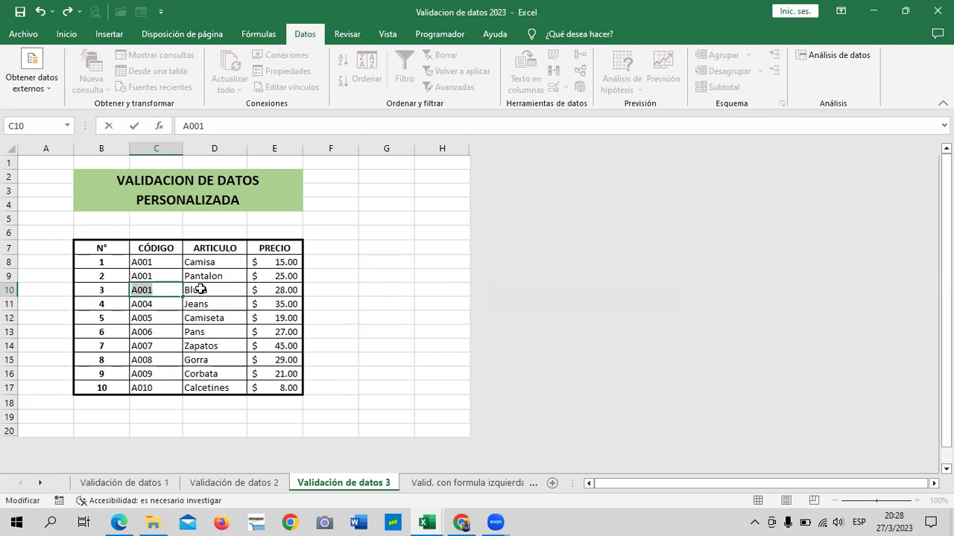
key(BackSpace)
text(A00)
text(2)
key(Return)
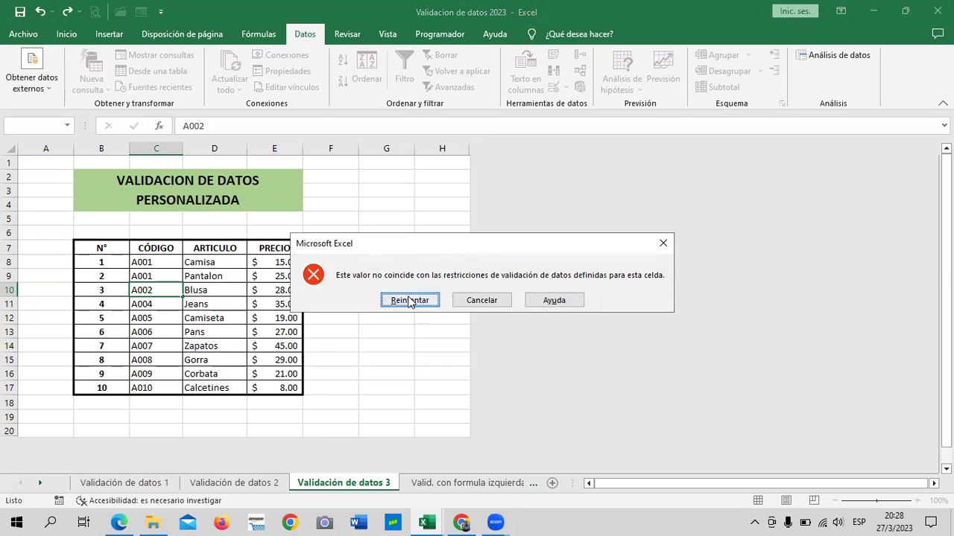
click(409, 301)
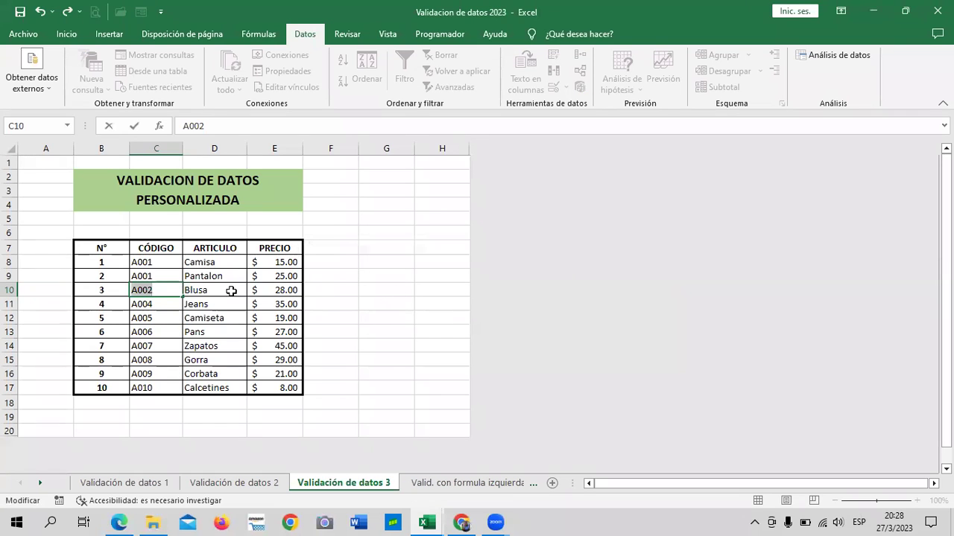
key(Return)
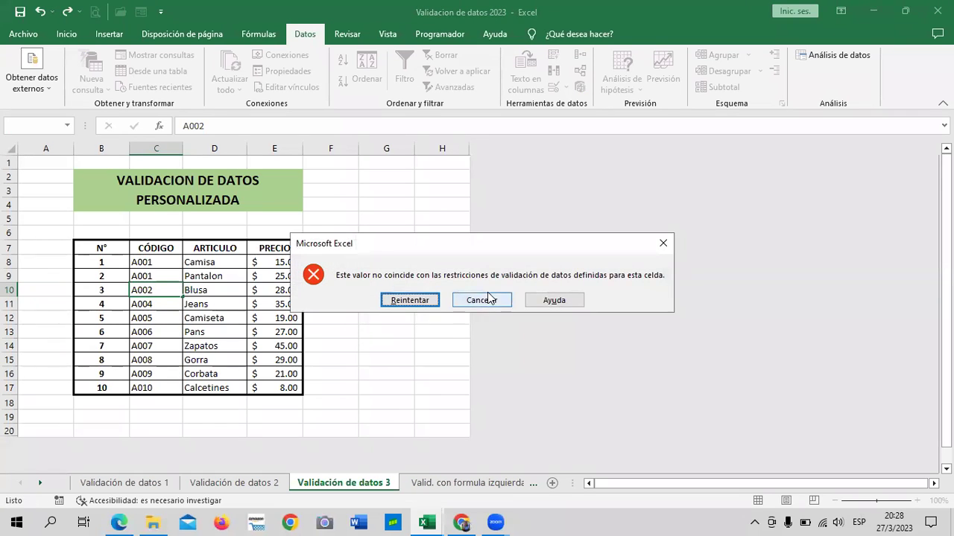
click(485, 298)
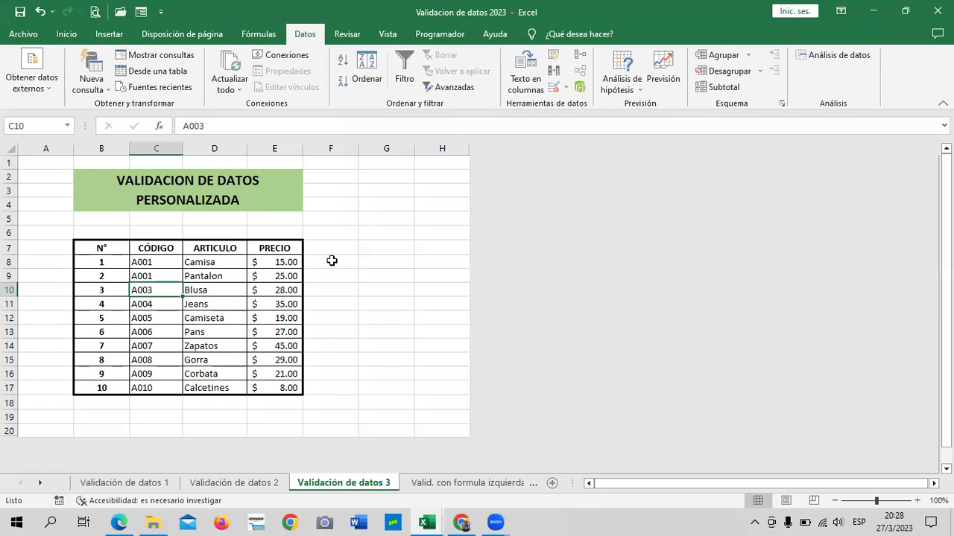
click(359, 256)
drag(167, 262, 162, 393)
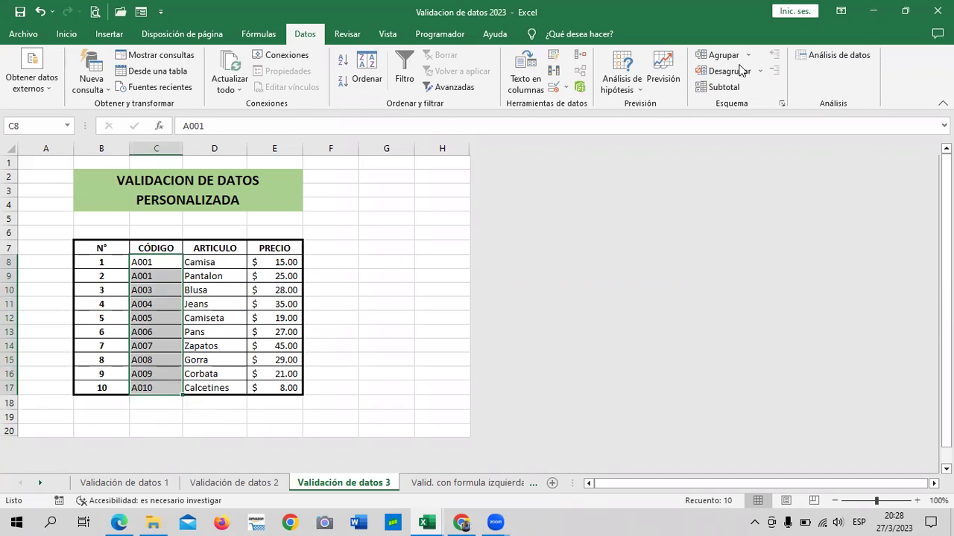
Clear the existing validation rule from the code cells with Borrar todos.
click(553, 88)
click(599, 263)
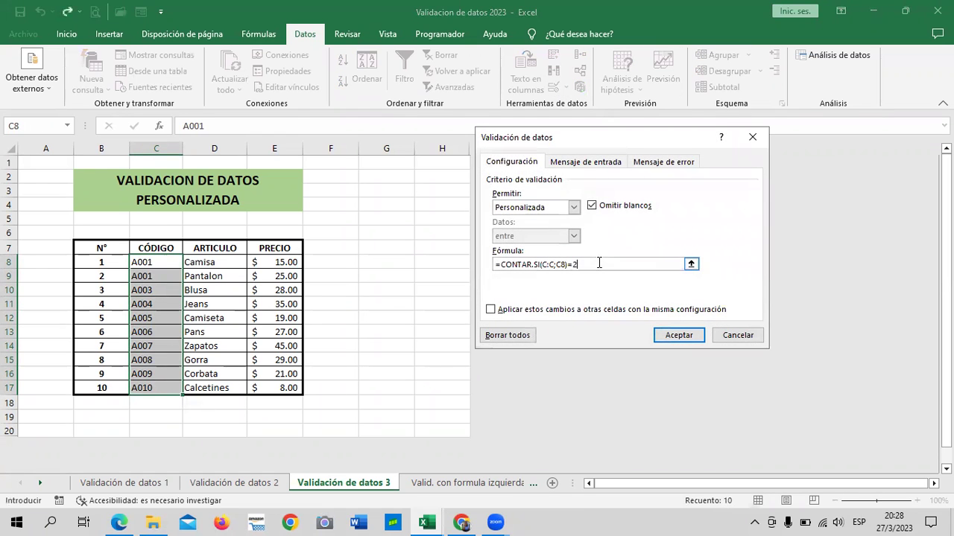
click(503, 336)
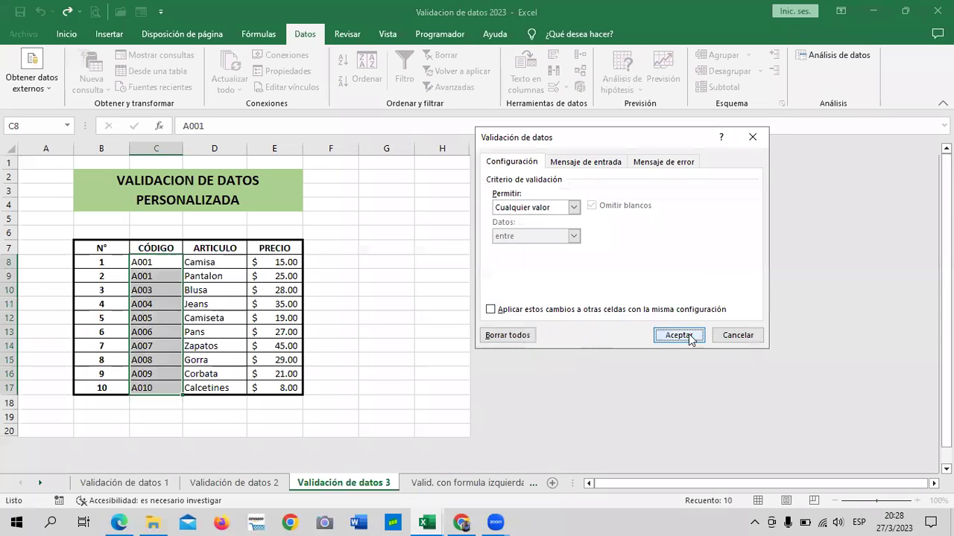
click(679, 335)
click(440, 276)
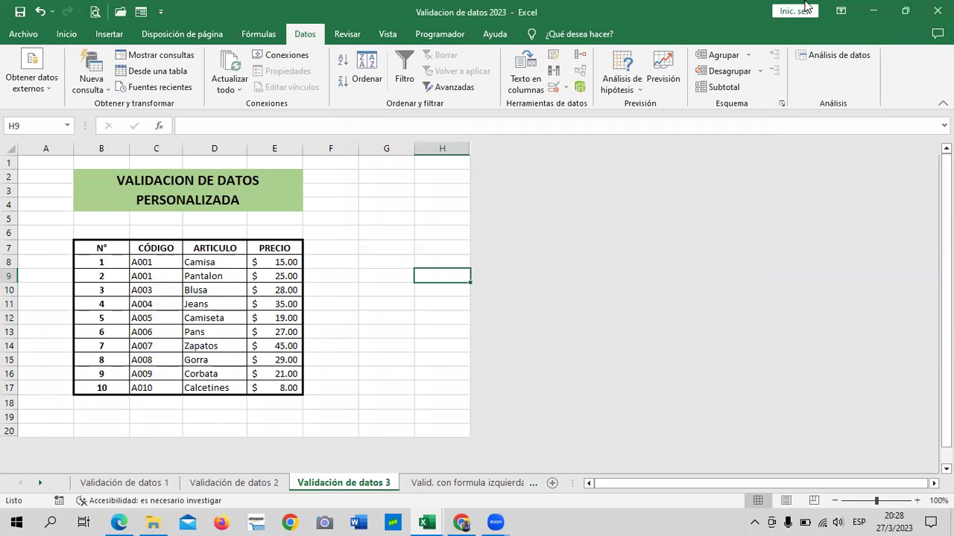
Change the code in C9 from A001 to A002.
click(152, 361)
click(160, 262)
double_click(164, 275)
key(BackSpace)
text(2)
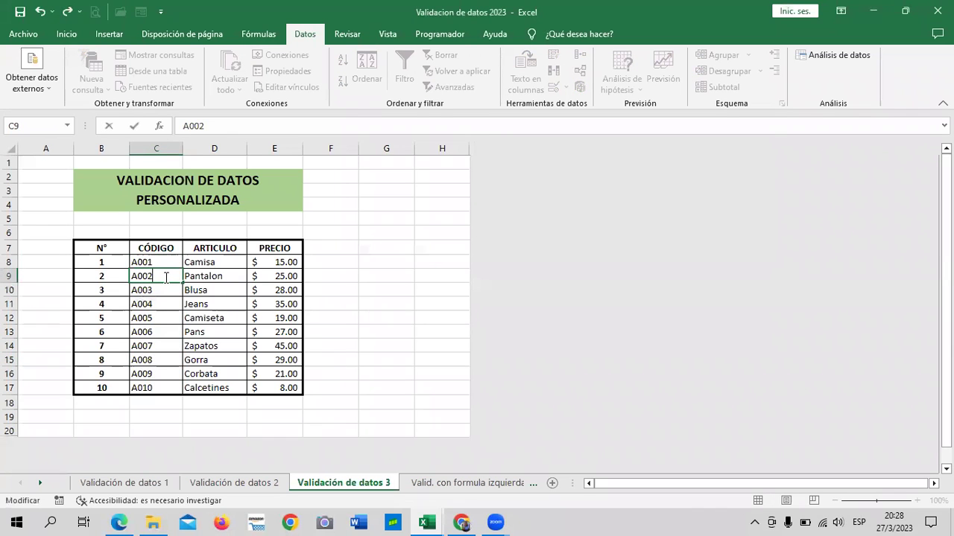
key(Return)
drag(389, 302, 389, 296)
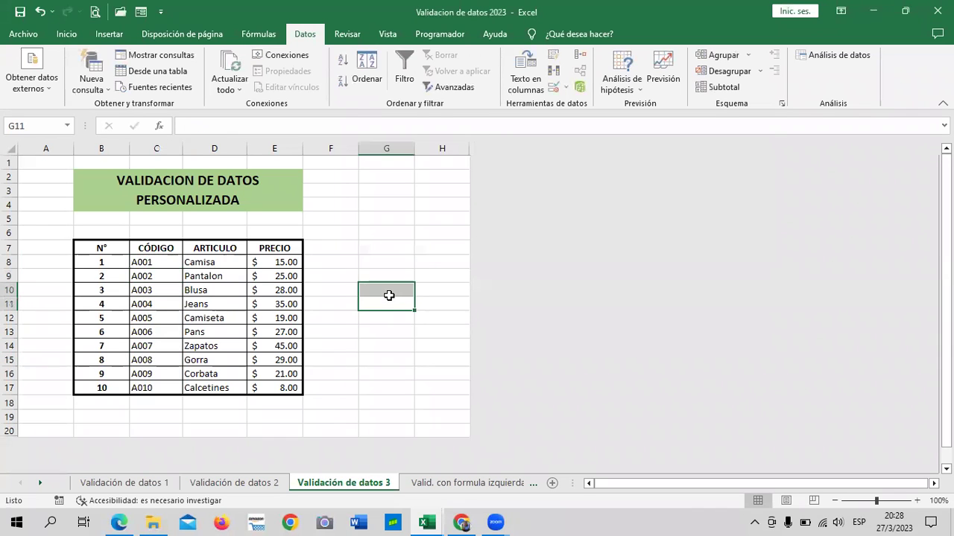
click(374, 231)
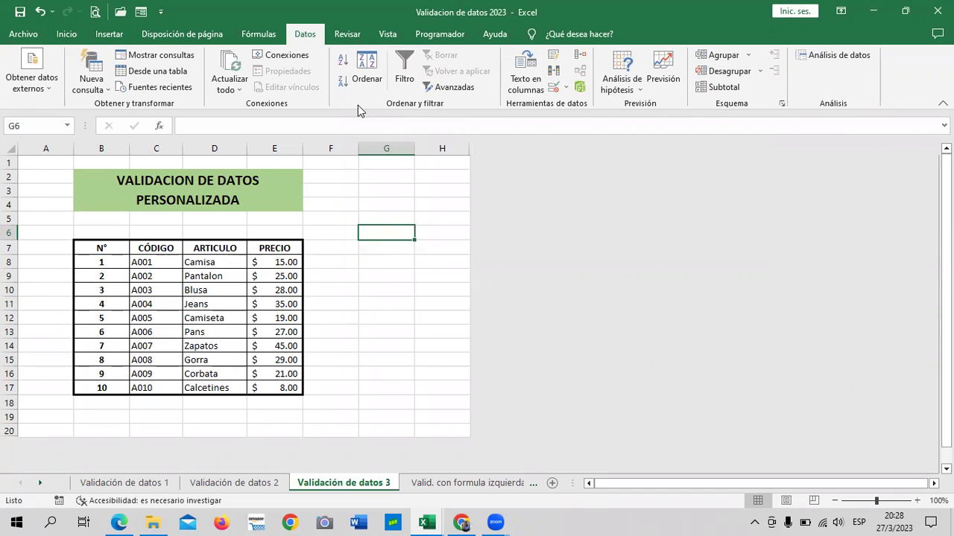
Apply a Personalizada rule =CONTAR.SI(C:C;C8)=1 to C8:C17, fixing the misspelled function name.
drag(134, 261, 165, 390)
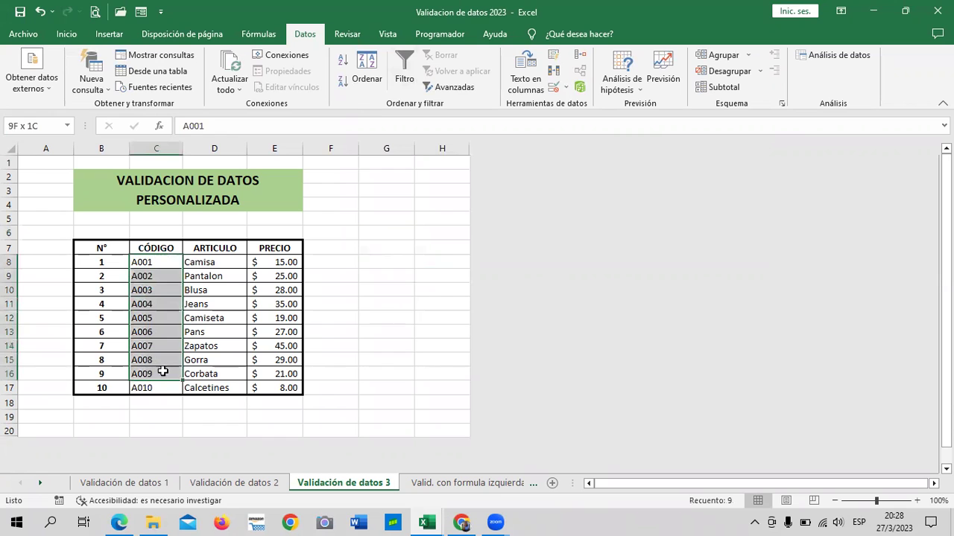
click(549, 89)
click(574, 207)
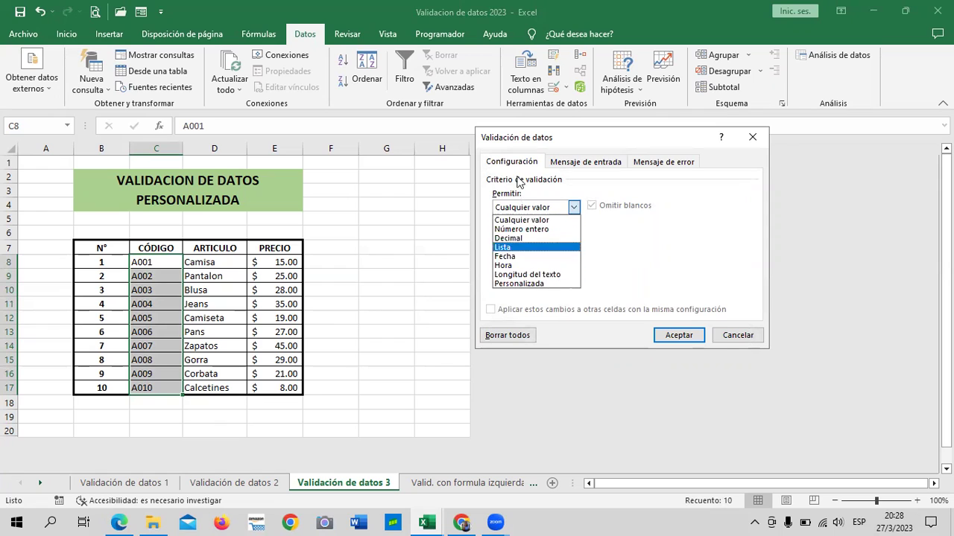
click(536, 284)
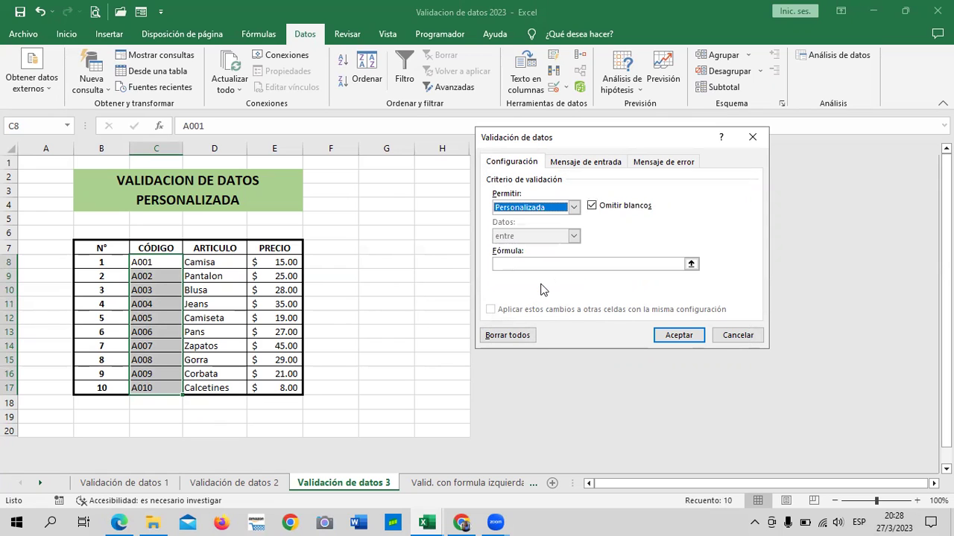
click(561, 265)
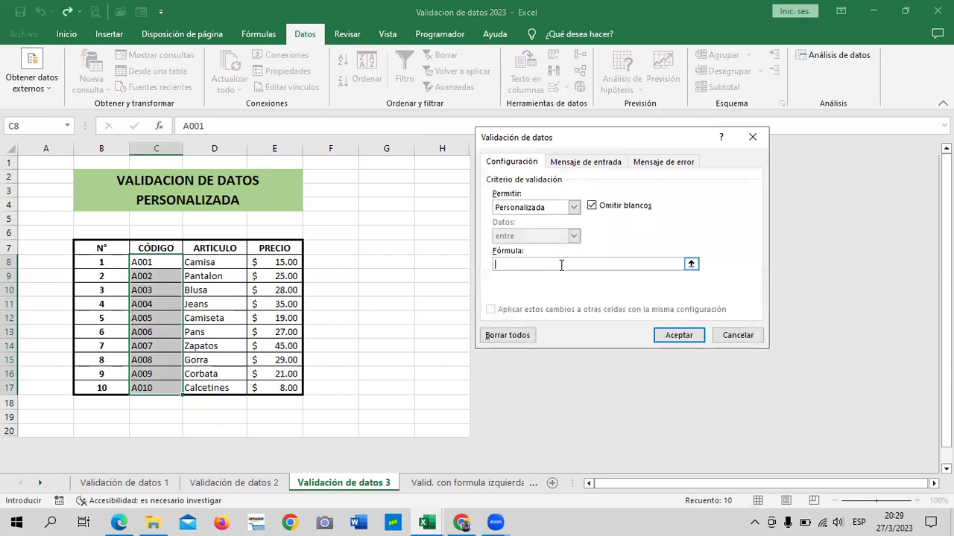
text(=)
text(contaar.si)
text(()
text(c)
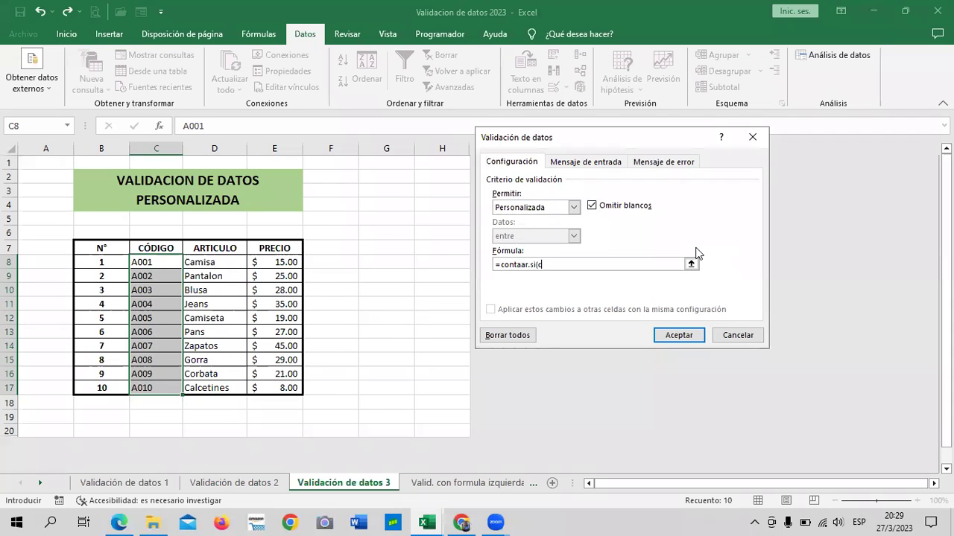
text(:c)
text(;)
text(c8)
text()=1)
click(520, 265)
key(BackSpace)
click(686, 335)
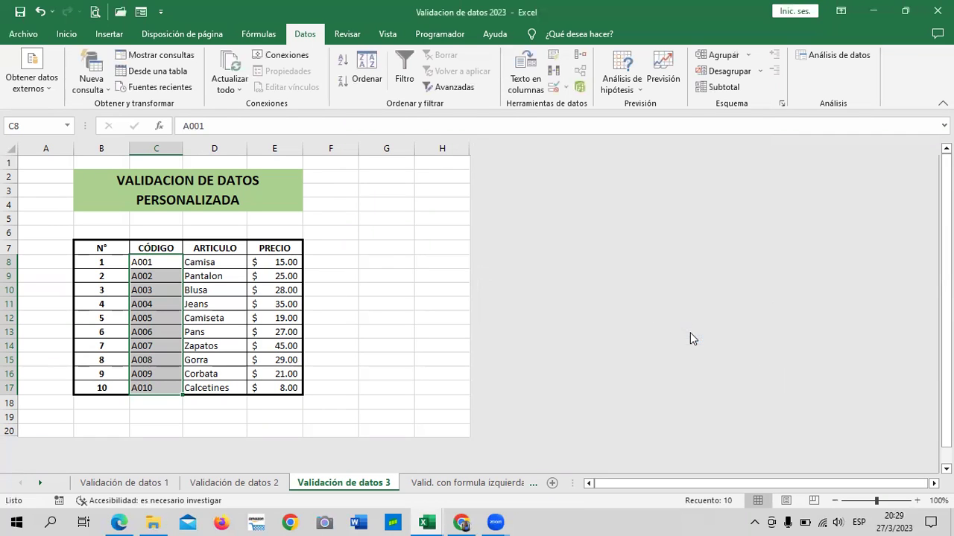
click(380, 258)
click(170, 262)
click(163, 277)
double_click(163, 284)
double_click(162, 276)
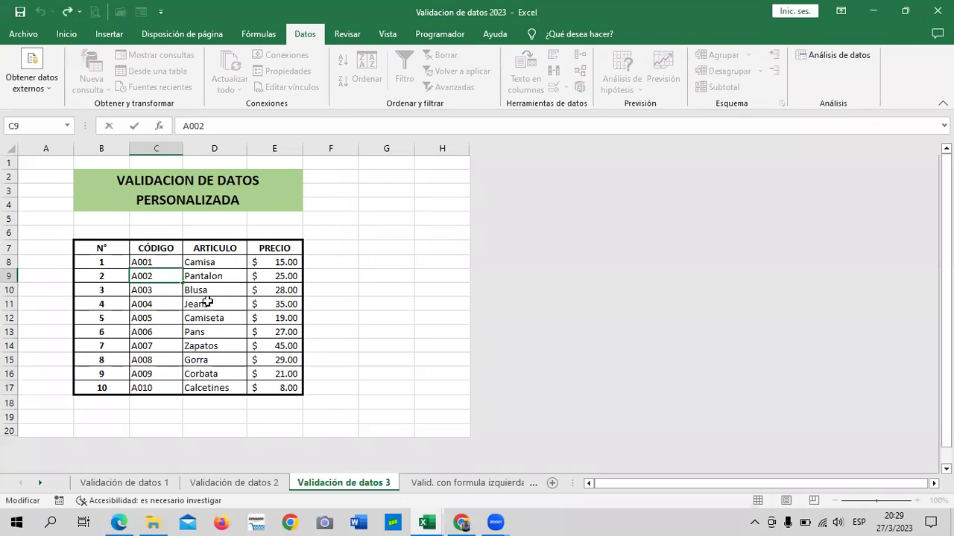
key(BackSpace)
text(1)
key(Return)
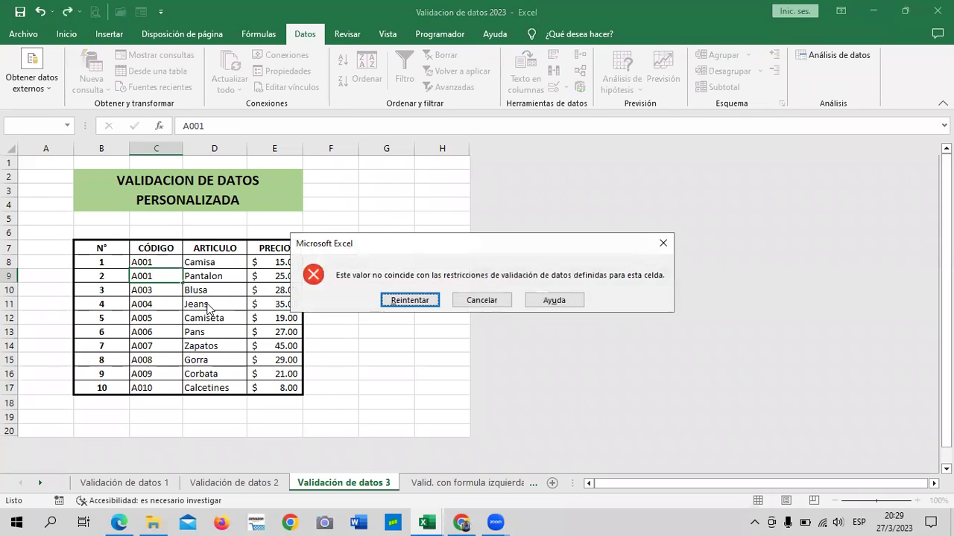
click(422, 300)
click(172, 276)
key(BackSpace)
text(2)
key(Return)
click(147, 388)
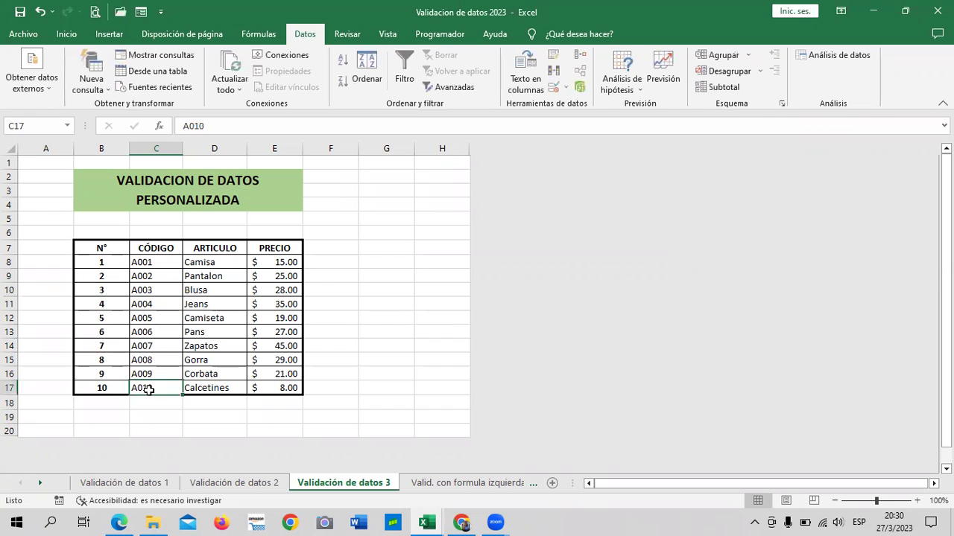
click(366, 301)
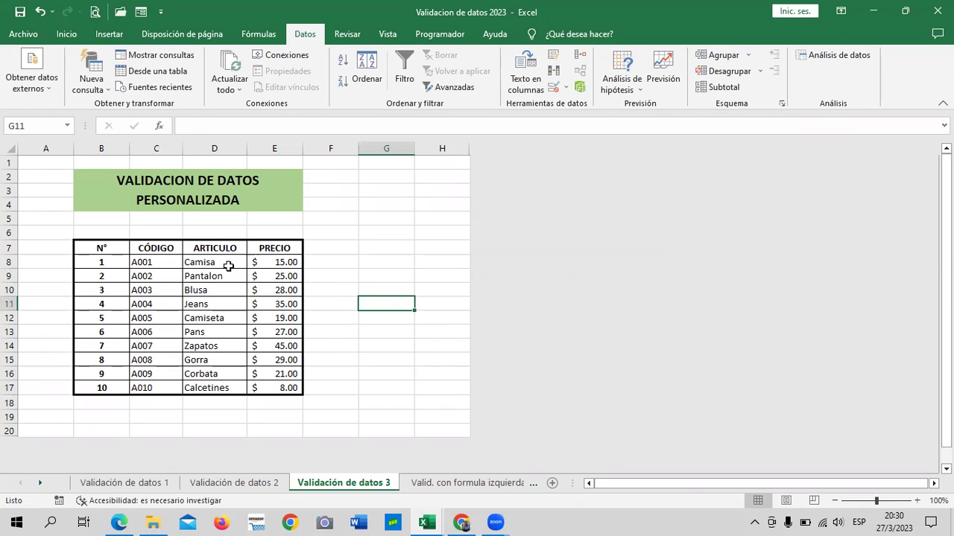
drag(209, 261, 223, 387)
click(385, 280)
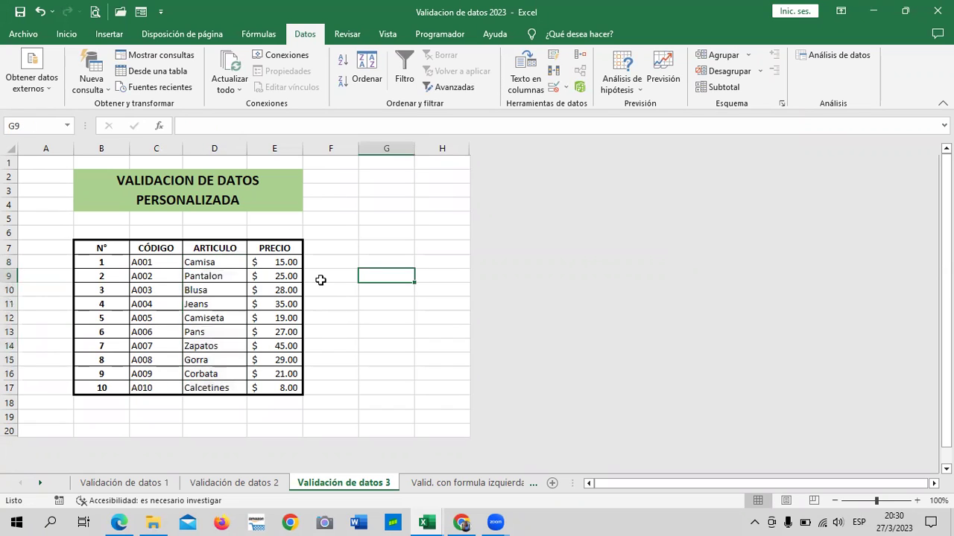
click(229, 262)
click(228, 275)
double_click(228, 274)
click(158, 148)
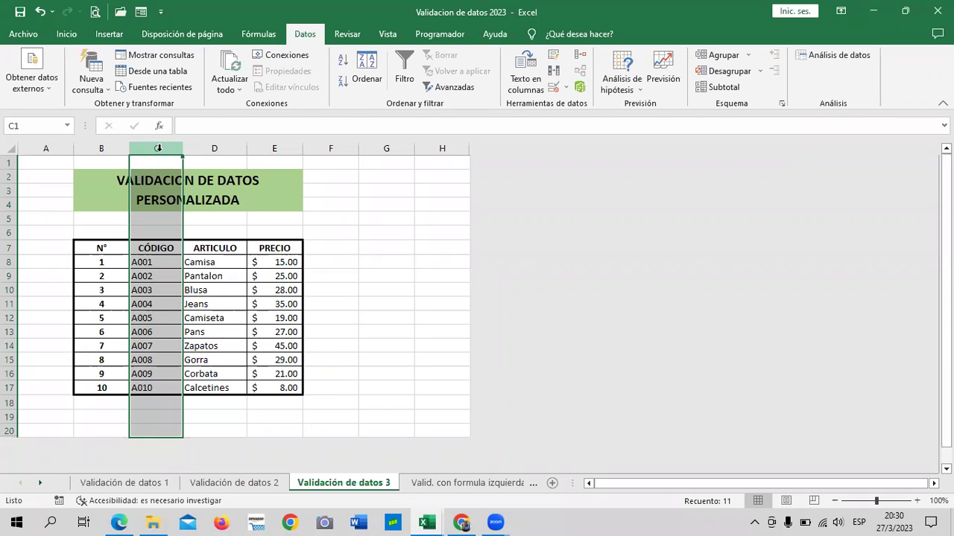
Select the ARTICULO cells D8:D16 and bring up their Validación de datos settings.
click(393, 274)
click(164, 264)
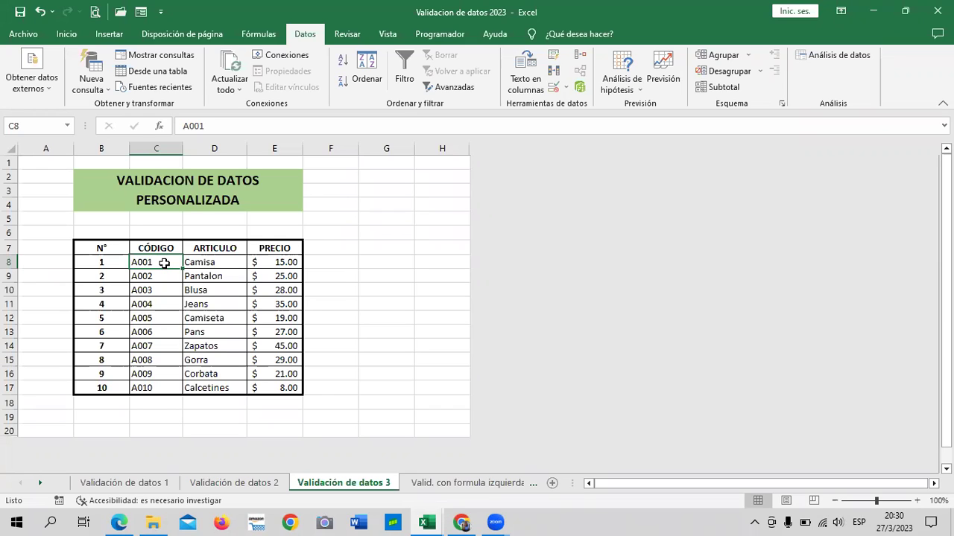
click(348, 337)
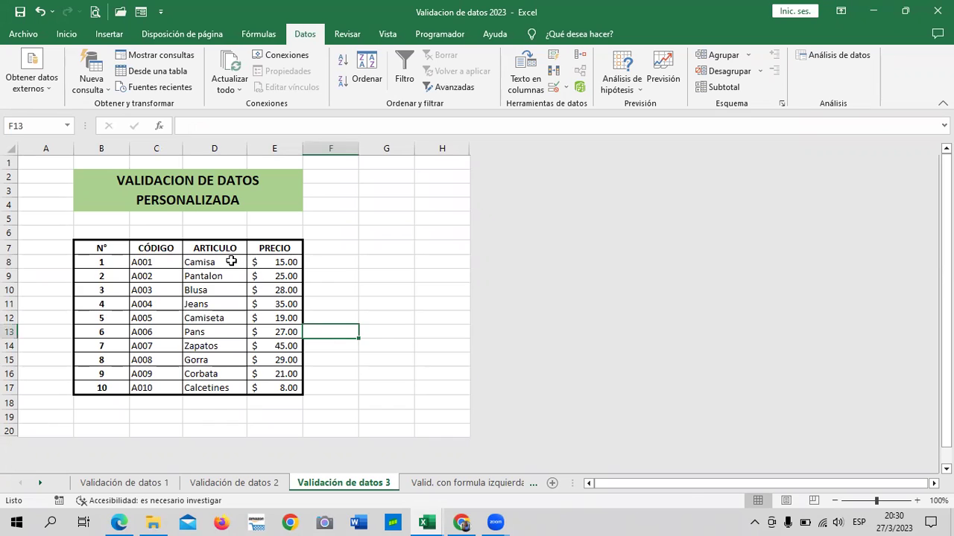
drag(231, 262, 222, 388)
click(383, 286)
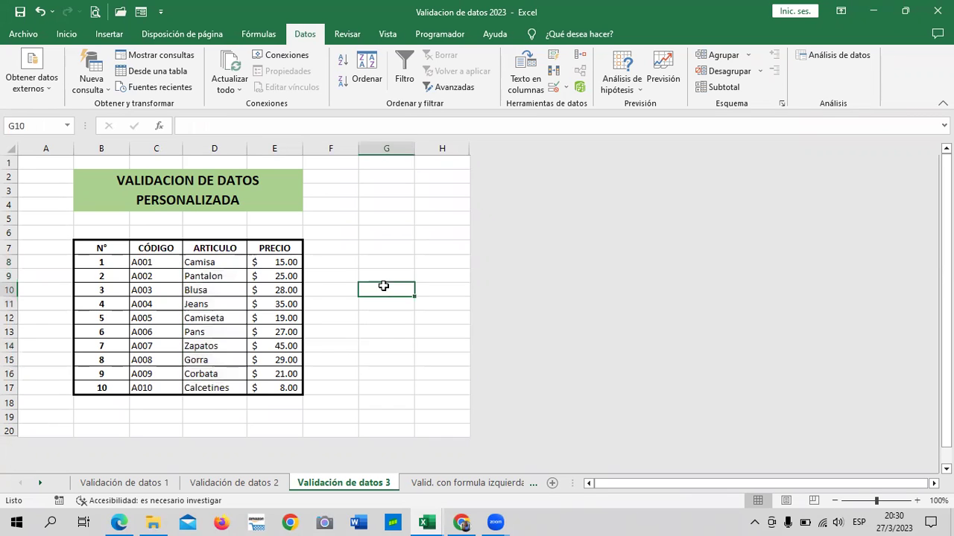
drag(230, 261, 220, 388)
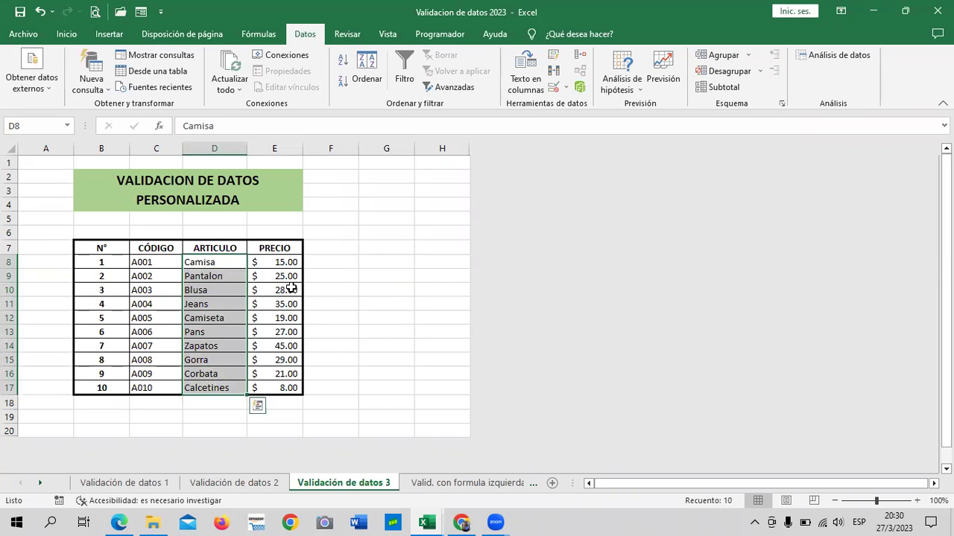
click(408, 279)
drag(222, 263, 221, 374)
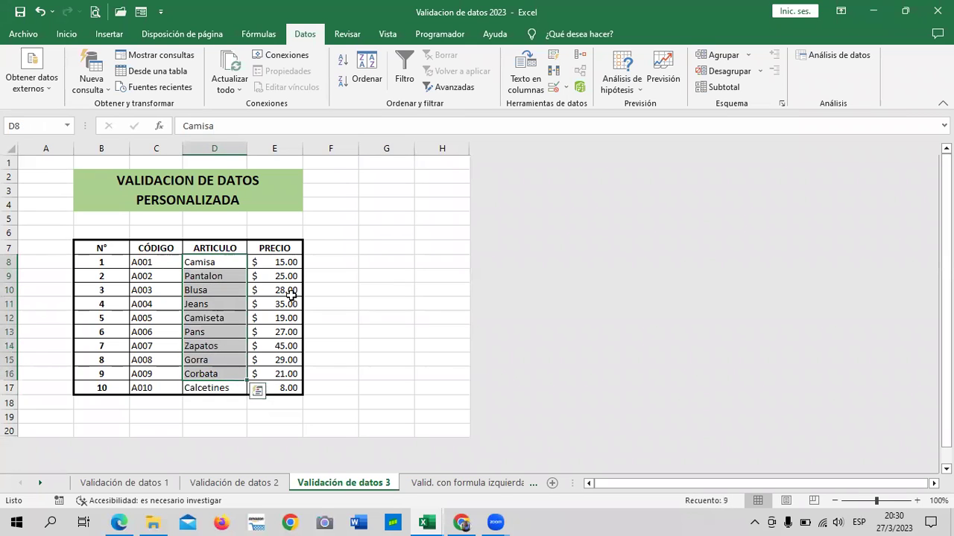
click(553, 87)
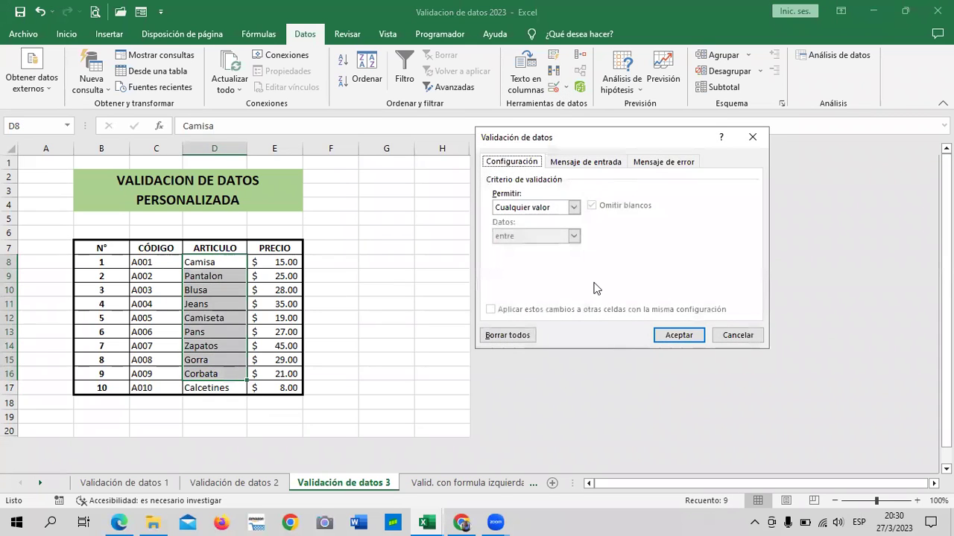
Set Permitir to Personalizada with the formula =contar.si(d:d;d9)=1.
click(573, 207)
click(570, 286)
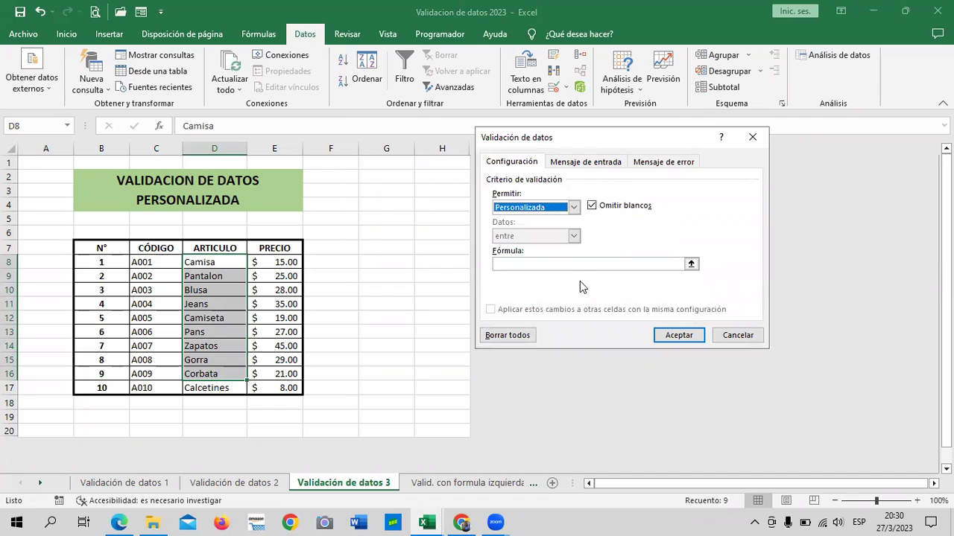
click(577, 263)
text(=contar.si()
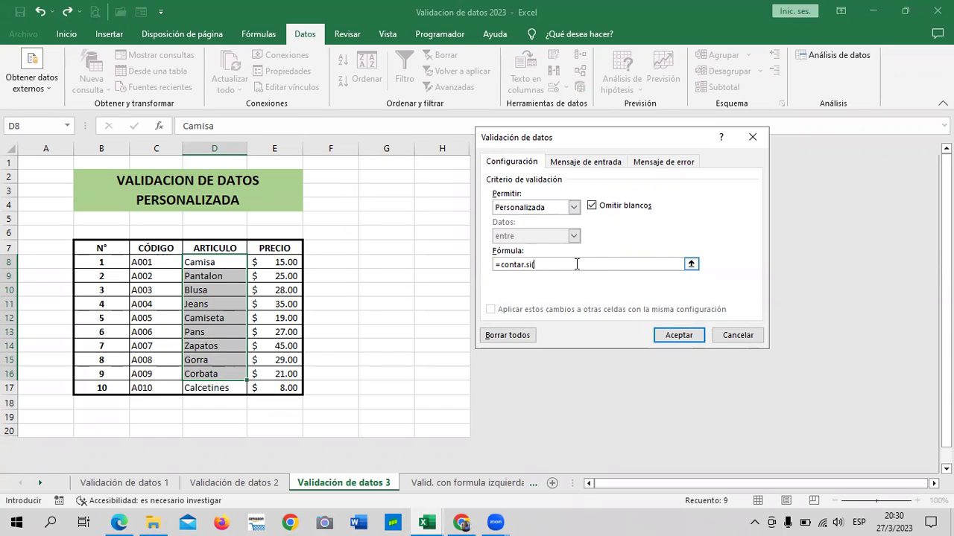
text(d:d;d)
text(9)
text())
text(=1)
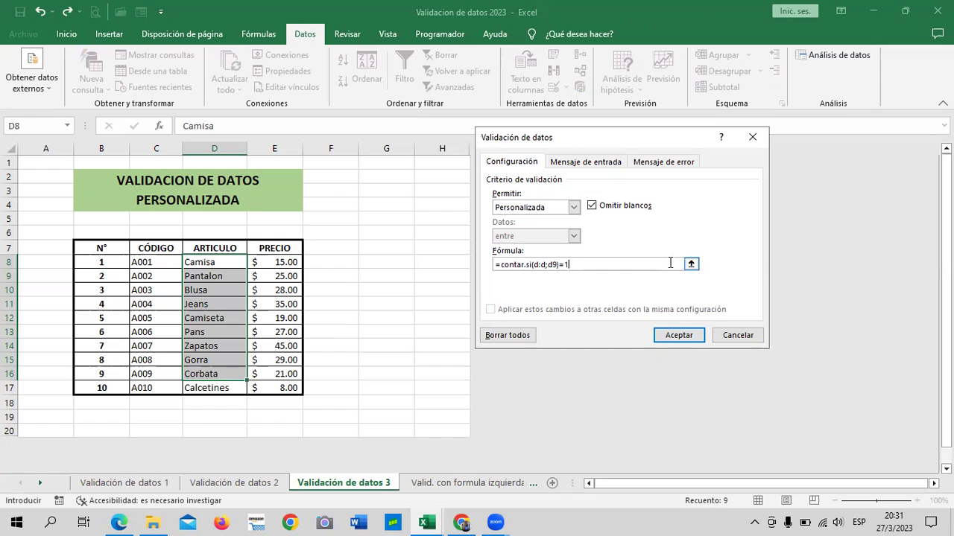
Accept the no-duplicates rule and replace Pantalon in D9 with Camisa.
click(678, 335)
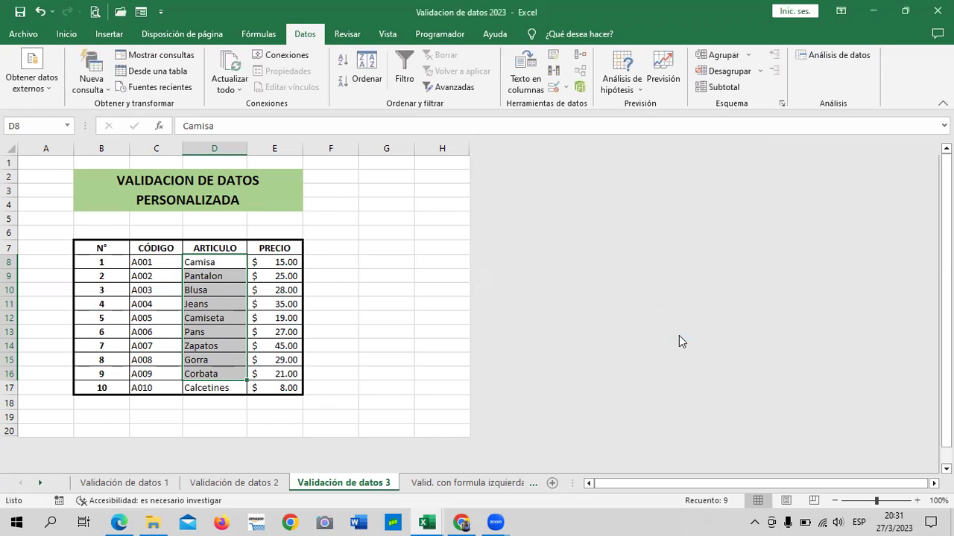
click(438, 305)
click(215, 277)
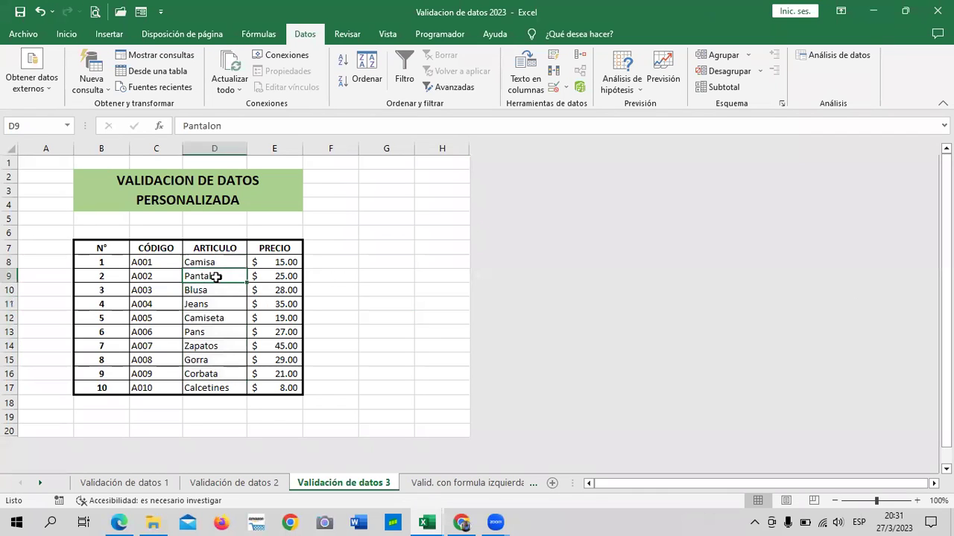
double_click(215, 277)
key(BackSpace)
key(BackSpace)
key(BackSpace)
key(BackSpace)
key(BackSpace)
text(Camisa)
key(Return)
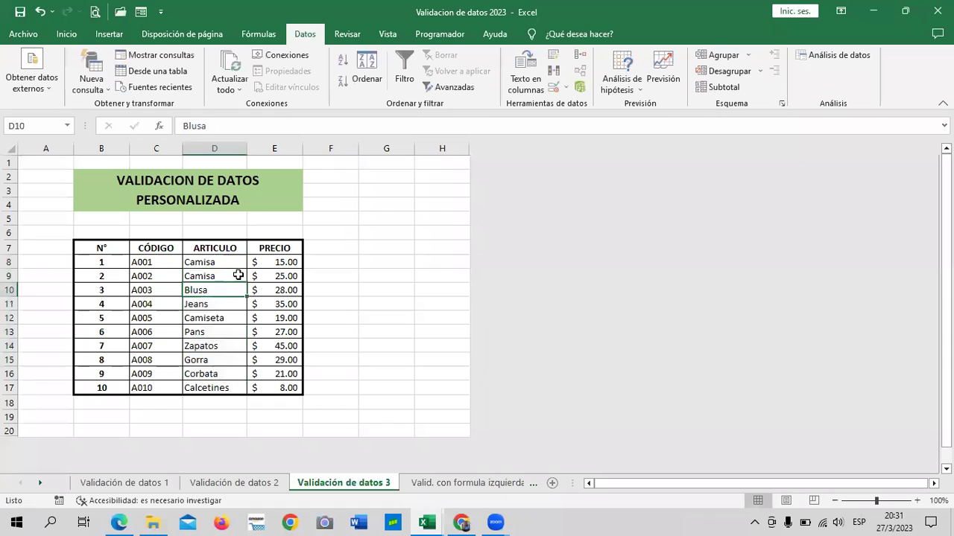
Select article cells D8:D16 and review their validation settings.
click(229, 275)
click(223, 263)
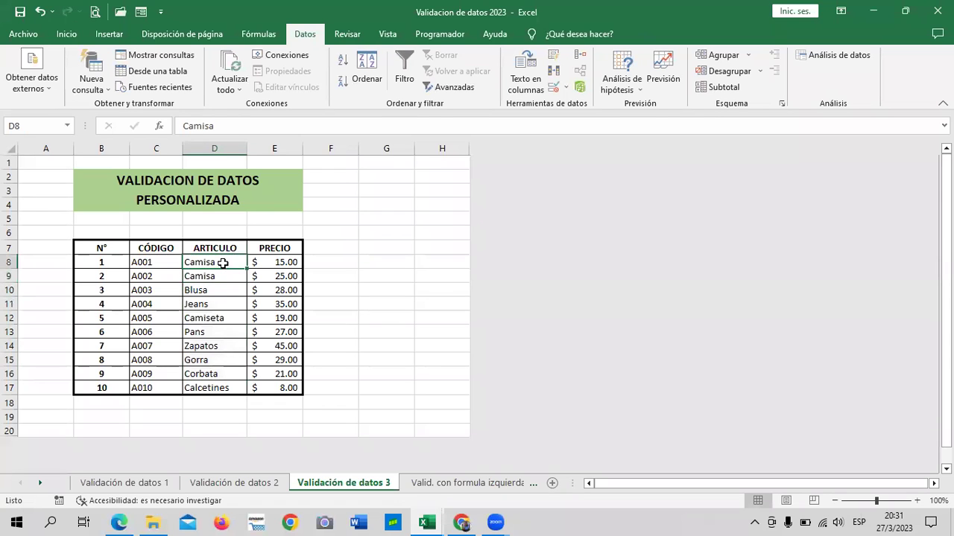
click(221, 276)
click(217, 263)
click(219, 274)
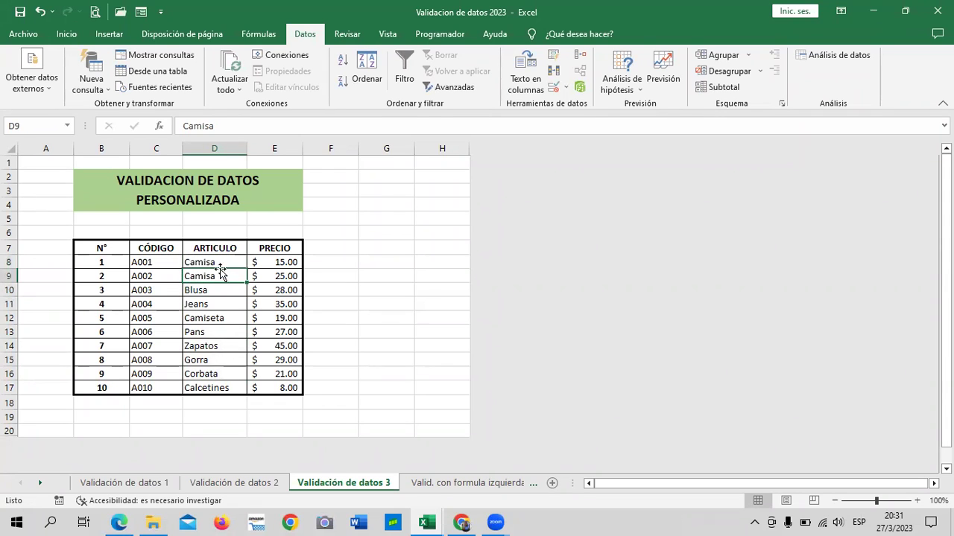
drag(218, 262, 224, 375)
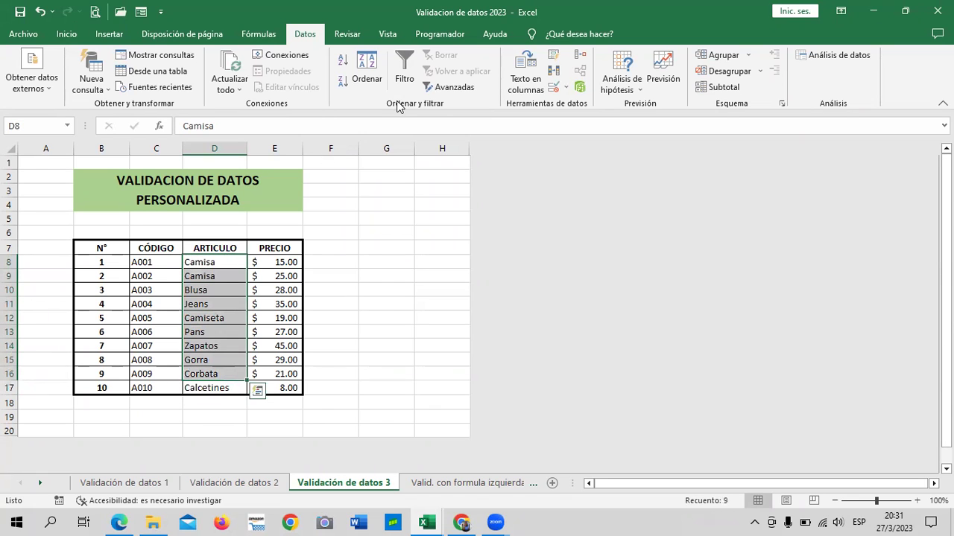
click(553, 85)
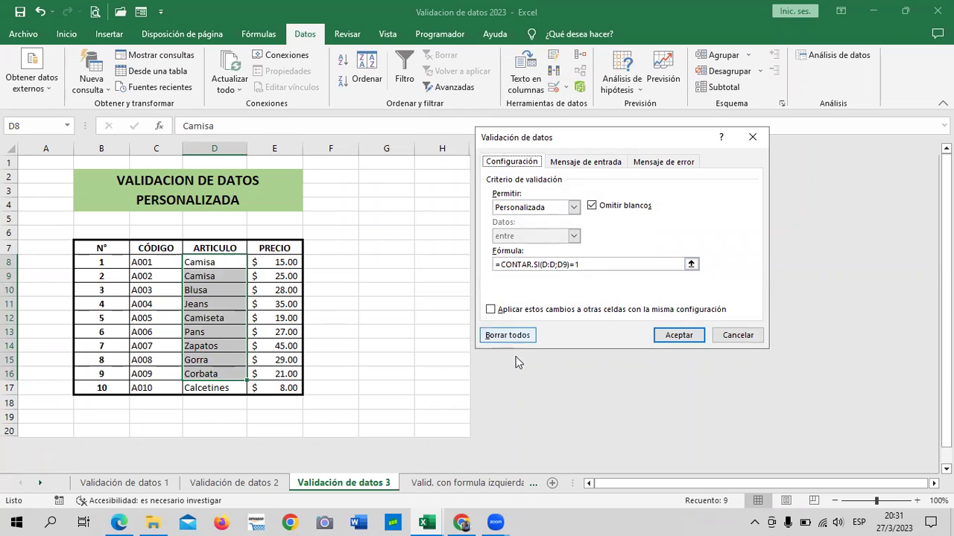
click(689, 337)
Extend the rule to D8:D17 and anchor its formula on D8: =CONTAR.SI(D:D;D8)=1.
click(356, 292)
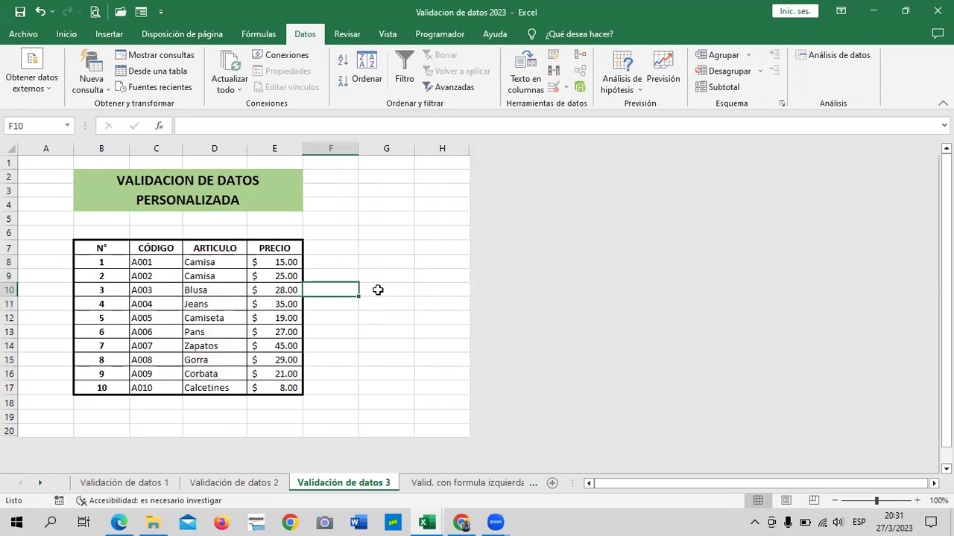
drag(215, 262, 252, 362)
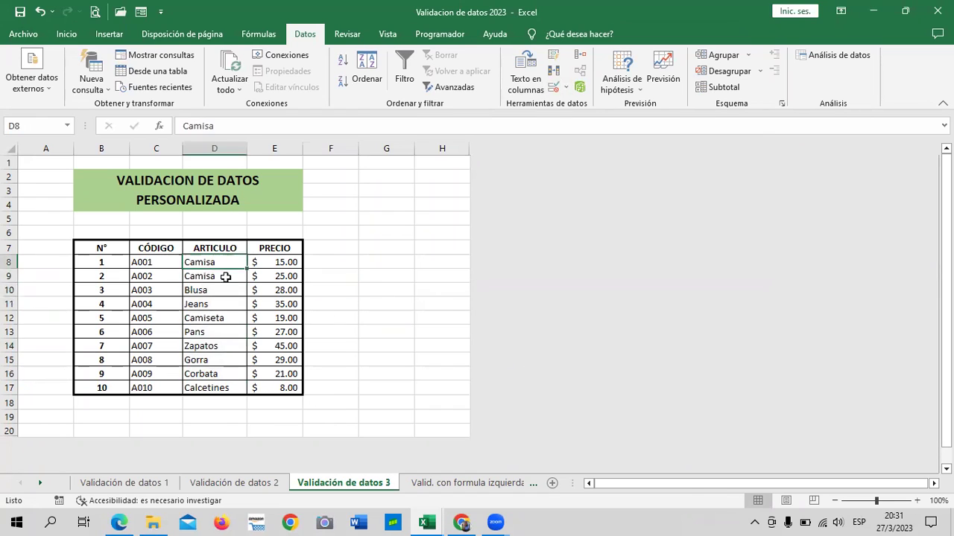
click(553, 86)
click(412, 301)
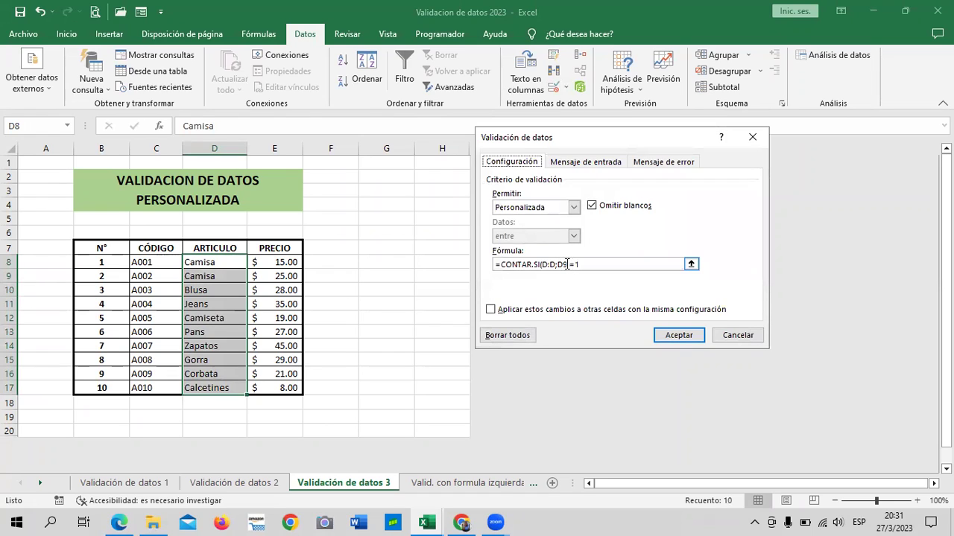
click(568, 265)
key(BackSpace)
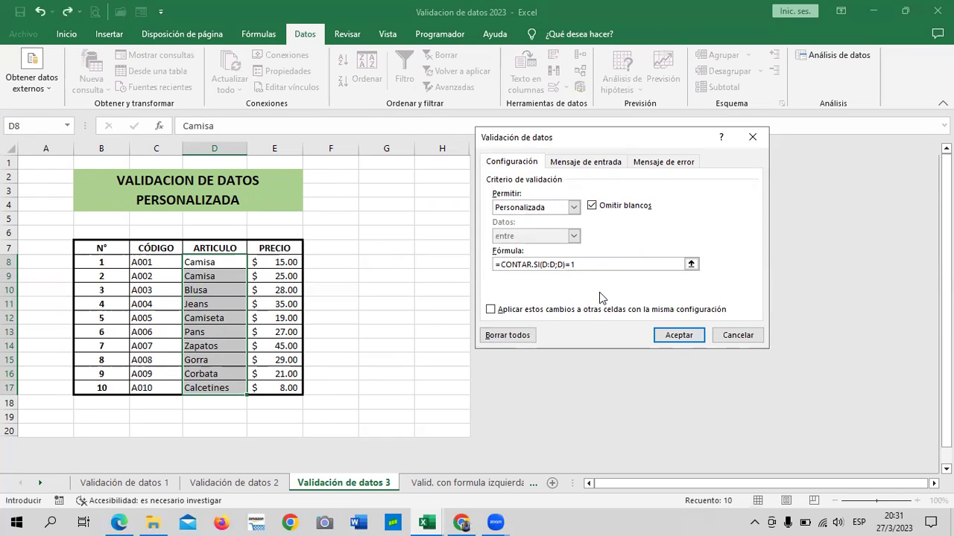
text(8)
click(652, 336)
Re-enter Camisa in D8, see it rejected as a duplicate, and cancel the entry.
click(395, 268)
click(234, 263)
double_click(235, 263)
key(Return)
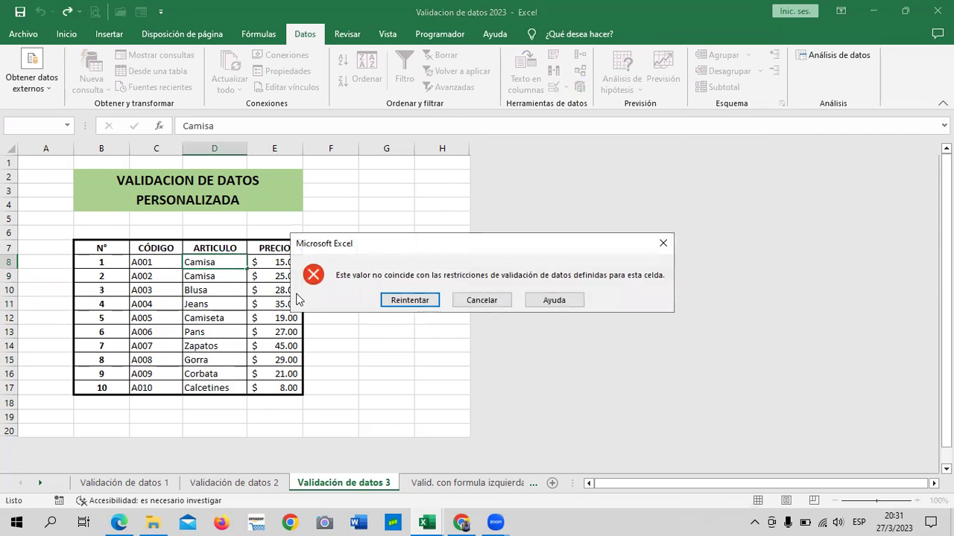
click(410, 299)
key(Return)
key(Return)
key(Return)
click(486, 300)
click(389, 259)
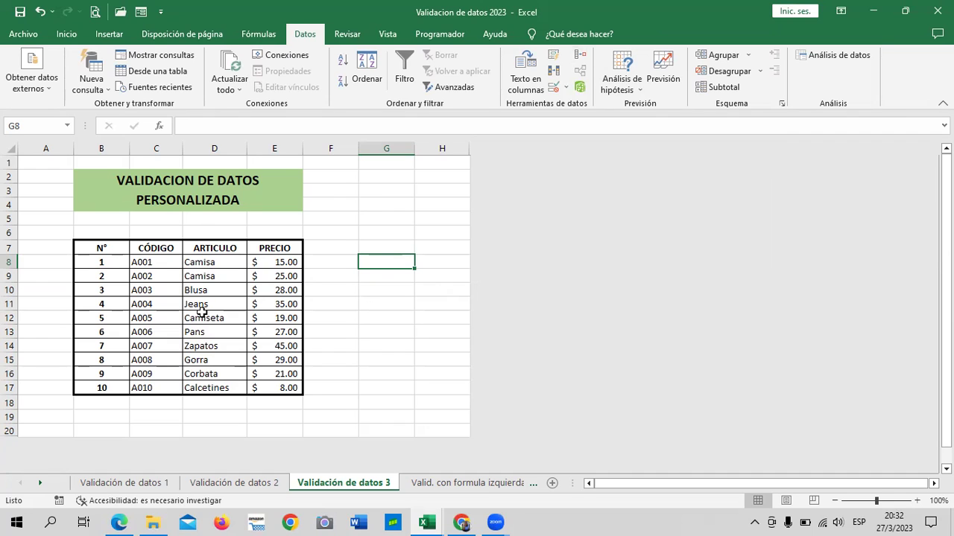
Select table B7:E17 and use Rodear con un círculo datos no válidos to circle both Camisa cells.
click(389, 310)
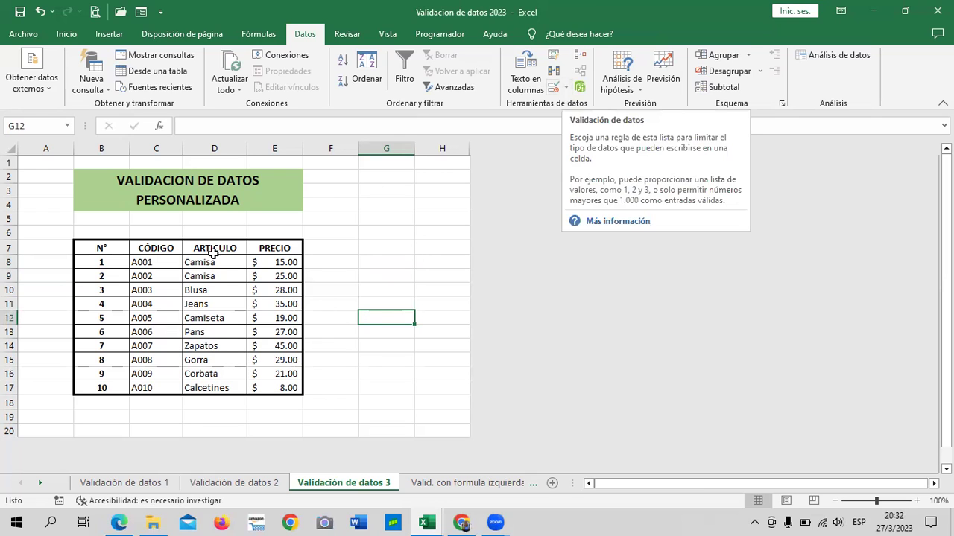
click(567, 87)
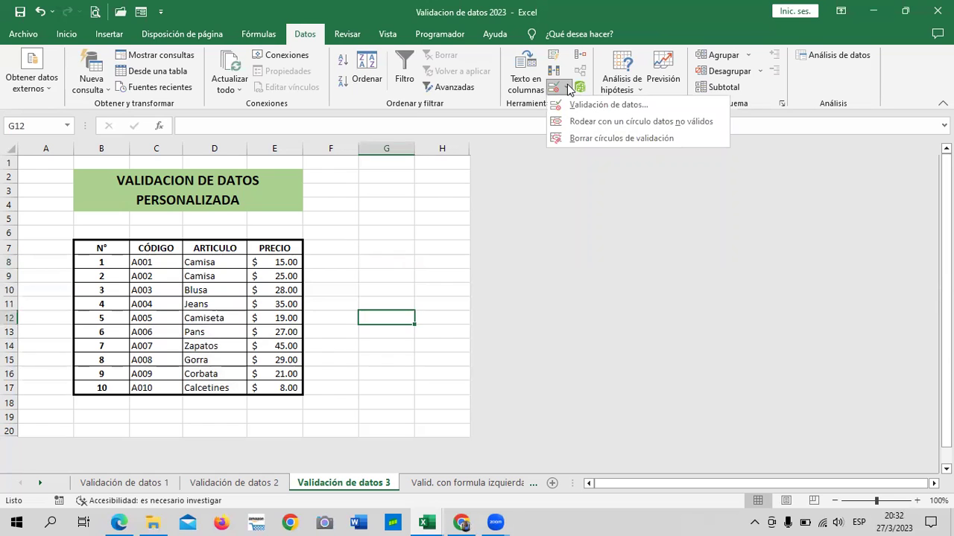
key(Escape)
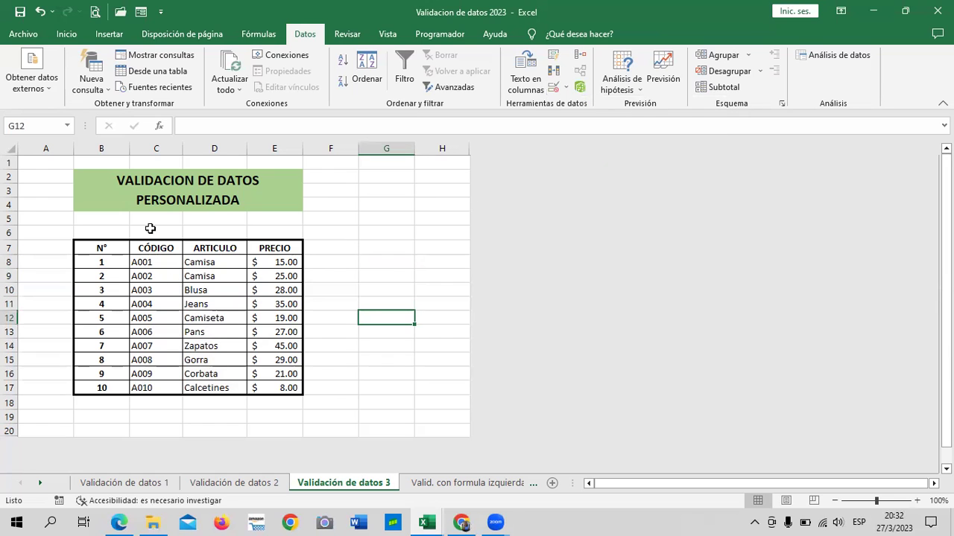
drag(95, 247, 287, 388)
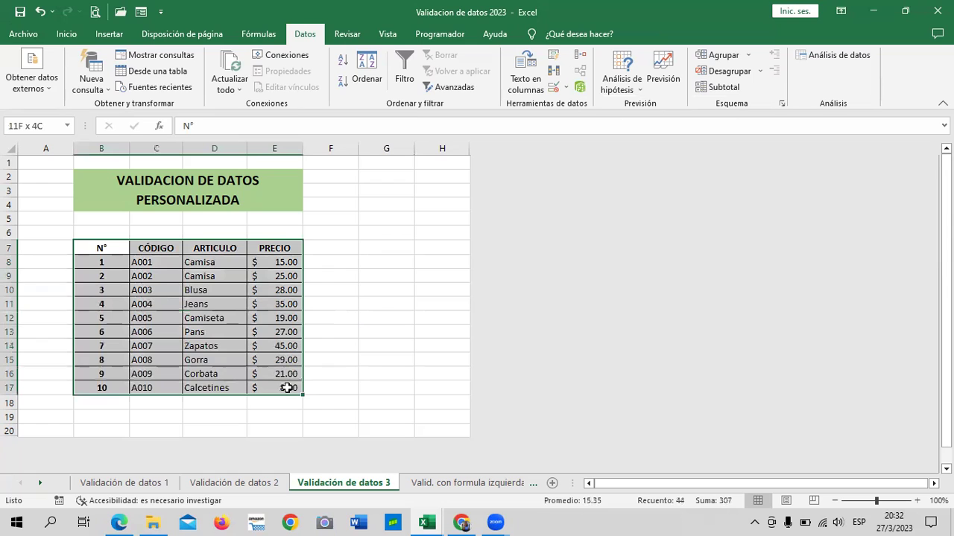
click(565, 88)
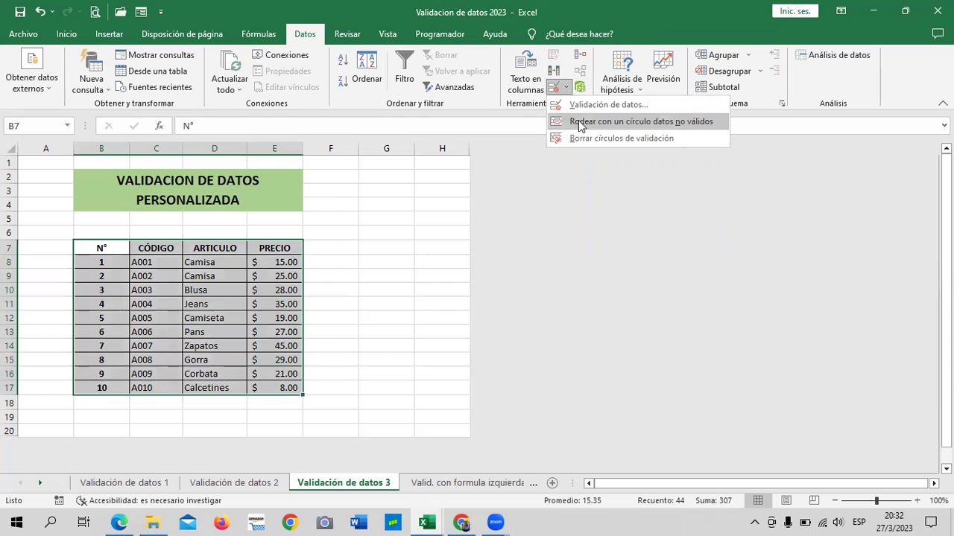
click(578, 121)
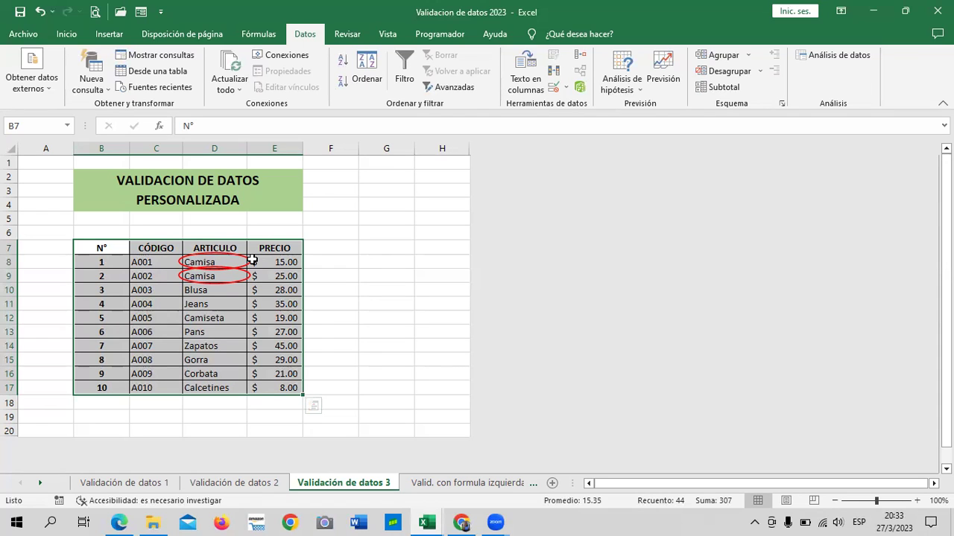
click(565, 89)
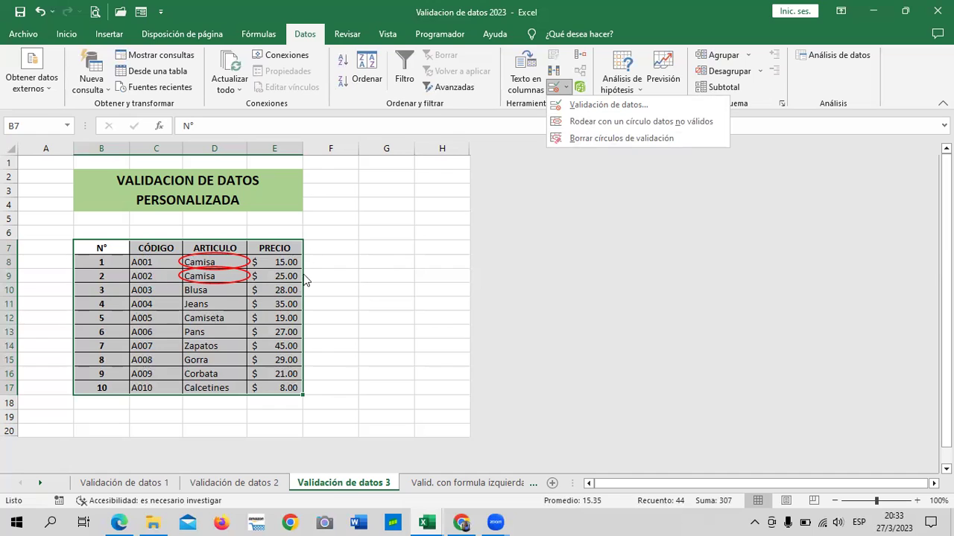
click(574, 138)
drag(328, 276, 360, 272)
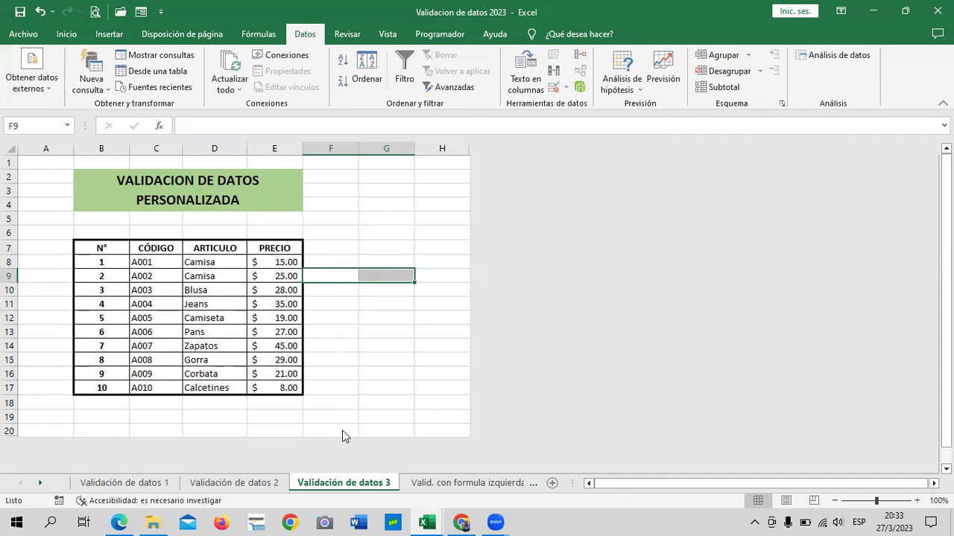
click(203, 280)
click(221, 261)
key(Down)
click(217, 261)
click(215, 279)
key(Down)
click(218, 260)
click(211, 279)
click(217, 263)
click(361, 273)
click(222, 263)
click(213, 277)
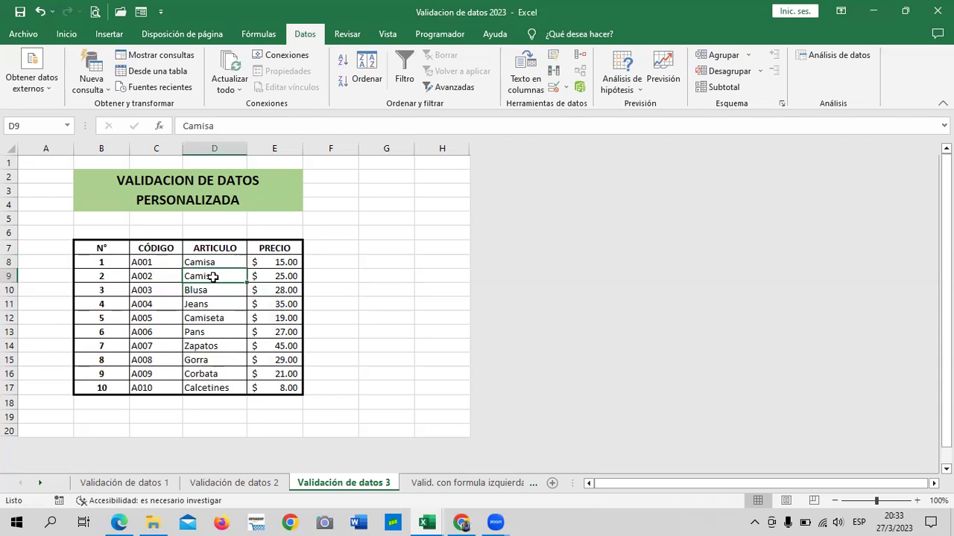
key(BackSpace)
click(362, 255)
click(206, 274)
text(camisa)
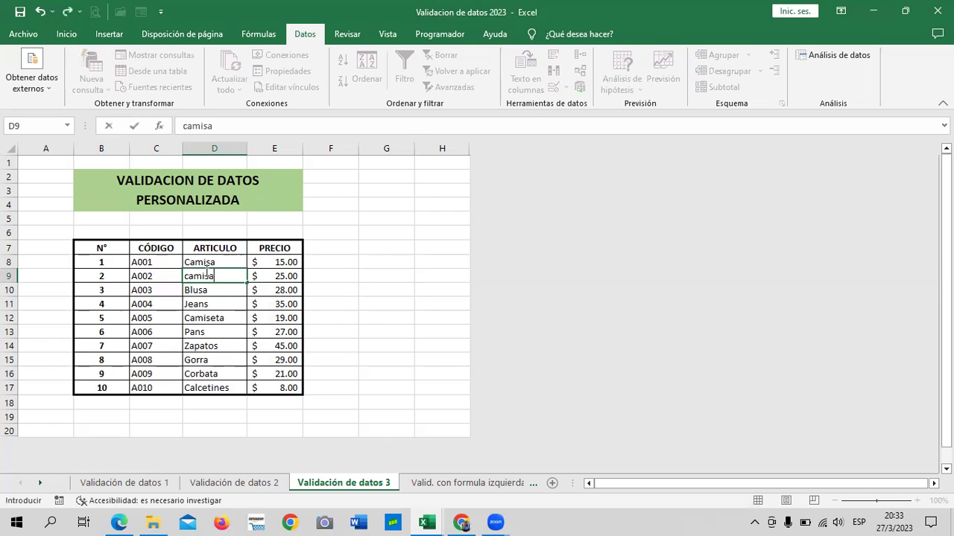
key(Return)
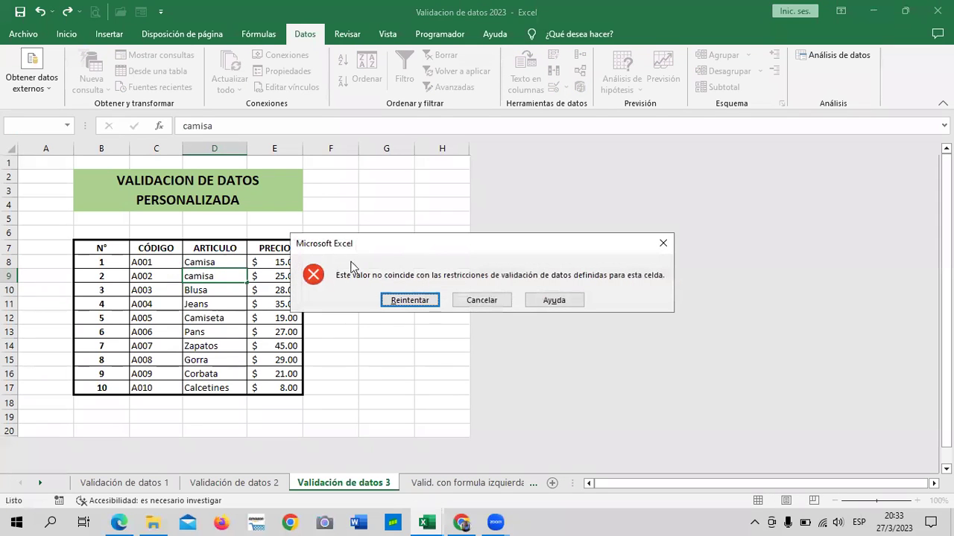
click(421, 299)
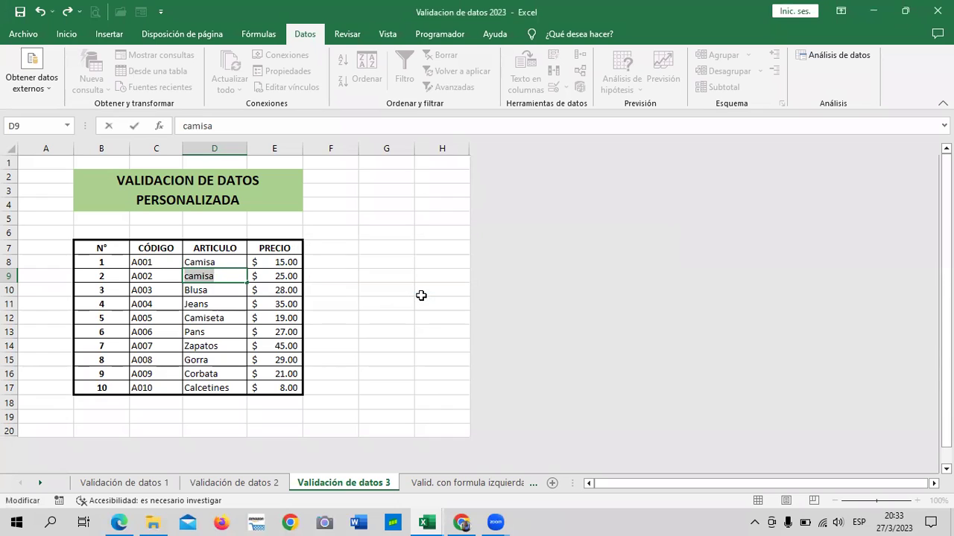
text(Pantalon)
key(Return)
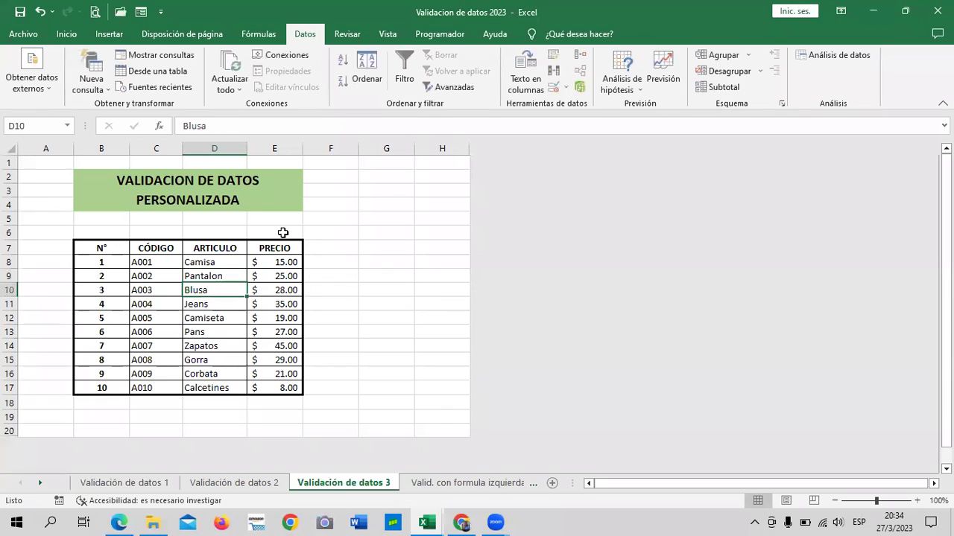
click(149, 259)
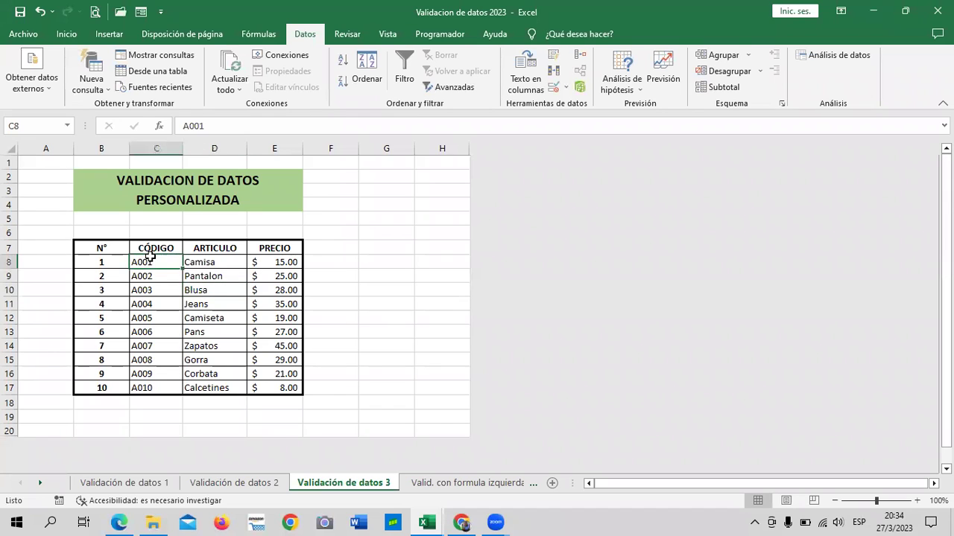
click(212, 260)
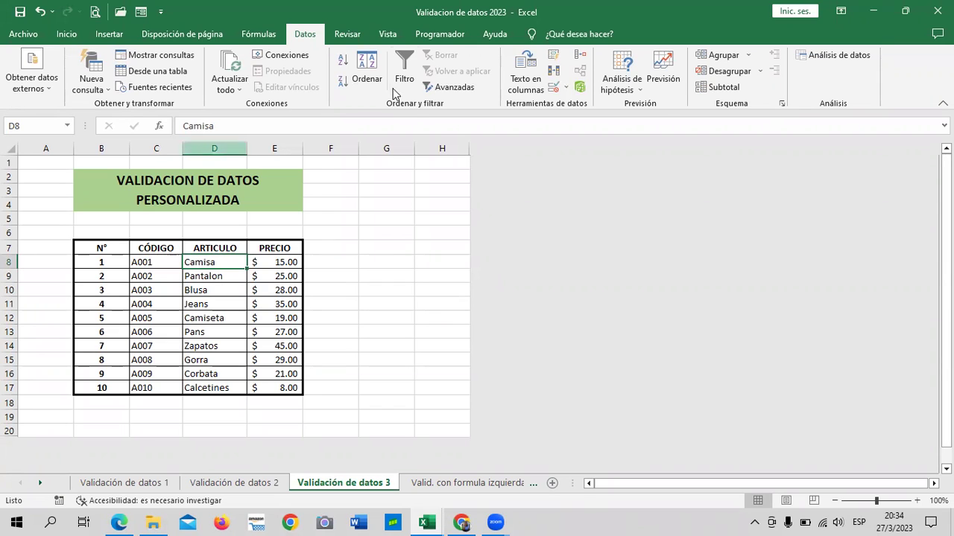
click(137, 266)
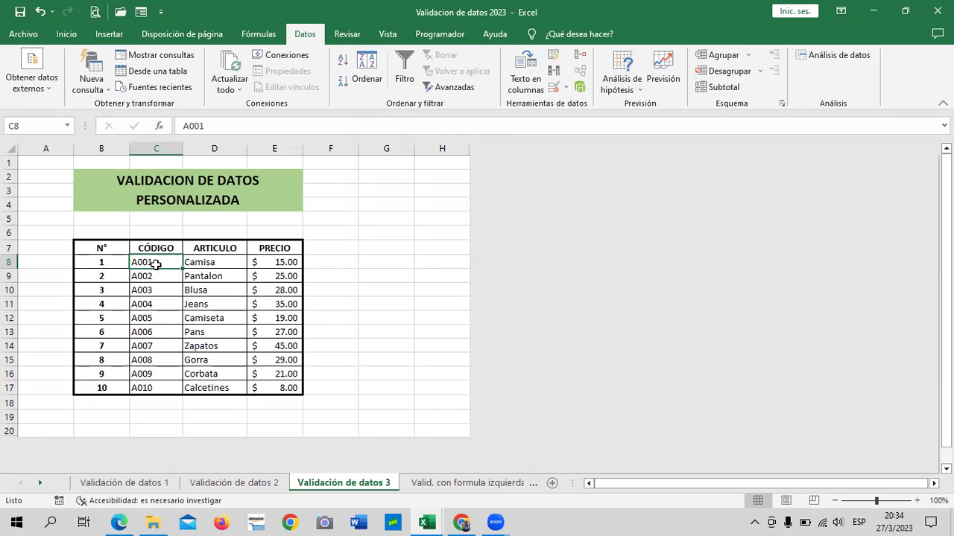
click(356, 262)
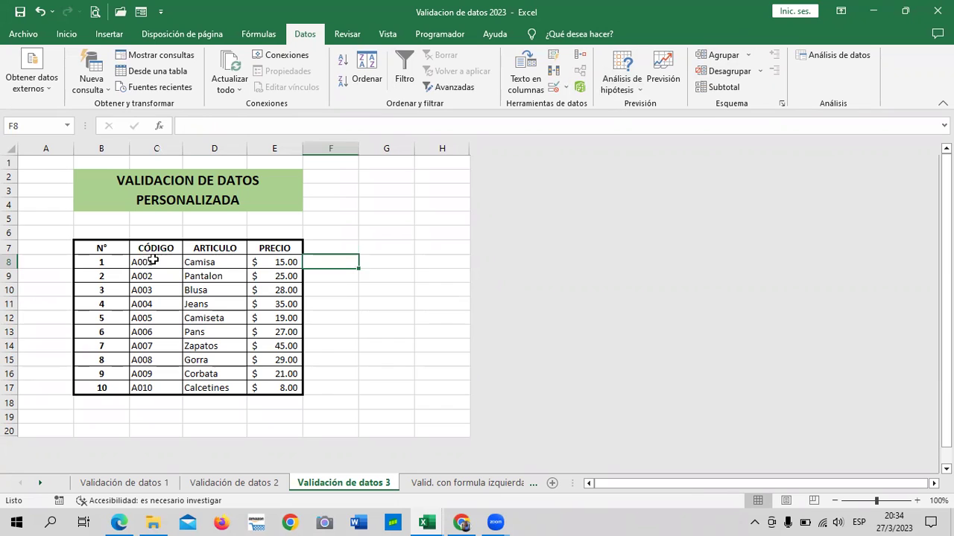
drag(153, 261, 154, 388)
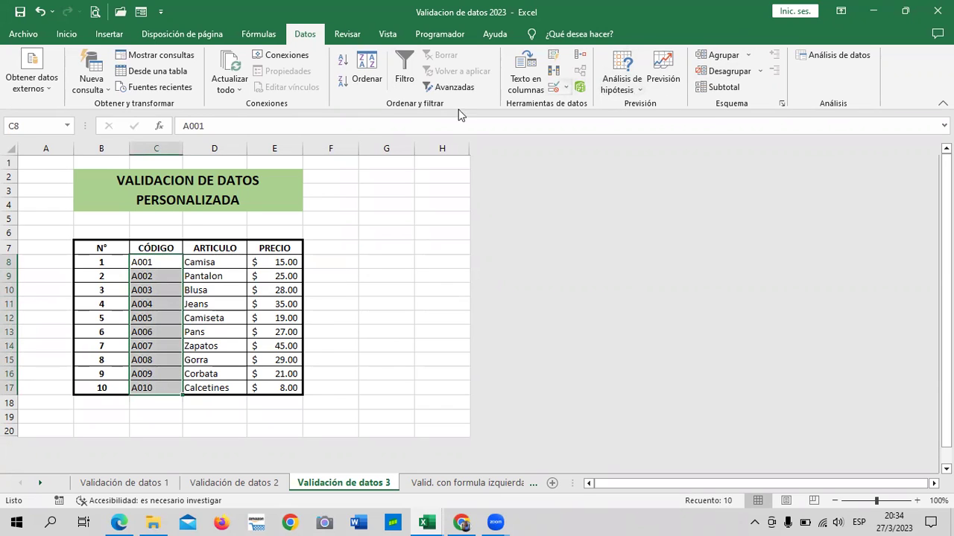
click(386, 263)
drag(216, 262, 220, 374)
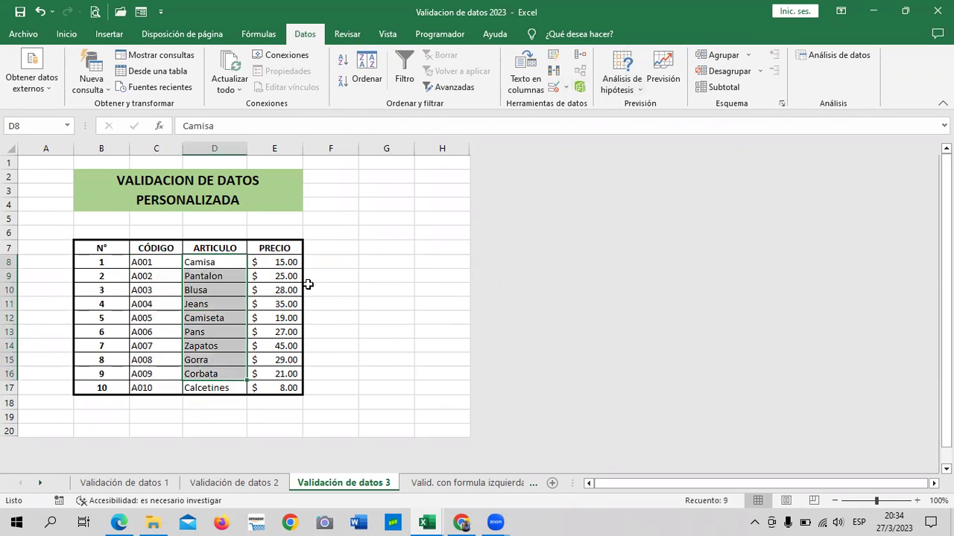
click(554, 87)
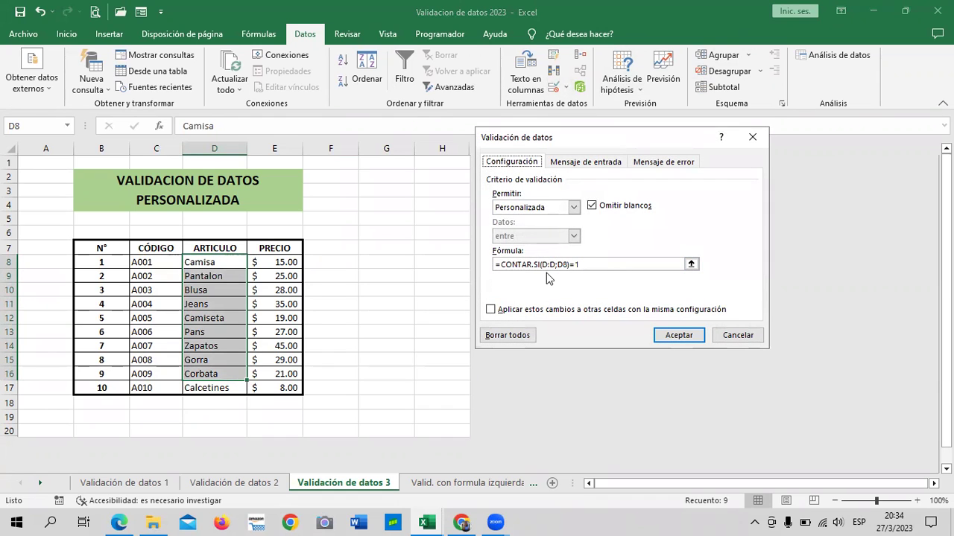
click(731, 335)
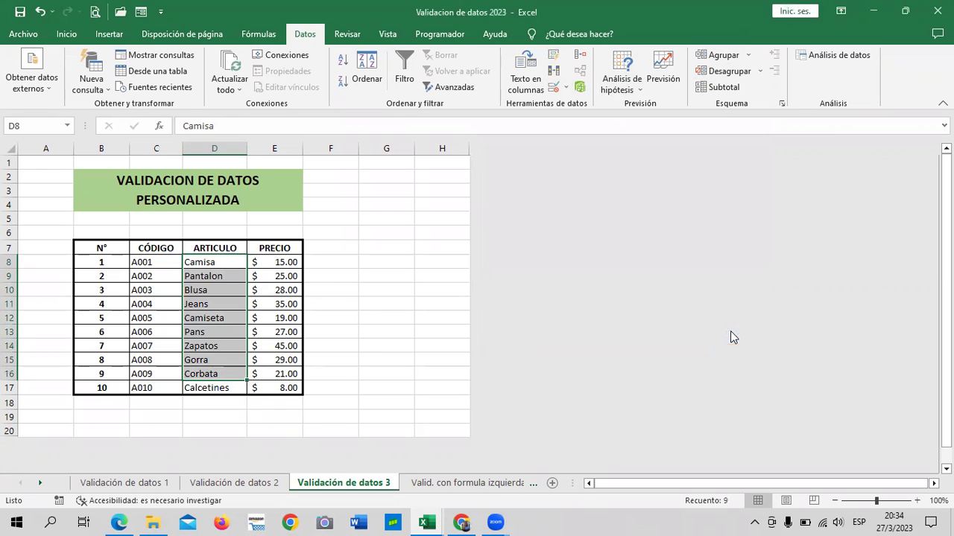
click(386, 234)
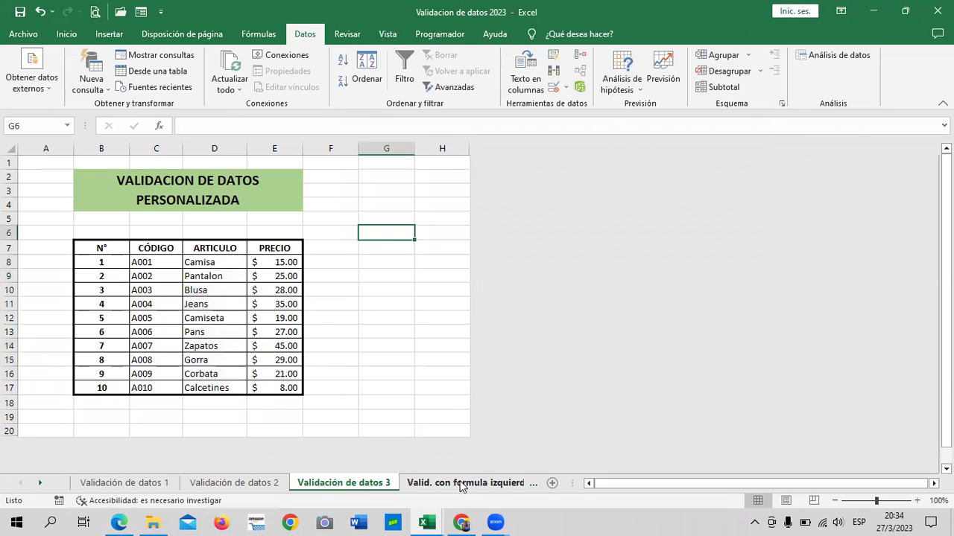
On the Valid. con formula izquierda sheet, open Data Validation for the product codes B4:B13.
click(462, 486)
click(485, 244)
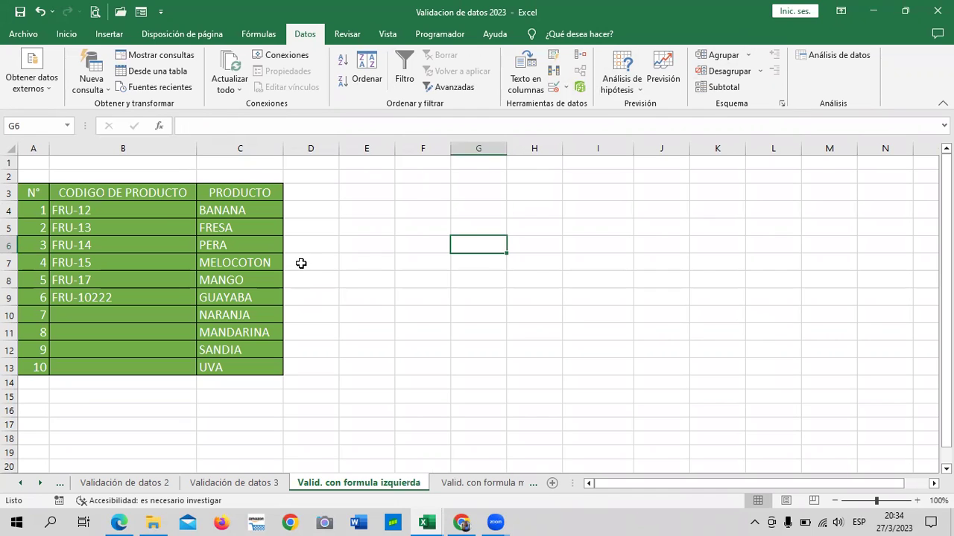
click(388, 277)
drag(154, 210, 146, 364)
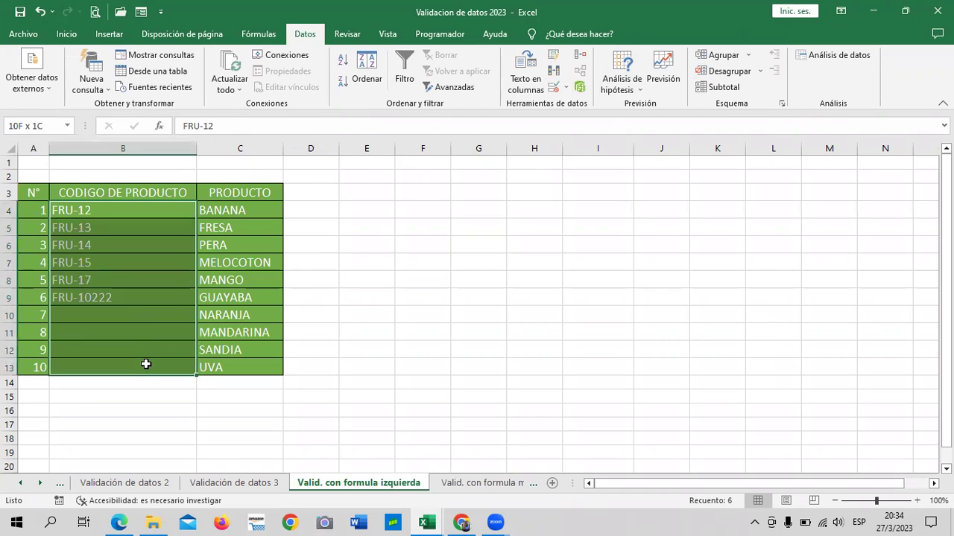
click(553, 87)
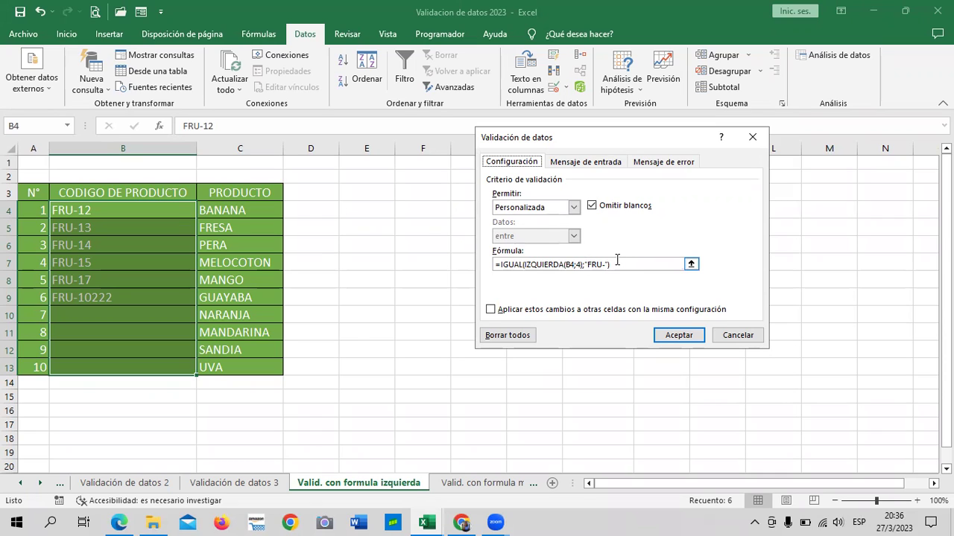
Keep the FRU- rule and test it by entering fru- in B10.
click(674, 335)
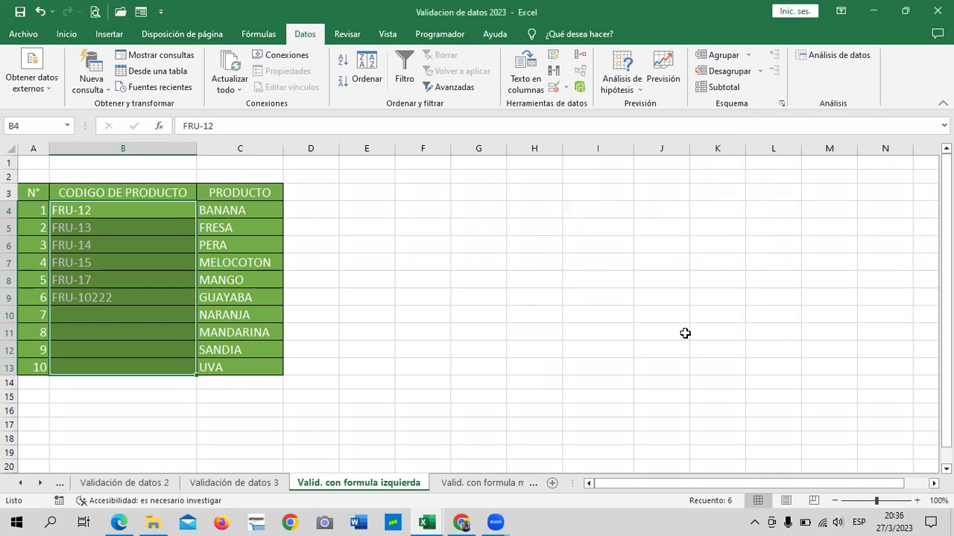
click(91, 314)
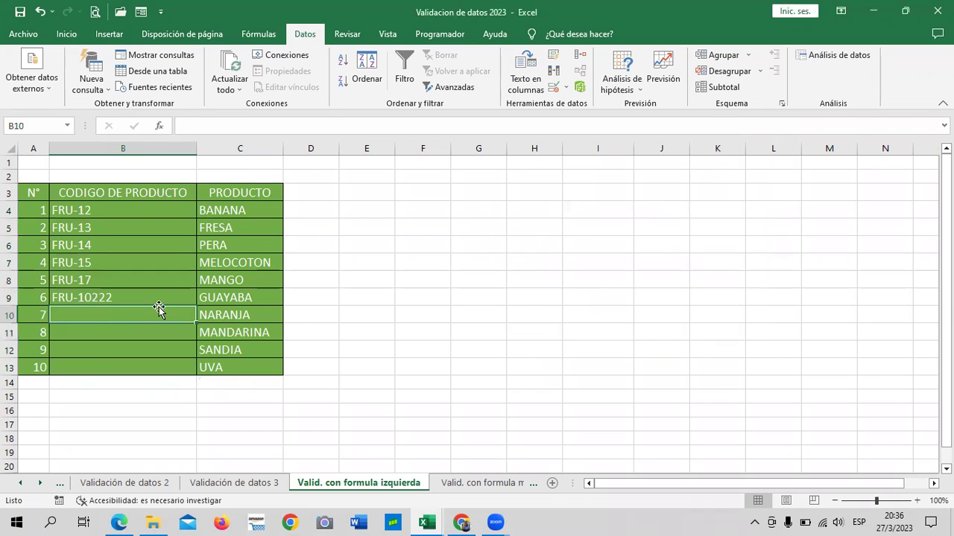
text(fru-)
key(Return)
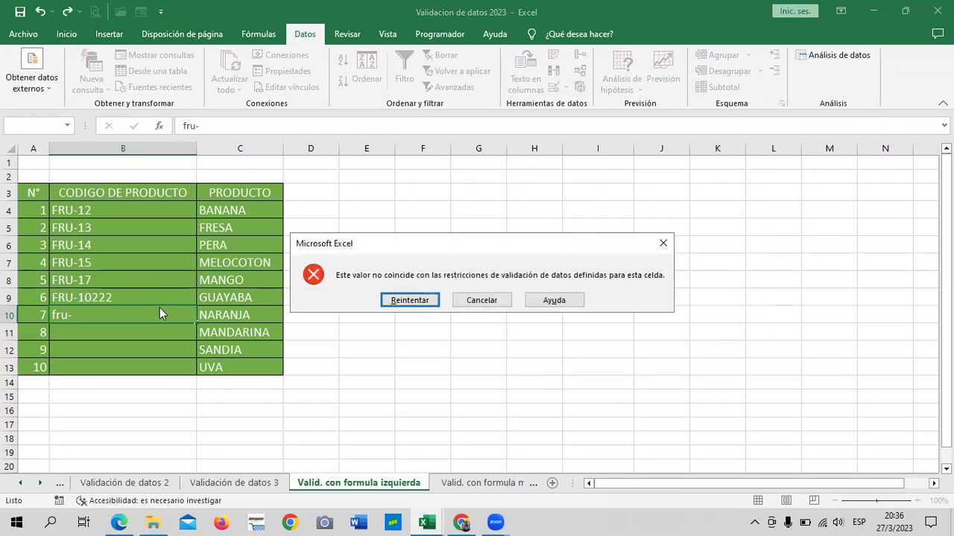
Retry B10 with FRU-102, then cancel the rejected entry.
click(409, 300)
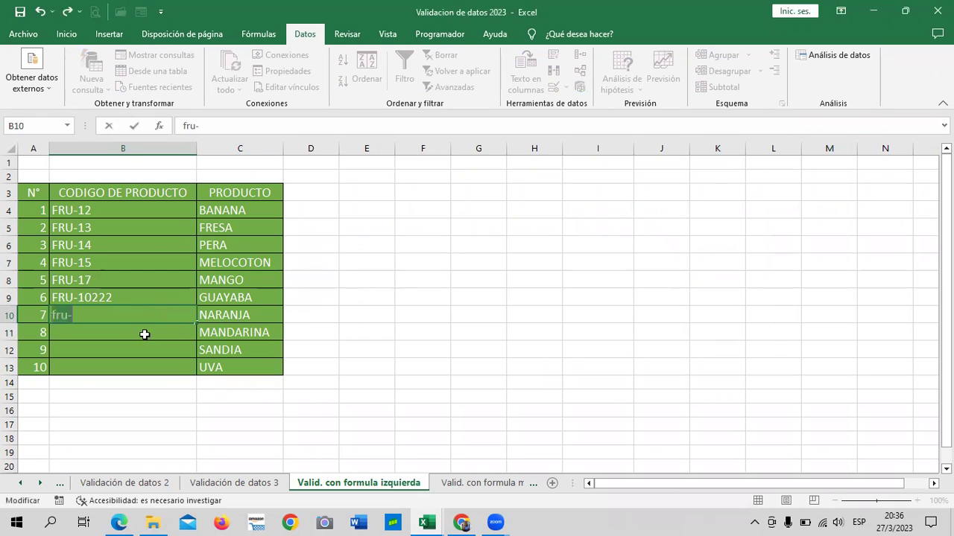
key(BackSpace)
key(BackSpace)
key(BackSpace)
key(BackSpace)
key(Caps_Lock)
text(FR)
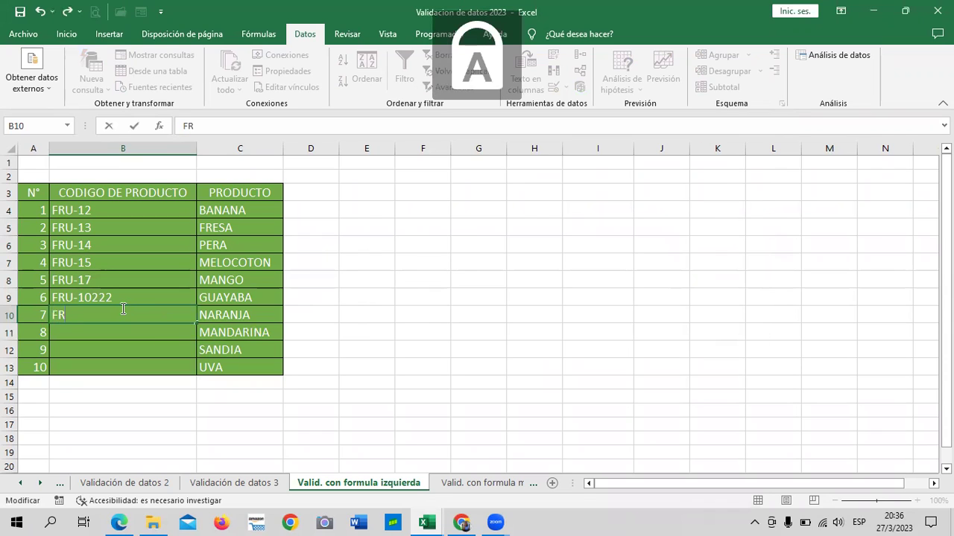
text(U)
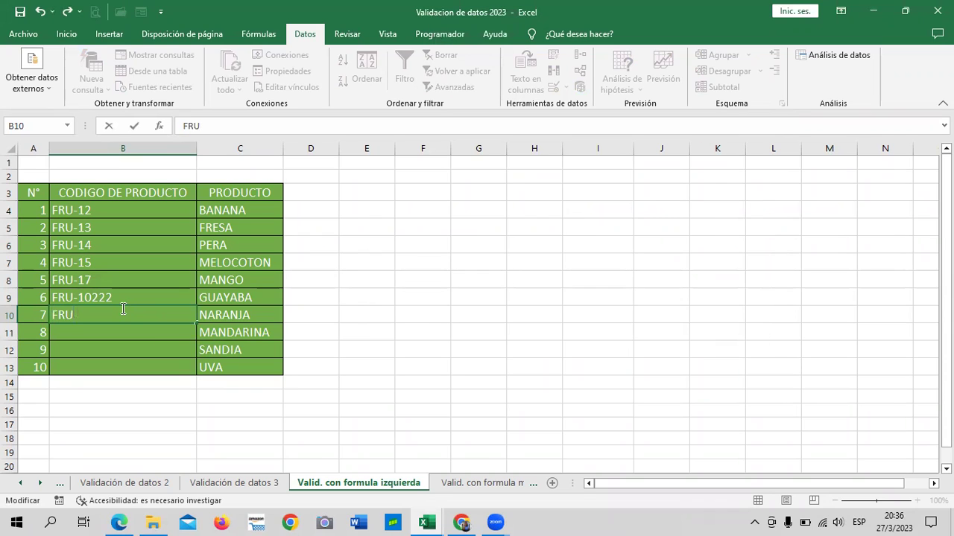
text(-102)
key(Return)
click(482, 300)
click(461, 348)
Clear all existing validation from the product code cells B4:B13.
drag(130, 211, 124, 365)
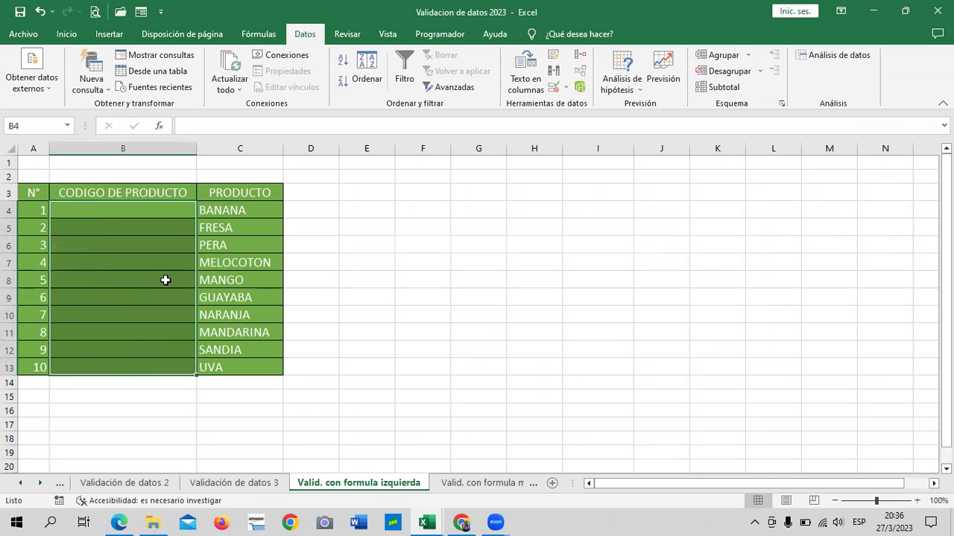
click(551, 87)
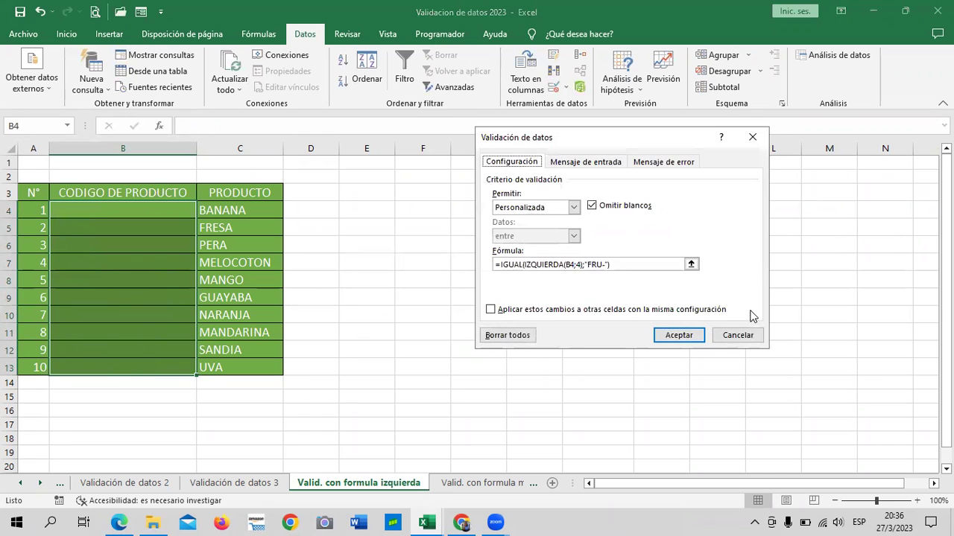
click(511, 336)
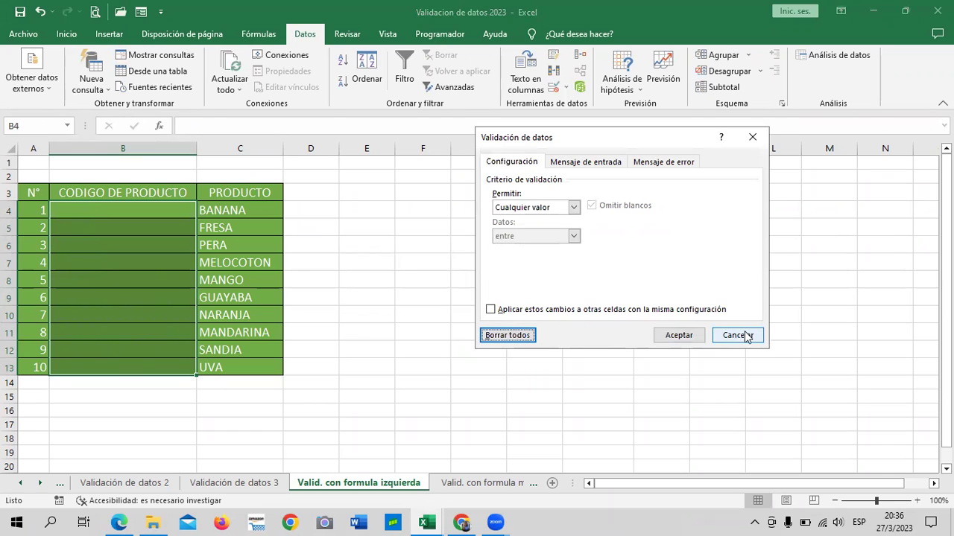
click(681, 335)
drag(597, 333, 618, 298)
click(174, 206)
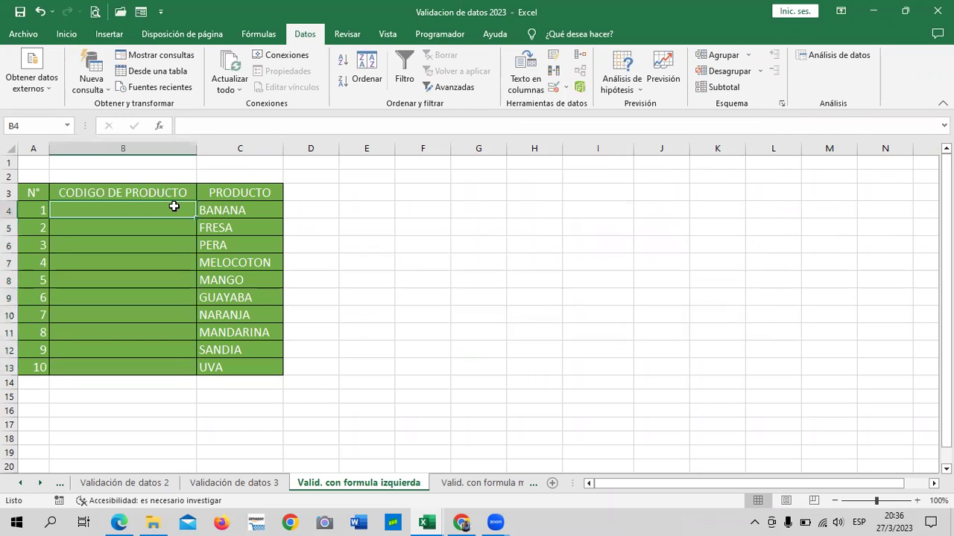
click(462, 247)
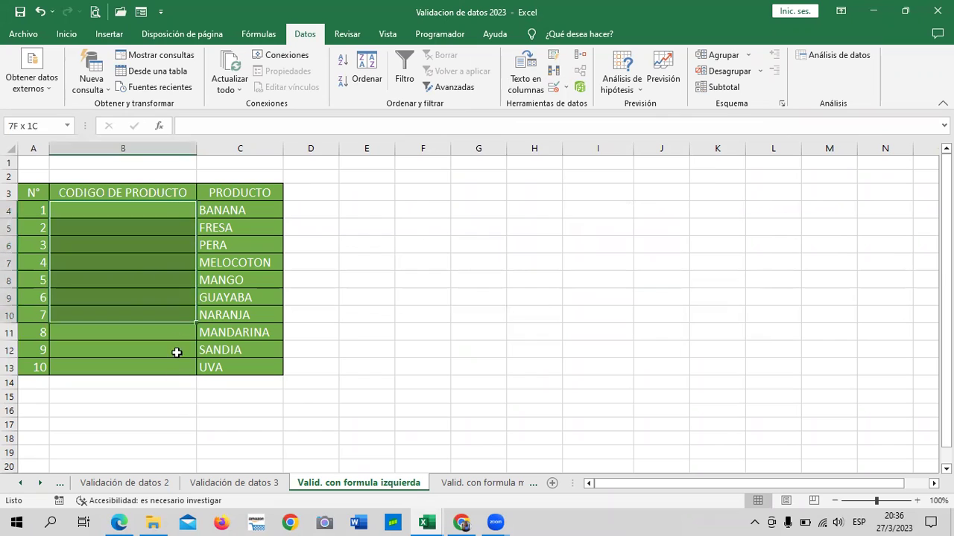
Give B4:B13 a Personalizada rule =IGUAL(IZQUIERDA(B4;3);"CO-").
drag(178, 207, 181, 365)
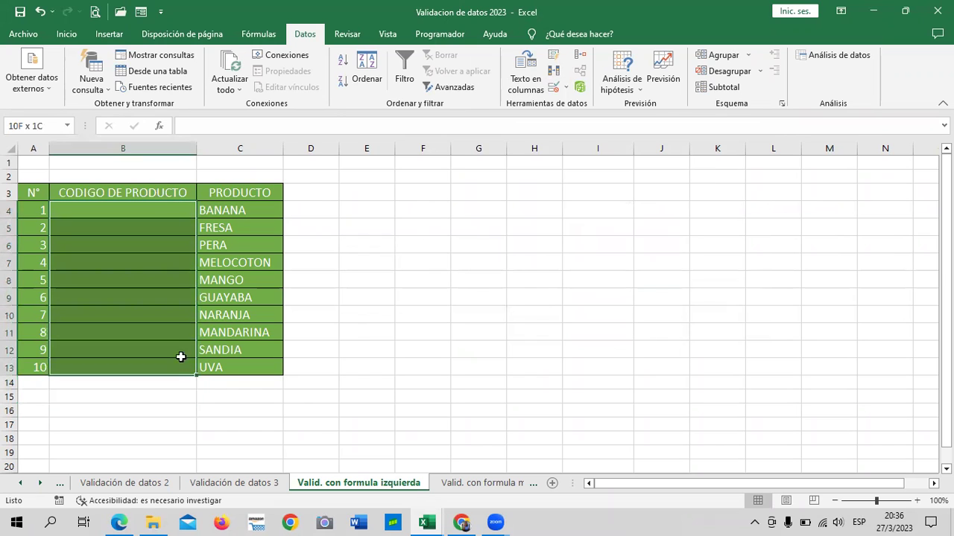
click(553, 87)
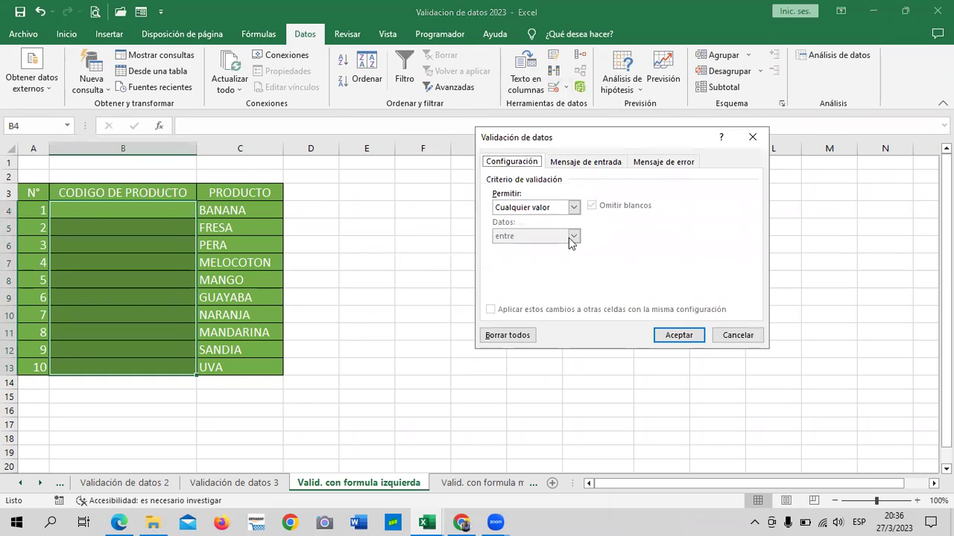
click(573, 207)
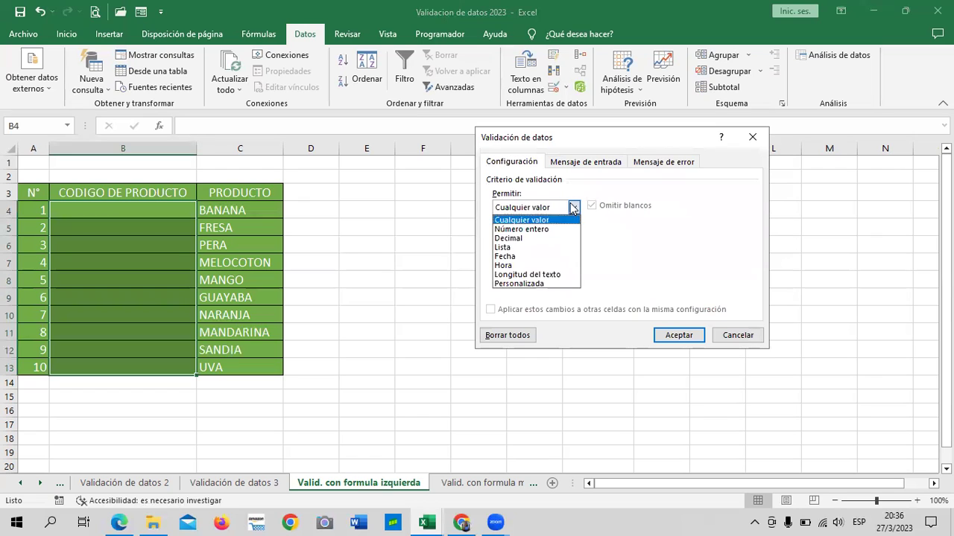
click(529, 284)
click(574, 265)
text(=)
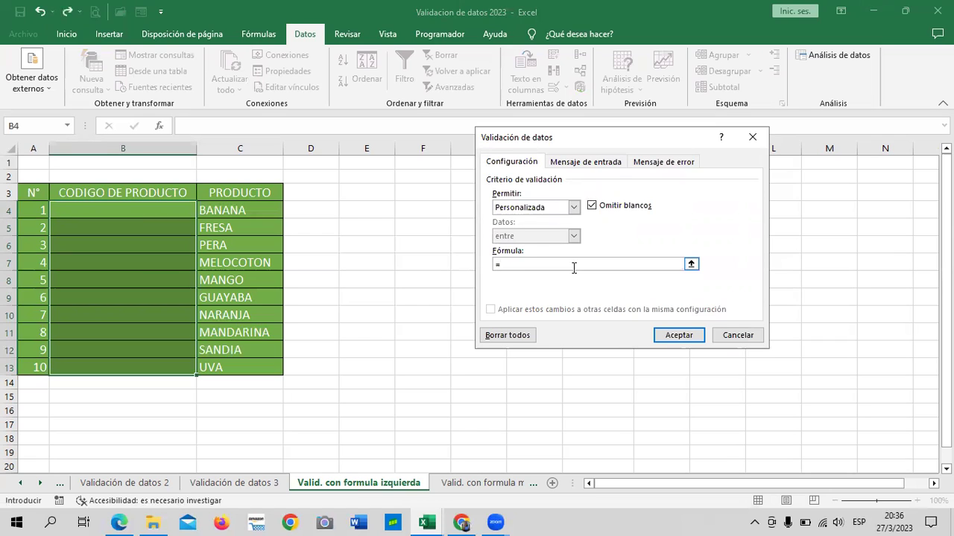
text(UAL()
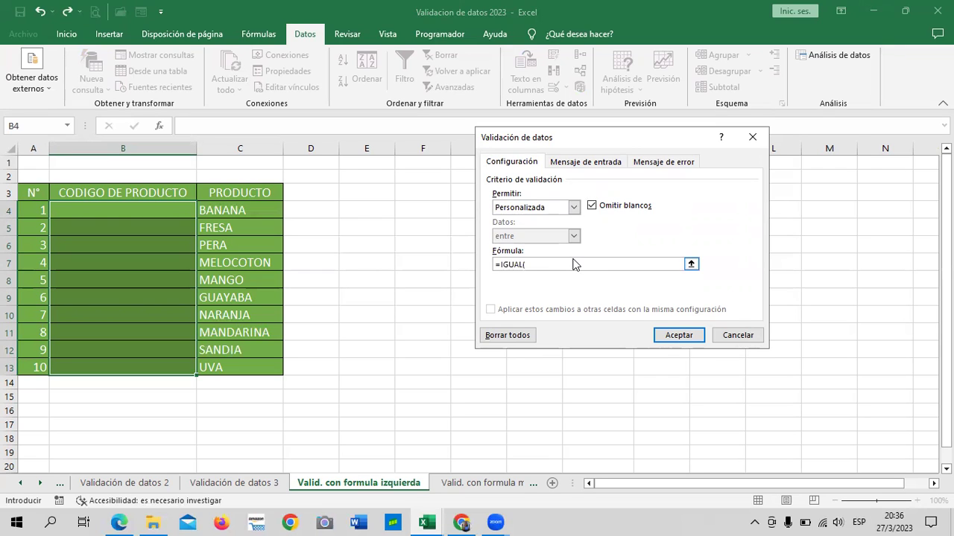
text(IZQUIERDA)
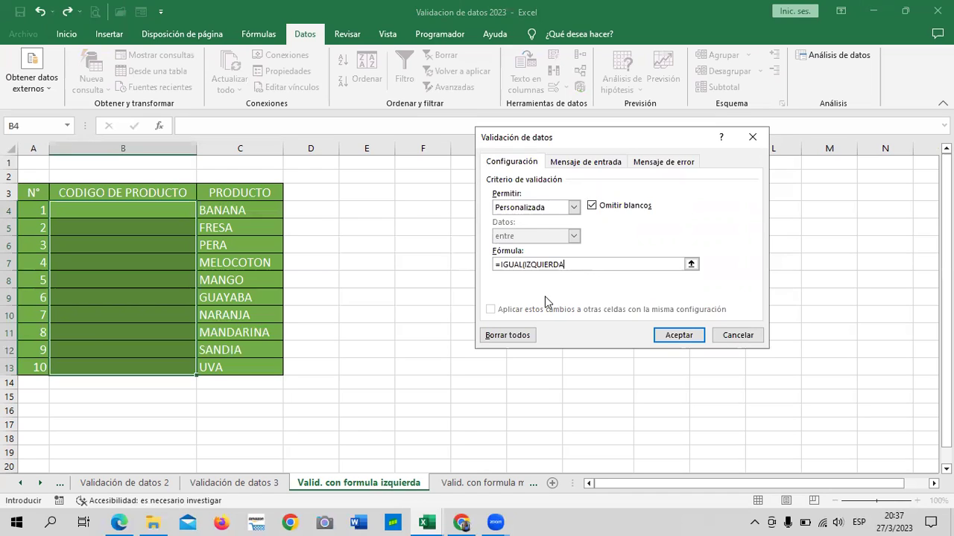
text(()
text(B)
text(4;)
text(3)
text())
text(;)
text(CO)
text(-)
text(")
text())
Save the CO- rule and enter the code CO-12 in B4.
click(669, 334)
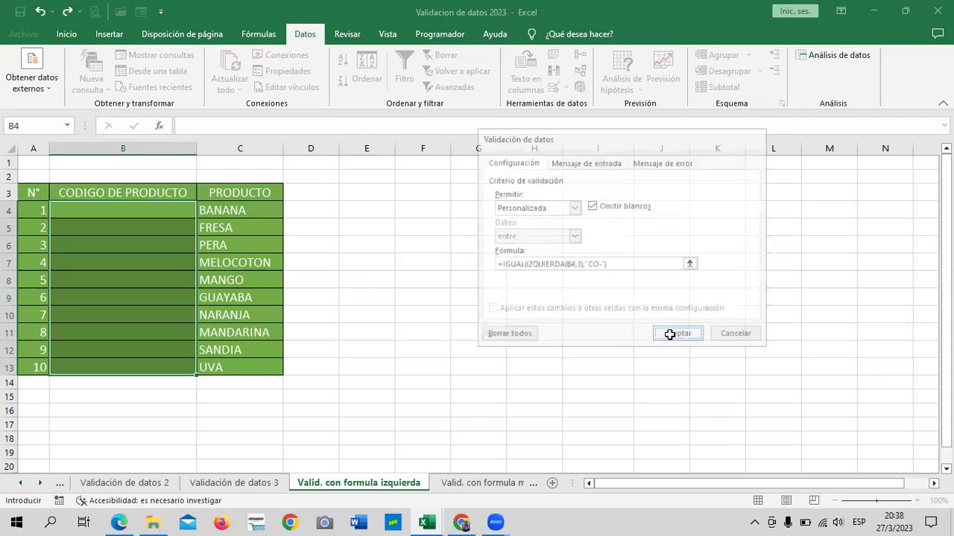
click(585, 267)
click(156, 219)
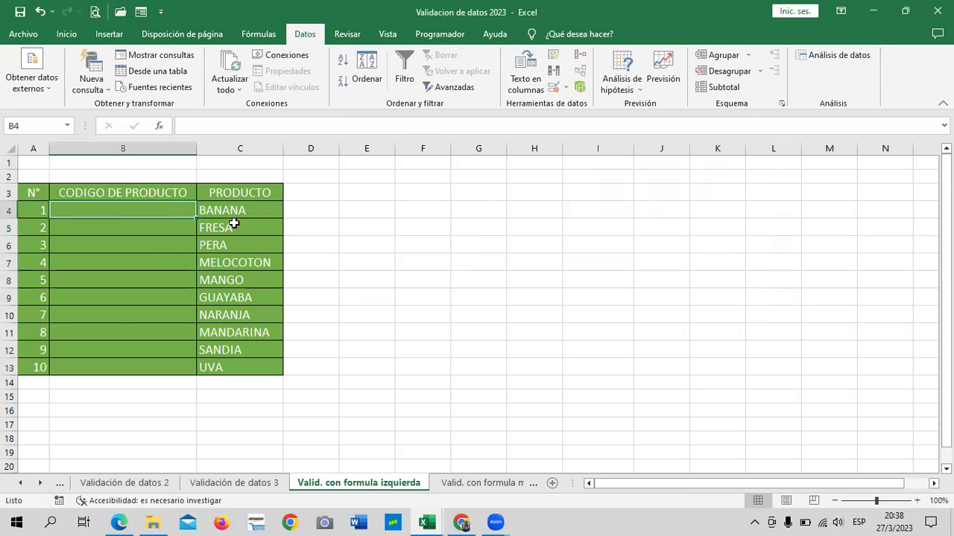
text(CO-)
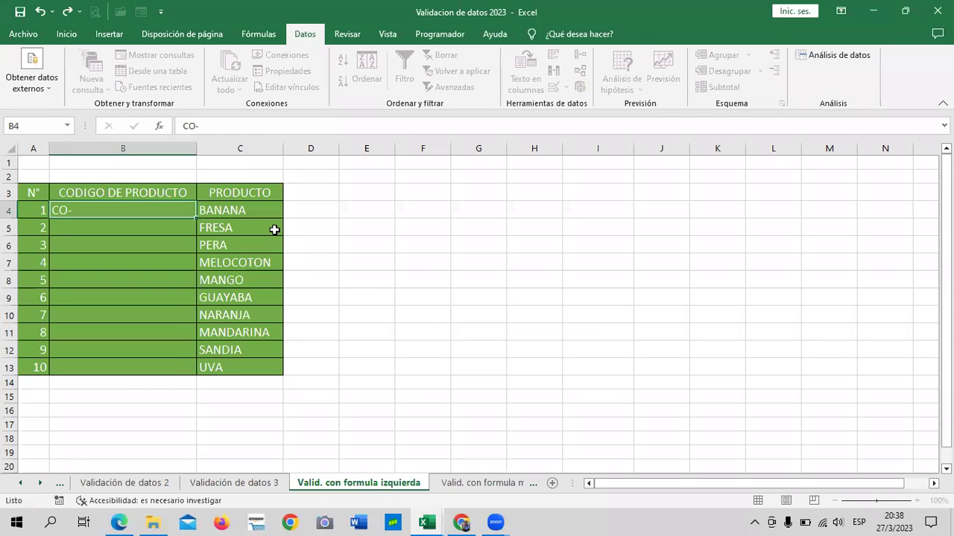
key(Return)
click(162, 207)
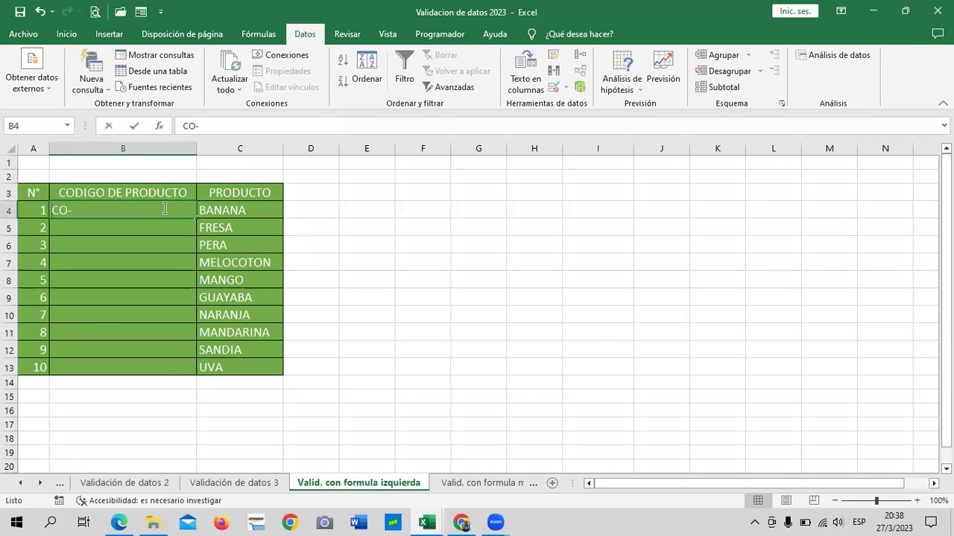
double_click(164, 208)
text(12)
key(Return)
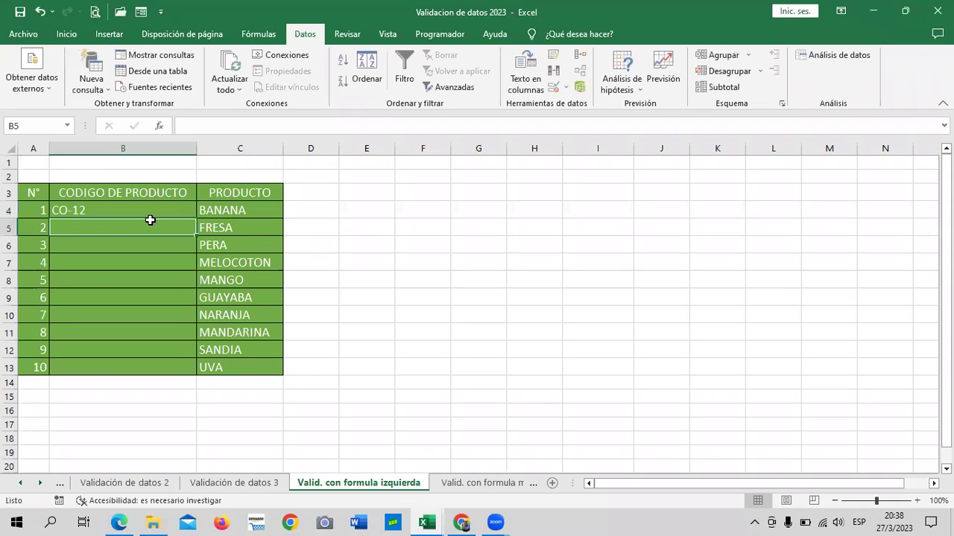
Try lowercase co entries in B5 to test the rule.
text(co-12)
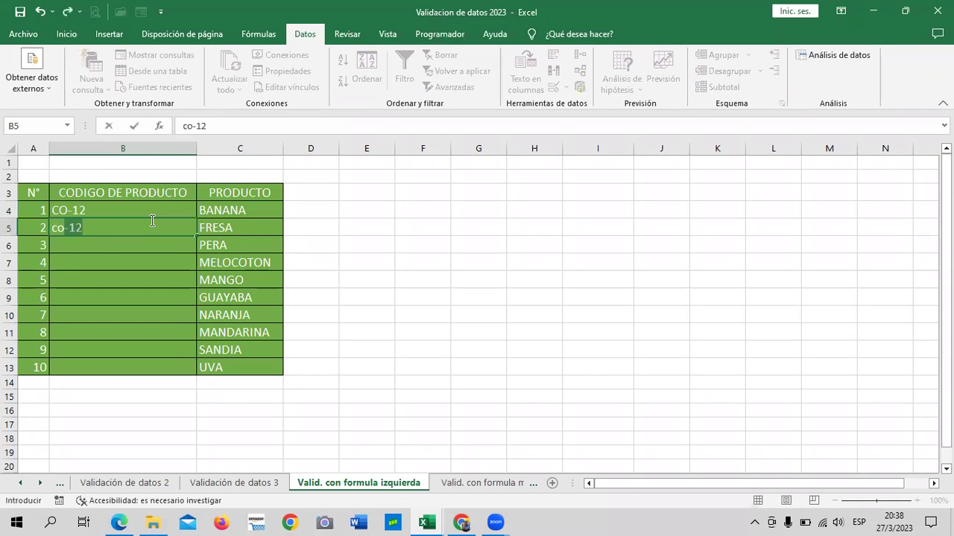
key(Return)
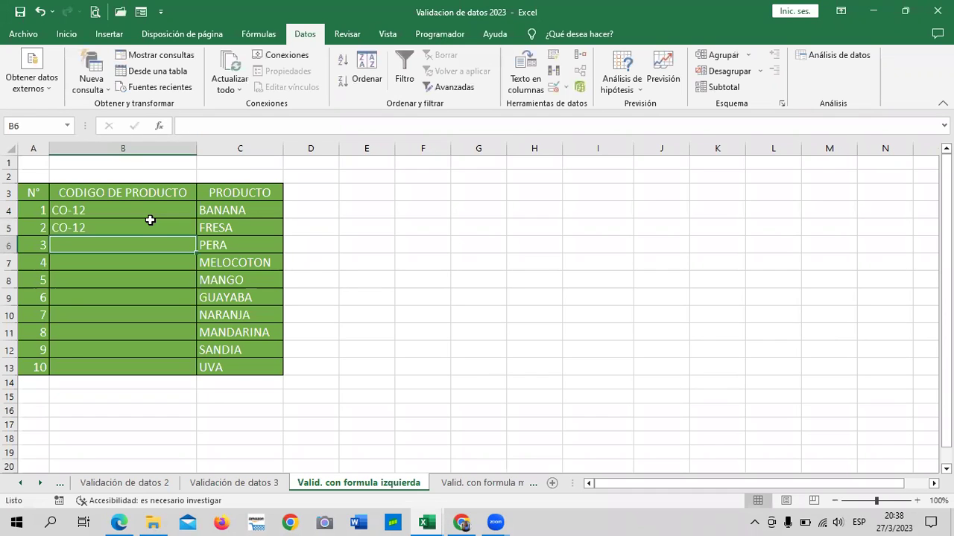
click(132, 224)
key(Caps_Lock)
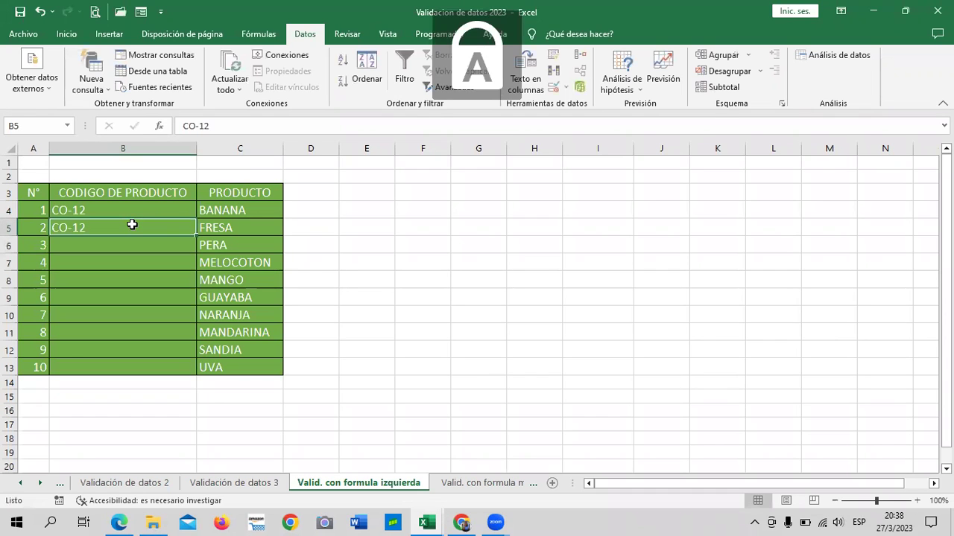
key(Caps_Lock)
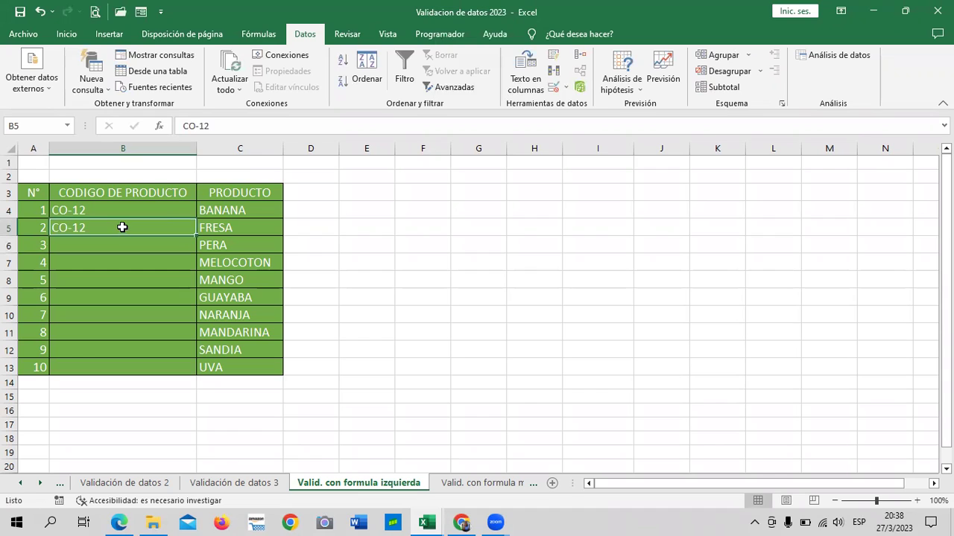
key(BackSpace)
text(c)
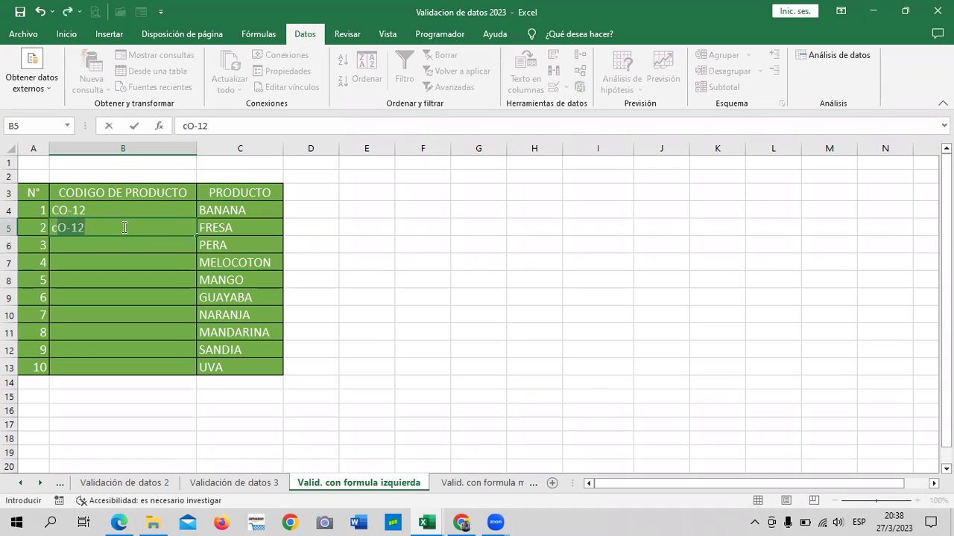
key(BackSpace)
text(o)
key(Return)
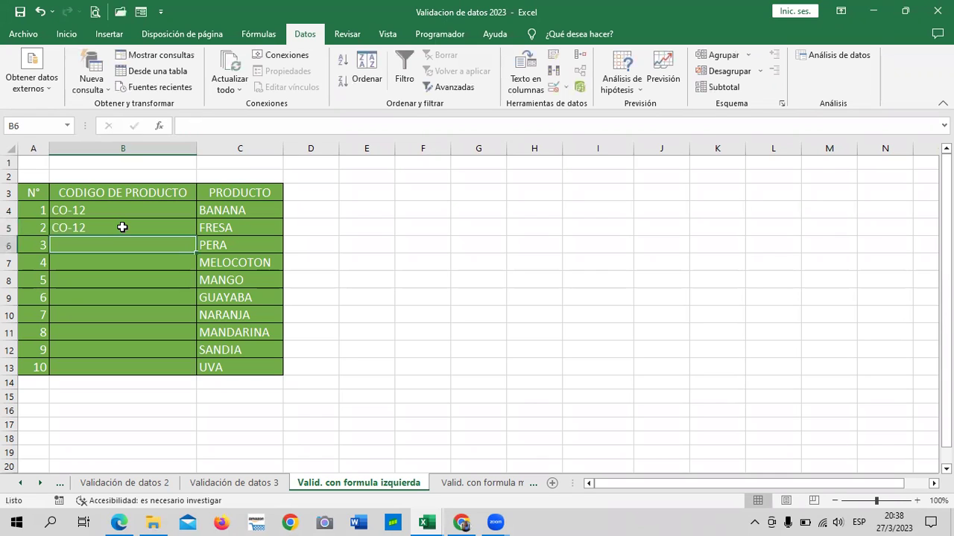
Test se in B5, retry with cO-12o-, then leave B5 empty.
click(121, 227)
key(BackSpace)
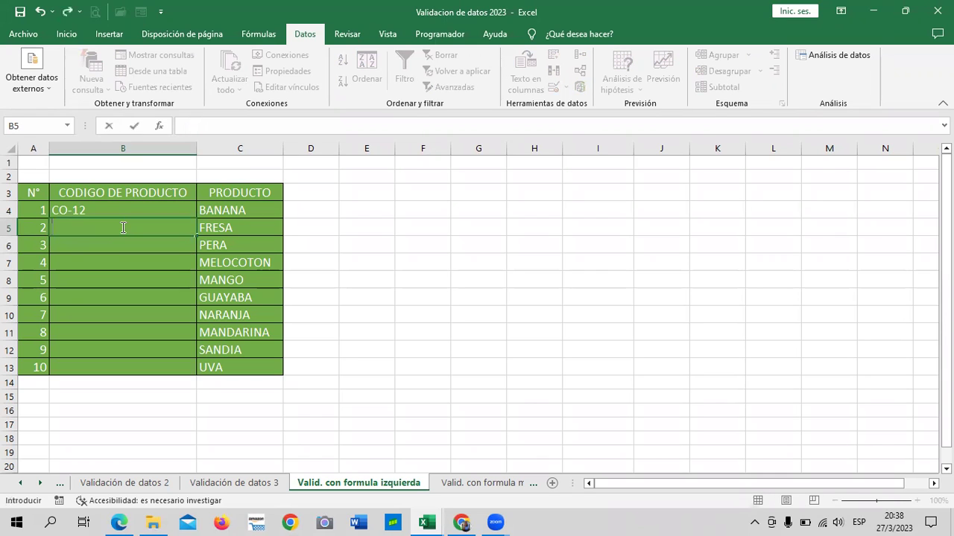
text(se)
key(Return)
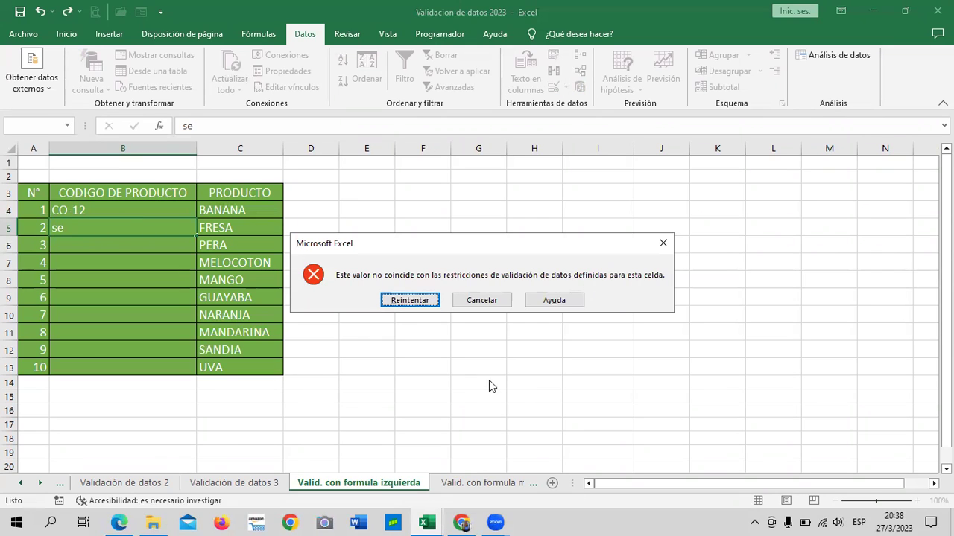
click(424, 297)
text(cO-12o)
text(-)
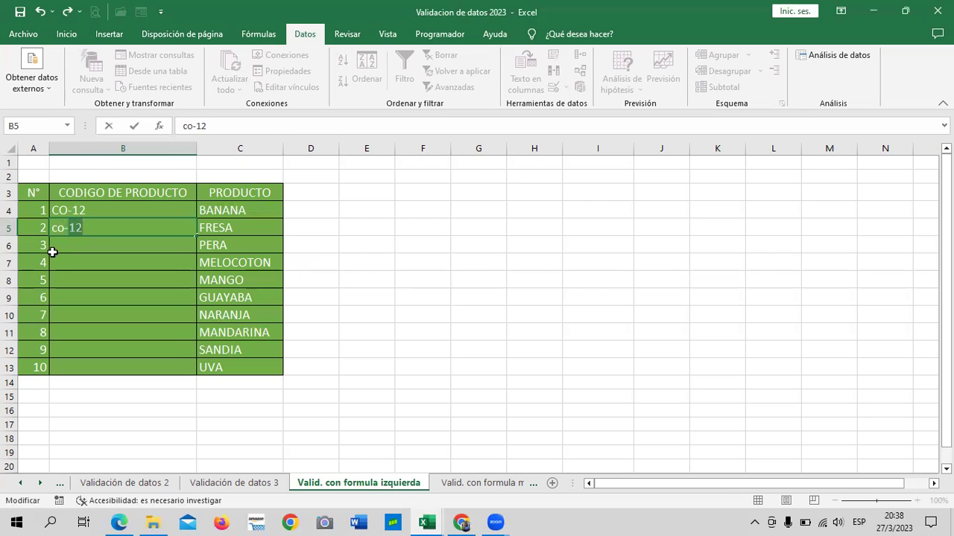
click(52, 256)
click(101, 228)
double_click(102, 226)
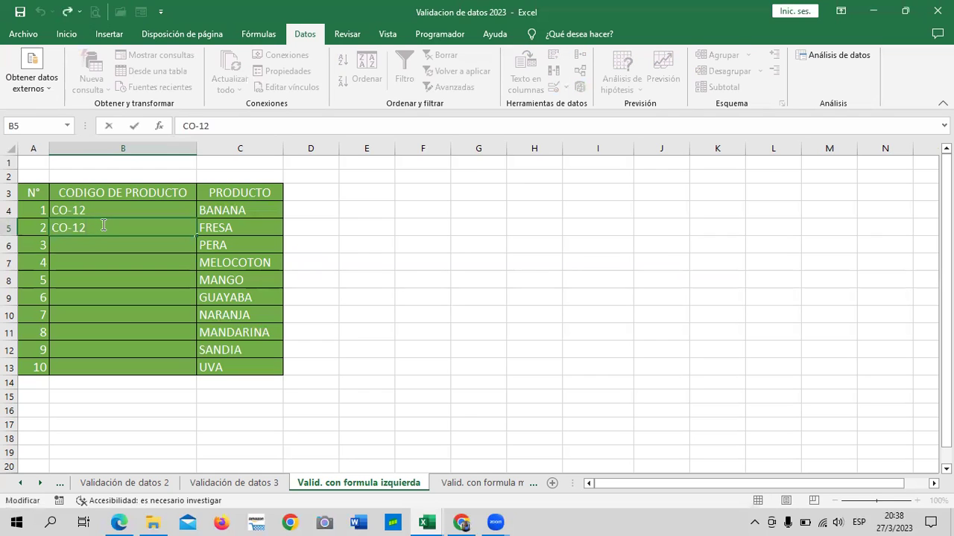
key(BackSpace)
key(BackSpace)
key(BackSpace)
key(BackSpace)
key(BackSpace)
key(Return)
Test co-13 in B6 and cancel the rejected entry.
text(co-)
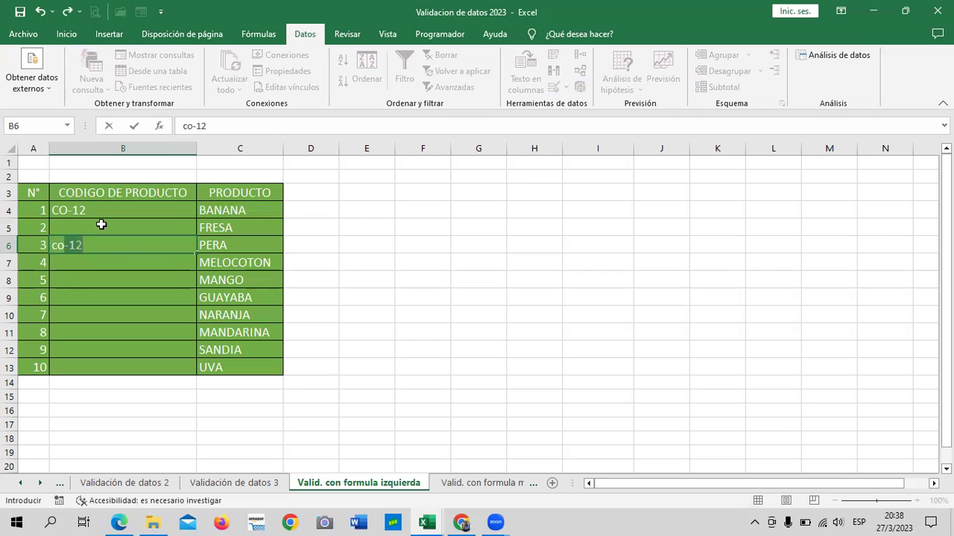
key(BackSpace)
key(BackSpace)
text(13)
key(Return)
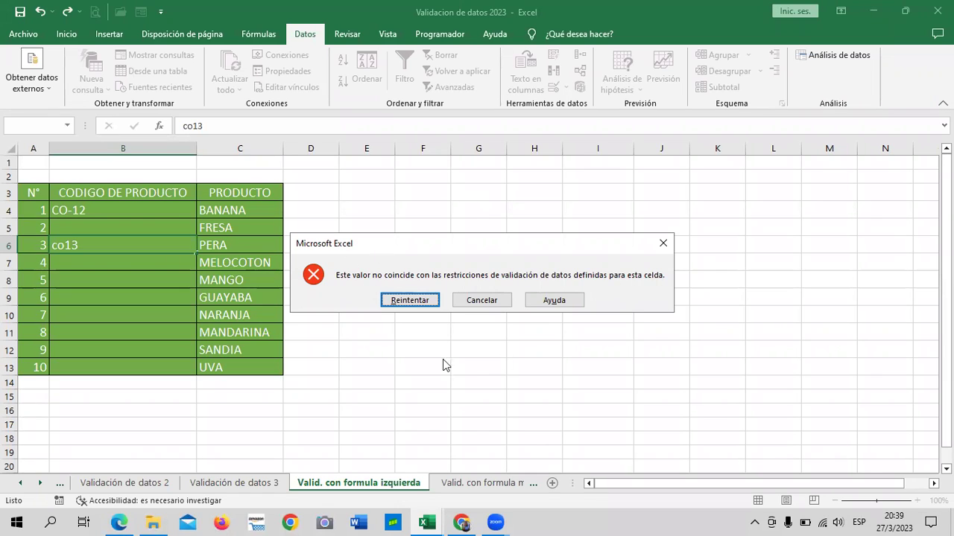
click(489, 299)
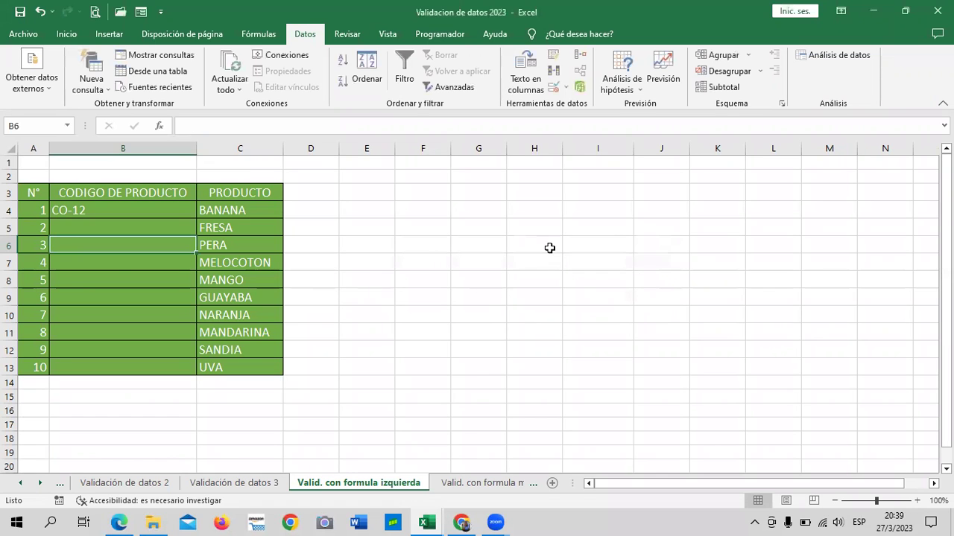
click(549, 247)
Enter the code CO-13 in B8.
click(79, 287)
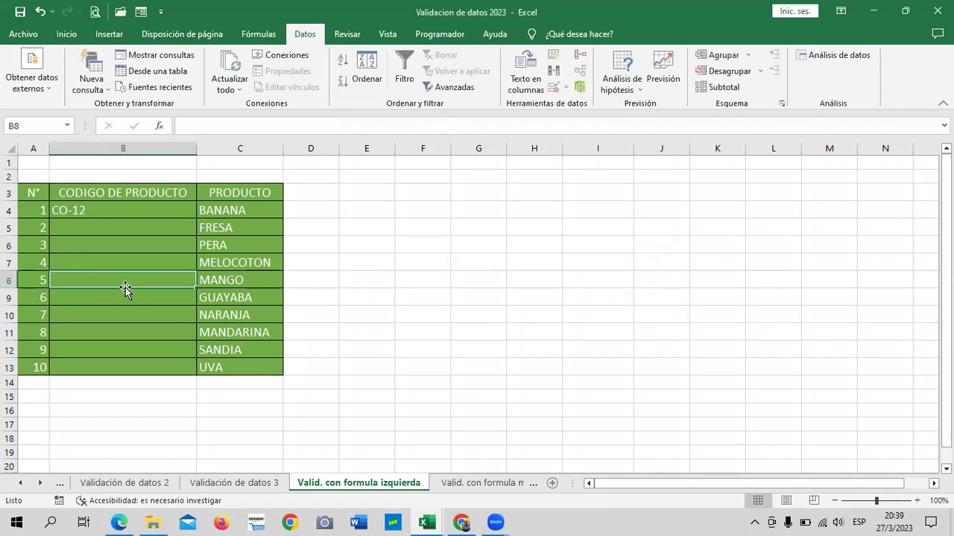
text(co)
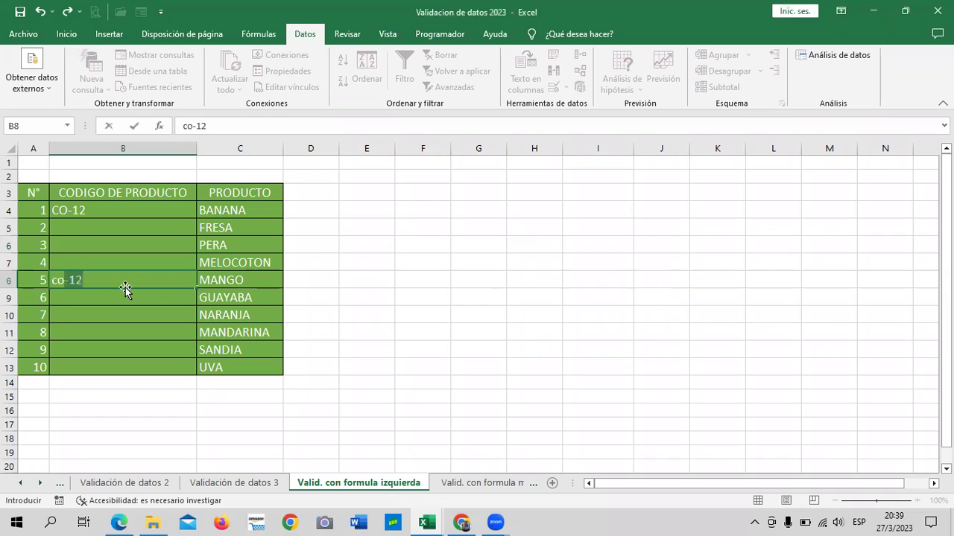
key(Return)
double_click(125, 279)
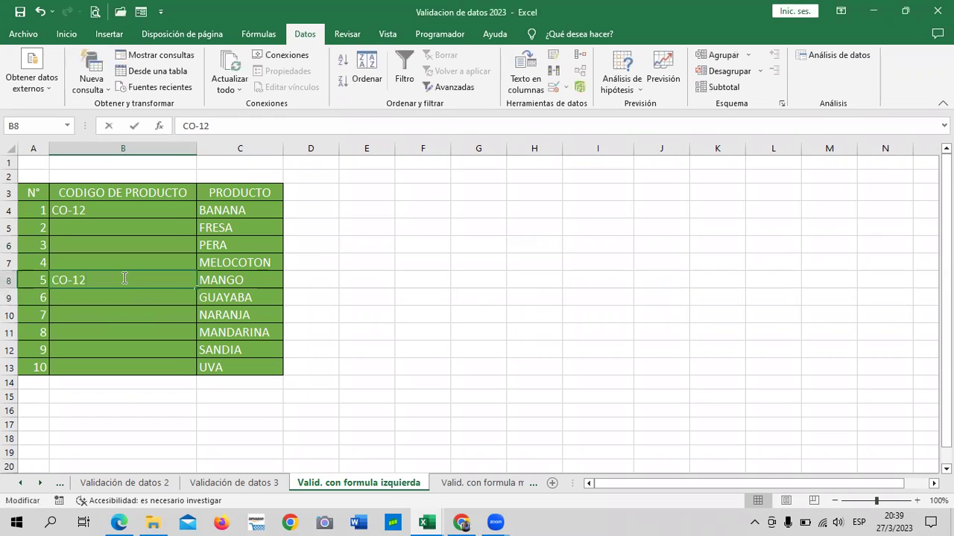
key(BackSpace)
text(3)
key(Return)
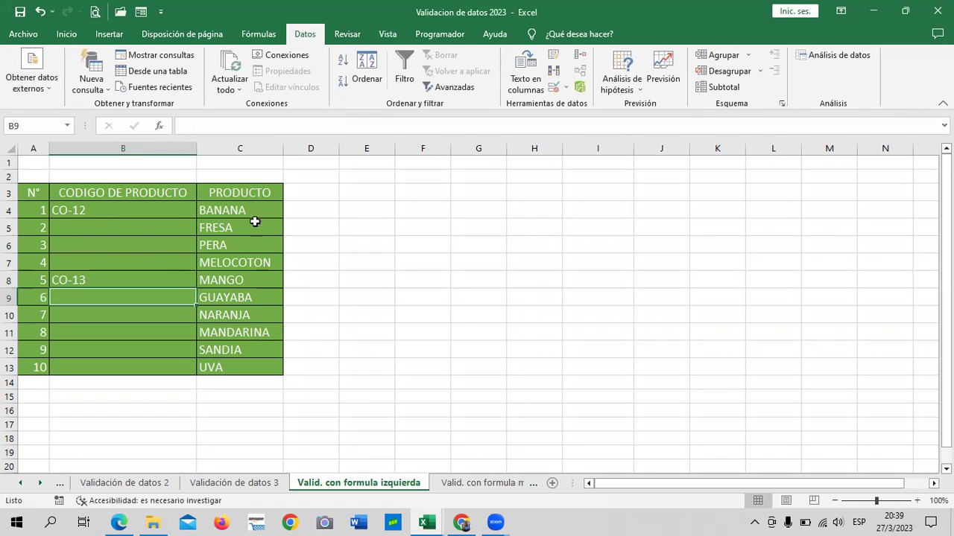
Test co-14 in B5, then correct it to uppercase CO-14.
click(107, 211)
click(122, 235)
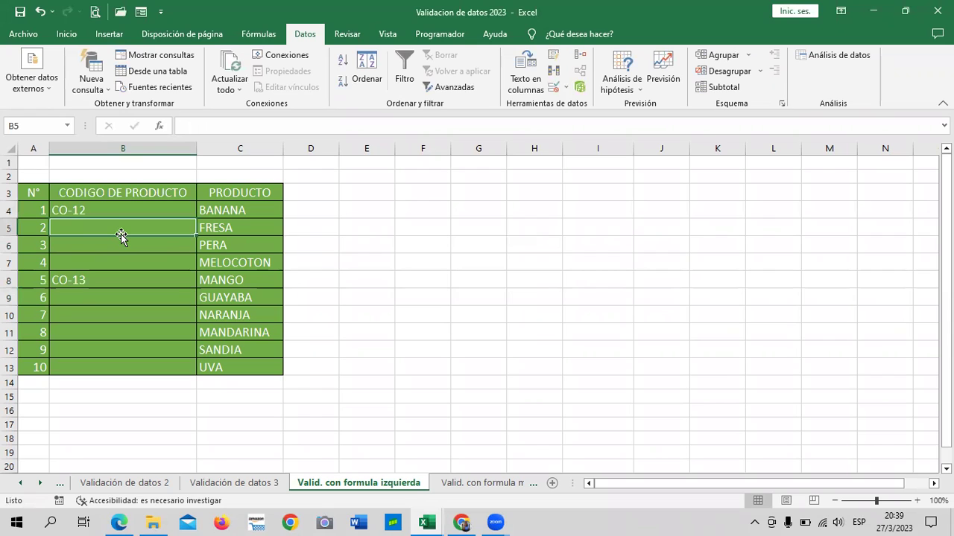
text(co)
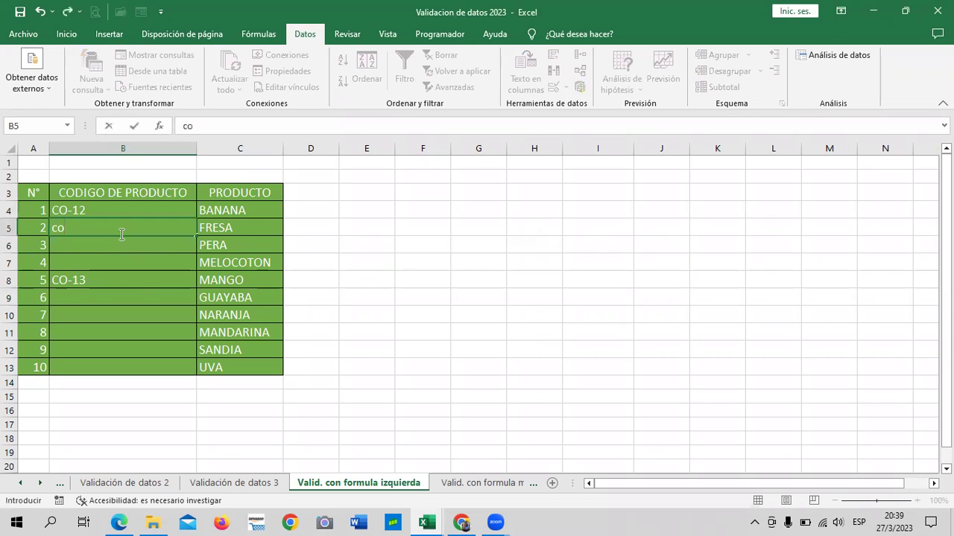
text(-14)
key(Return)
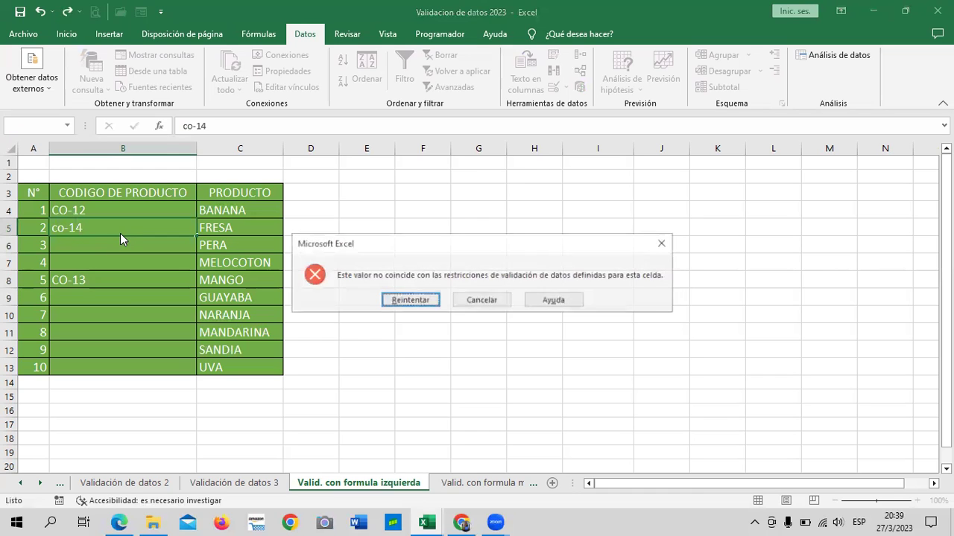
click(421, 306)
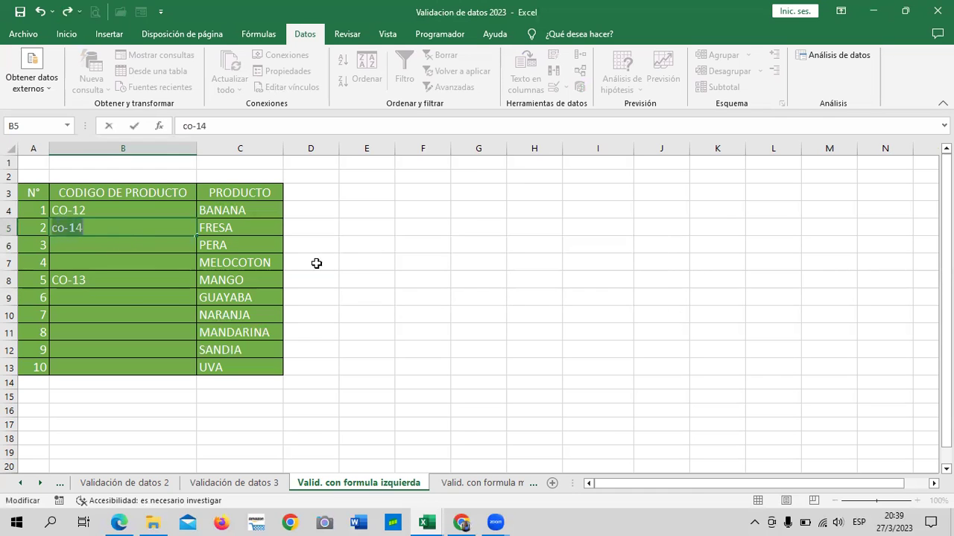
click(70, 228)
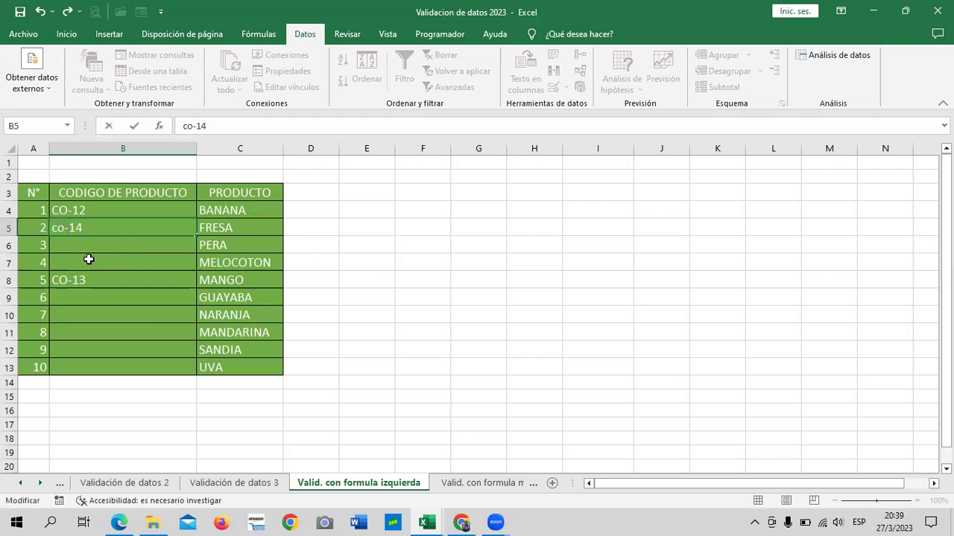
key(BackSpace)
key(BackSpace)
text(CO)
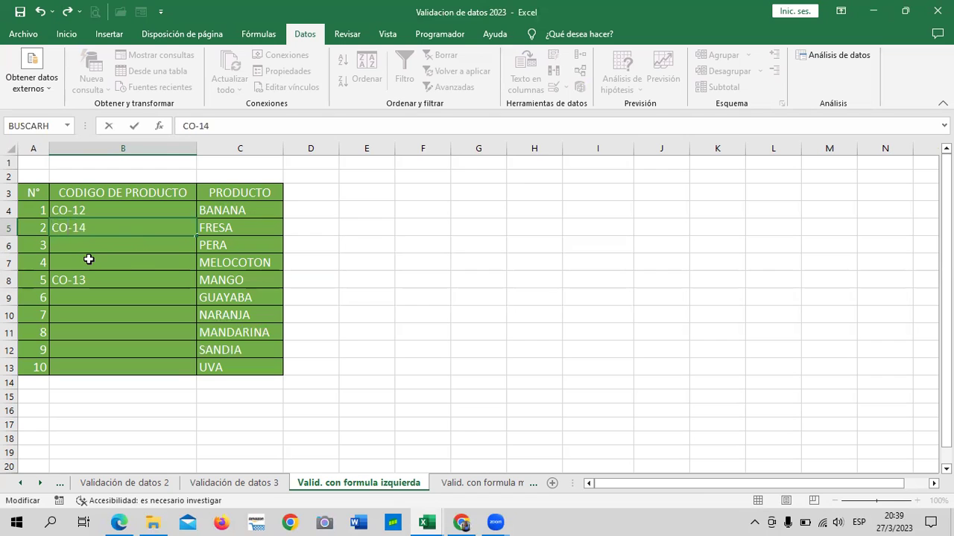
key(Return)
click(116, 209)
mouse_move(159, 208)
mouse_down()
mouse_move(160, 371)
mouse_move(159, 350)
mouse_up()
Change the code rule's prefix so the formula reads =IGUAL(IZQUIERDA(B4;3);"FRU-").
click(554, 88)
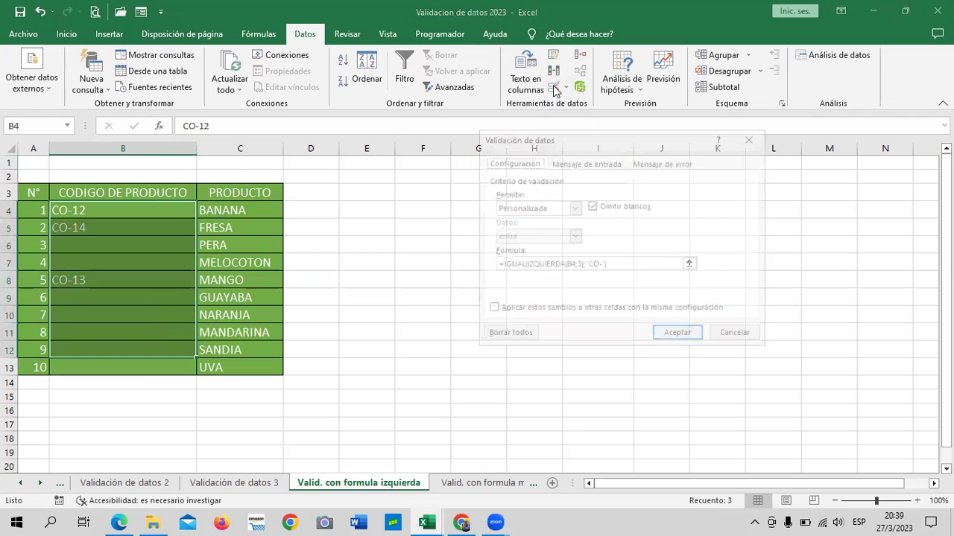
click(596, 265)
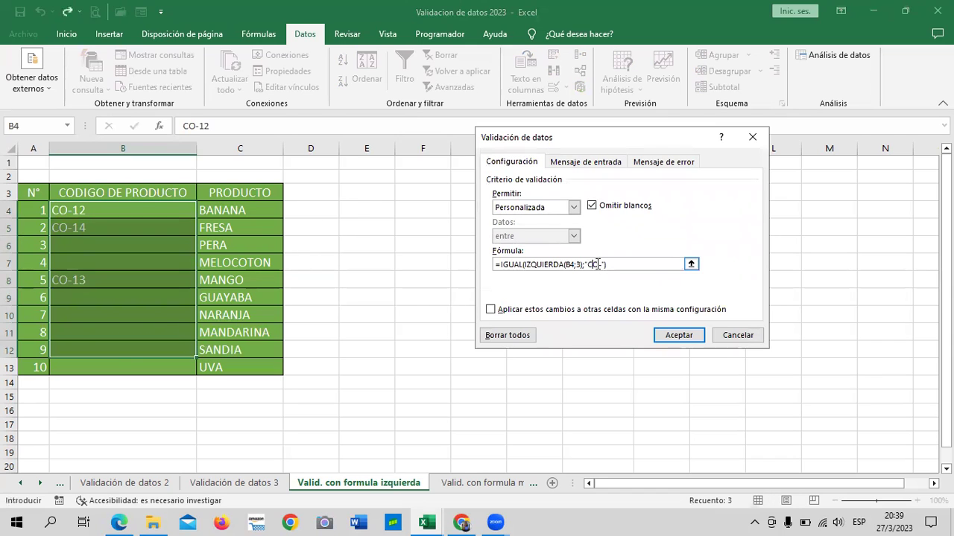
key(BackSpace)
key(BackSpace)
text(fru)
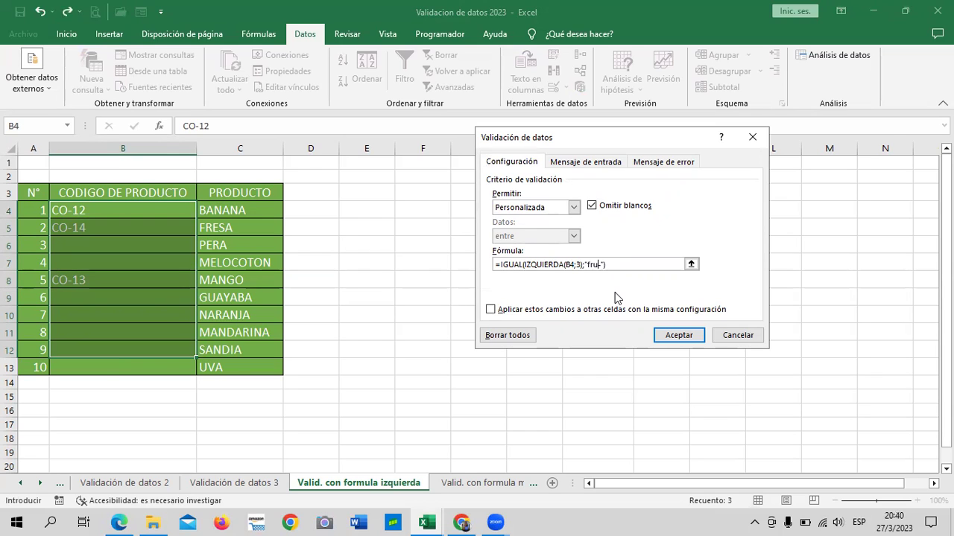
key(Caps_Lock)
key(BackSpace)
key(BackSpace)
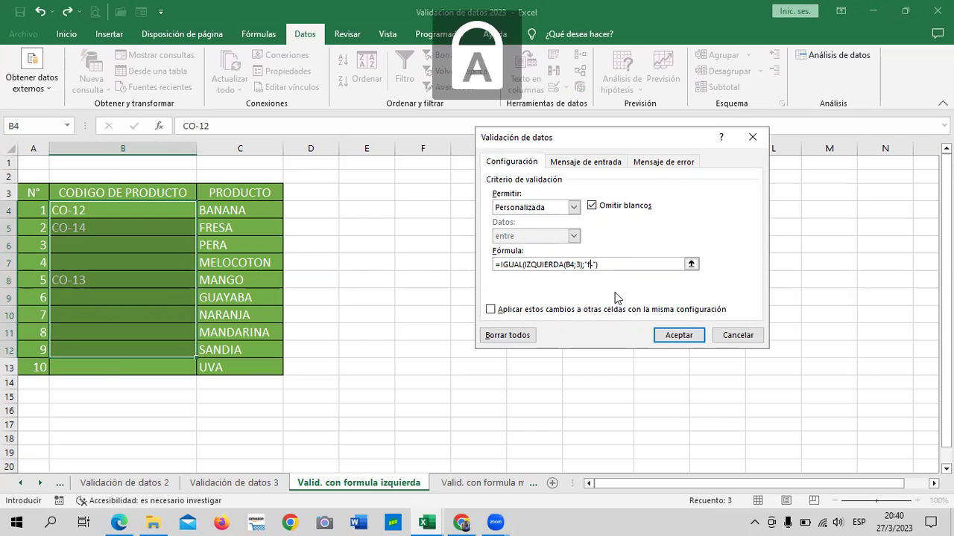
key(BackSpace)
text(FRU-)
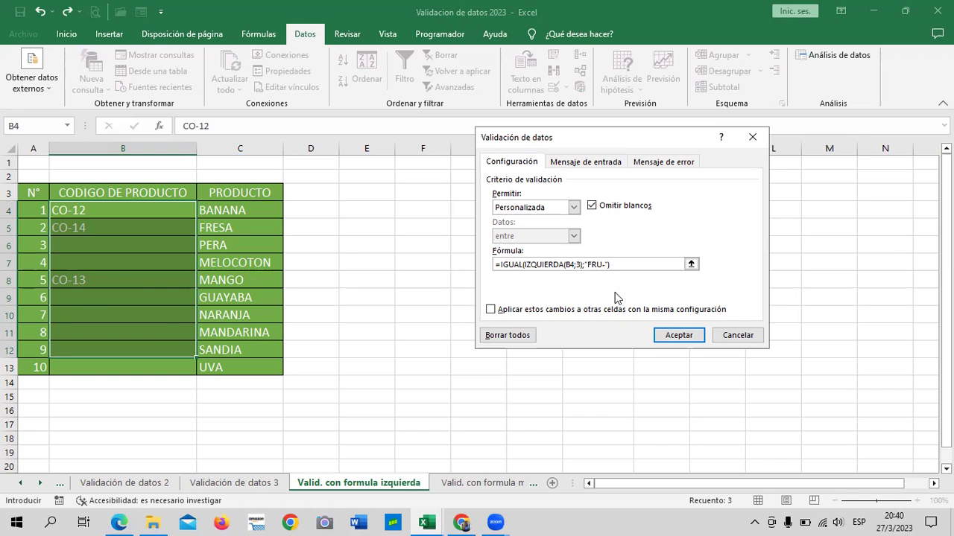
click(678, 334)
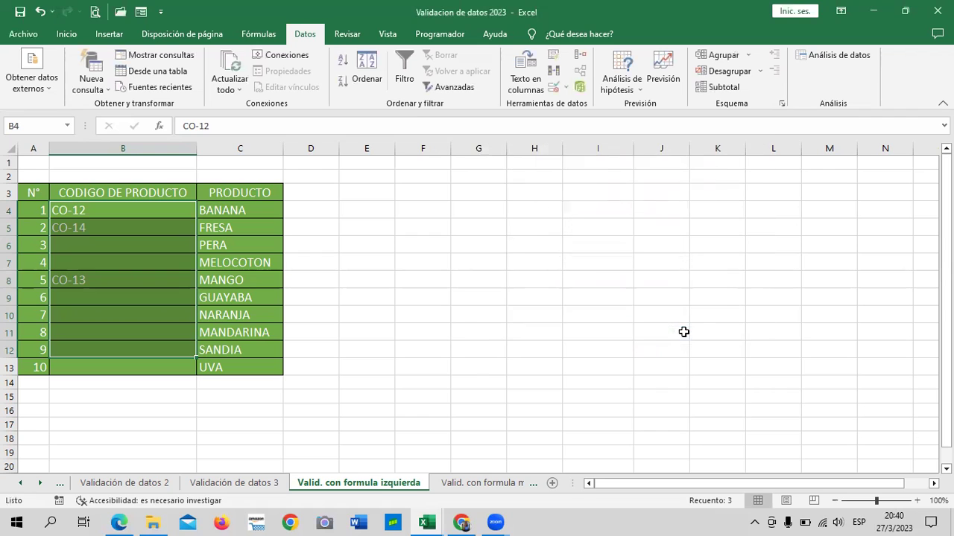
Circle the invalid product codes, remove the circles, and clear the code cells.
click(529, 296)
drag(183, 205, 164, 349)
click(568, 88)
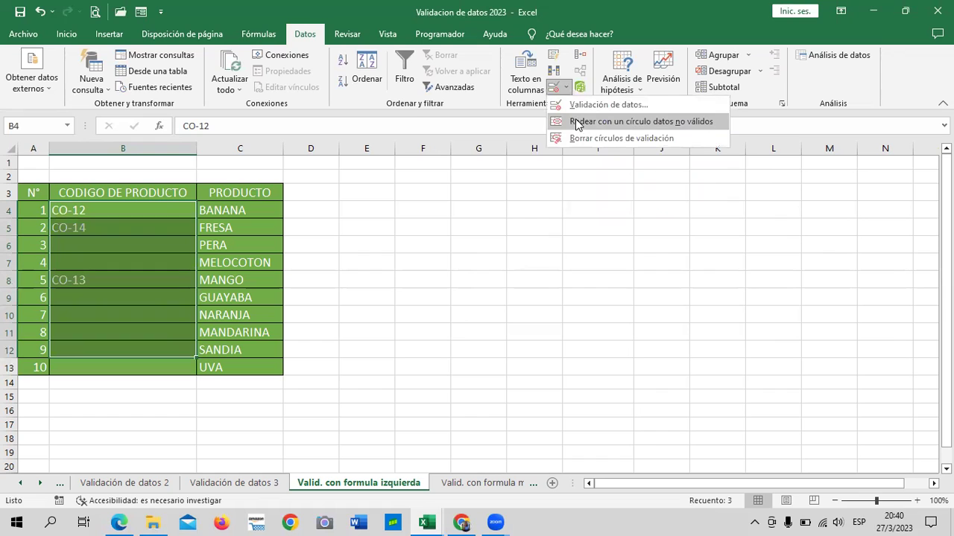
click(580, 121)
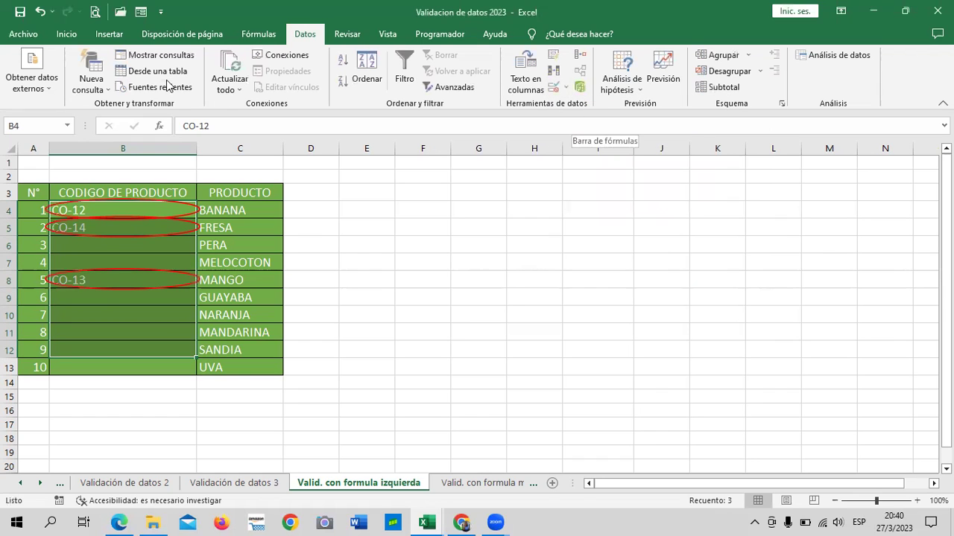
click(568, 88)
click(585, 139)
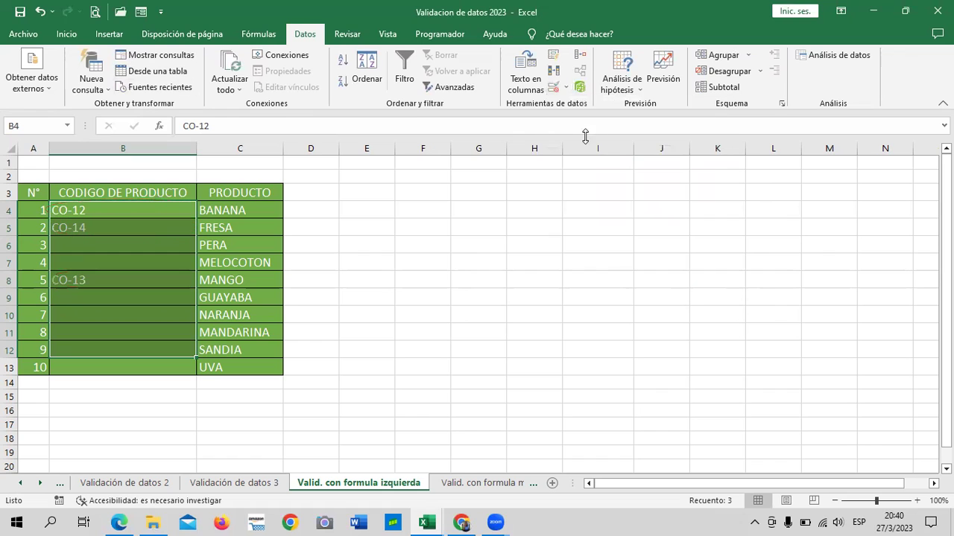
key(Delete)
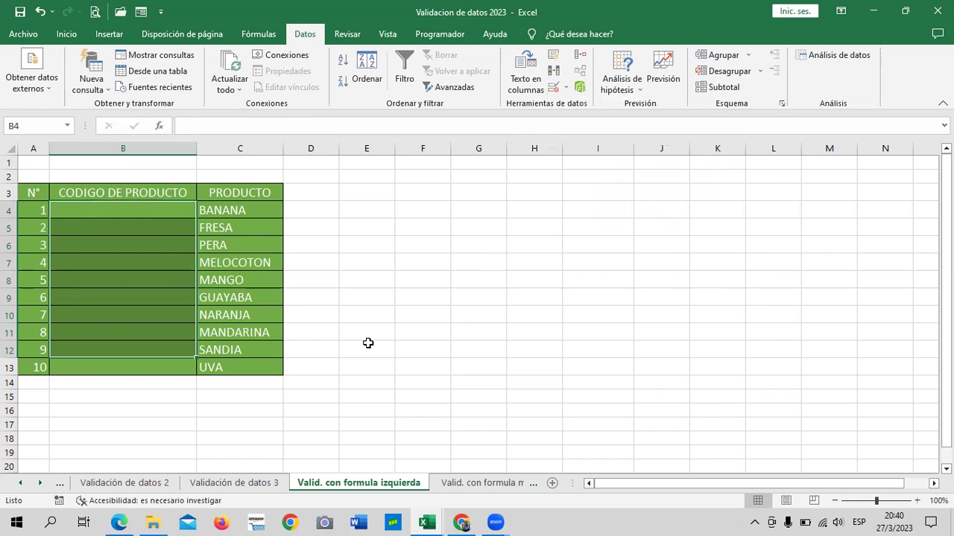
Test FRU-10 in B4 and cancel the rejected entry.
click(463, 317)
click(156, 211)
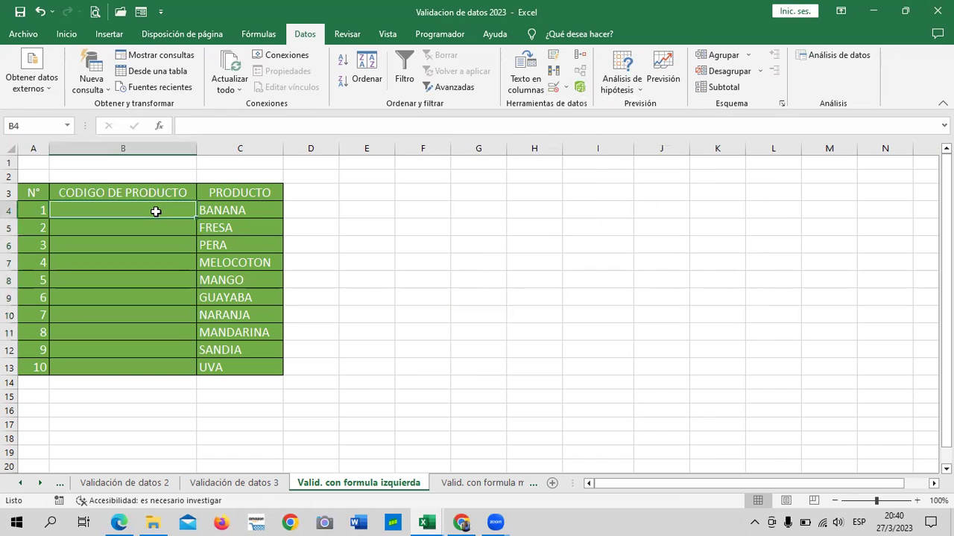
text(FRU)
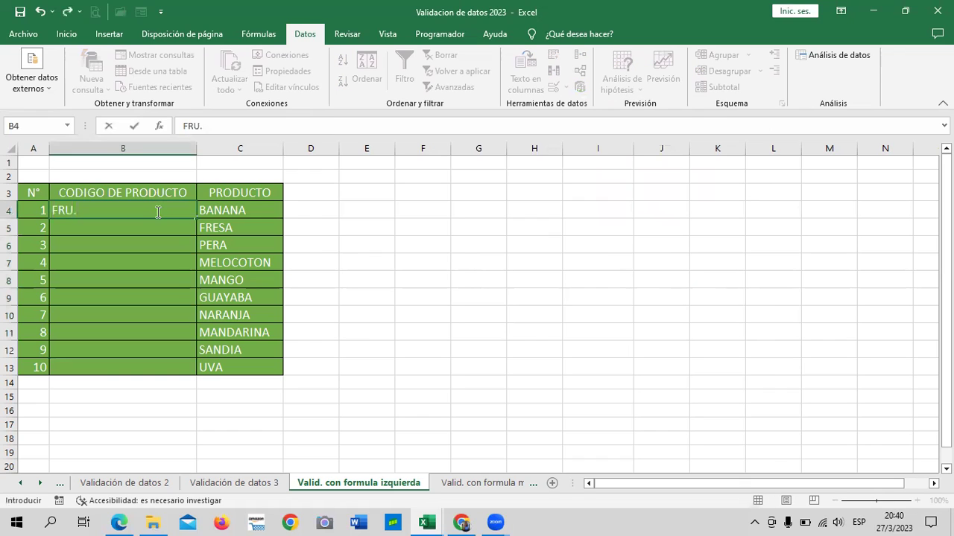
text(-)
text(10)
key(Return)
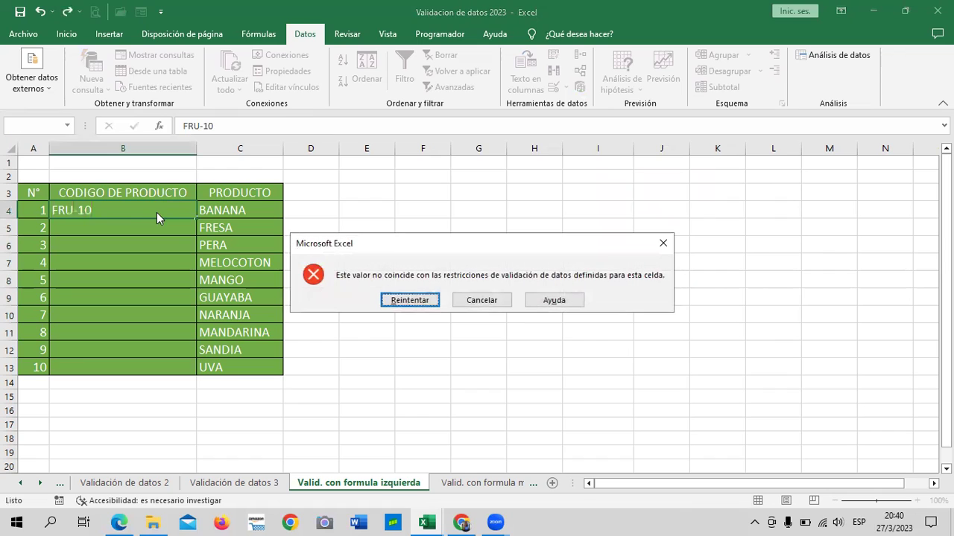
click(410, 300)
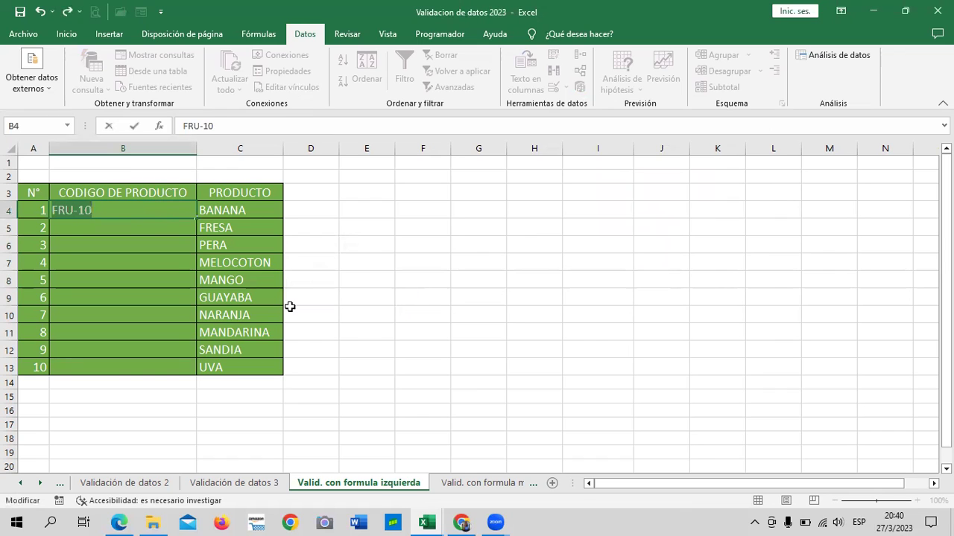
click(123, 233)
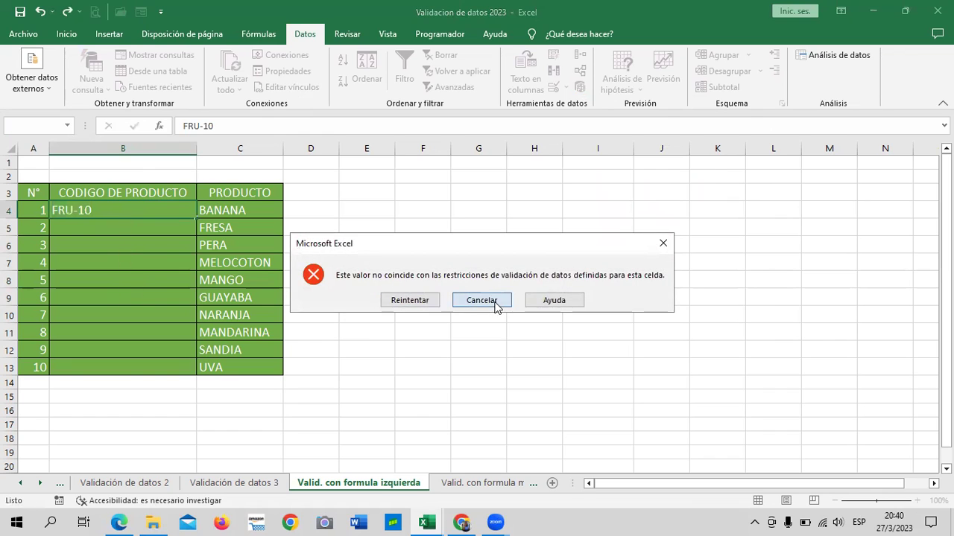
click(481, 300)
Test FRU- in B5 and cancel the rejected entry.
click(103, 239)
key(BackSpace)
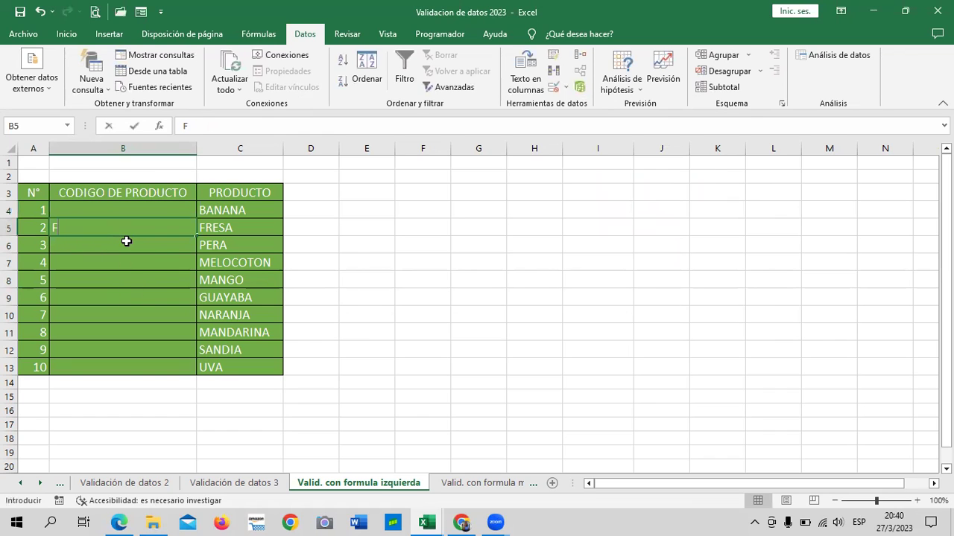
text(FRU-)
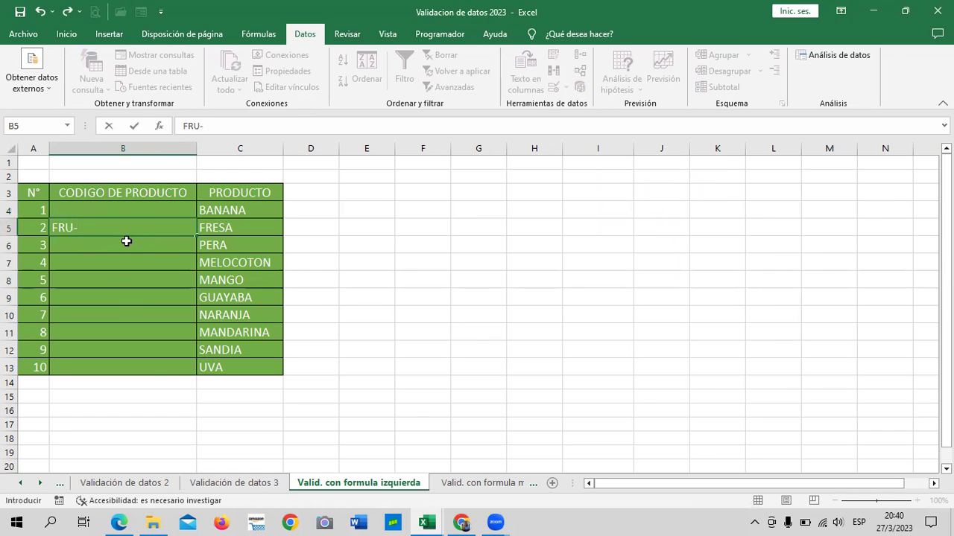
key(Return)
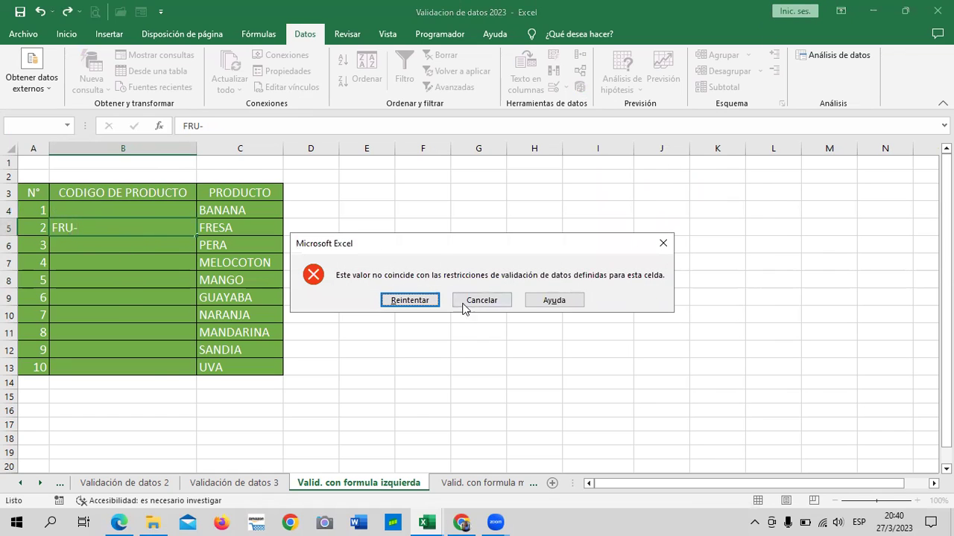
click(482, 300)
drag(187, 211, 178, 227)
Open validation for B4:B13, accept clearing mixed settings, then cancel the dialog.
drag(175, 263, 172, 367)
click(553, 91)
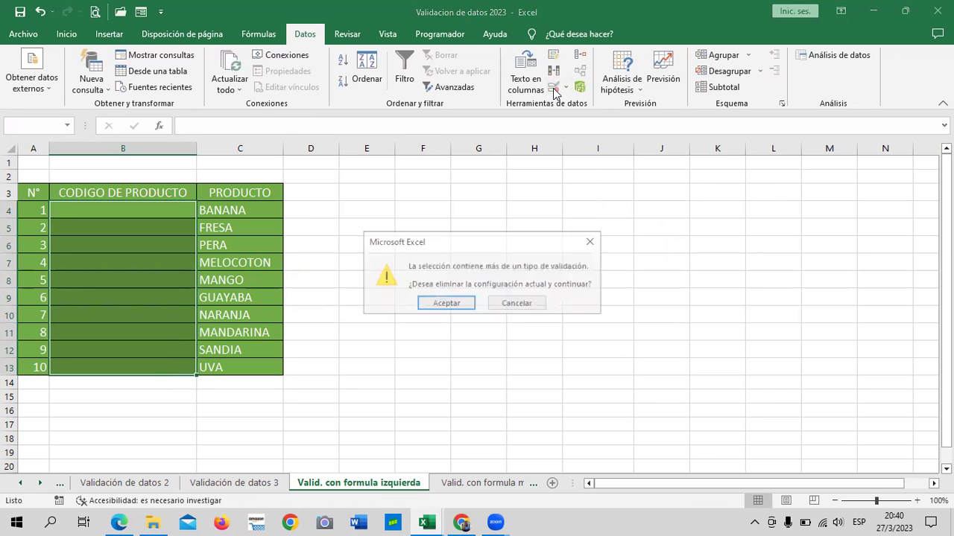
click(450, 308)
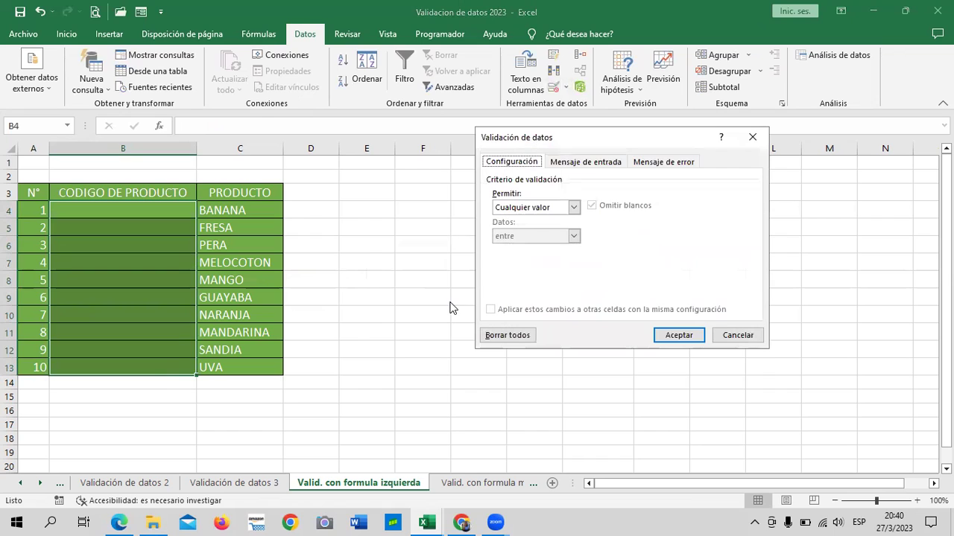
click(574, 208)
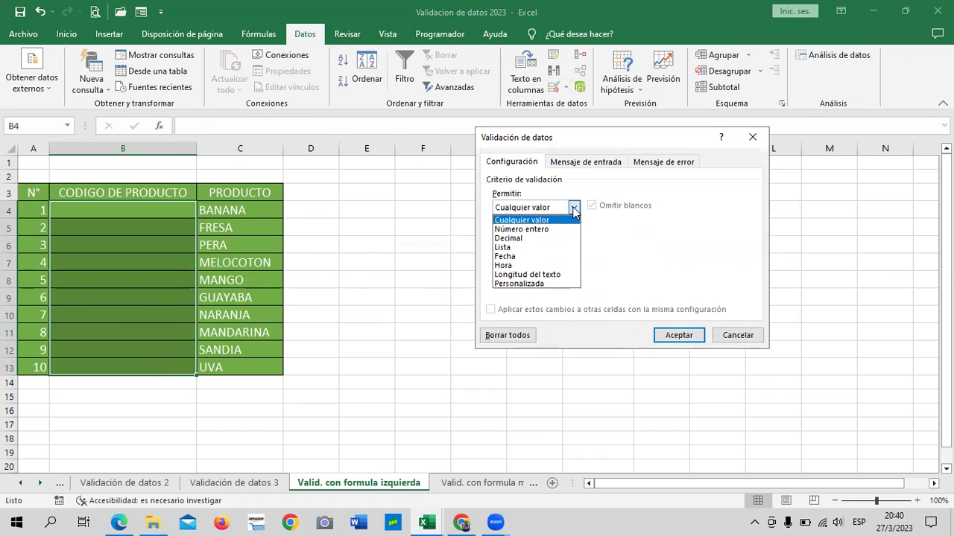
click(533, 284)
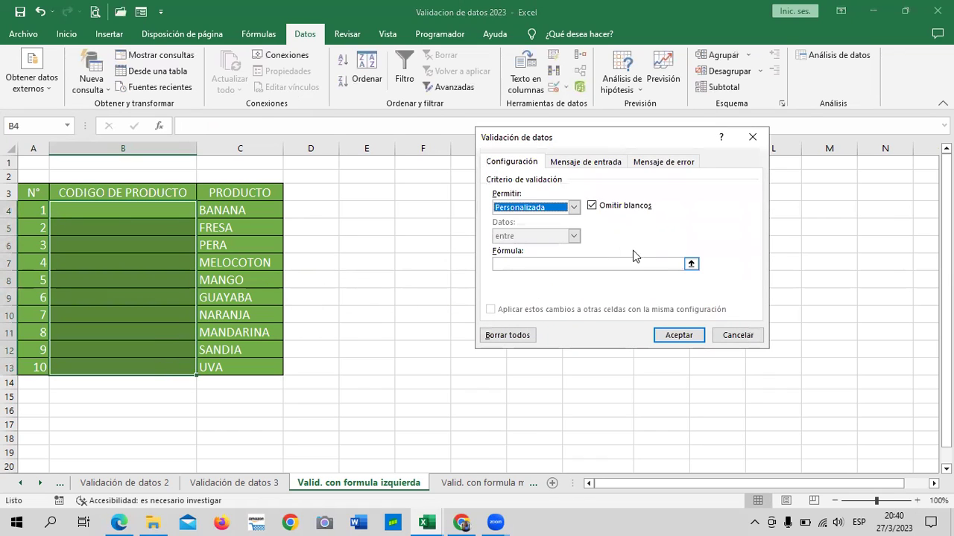
click(727, 336)
Change the character count so the rule reads =IGUAL(IZQUIERDA(B4;4);"FRU-").
mouse_move(181, 209)
mouse_down()
mouse_move(172, 358)
mouse_move(187, 333)
mouse_up()
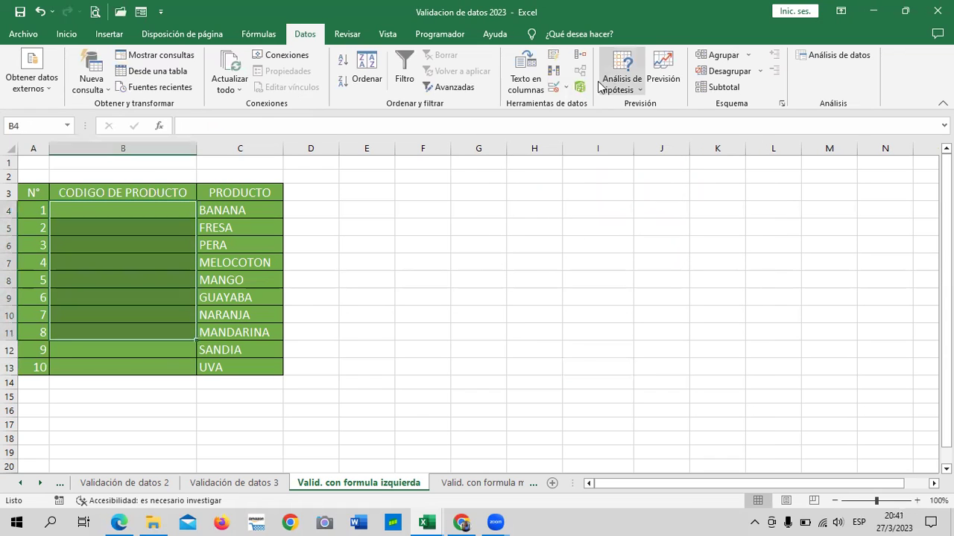
click(552, 87)
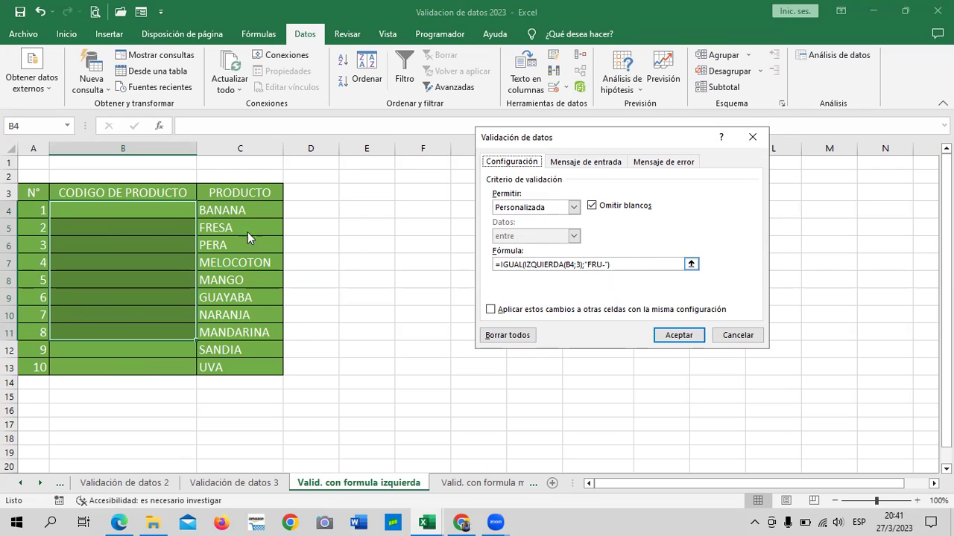
click(579, 265)
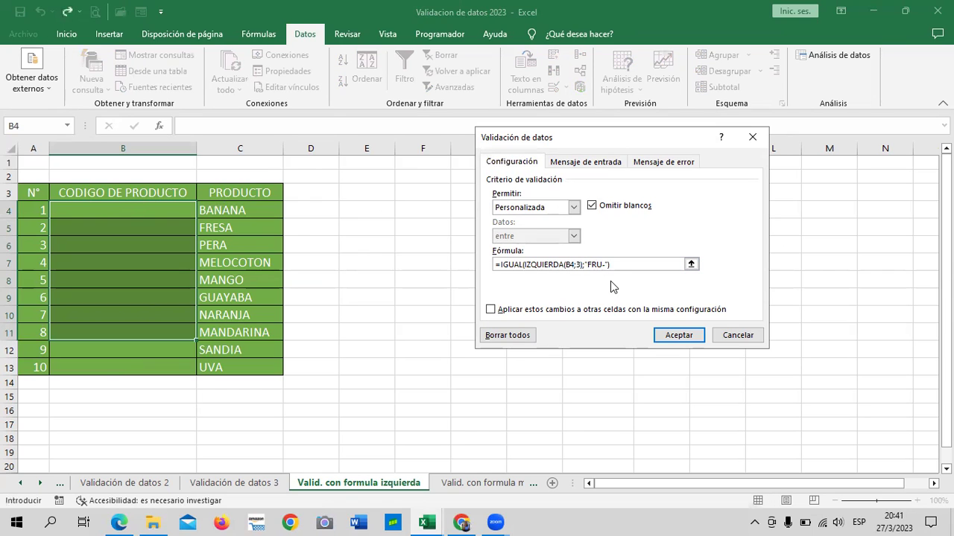
key(BackSpace)
text(4)
text())
click(680, 335)
Enter product codes FRU-12 in B4 and FRU-13 in B5.
click(637, 275)
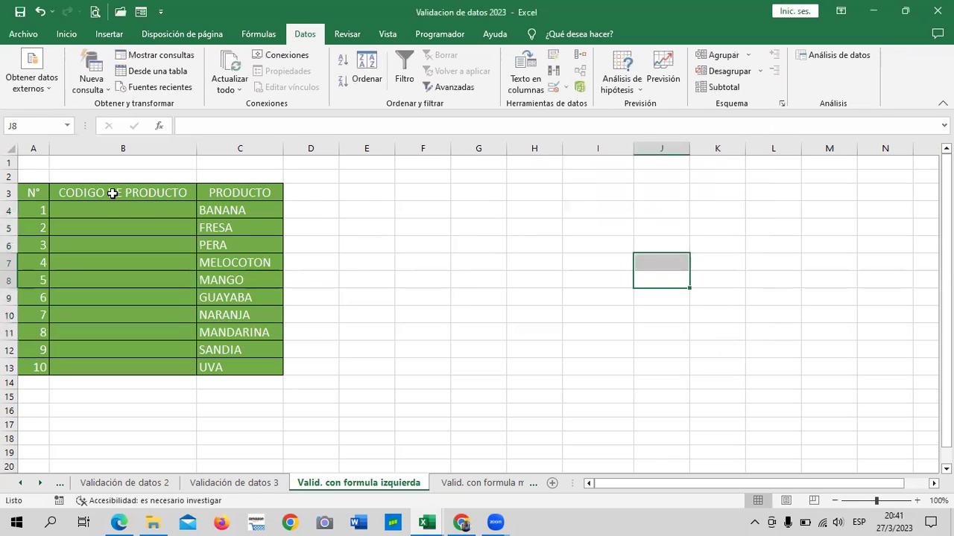
click(119, 209)
text(FRU-12)
key(Return)
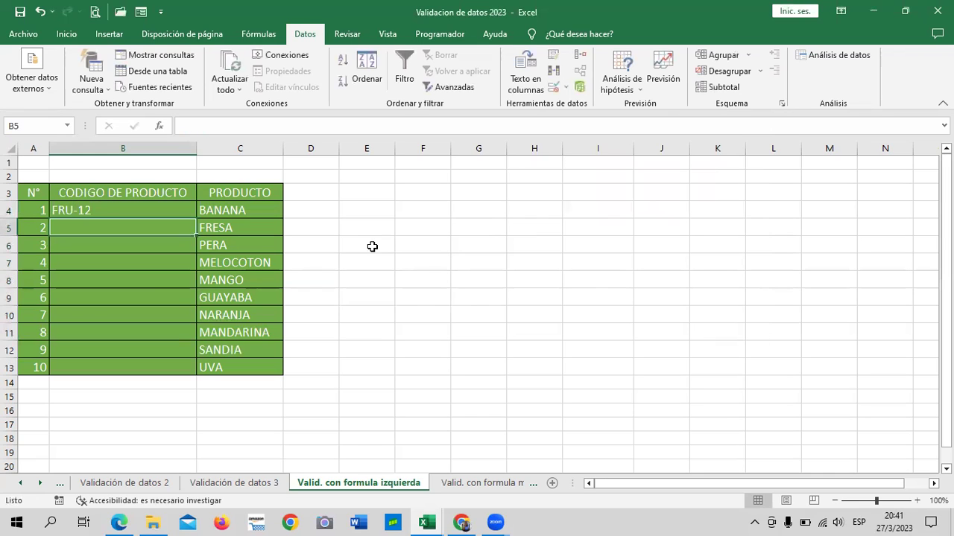
text(FRU)
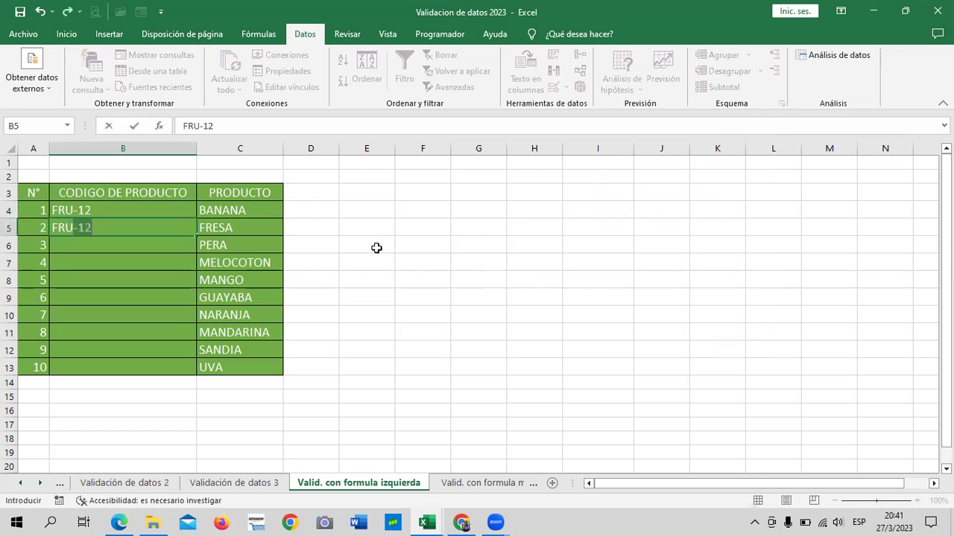
text(-13)
key(Return)
Test a lowercase 'fru-' entry in B6 and cancel the rejection error.
key(Caps_Lock)
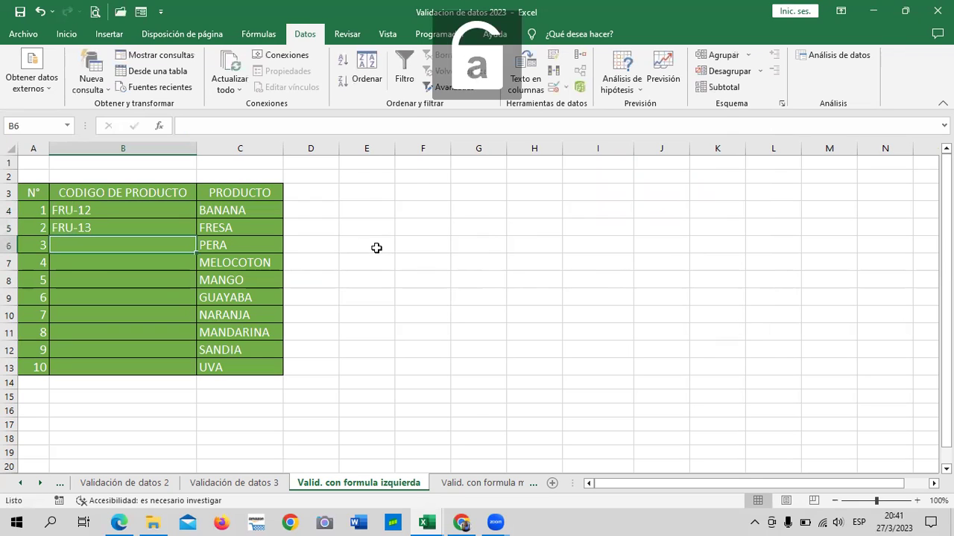
text(fru-)
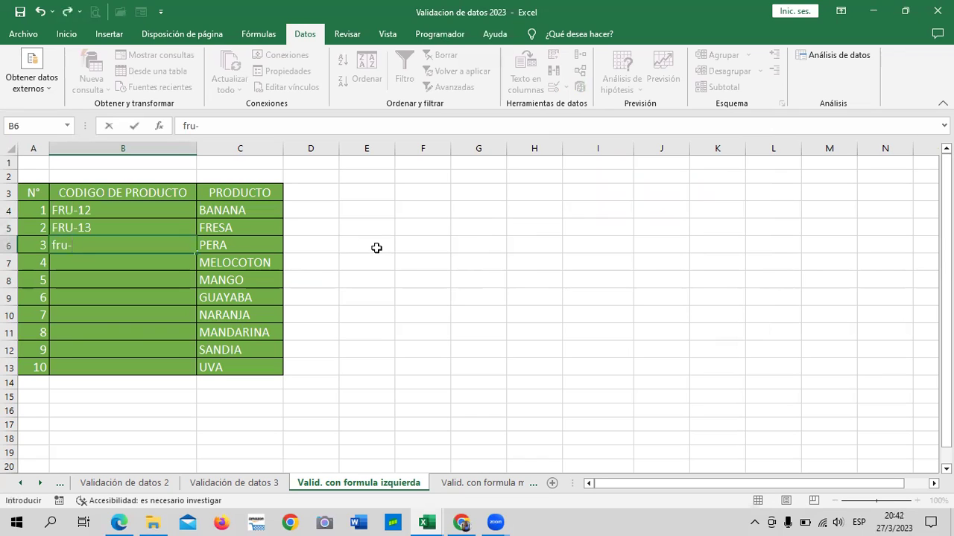
key(Return)
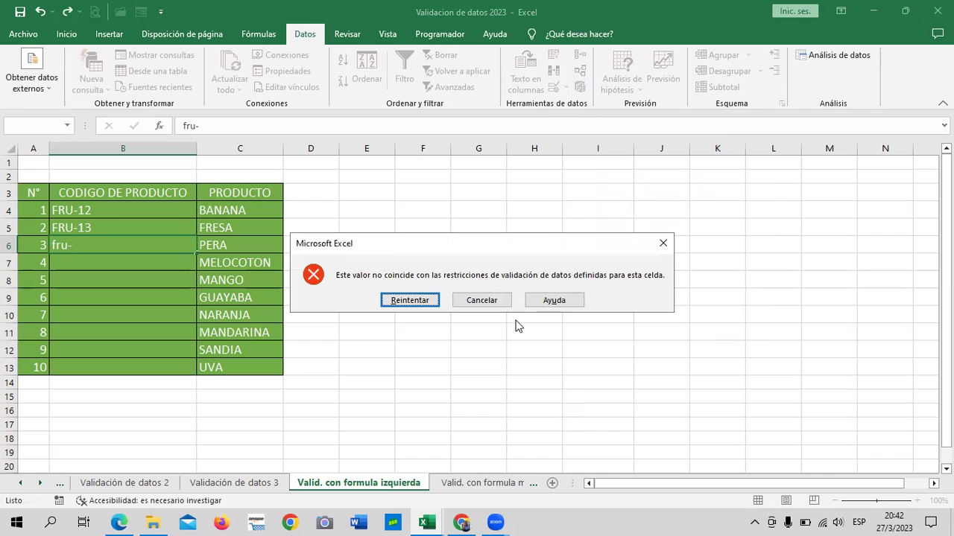
click(496, 298)
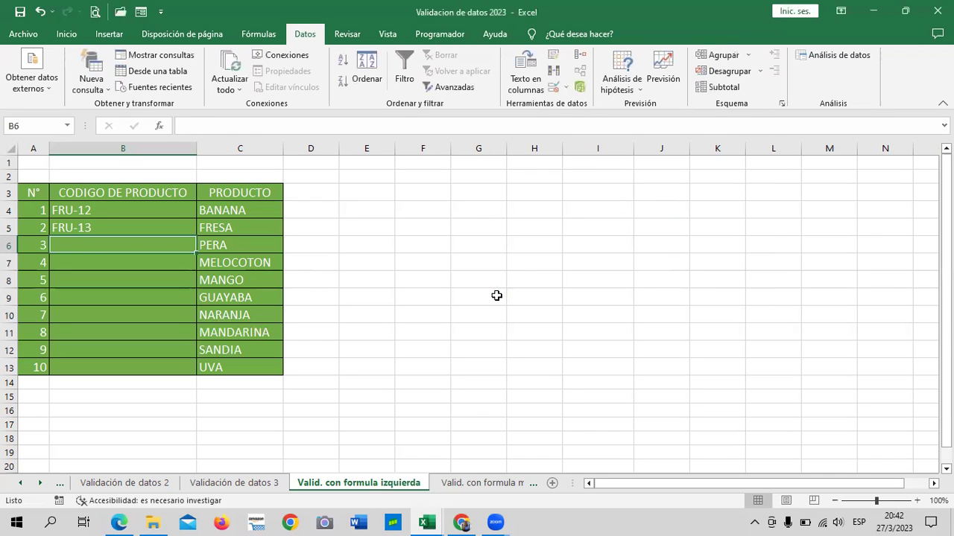
click(497, 281)
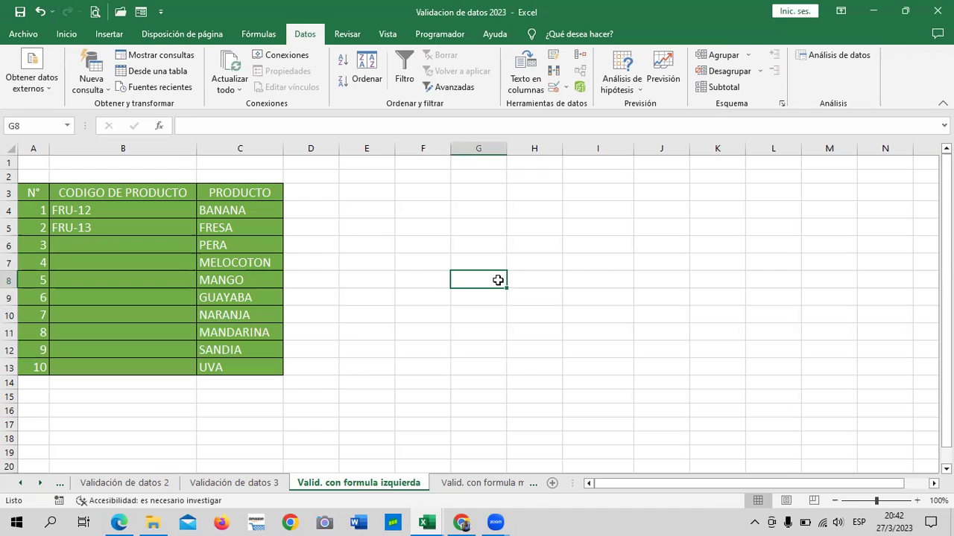
Inspect code PERA in C4 on the Valid. con formula mayusc sheet, then return to Valid. con formula izquierda.
click(494, 484)
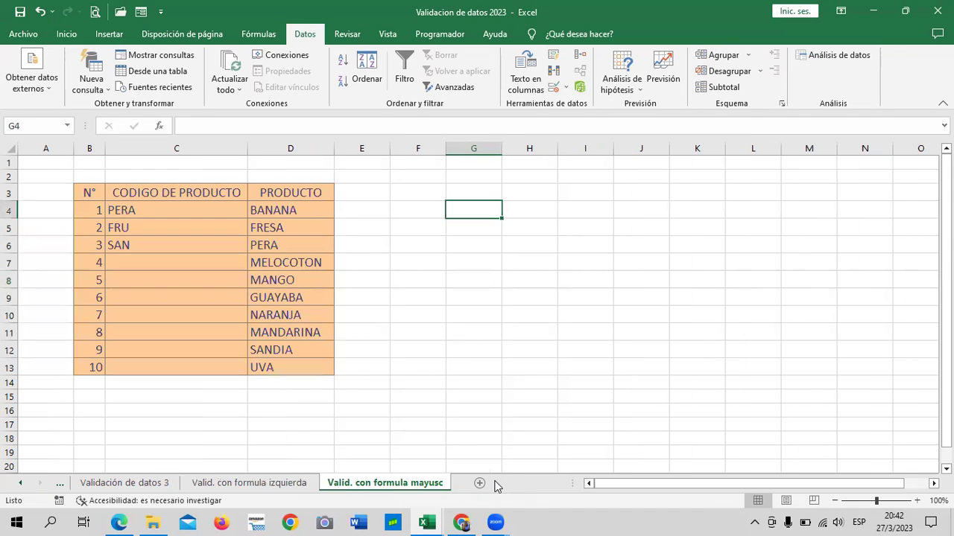
click(463, 350)
click(196, 205)
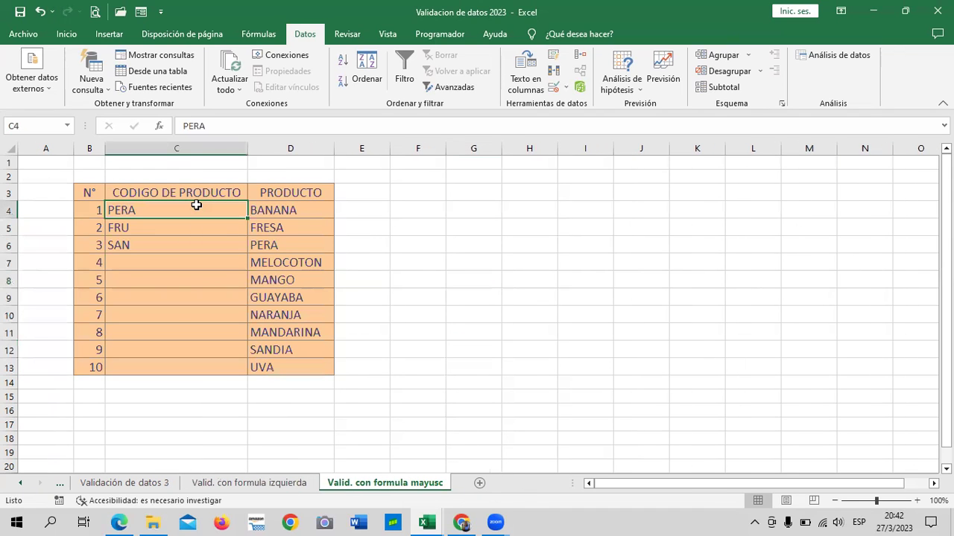
click(295, 484)
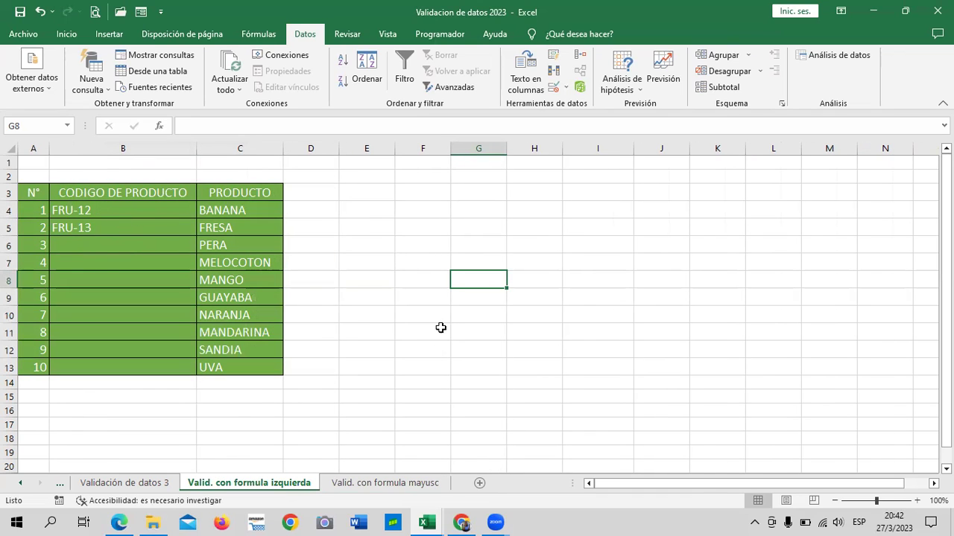
Bring the validación workbook's Ejemplo sheet to the front.
click(512, 364)
mouse_move(425, 518)
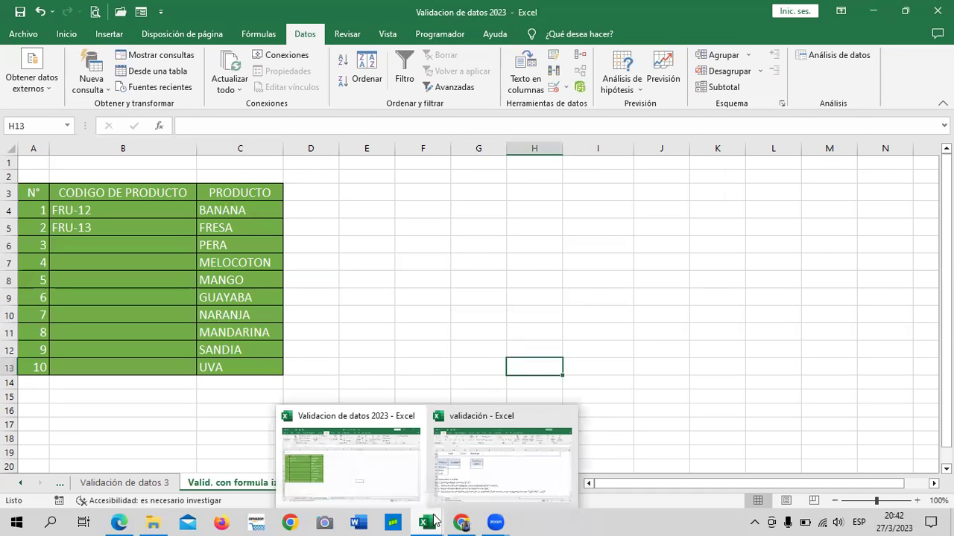
click(526, 478)
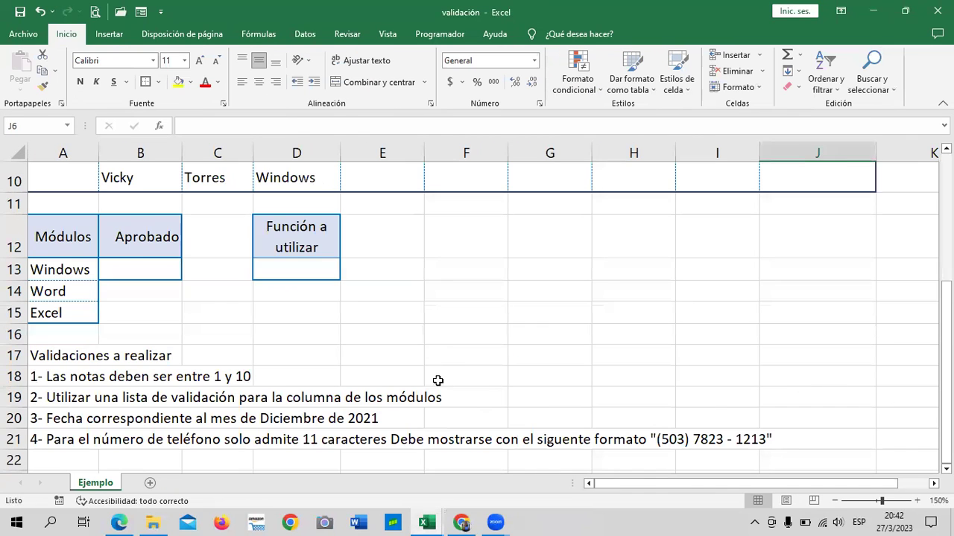
scroll(438, 381, up, 3)
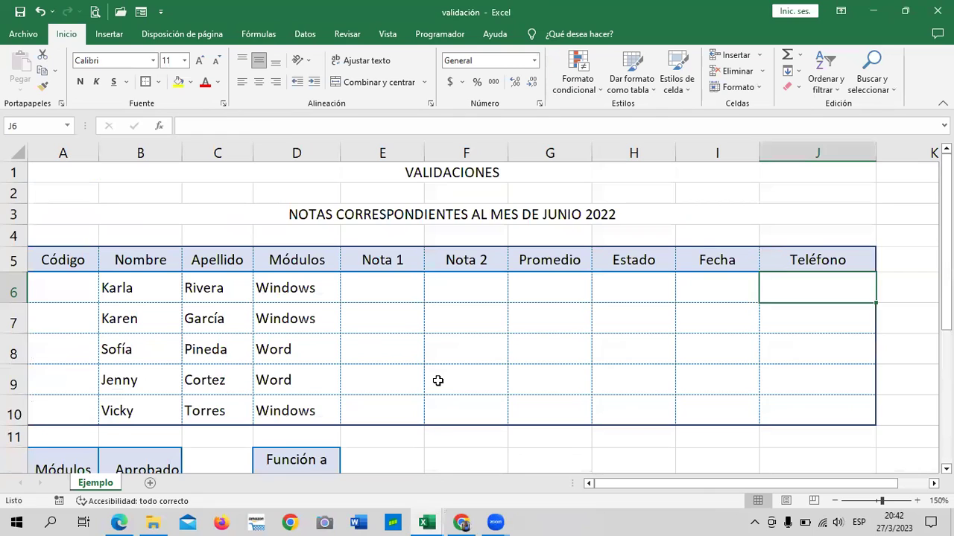
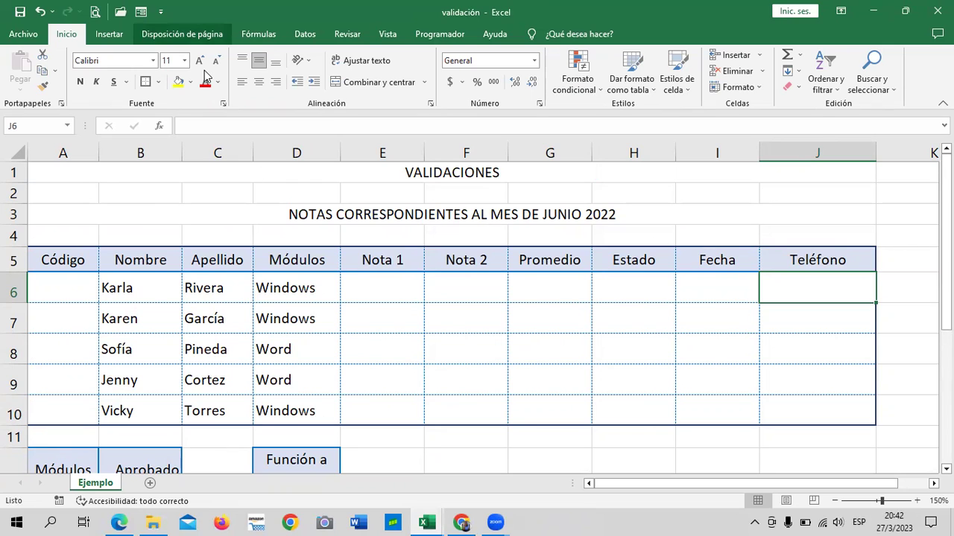
Start on Código cell A6, erasing a stray & and a partial =iz entry.
click(732, 232)
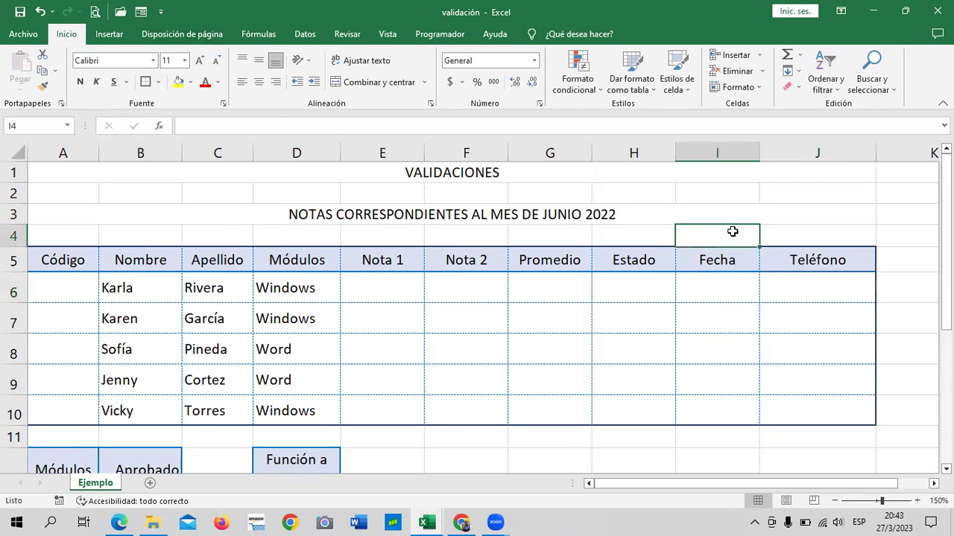
click(62, 283)
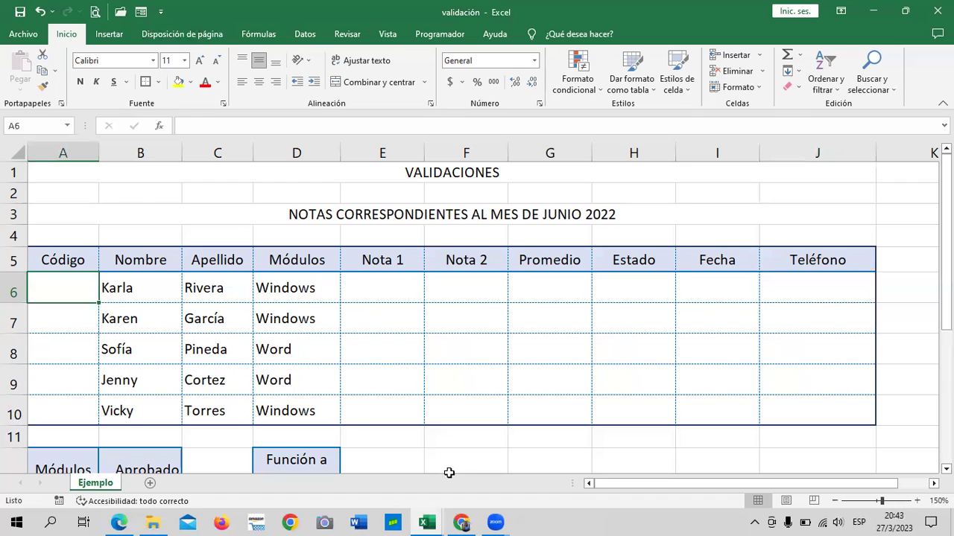
text(&)
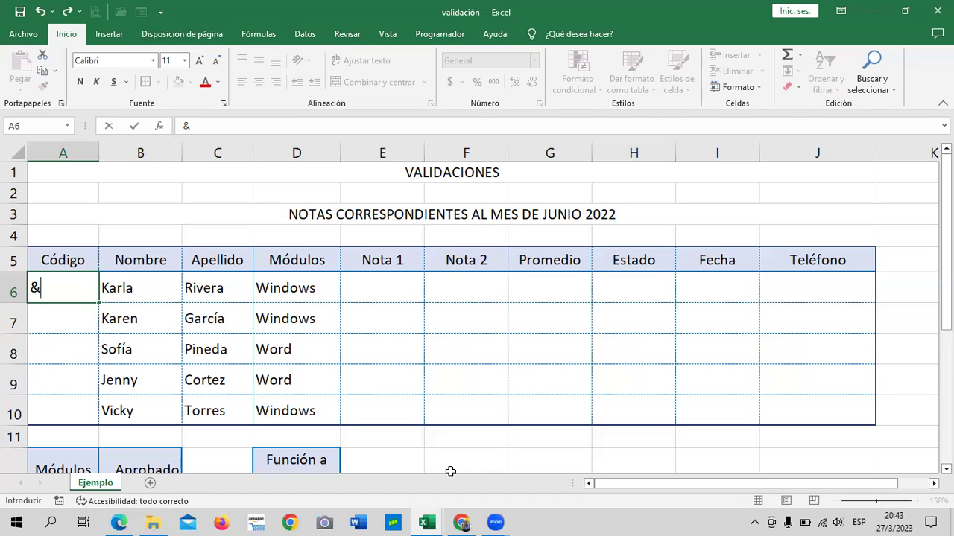
scroll(295, 444, down, 1)
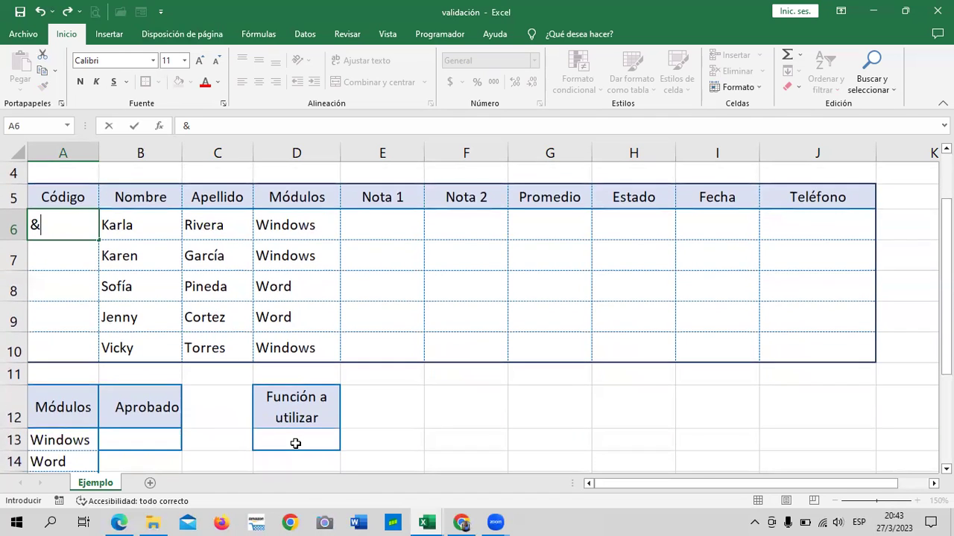
scroll(295, 444, down, 2)
scroll(295, 444, up, 3)
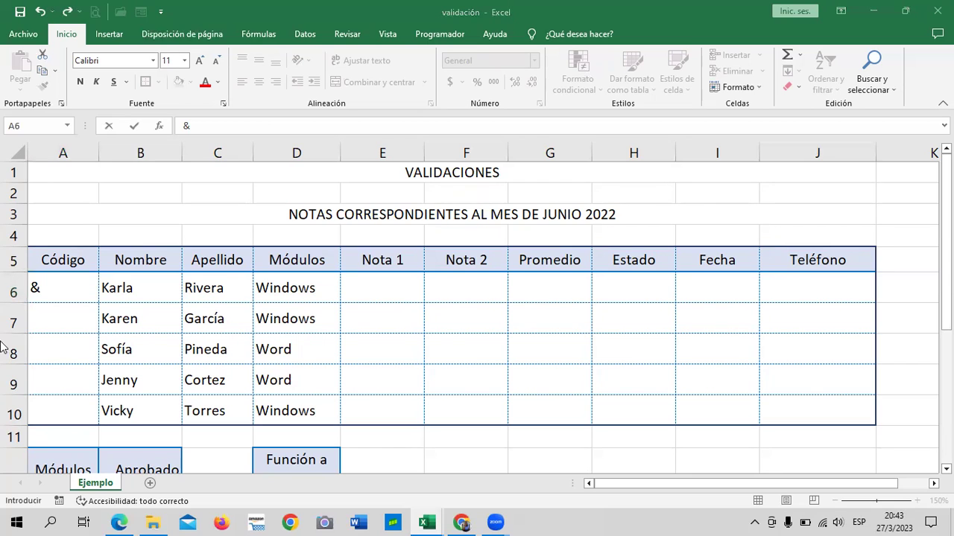
click(77, 282)
key(BackSpace)
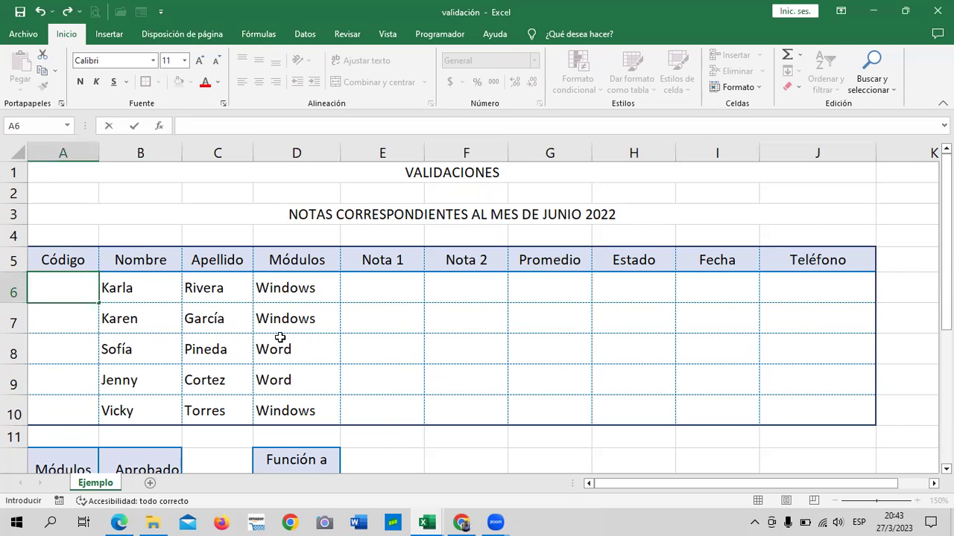
click(405, 296)
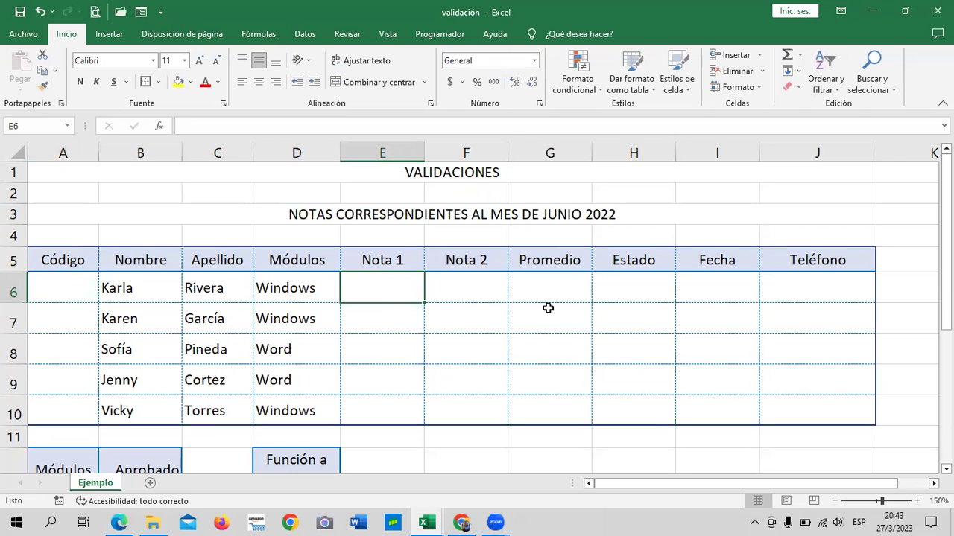
click(61, 296)
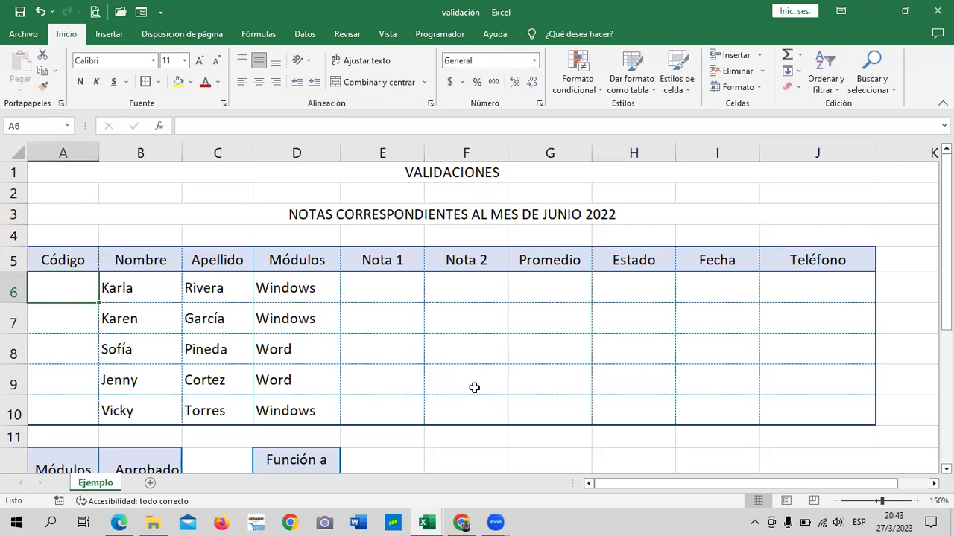
text(=)
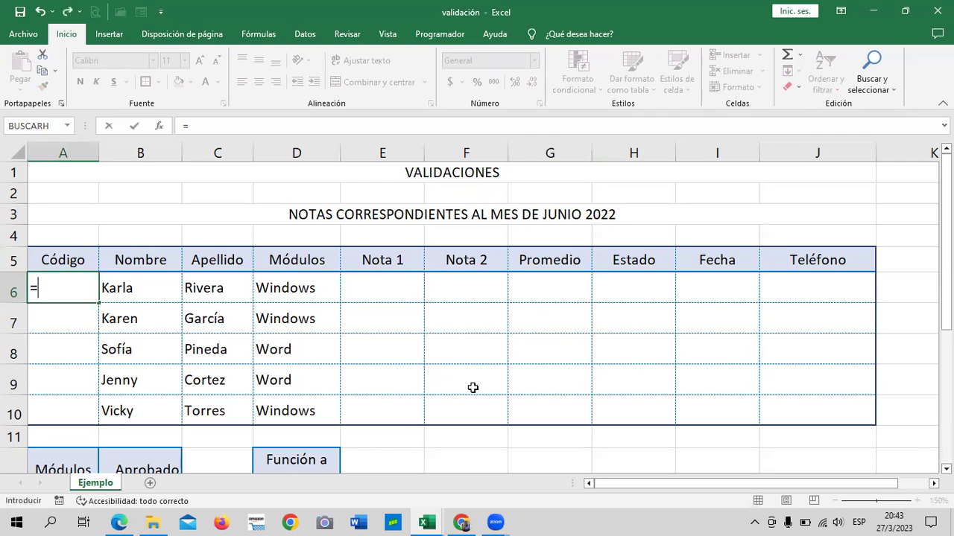
text(iz)
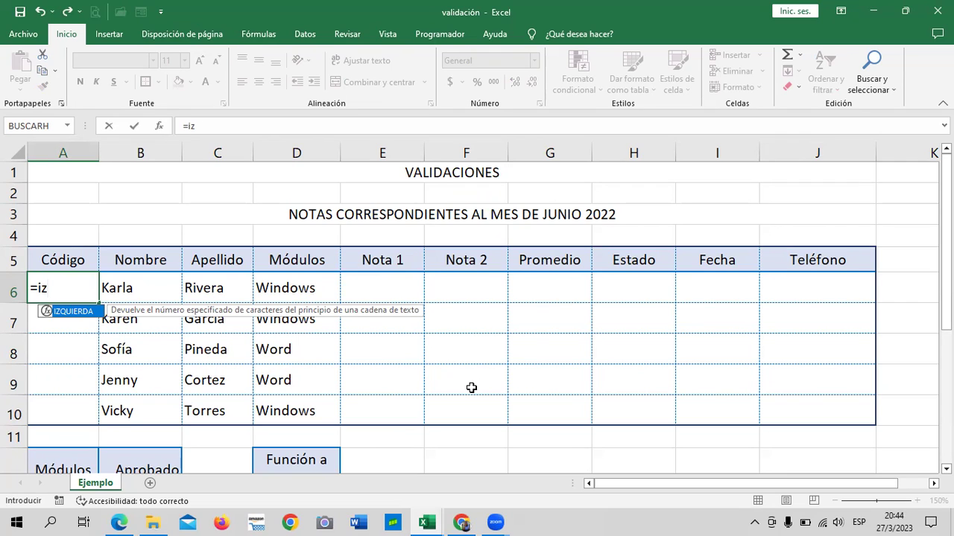
key(BackSpace)
key(BackSpace)
key(BackSpace)
key(Escape)
Try a test formula =IZQUIERDA(B6;2) in cell G12, then clear it.
scroll(472, 389, down, 2)
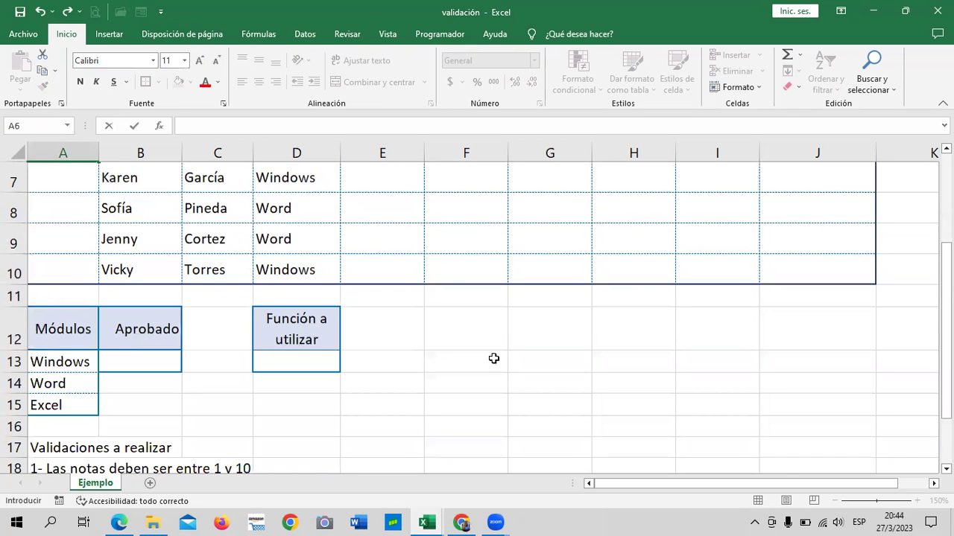
click(544, 331)
scroll(552, 338, up, 2)
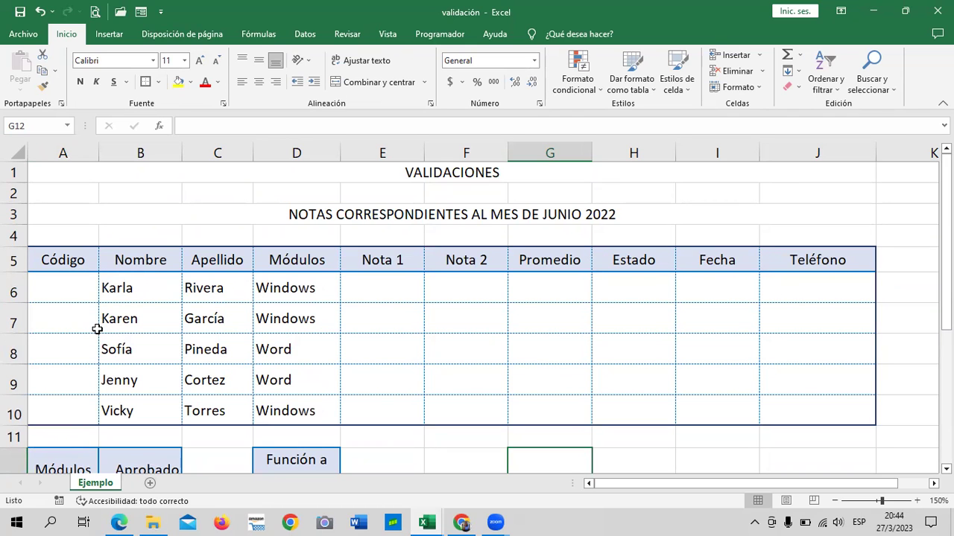
scroll(262, 325, down, 1)
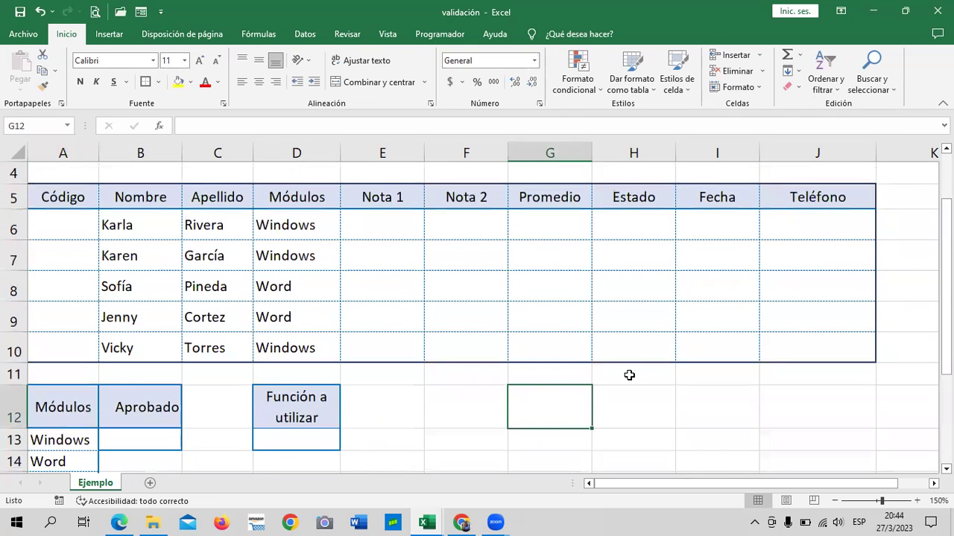
text(=iz)
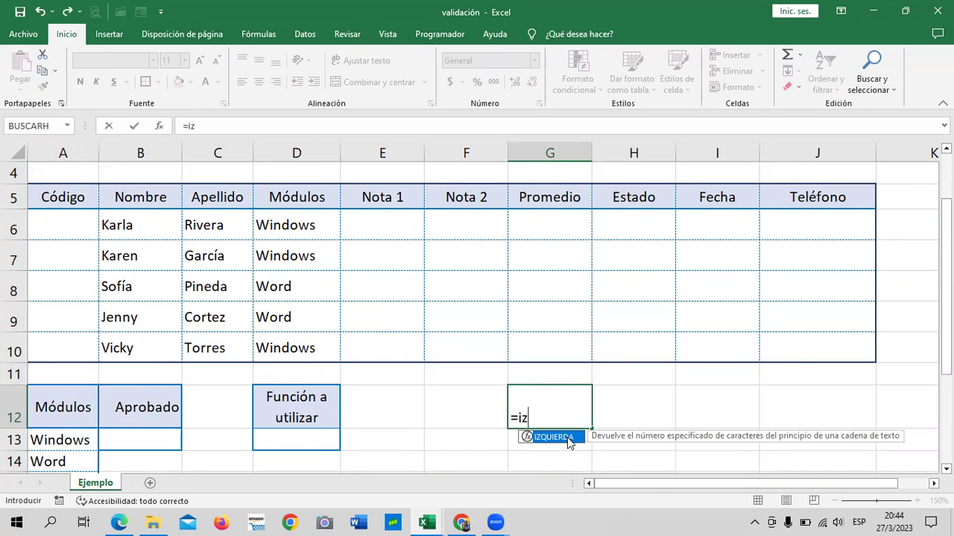
double_click(570, 439)
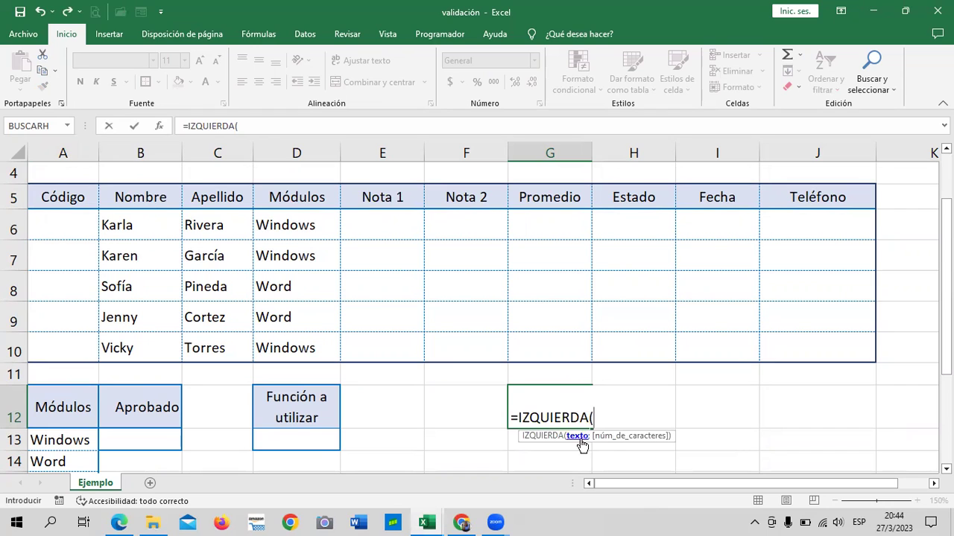
click(143, 224)
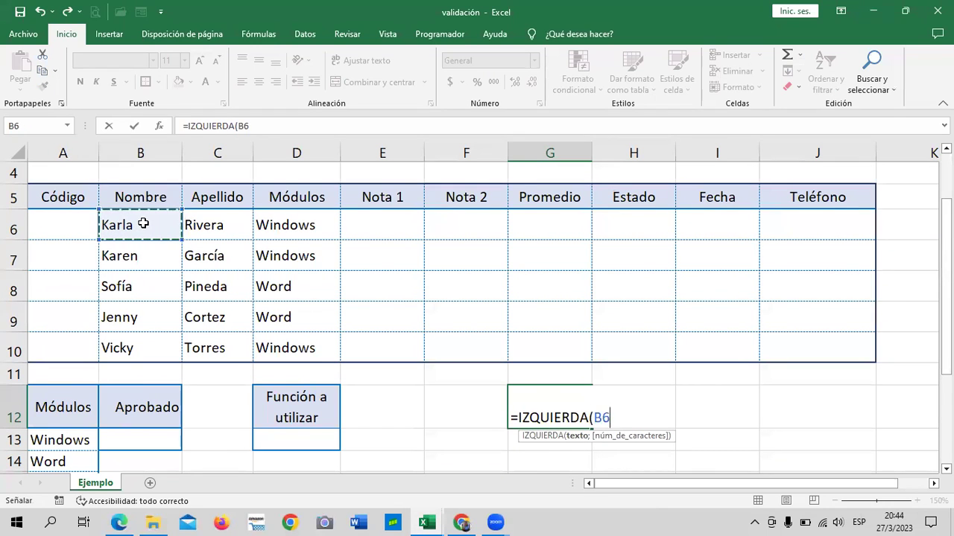
text(;)
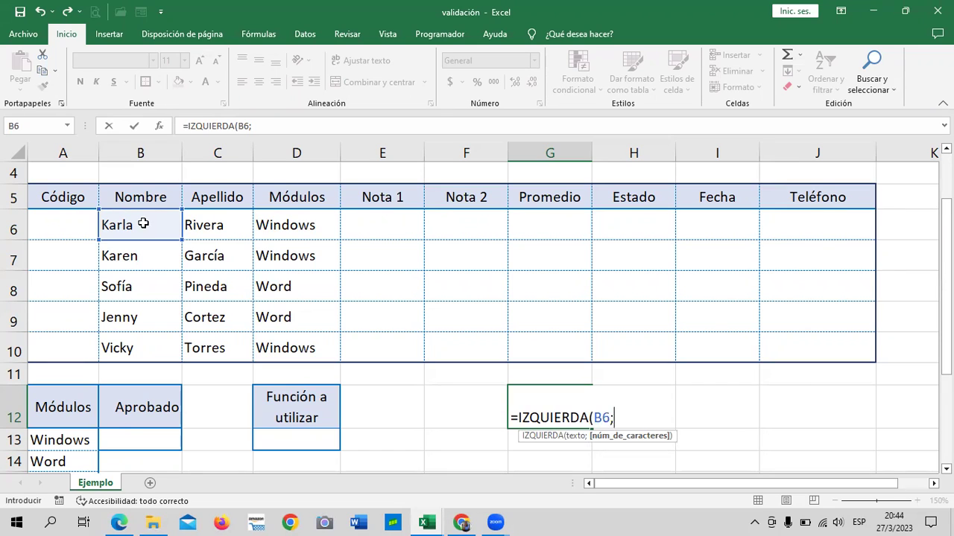
text(2)
text())
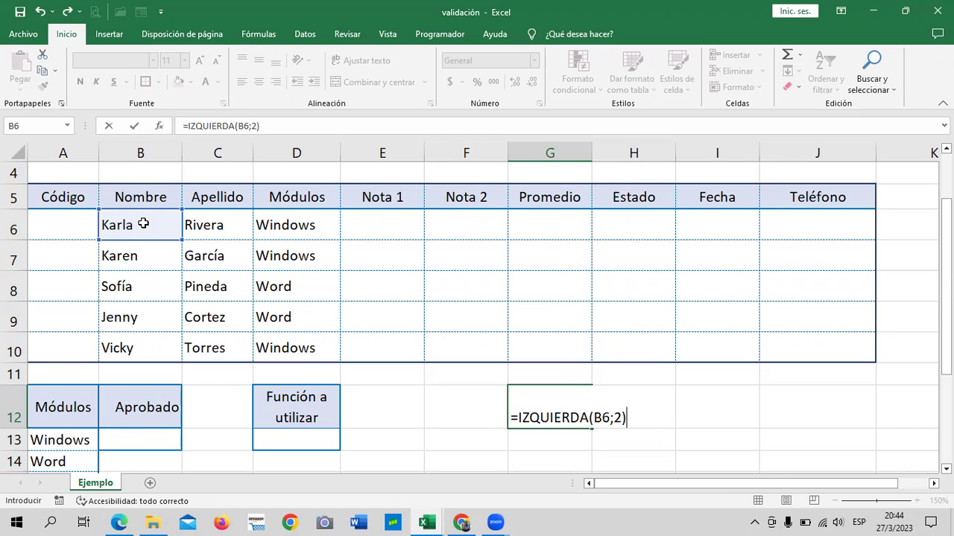
key(Return)
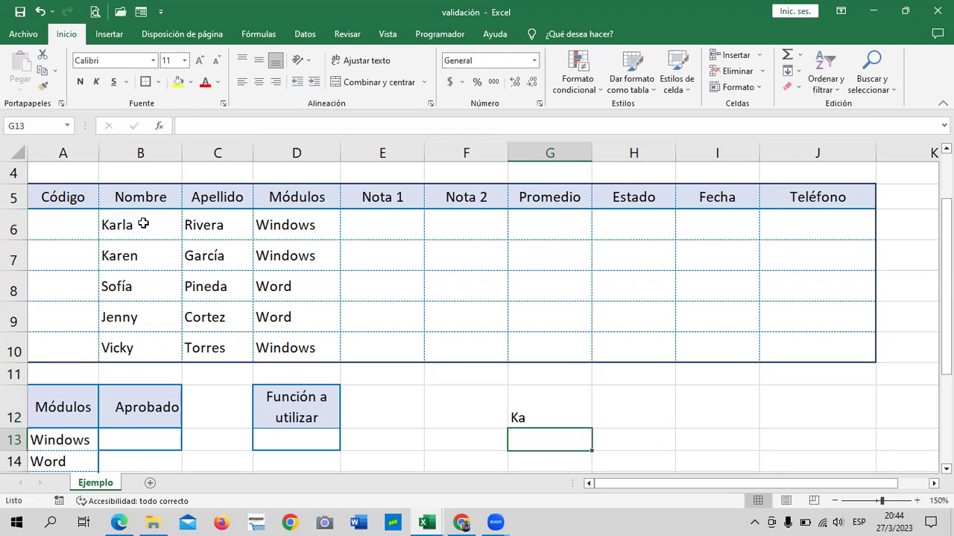
click(541, 415)
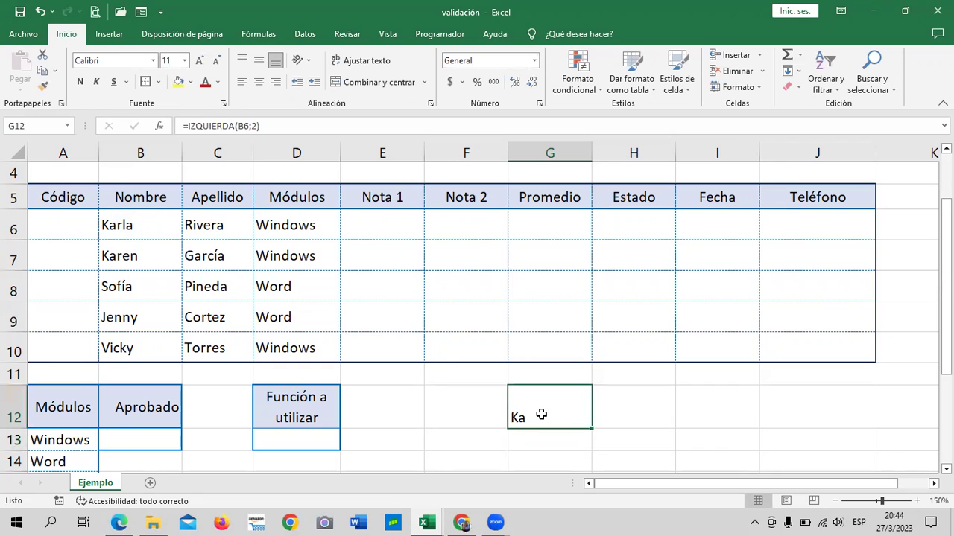
key(Delete)
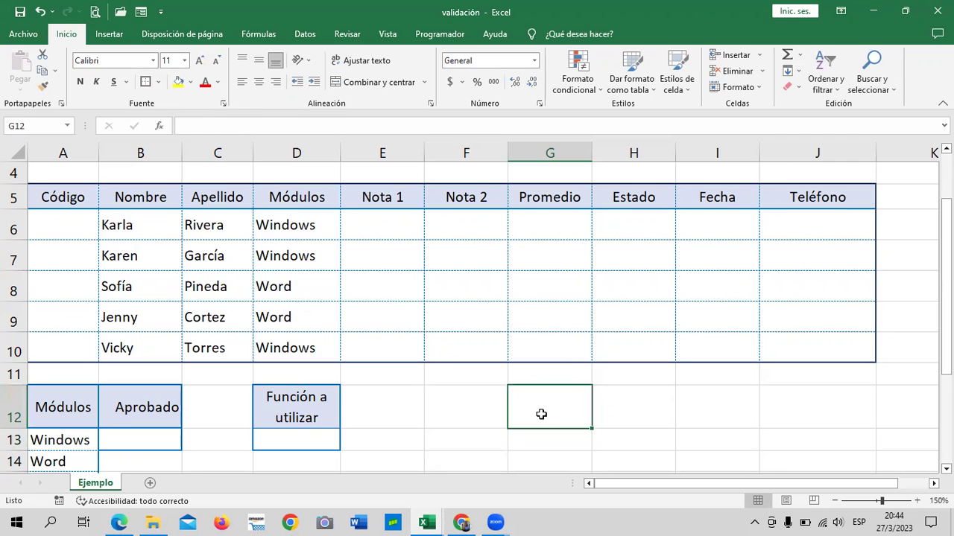
Enter =IZQUIERDA(B6;1)&IZQUIERDA(C6;1)&"001" in A6, triggering the validation error.
click(71, 224)
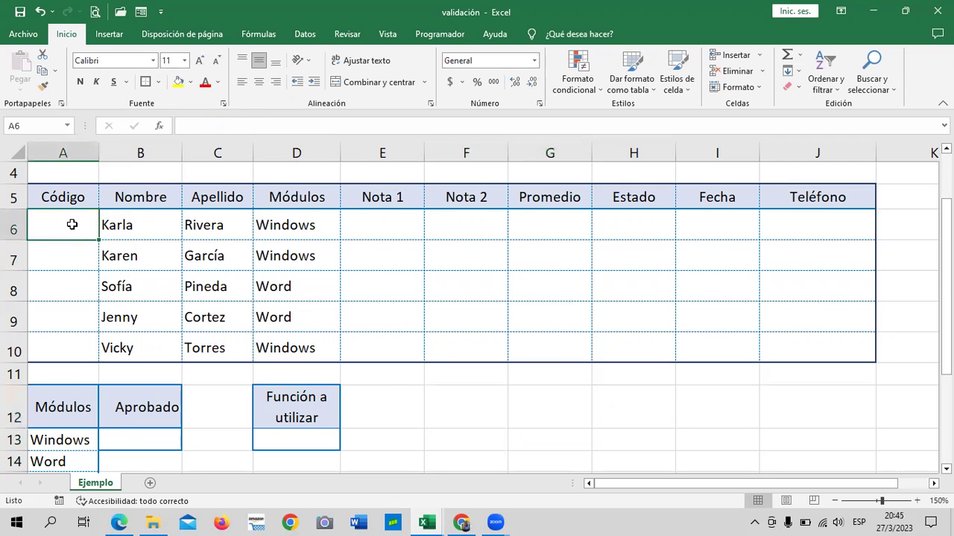
text(=izqui)
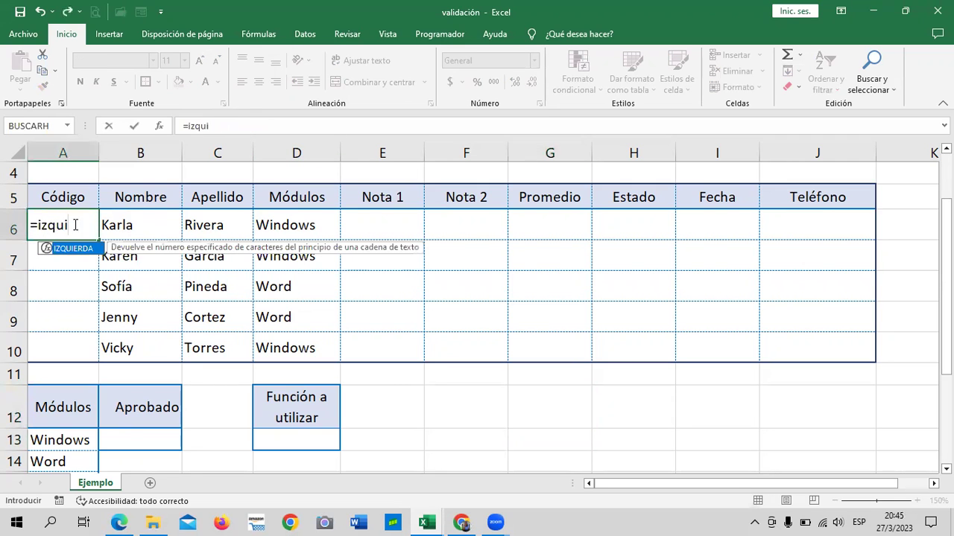
double_click(85, 249)
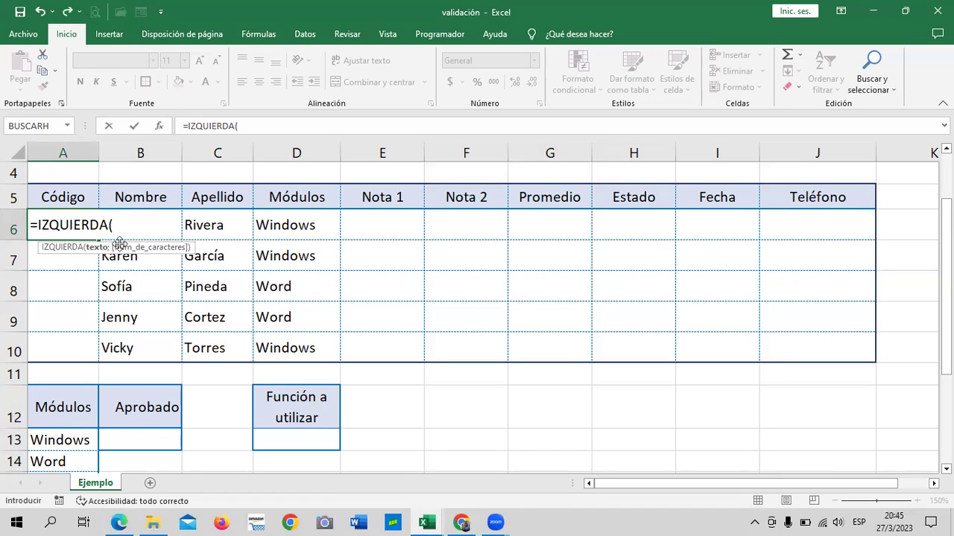
click(268, 127)
text(b)
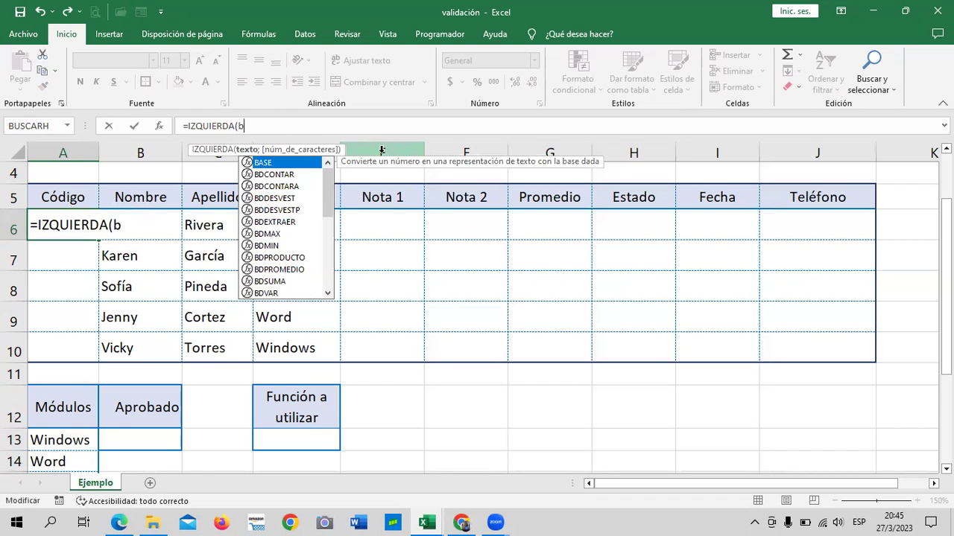
text(6)
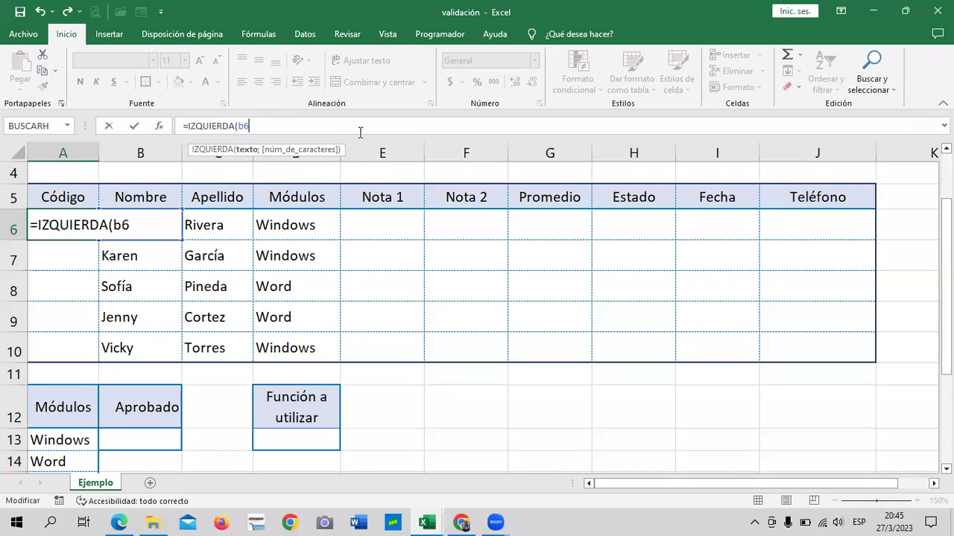
text(;)
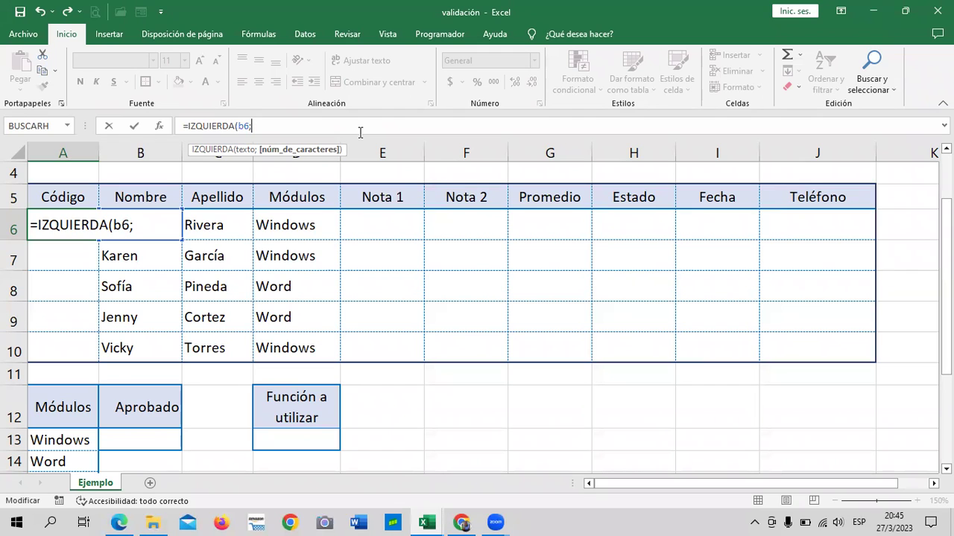
text(1)
text())
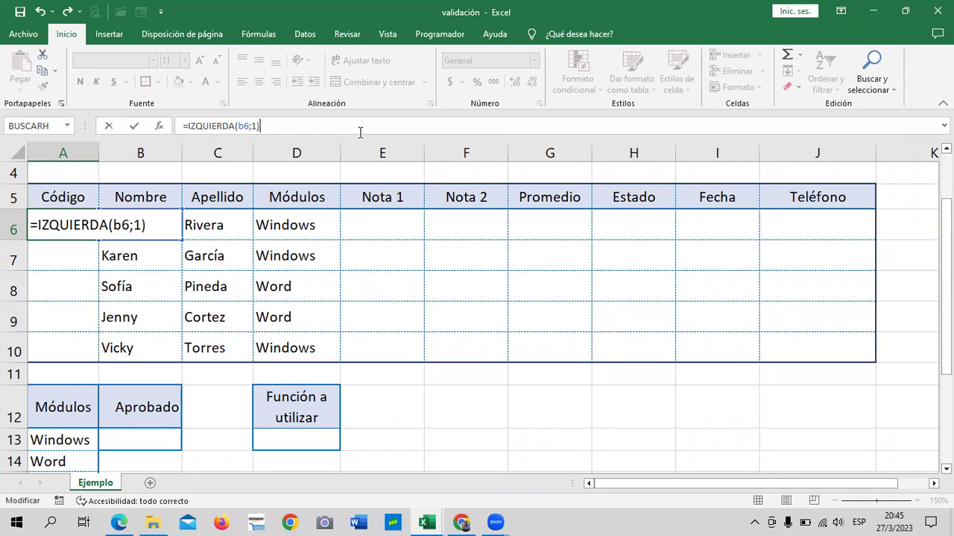
text(&)
text(izqui)
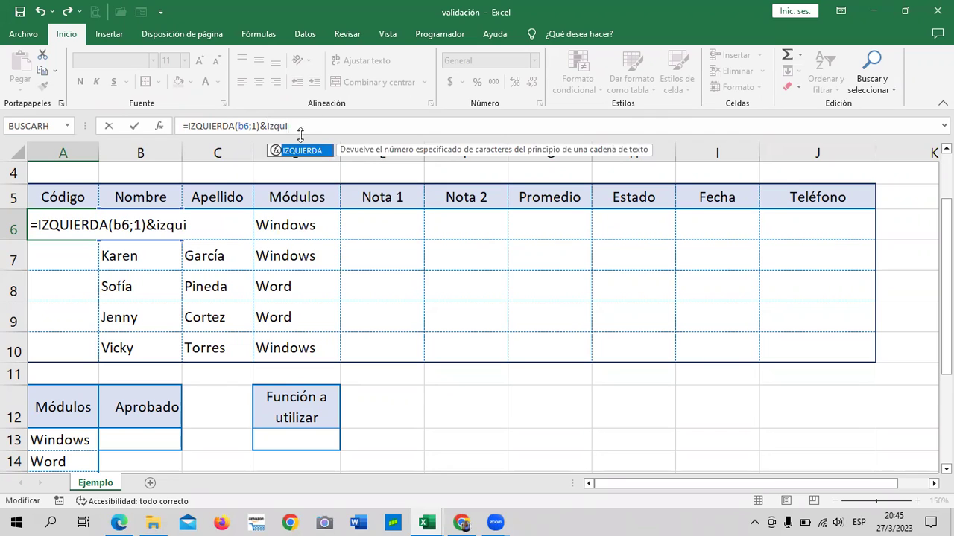
double_click(305, 152)
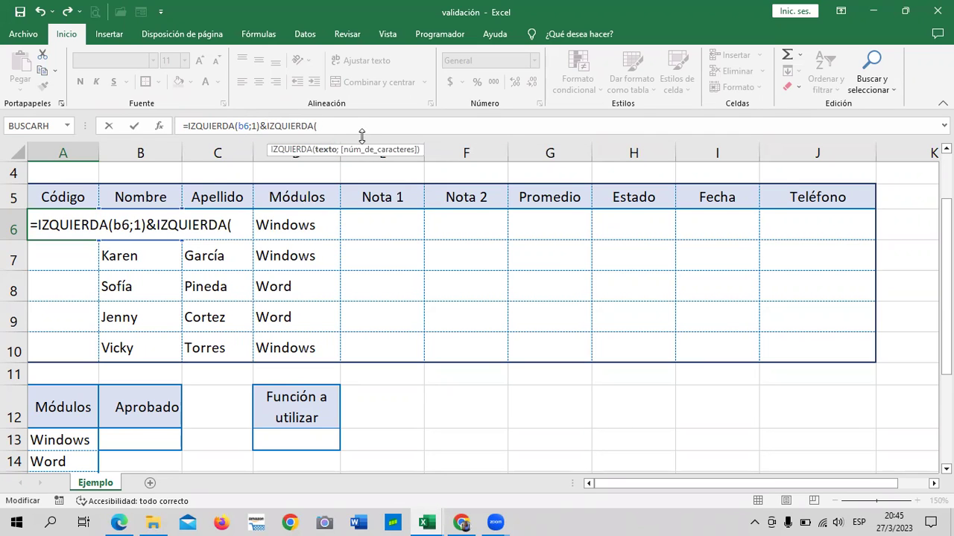
text(c6)
text(;1)
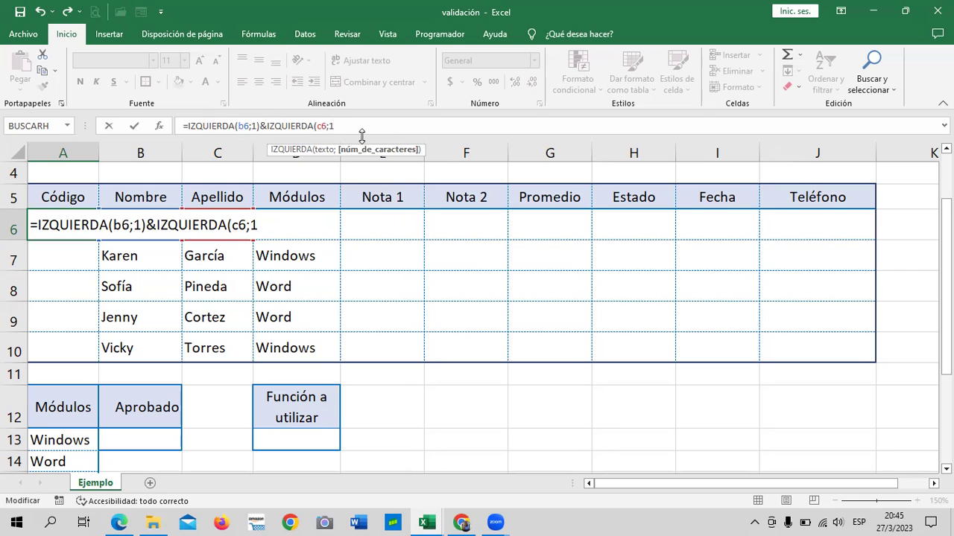
text())
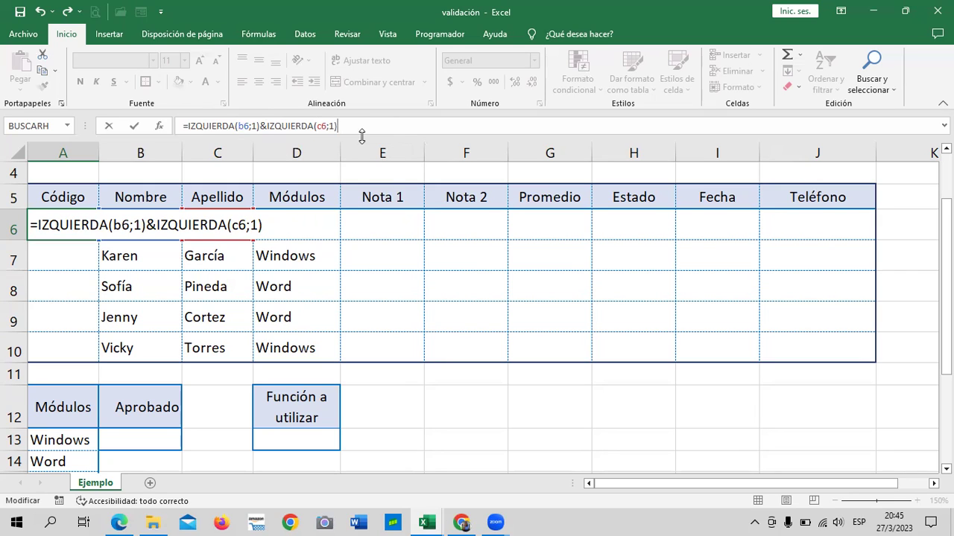
text(&)
text(0)
text(01")
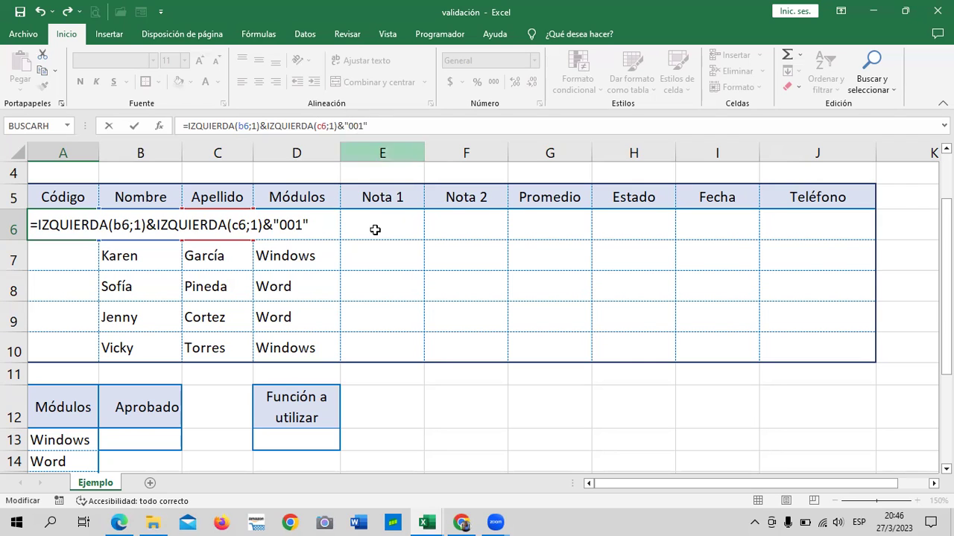
key(Return)
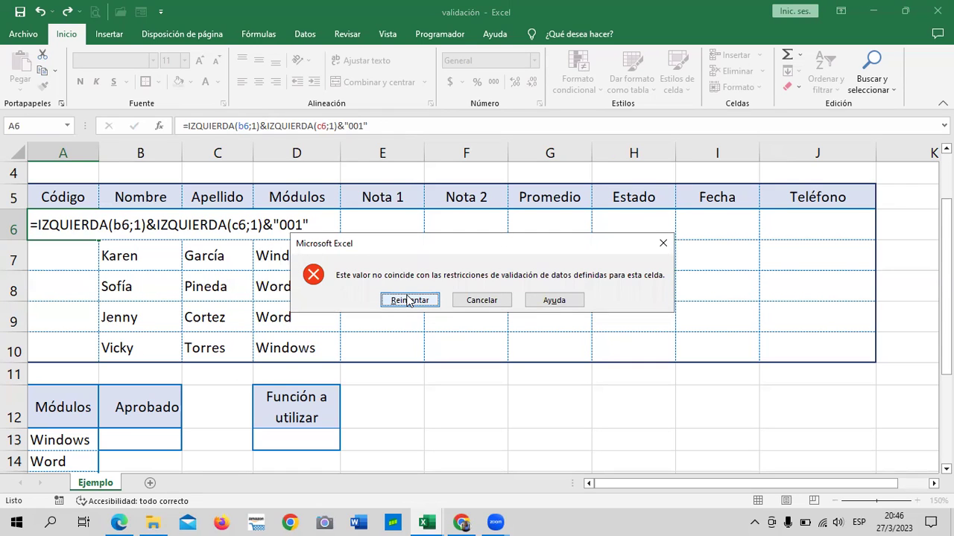
Retry and then cancel the rejected entry so A6 stays empty.
click(409, 300)
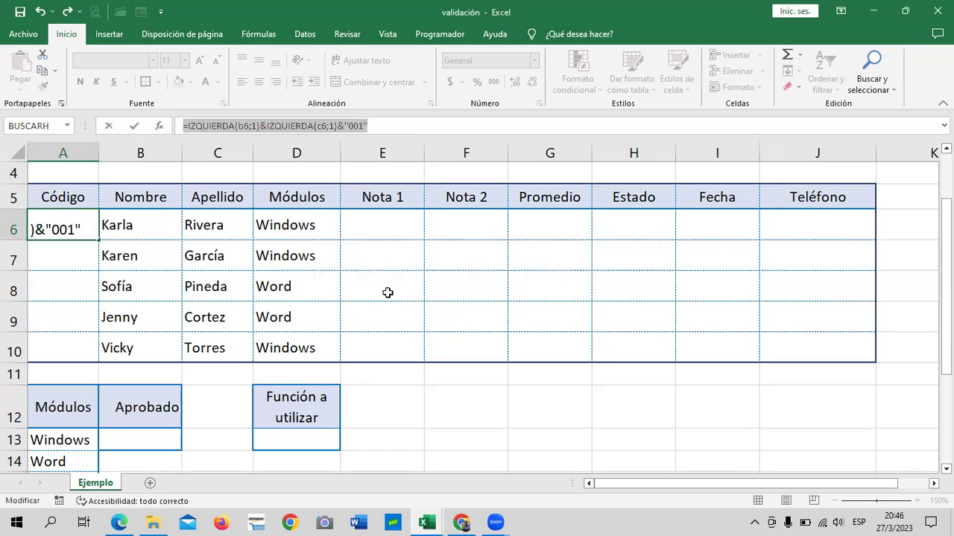
click(617, 436)
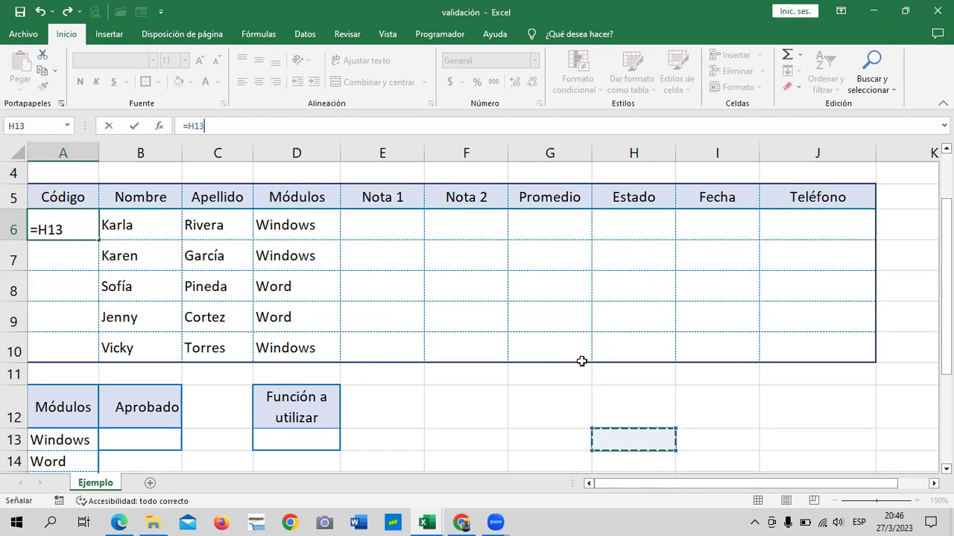
key(Escape)
Type =iz into header cell A5 and erase it, clearing Código, then select G12.
click(55, 202)
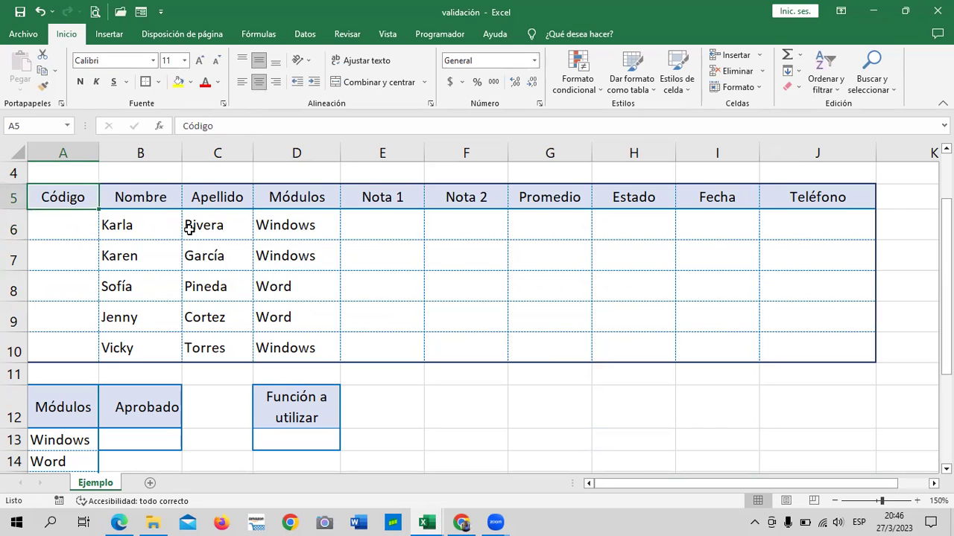
text(=)
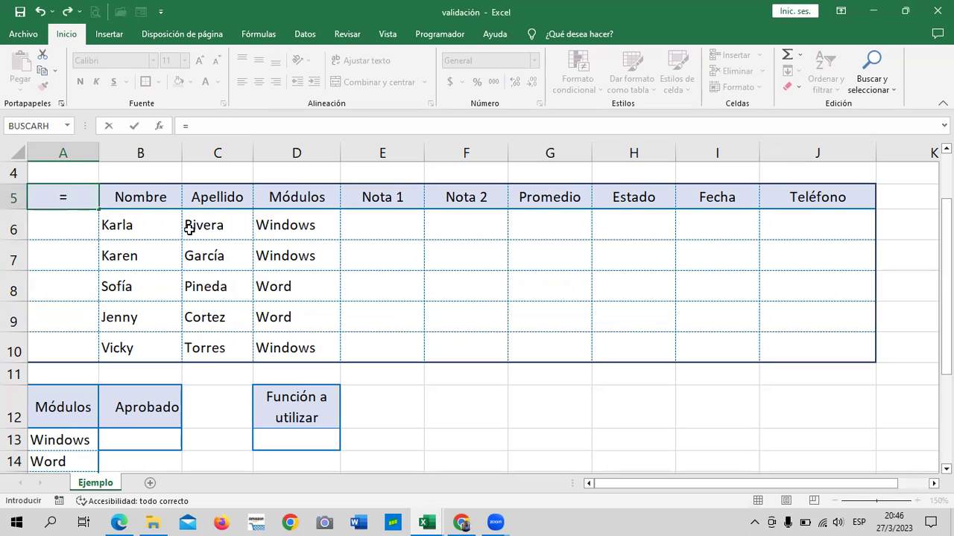
text(iz)
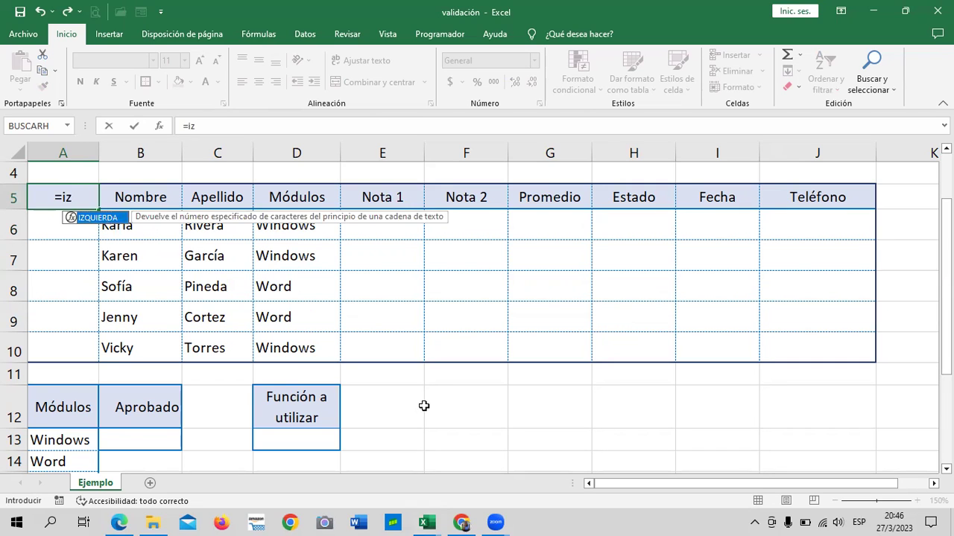
key(Escape)
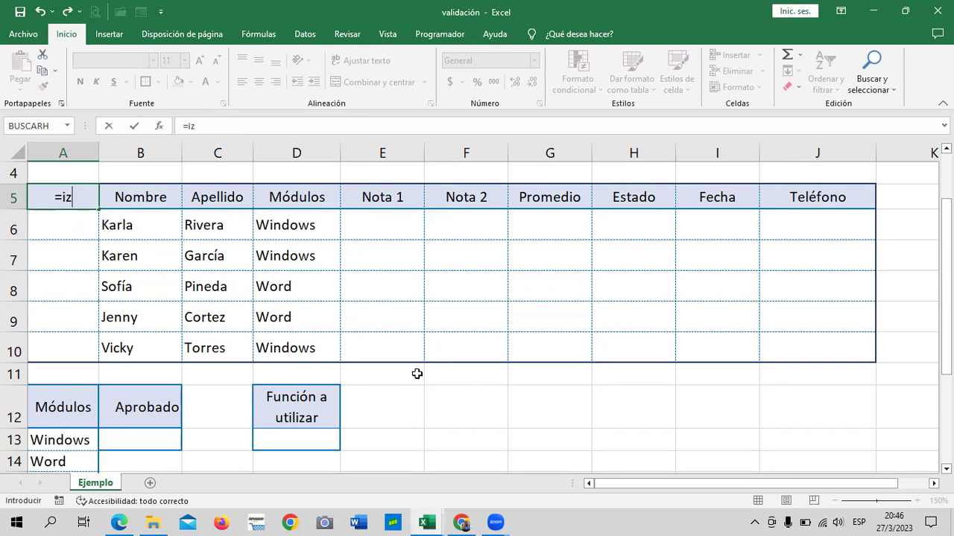
key(BackSpace)
key(BackSpace)
key(BackSpace)
click(525, 399)
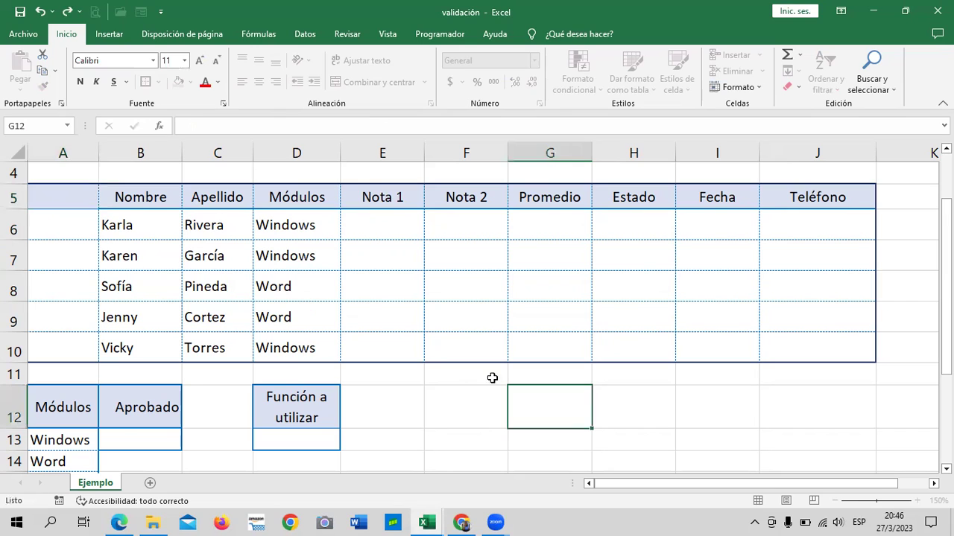
Undo four times to restore the Código header in A5, then return to validación.
drag(67, 215, 67, 341)
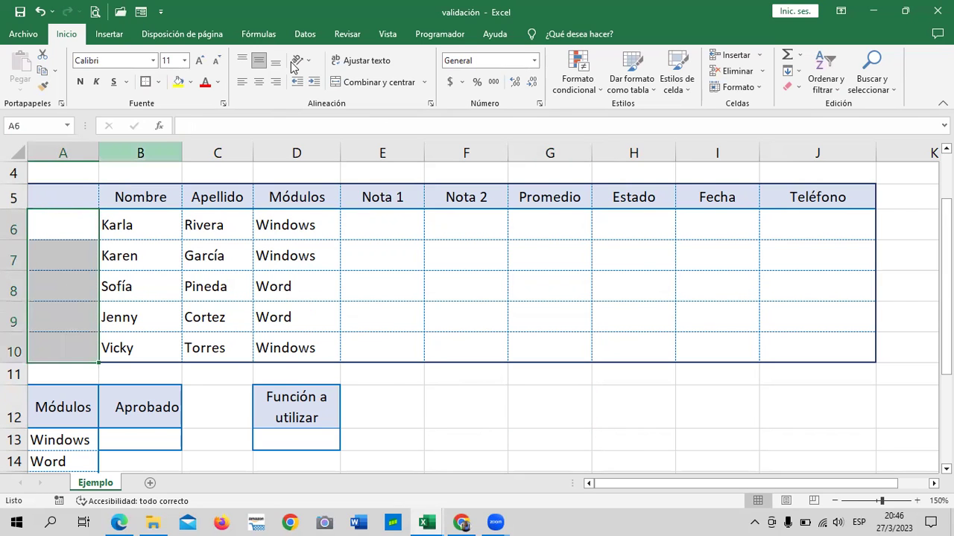
click(75, 203)
click(70, 245)
click(64, 196)
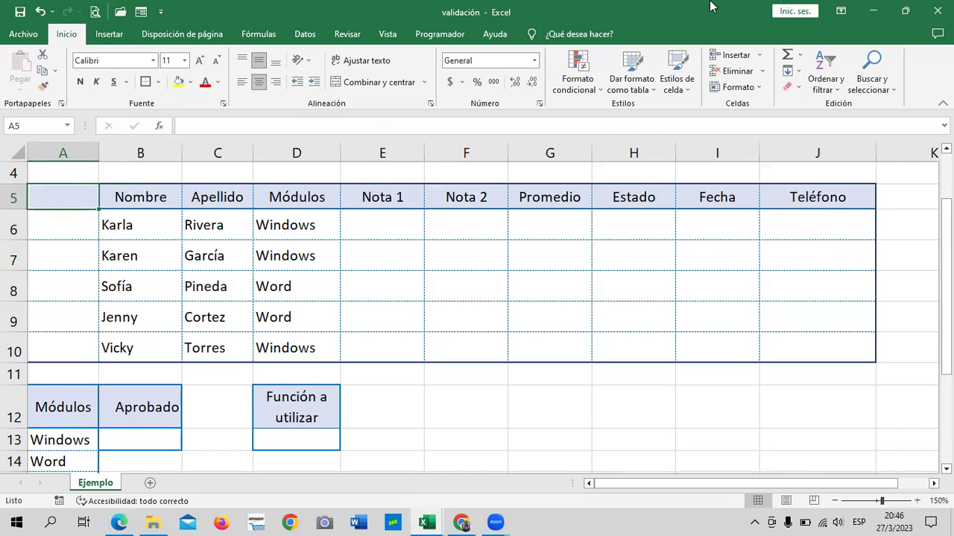
click(41, 11)
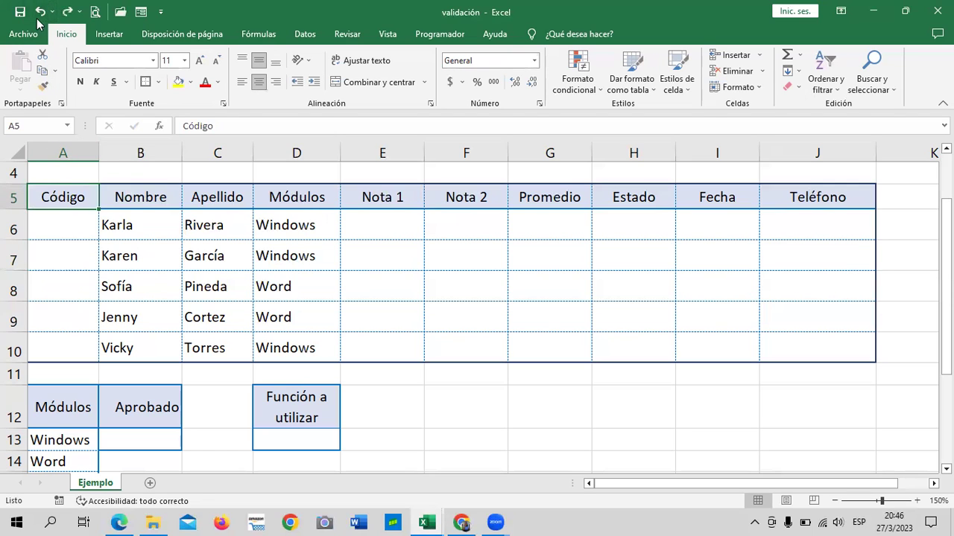
click(38, 11)
click(39, 11)
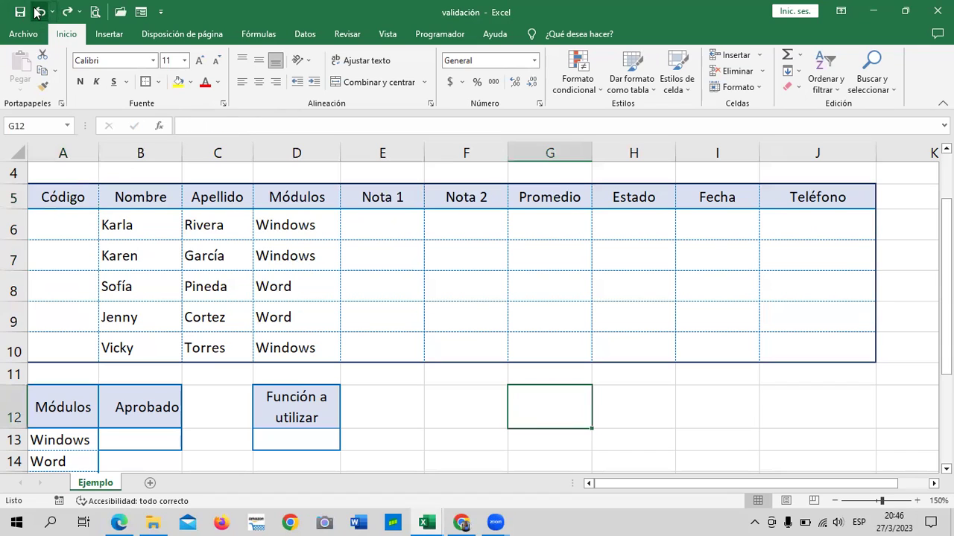
click(39, 12)
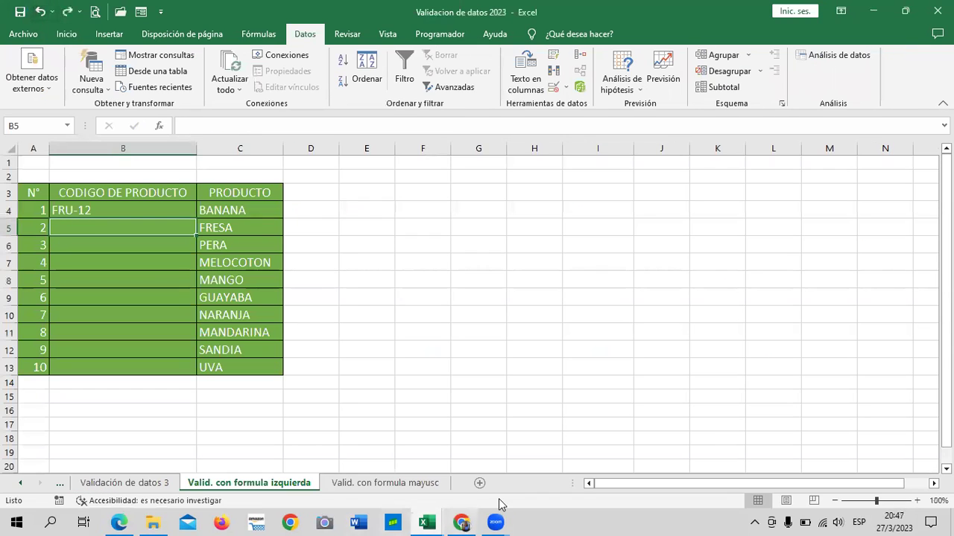
mouse_move(418, 521)
click(484, 447)
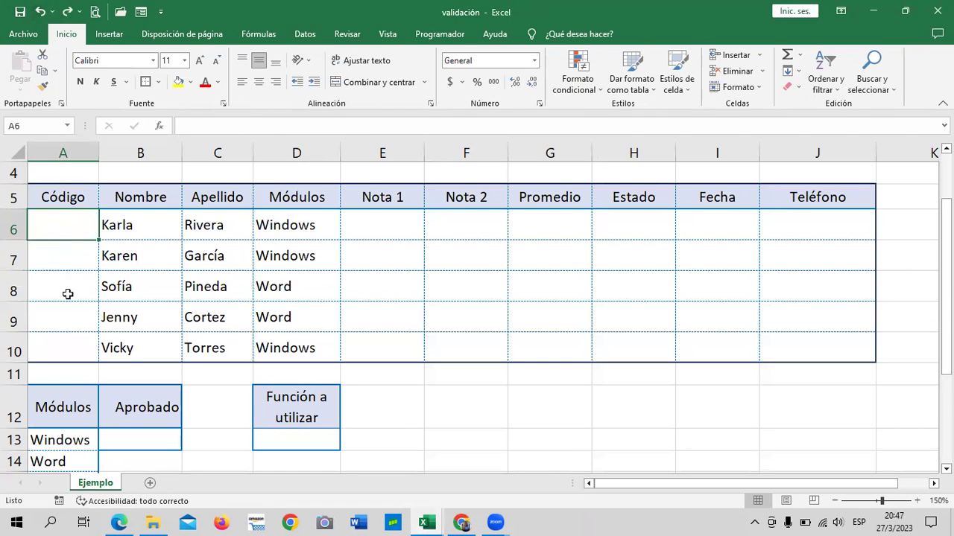
Select A6:A10 and open Validación de datos, showing the Personalizada length-and-uppercase rule.
drag(85, 228, 68, 346)
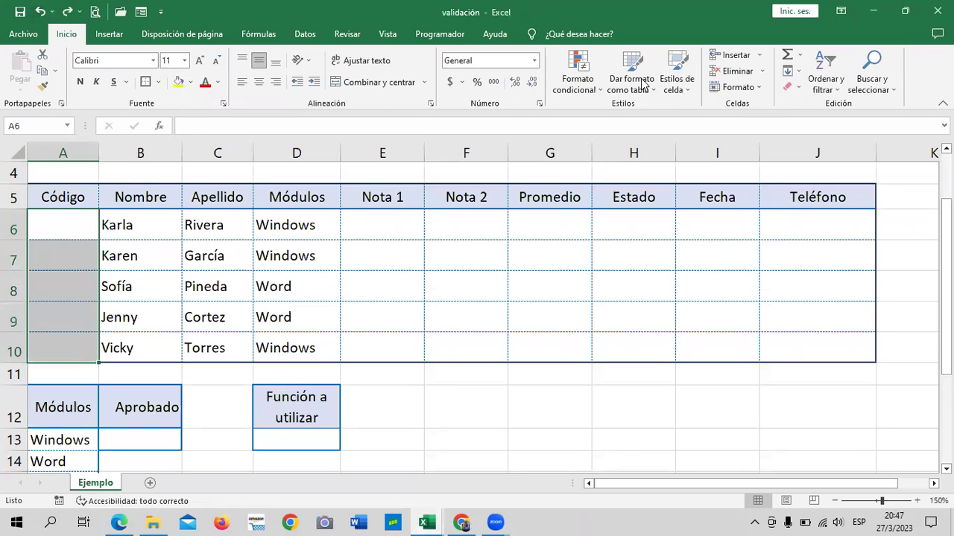
click(116, 34)
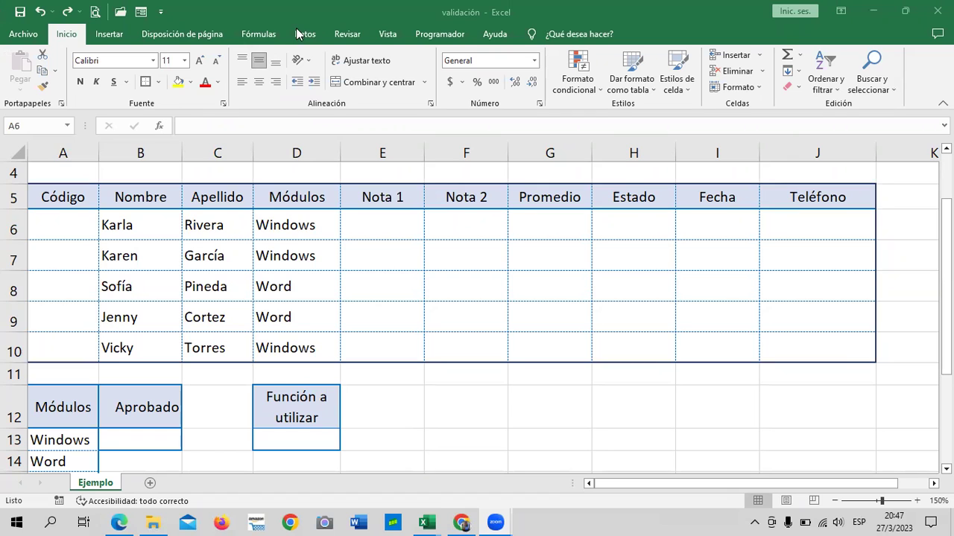
key(shift+Down)
key(shift+Down)
key(shift+Down)
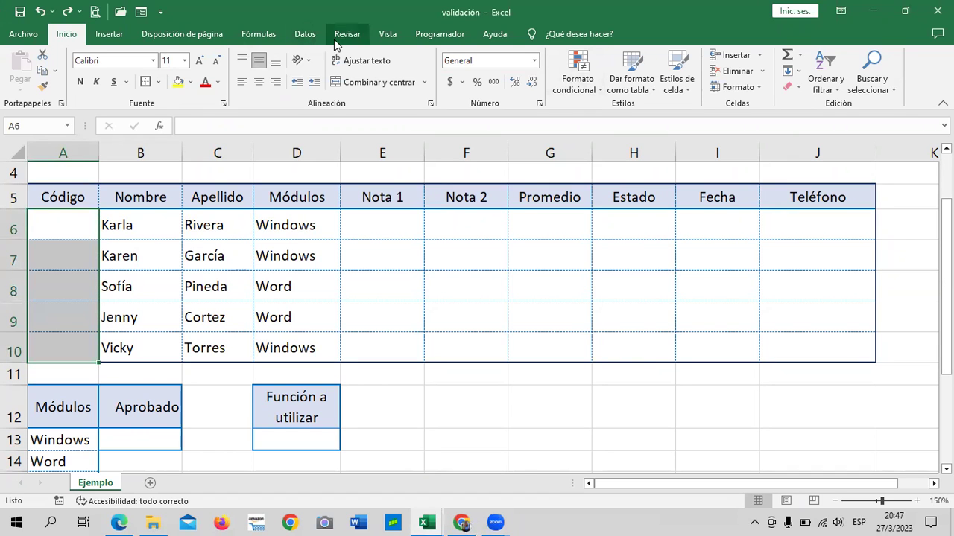
click(306, 34)
click(554, 89)
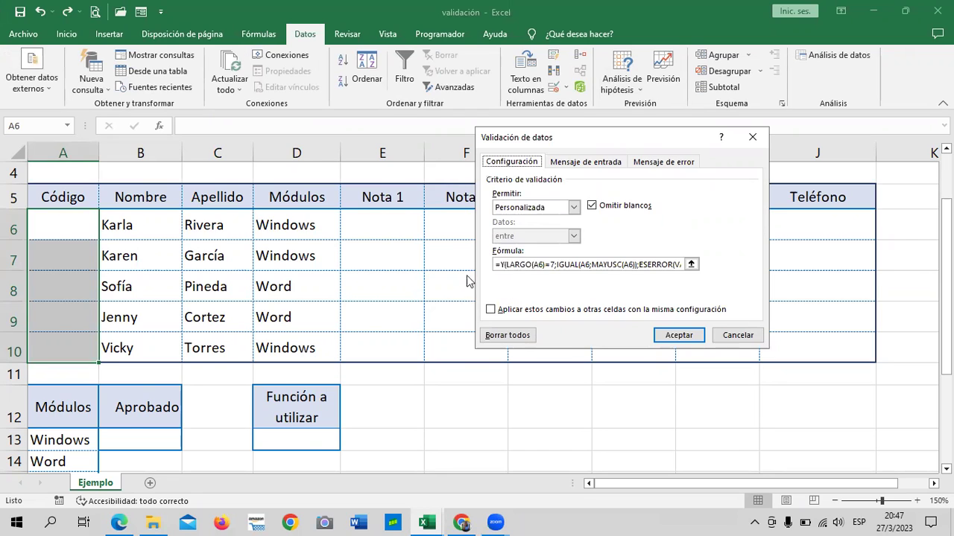
Expand the Fórmula field to read the rule ending …=FALSO)=VERDADERO, then cancel.
click(691, 266)
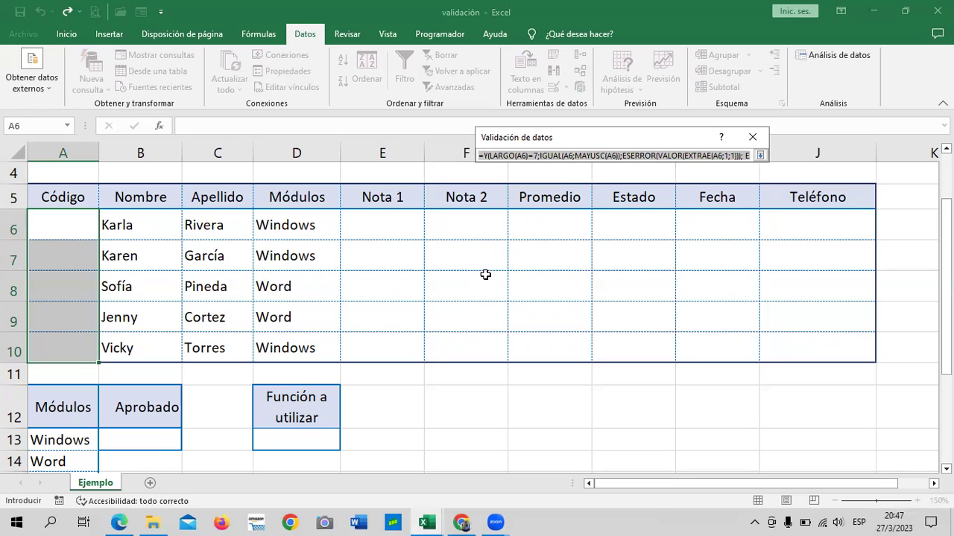
click(753, 137)
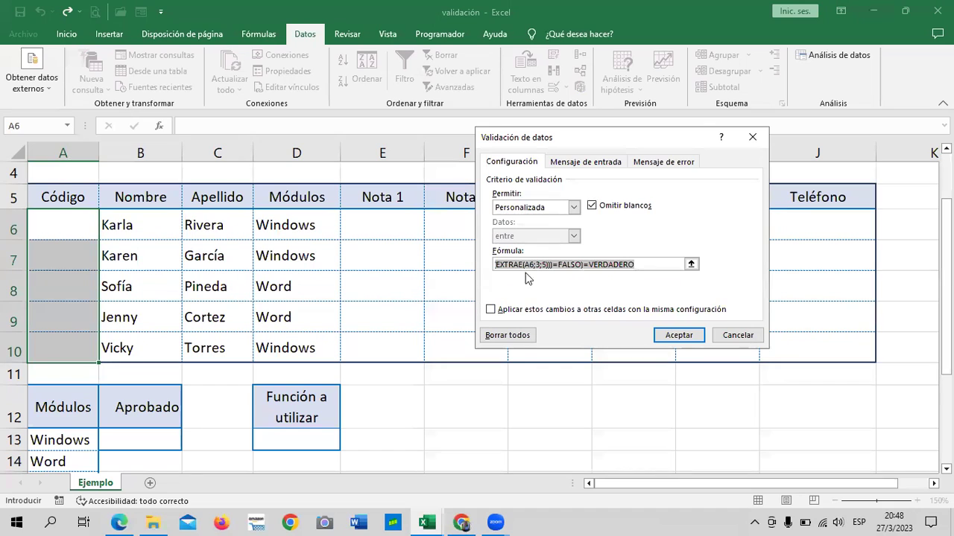
click(744, 336)
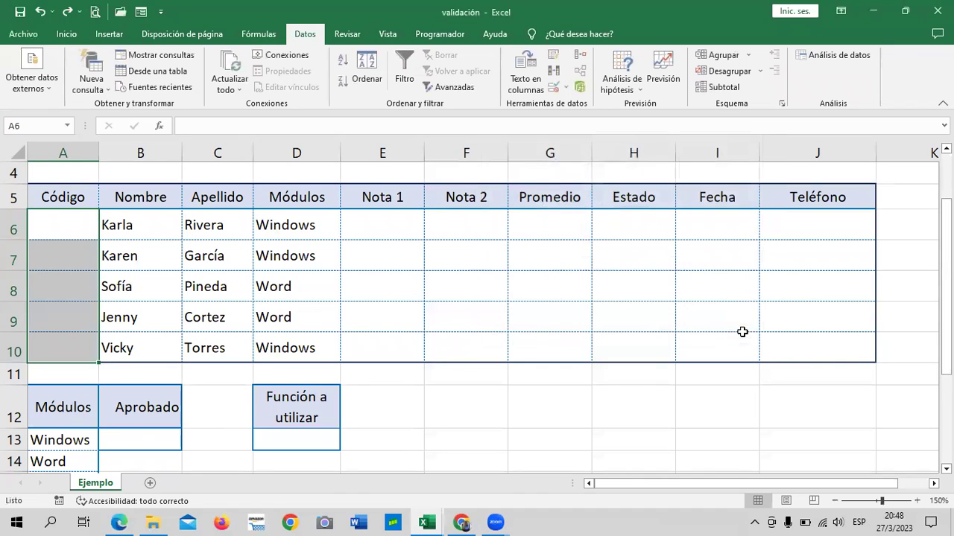
click(72, 225)
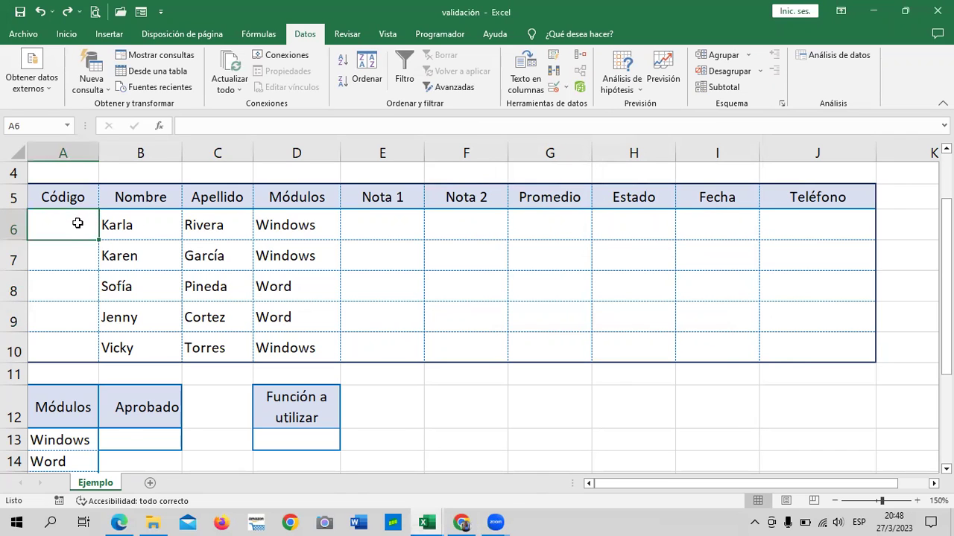
Select a few table cells and scroll back up to row 1 to show the VALIDACIONES table.
click(79, 334)
click(70, 283)
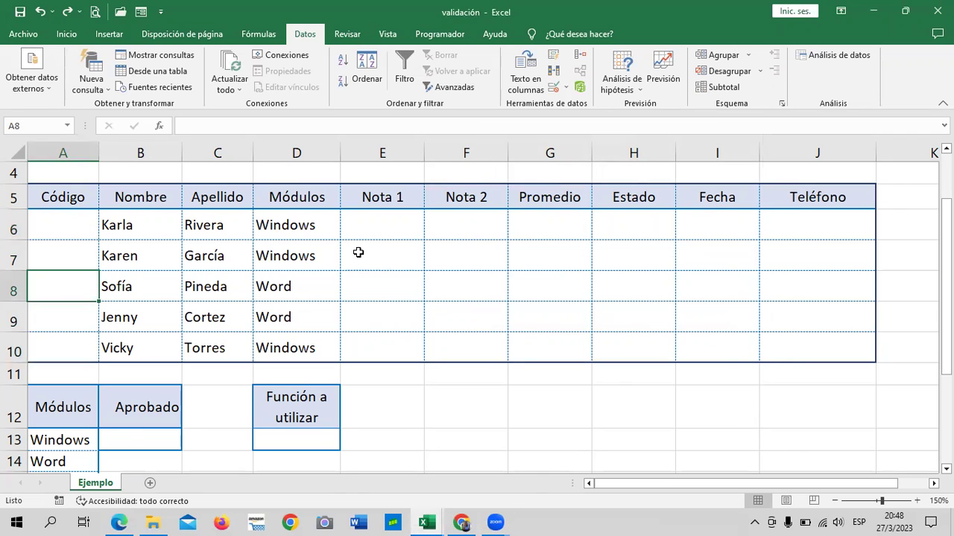
click(390, 230)
scroll(452, 410, down, 1)
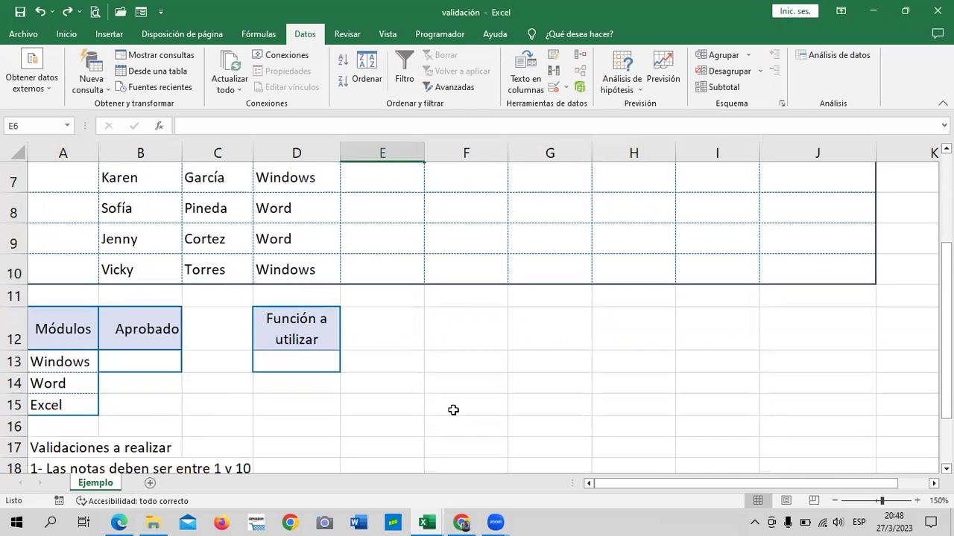
scroll(453, 410, down, 1)
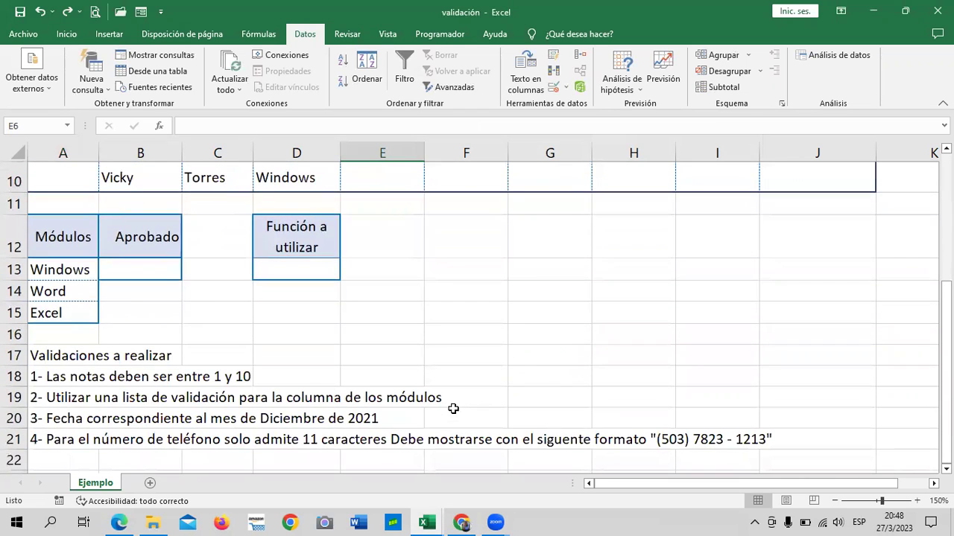
scroll(453, 408, up, 1)
scroll(452, 407, up, 2)
click(803, 295)
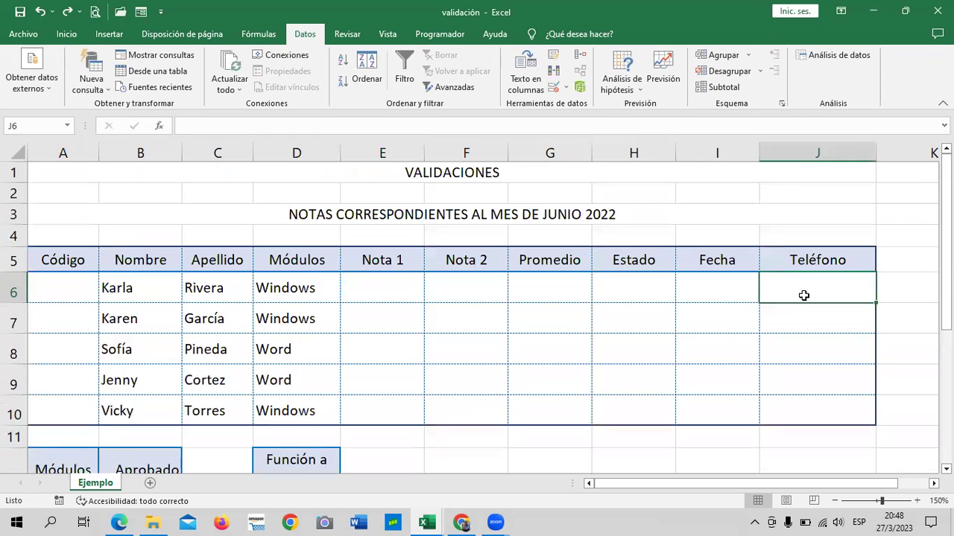
scroll(775, 291, down, 1)
click(696, 234)
scroll(552, 385, down, 2)
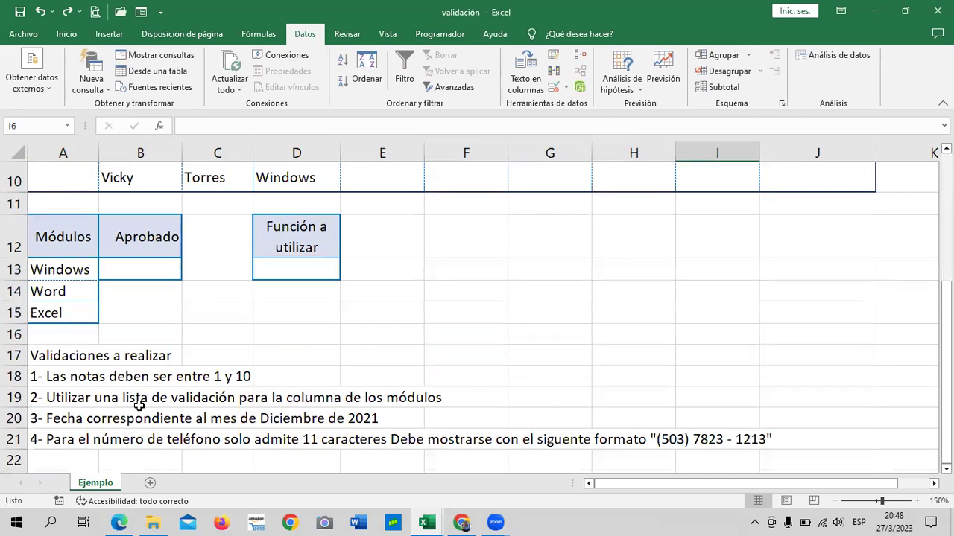
click(228, 376)
scroll(463, 401, up, 3)
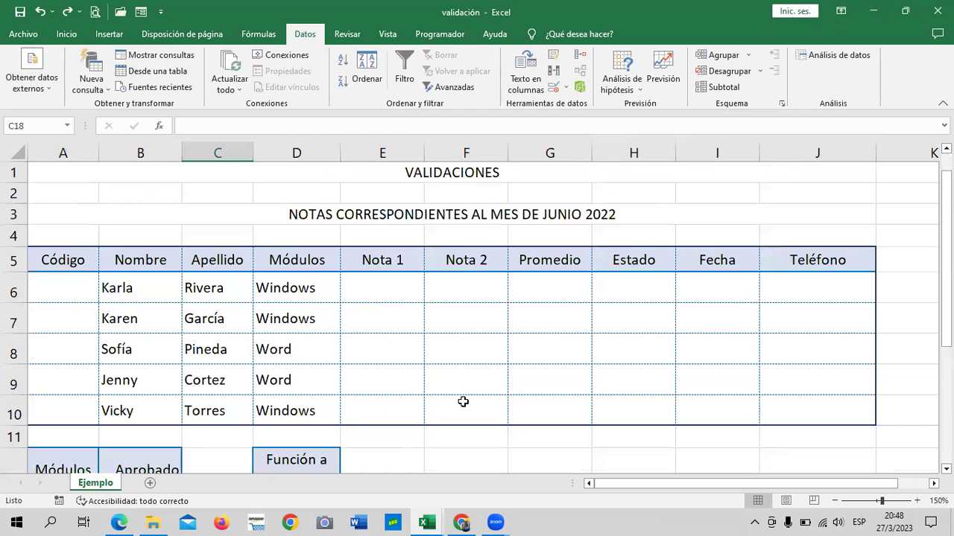
Use the module dropdowns to set D6 to Word, and try Word in D7 before reverting it to Windows.
drag(395, 278, 481, 398)
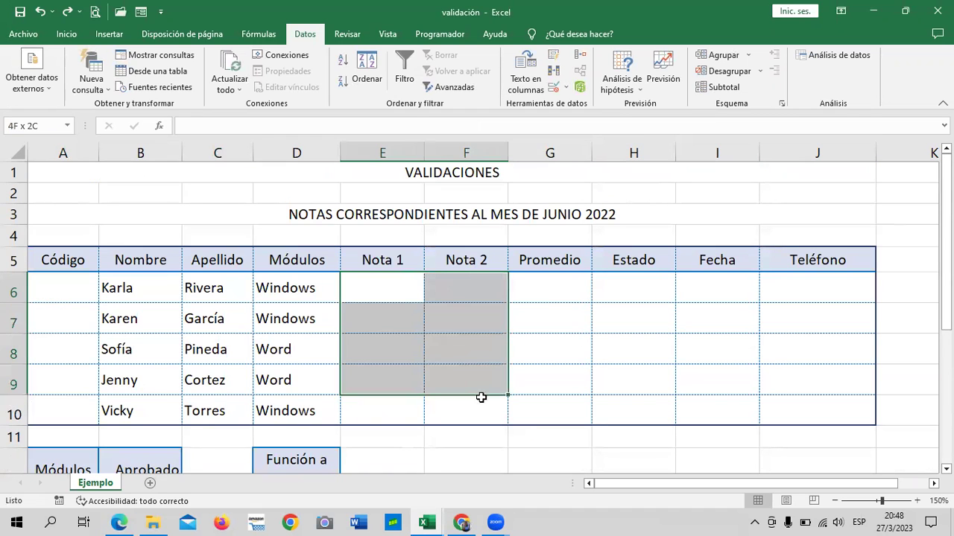
click(580, 341)
click(395, 287)
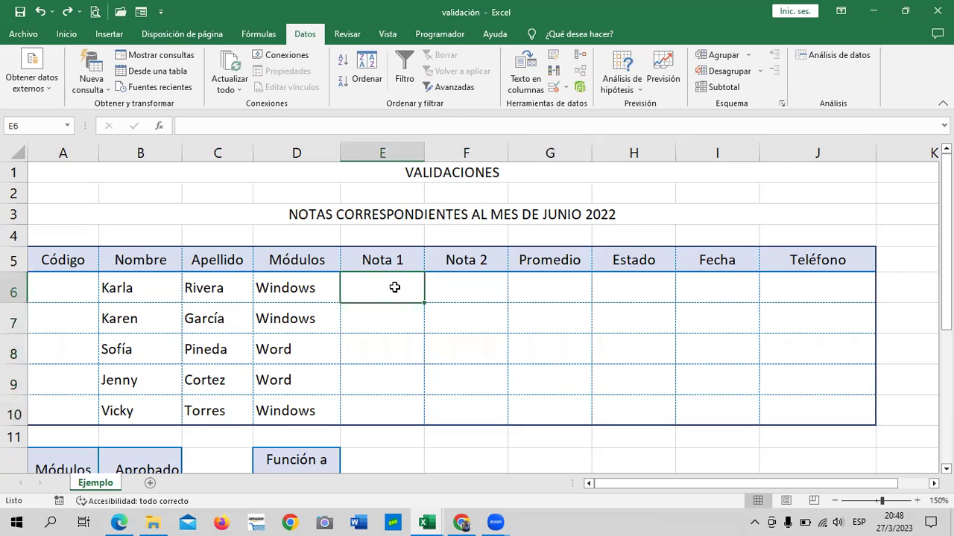
click(277, 286)
click(346, 296)
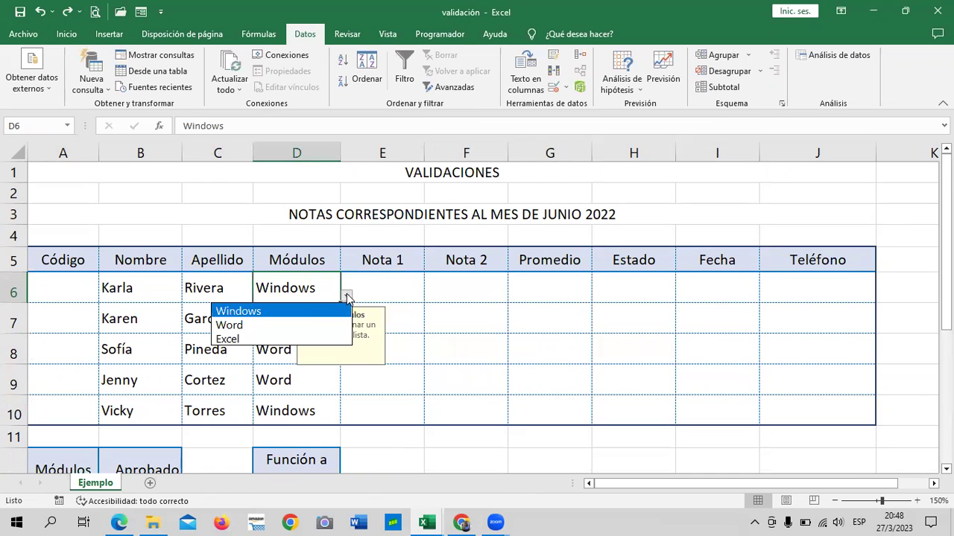
click(298, 324)
click(290, 320)
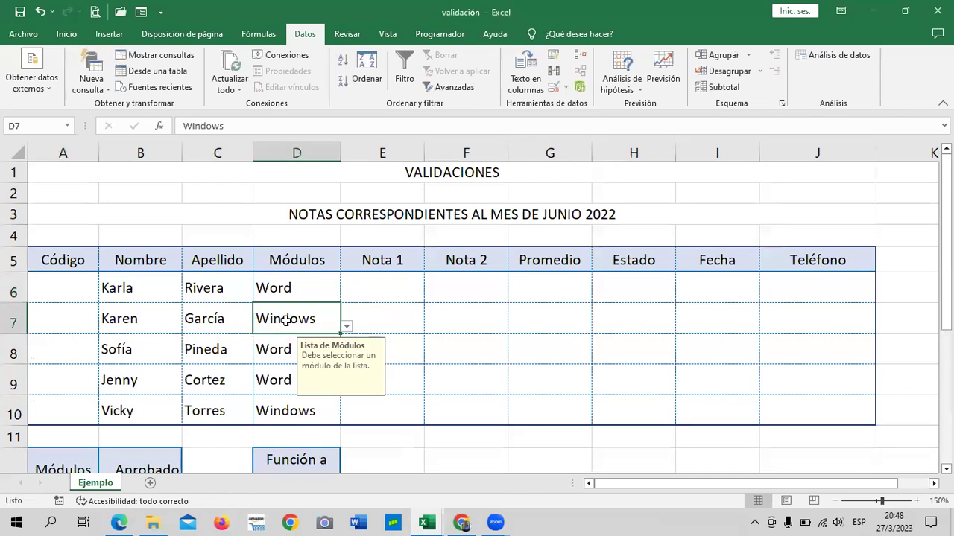
click(347, 326)
click(309, 356)
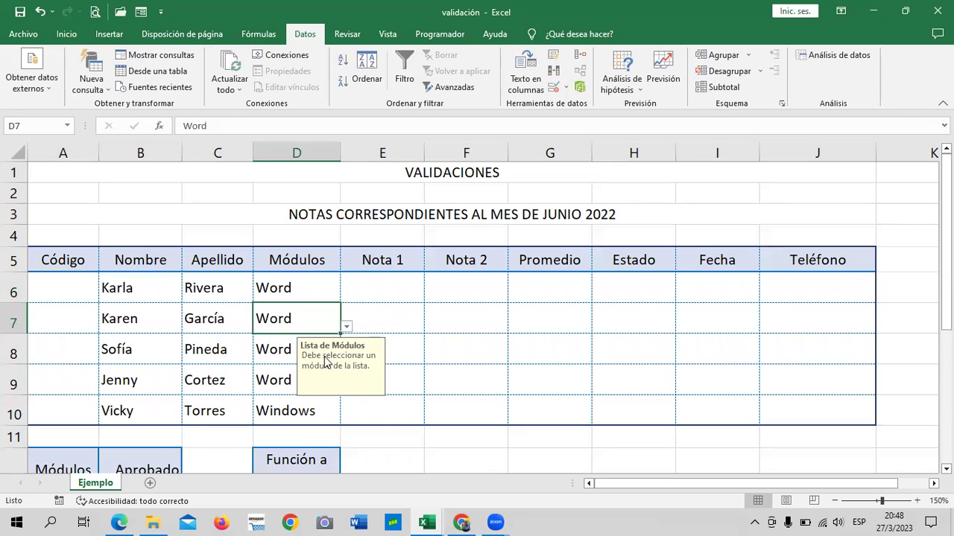
click(287, 351)
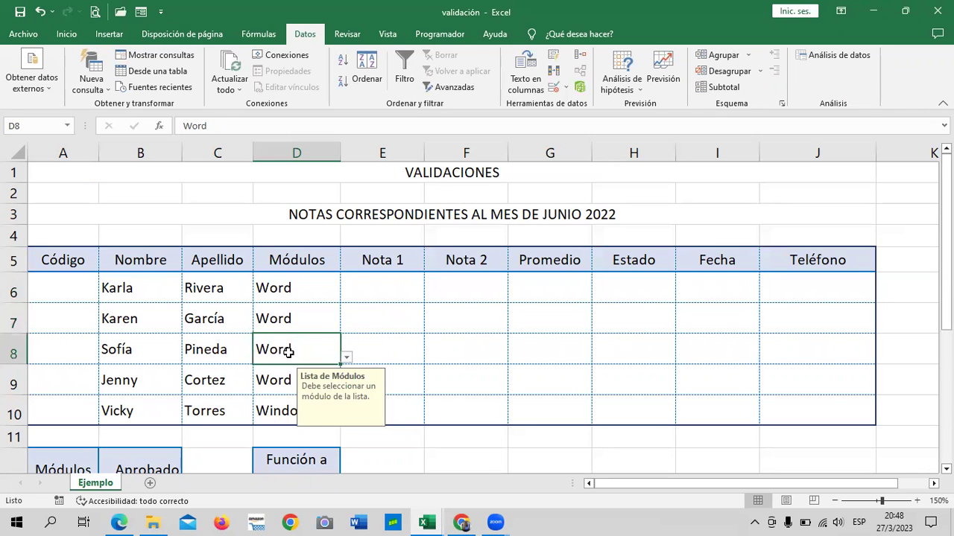
click(325, 330)
click(347, 326)
click(291, 339)
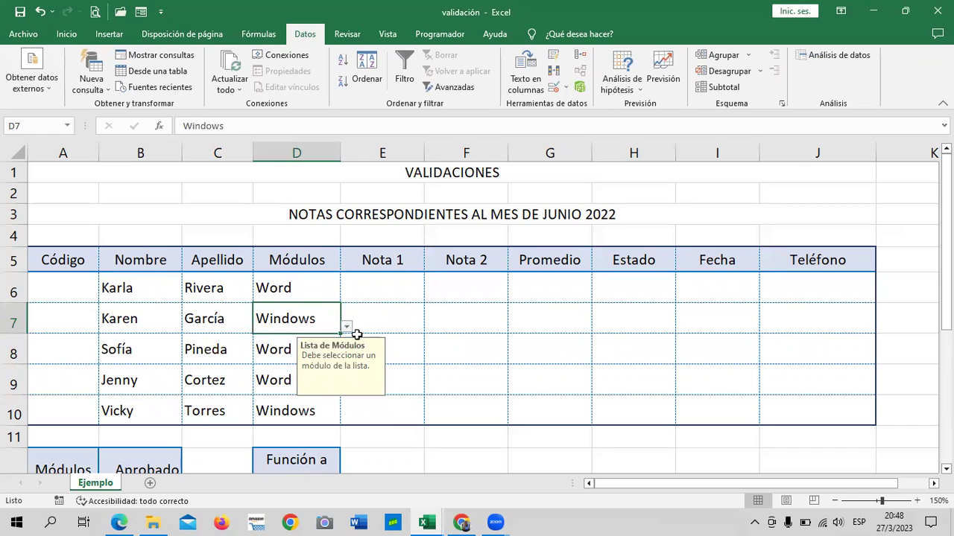
click(399, 306)
Check that D6:D10's list validation comes from the module list A13:A15.
drag(287, 277, 288, 406)
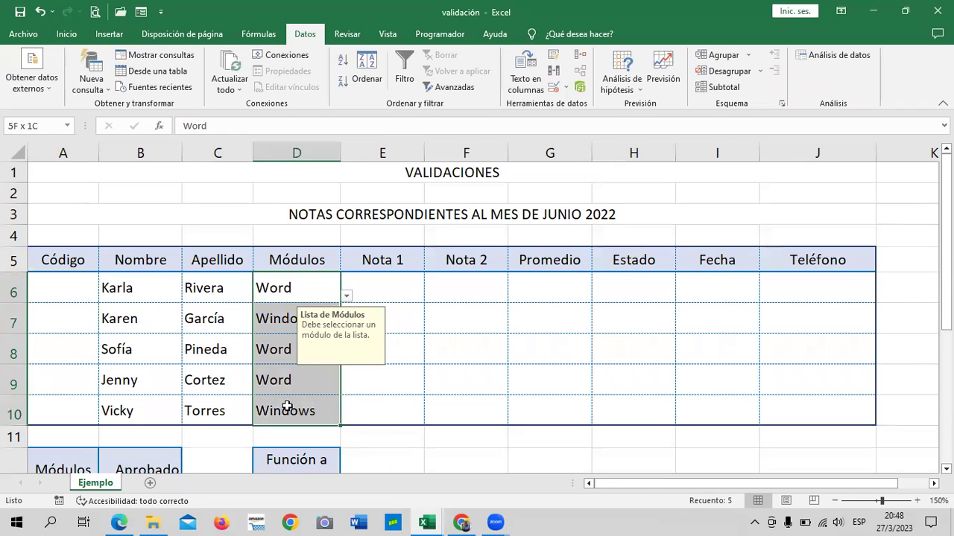
click(553, 88)
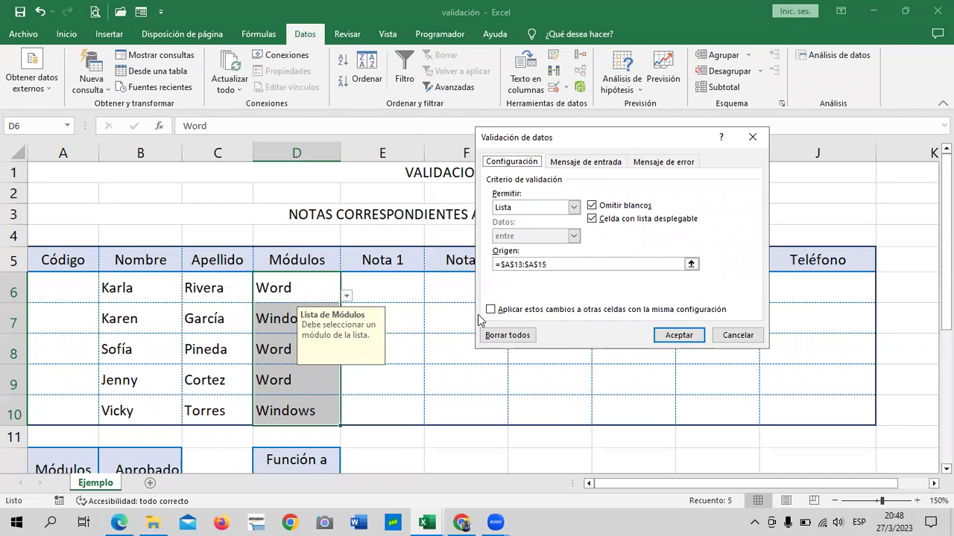
click(737, 334)
scroll(144, 438, down, 2)
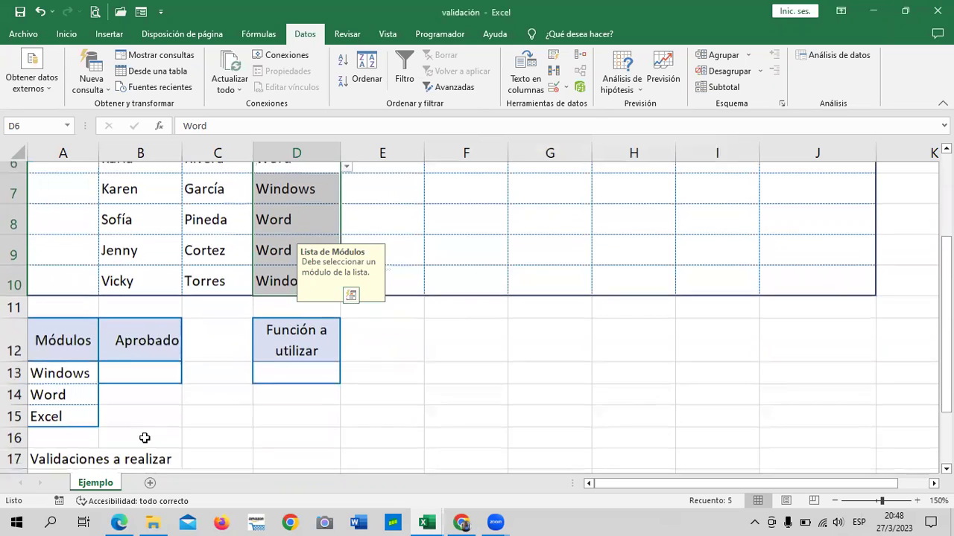
drag(52, 362, 59, 406)
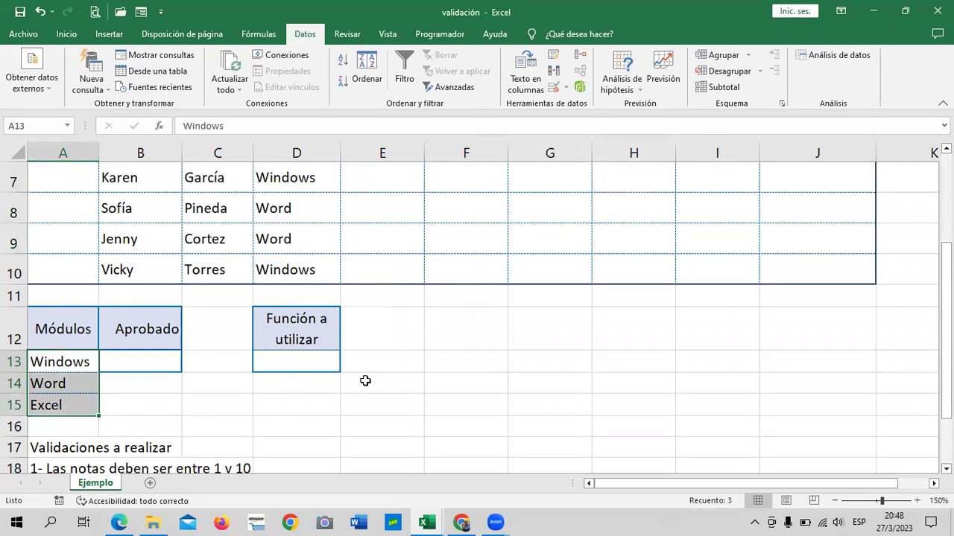
scroll(365, 380, up, 2)
click(313, 288)
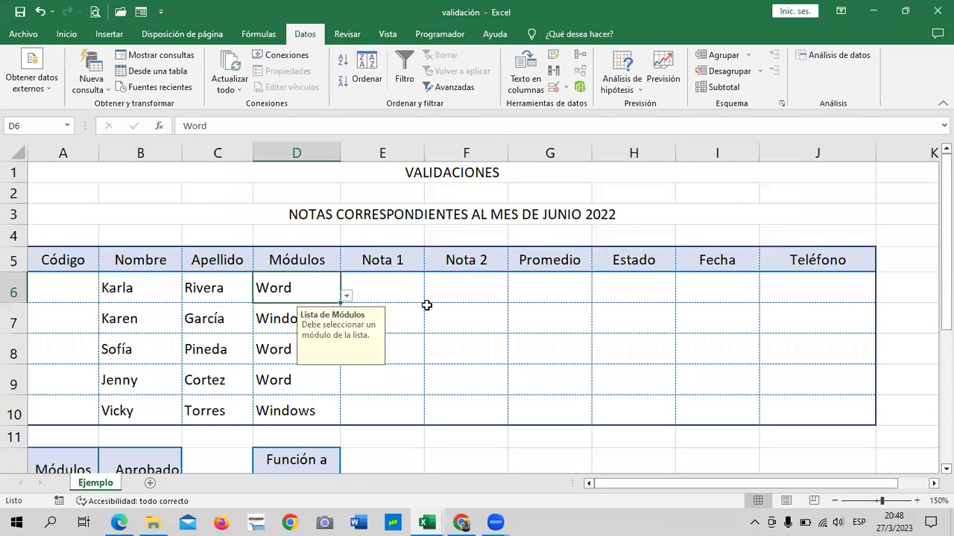
Set E6:F10 validation to Número entero between minimum 6 and maximum 10.
drag(388, 289, 483, 404)
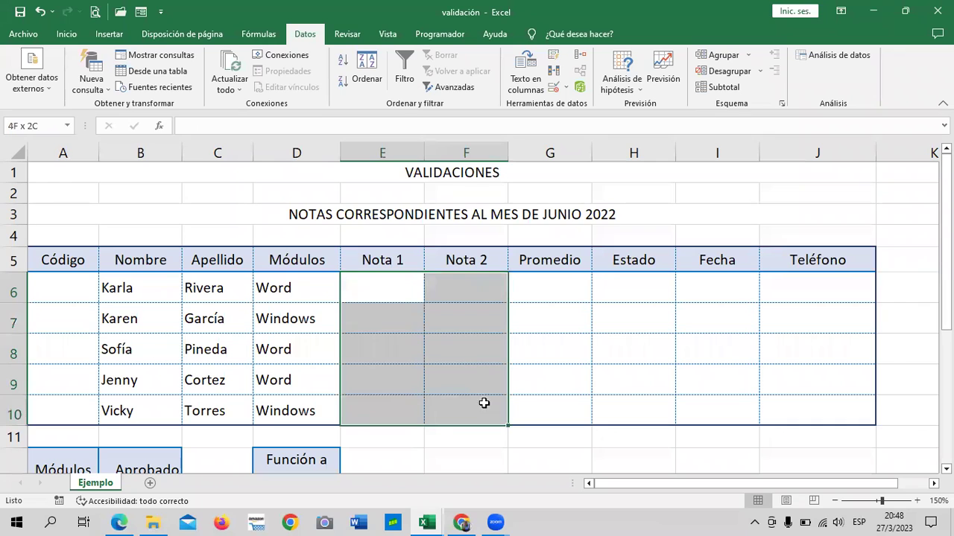
click(551, 88)
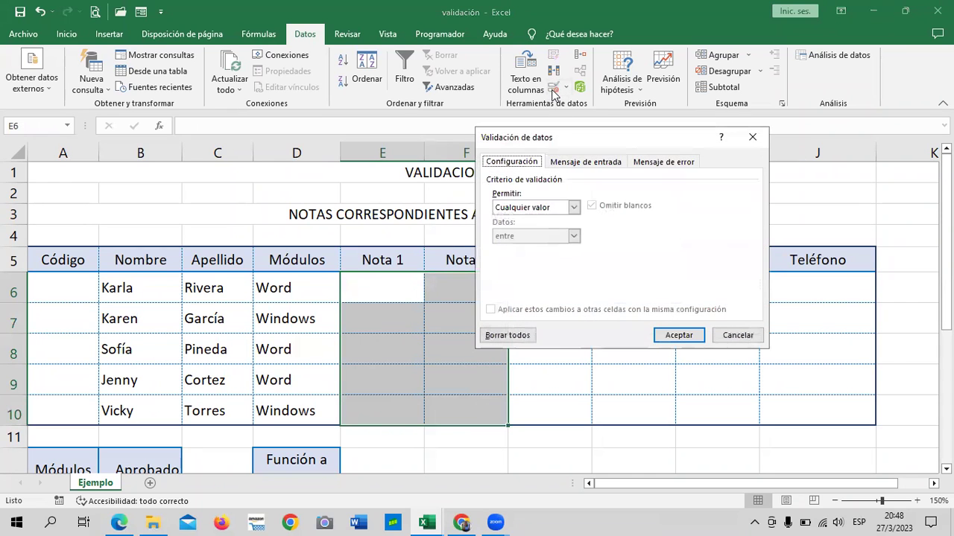
click(574, 208)
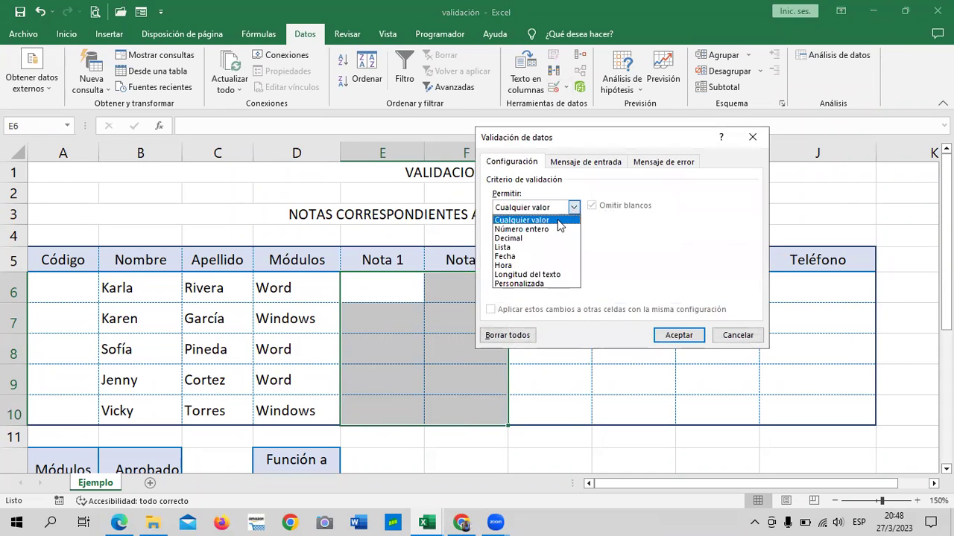
click(551, 230)
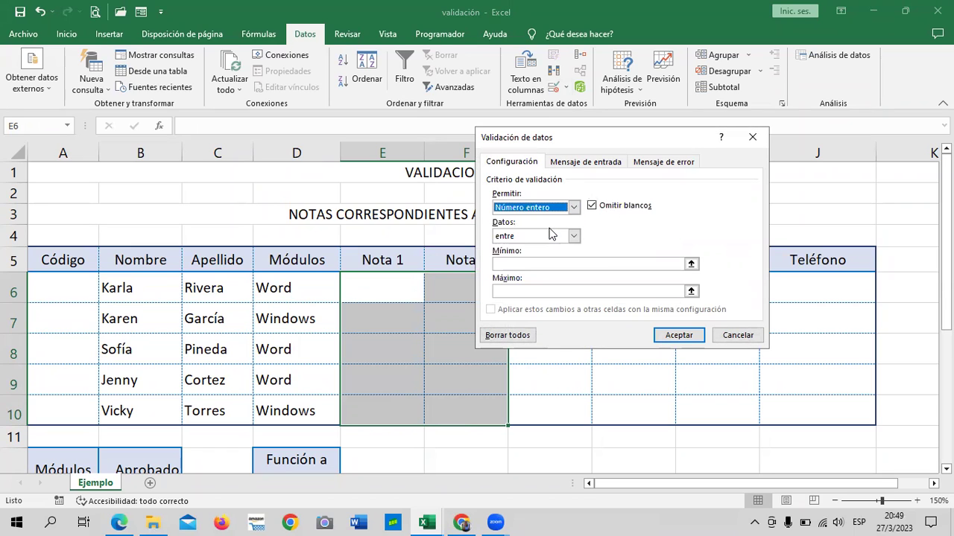
click(618, 264)
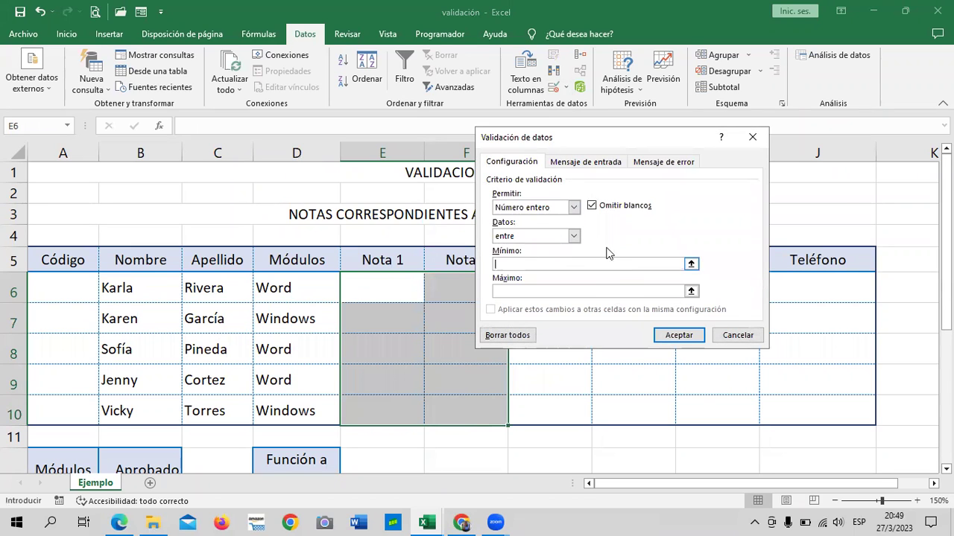
text(6)
click(563, 290)
text(10)
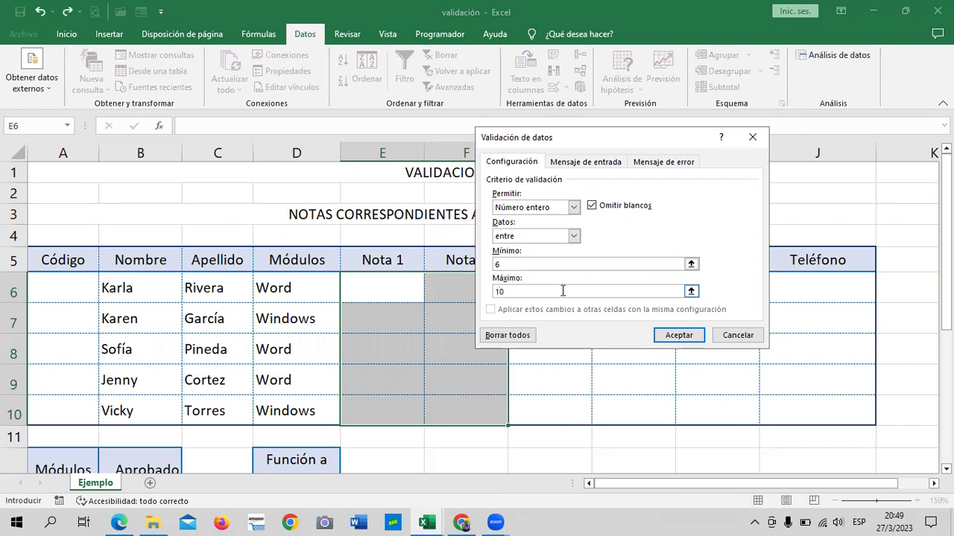
click(679, 335)
Reselect the grade cells E6:F10 and reopen Validación de datos.
click(672, 322)
mouse_move(403, 281)
mouse_down()
mouse_move(506, 370)
mouse_move(497, 409)
mouse_up()
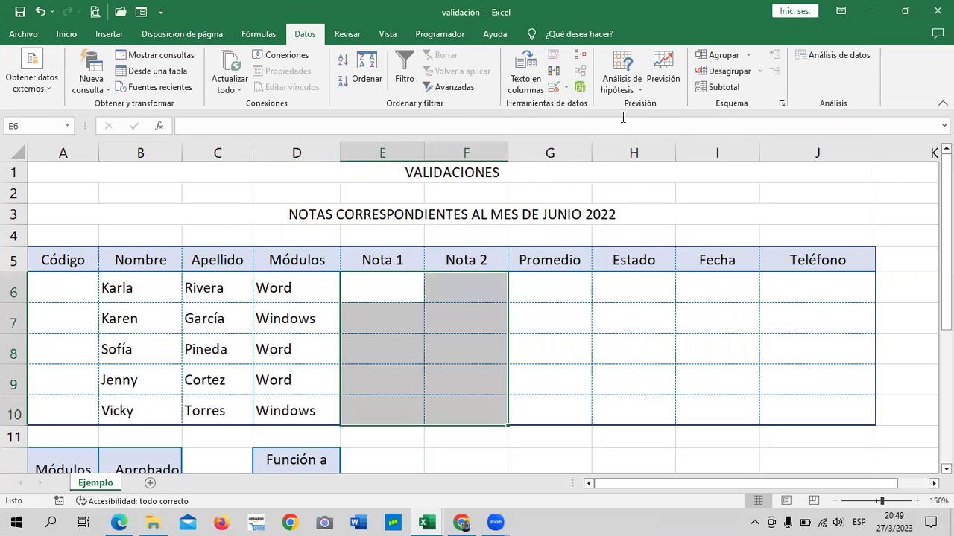
click(557, 87)
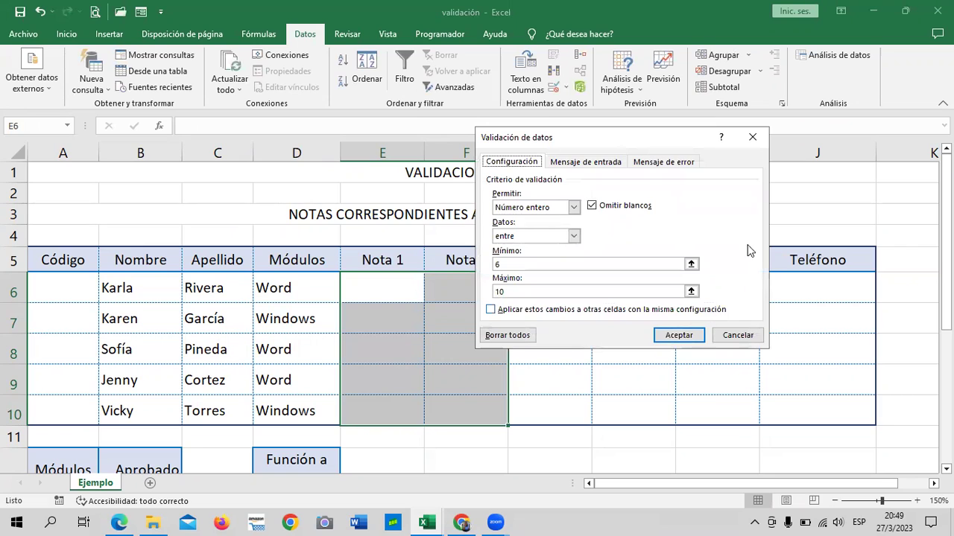
Add the input message 'Nota minima 6' to grade cells E6:F10 and confirm.
click(601, 162)
click(536, 276)
text(i)
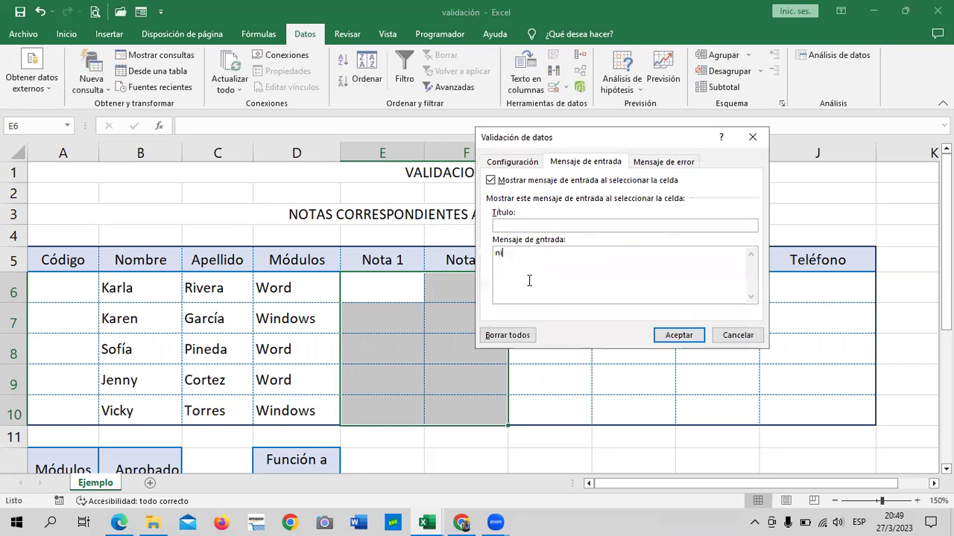
text(Notaminima 6)
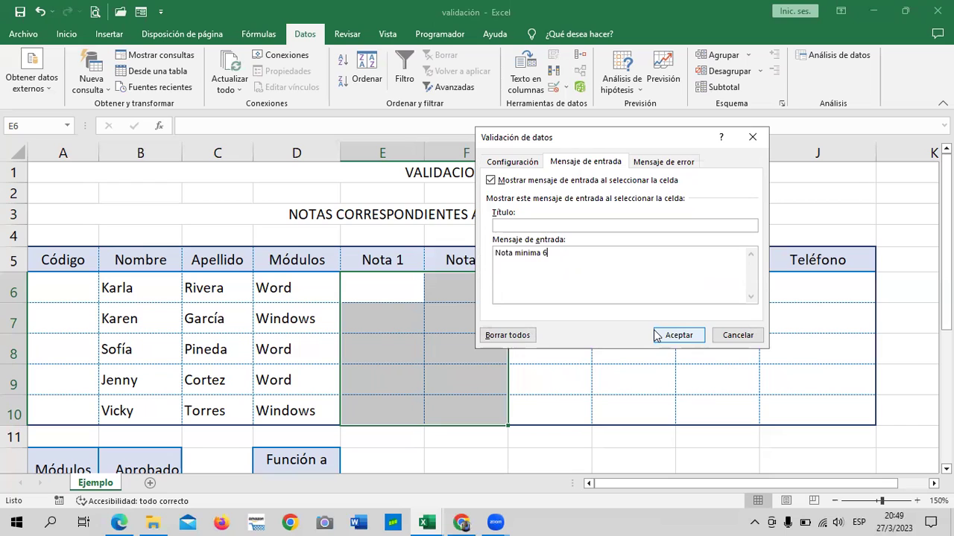
click(684, 335)
Check the 'Nota minima 6' input message on the Nota cells E6 to E10.
click(640, 357)
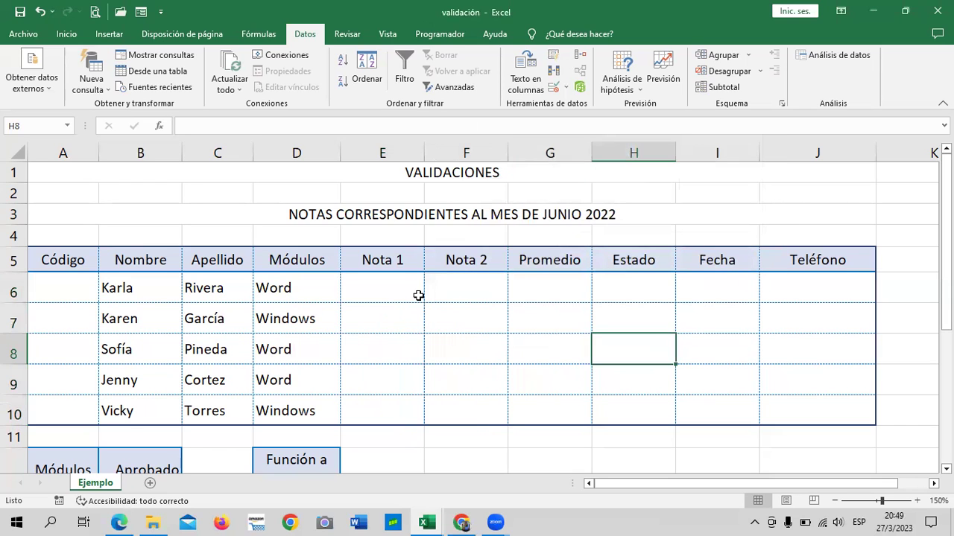
click(418, 296)
click(387, 320)
click(379, 295)
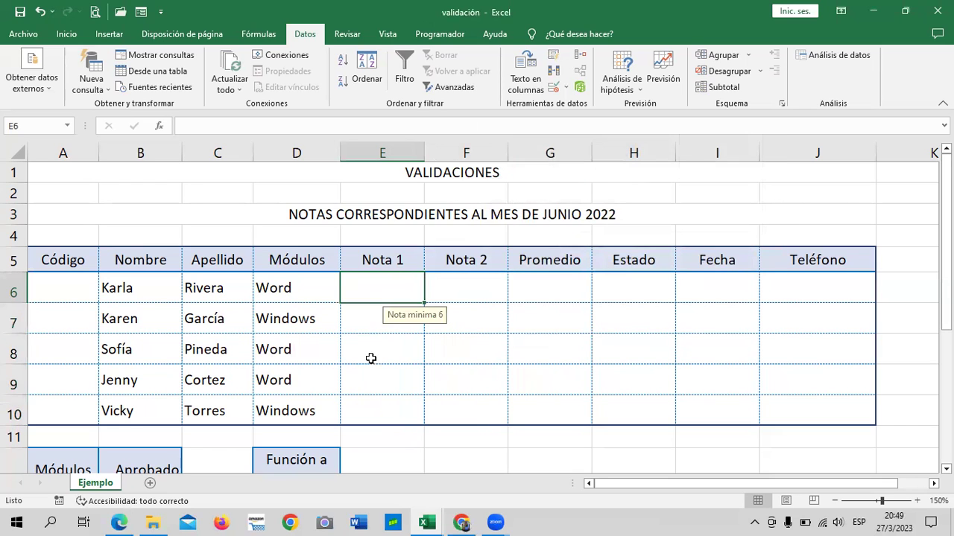
click(370, 358)
click(377, 408)
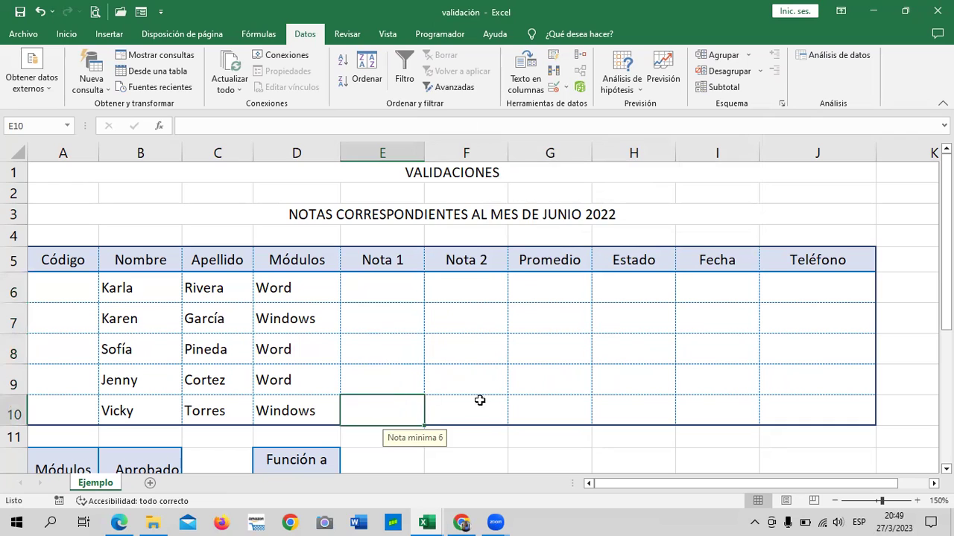
Enter grades for the first three students: 6 and 8, 7 and 9, 10 and 9.
click(381, 283)
text(6)
key(Return)
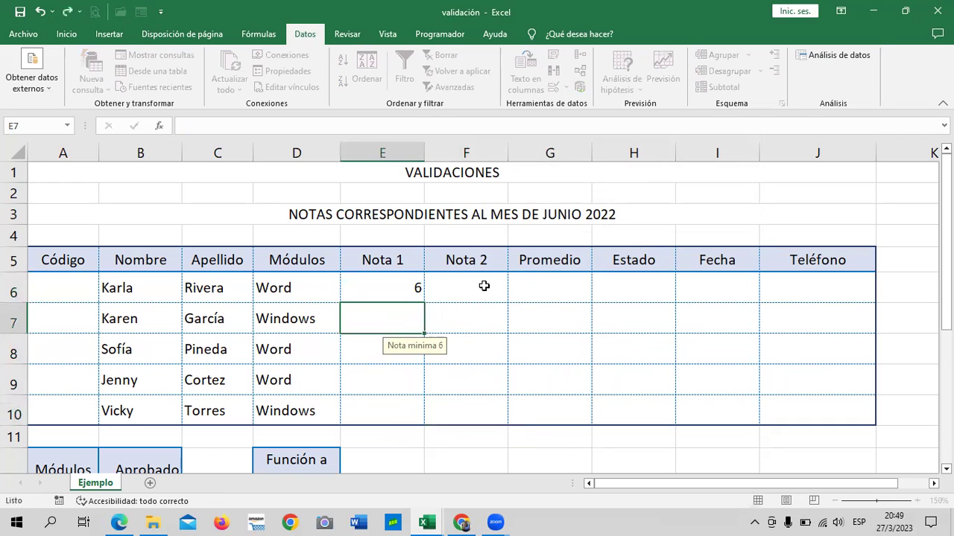
click(450, 282)
text(8)
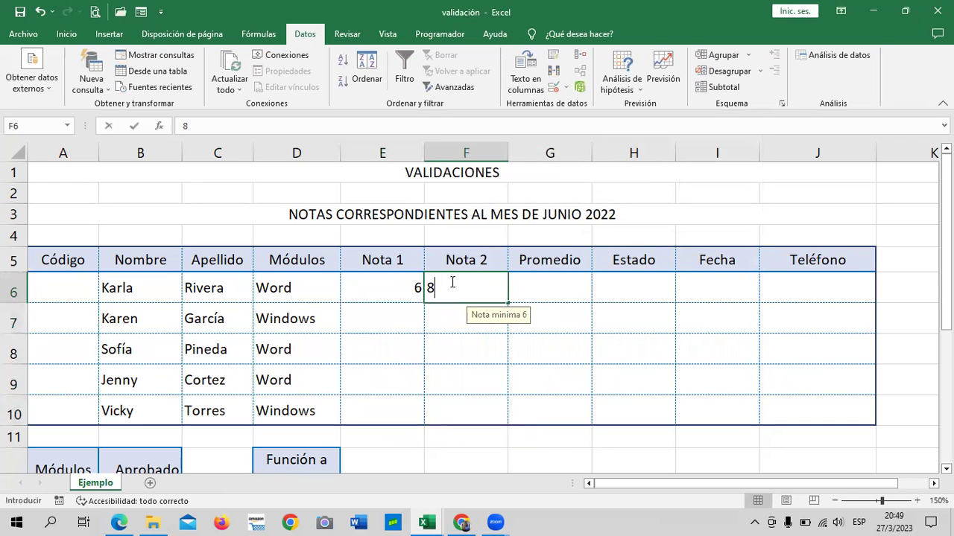
key(Return)
click(396, 319)
text(7)
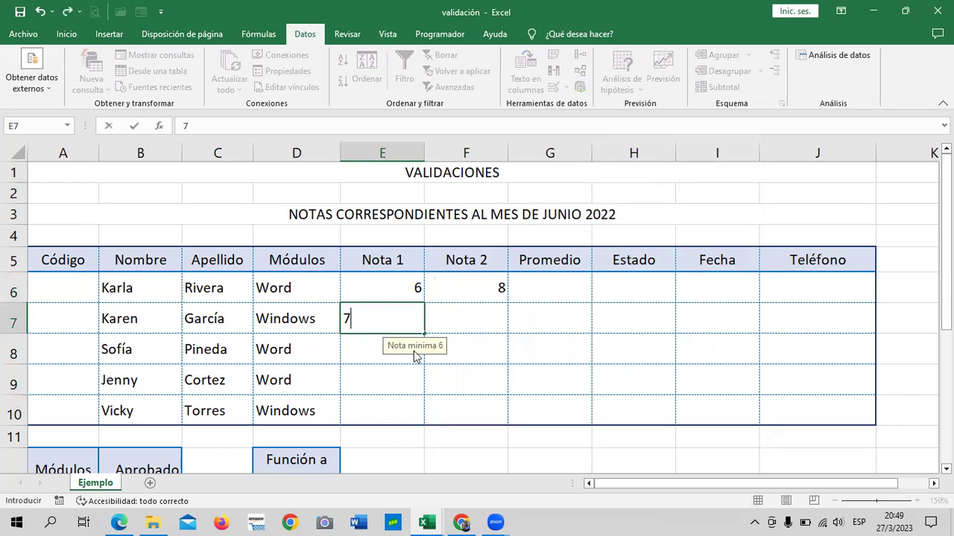
click(477, 308)
text(9)
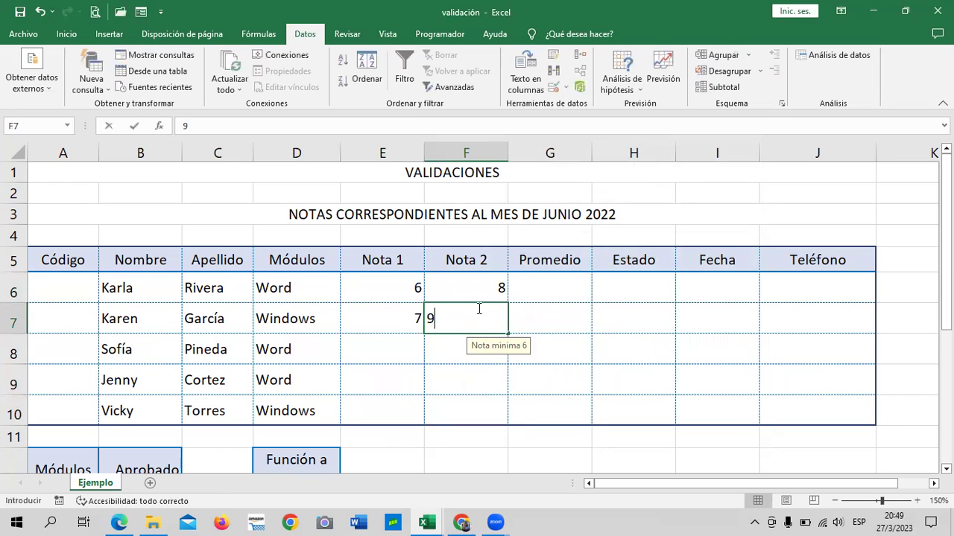
click(402, 348)
text(10)
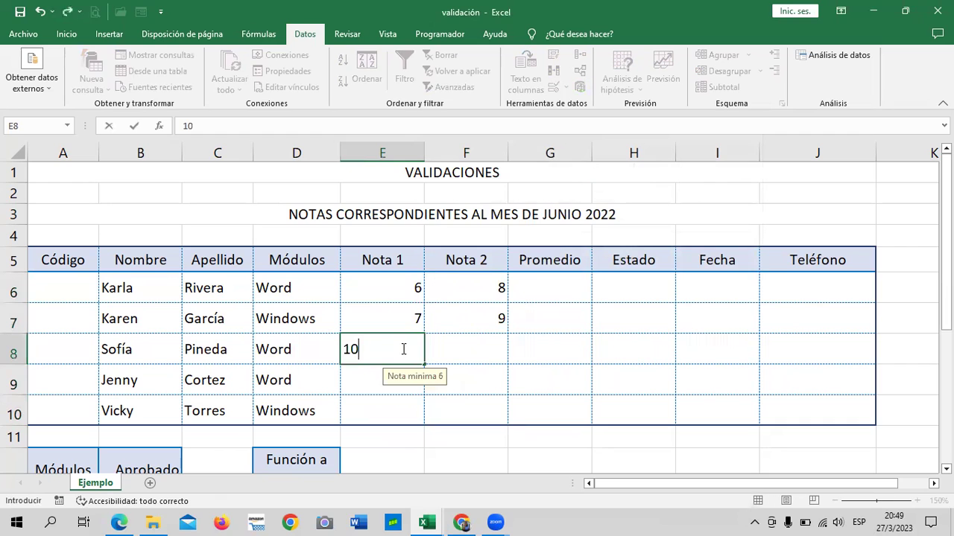
click(467, 351)
text(9)
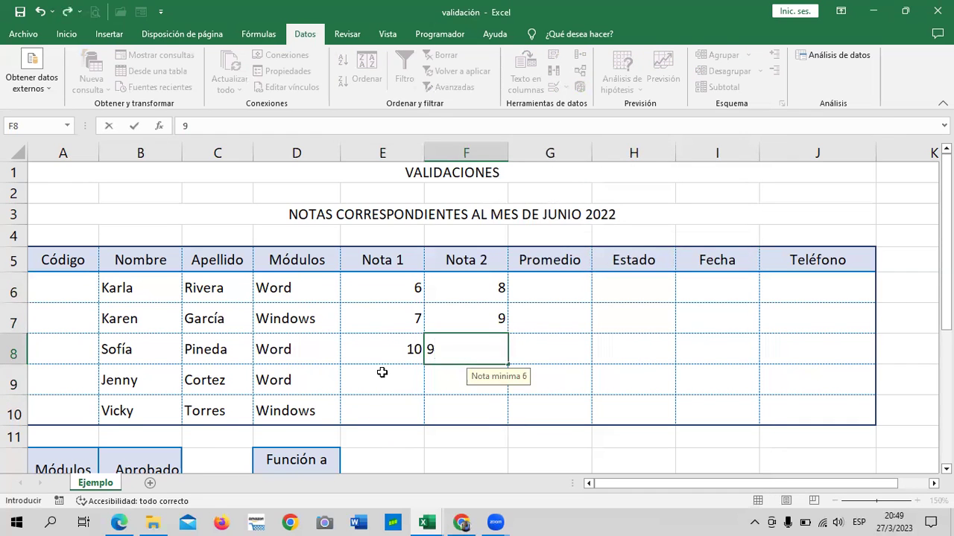
Replace the rejected 5 in E9 with 8, then enter 8 in F9, 9 in E10, 10 in F10.
click(383, 372)
text(5)
key(Return)
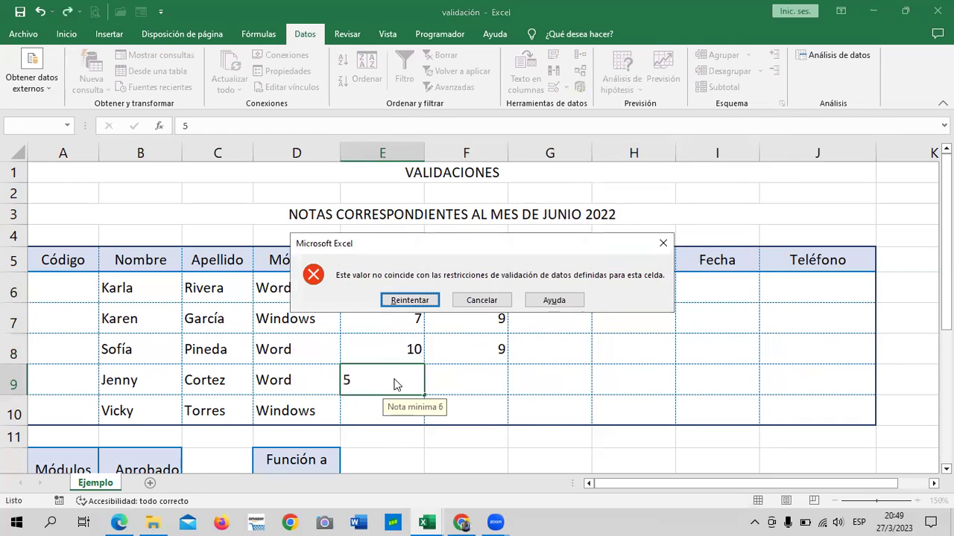
click(418, 299)
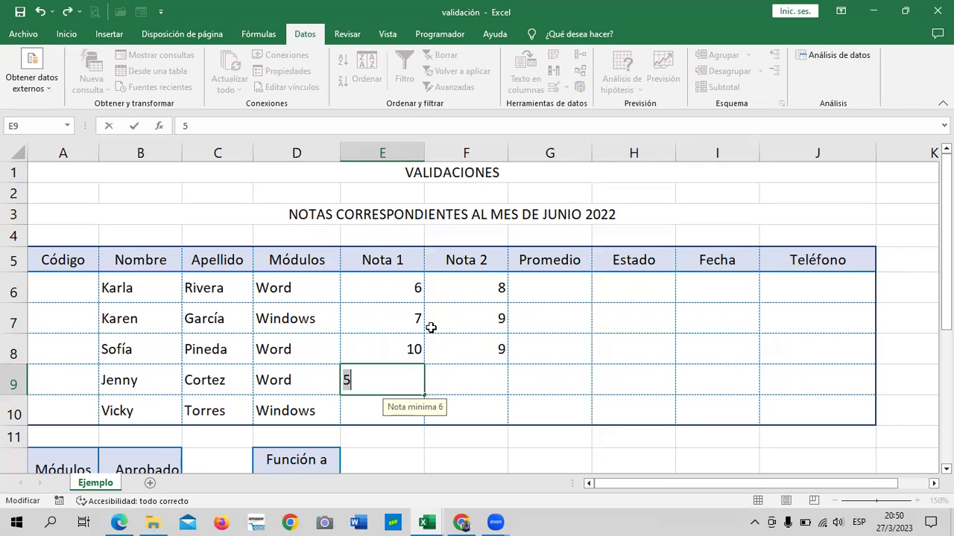
text(8)
key(Return)
click(467, 386)
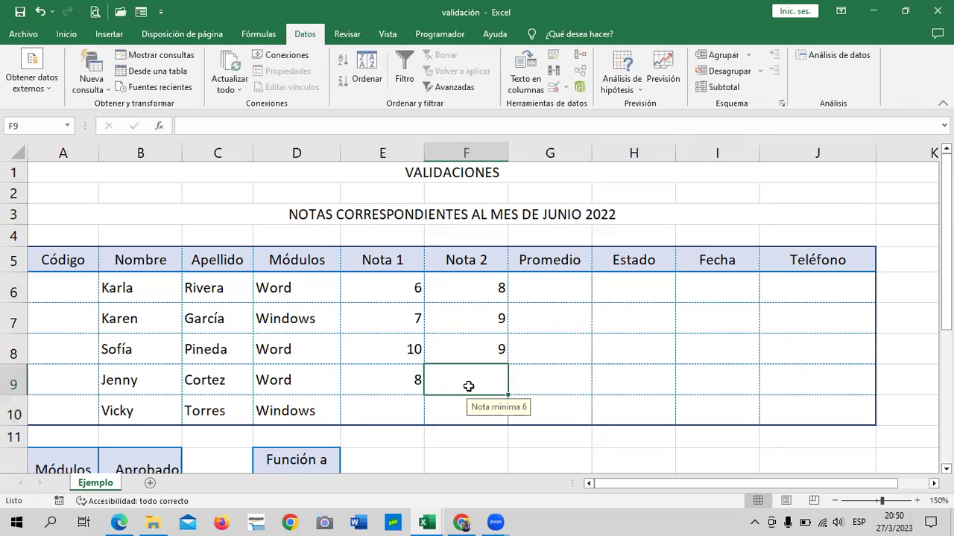
text(8)
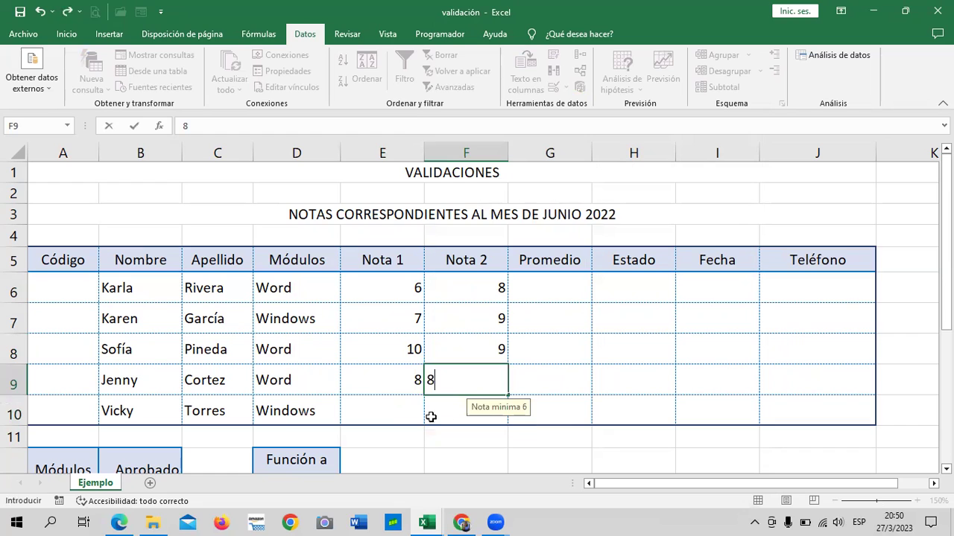
click(414, 414)
text(9)
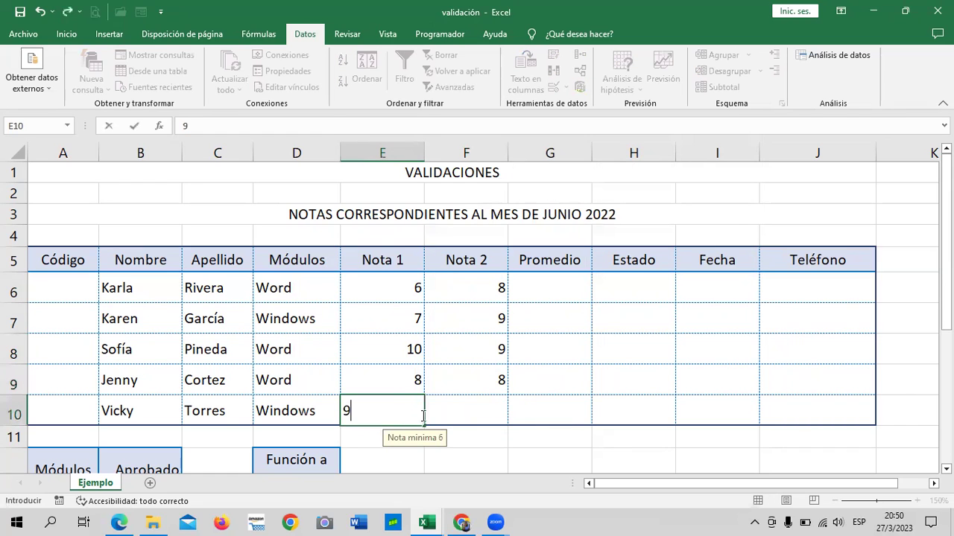
click(480, 406)
text(10)
key(Return)
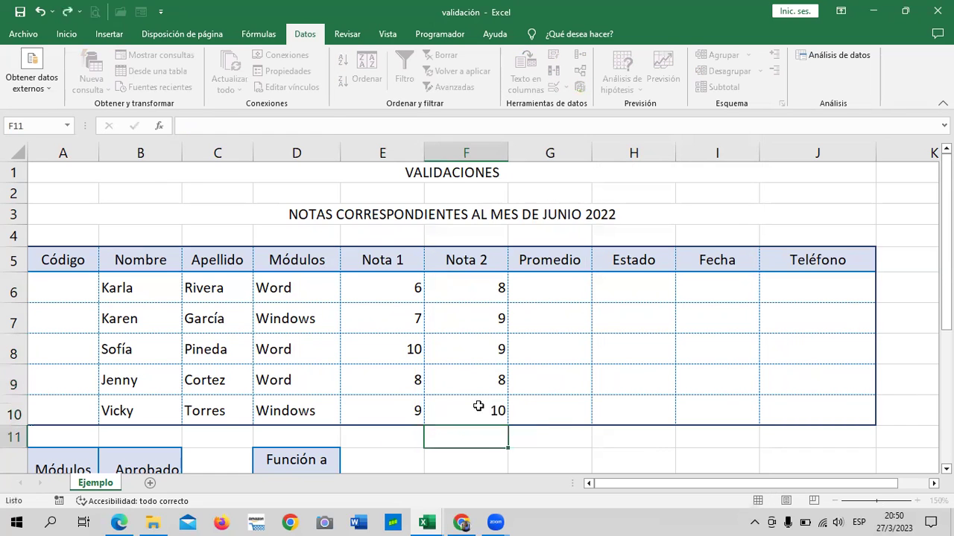
Enter =PROMEDIO(E6:F6) in G6 to average the first student's grades.
scroll(361, 323, down, 2)
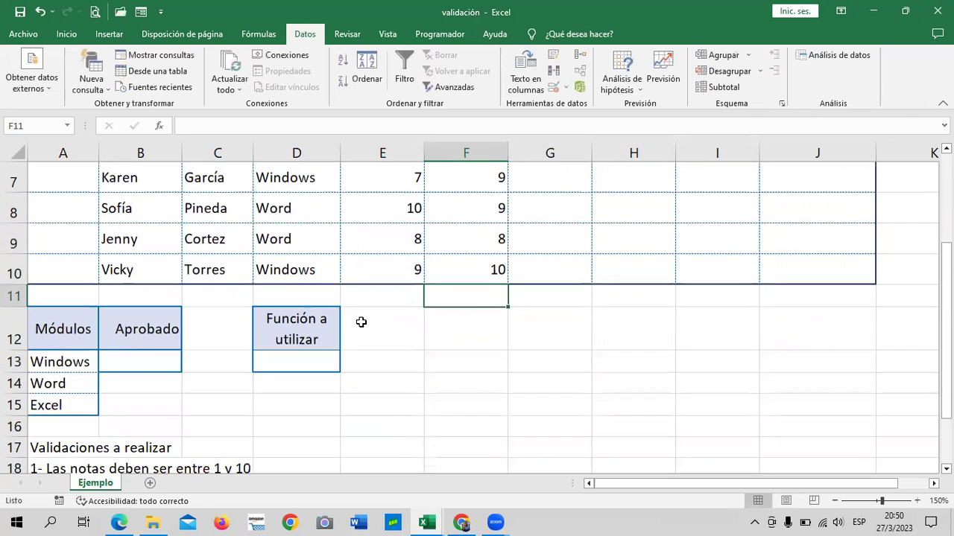
scroll(362, 370, down, 2)
scroll(362, 371, up, 3)
scroll(364, 369, up, 1)
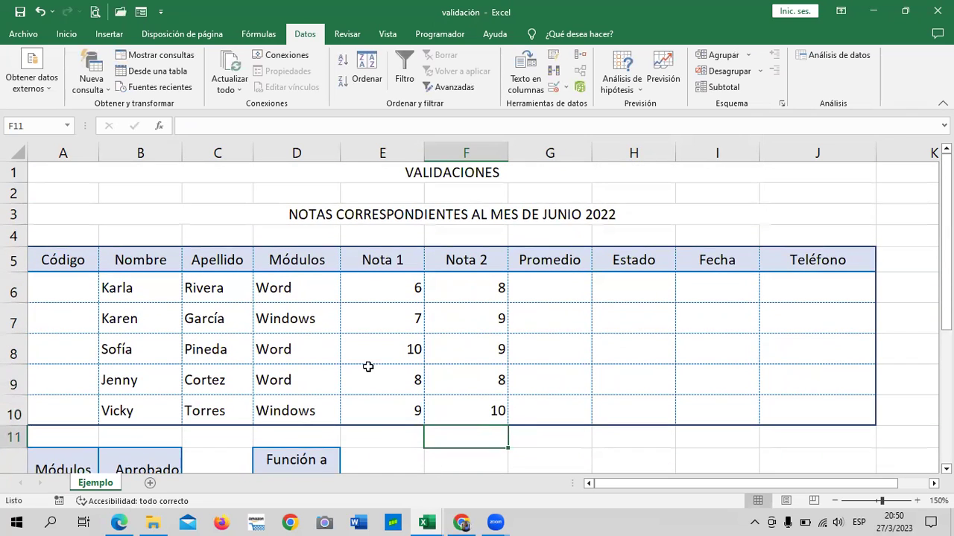
scroll(533, 298, down, 1)
click(538, 216)
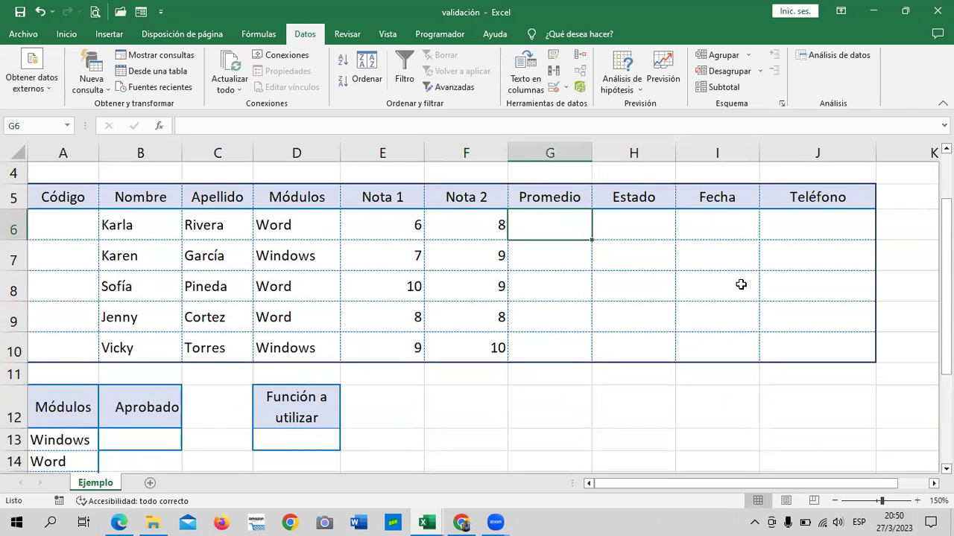
text(=)
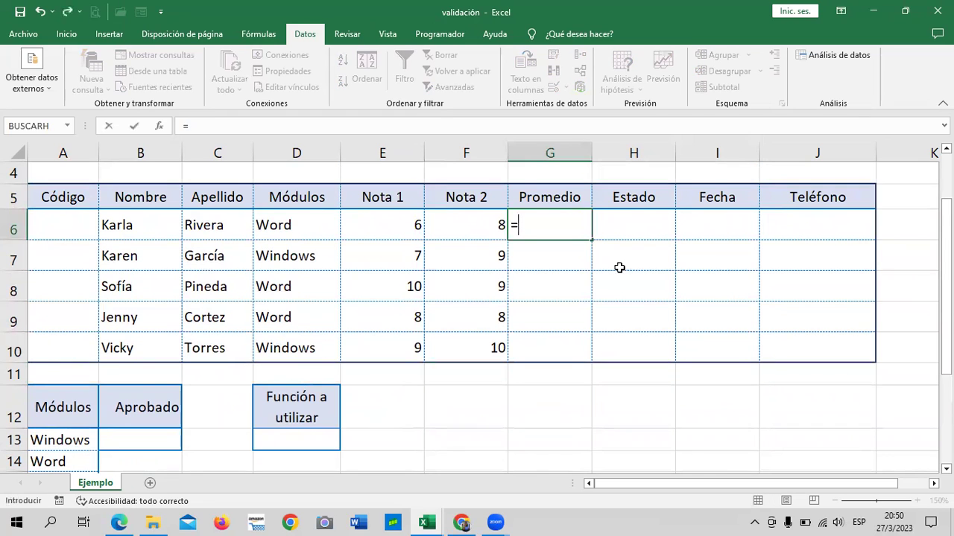
text(prom)
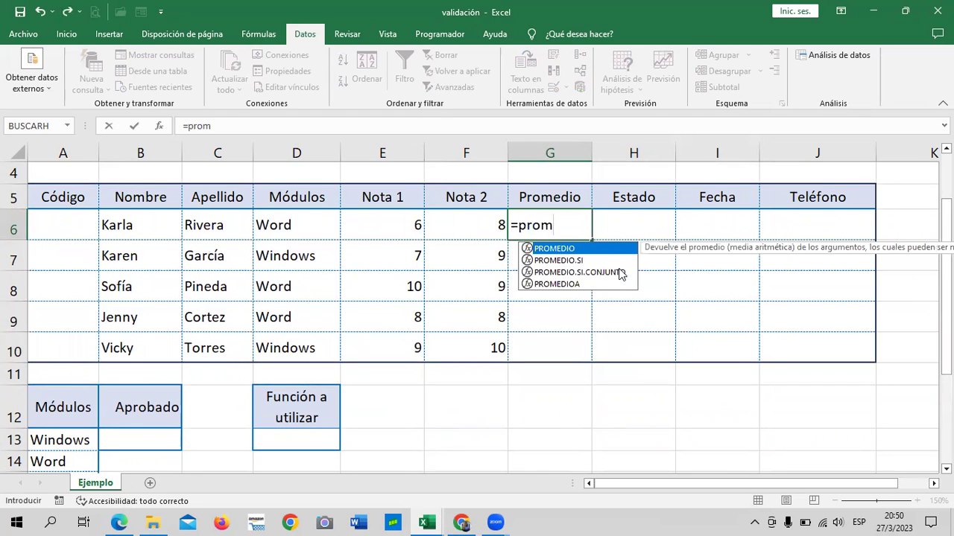
double_click(587, 250)
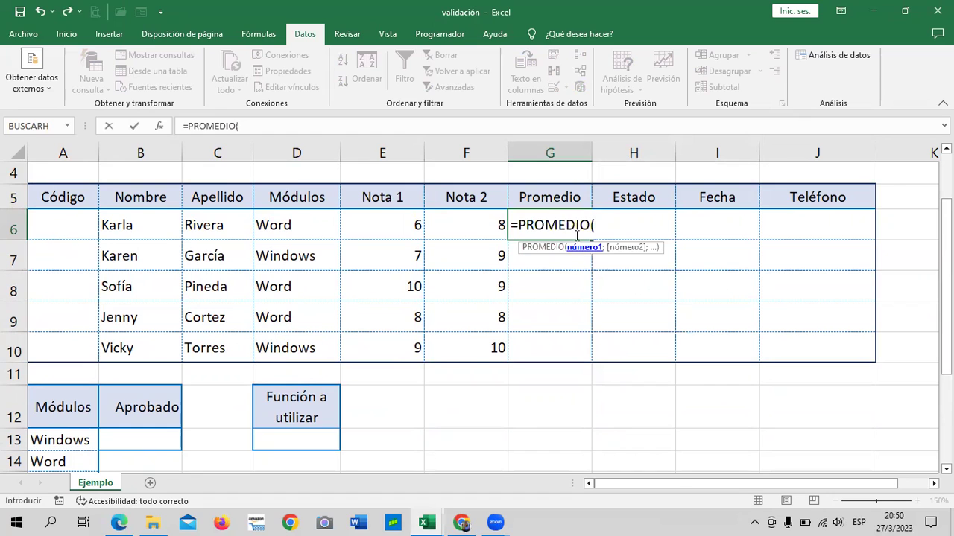
drag(403, 228, 464, 228)
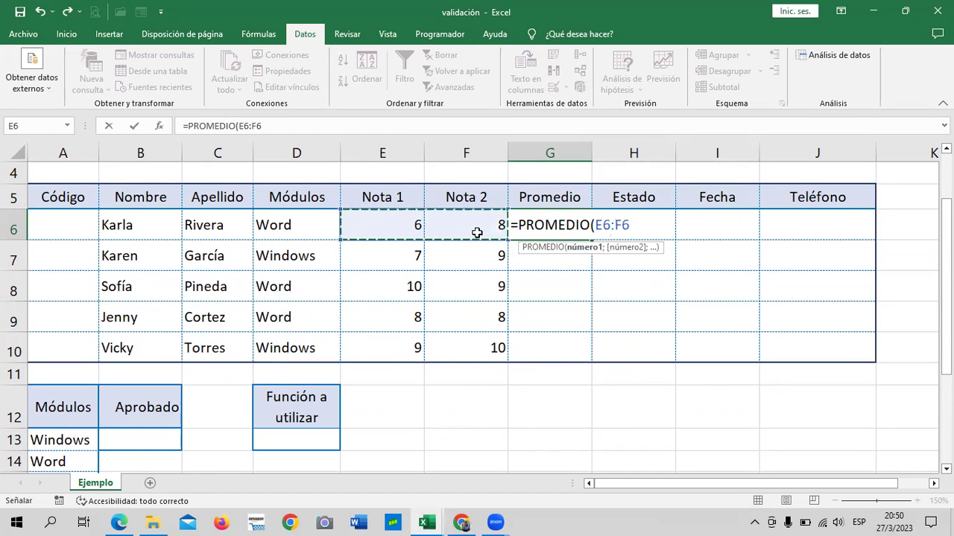
text())
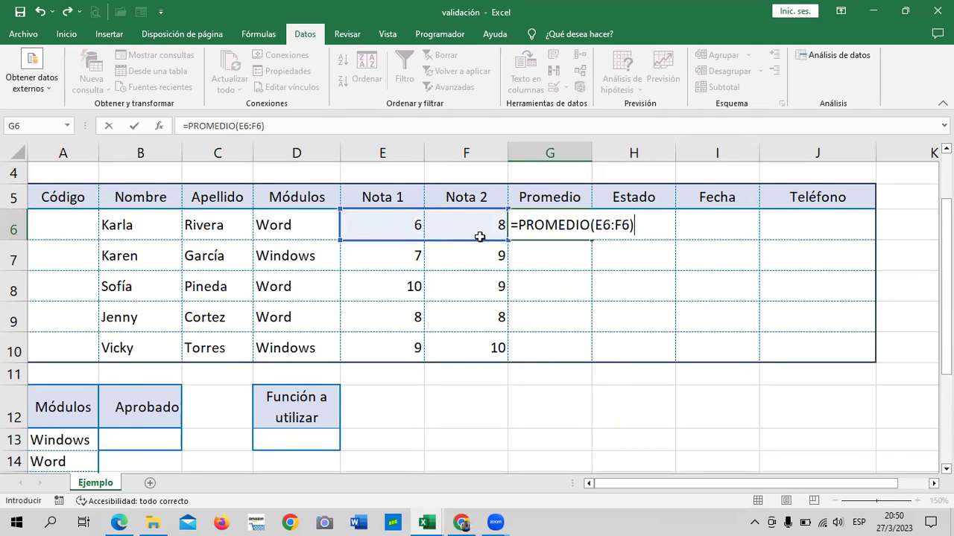
key(Return)
Copy the average formula down to G10, giving 7, 8, 9.5, 8 and 9.5.
click(549, 233)
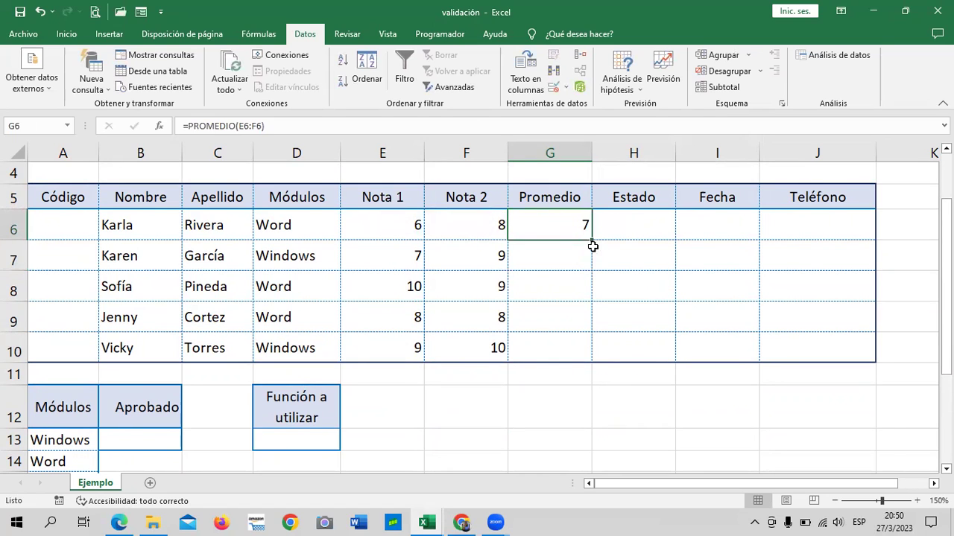
drag(593, 240, 588, 359)
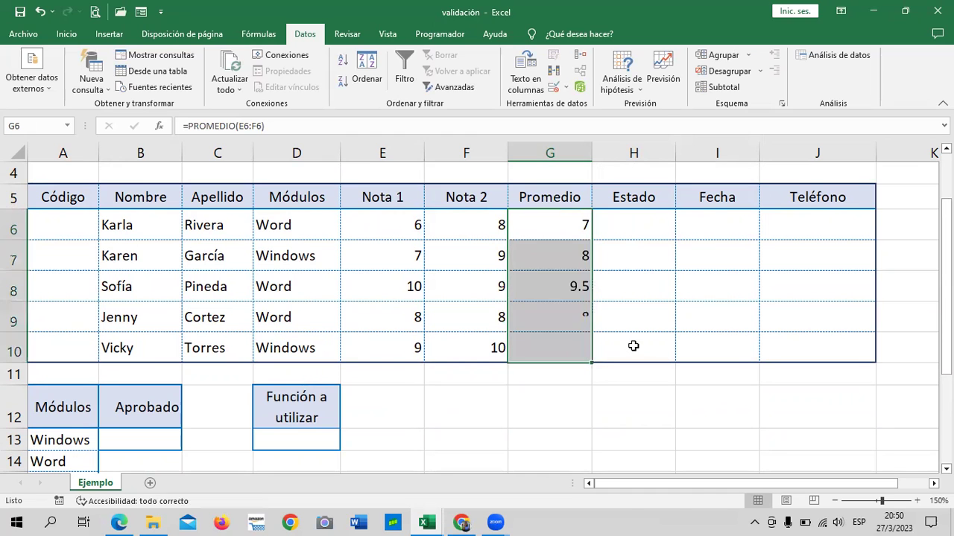
scroll(440, 403, down, 1)
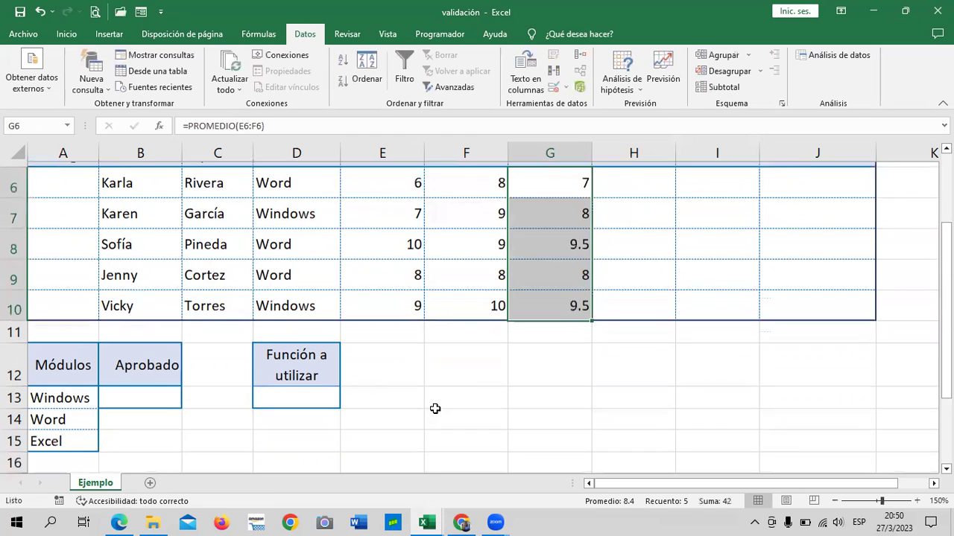
scroll(466, 405, up, 1)
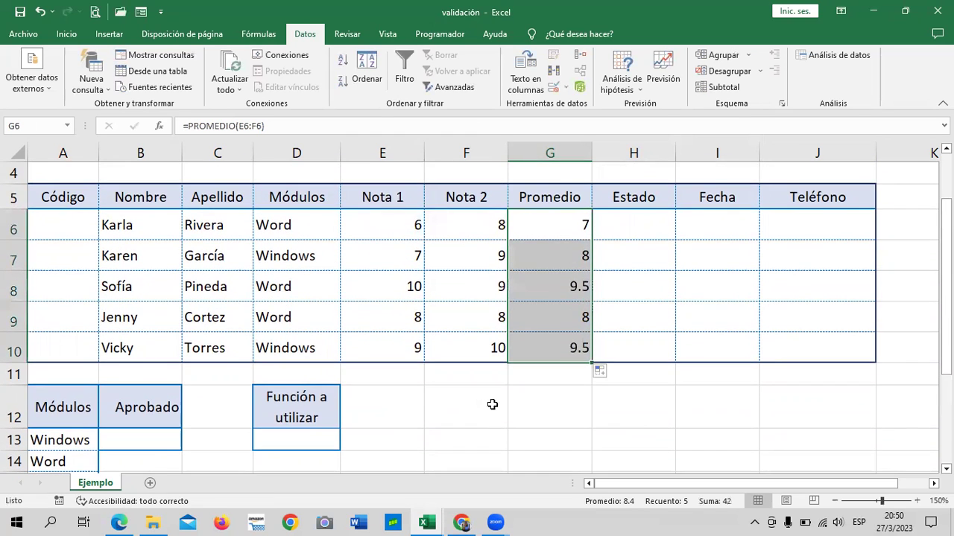
click(645, 412)
Start an =SI formula in H6 and clear the mistaken first attempt.
click(624, 228)
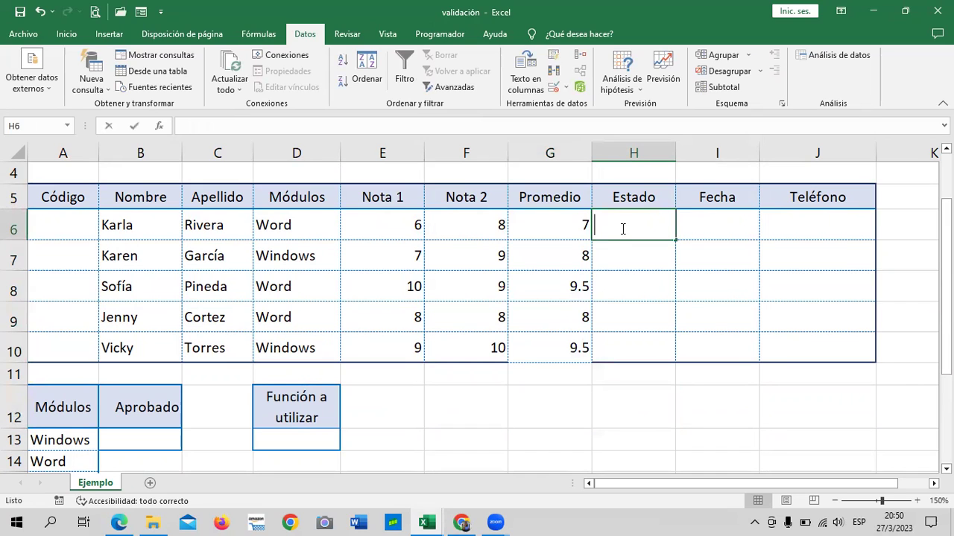
text(=si)
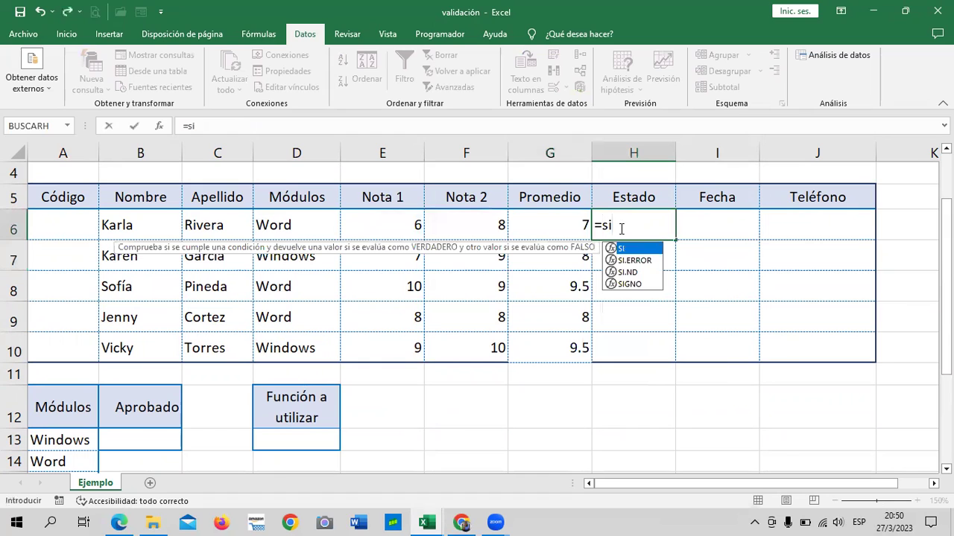
click(568, 223)
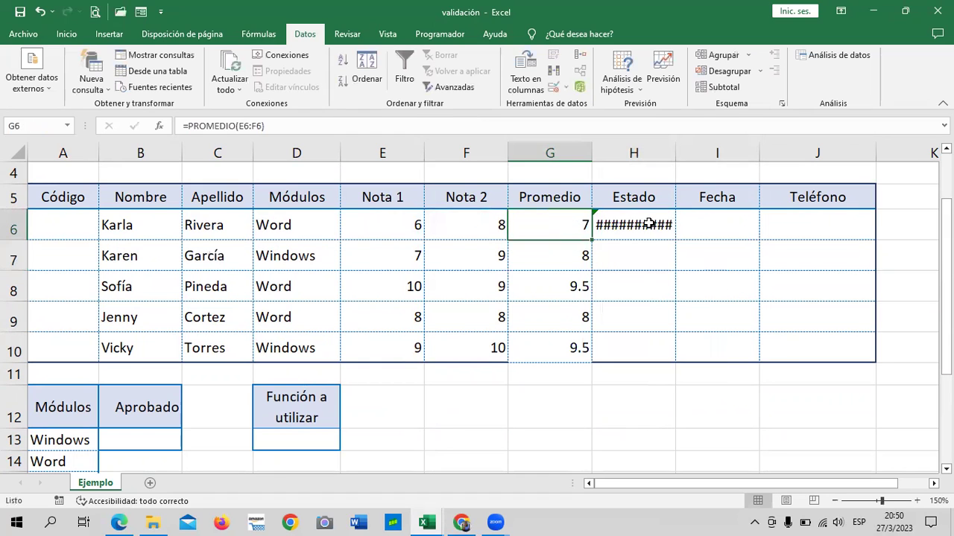
click(648, 224)
click(377, 127)
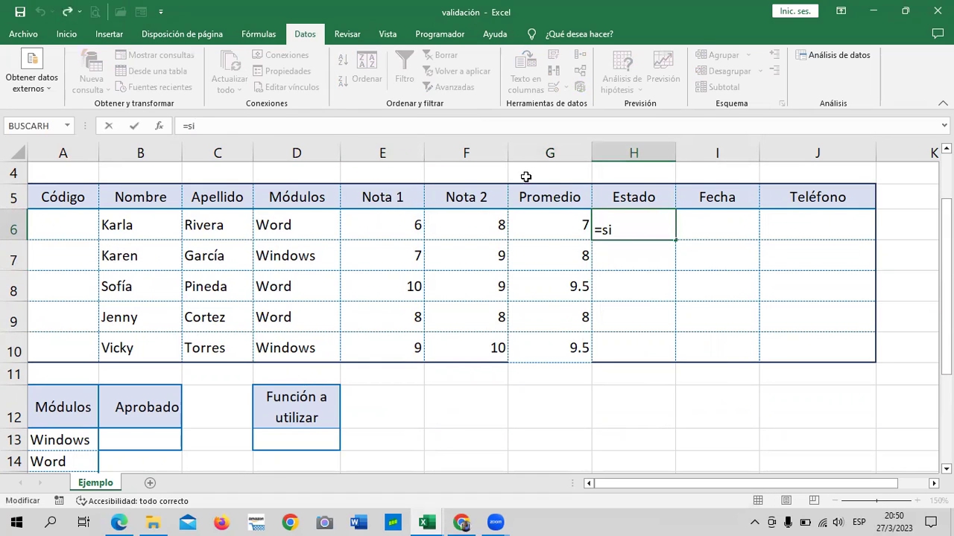
click(648, 233)
key(BackSpace)
key(BackSpace)
key(BackSpace)
Write =SI(G6>=8;"Aprobado";"Reprobado") in H6.
text(=si)
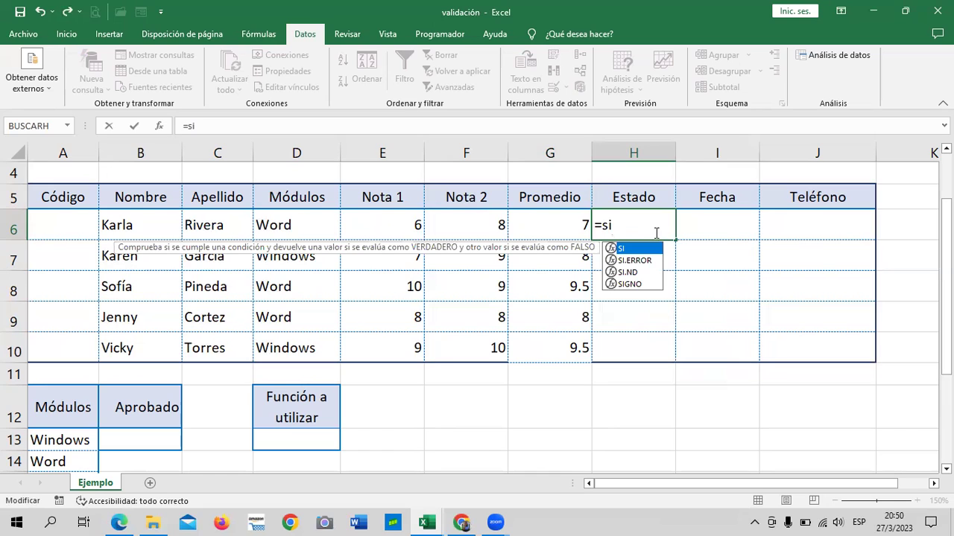
double_click(650, 250)
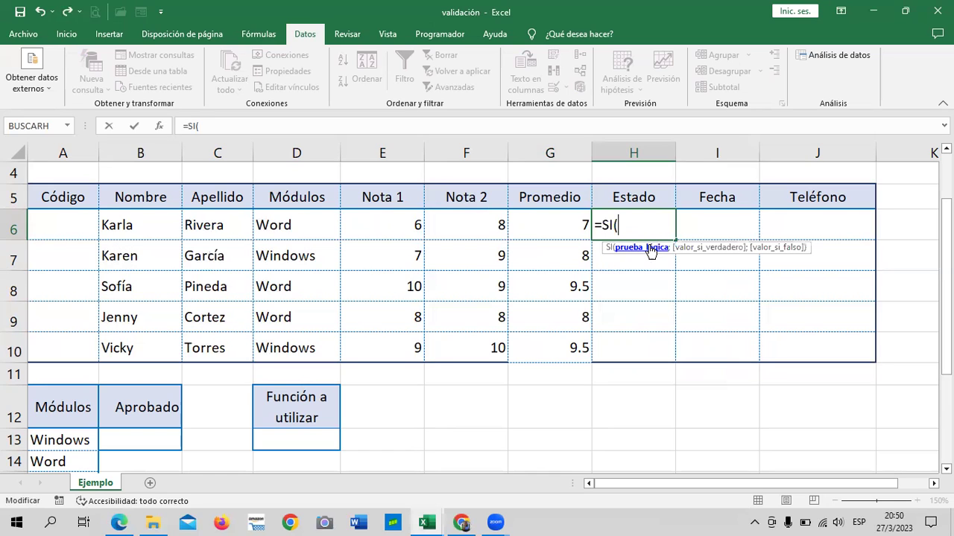
click(558, 228)
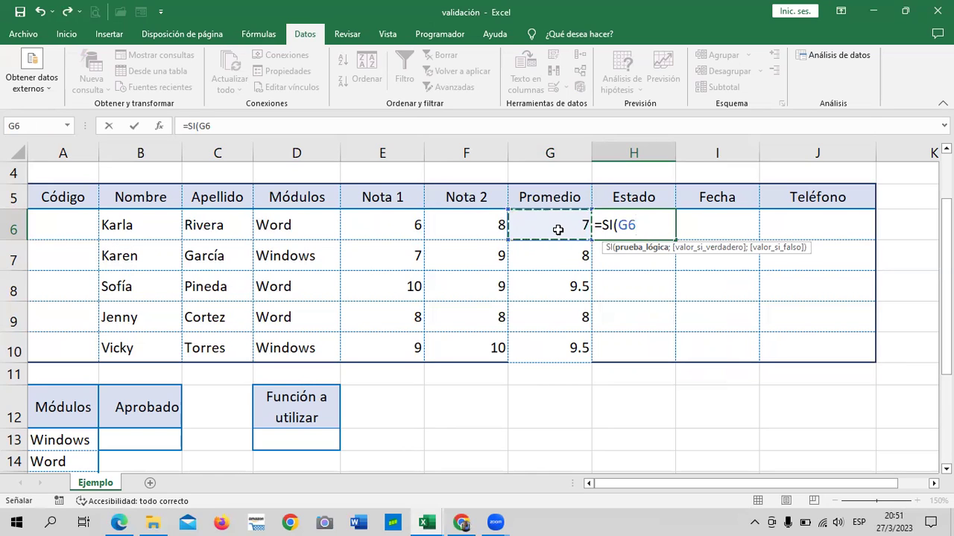
text(<)
key(BackSpace)
text(>=)
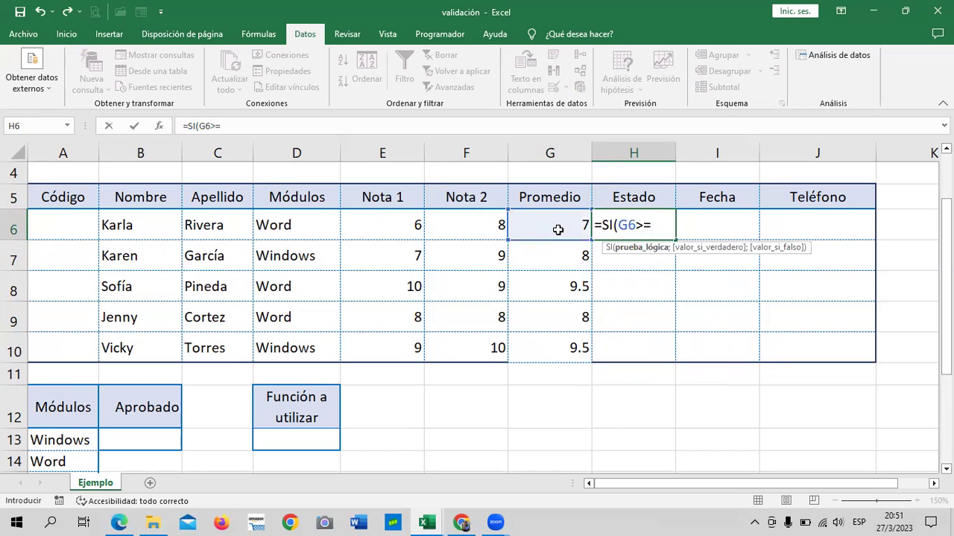
text(8)
text(;)
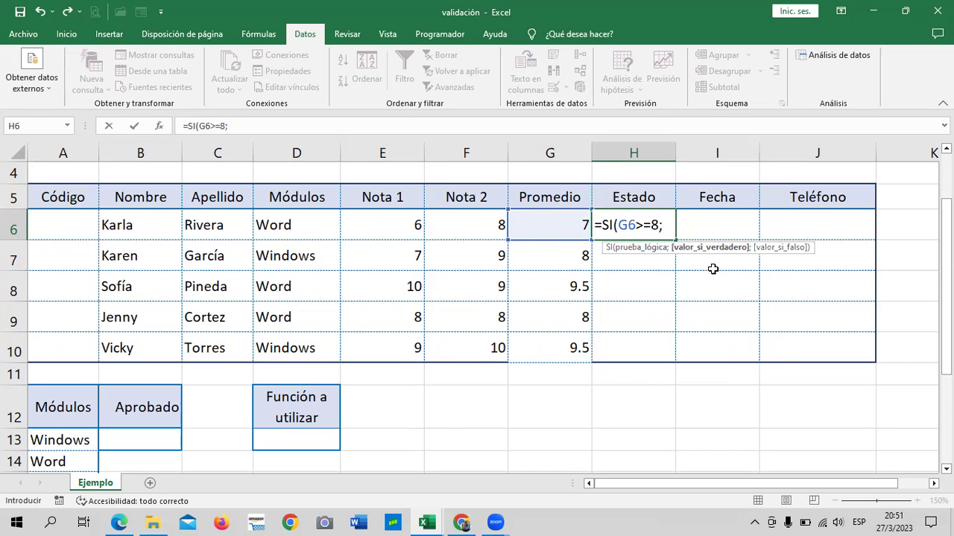
text("Aprobado)
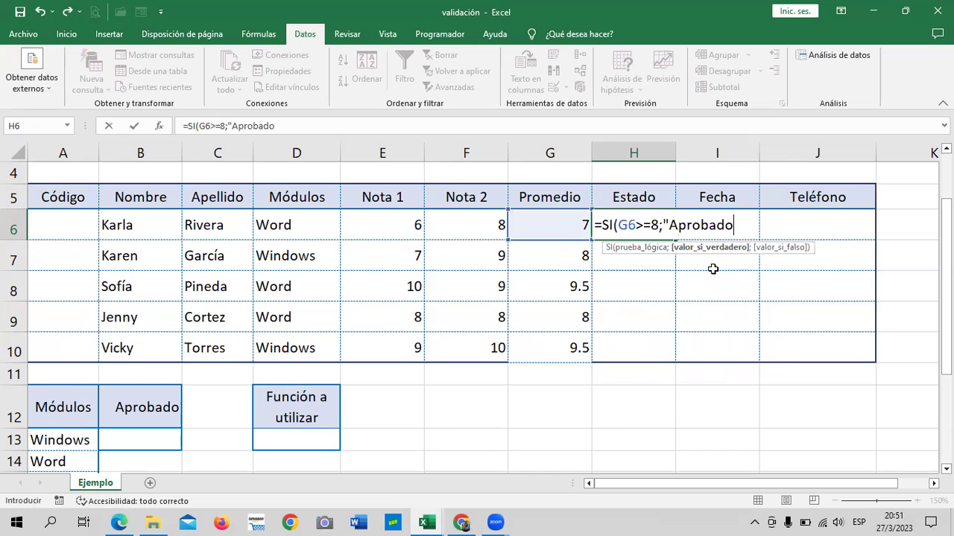
text(";")
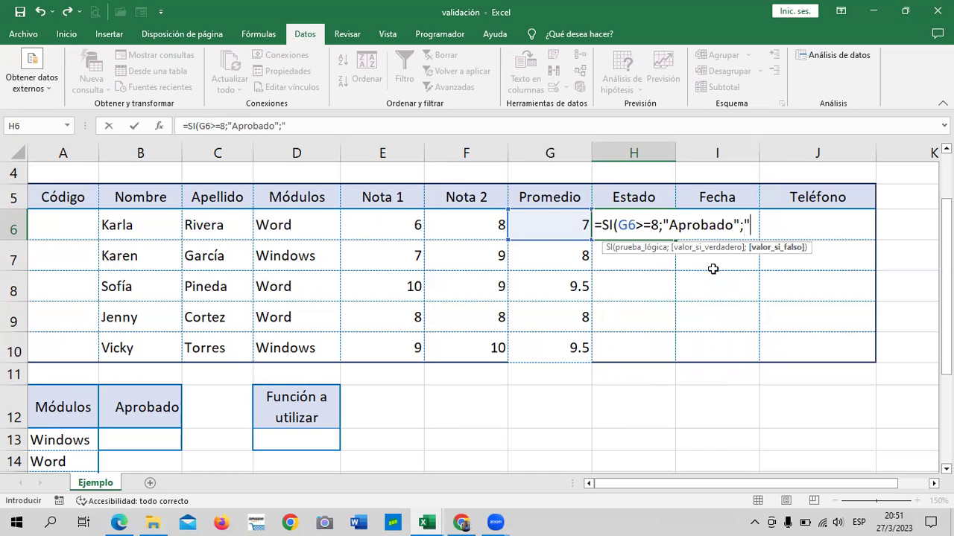
text(Rep)
text(eo)
key(BackSpace)
key(BackSpace)
text(ob)
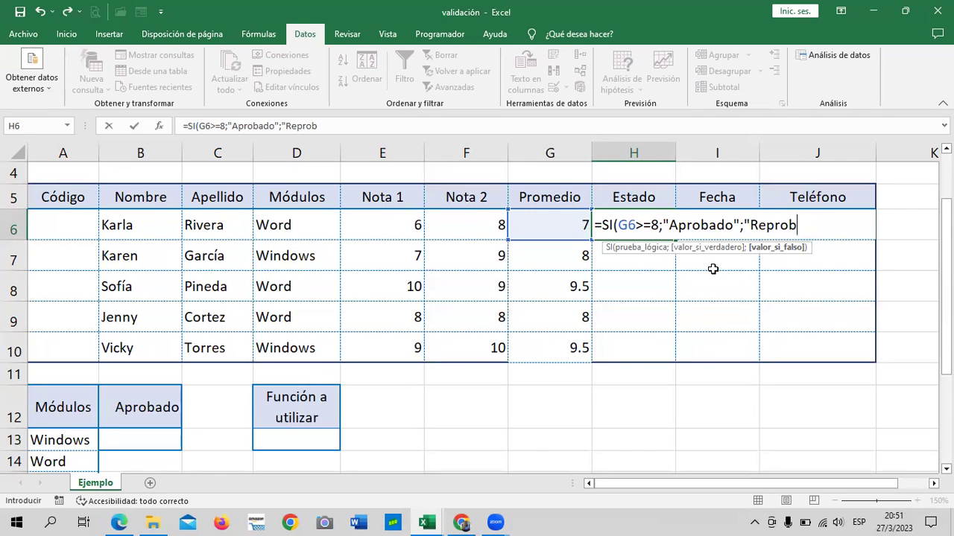
key(Caps_Lock)
key(Caps_Lock)
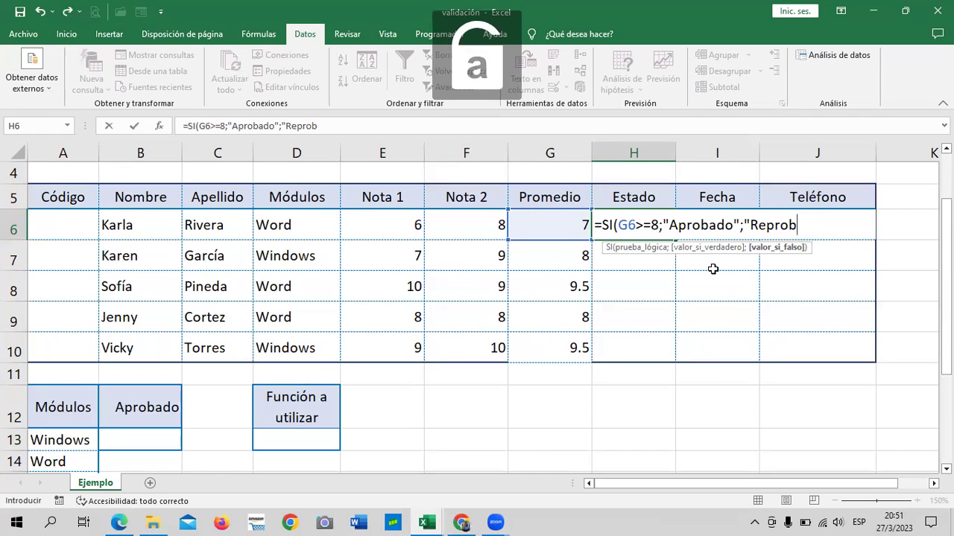
text(ado")
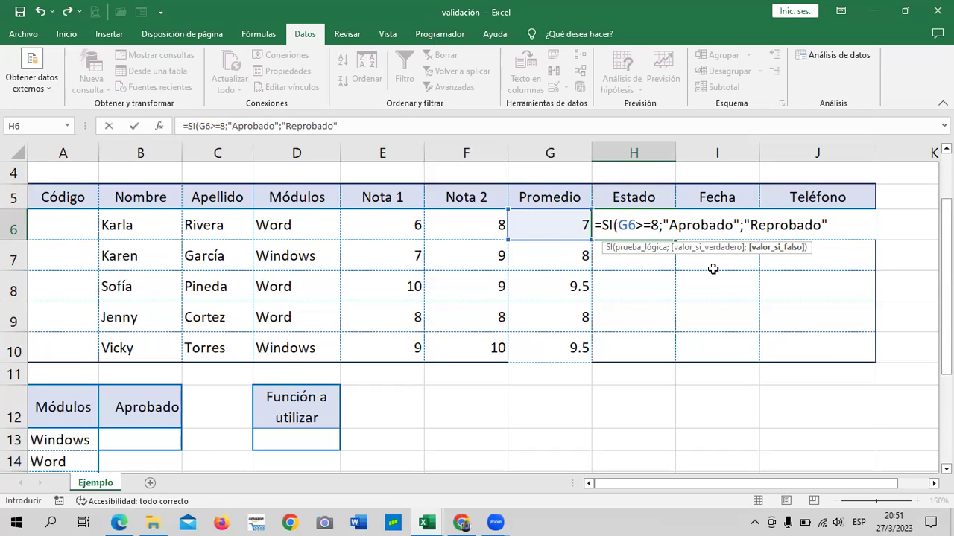
text())
key(Return)
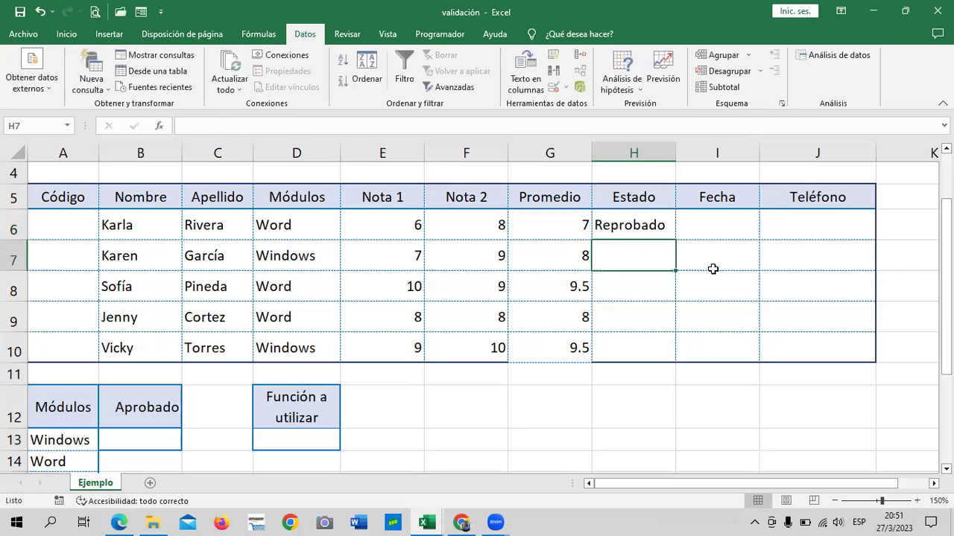
Copy the Estado formula down to H10 and check each row's result.
click(636, 221)
drag(675, 240, 676, 359)
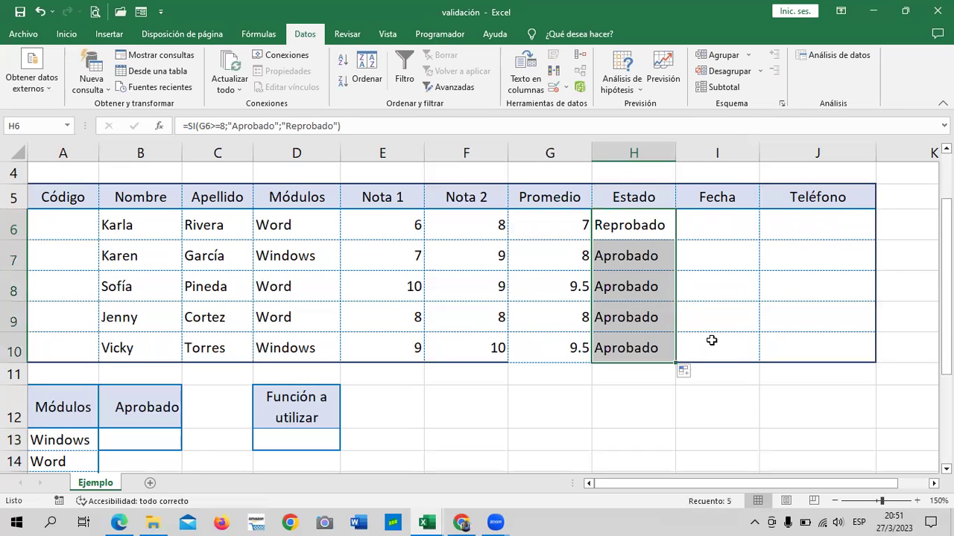
click(647, 264)
click(637, 291)
click(641, 324)
click(653, 347)
click(711, 347)
click(720, 222)
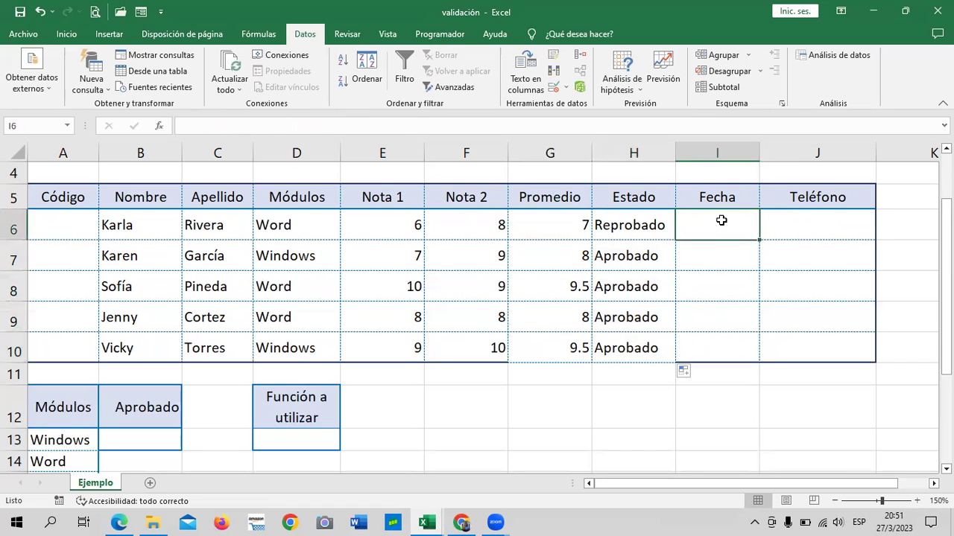
click(773, 237)
Validate I6:I10 to allow only dates between 15/1/2023 and 15/3/2023.
drag(707, 219, 715, 350)
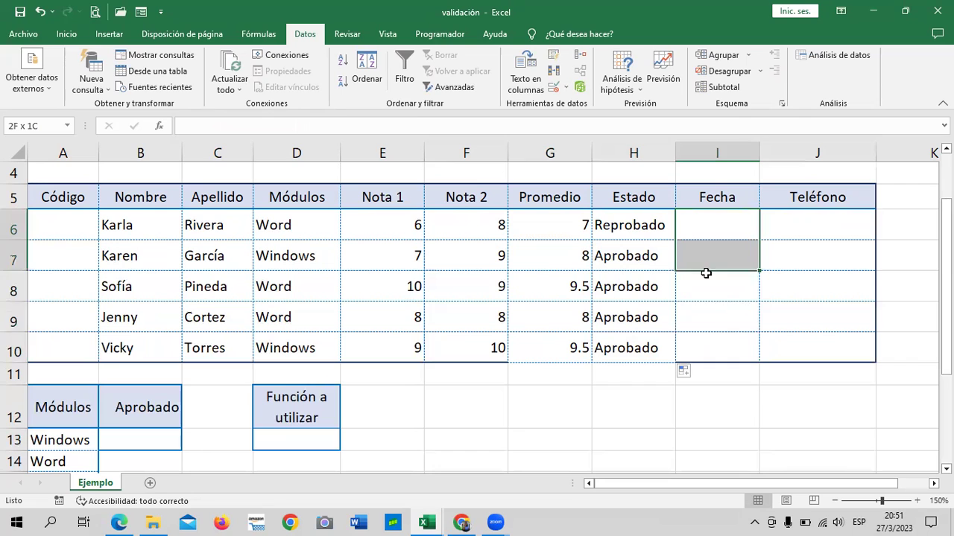
click(555, 88)
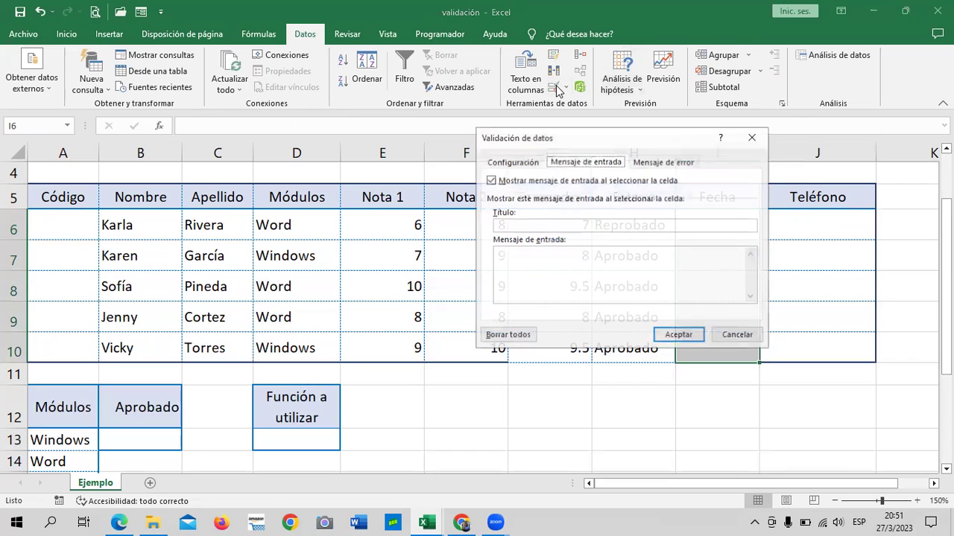
click(531, 163)
click(573, 207)
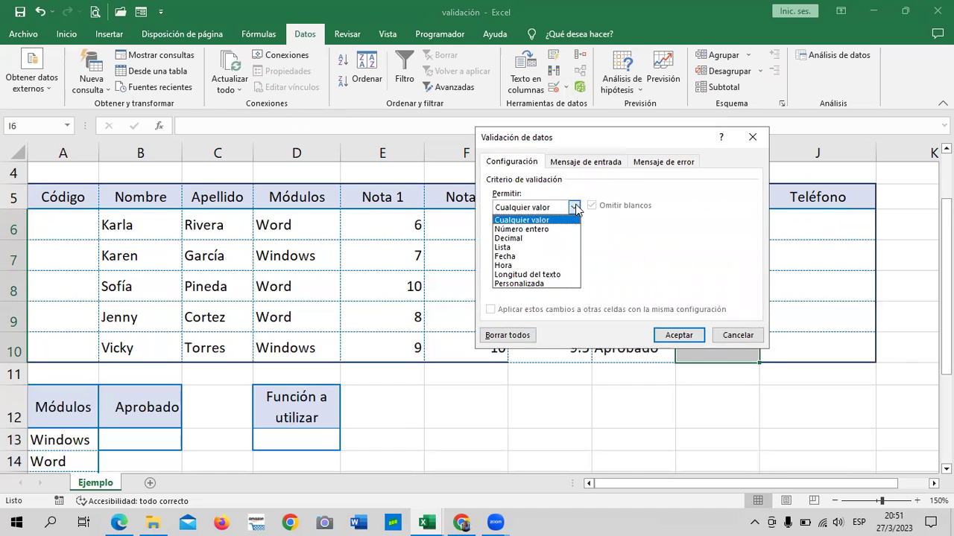
click(540, 257)
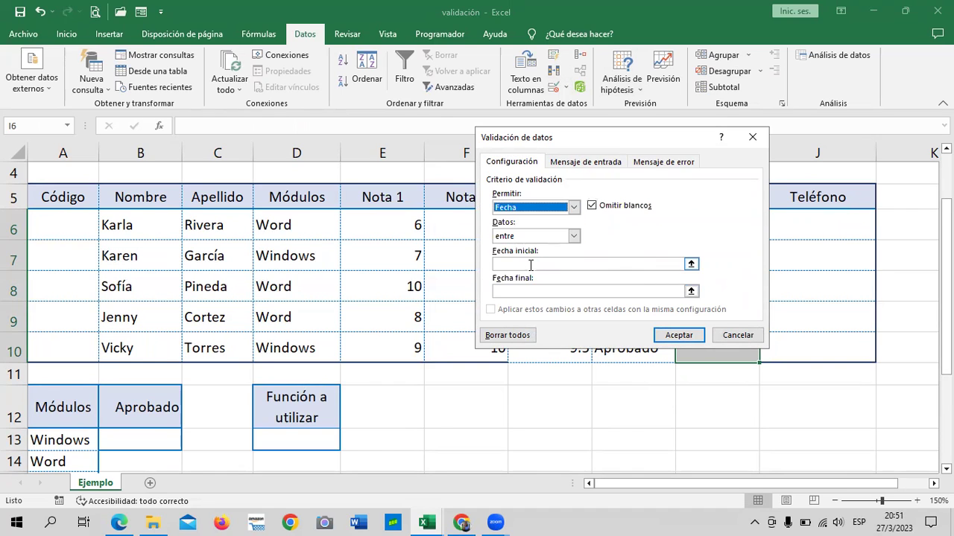
click(554, 263)
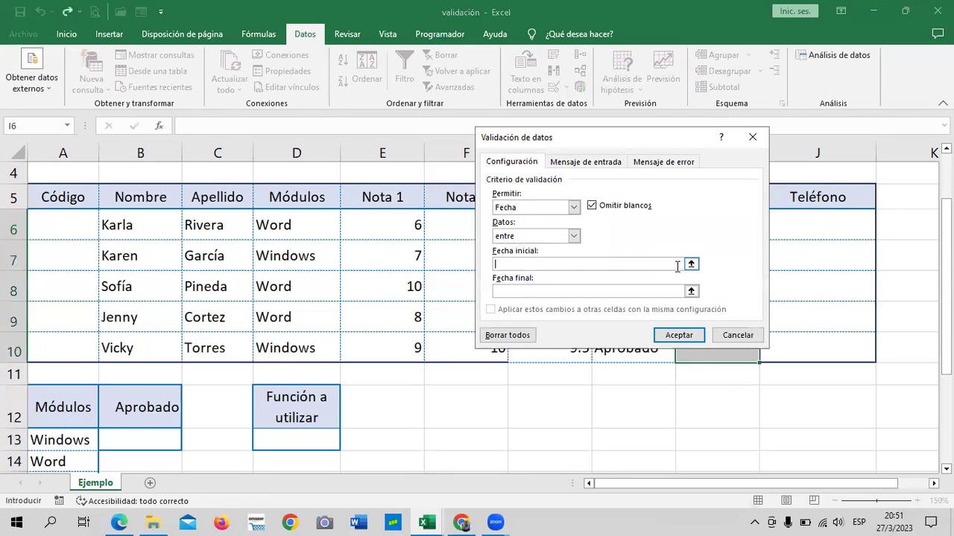
text(1/)
text(2023)
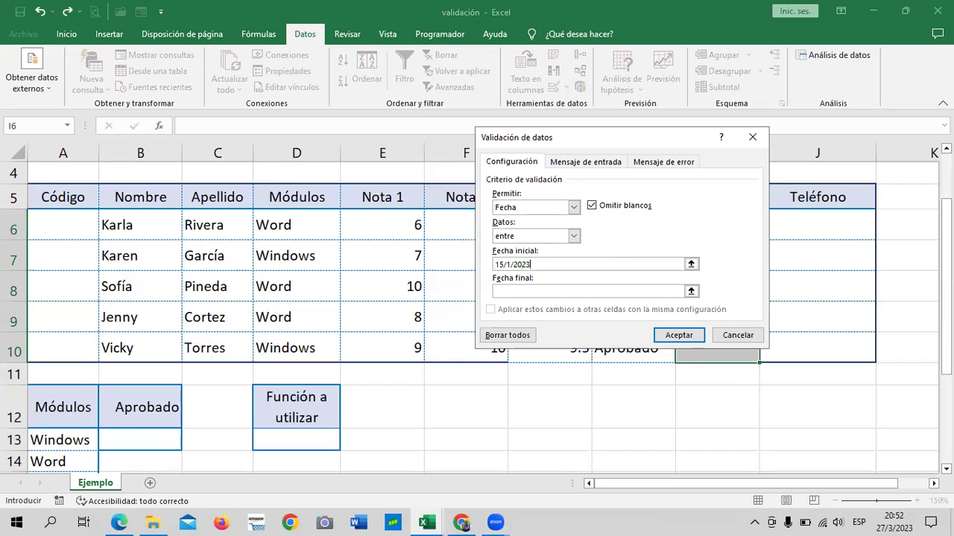
click(615, 291)
text(15)
text(23)
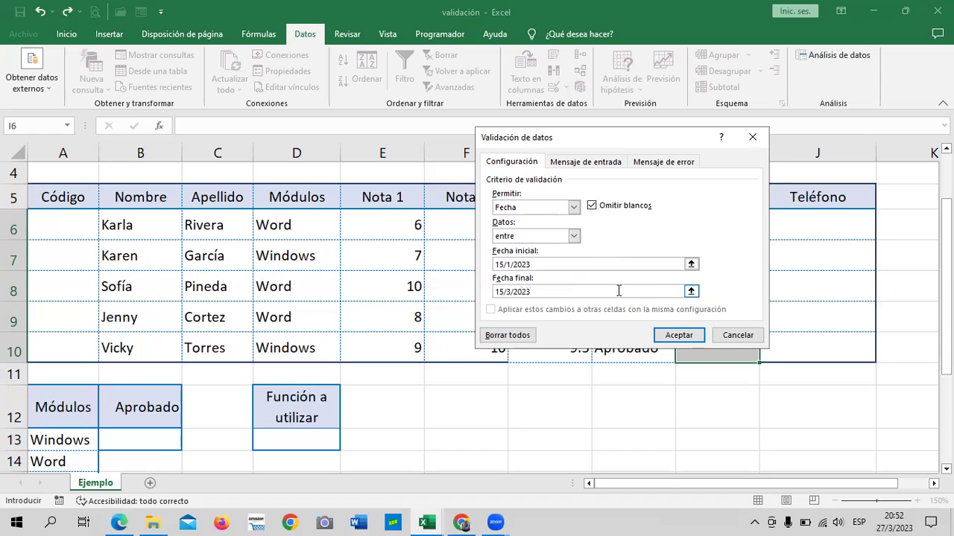
key(Return)
click(830, 230)
Enter 20/1/2023 in I6 and 20/2/2023 in I7.
click(715, 221)
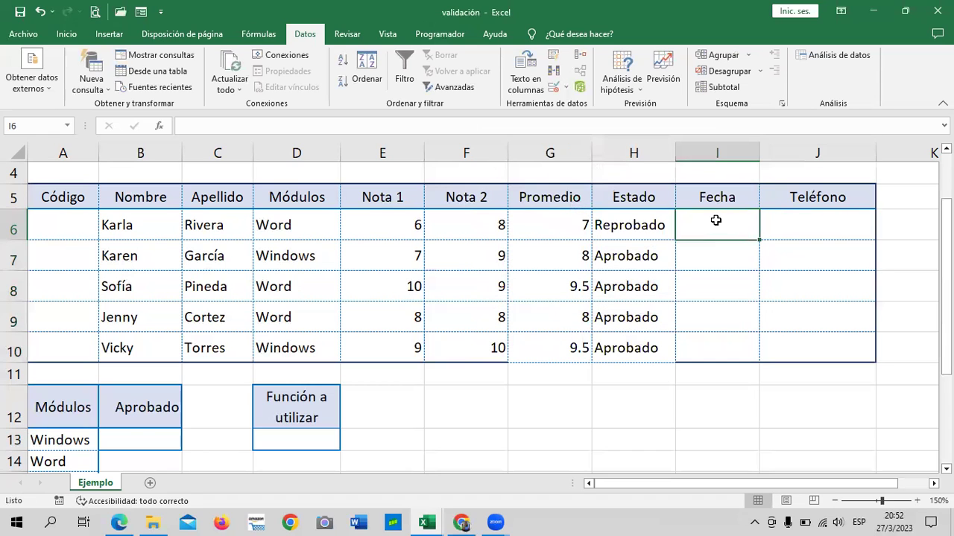
click(620, 225)
click(580, 228)
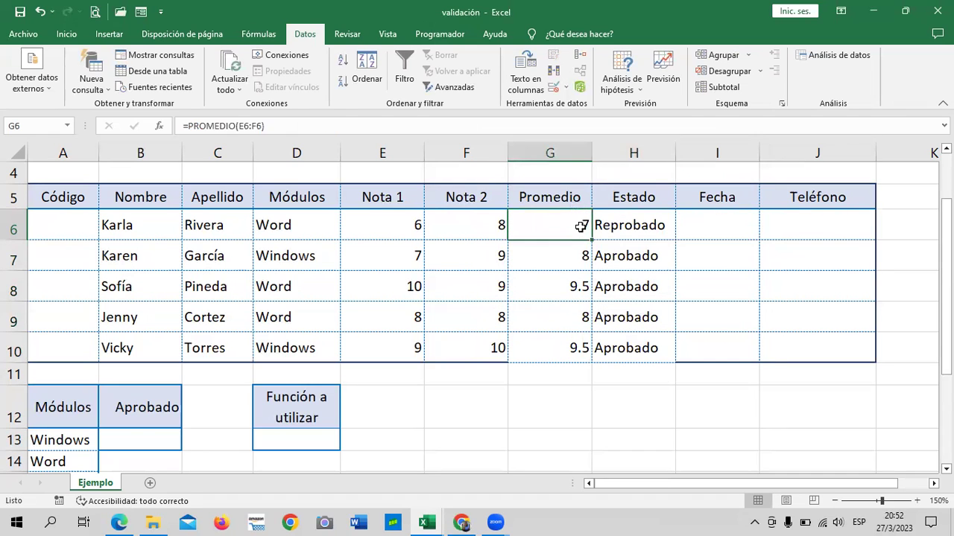
click(435, 221)
click(719, 224)
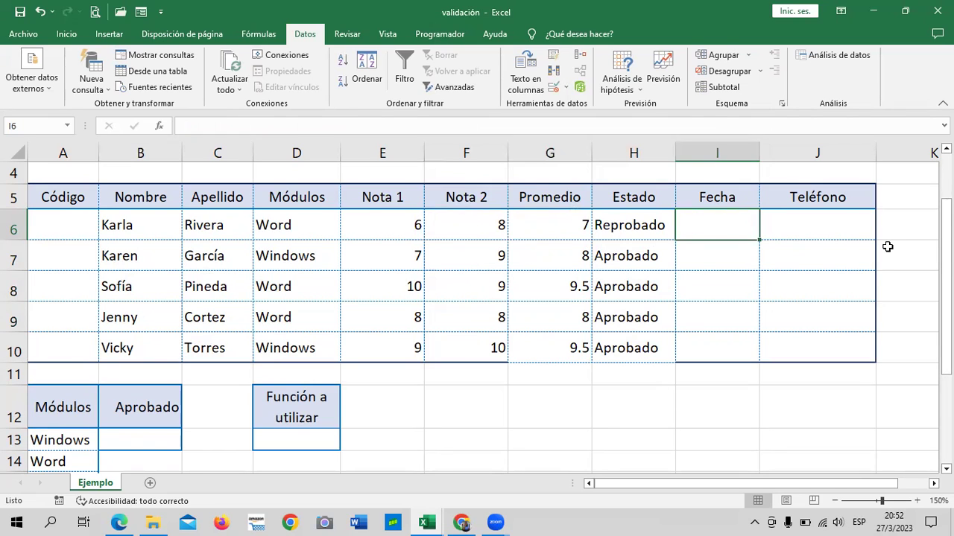
text(1)
key(BackSpace)
text(20/)
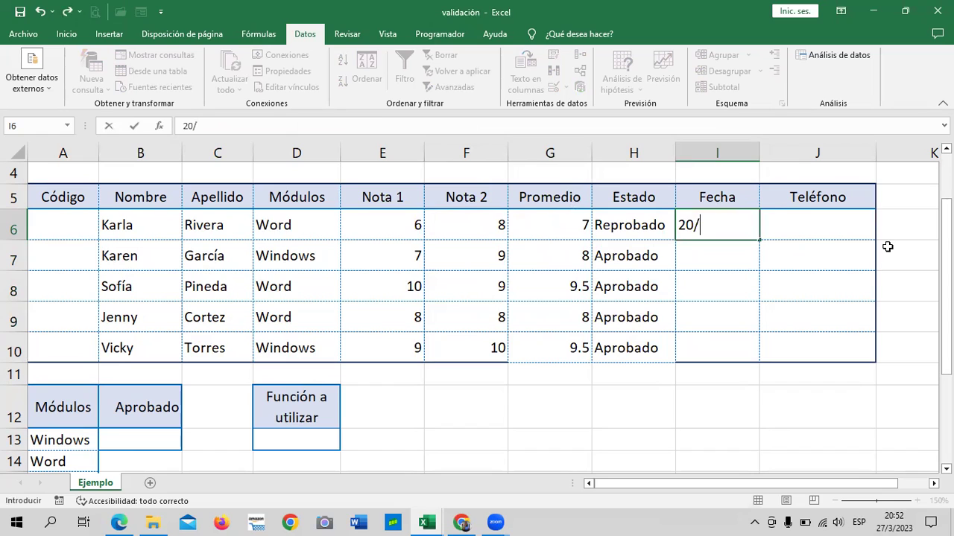
text(1/2023)
key(Return)
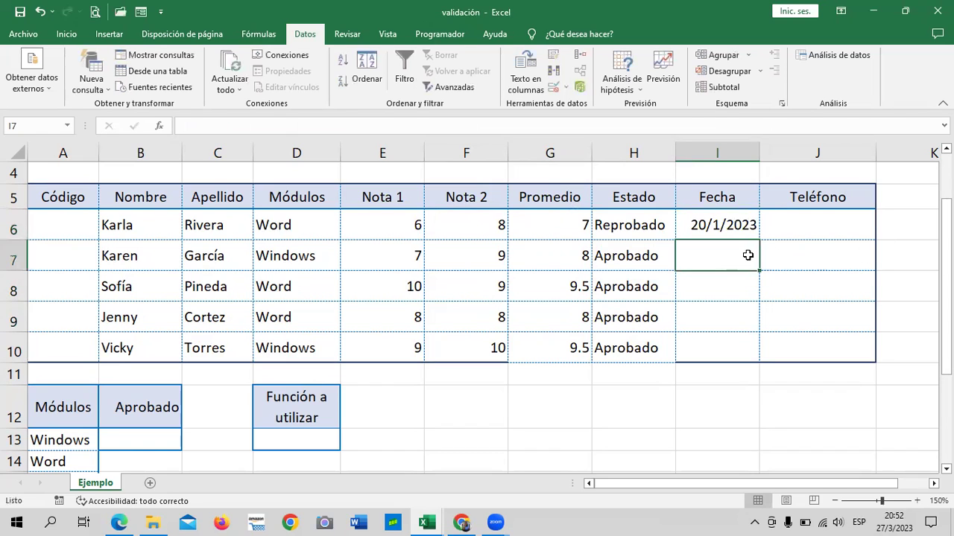
text(20)
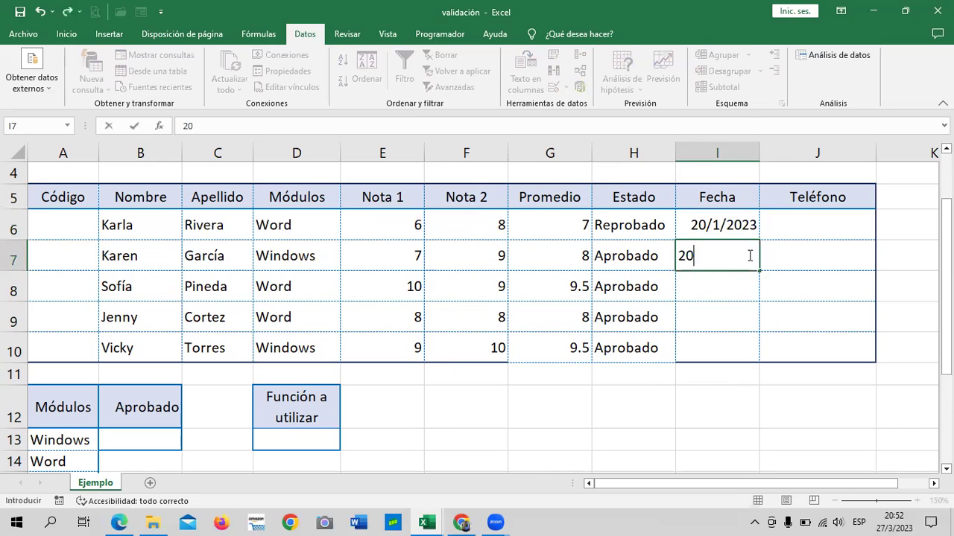
text(/2/)
text(2023)
key(Return)
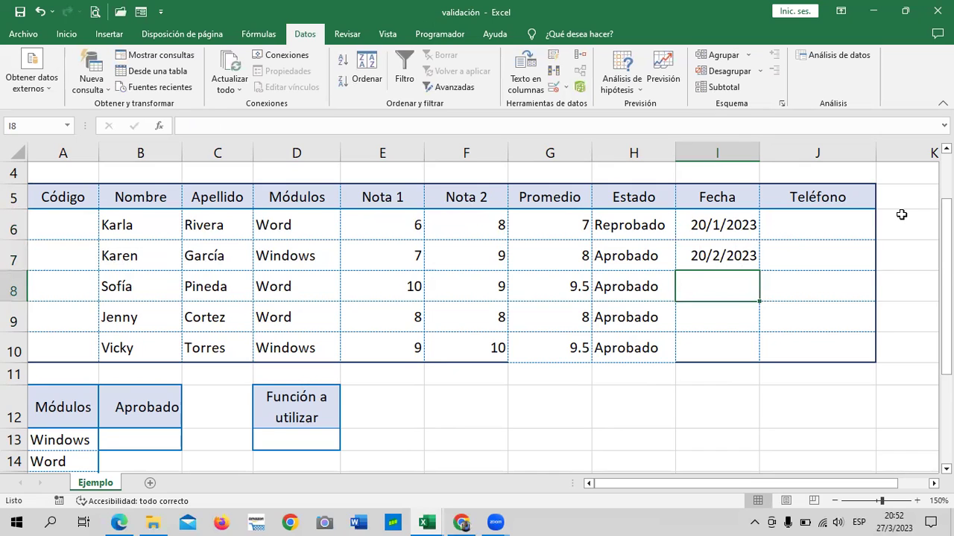
Try 20/3/2023 in I8 and cancel when validation rejects it.
key(F2)
text(20/)
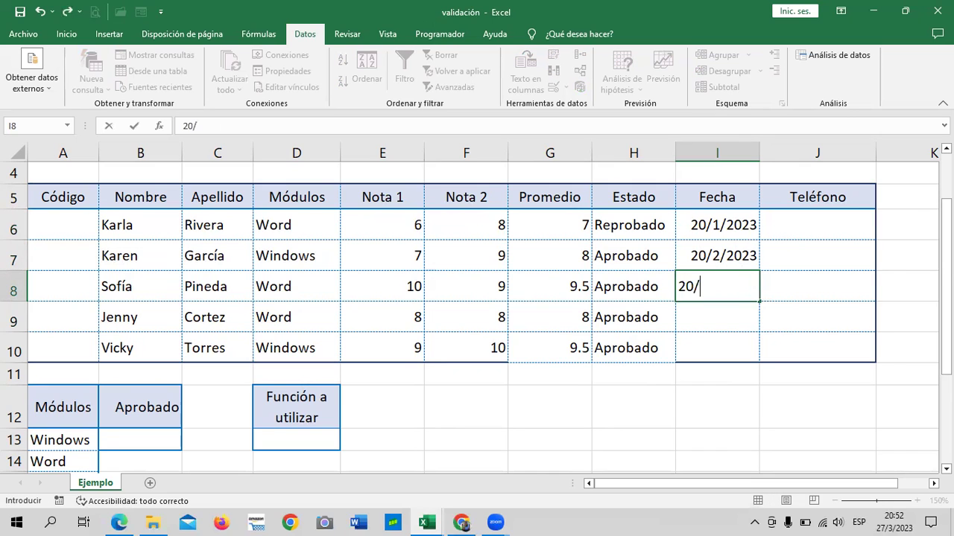
text(3/2023)
key(Return)
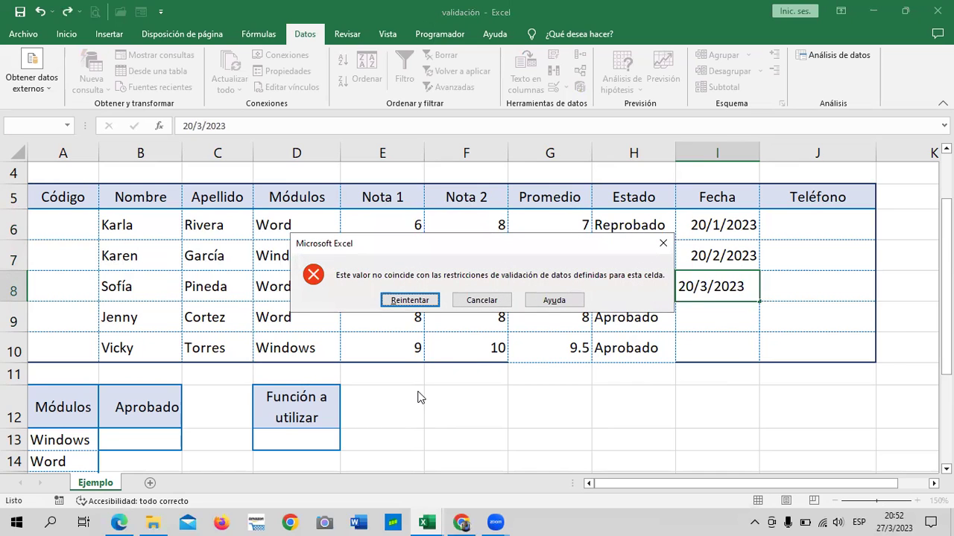
click(477, 300)
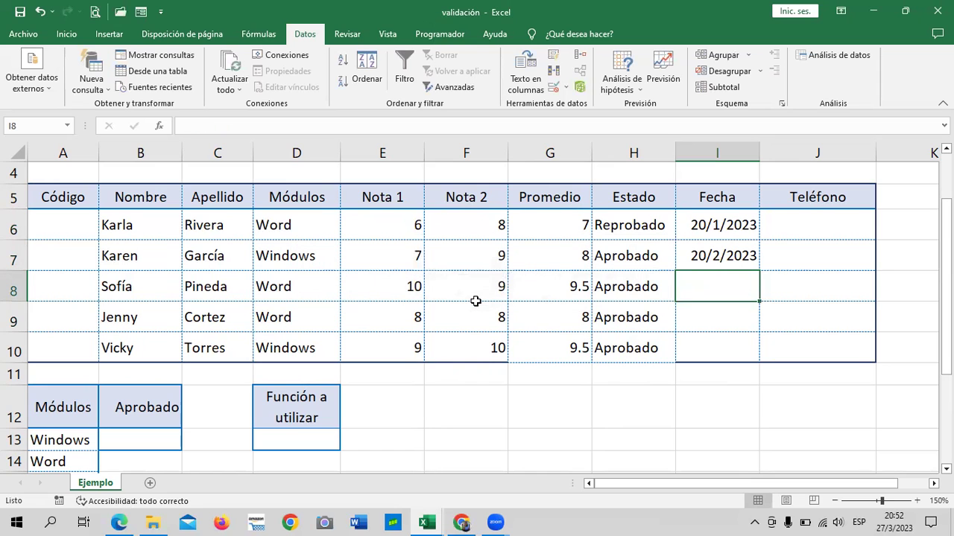
Add an input message to I6:I10 asking for a date between 15 January and 15 March.
drag(738, 222, 736, 349)
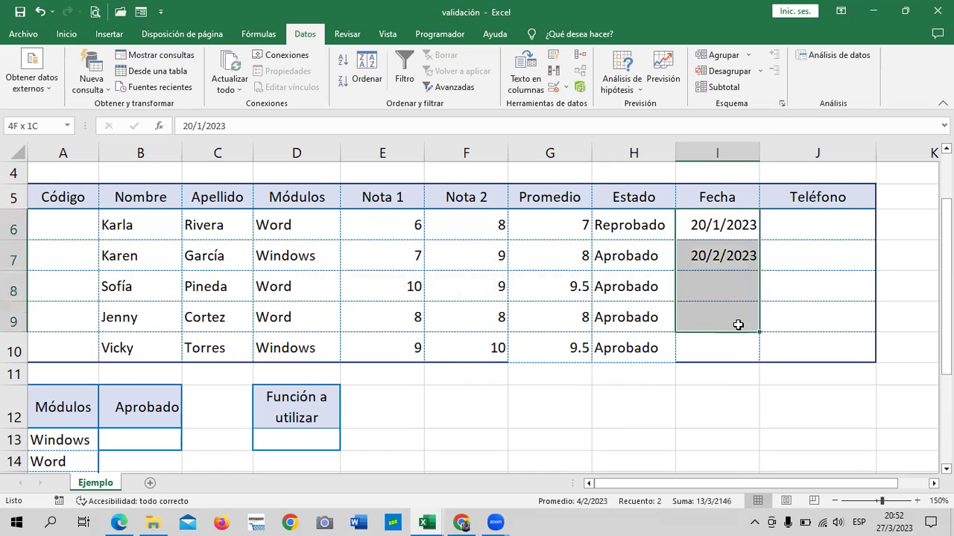
click(555, 87)
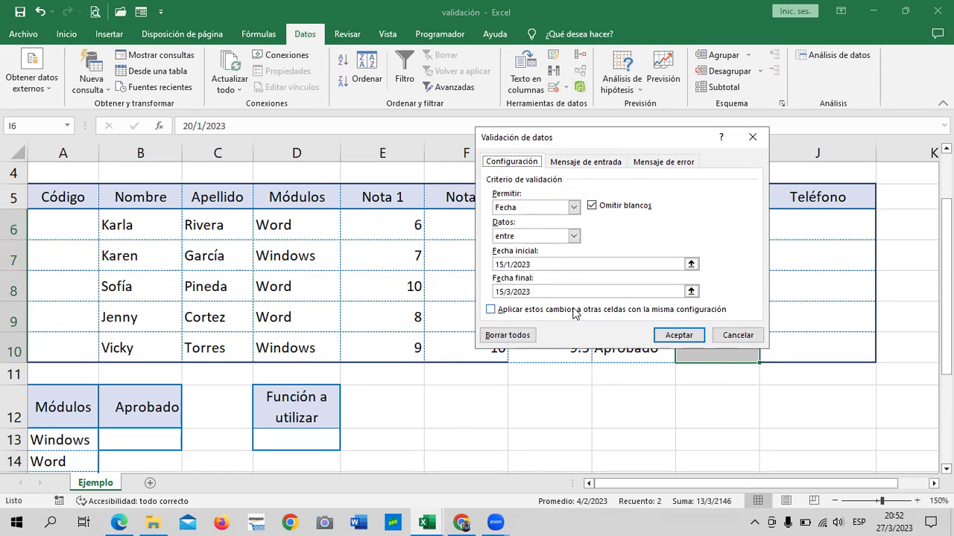
click(600, 162)
click(560, 259)
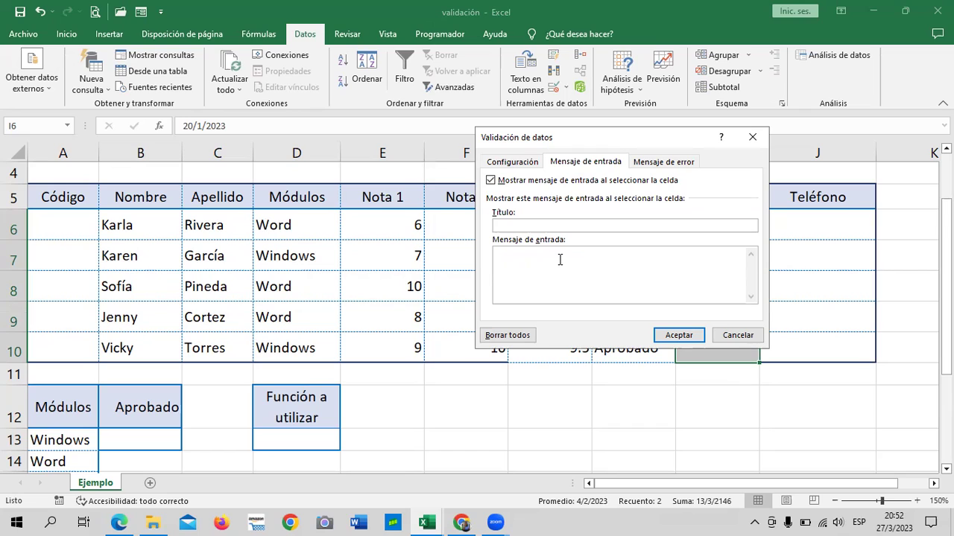
text(Ingrese )
text(enero al 1)
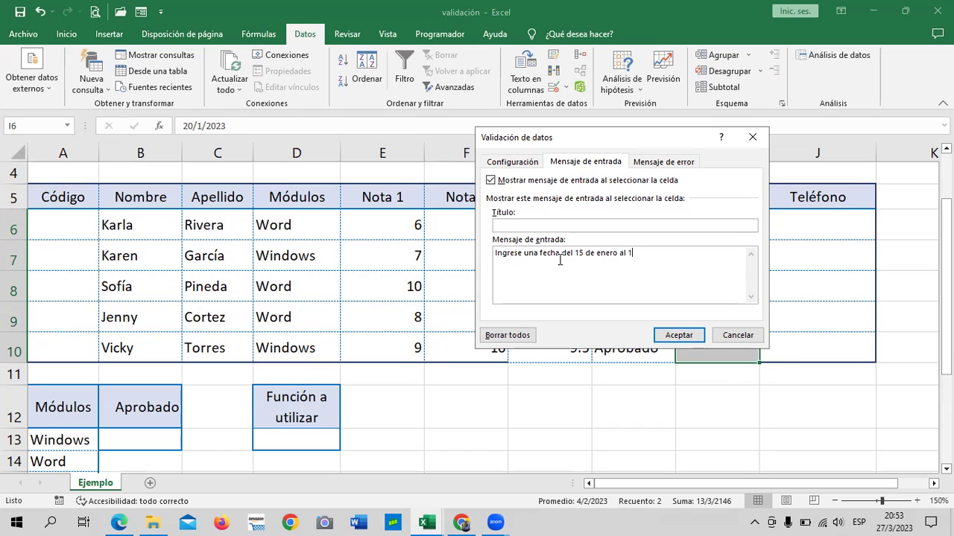
text(de marzo del año en curso)
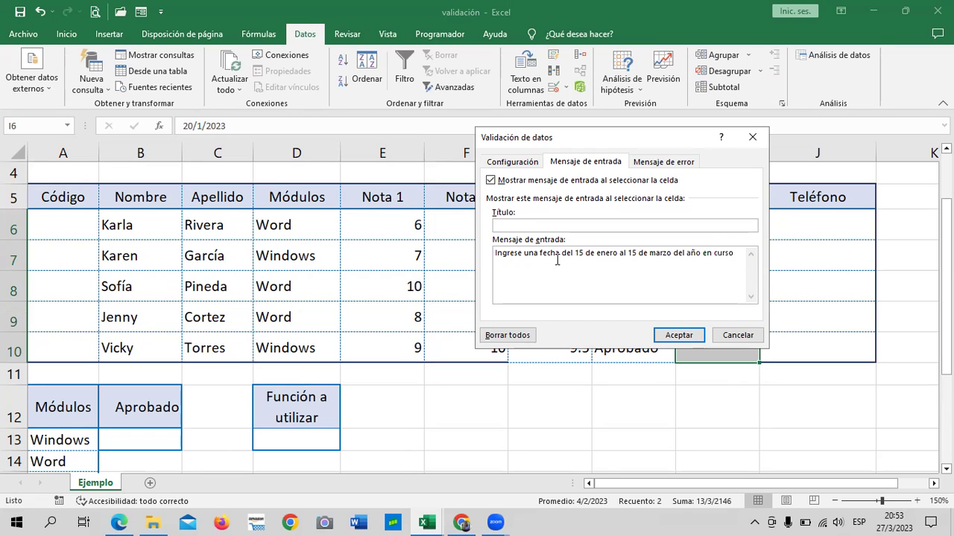
click(677, 335)
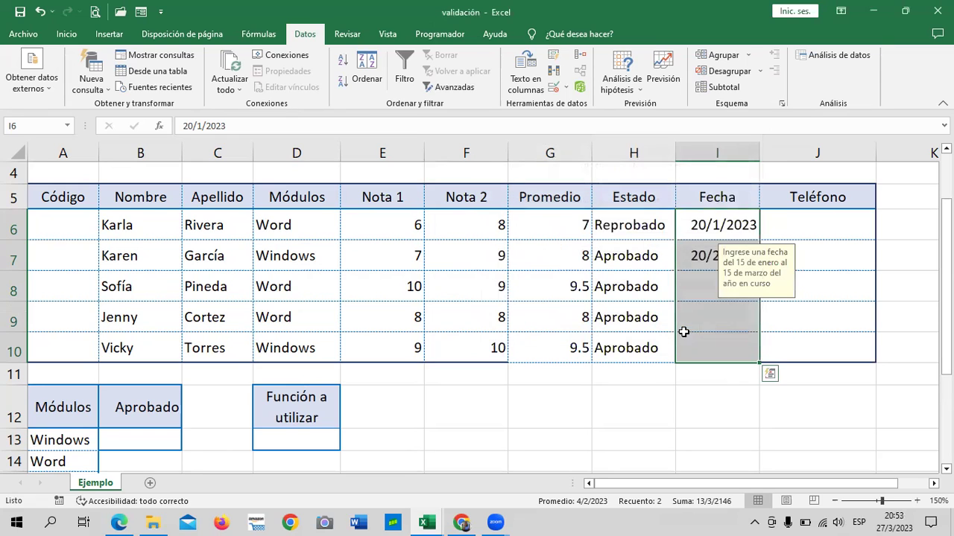
Check that the input message appears on Fecha cells I8 to I10.
click(679, 286)
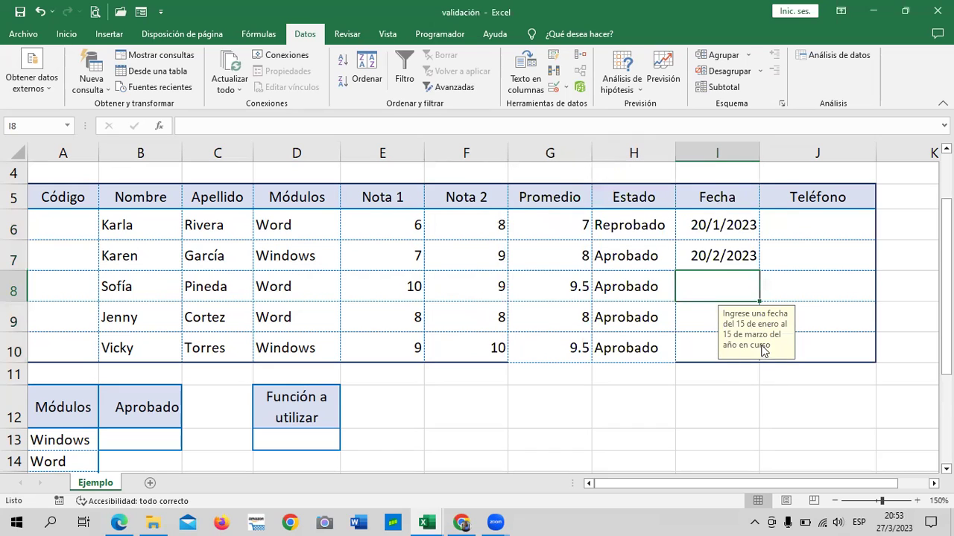
click(691, 311)
click(707, 348)
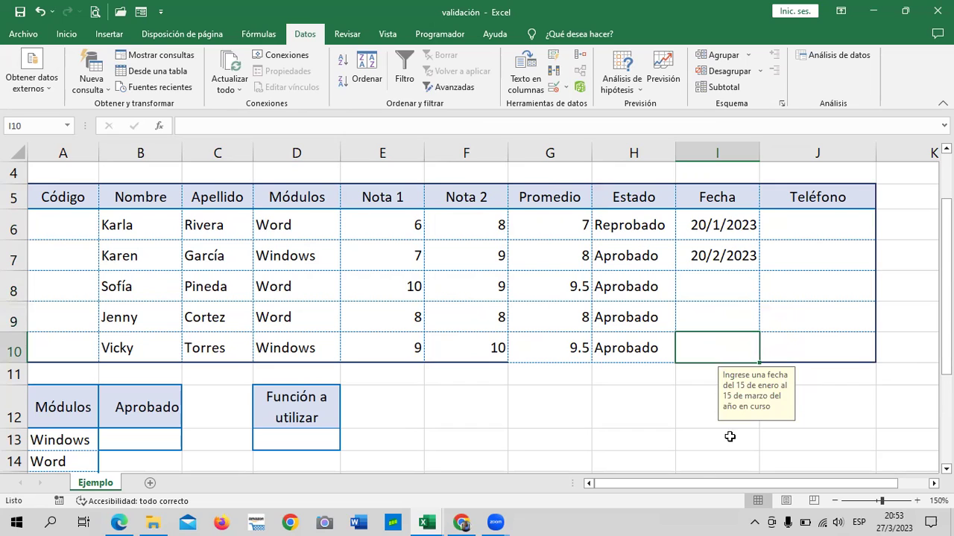
click(834, 376)
click(818, 214)
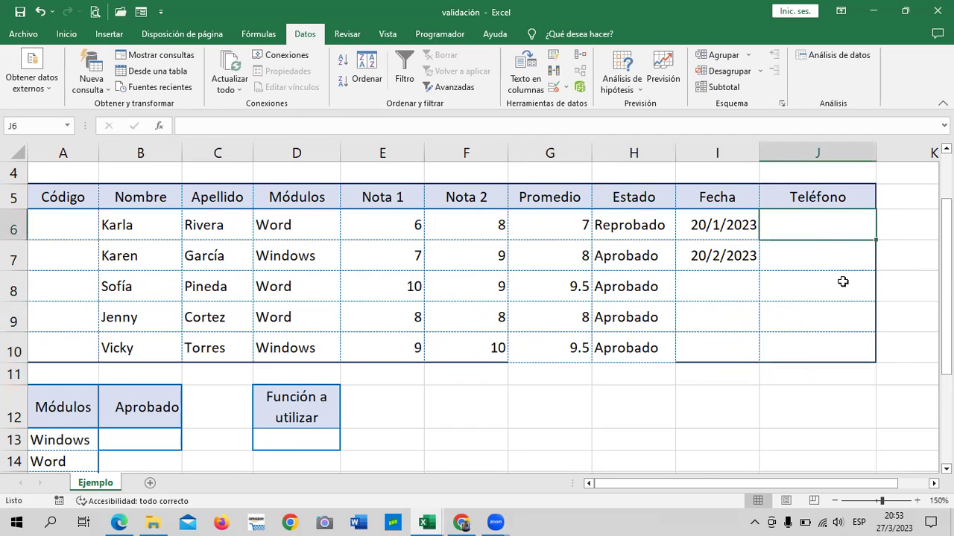
click(912, 252)
click(836, 231)
click(800, 418)
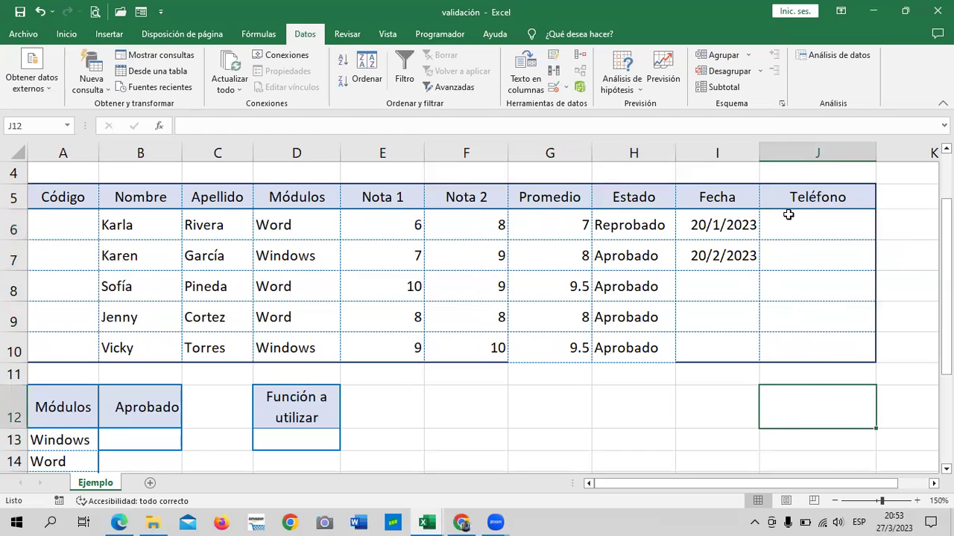
Validate J6:J10 with Longitud del texto igual a 11.
drag(788, 218, 801, 347)
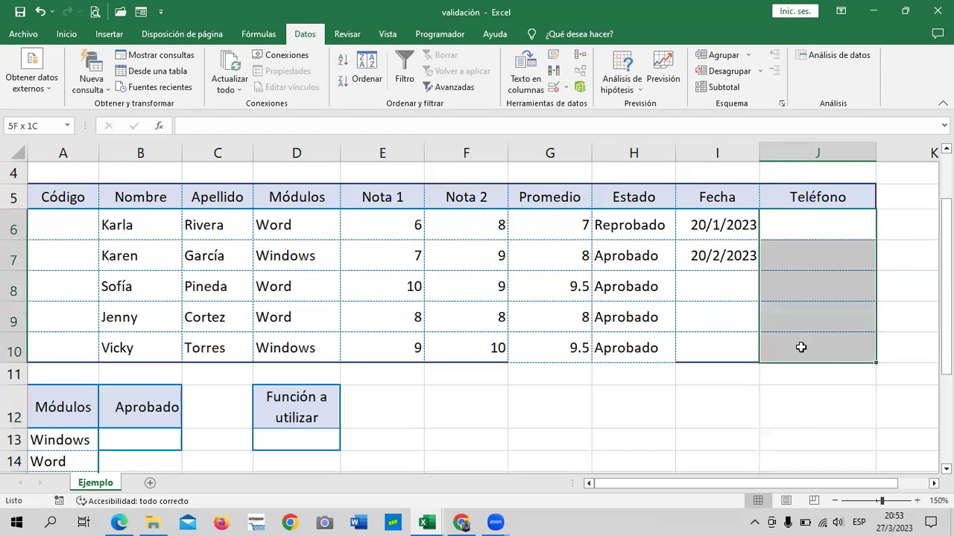
click(552, 87)
click(524, 165)
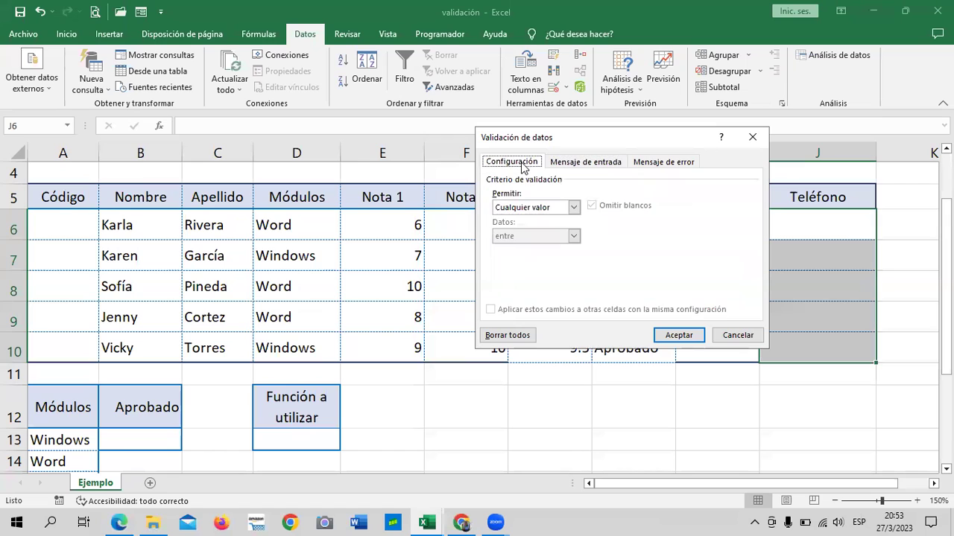
click(574, 208)
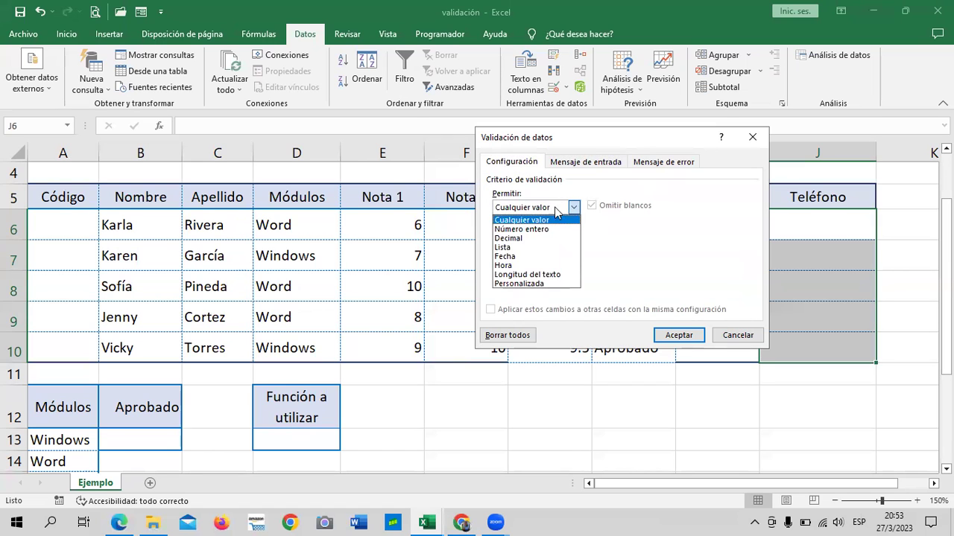
click(550, 275)
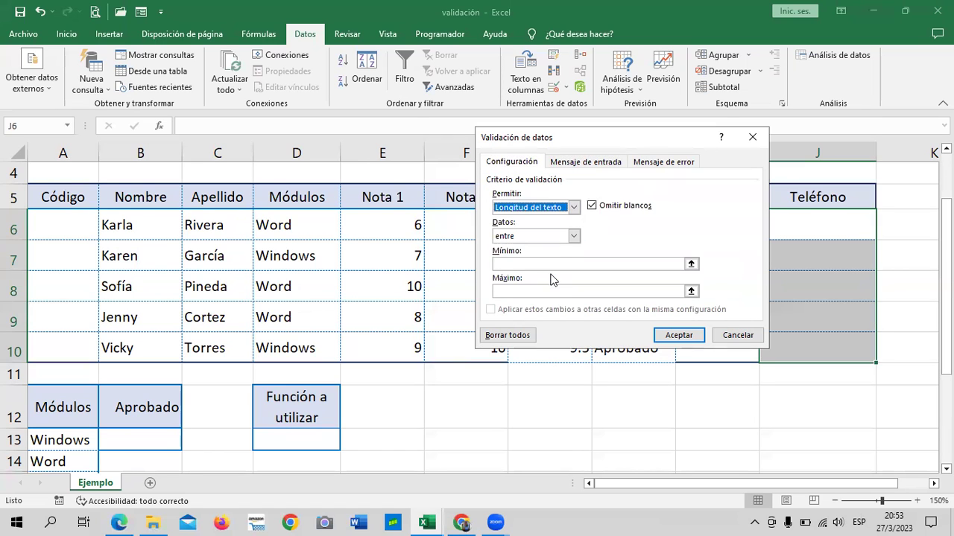
click(573, 236)
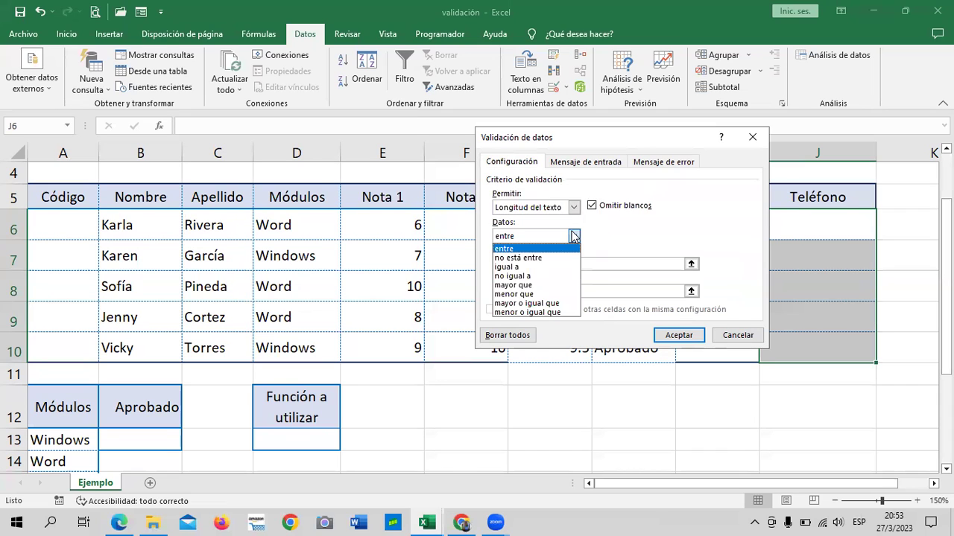
click(540, 266)
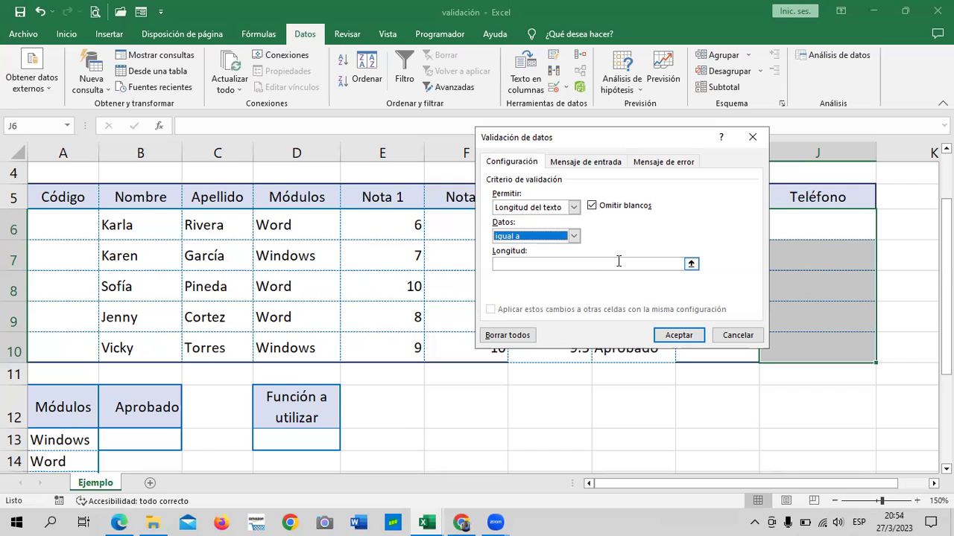
key(alt+Down)
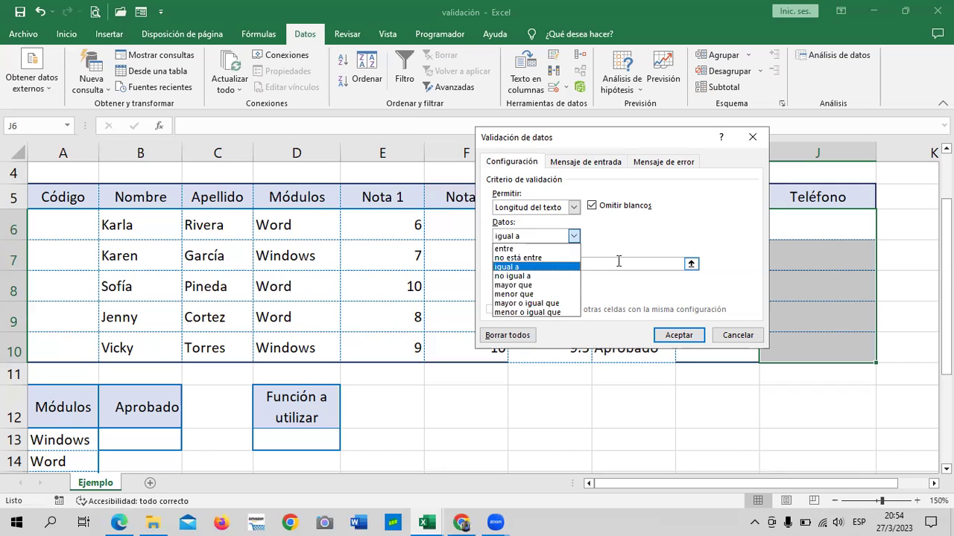
key(Tab)
text(11)
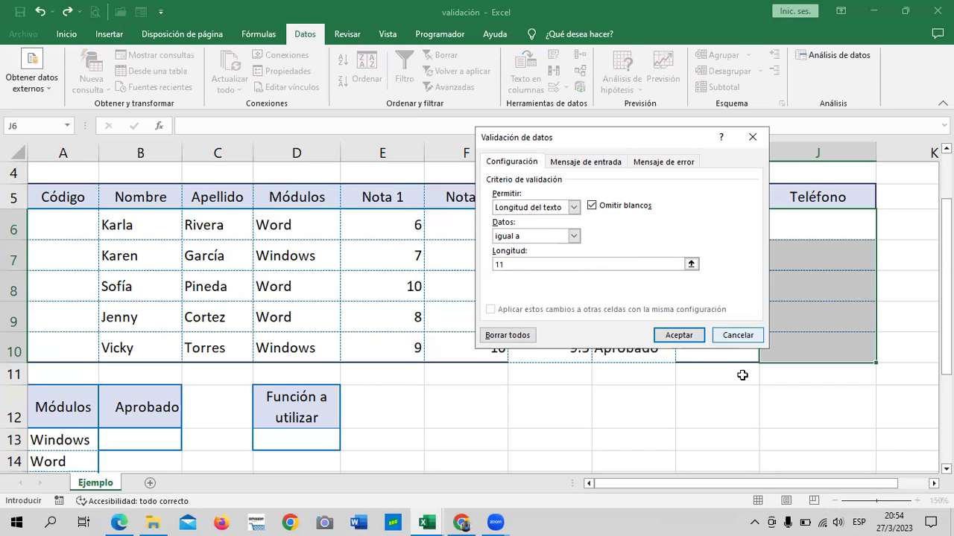
click(690, 337)
Widen column I slightly by dragging its border.
click(899, 244)
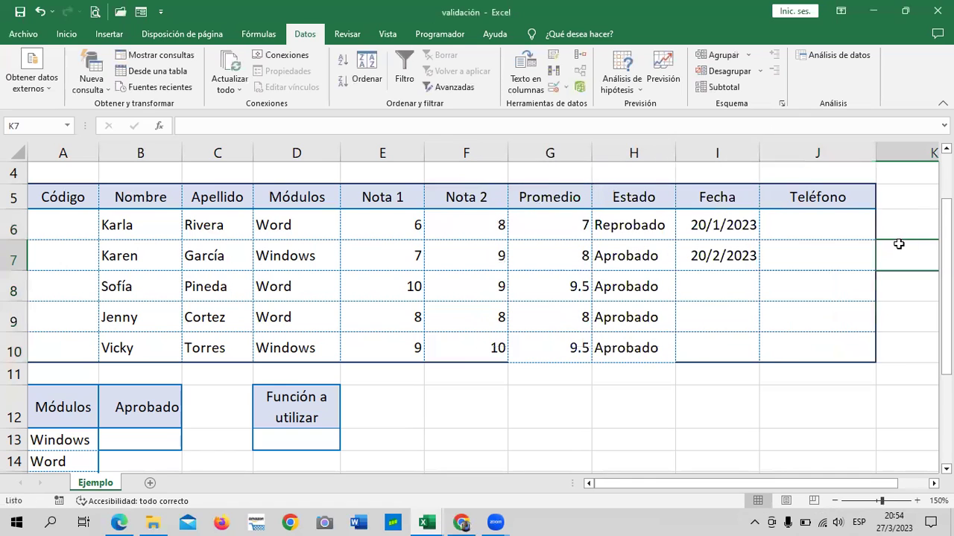
click(818, 224)
drag(760, 152, 768, 152)
Give J6:J10 the input message 'Ingrese codigo de area y numero de telefono sin guión'.
click(909, 236)
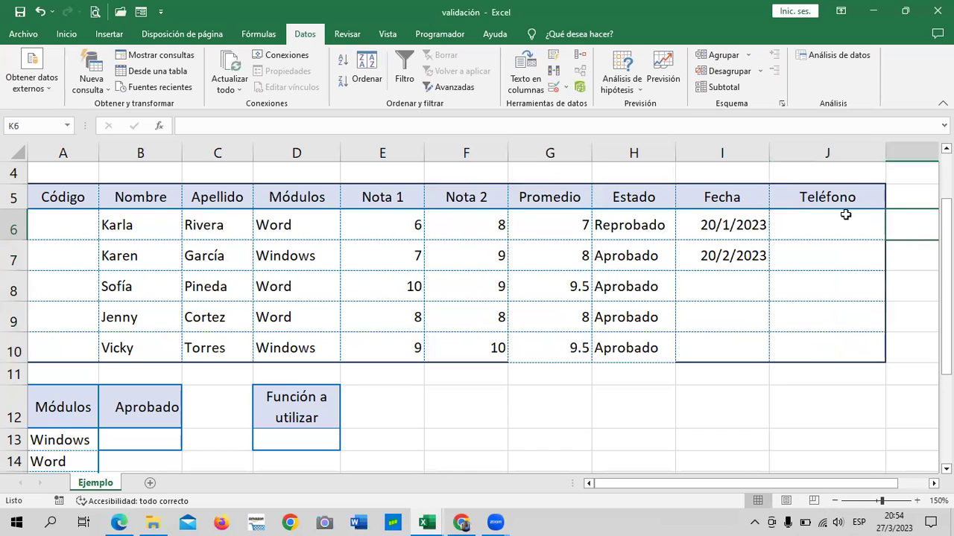
drag(844, 217, 830, 345)
click(554, 87)
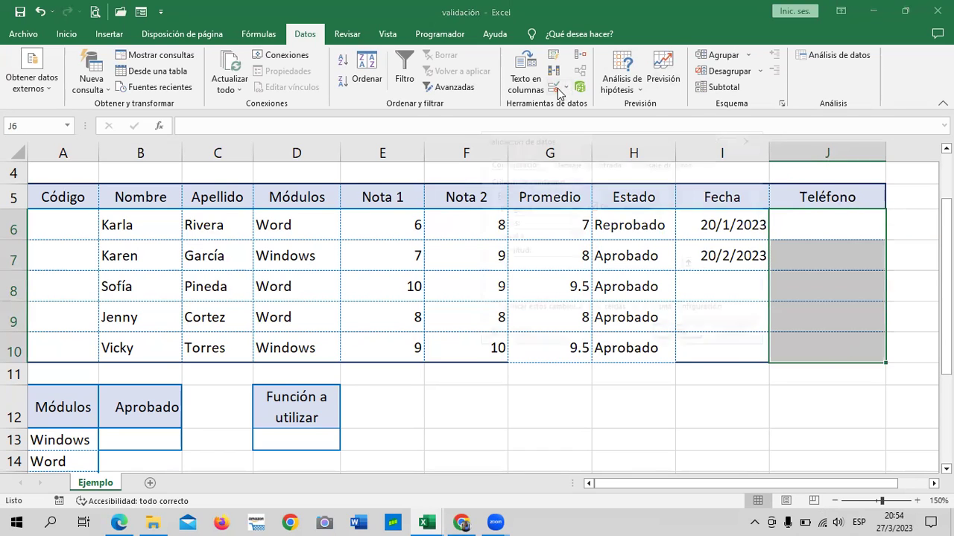
click(608, 165)
click(601, 270)
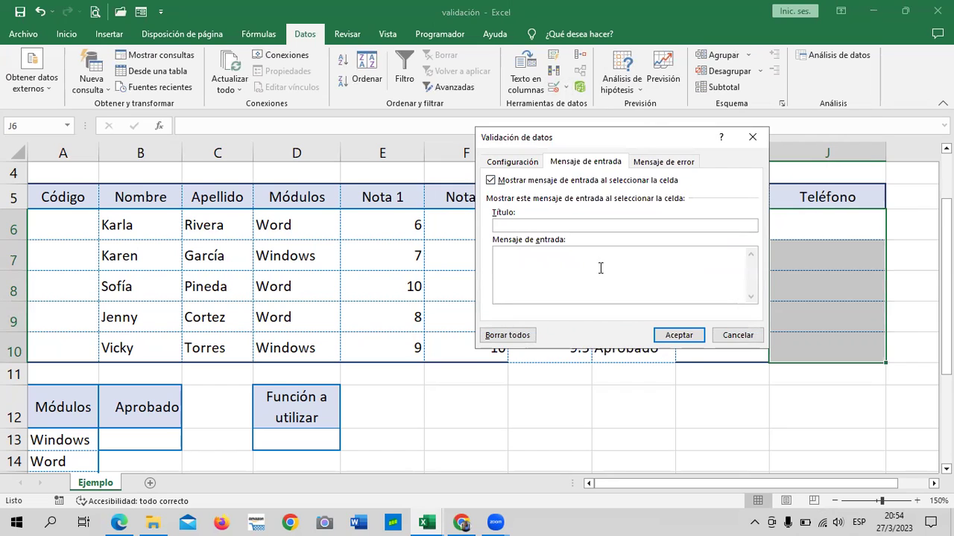
text(Ingrese a)
text(rea )
text(y numero de telefomo)
key(BackSpace)
key(BackSpace)
key(BackSpace)
text(no sin gui)
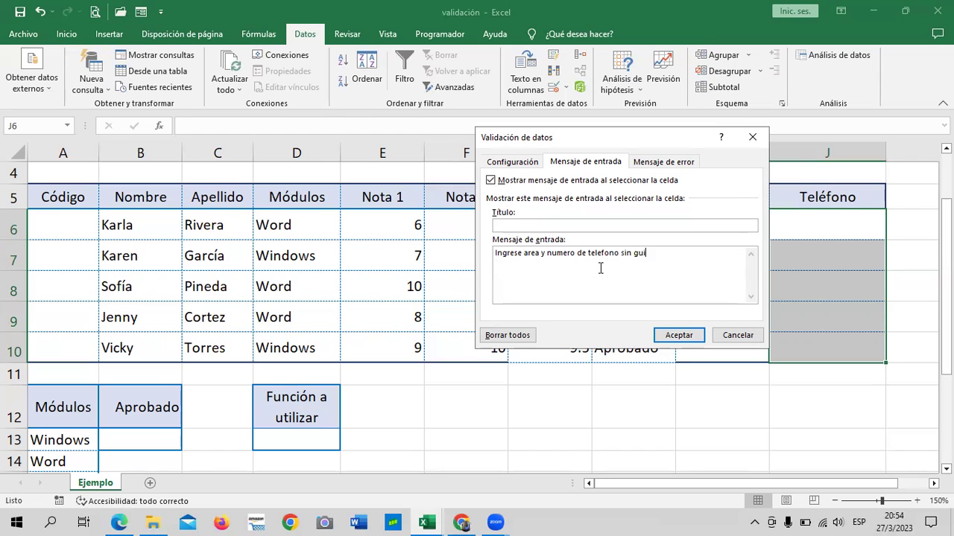
text(n)
key(BackSpace)
text(ón)
click(525, 253)
text(codigo)
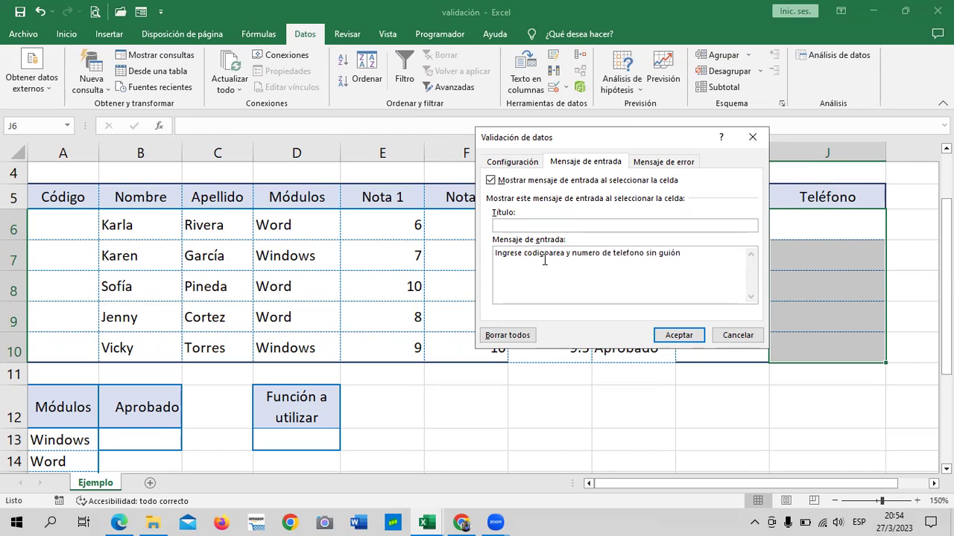
text( de)
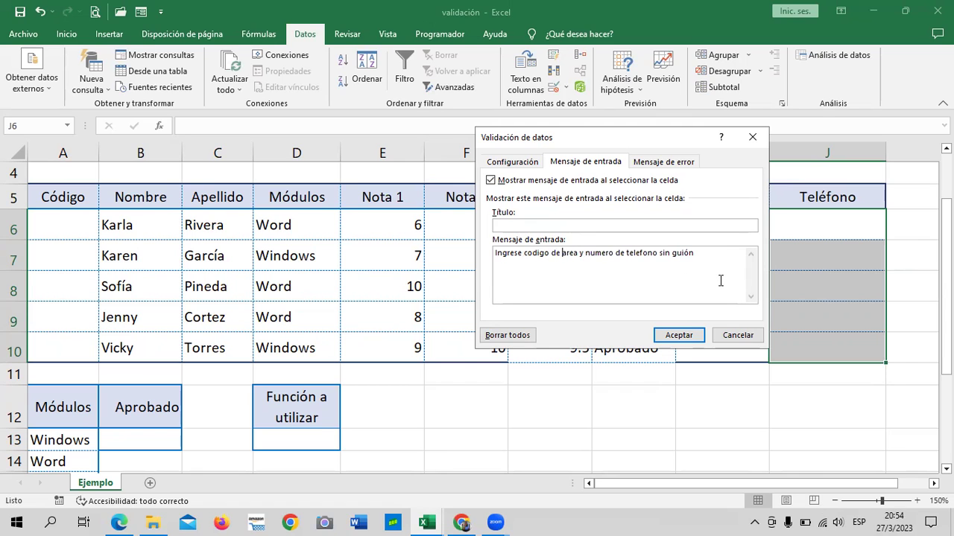
click(687, 335)
Check the input message on J7 and J8, then enter an 11-digit phone number in J6.
click(818, 242)
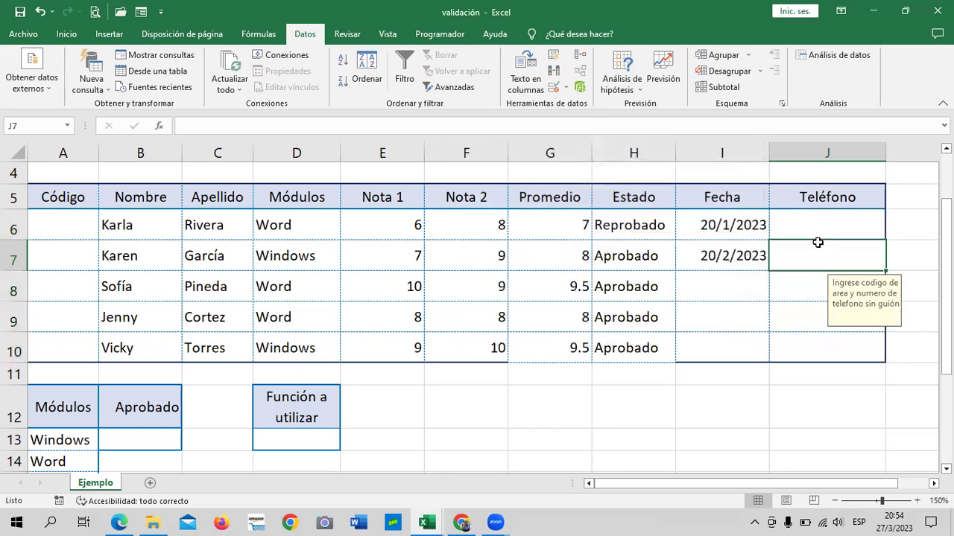
click(792, 293)
click(783, 221)
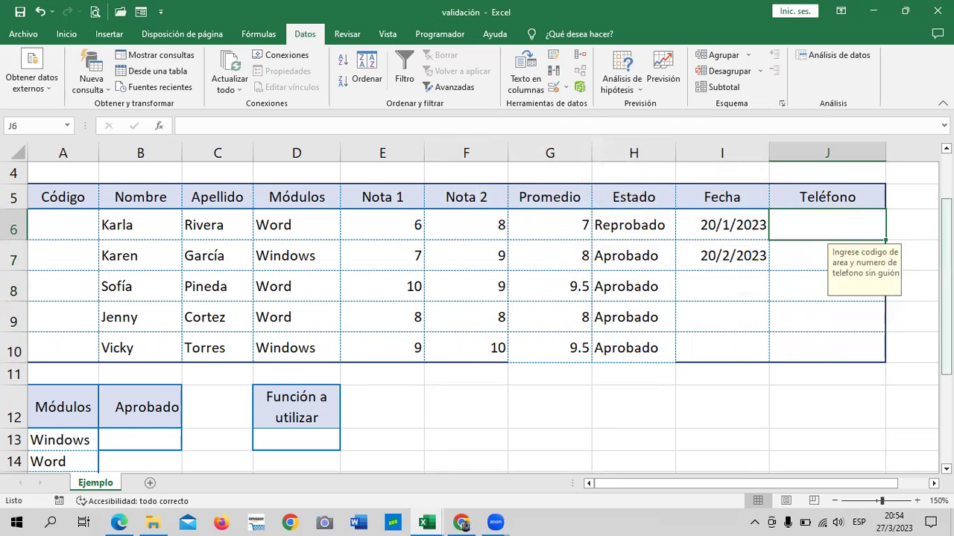
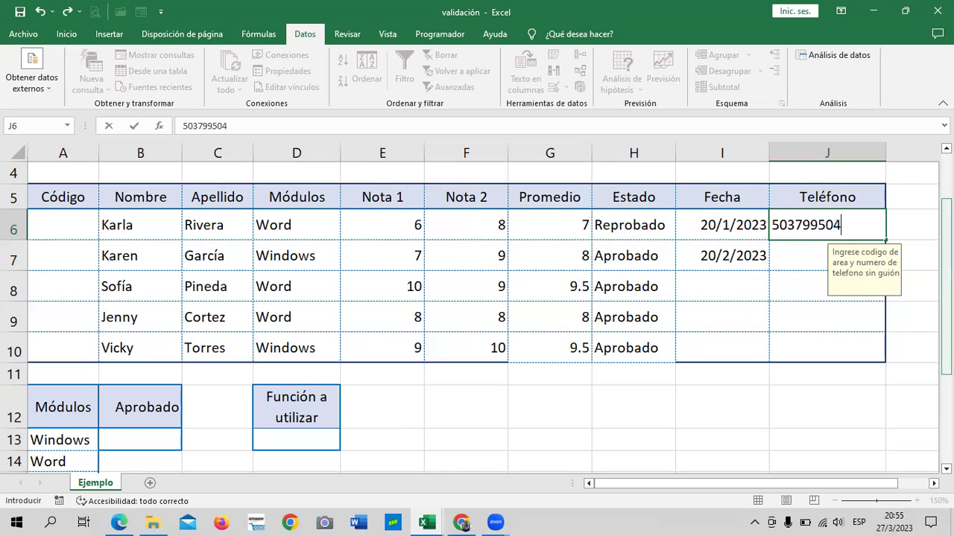
key(Return)
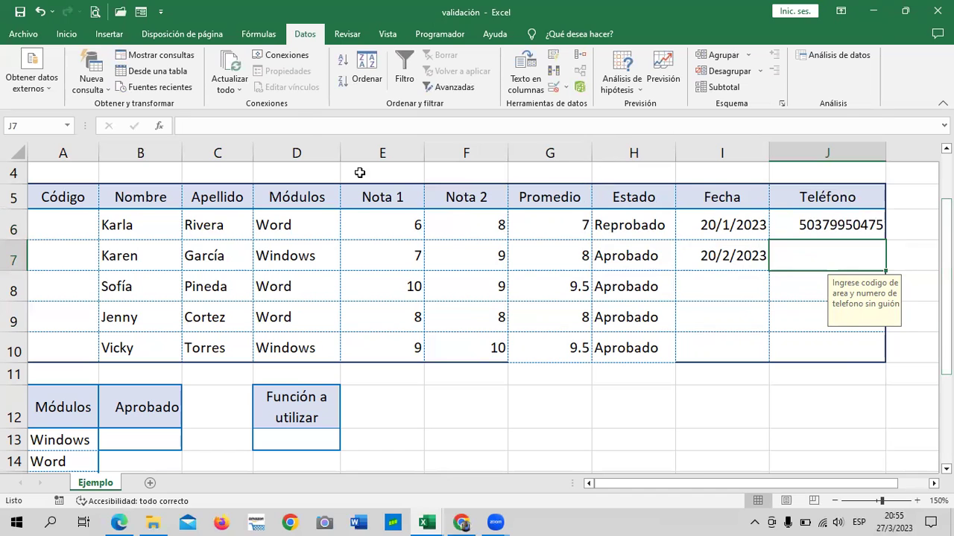
click(817, 220)
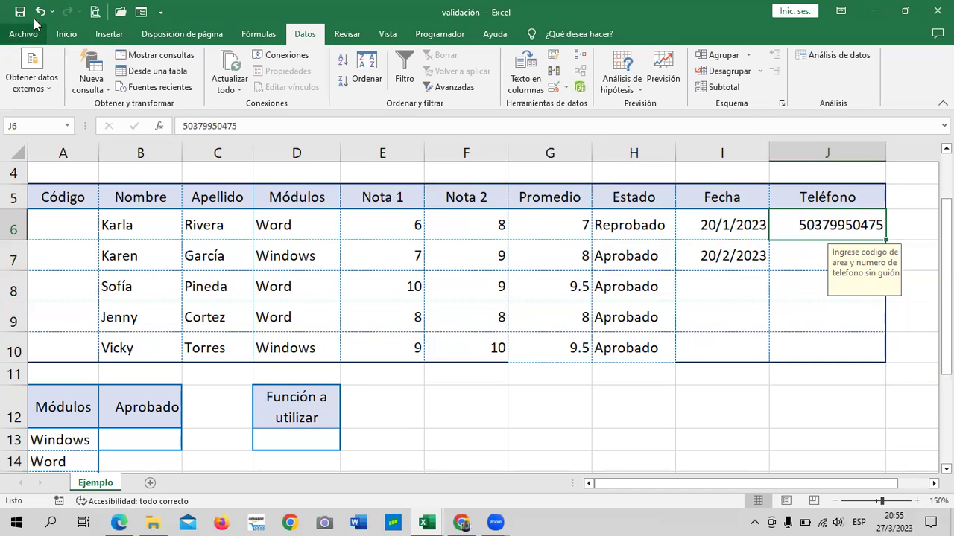
Check the input messages on J9 and J8, select J6:J10, and browse the number format list.
click(67, 35)
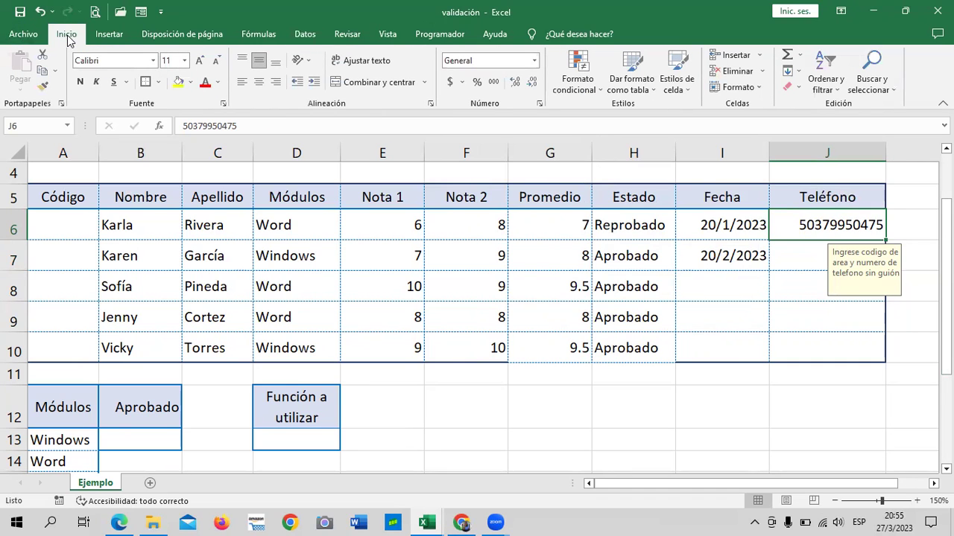
click(812, 314)
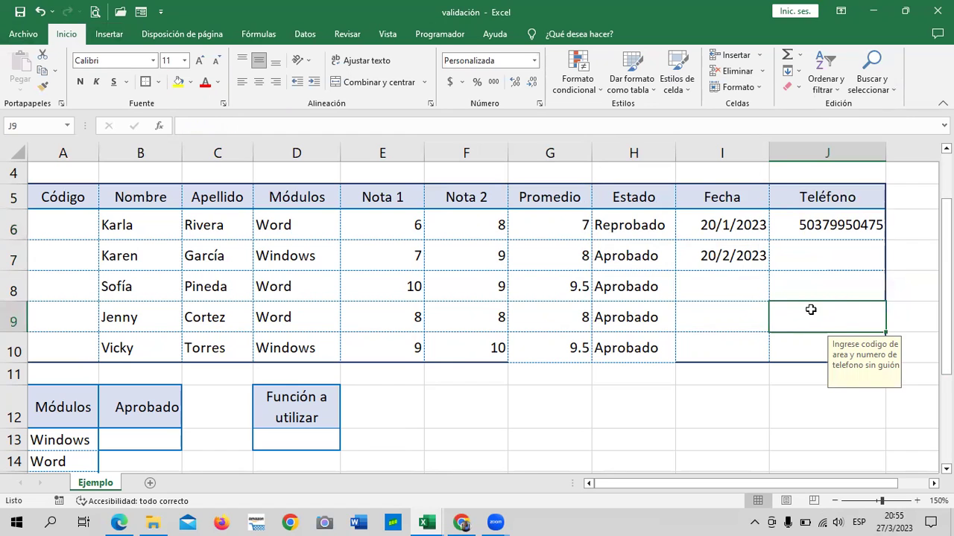
click(810, 276)
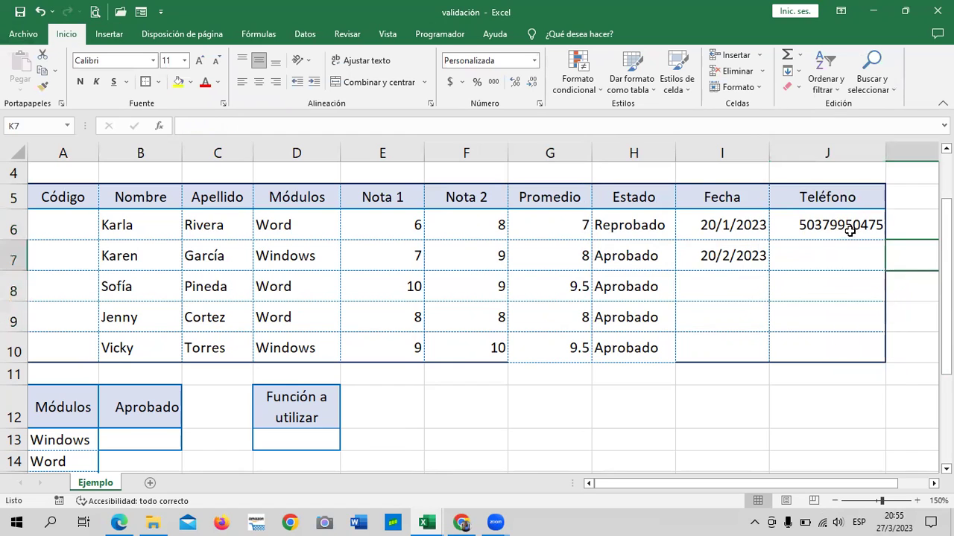
drag(840, 224, 845, 347)
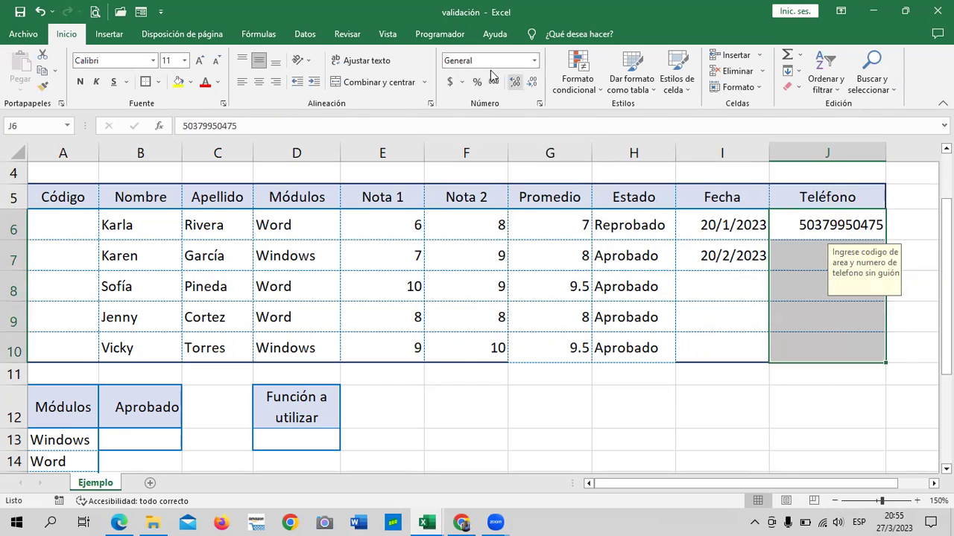
click(533, 61)
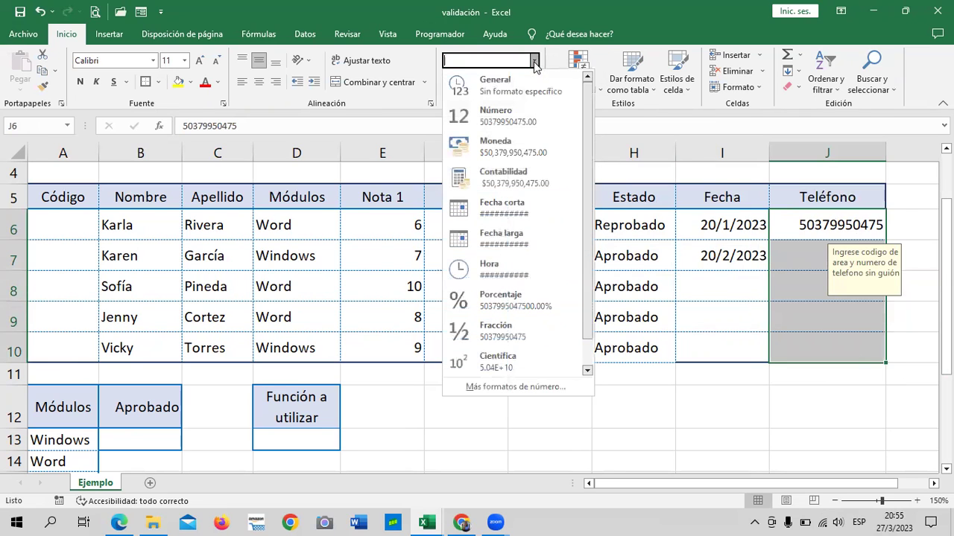
scroll(589, 343, down, 1)
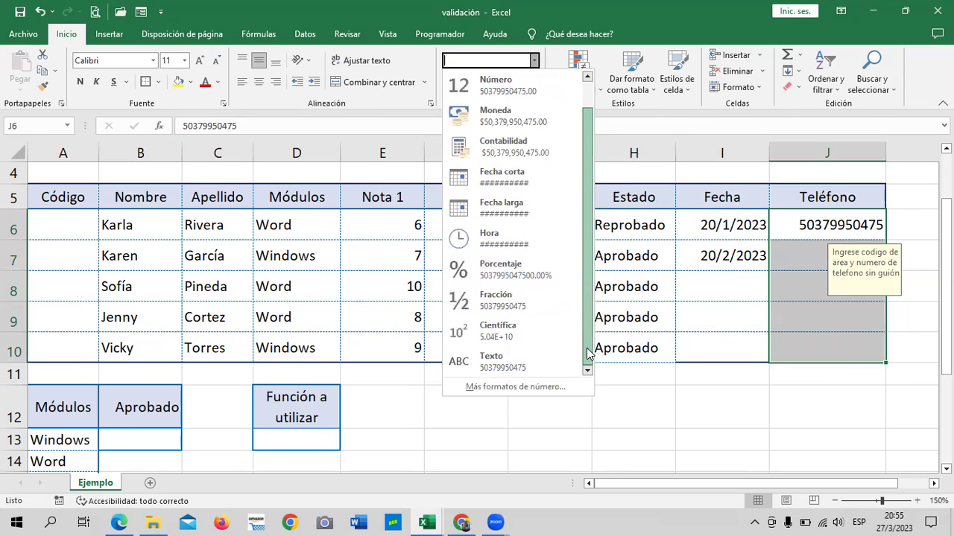
scroll(588, 320, up, 1)
scroll(588, 317, down, 1)
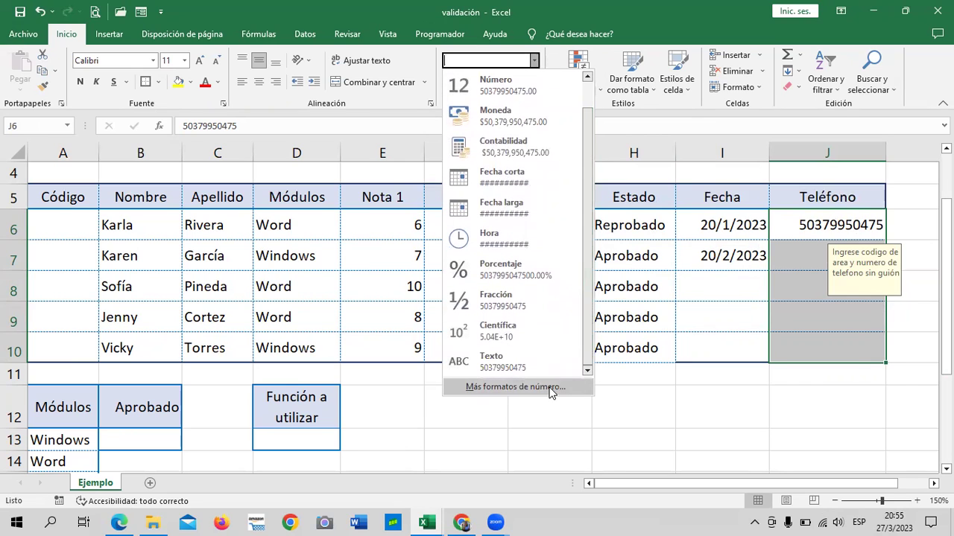
click(534, 60)
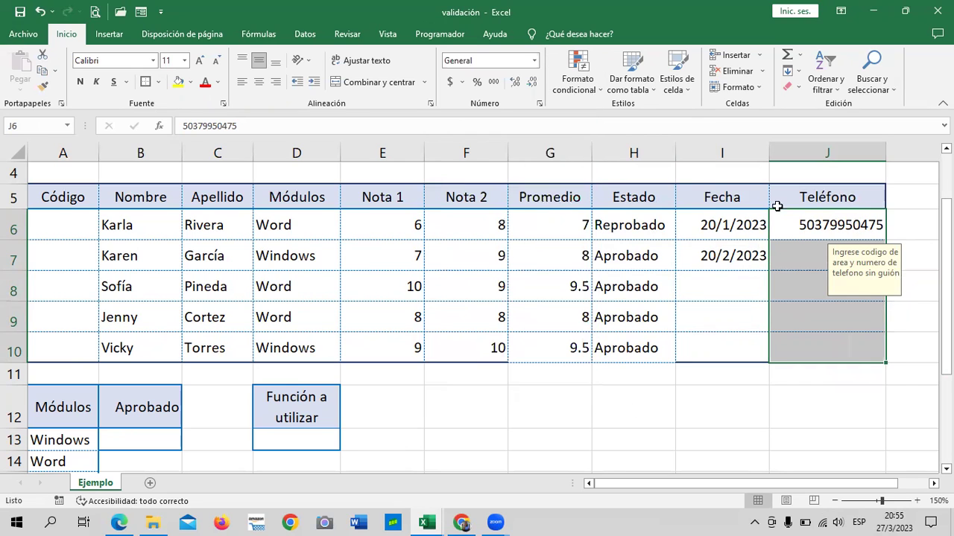
Apply the custom number format (###) #### - #### to the Teléfono cells.
click(540, 106)
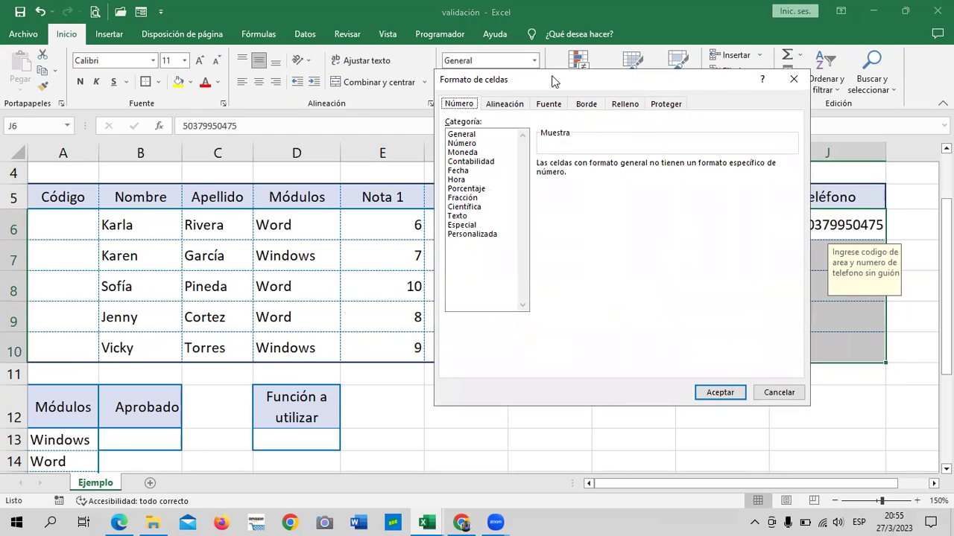
drag(669, 80, 549, 79)
click(360, 234)
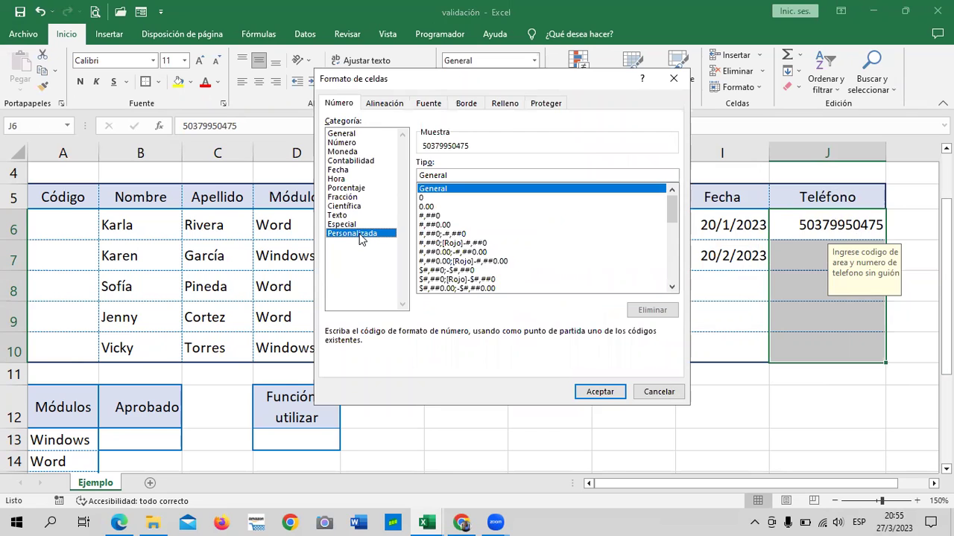
drag(673, 209, 673, 277)
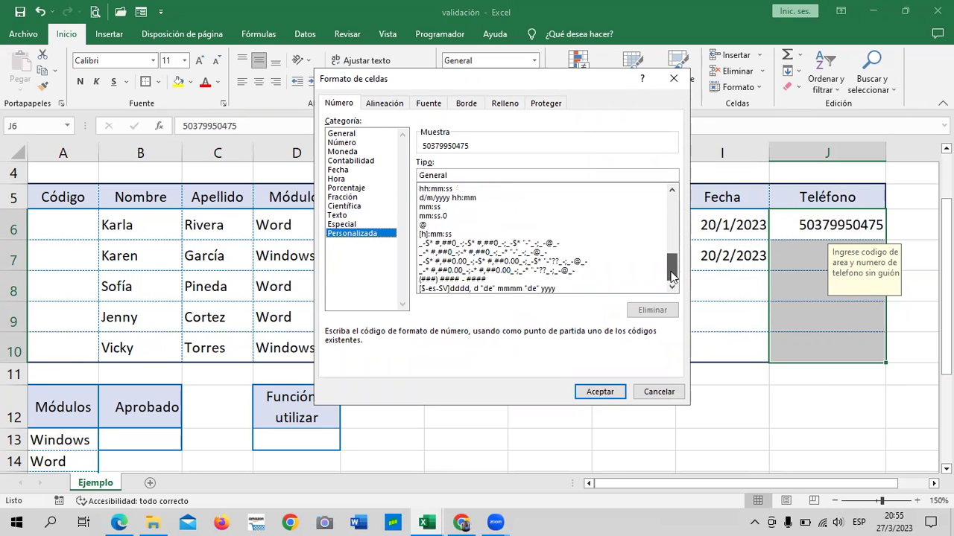
click(452, 280)
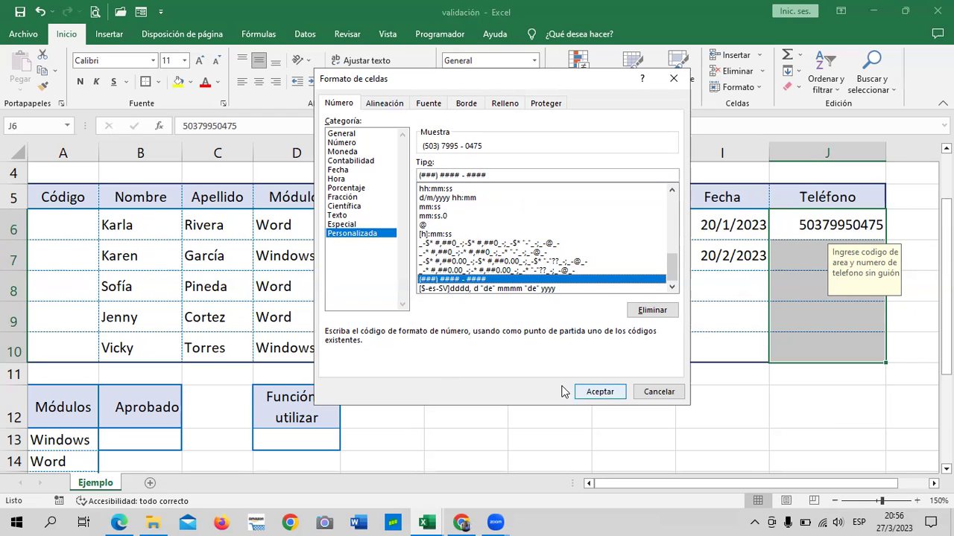
click(606, 392)
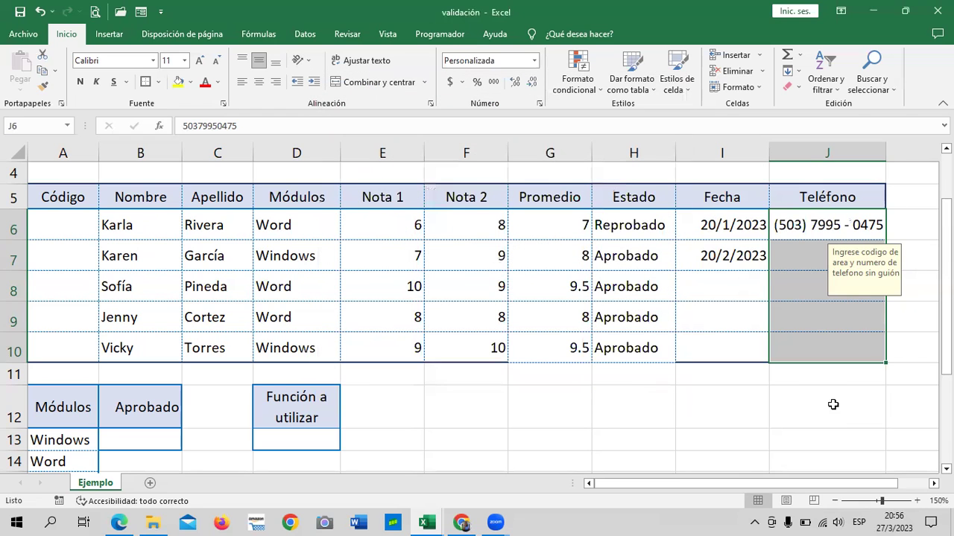
Enter J7's phone as 11 plain digits after validation rejects the parenthesised version.
click(835, 409)
click(801, 259)
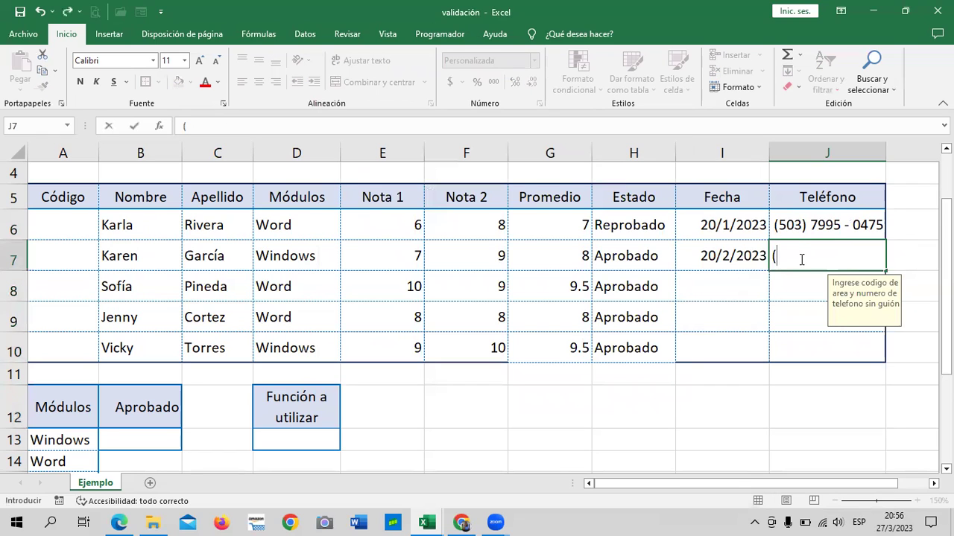
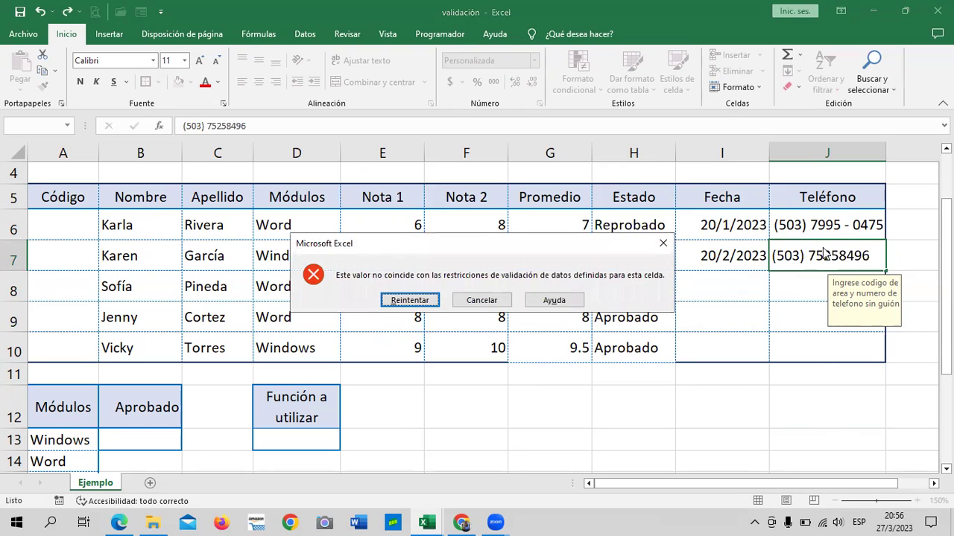
click(409, 301)
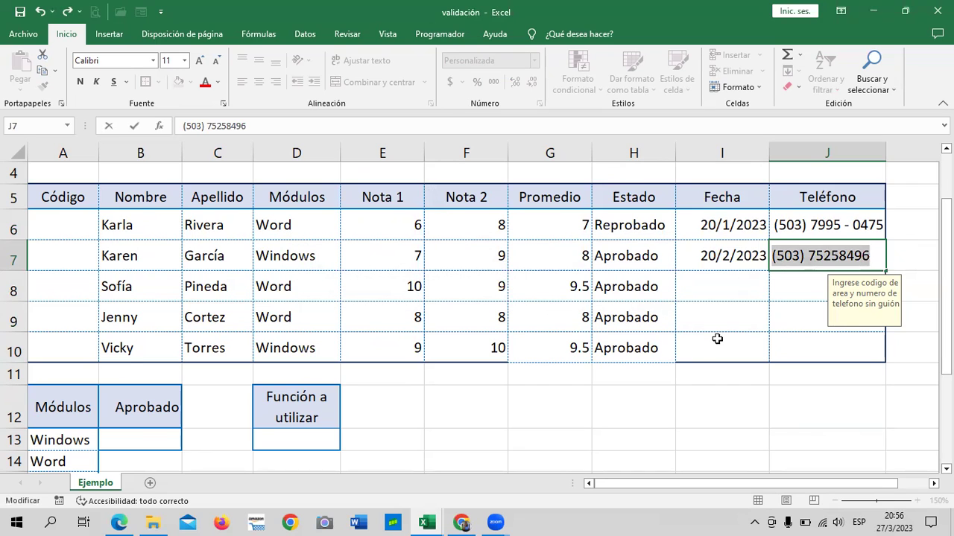
key(BackSpace)
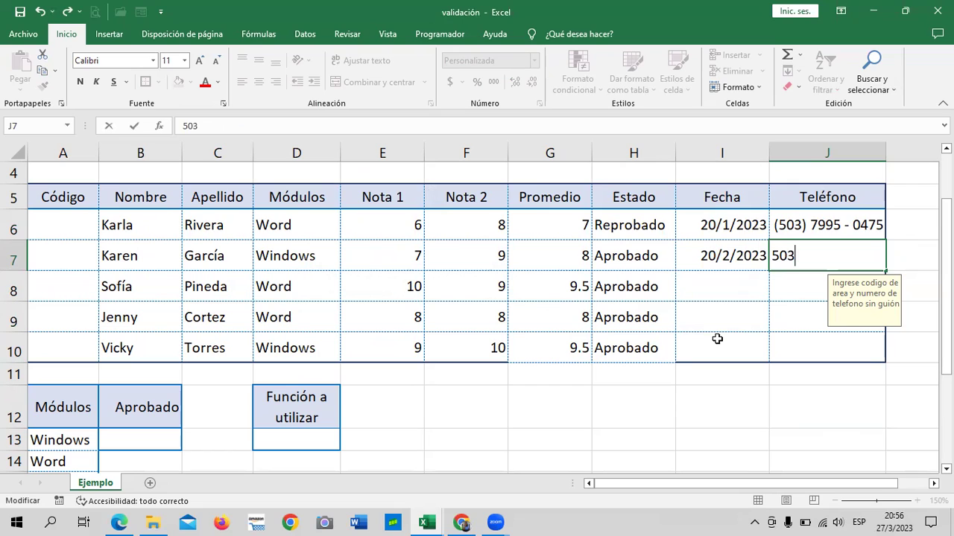
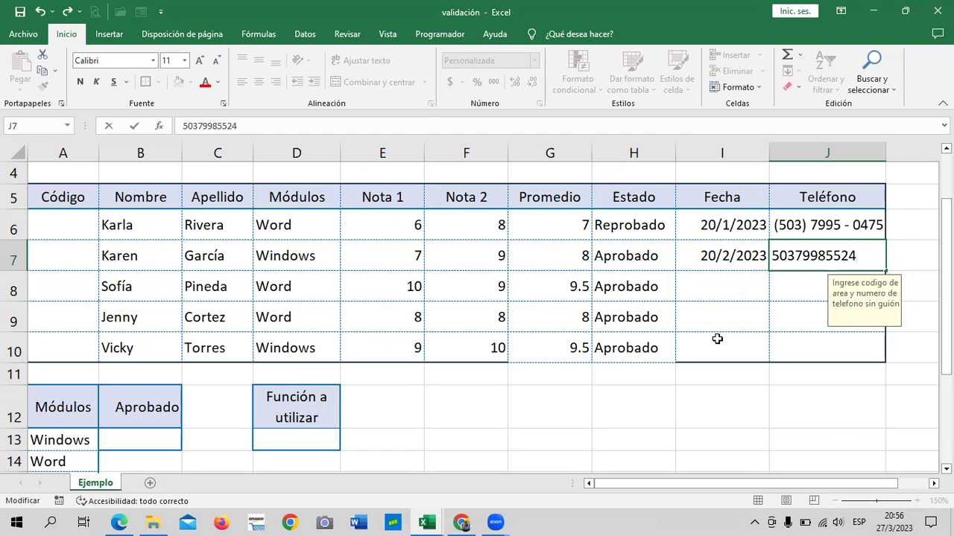
key(Return)
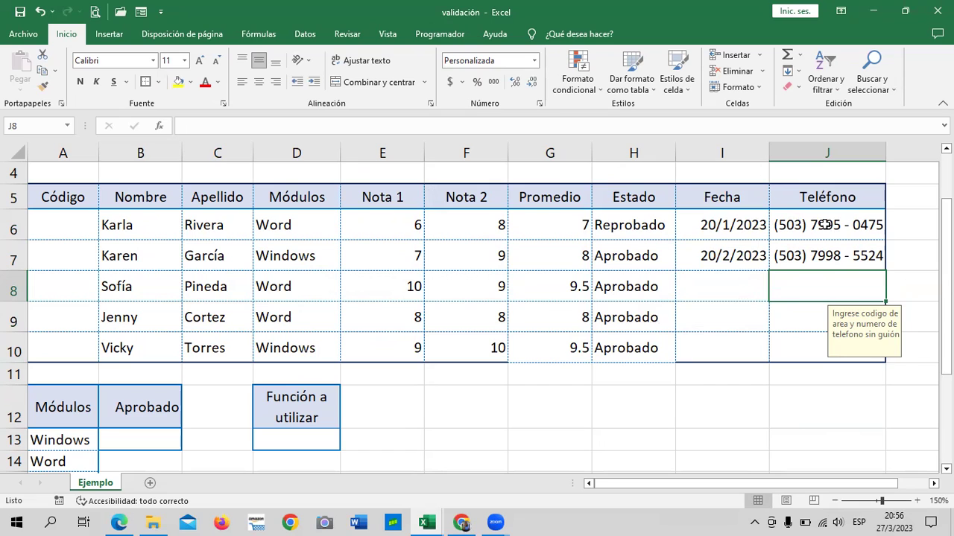
Inspect the I6 date message, the H6 Estado formula and J6's raw phone value.
click(715, 228)
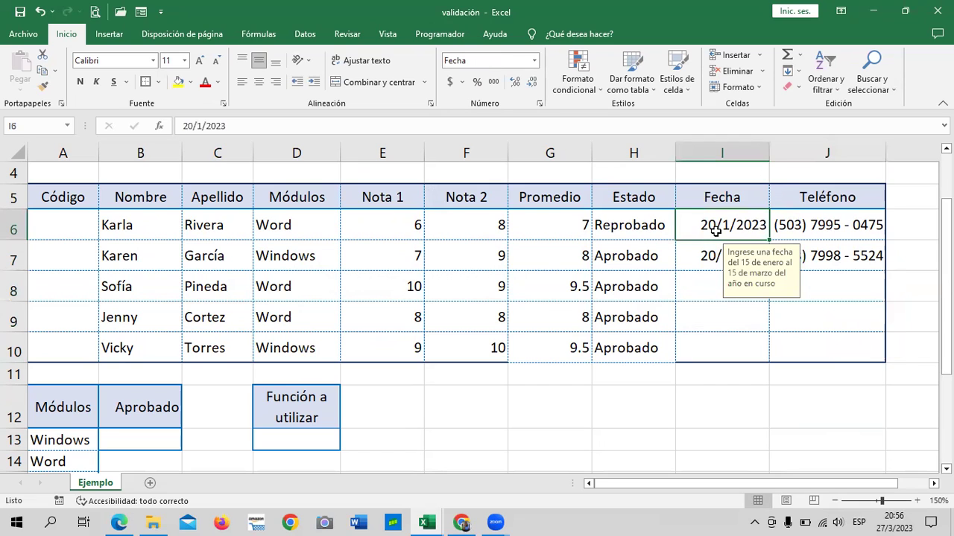
click(637, 234)
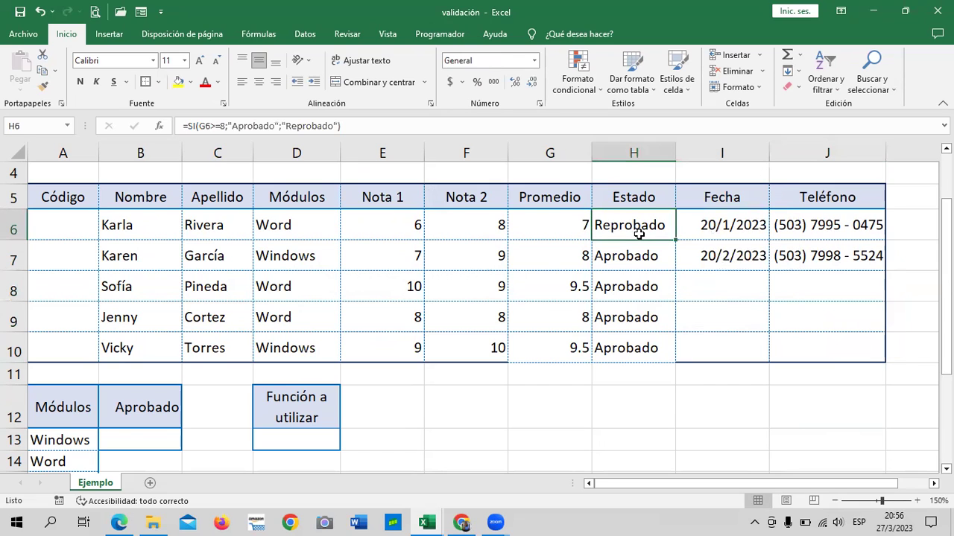
click(831, 228)
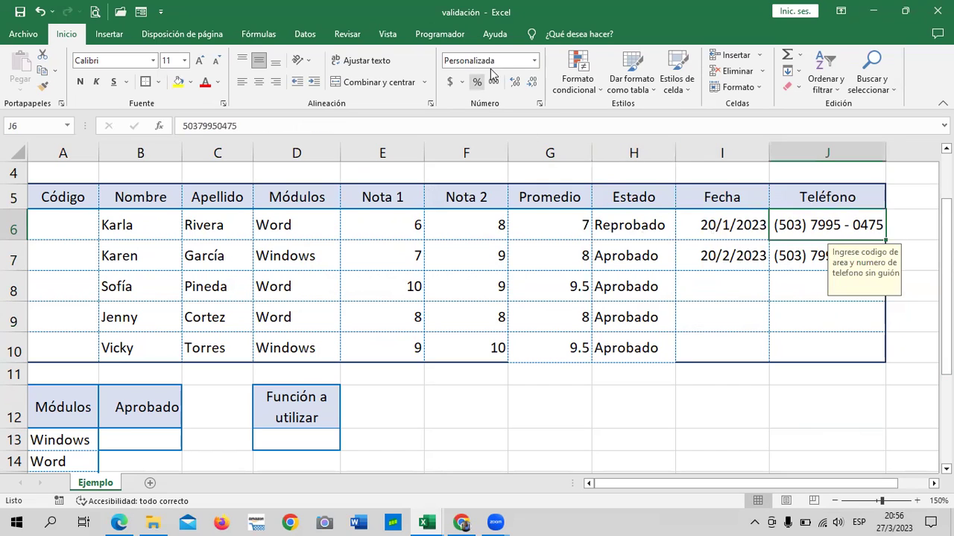
click(808, 282)
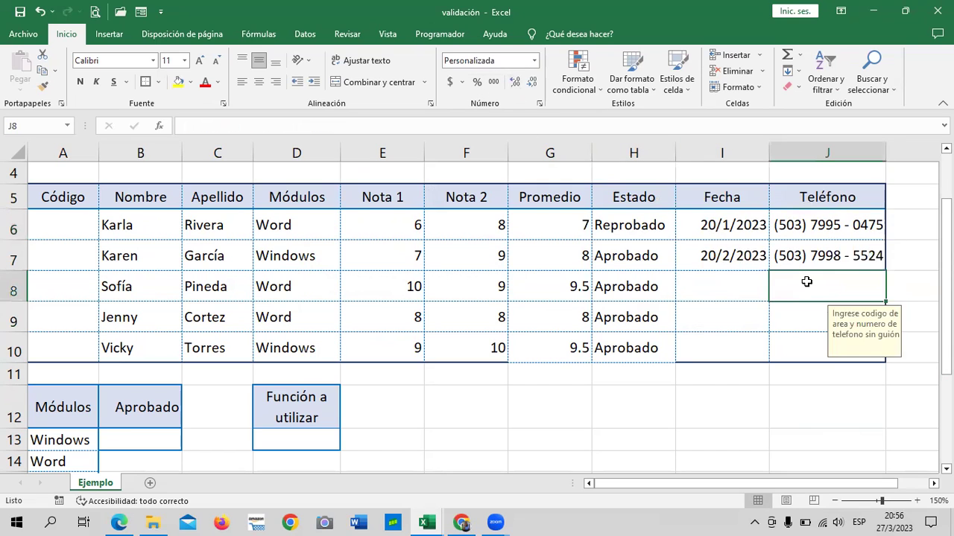
click(805, 344)
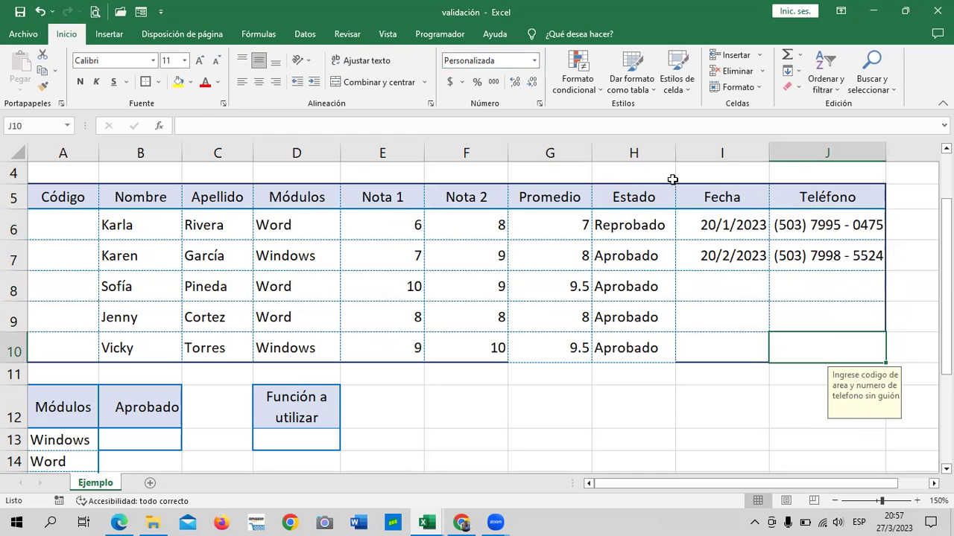
click(731, 226)
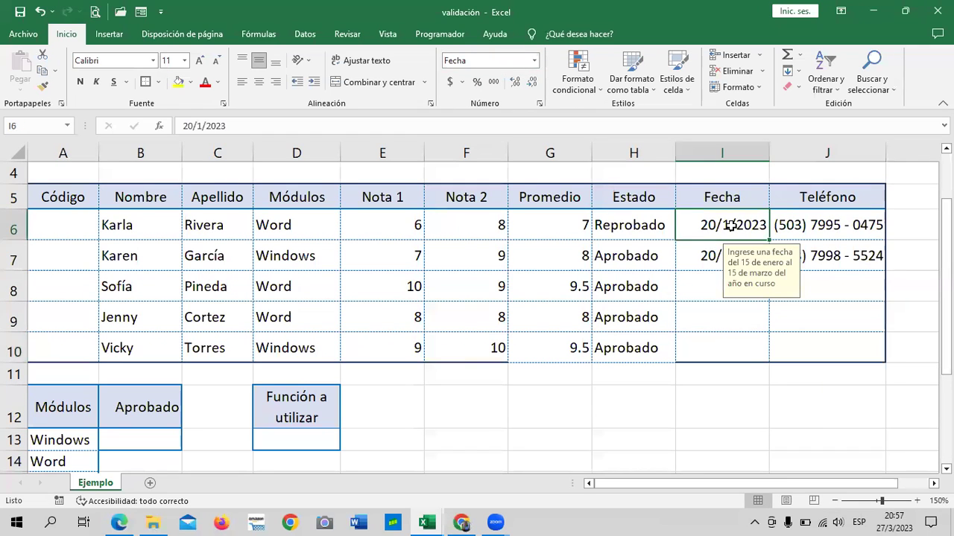
Switch the Fecha cells from I6 downward to General number format.
click(812, 283)
drag(728, 221, 725, 351)
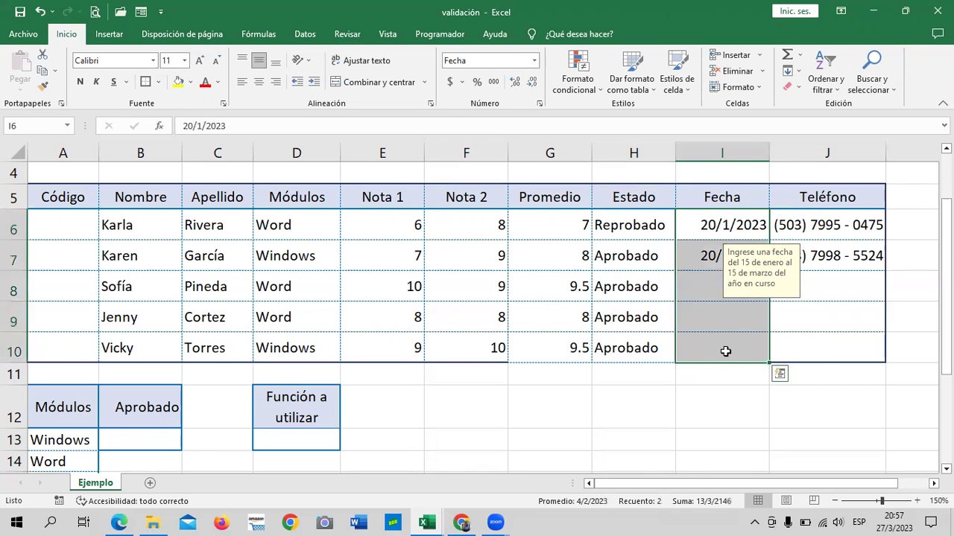
click(533, 60)
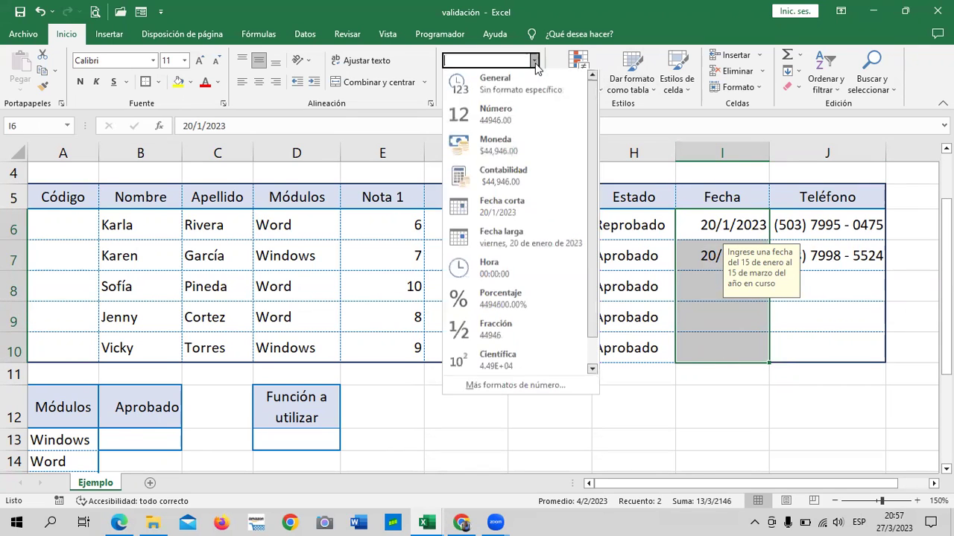
click(528, 90)
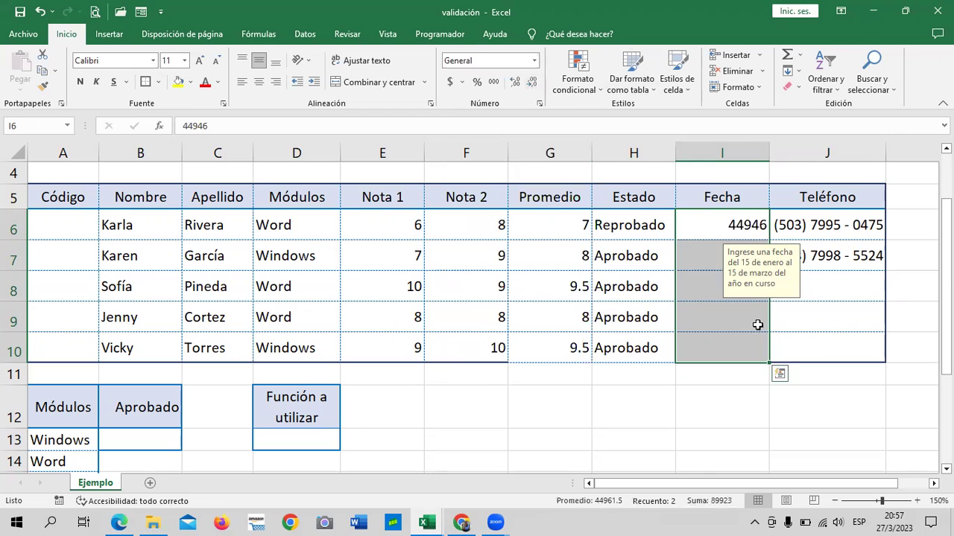
click(799, 333)
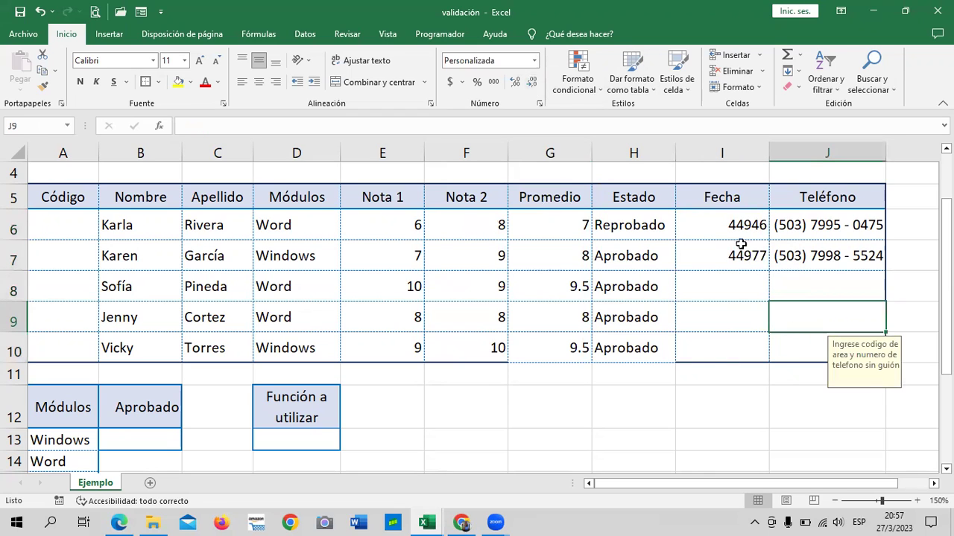
click(723, 228)
Enter 25/2/2023 in I8 and format it as General as well.
click(703, 287)
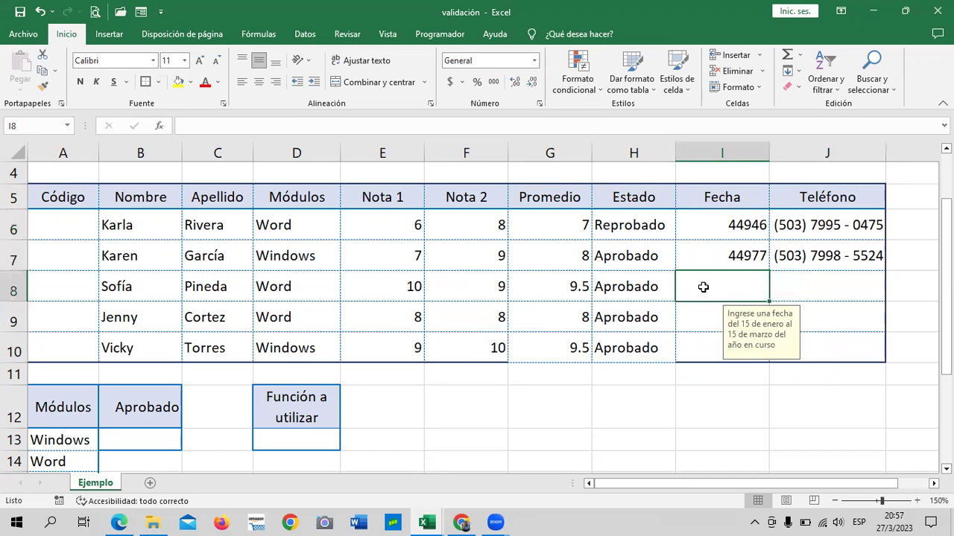
text(2)
text(5/2/2023)
key(Return)
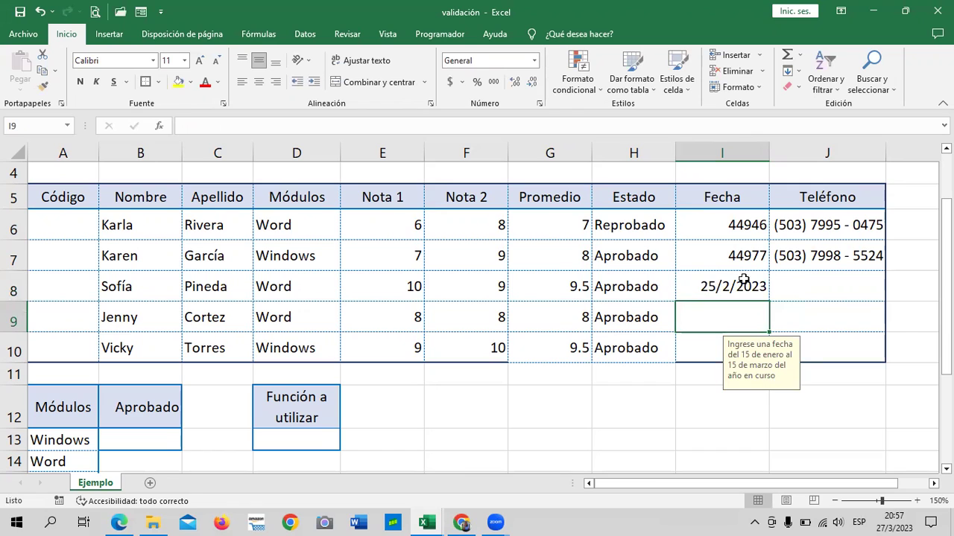
click(742, 283)
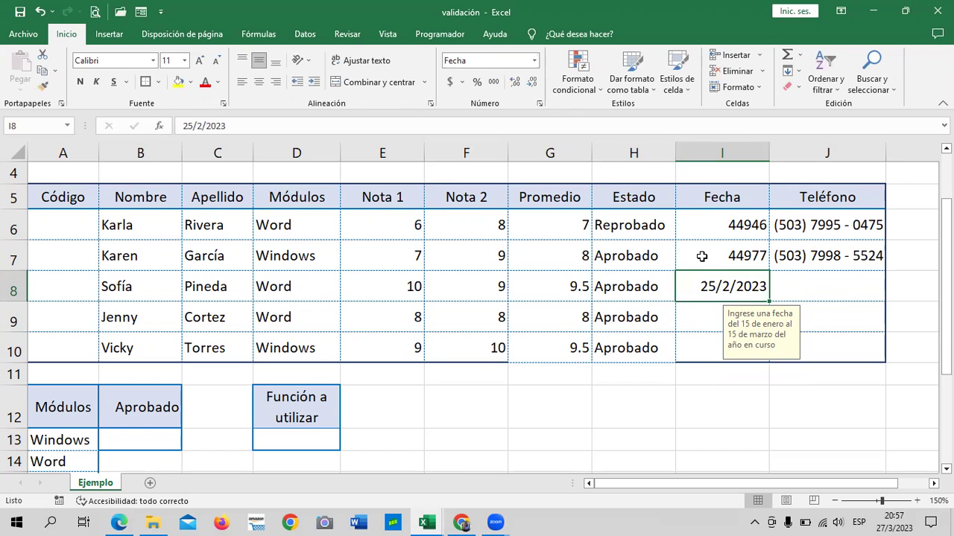
click(534, 61)
click(527, 85)
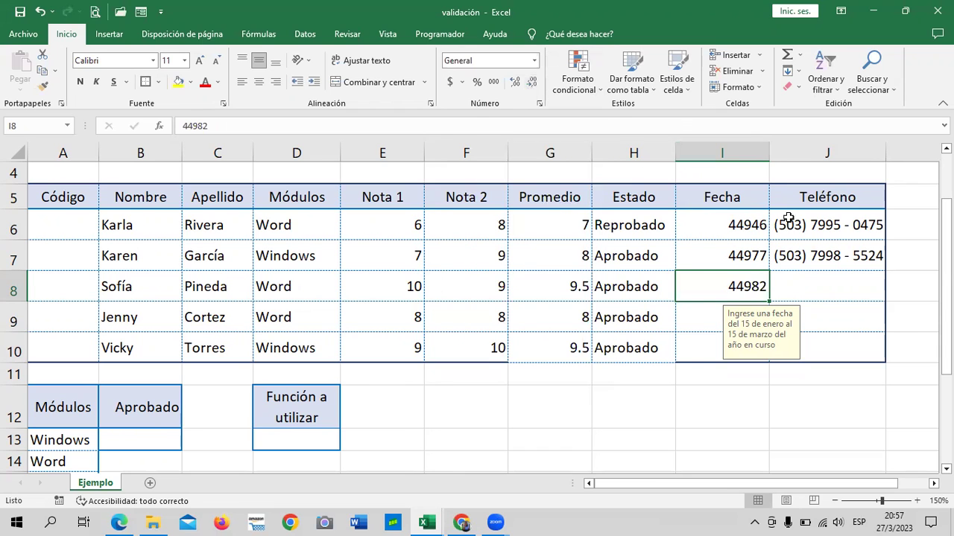
click(819, 296)
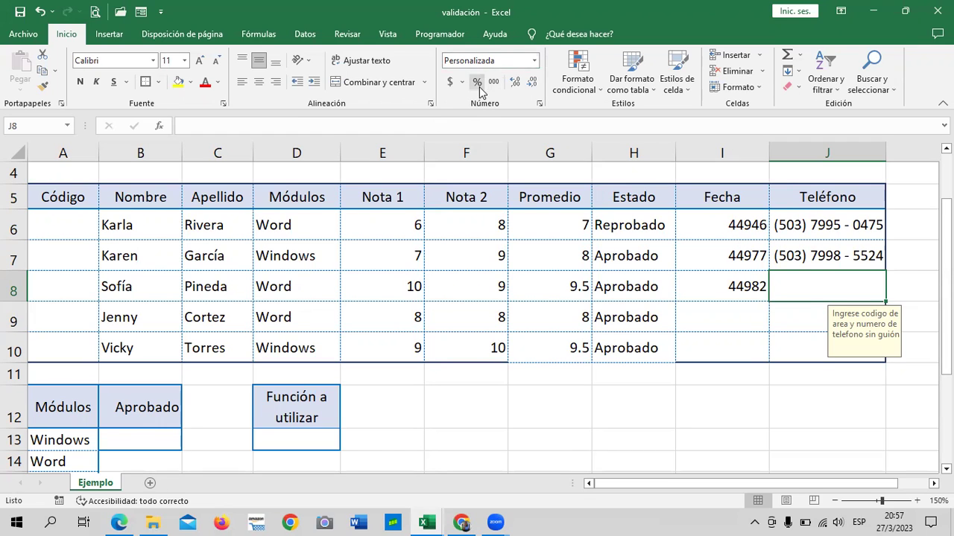
Format Fecha cells I6:I8 as Fecha larga and widen column I to show 'viernes, 20 de enero de 2023'.
click(738, 353)
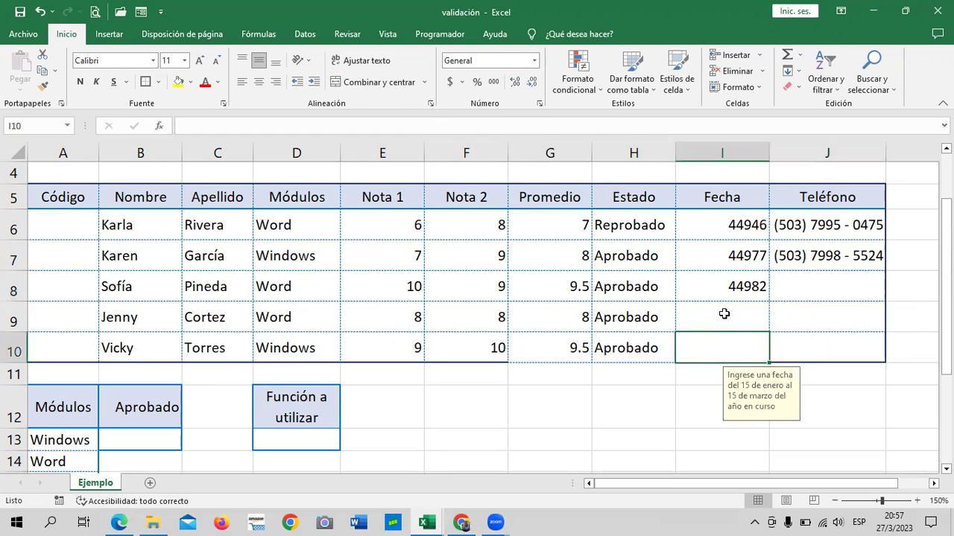
click(724, 224)
click(699, 260)
click(700, 286)
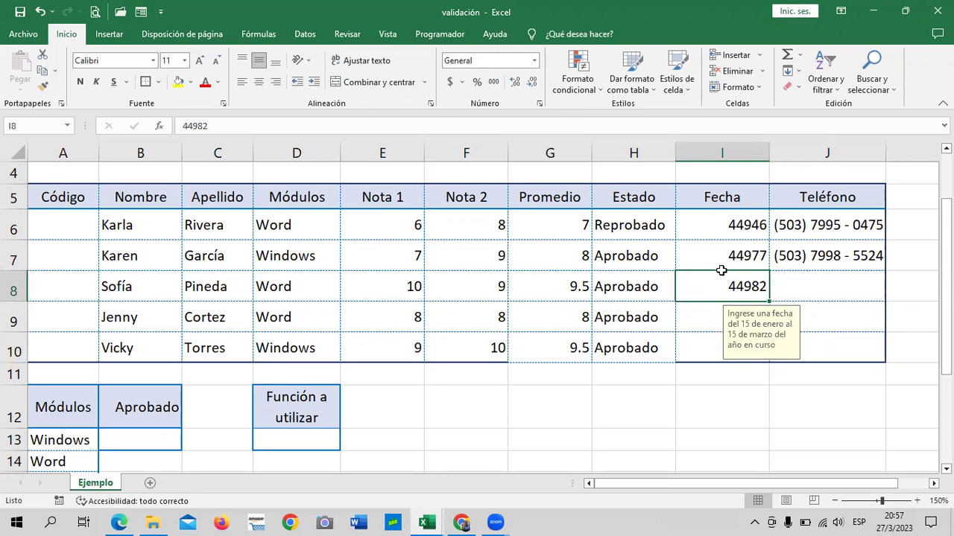
drag(715, 214, 719, 286)
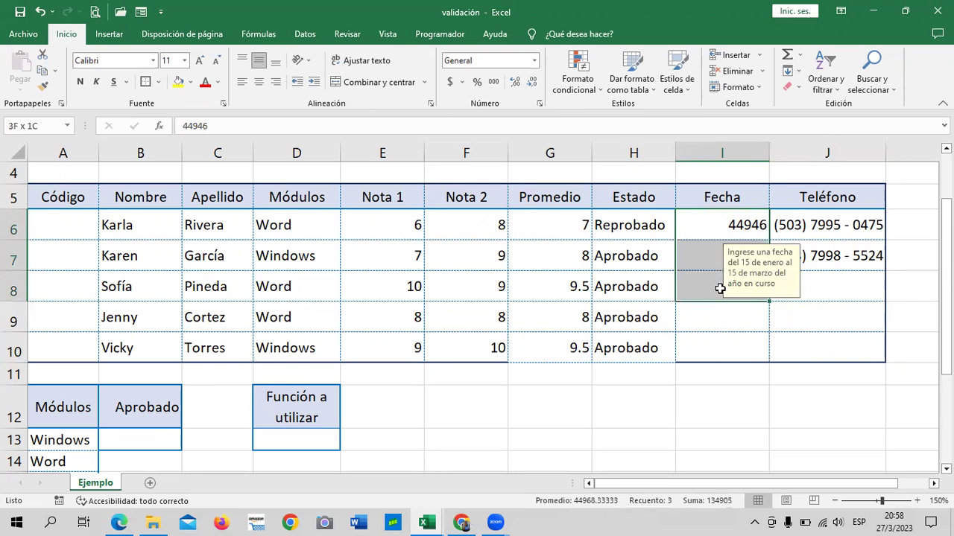
click(534, 61)
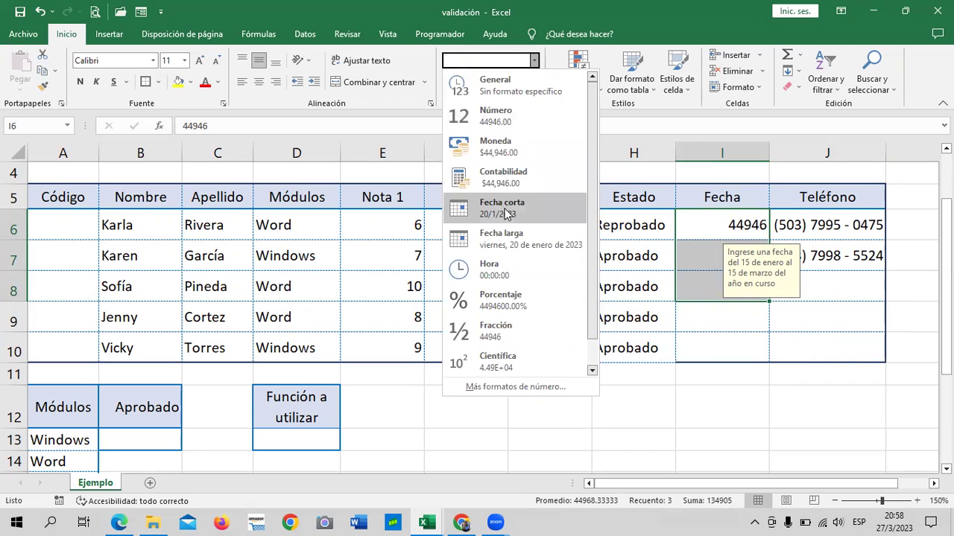
click(503, 239)
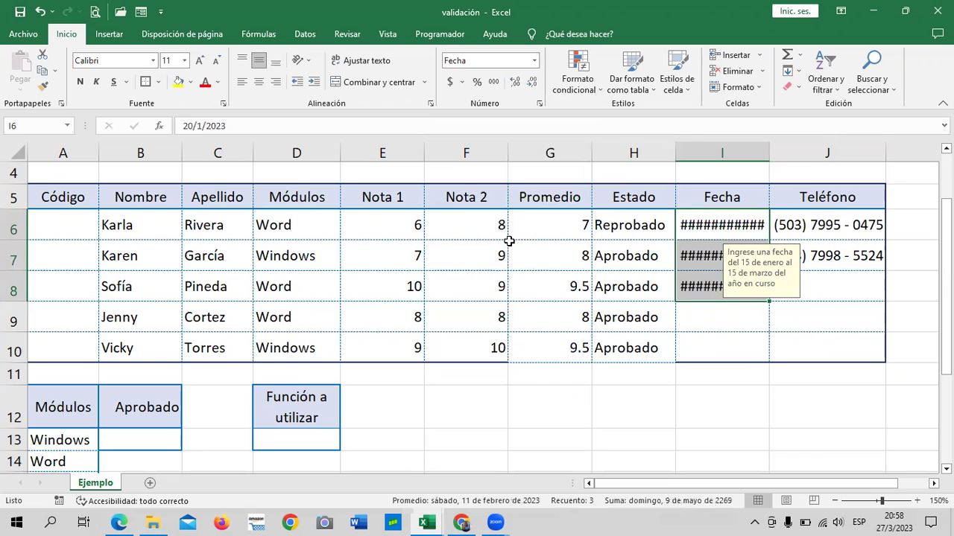
drag(769, 148, 891, 150)
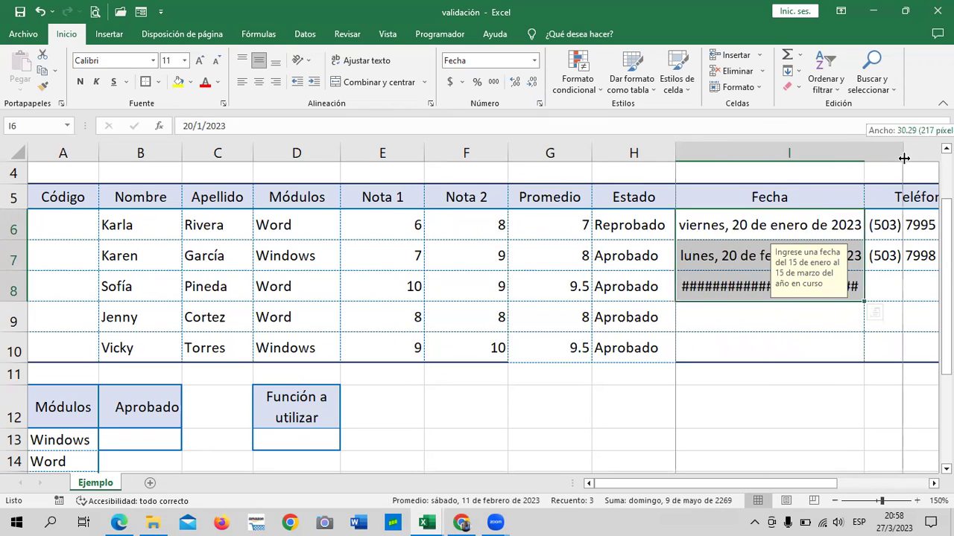
Enter 15/3/2023 in I9 and format it as Fecha larga, showing 'miércoles, 15 de marzo de 2023'.
click(755, 315)
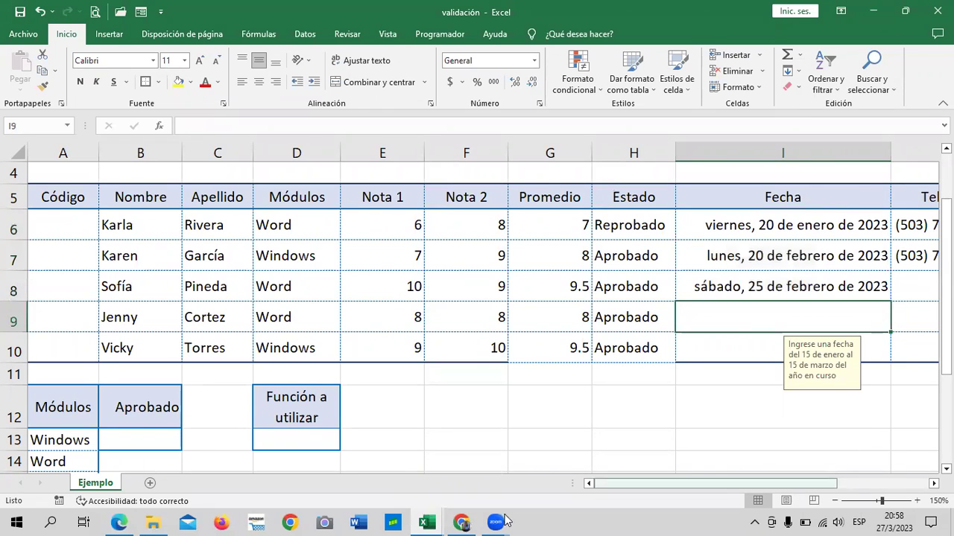
click(748, 347)
click(749, 316)
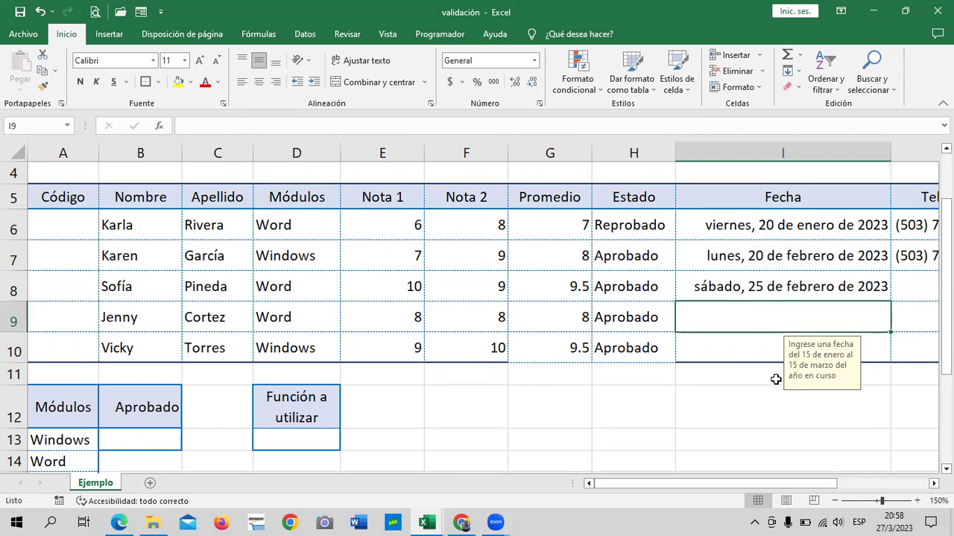
text(1)
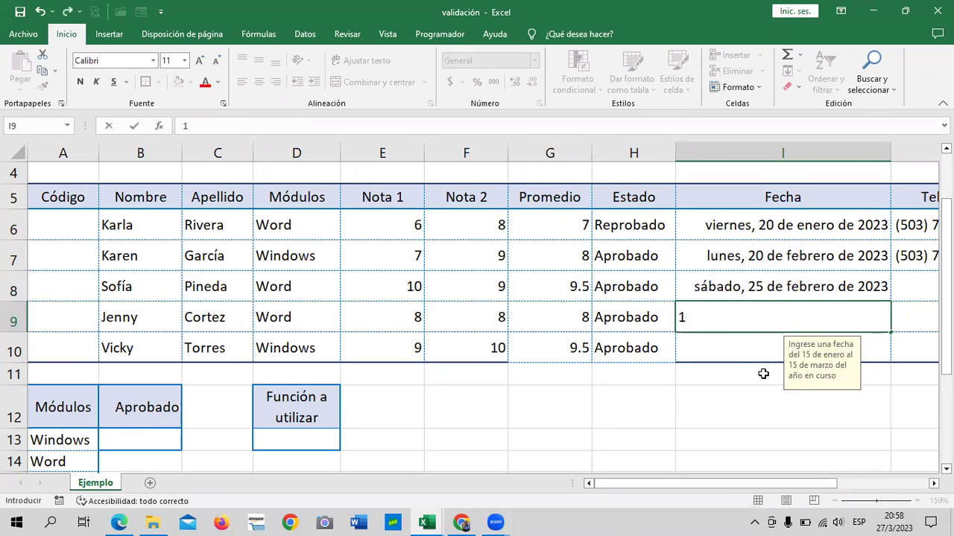
text(5/3/2023)
key(Return)
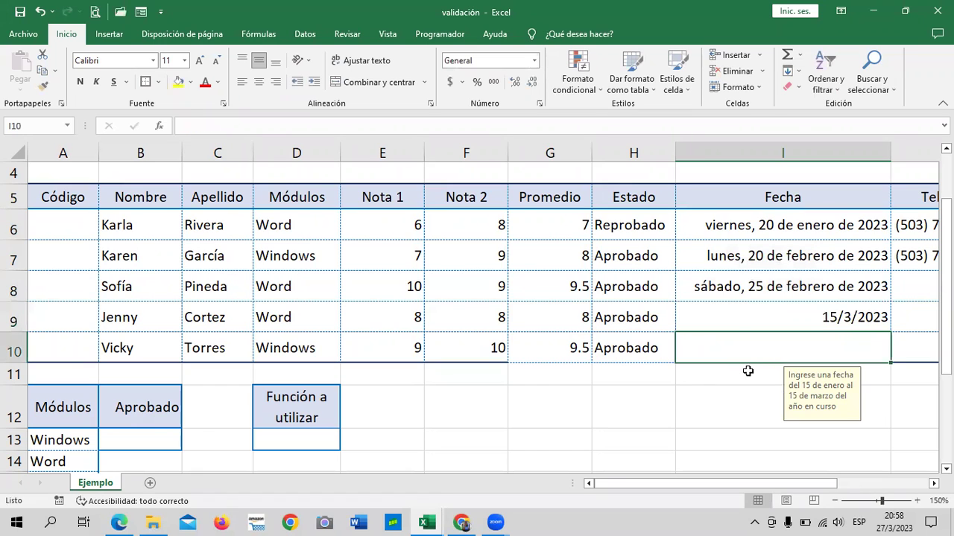
click(817, 314)
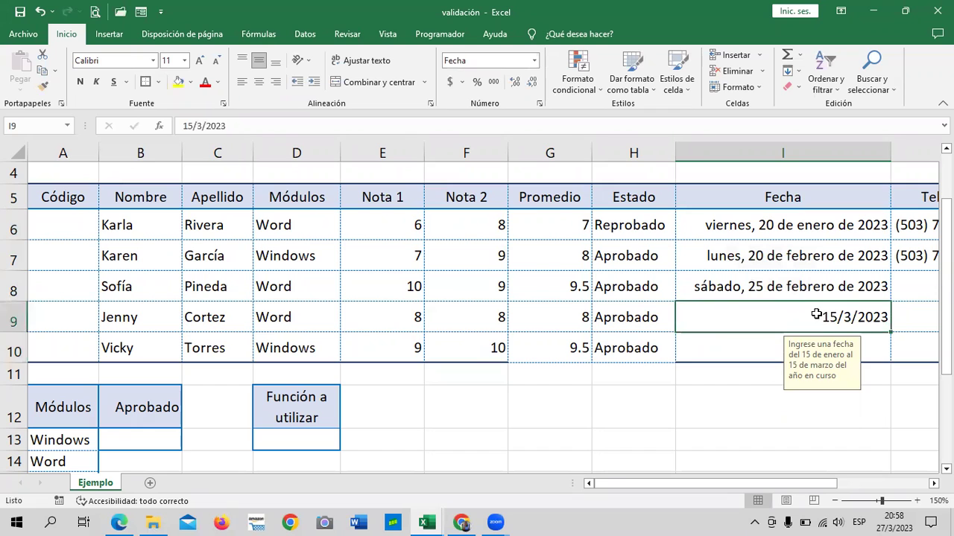
click(533, 61)
click(522, 237)
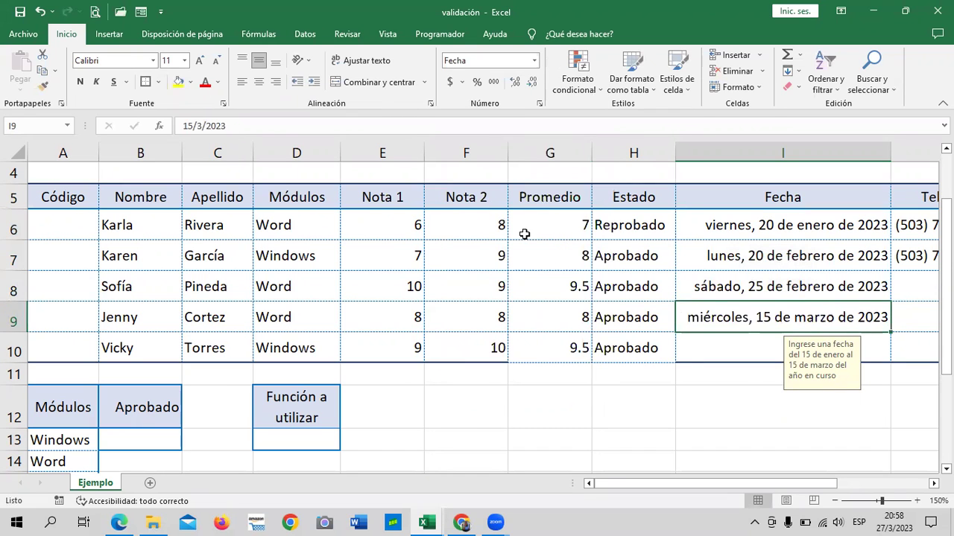
click(732, 339)
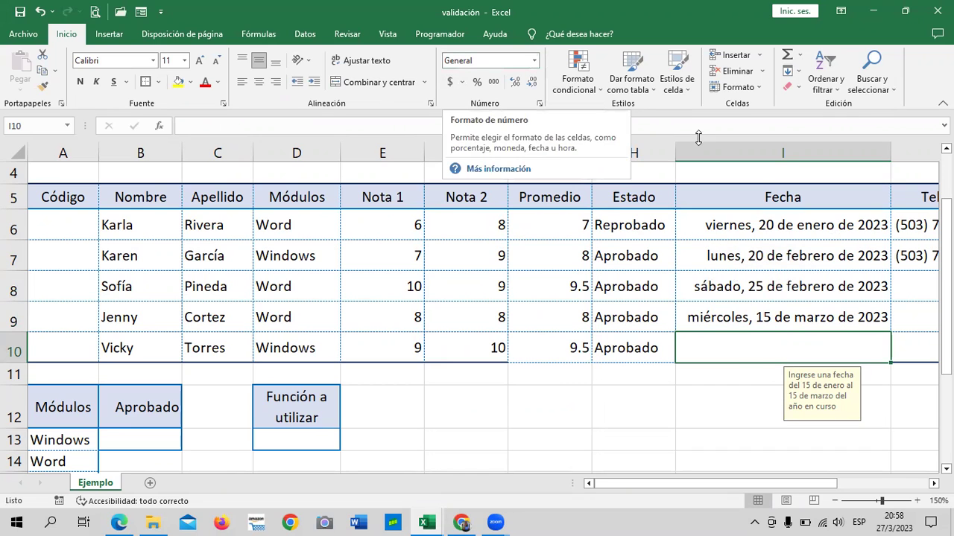
Apply the short date format to the Fecha cells I6:I10 and narrow column I.
drag(829, 220, 826, 343)
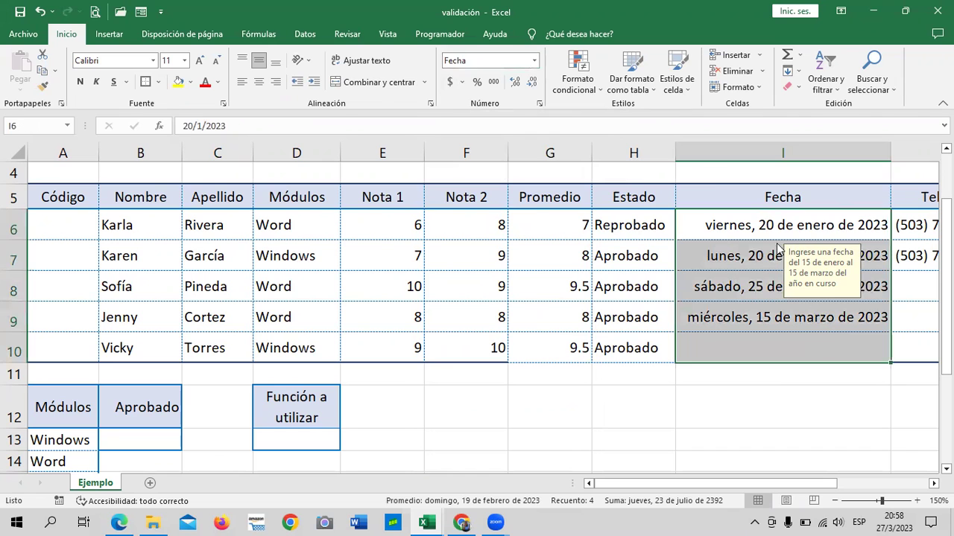
click(535, 61)
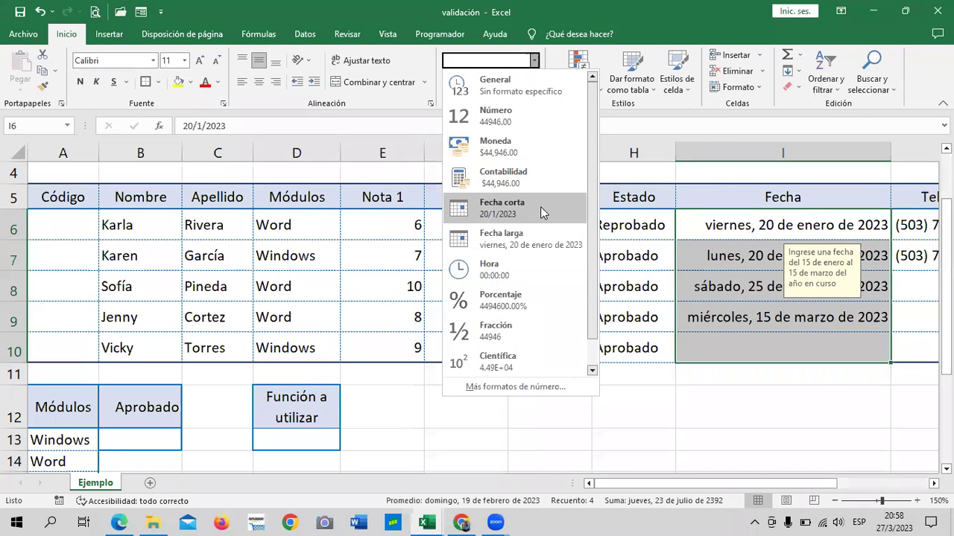
click(564, 235)
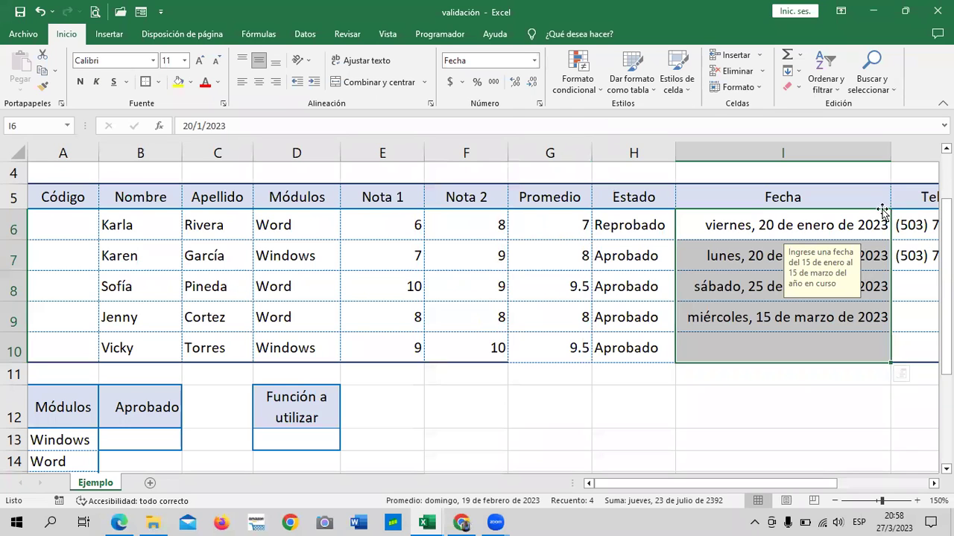
mouse_move(891, 155)
mouse_down()
mouse_move(787, 162)
mouse_move(744, 153)
mouse_up()
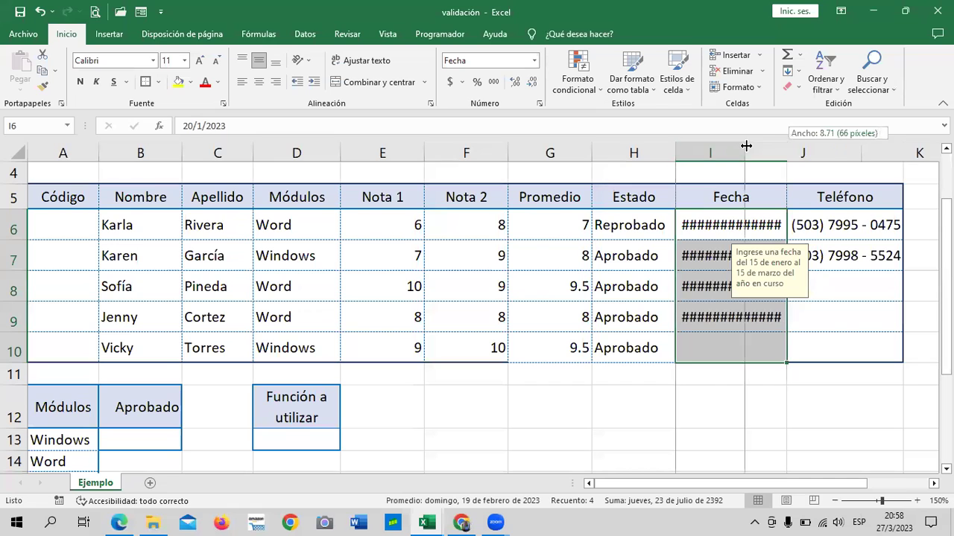
click(712, 225)
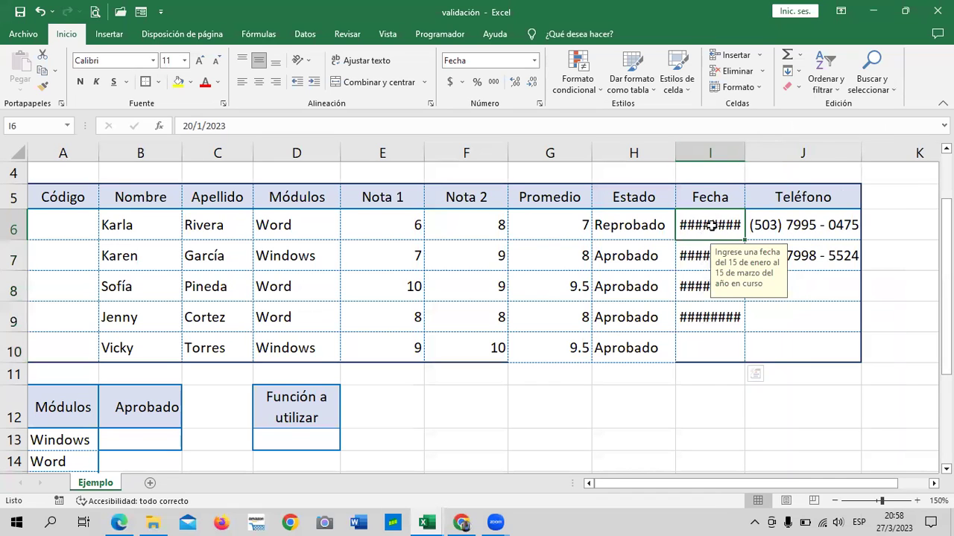
click(533, 61)
click(535, 207)
In Format Cells, give I6:I10 the month-day-year dash date type 03-14-2012.
drag(704, 217, 703, 350)
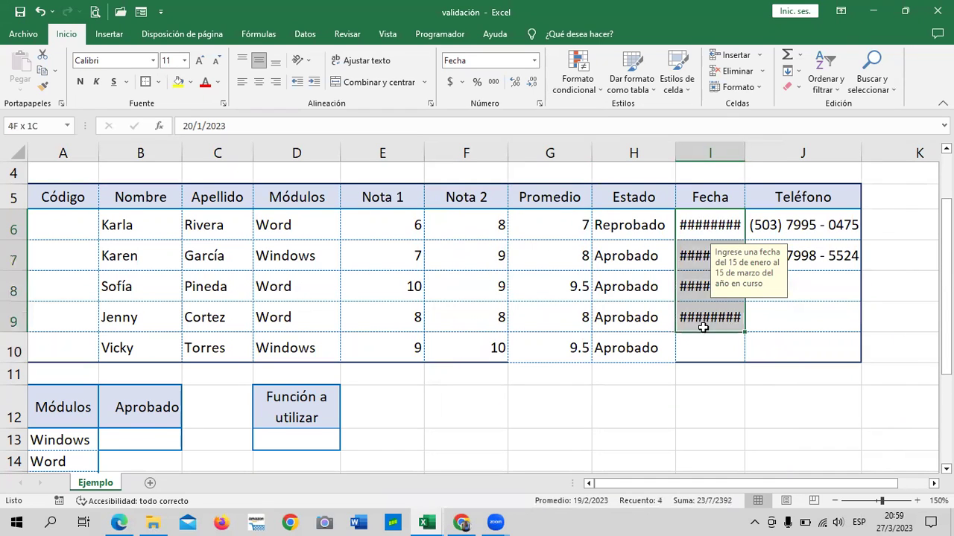
click(540, 105)
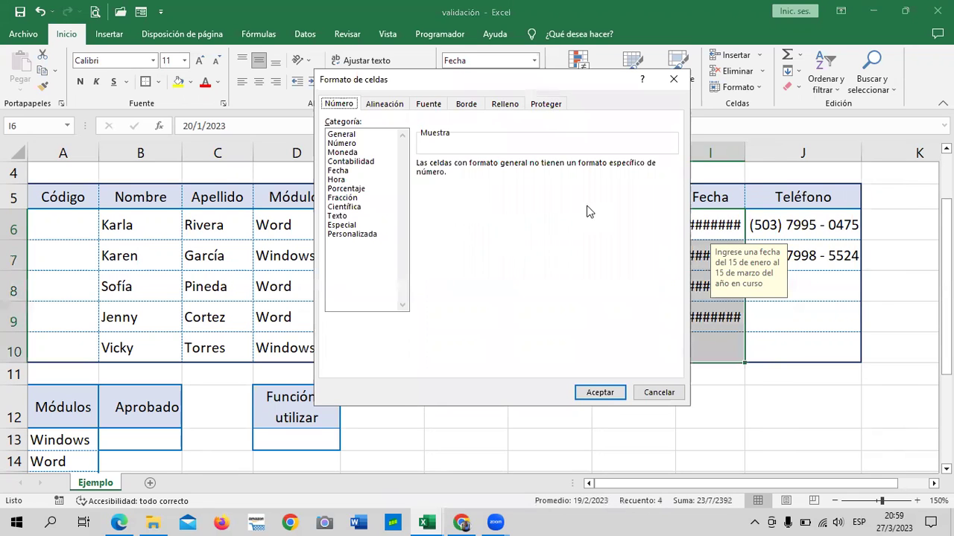
click(339, 170)
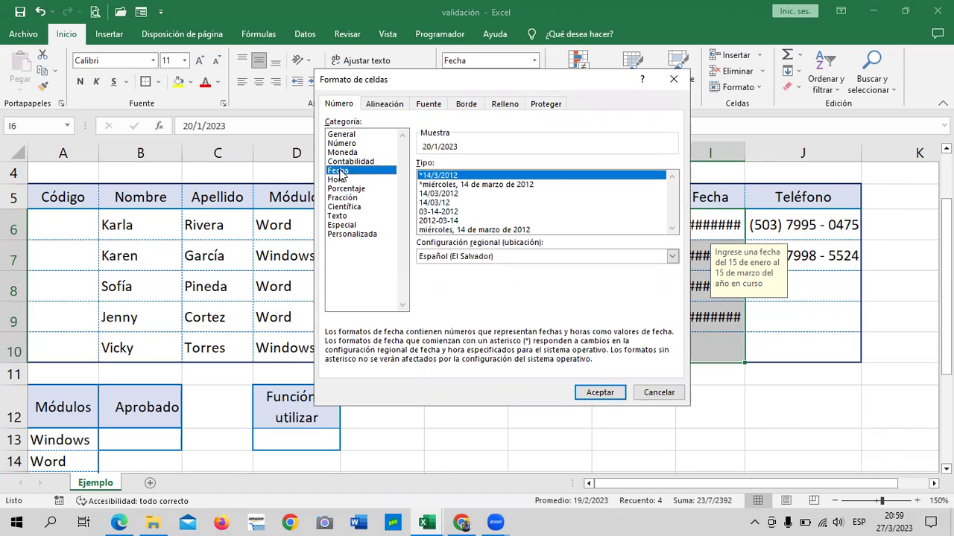
click(497, 185)
click(445, 176)
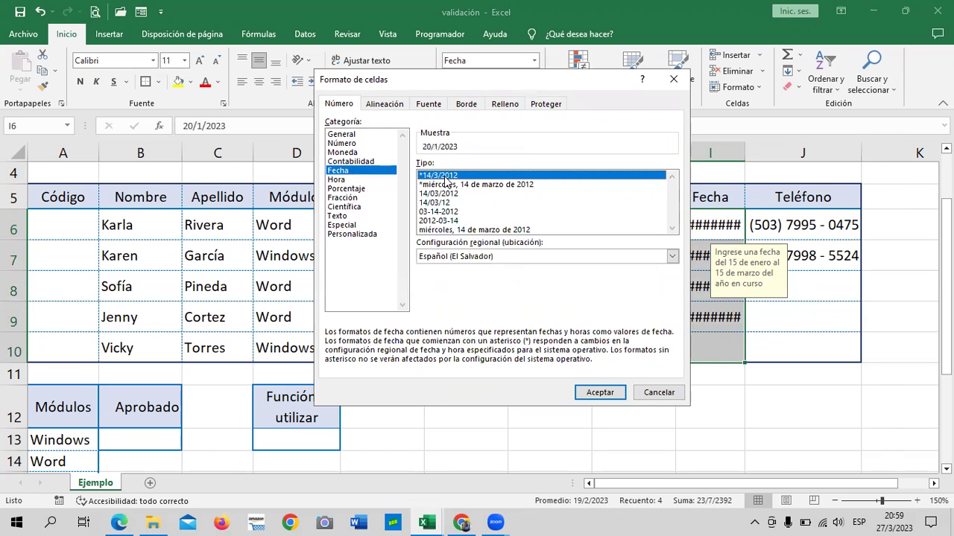
click(430, 213)
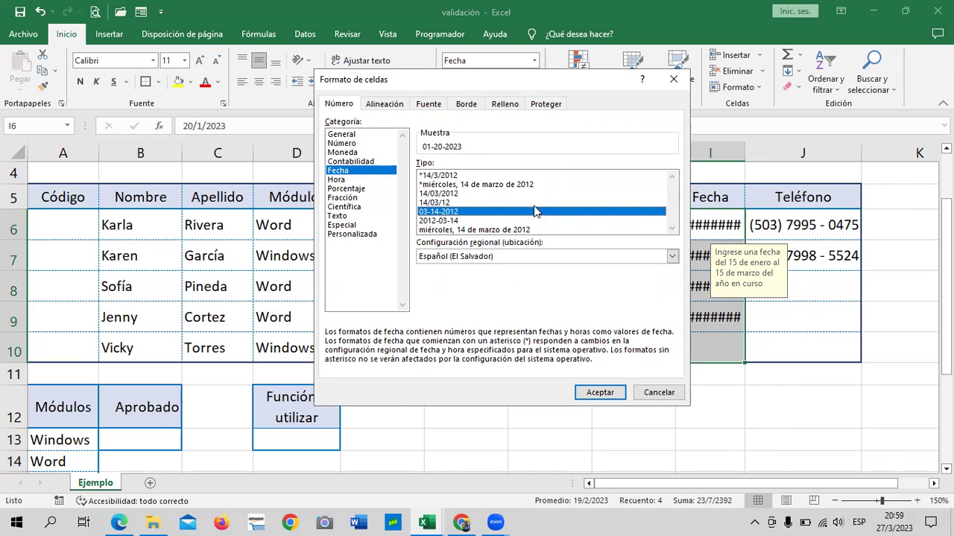
click(604, 391)
click(709, 347)
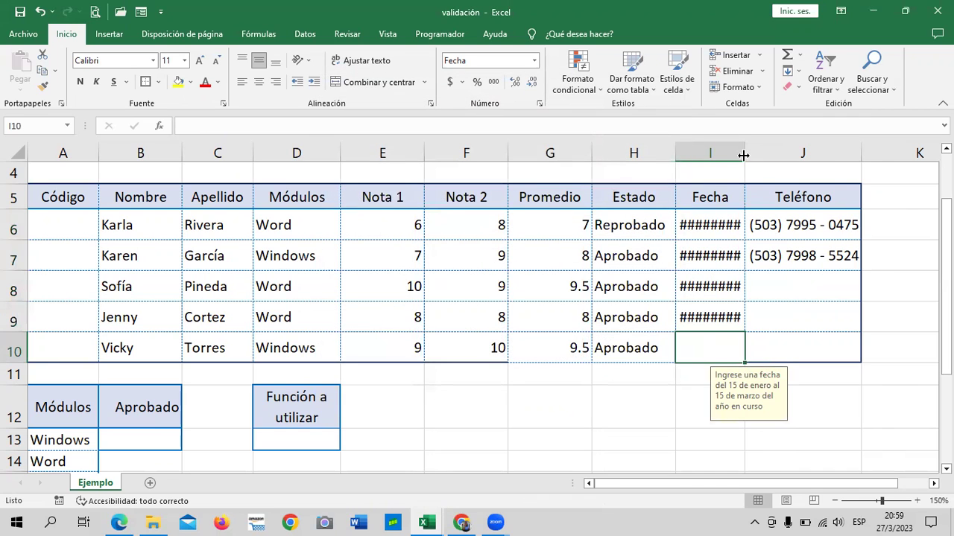
Widen the Fecha column I so its dates display fully instead of ########.
drag(746, 152, 765, 152)
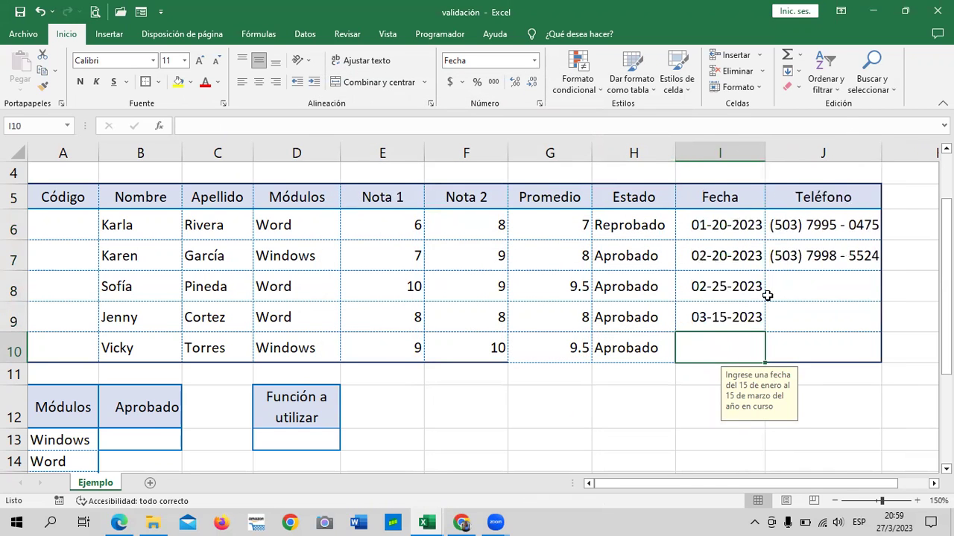
click(789, 341)
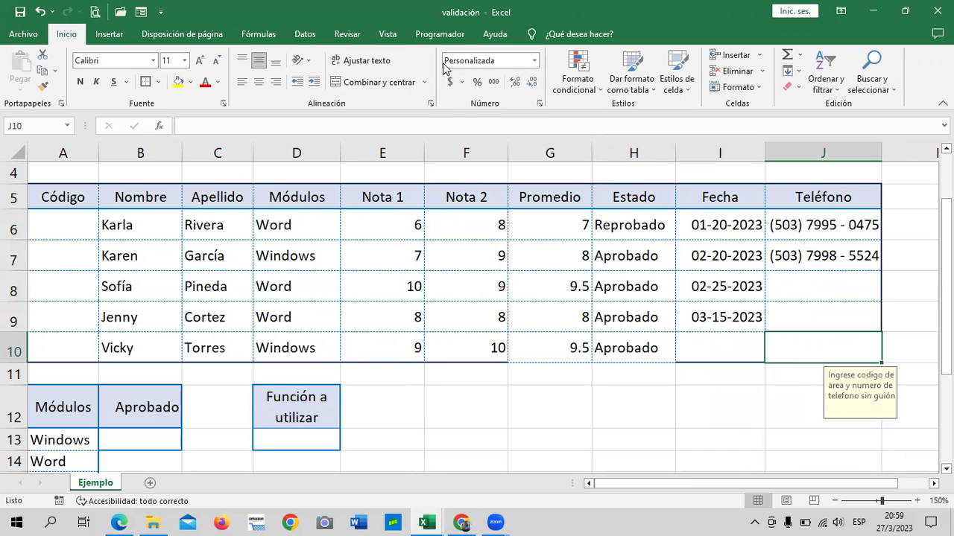
drag(734, 217, 721, 348)
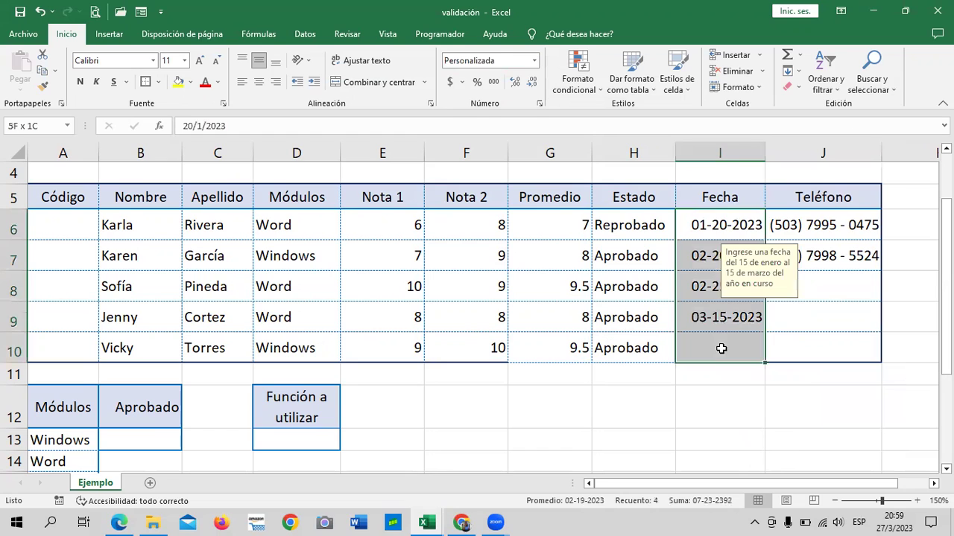
click(782, 342)
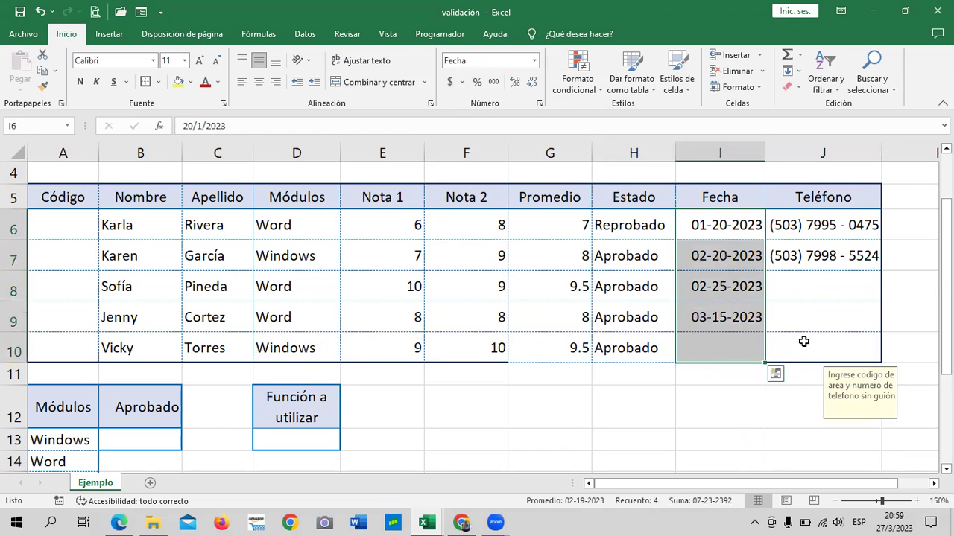
Enter 5/2/2023 in I10 so the last student's date reads 02-05-2023.
click(717, 338)
text(5)
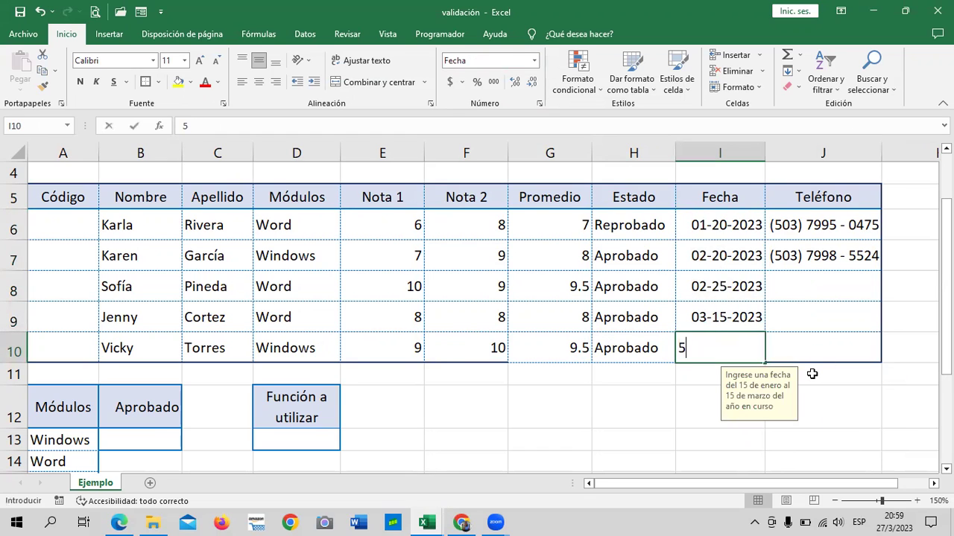
text(/2)
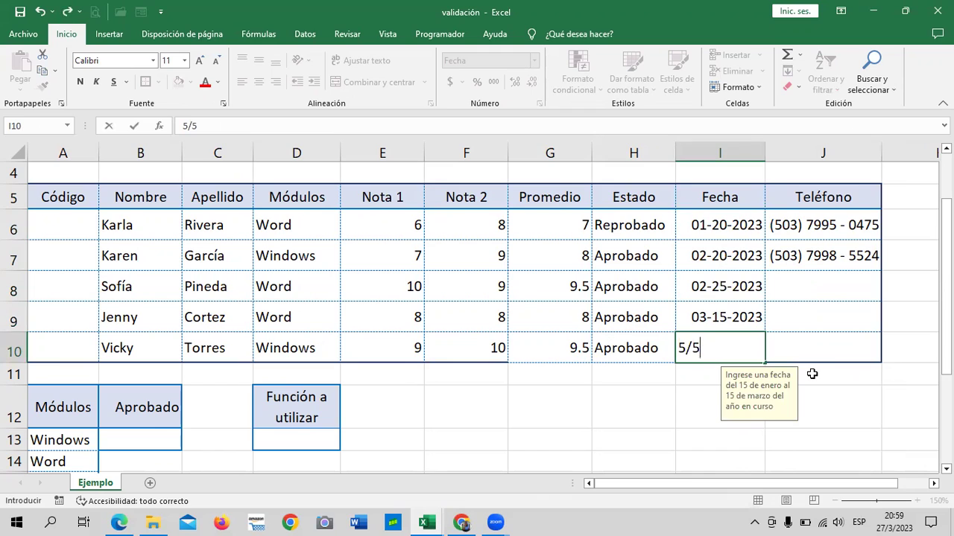
text(/)
text(2023)
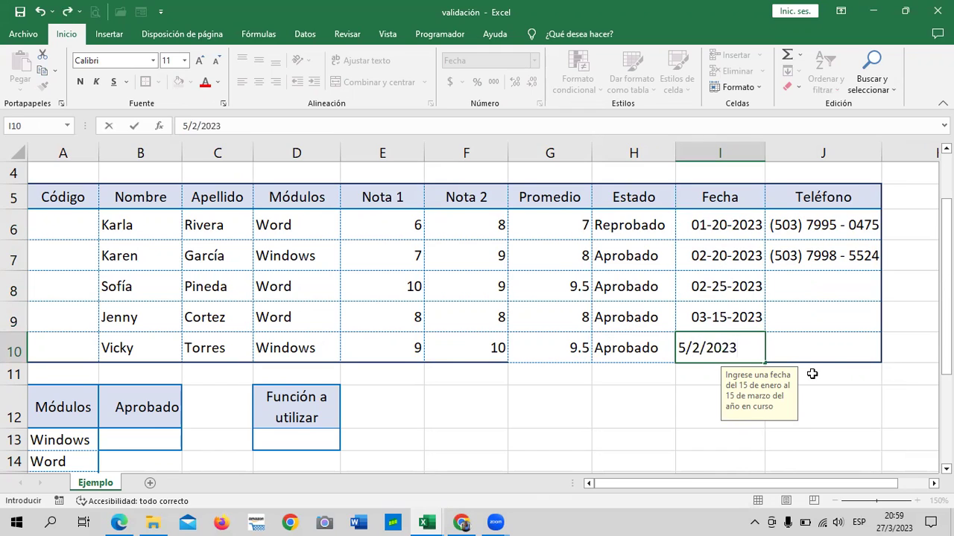
key(Return)
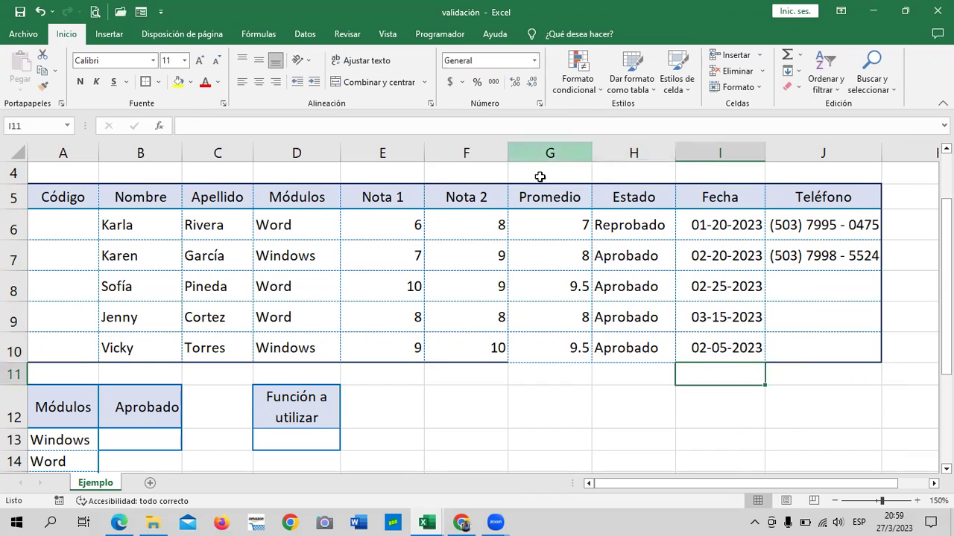
click(555, 228)
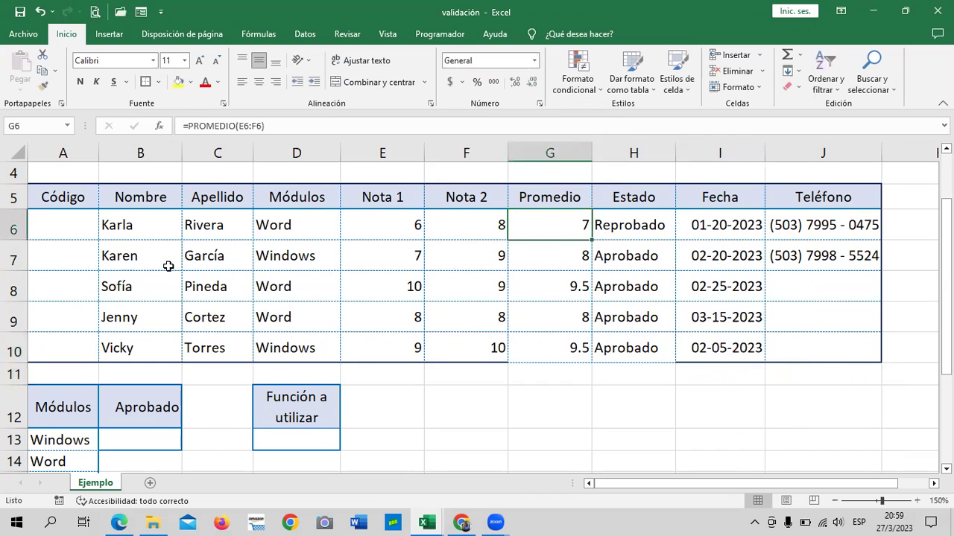
click(136, 226)
click(78, 224)
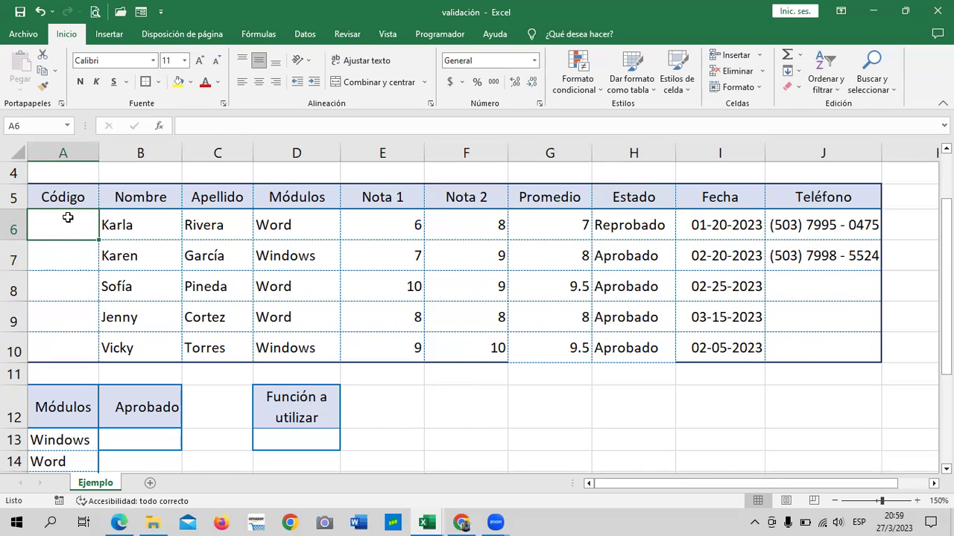
Enter =IZQUIERDA(B6;1)&IZQUIERDA(C6;1) in F13 so it shows the initials KR.
scroll(224, 294, down, 1)
scroll(231, 346, up, 1)
scroll(439, 410, down, 1)
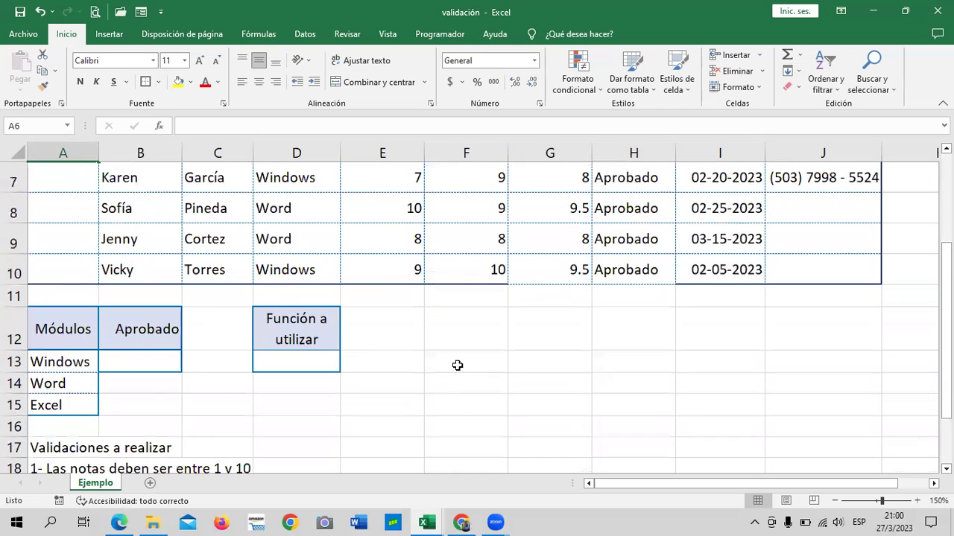
click(452, 374)
text(=)
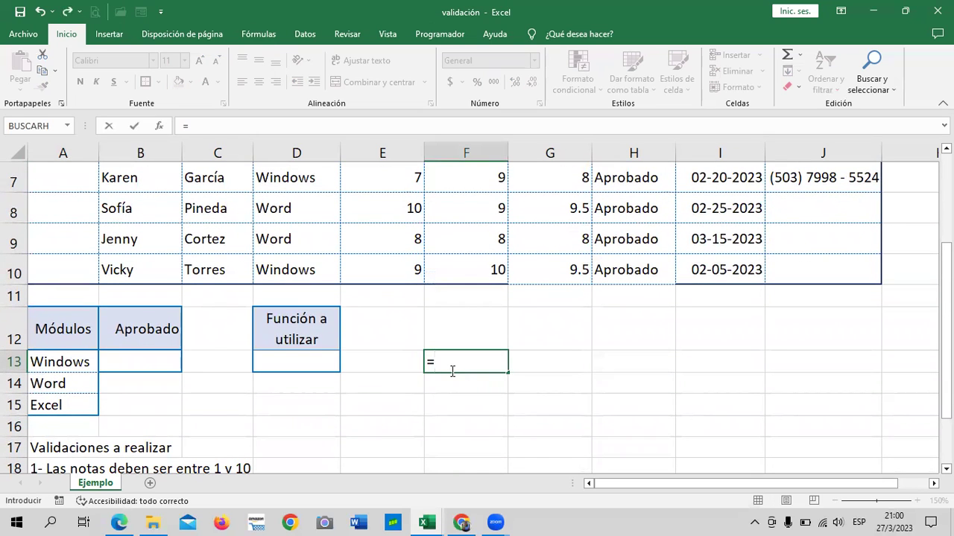
text(izqui)
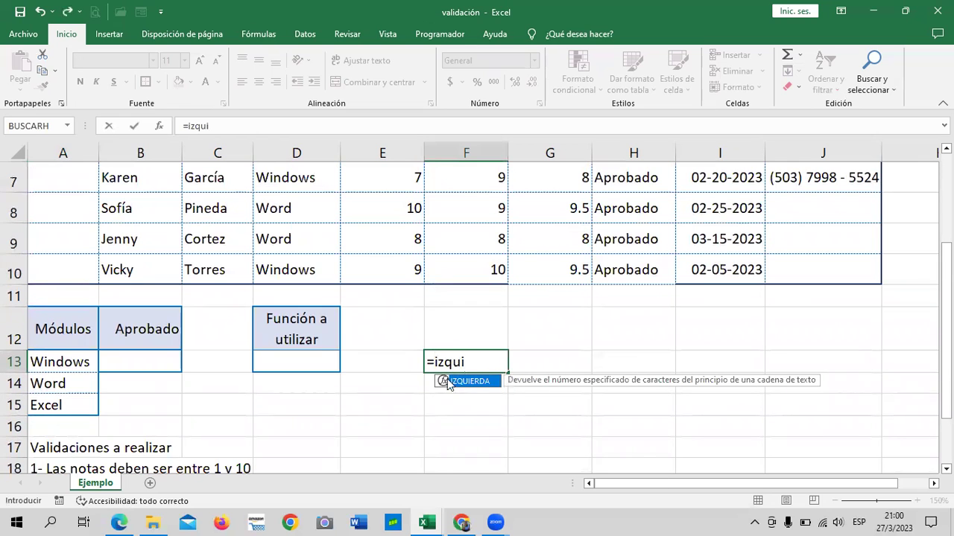
double_click(481, 381)
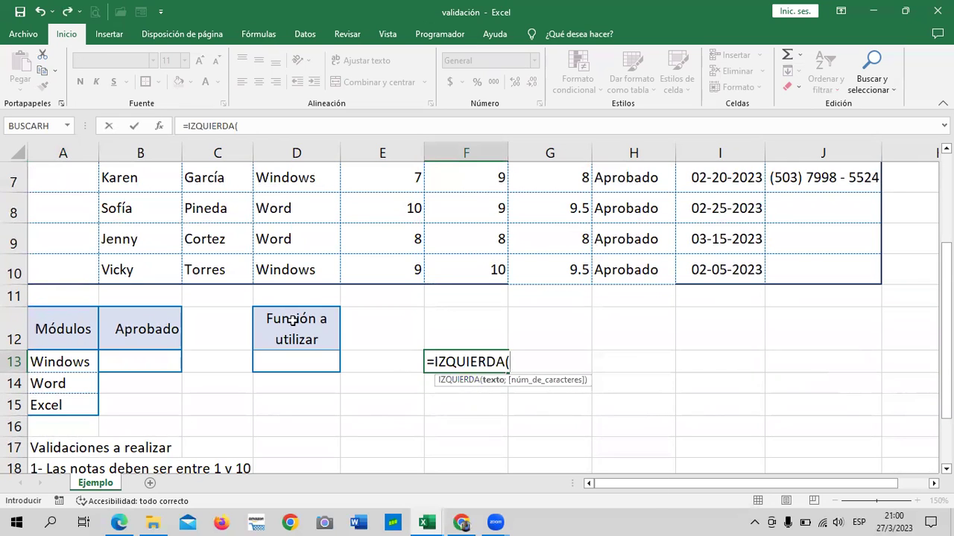
scroll(292, 321, up, 2)
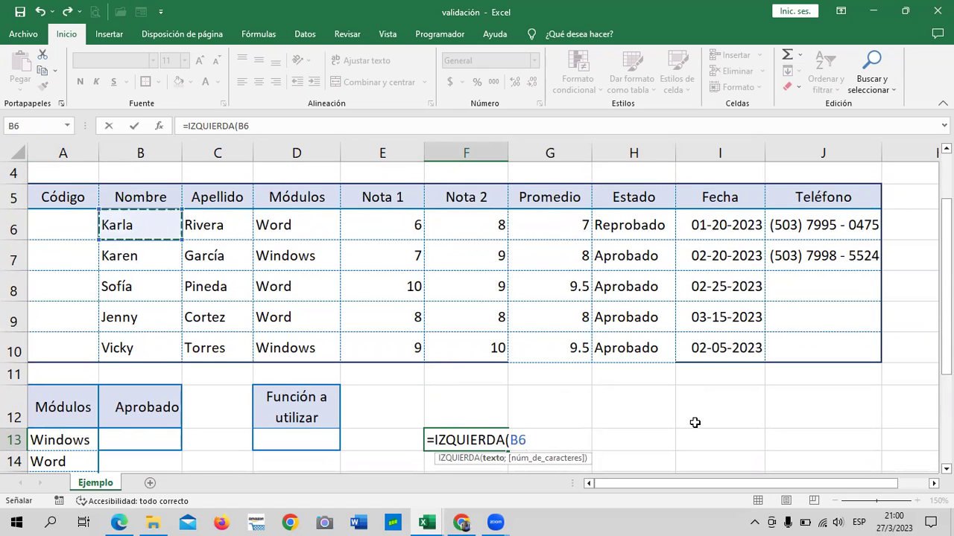
text(;1)
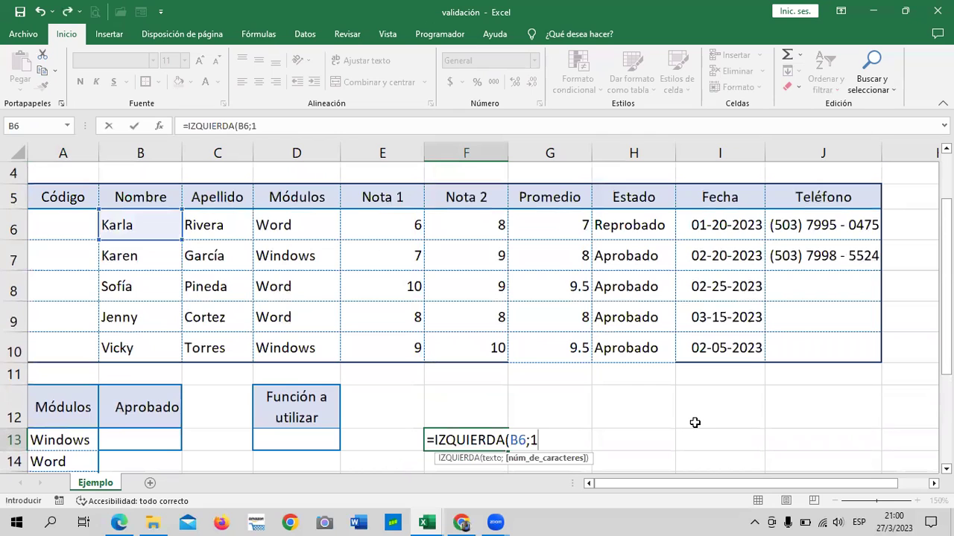
text())
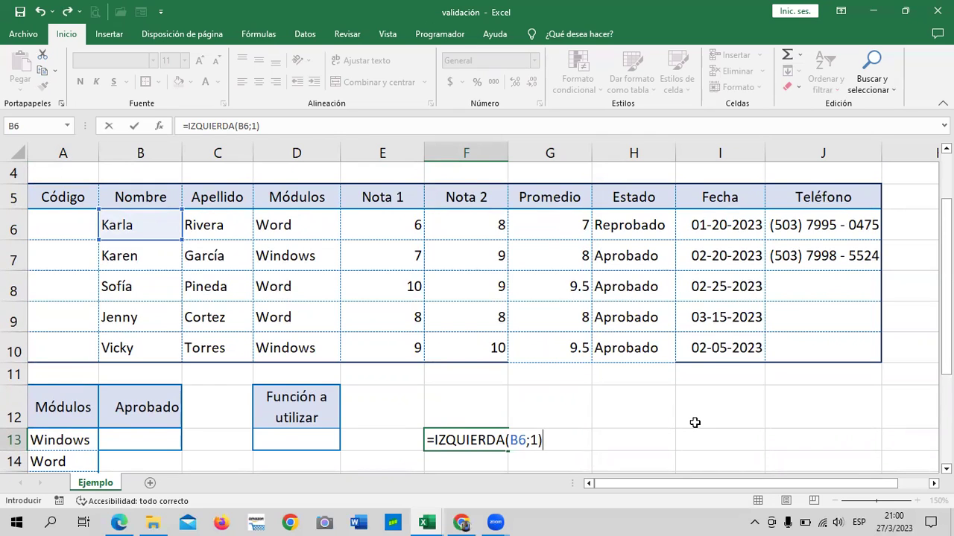
text(&)
text(izqui)
double_click(596, 460)
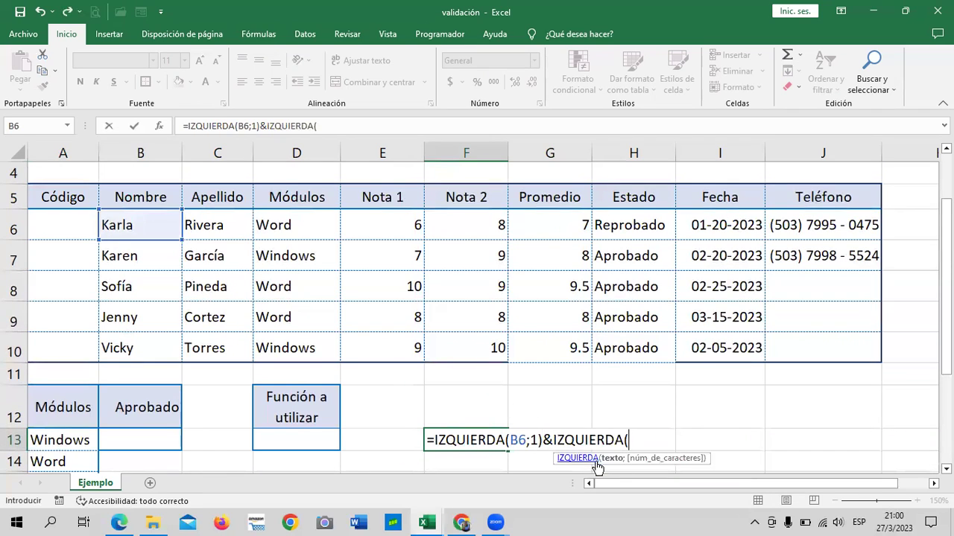
click(217, 226)
text(;)
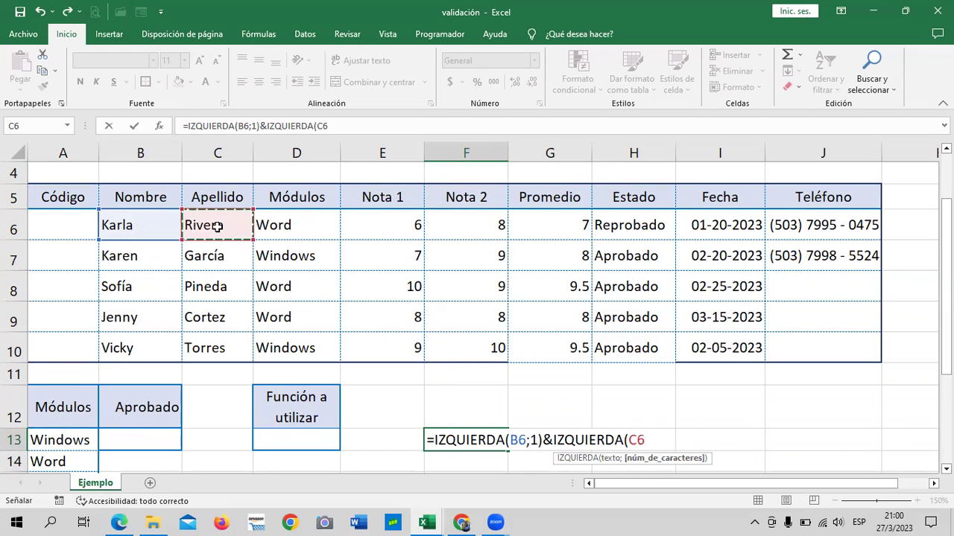
text(1)
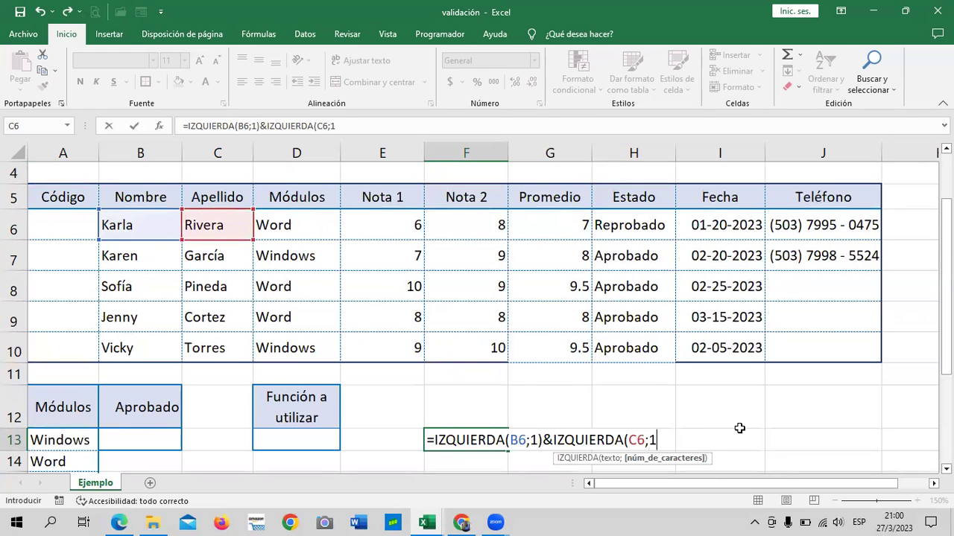
text())
key(Return)
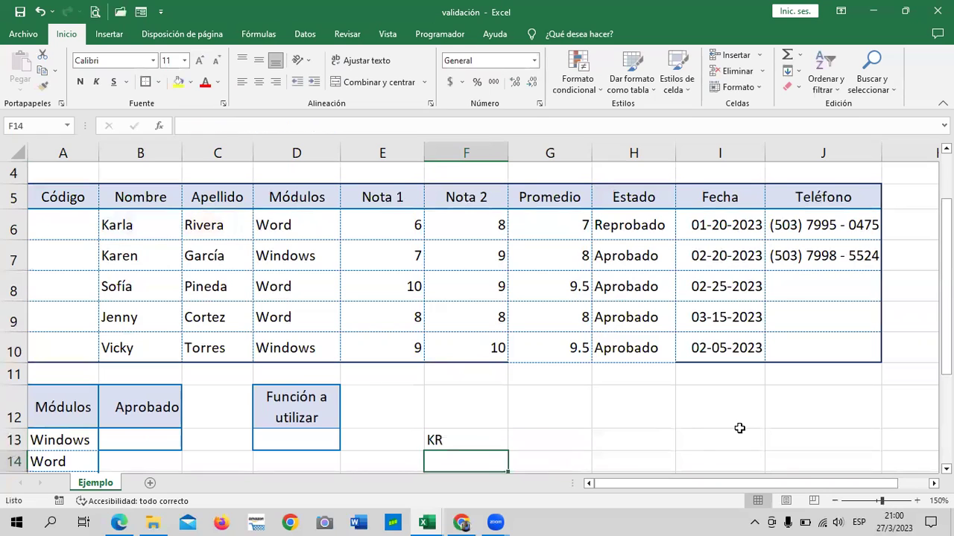
Enter =B6&C6 in G13 to join the first student's name and surname.
click(472, 434)
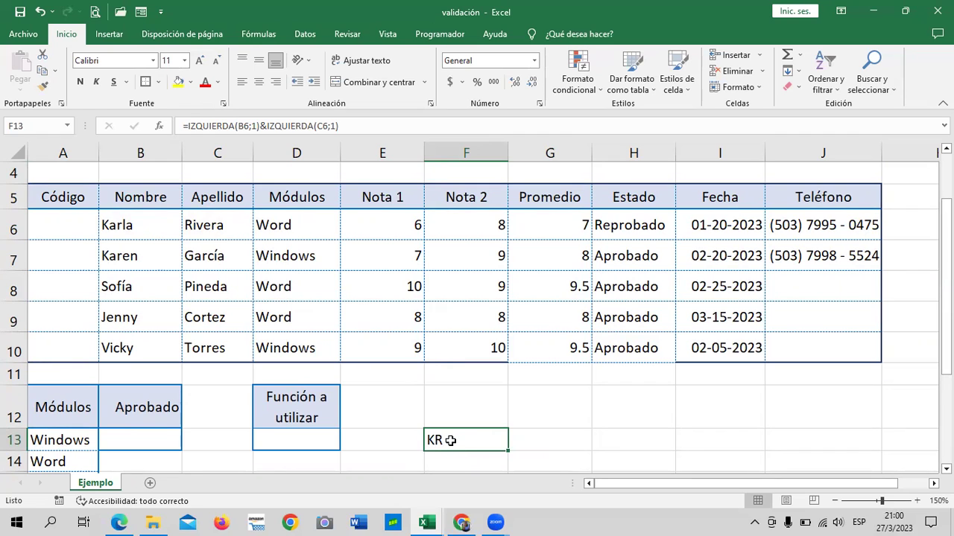
click(588, 434)
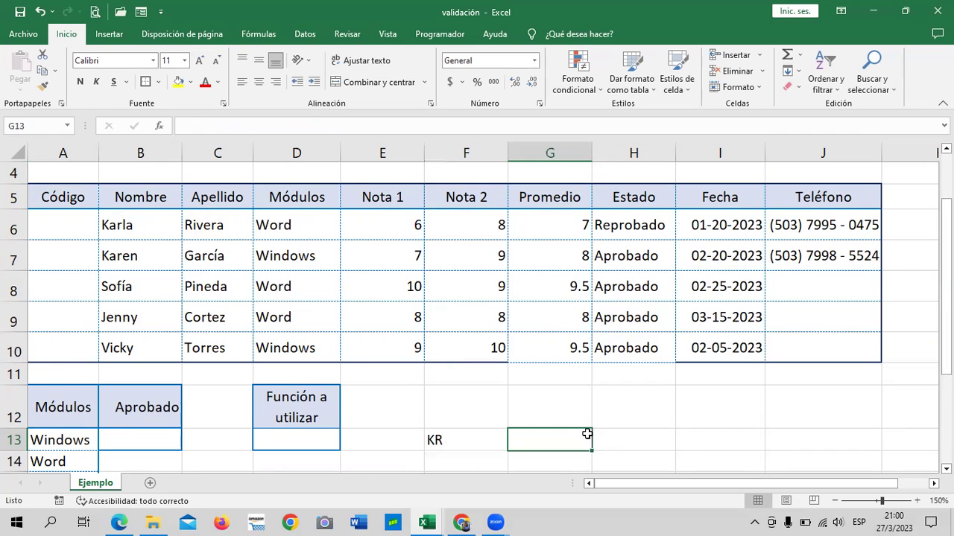
text(=)
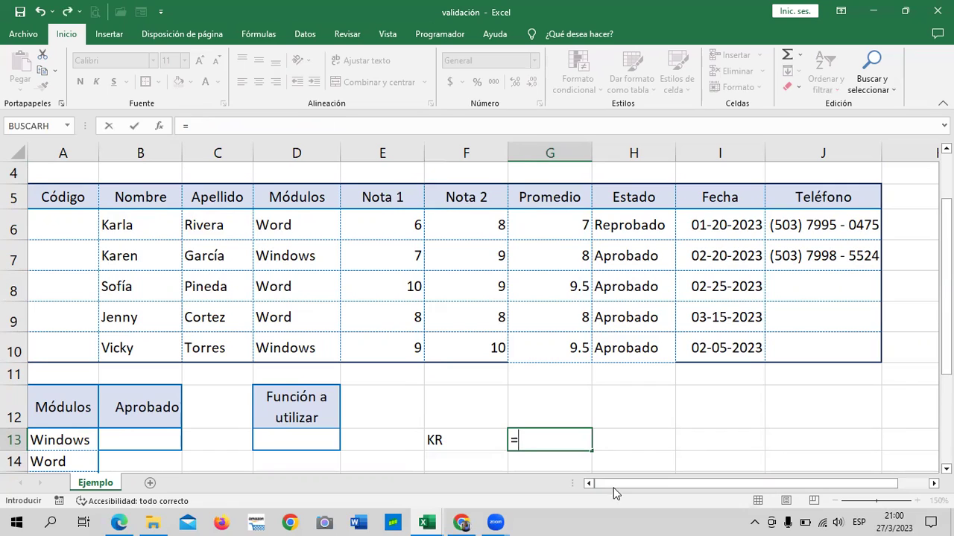
click(109, 228)
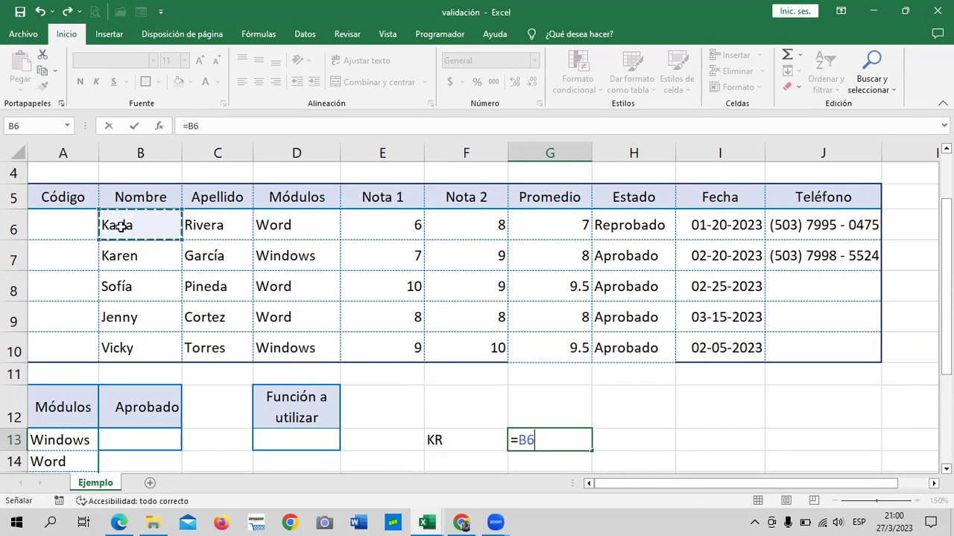
text(&)
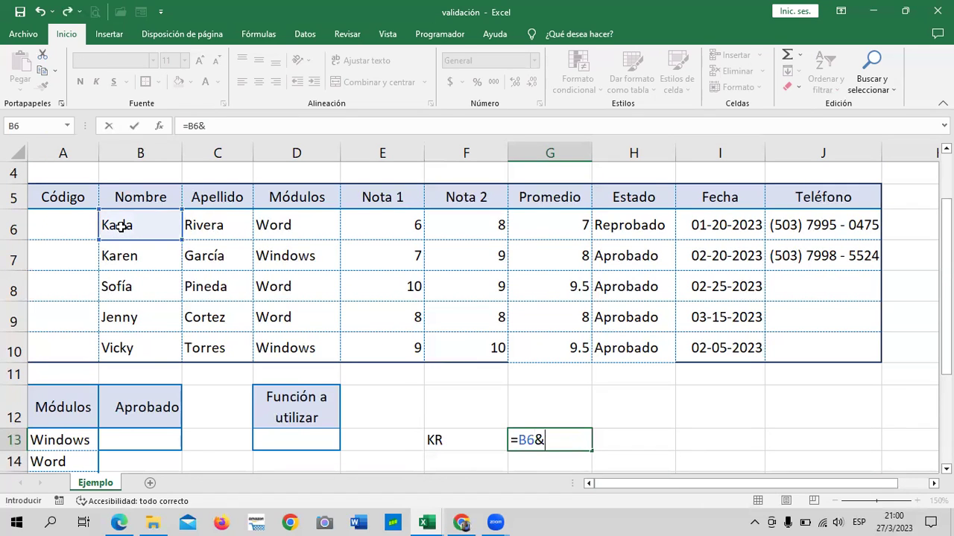
click(217, 219)
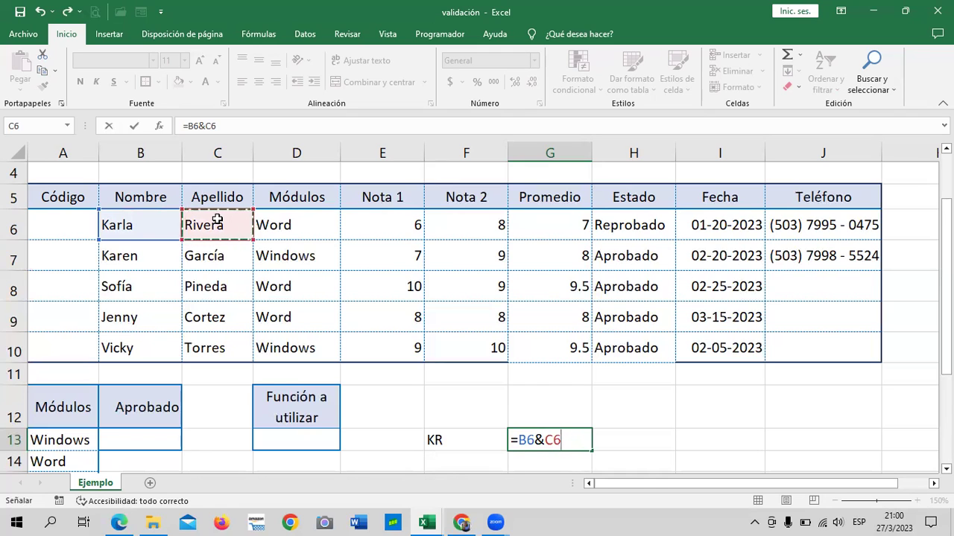
key(Return)
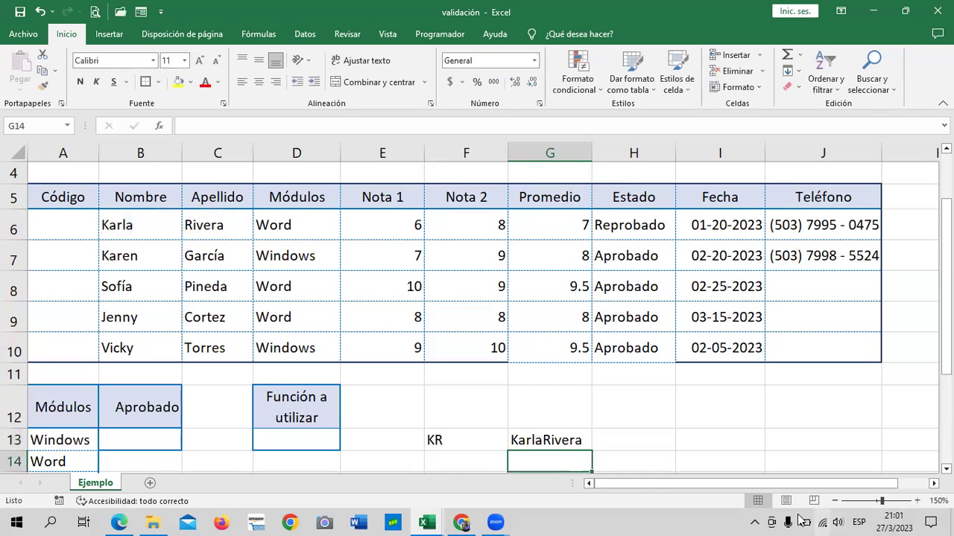
Delete the demo formulas from G13 and F13.
click(158, 225)
click(259, 230)
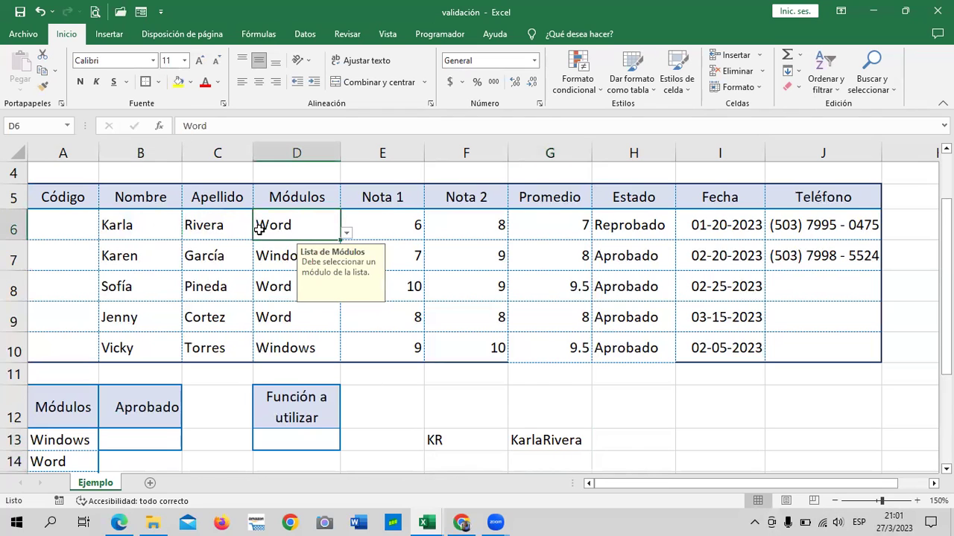
click(146, 223)
click(192, 225)
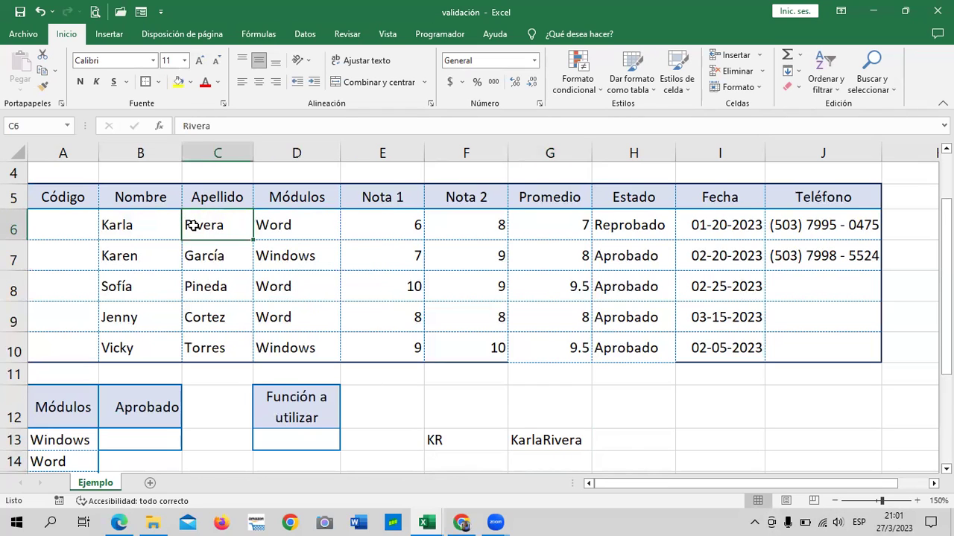
click(551, 432)
key(Delete)
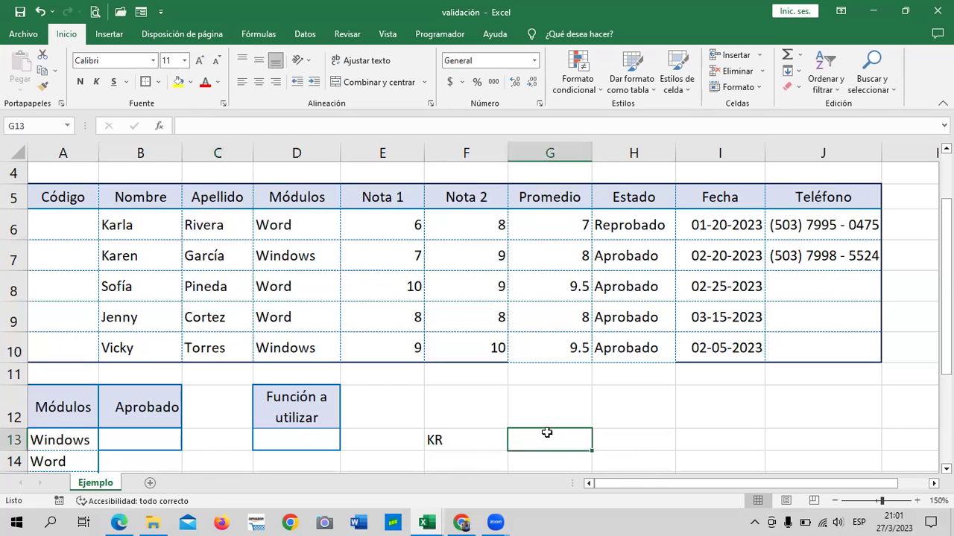
click(459, 440)
key(Delete)
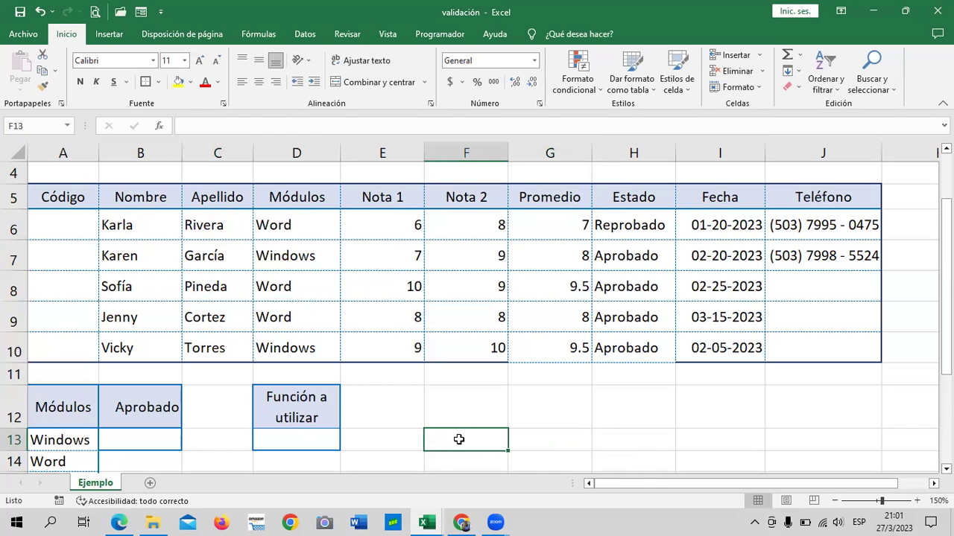
Bring the browser's Validación de datos course page to the front.
click(596, 422)
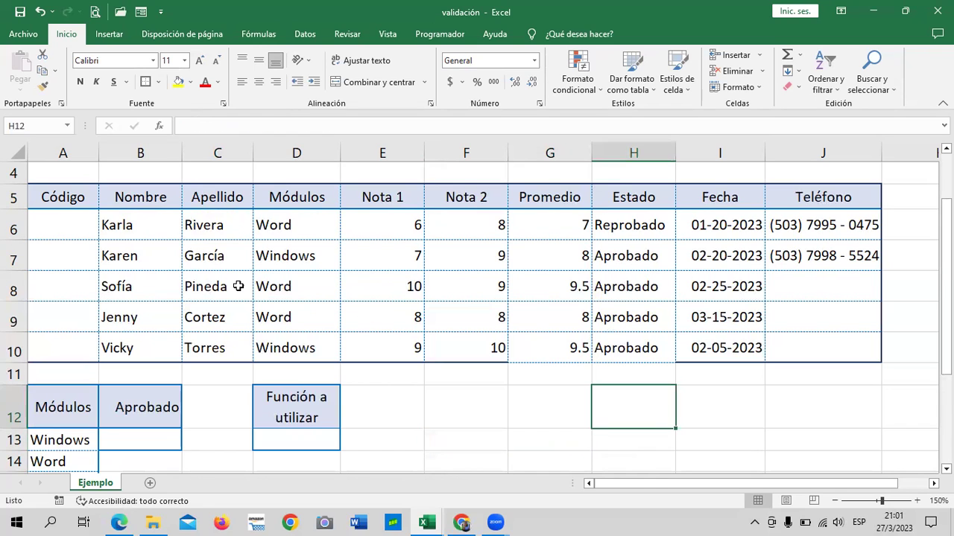
click(246, 240)
key(Left)
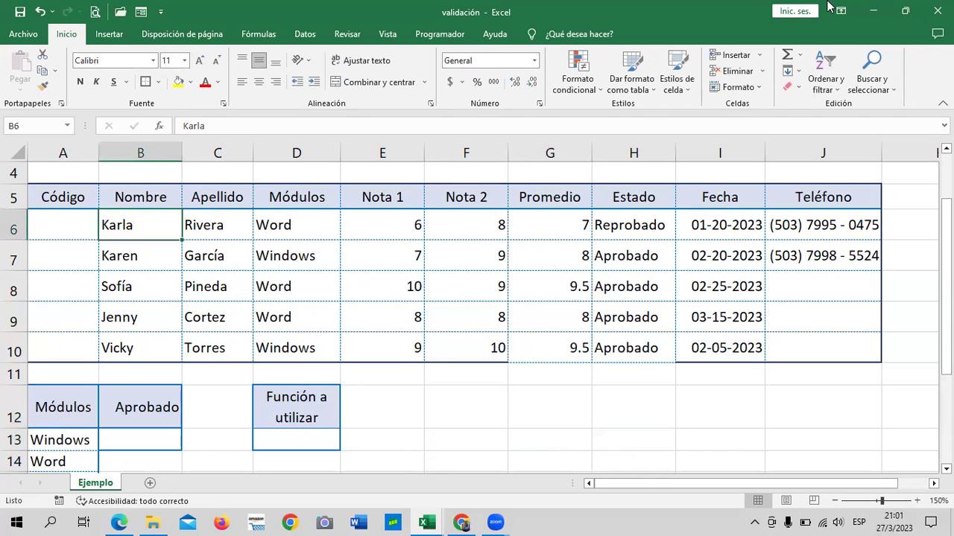
click(464, 514)
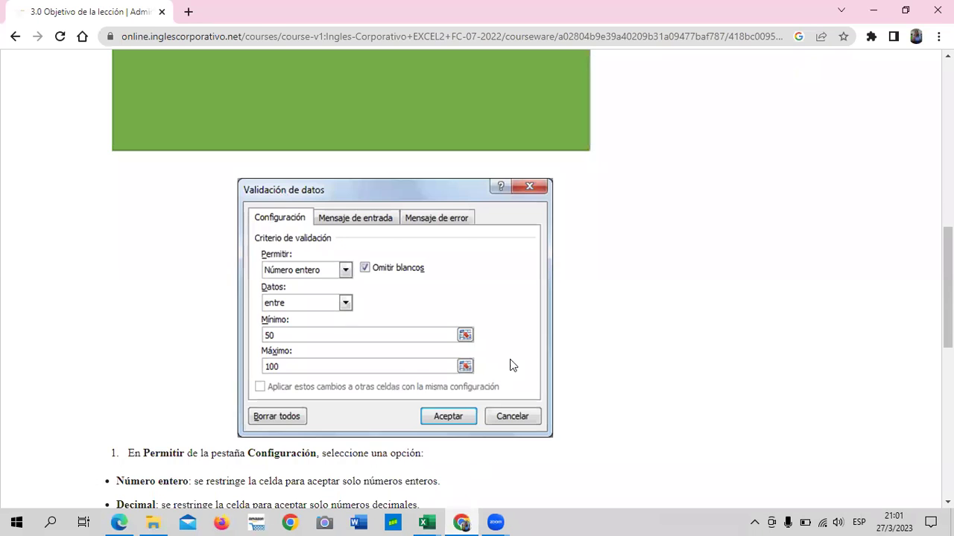
Open unit 3.1 Validación de datos and scroll through its lesson video and practice file link.
scroll(522, 351, up, 3)
scroll(524, 360, up, 4)
scroll(526, 359, up, 2)
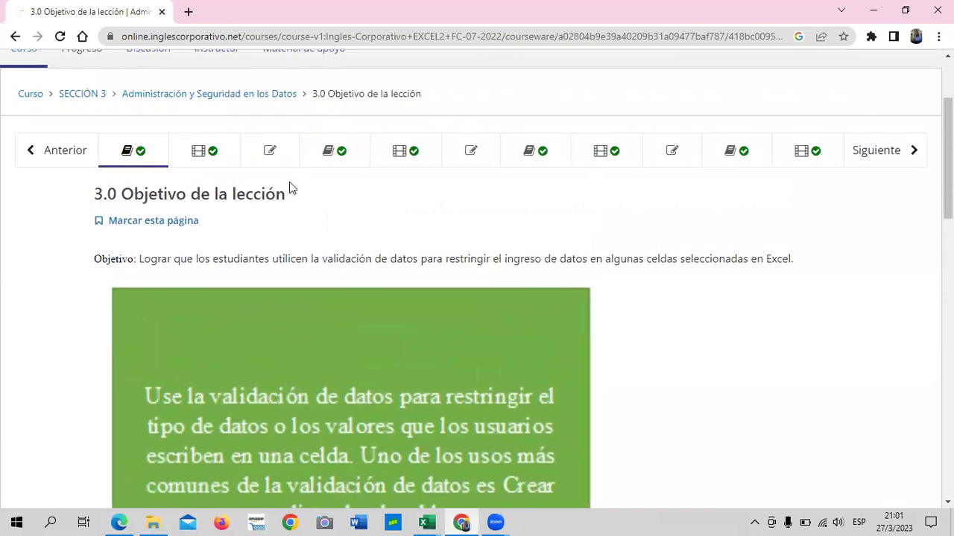
click(231, 159)
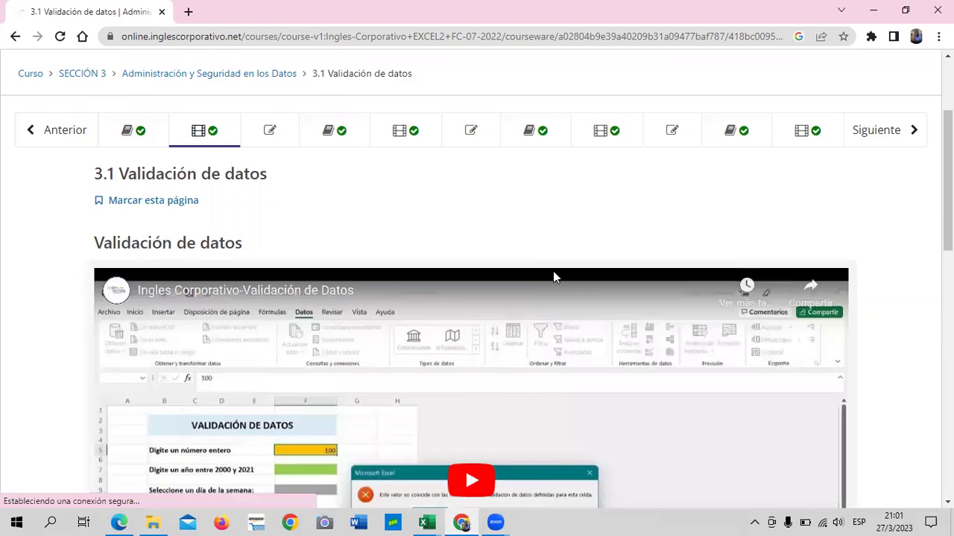
scroll(554, 272, down, 4)
scroll(553, 277, down, 2)
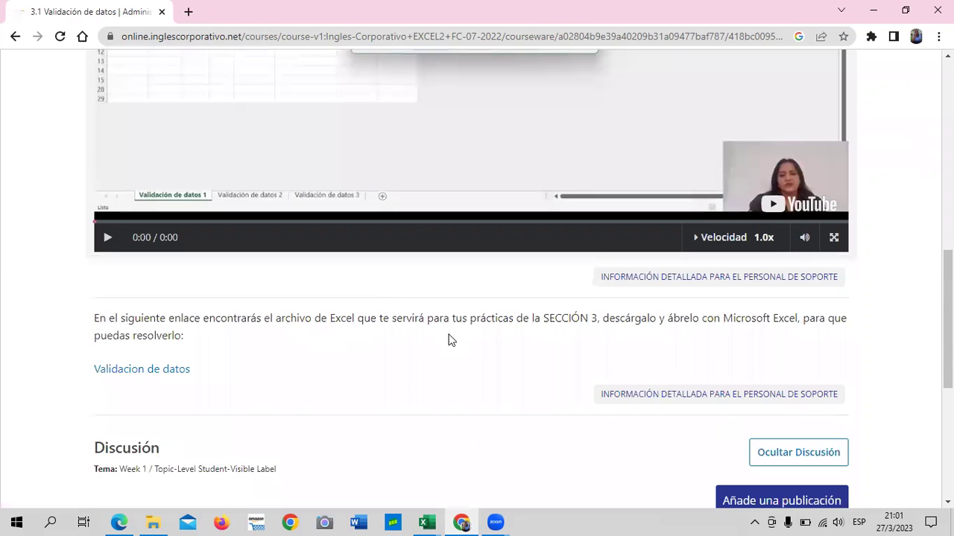
scroll(330, 362, up, 5)
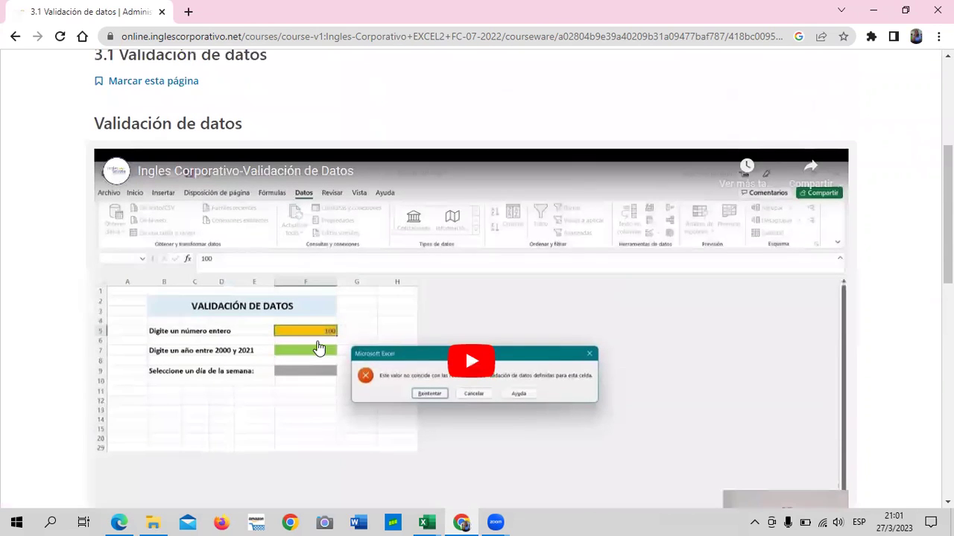
scroll(343, 287, up, 1)
scroll(341, 283, down, 3)
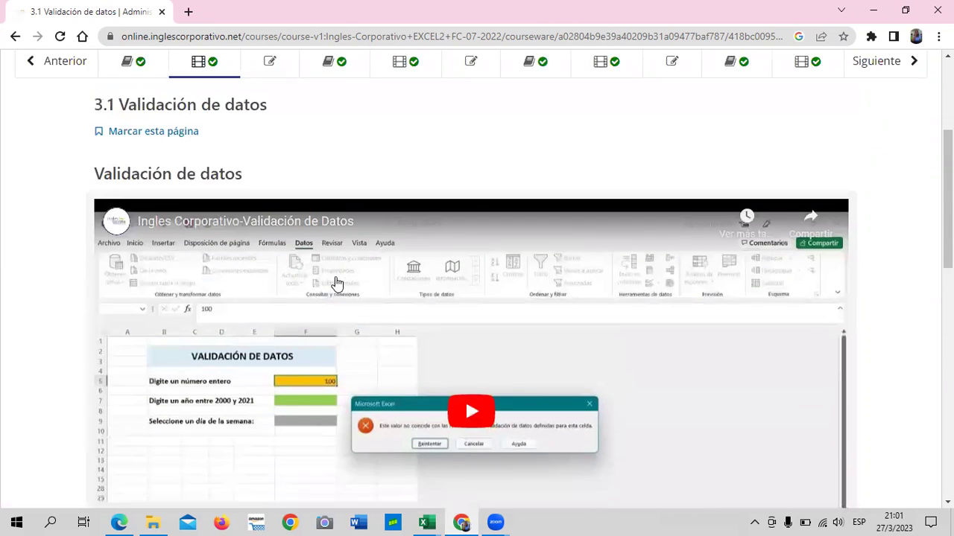
scroll(426, 276, up, 2)
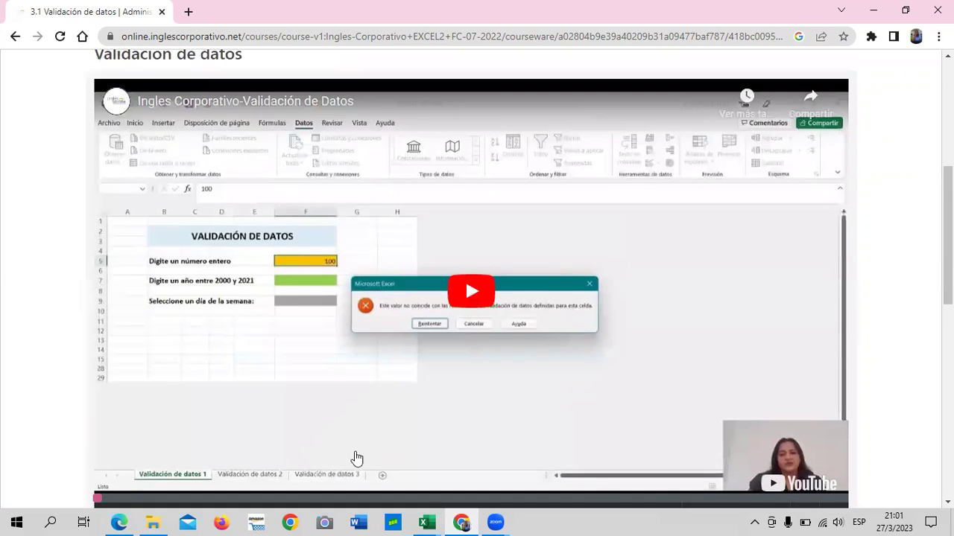
scroll(400, 336, up, 1)
scroll(391, 339, up, 2)
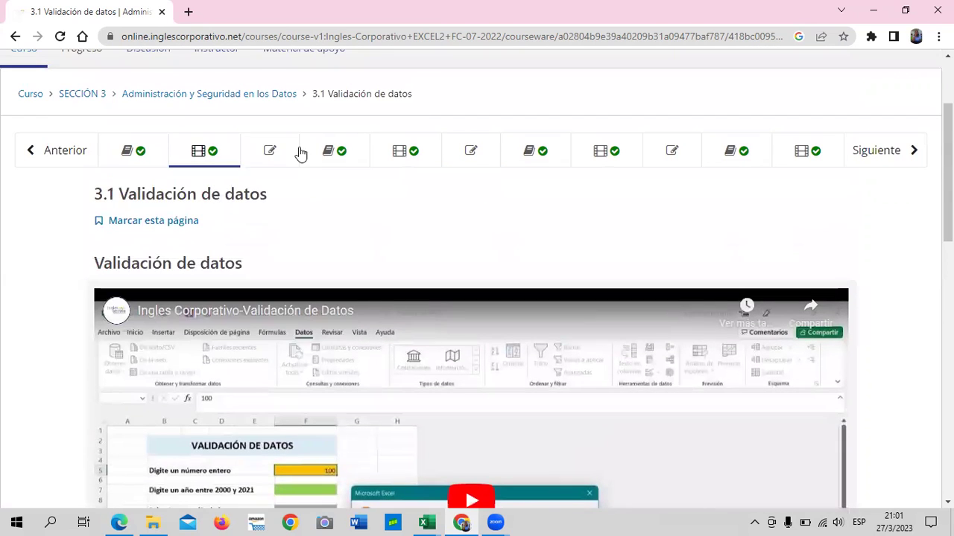
Open the 33-point 3.2 Laboratorio 1 quiz and scroll through its multiple-choice questions.
click(289, 153)
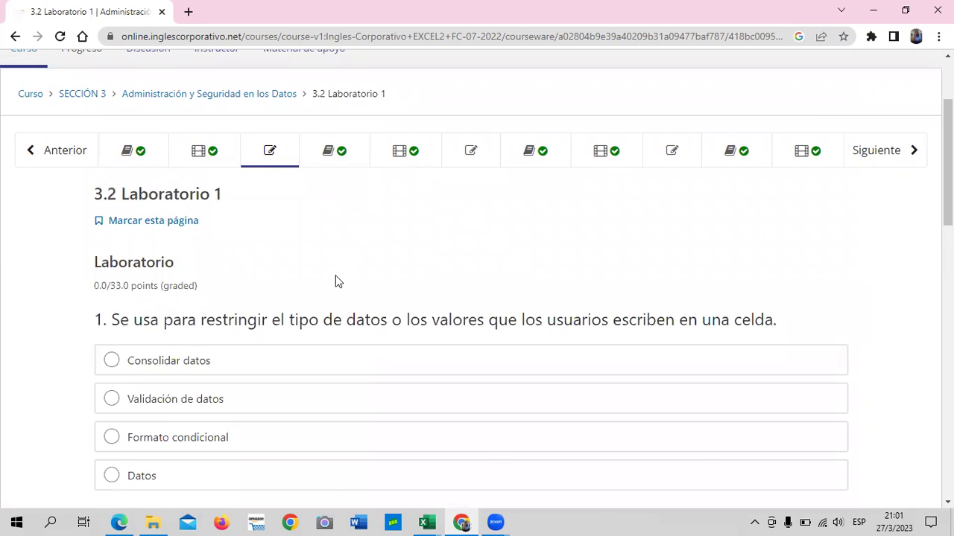
scroll(332, 290, down, 3)
scroll(332, 291, down, 2)
scroll(333, 292, down, 3)
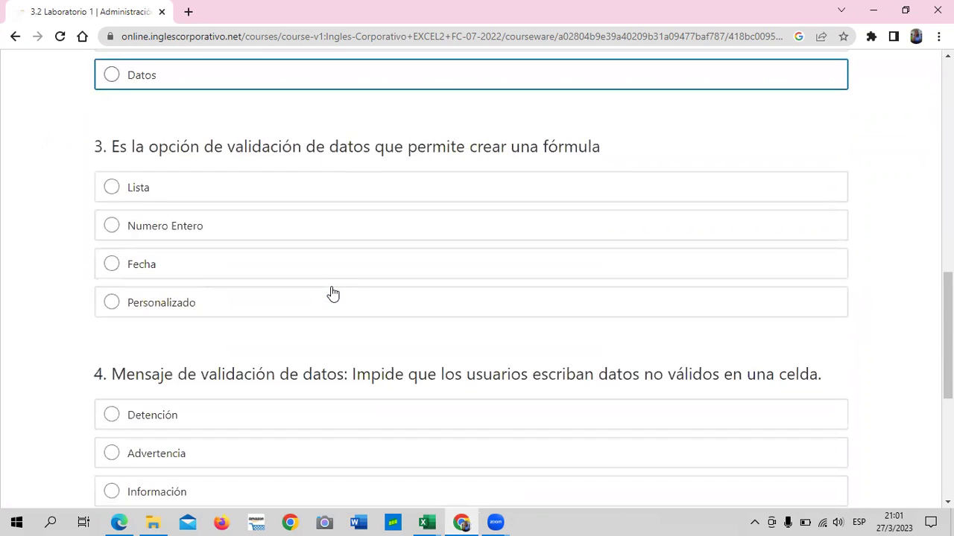
scroll(333, 292, down, 3)
scroll(333, 292, up, 2)
scroll(328, 287, up, 3)
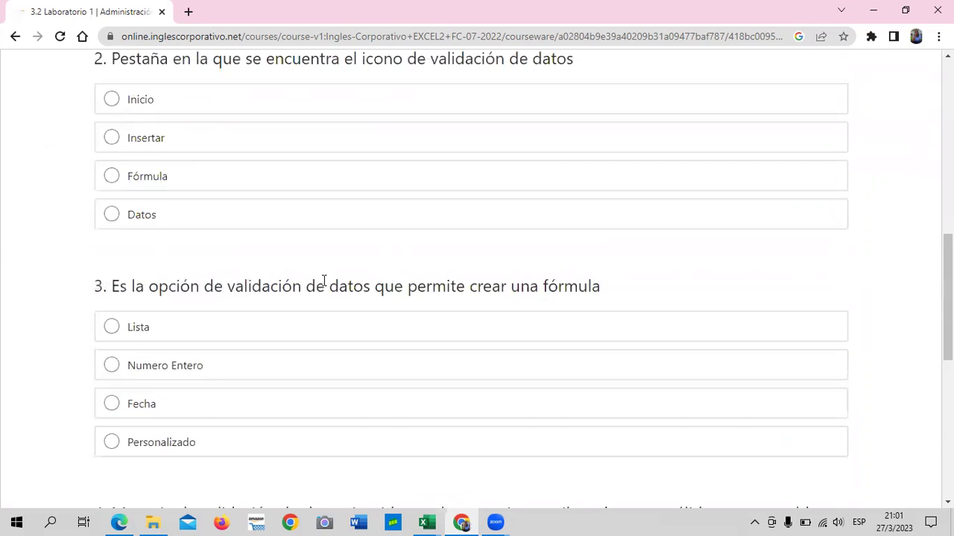